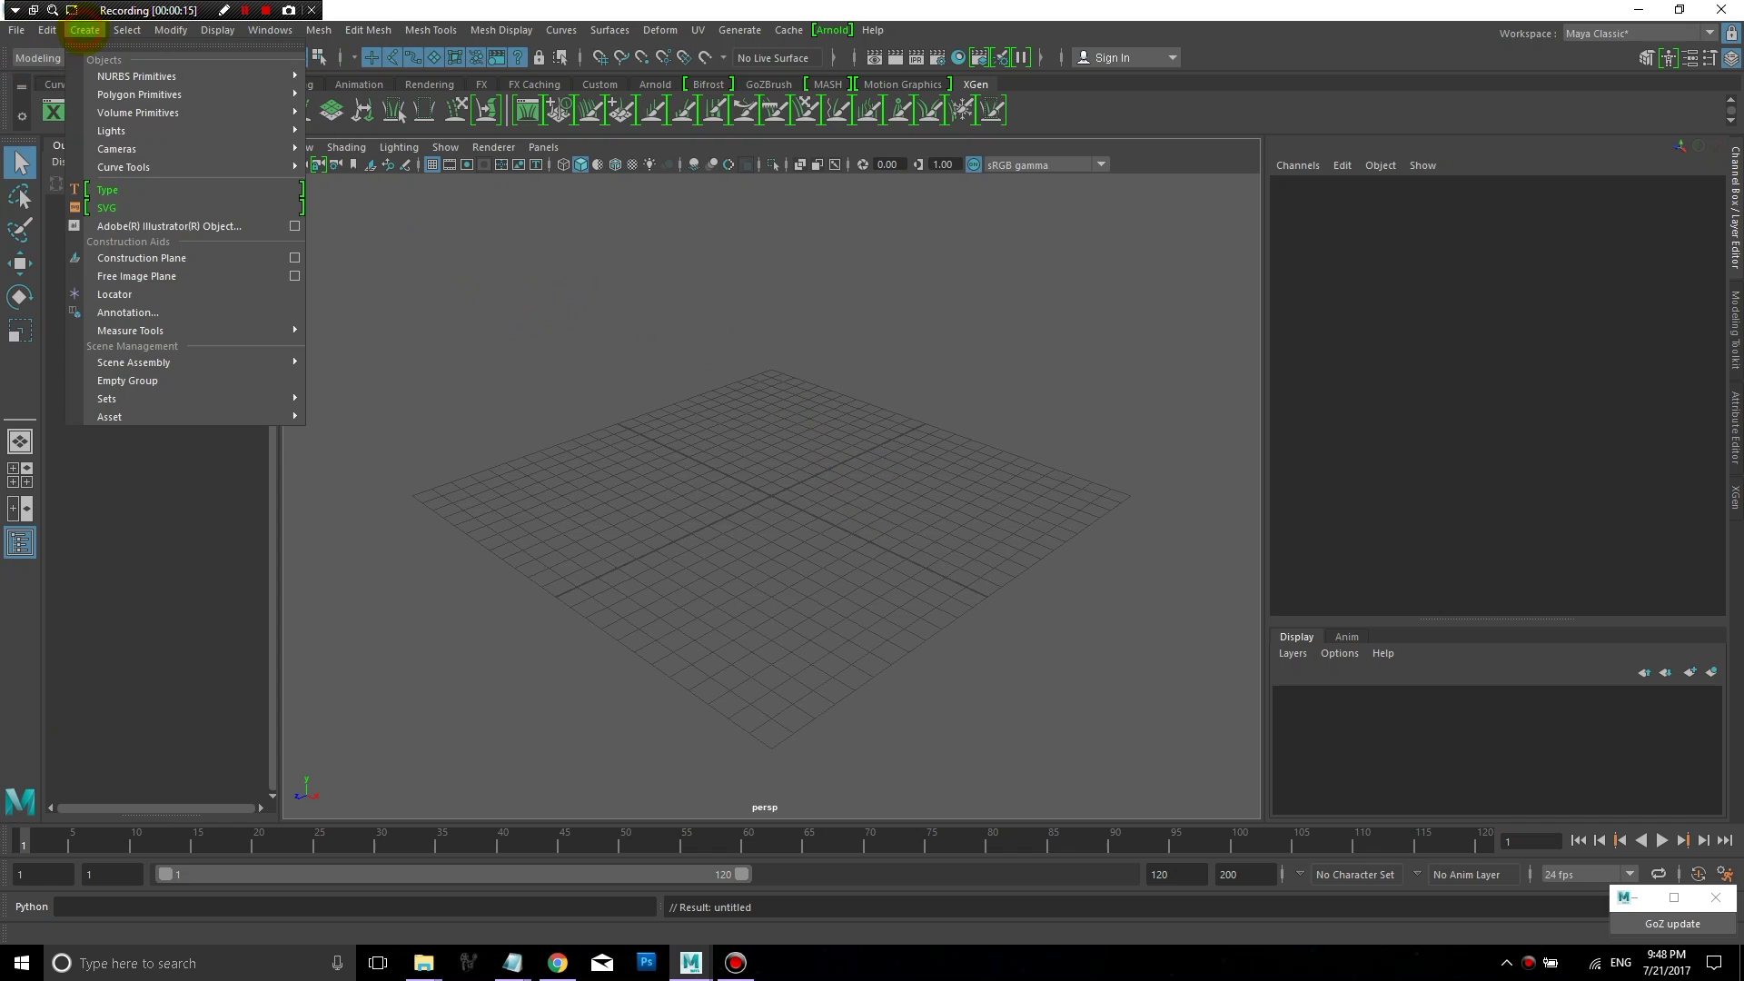
Step: Create a polygon plane and set its width and height to 100
mouse_move(186, 95)
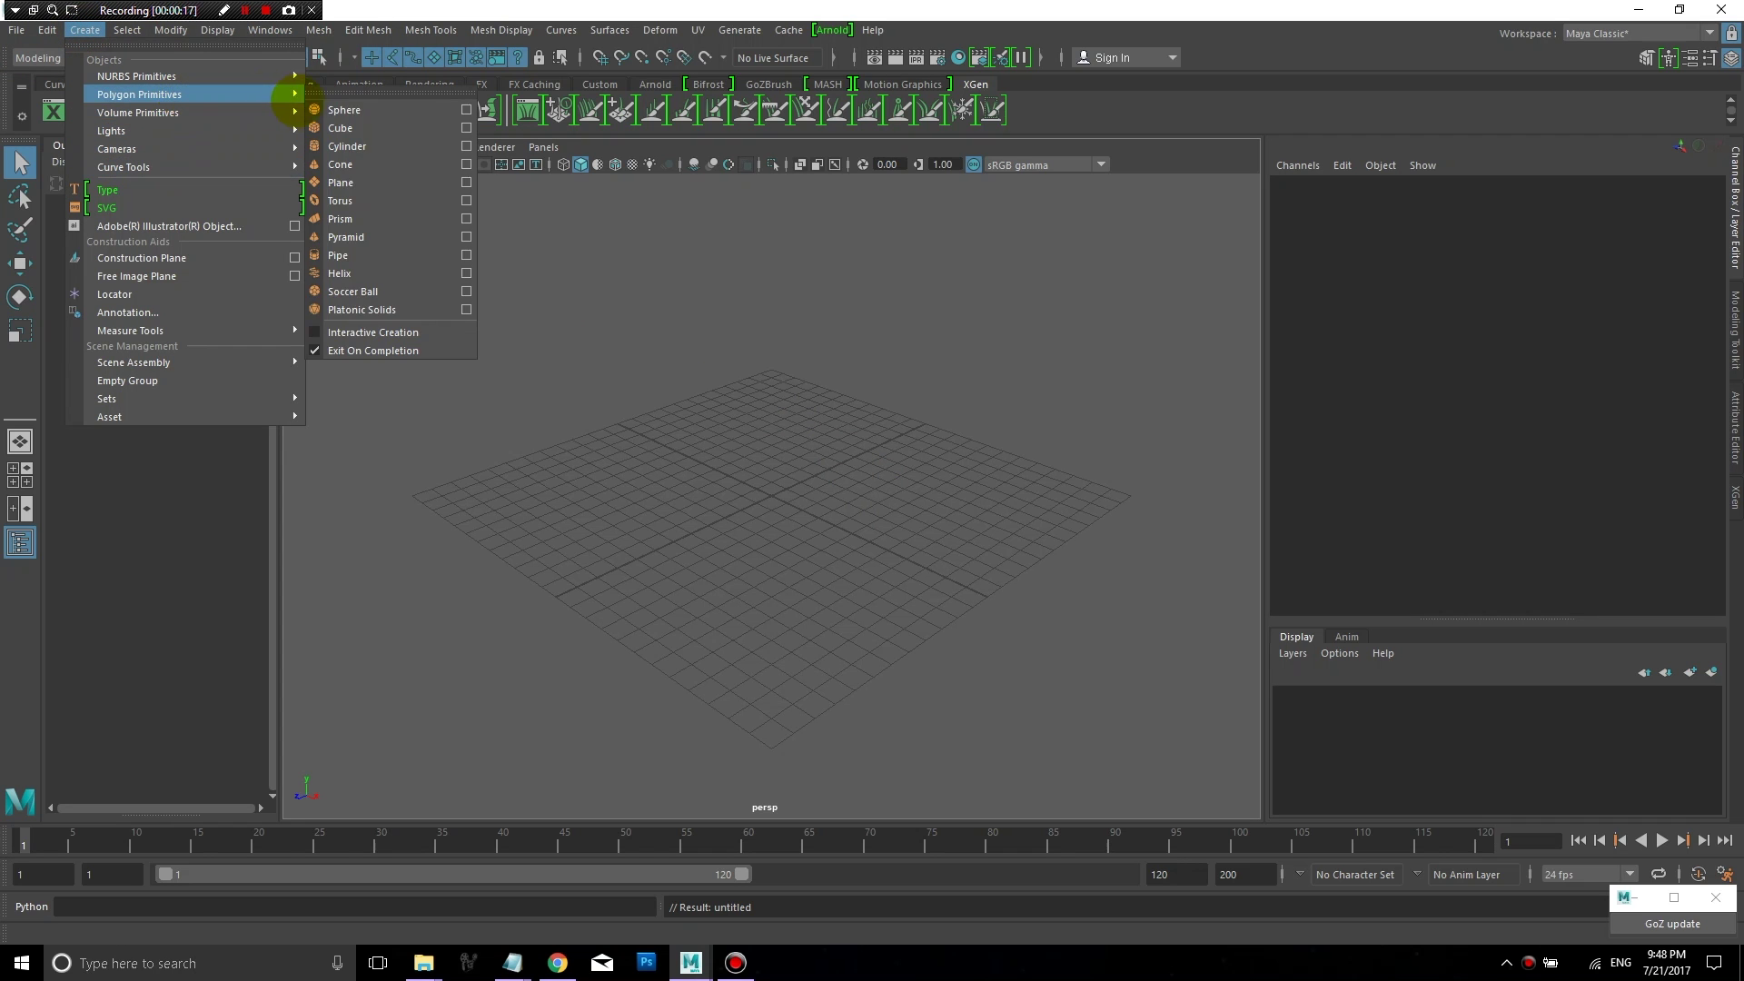
mouse_move(266, 93)
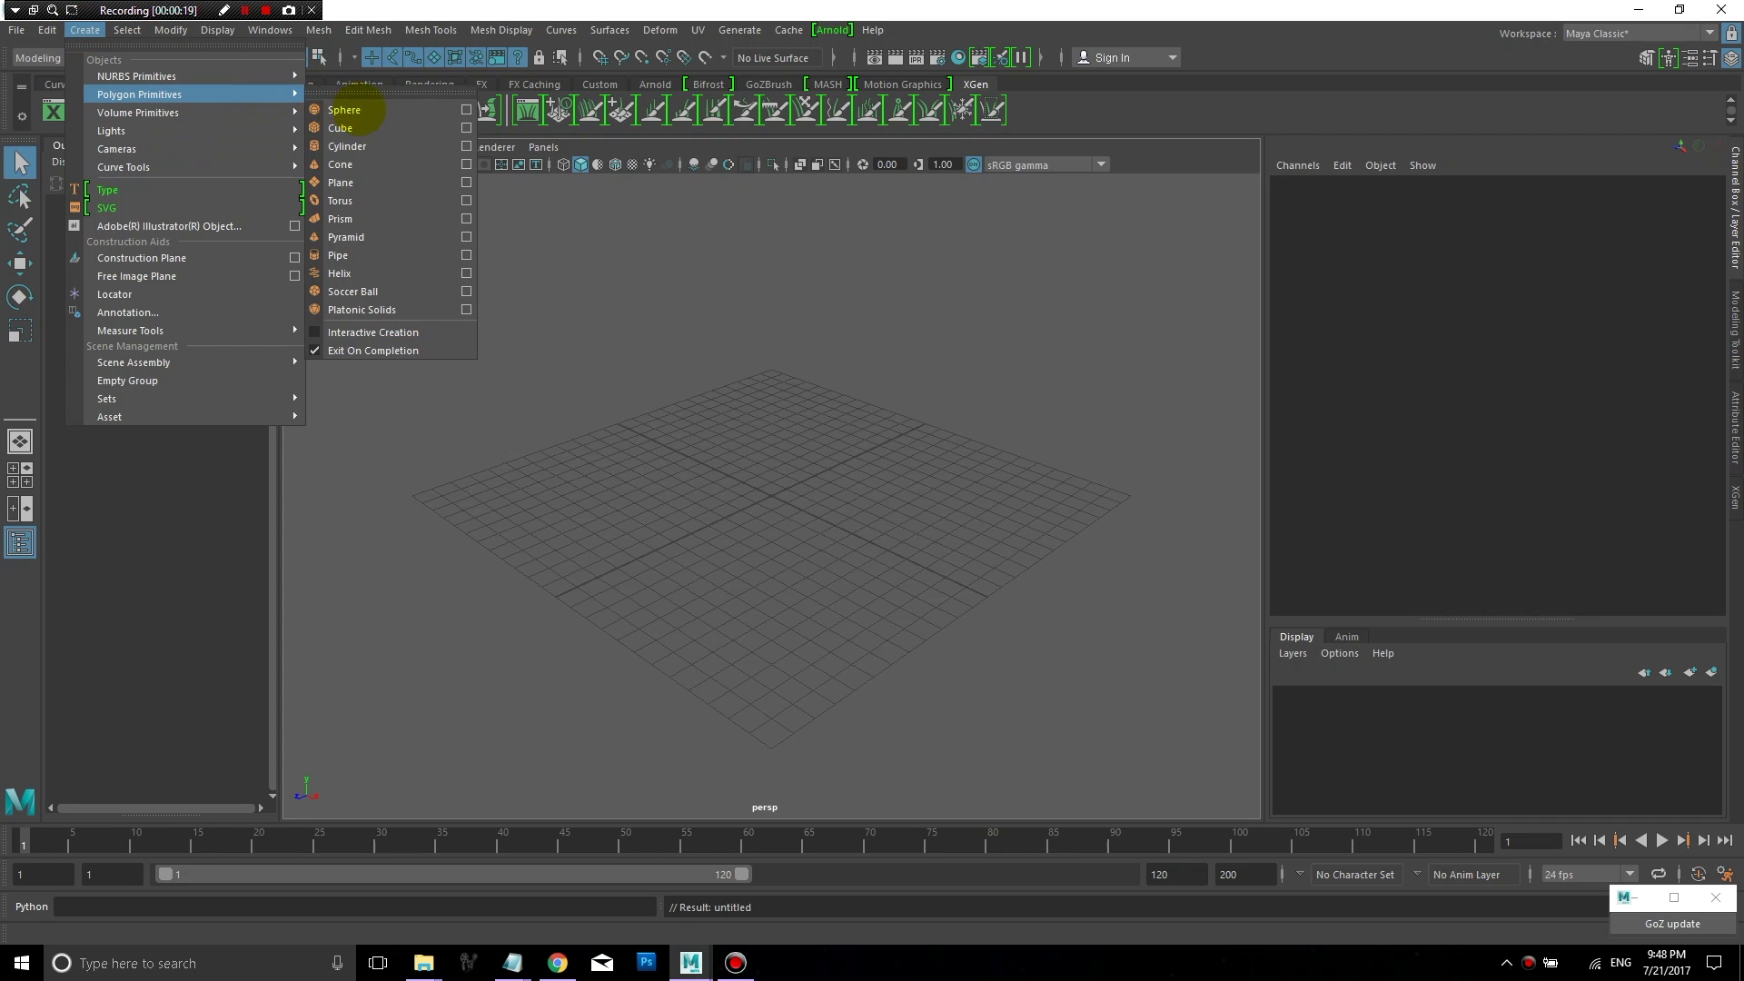
left_click(368, 182)
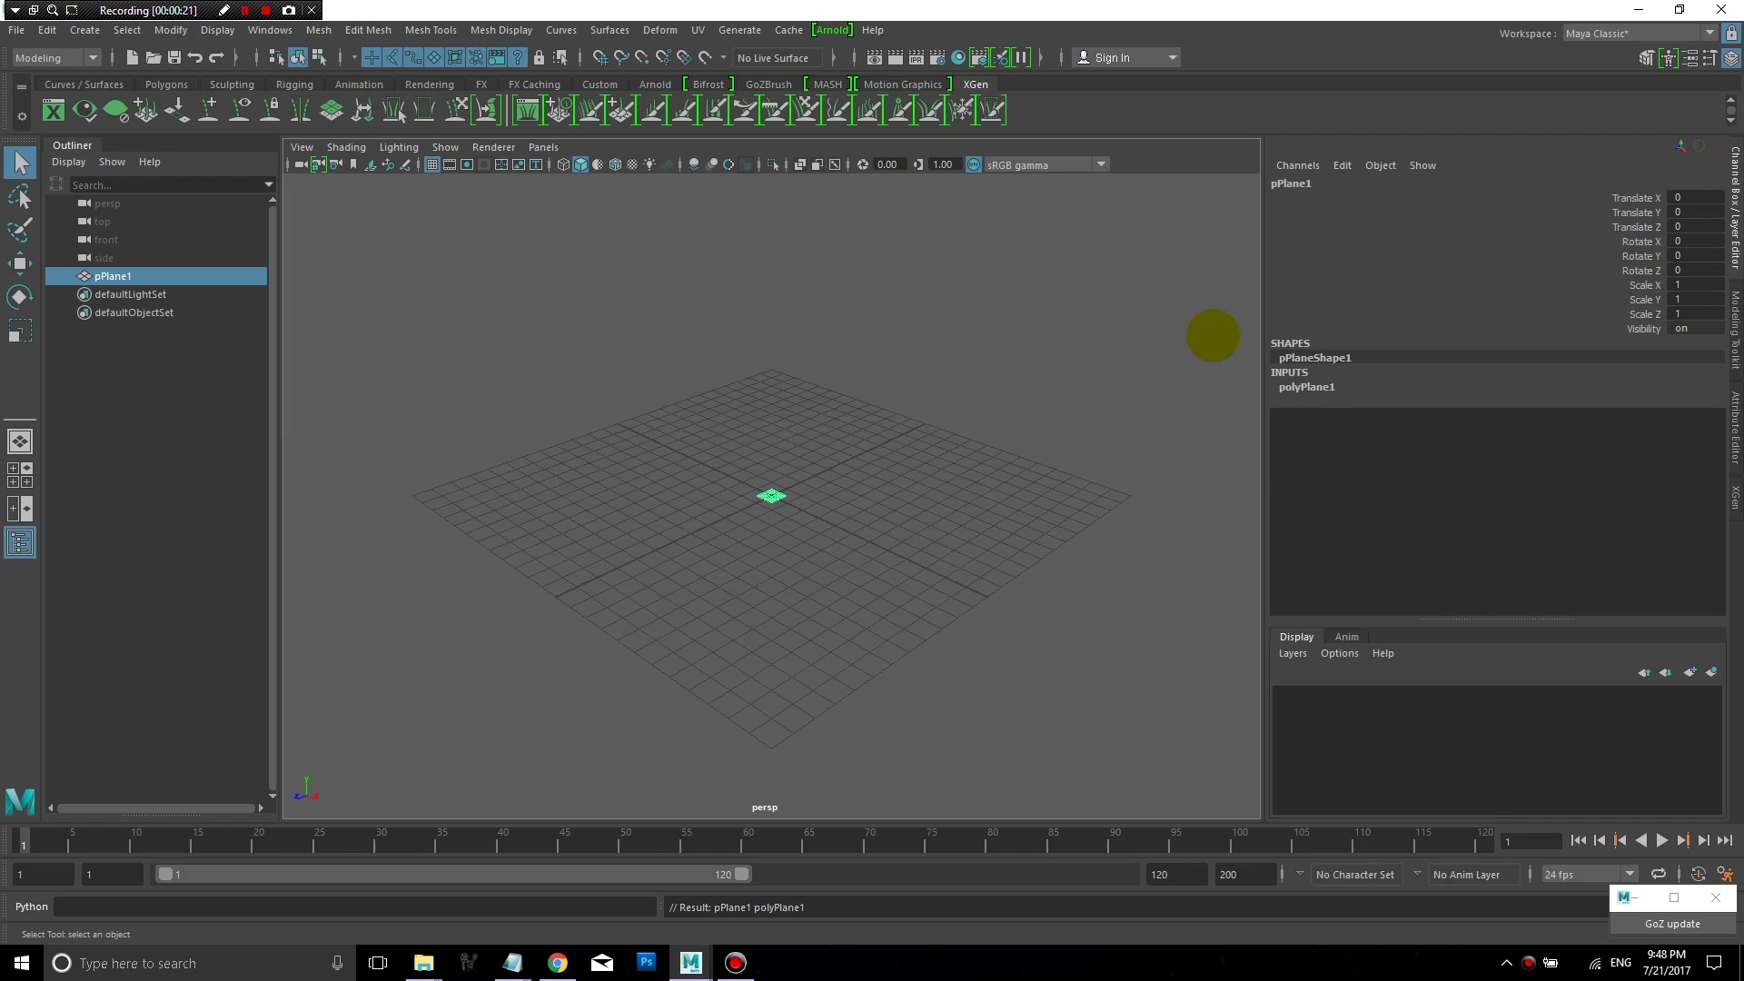
left_click(1309, 388)
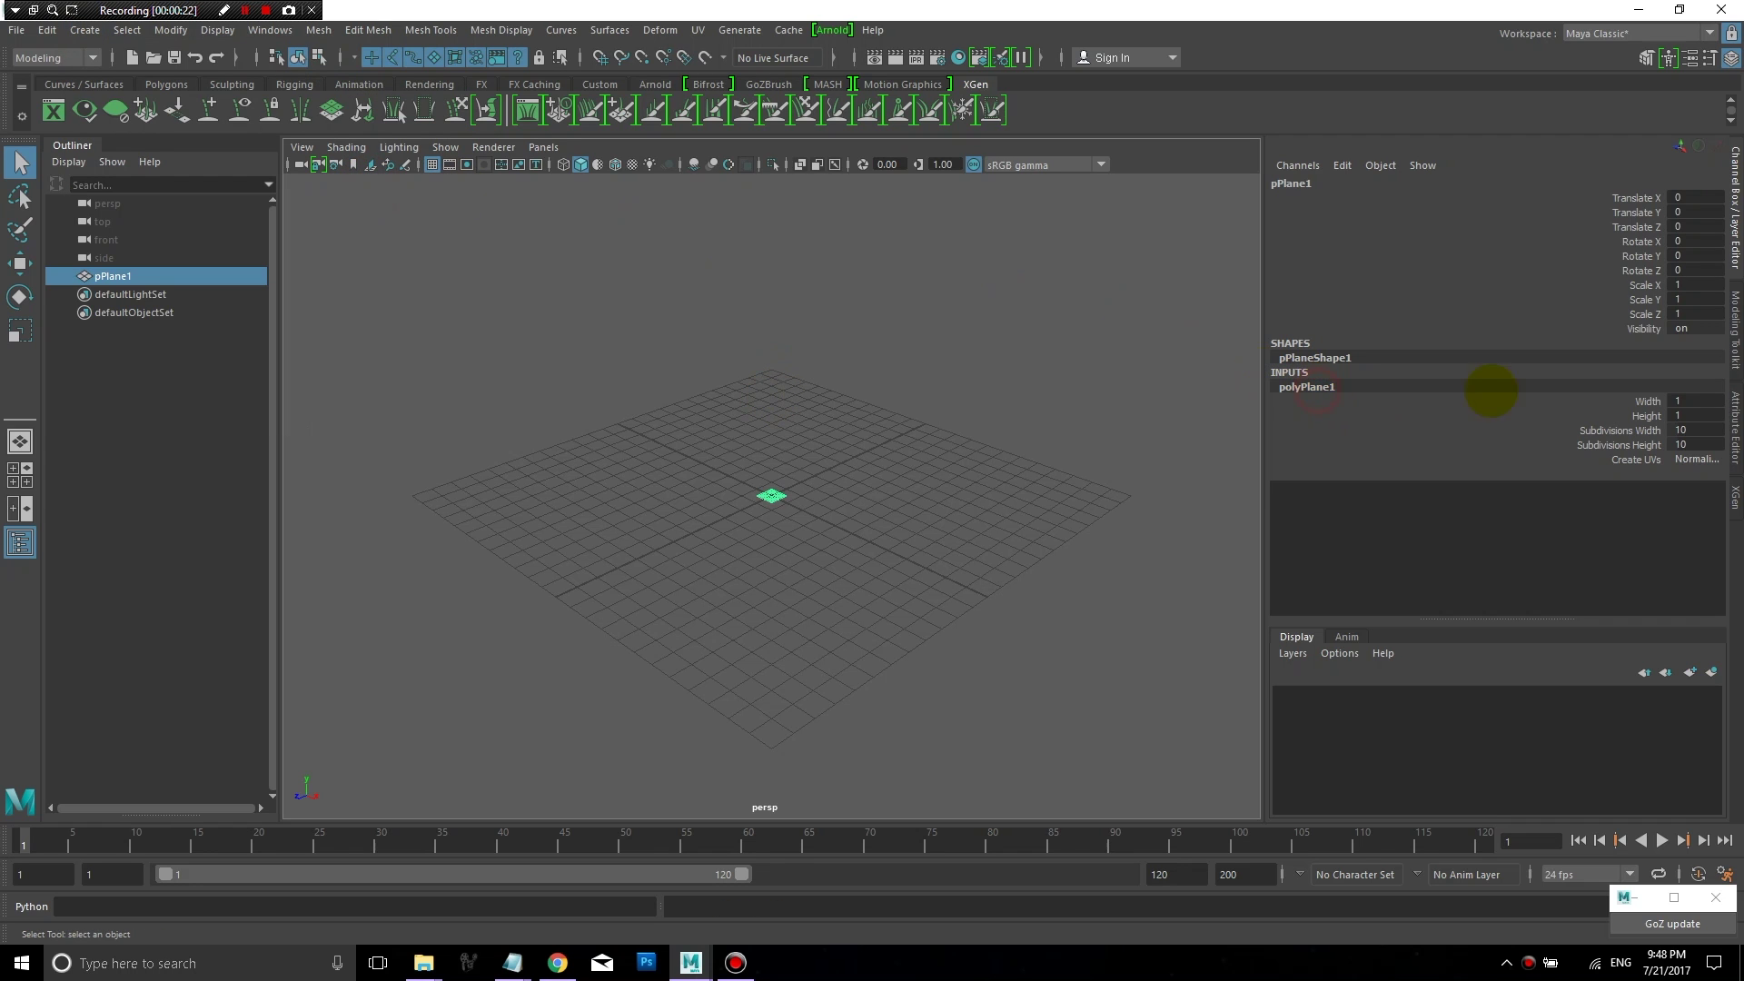
left_click(1695, 408)
type("10")
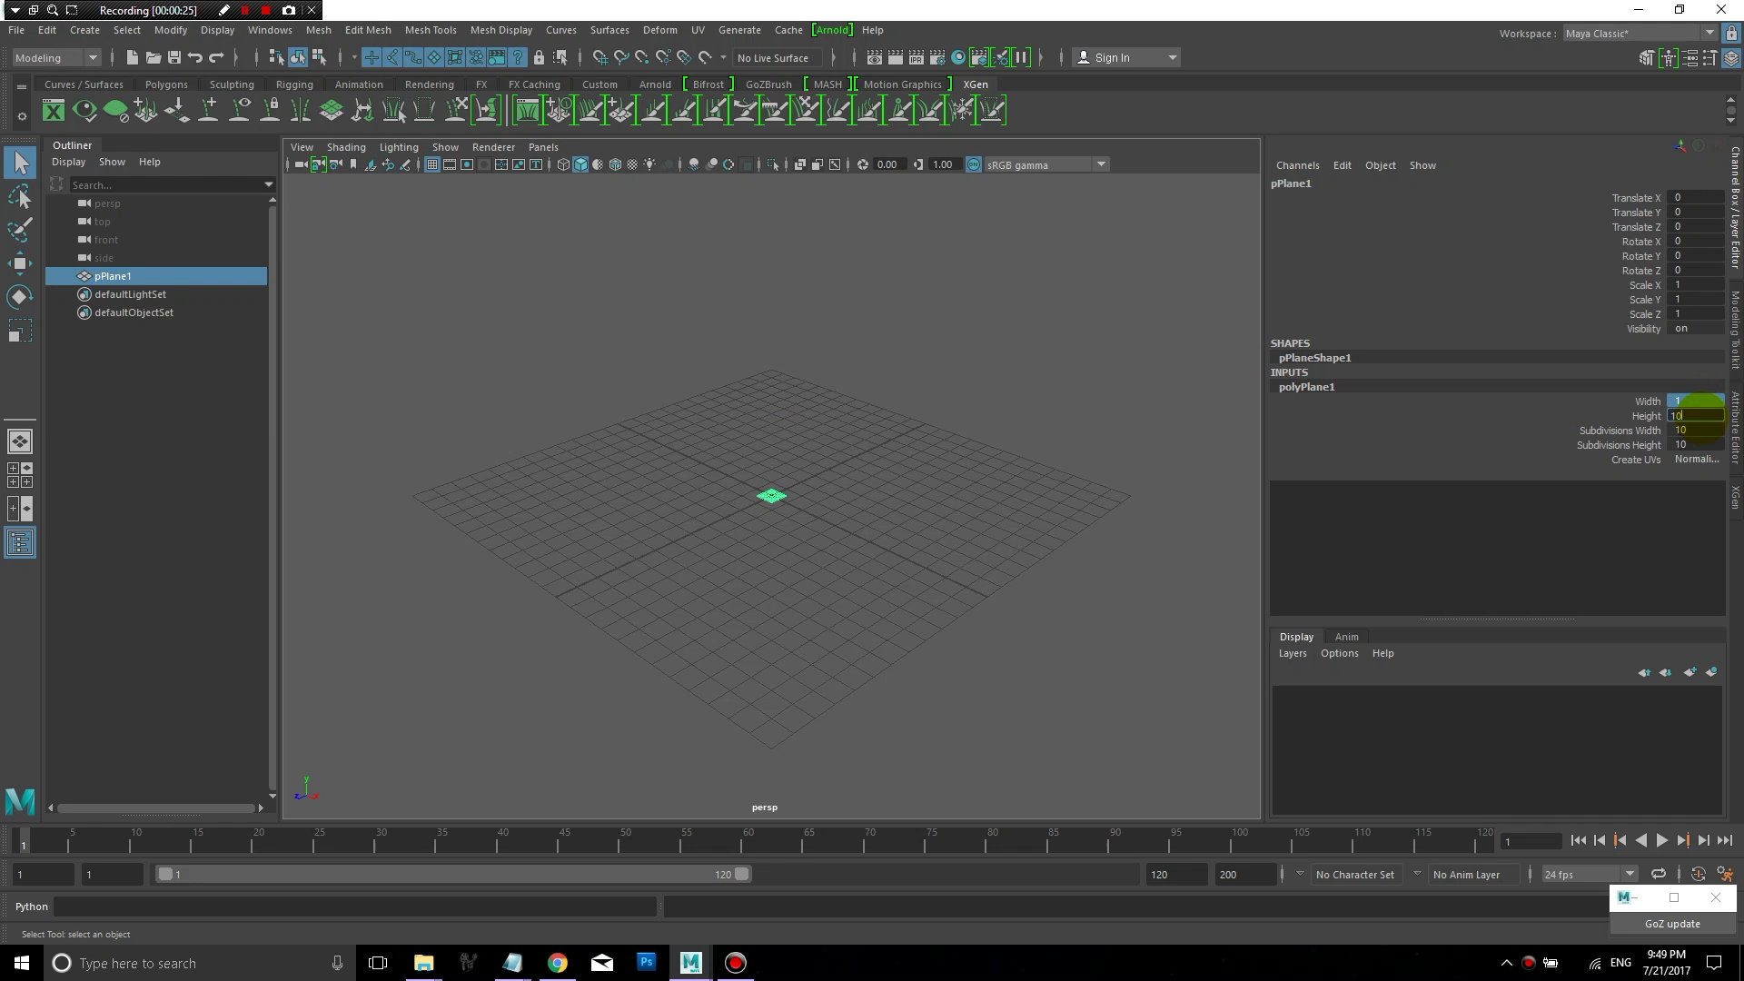
type("0")
key("Return")
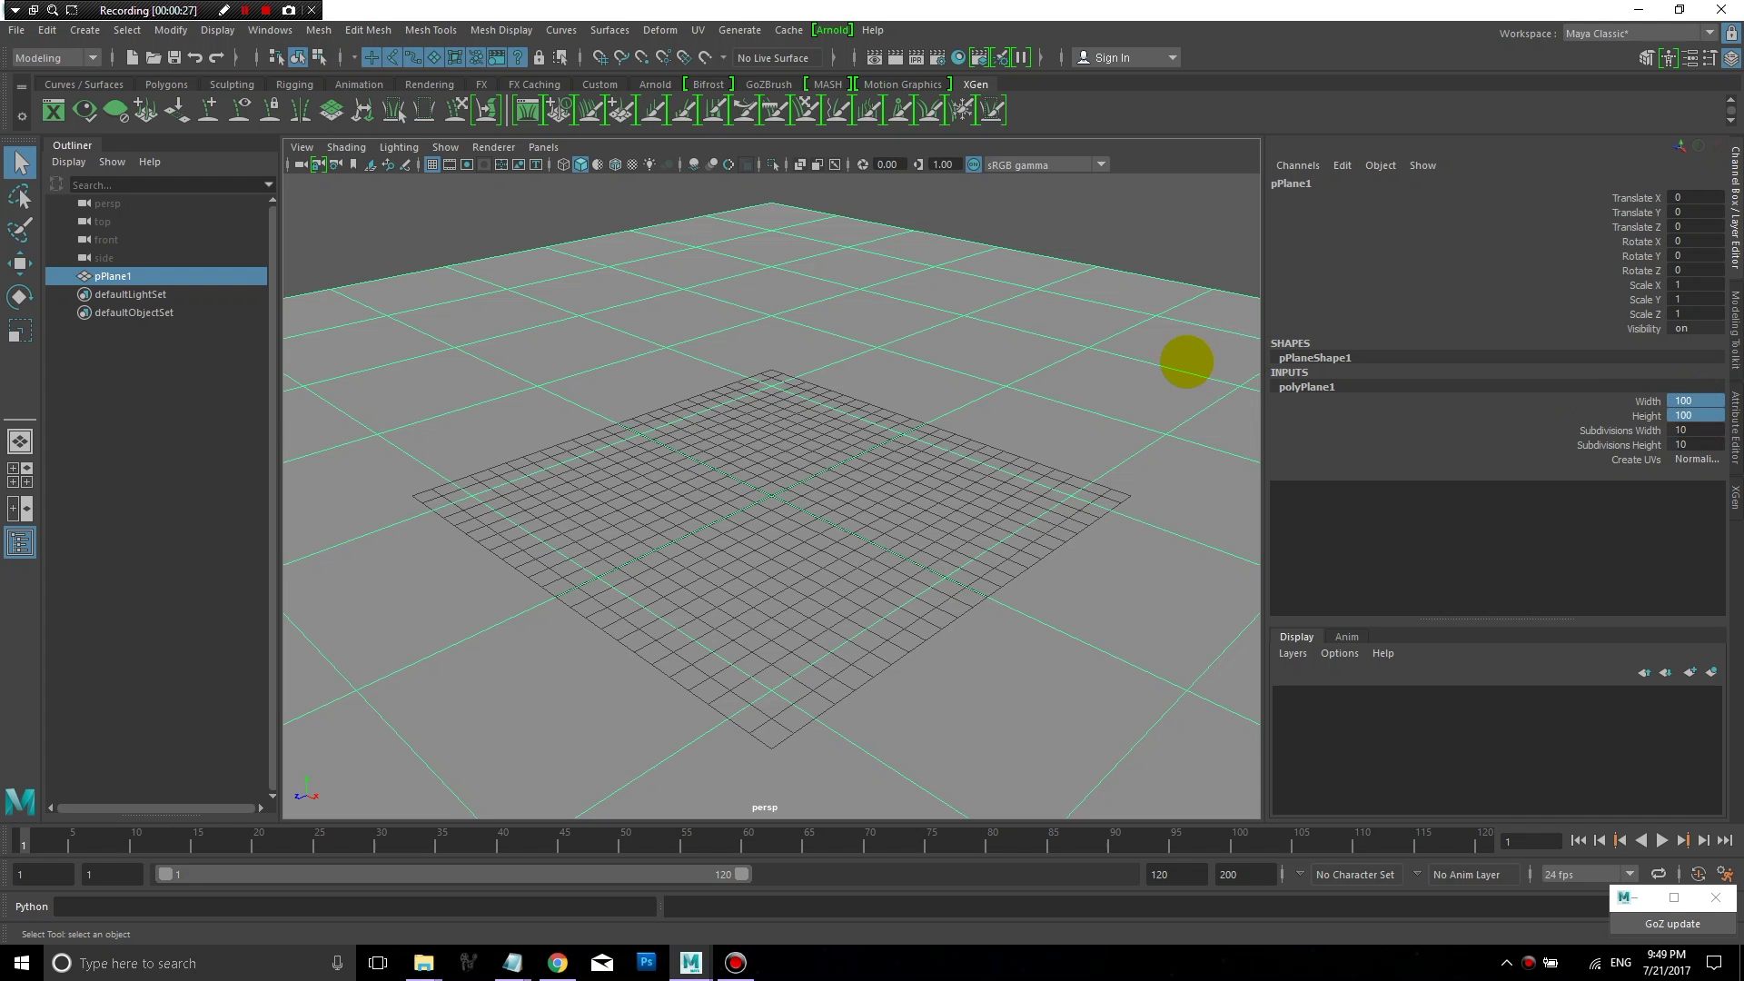
Step: Create the XGen groomable-spline description hairGrowth_descr on the plane, in a new collection named hairGrowthCollection
right_click_drag(946, 506, 897, 116, "alt")
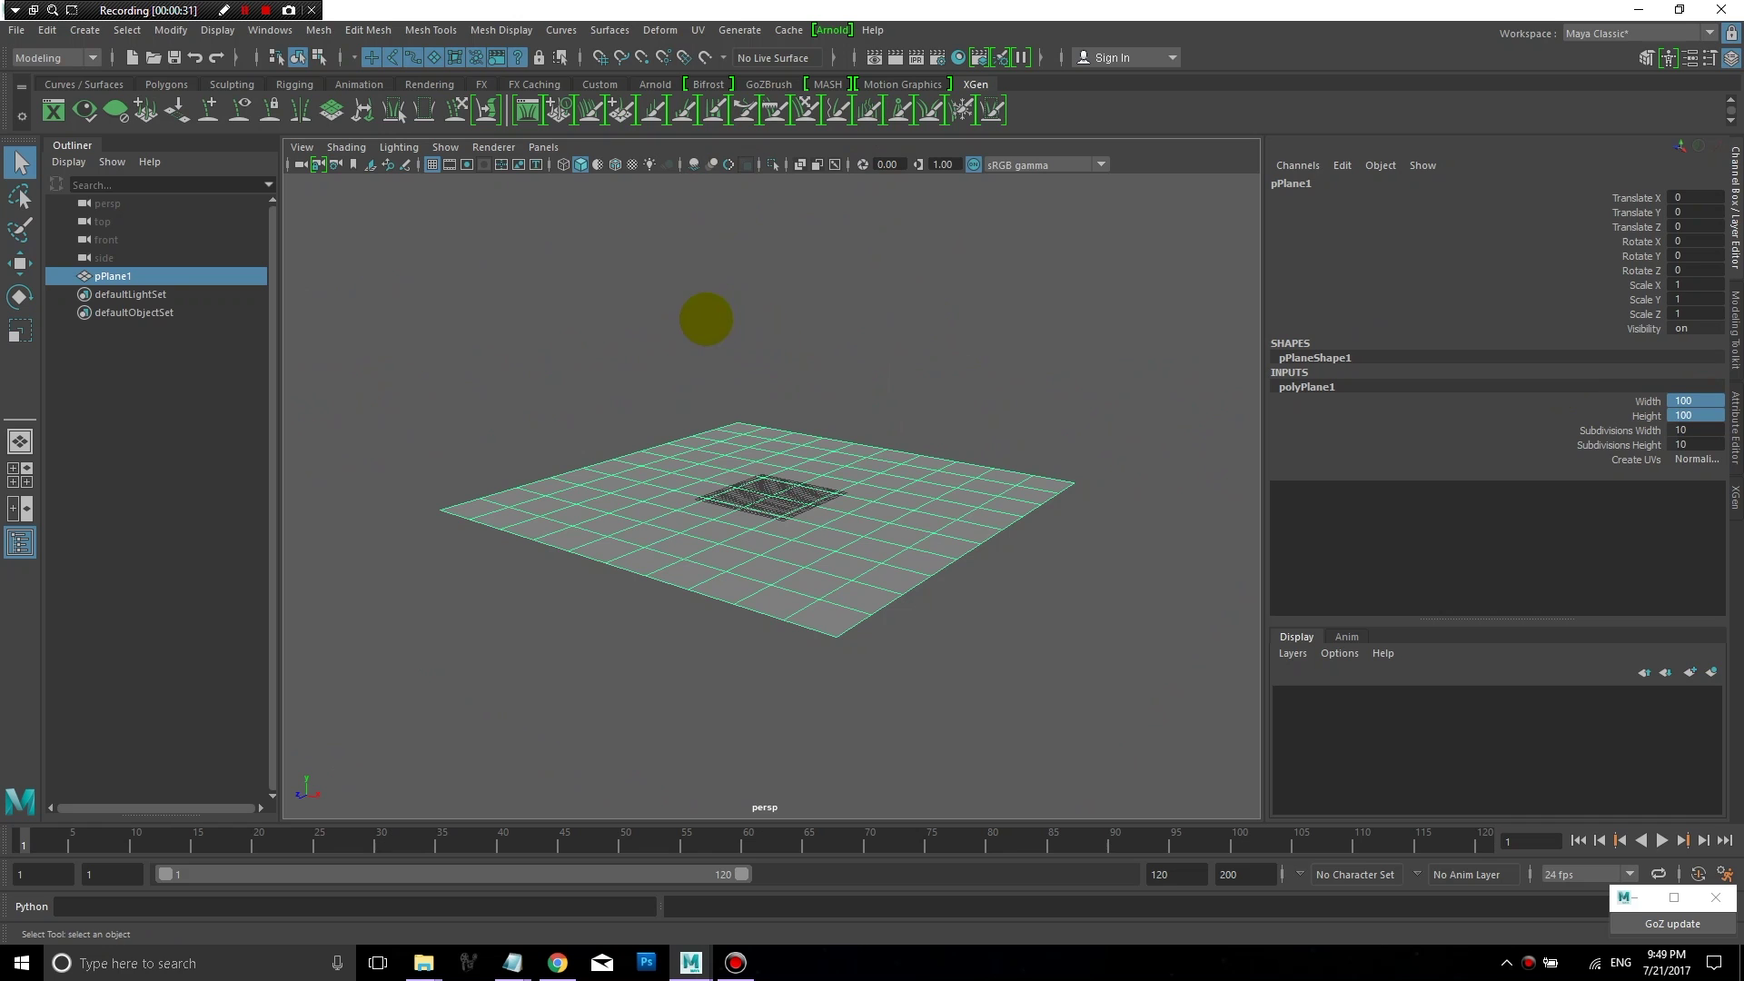
left_click(53, 110)
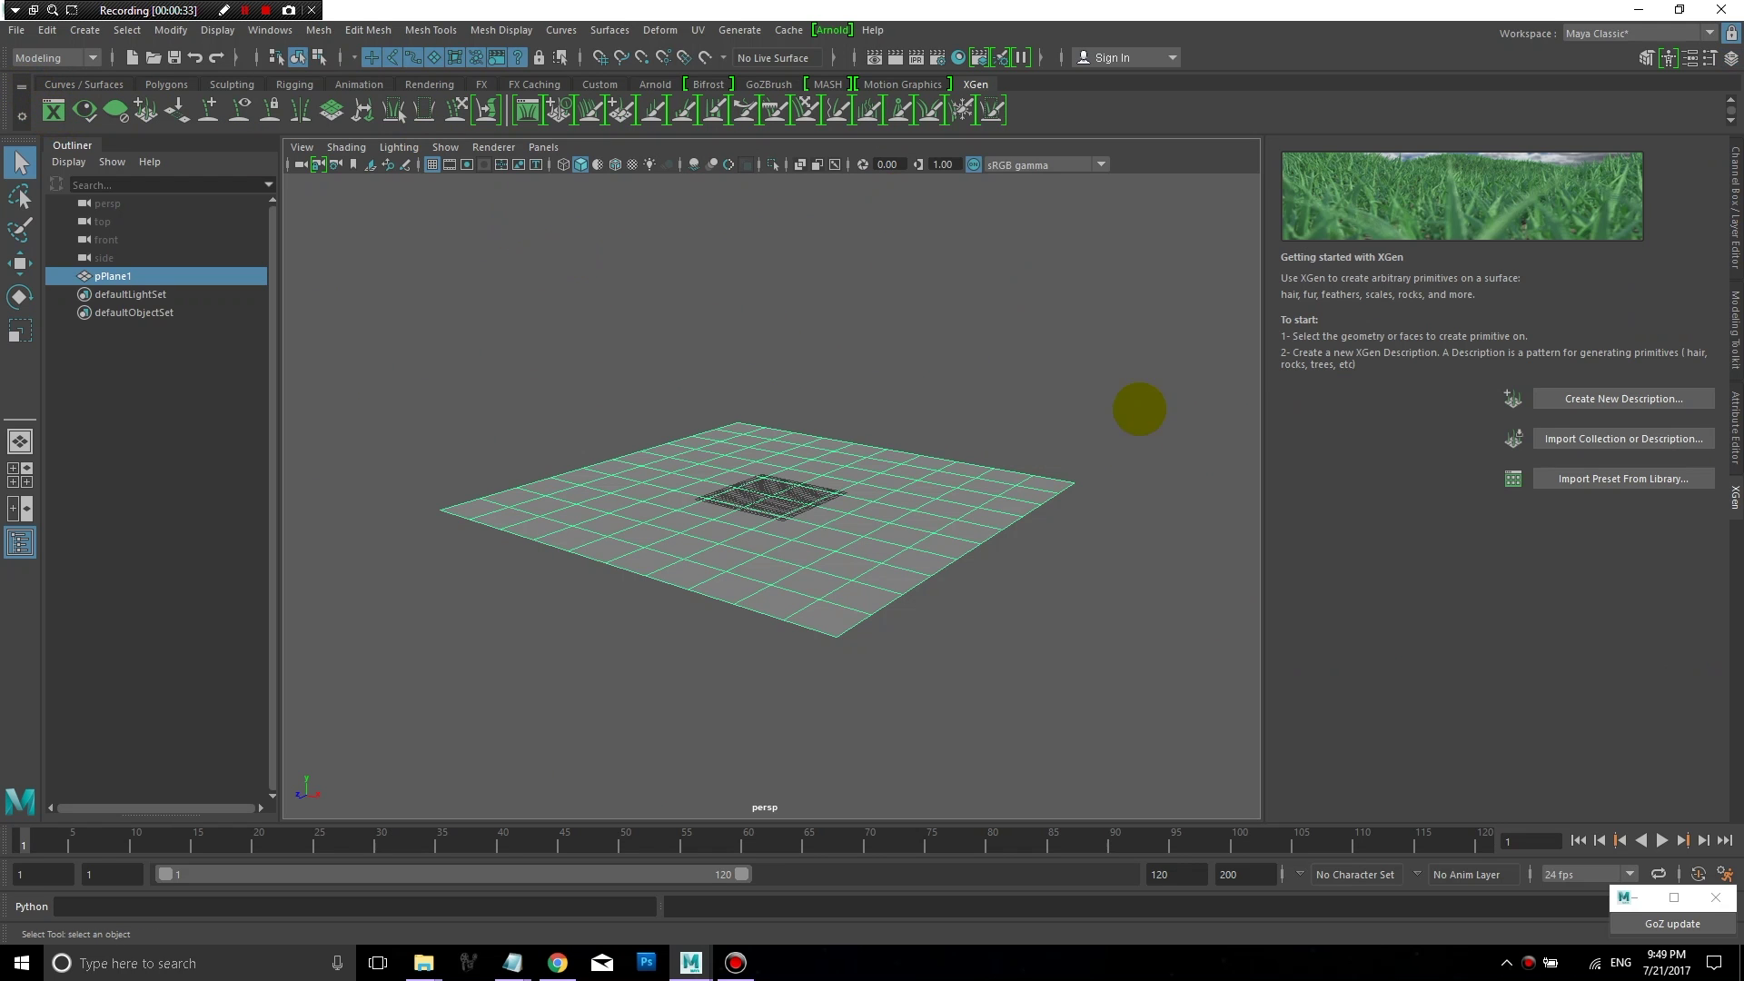
left_click(1625, 396)
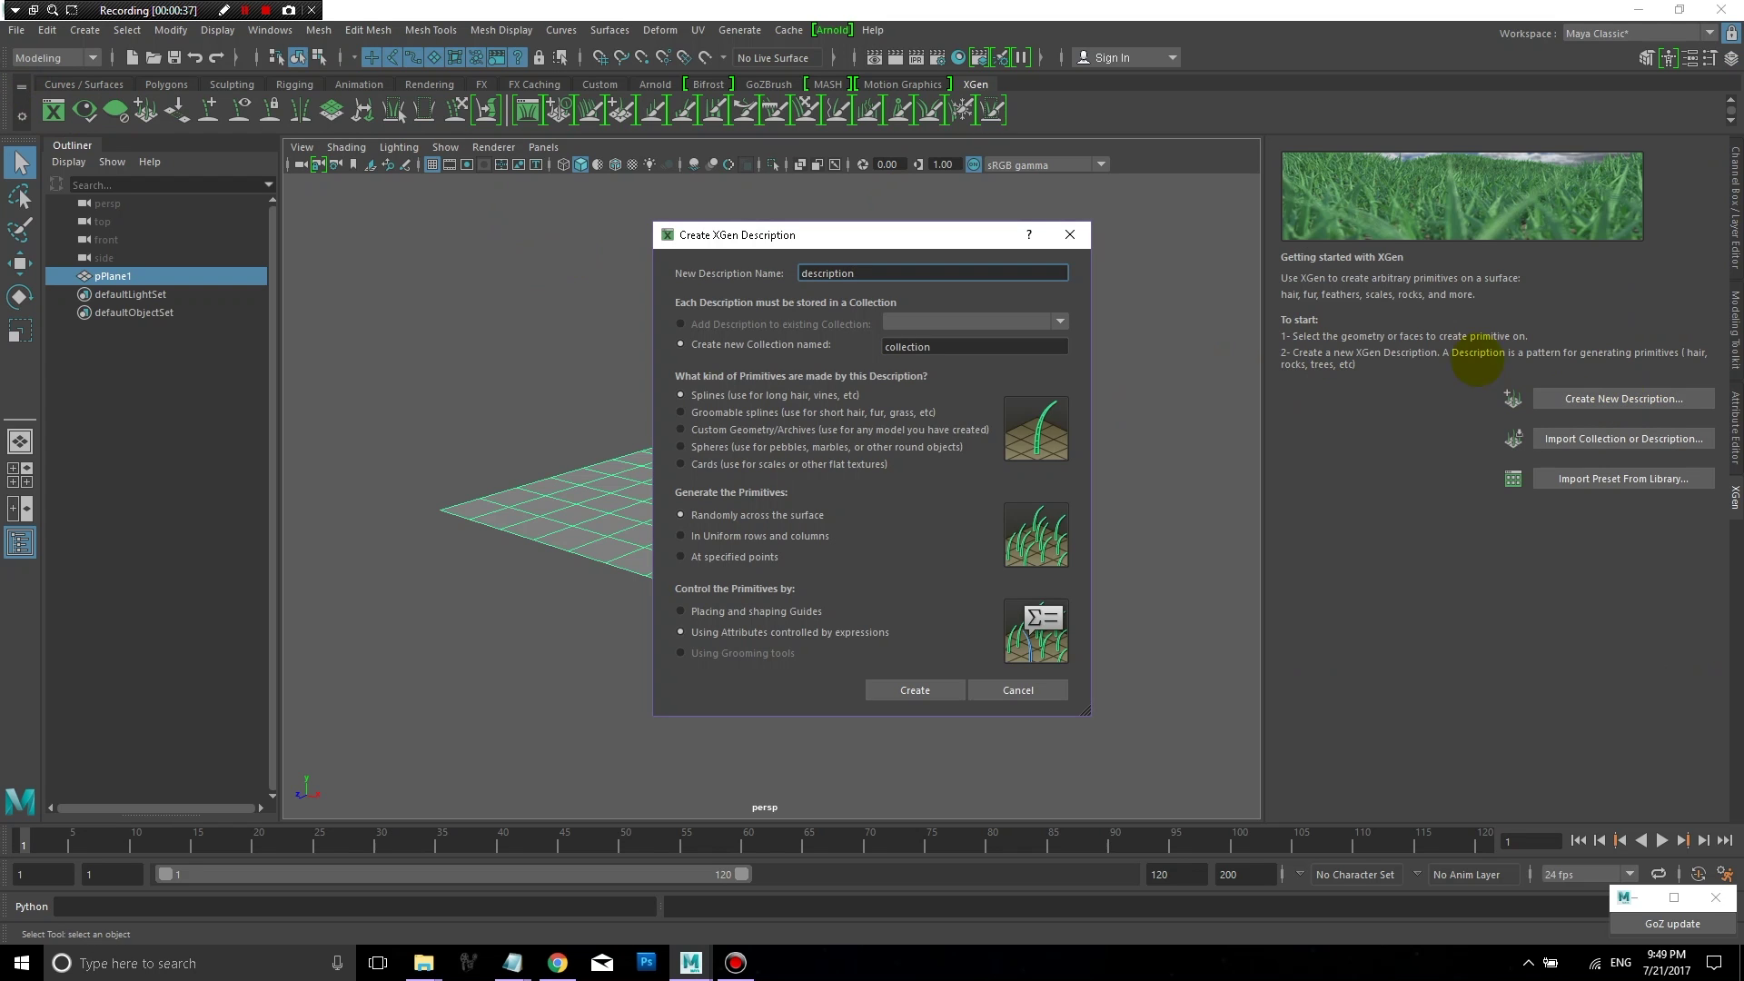
double_click(859, 273)
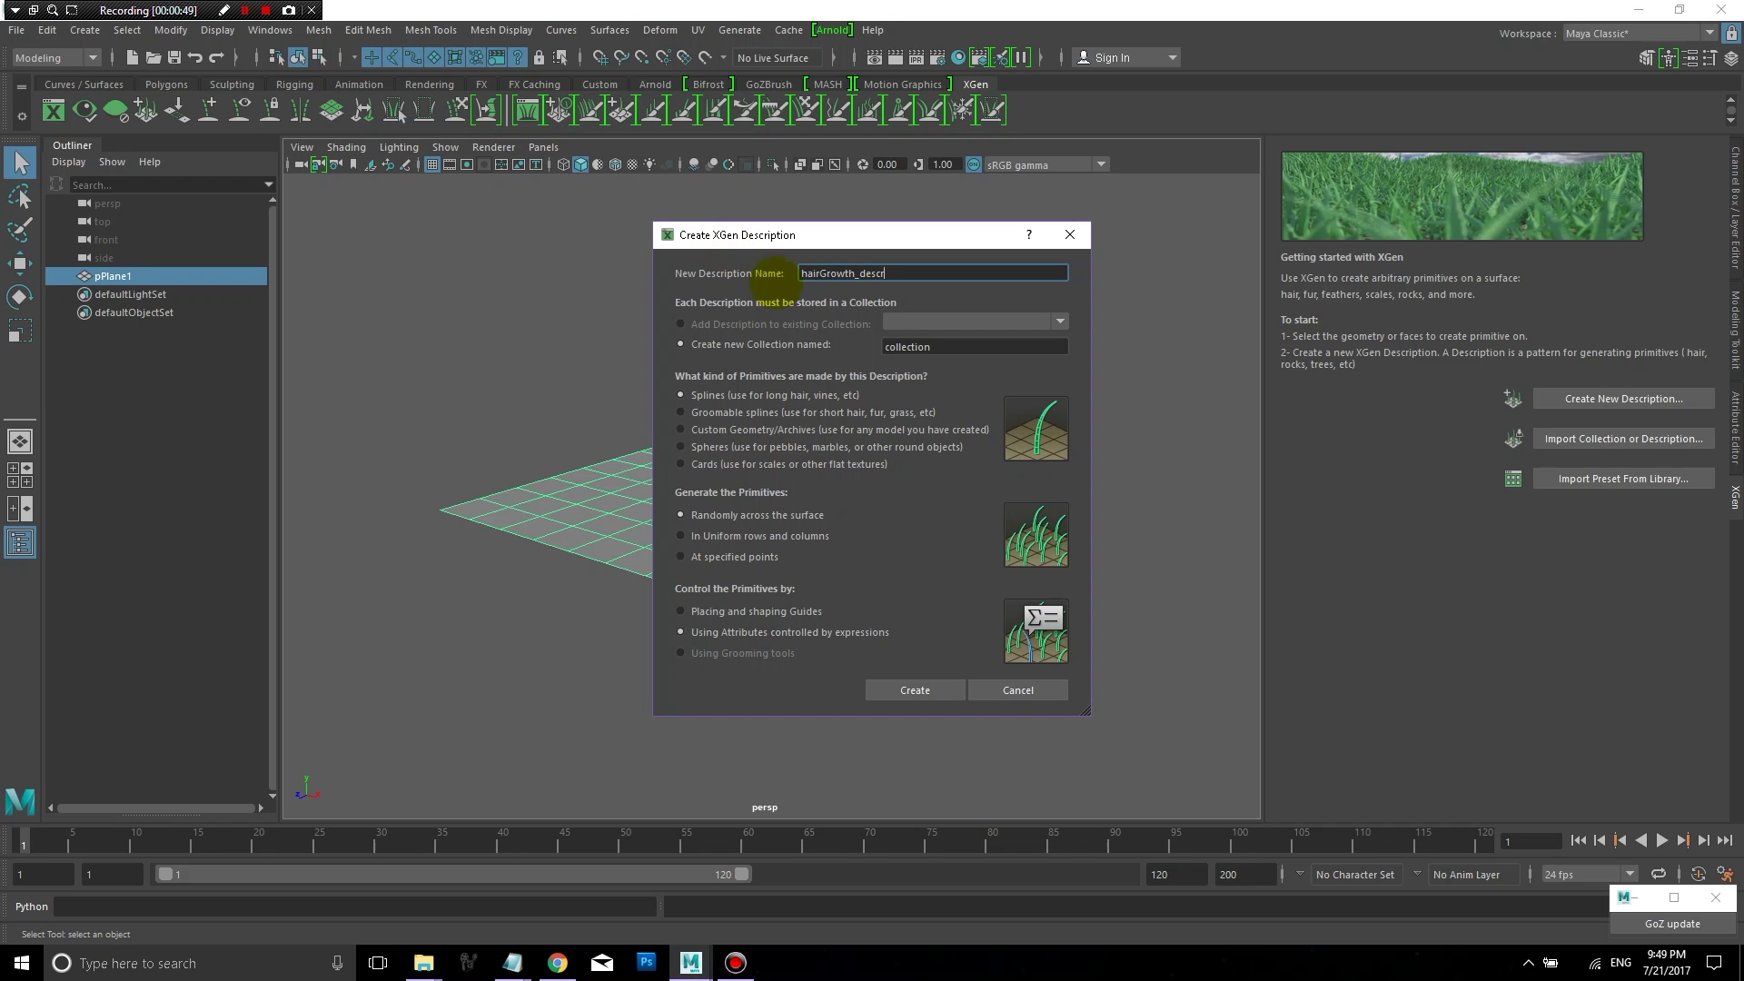
left_click(949, 345)
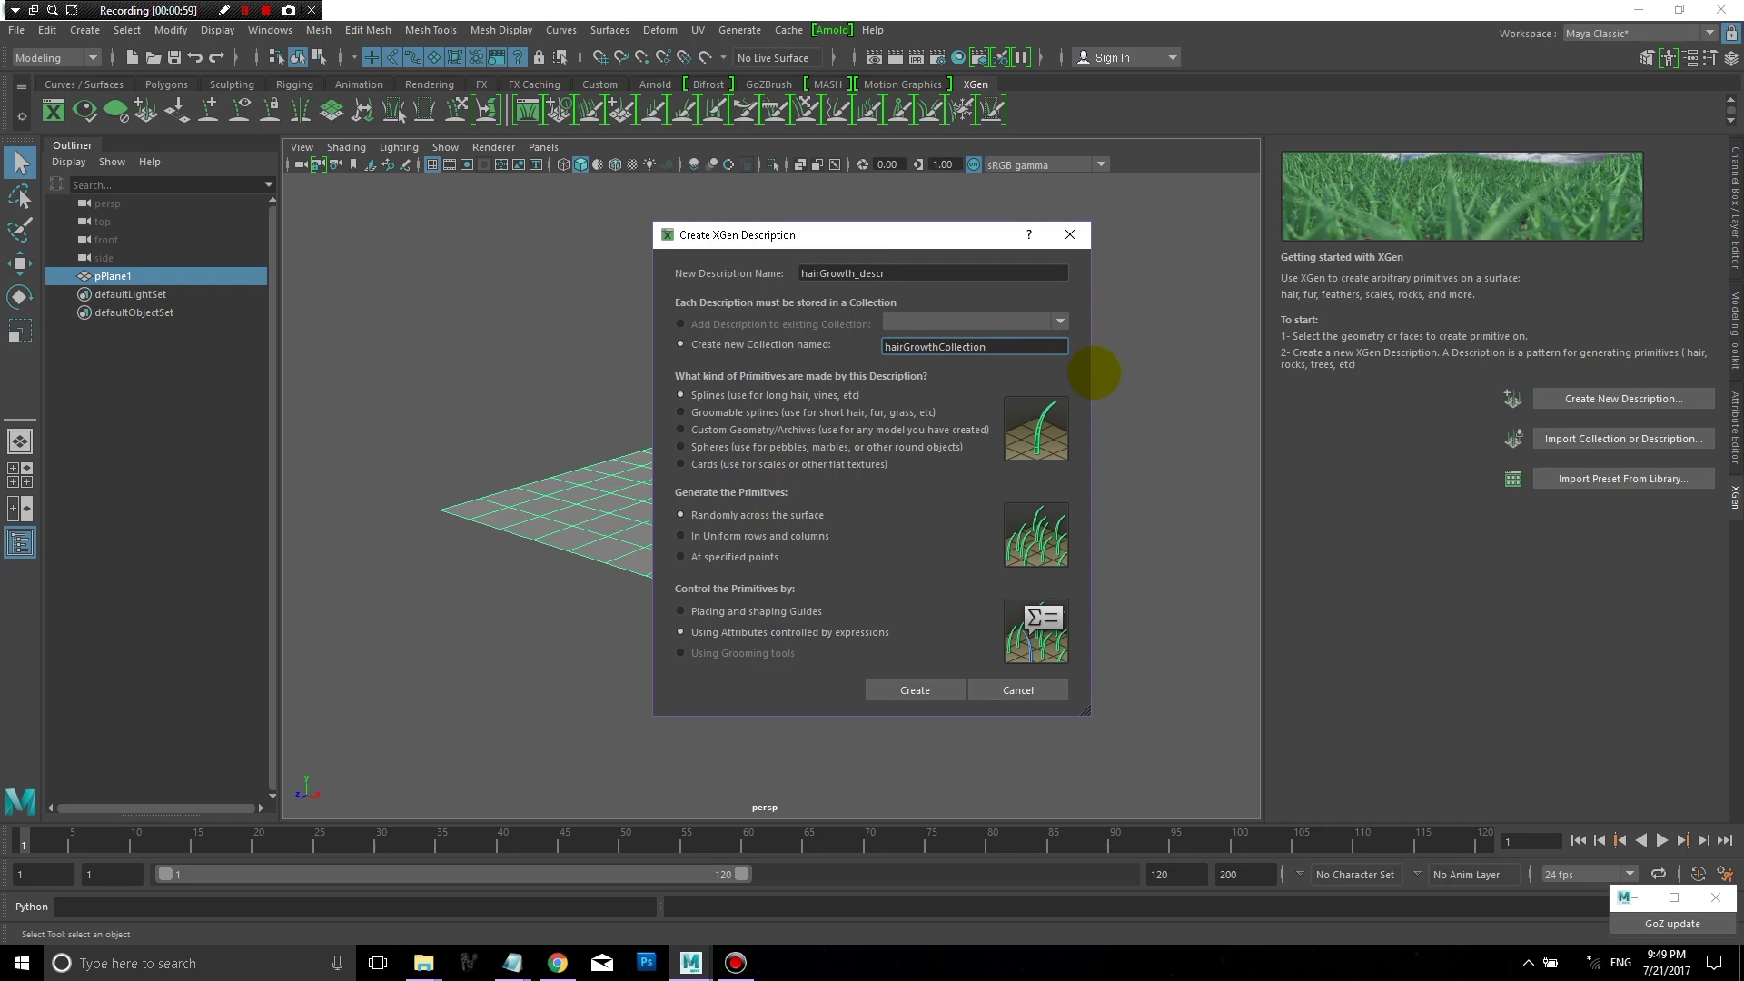
left_click(690, 411)
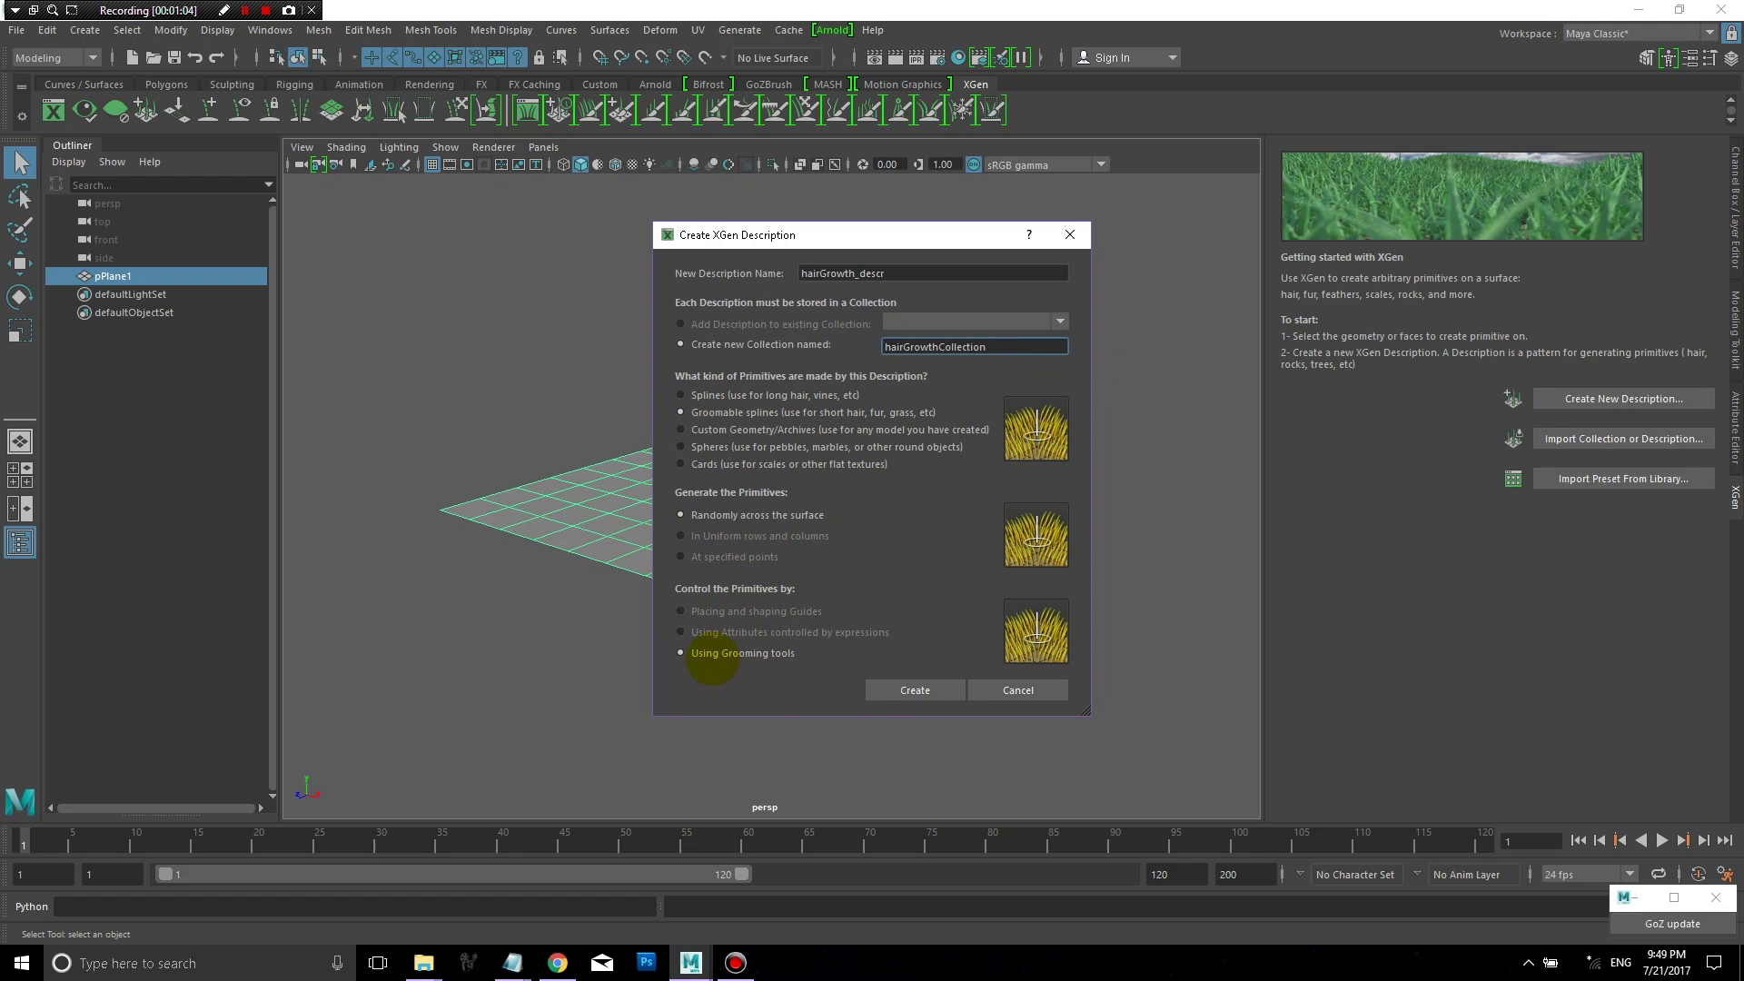
left_click(913, 688)
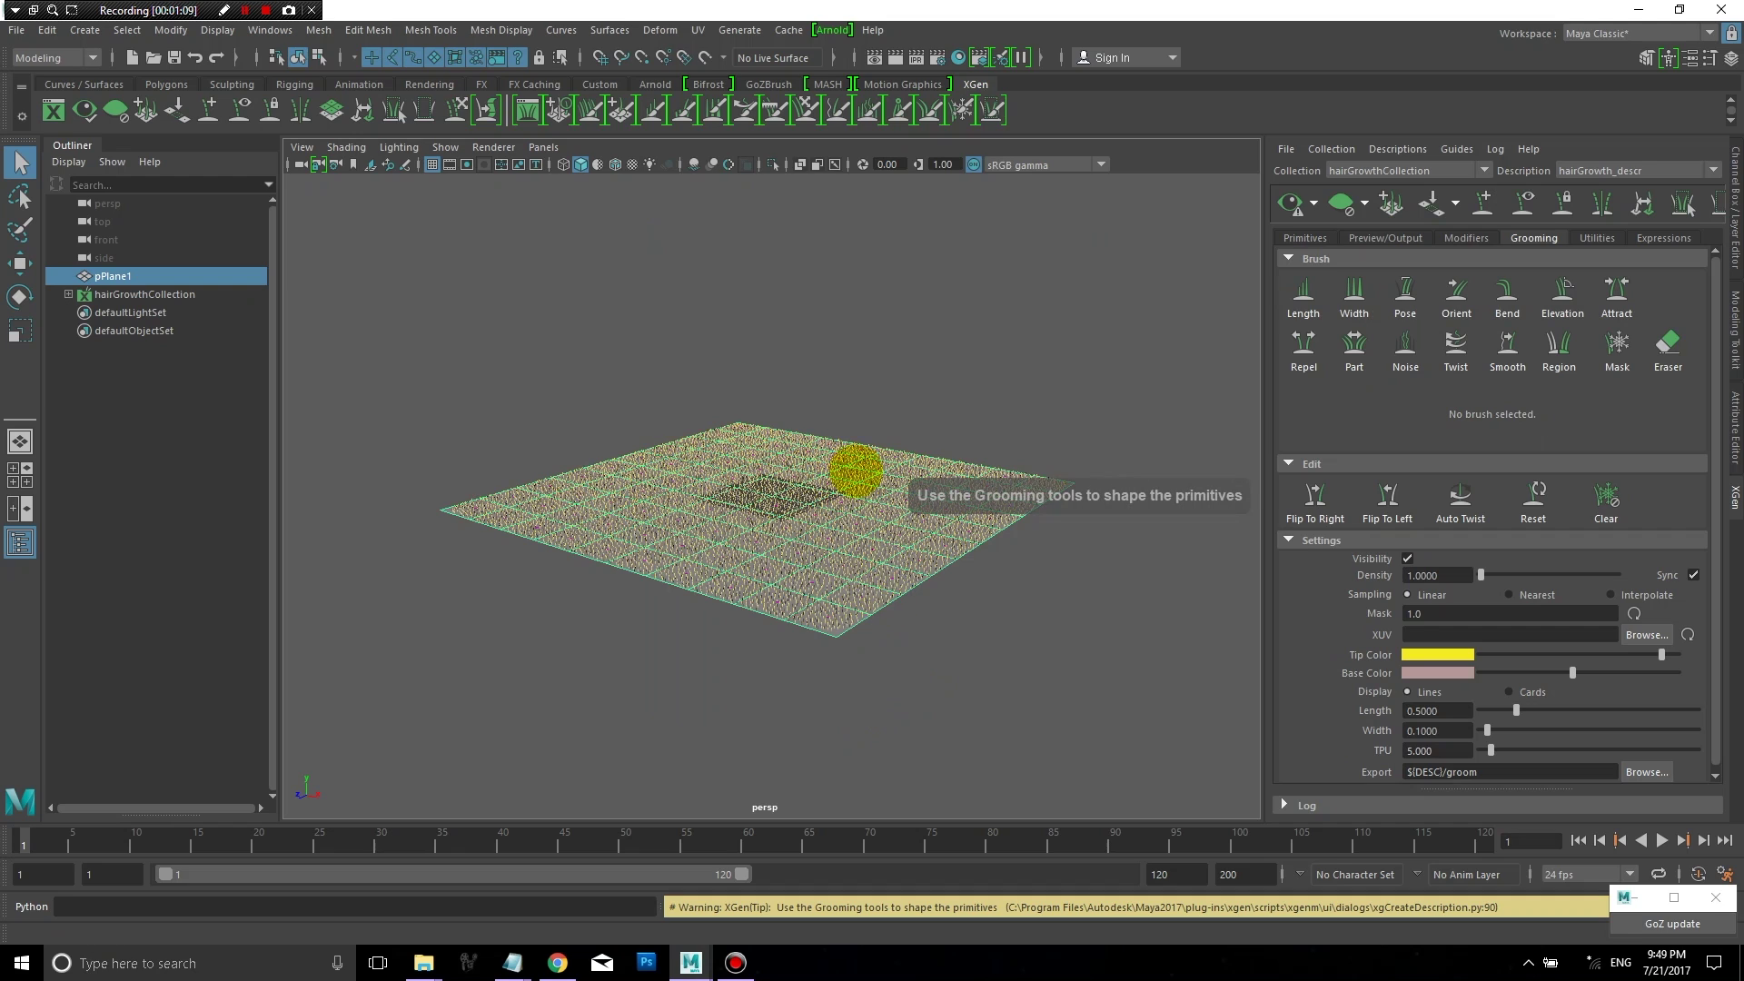
Step: With the Length brush active, set the groom's sampling to Interpolate and its overall length to 5
left_click_drag(854, 469, 853, 502, "alt")
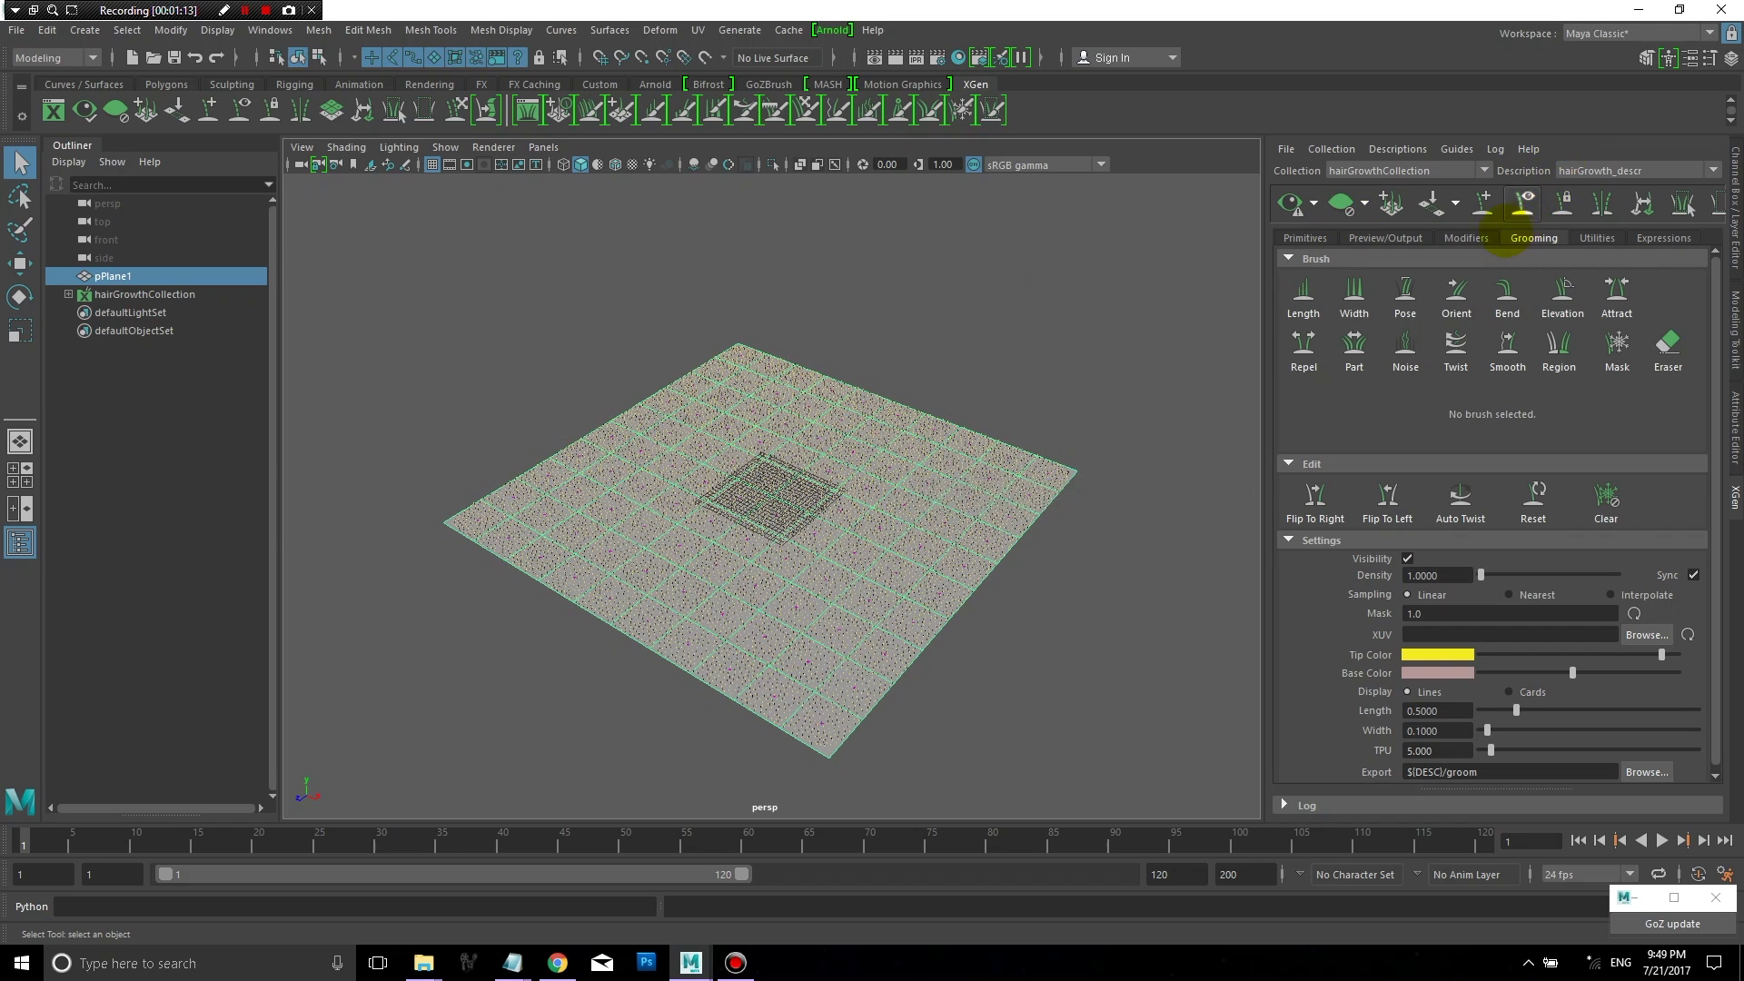
left_click(1302, 293)
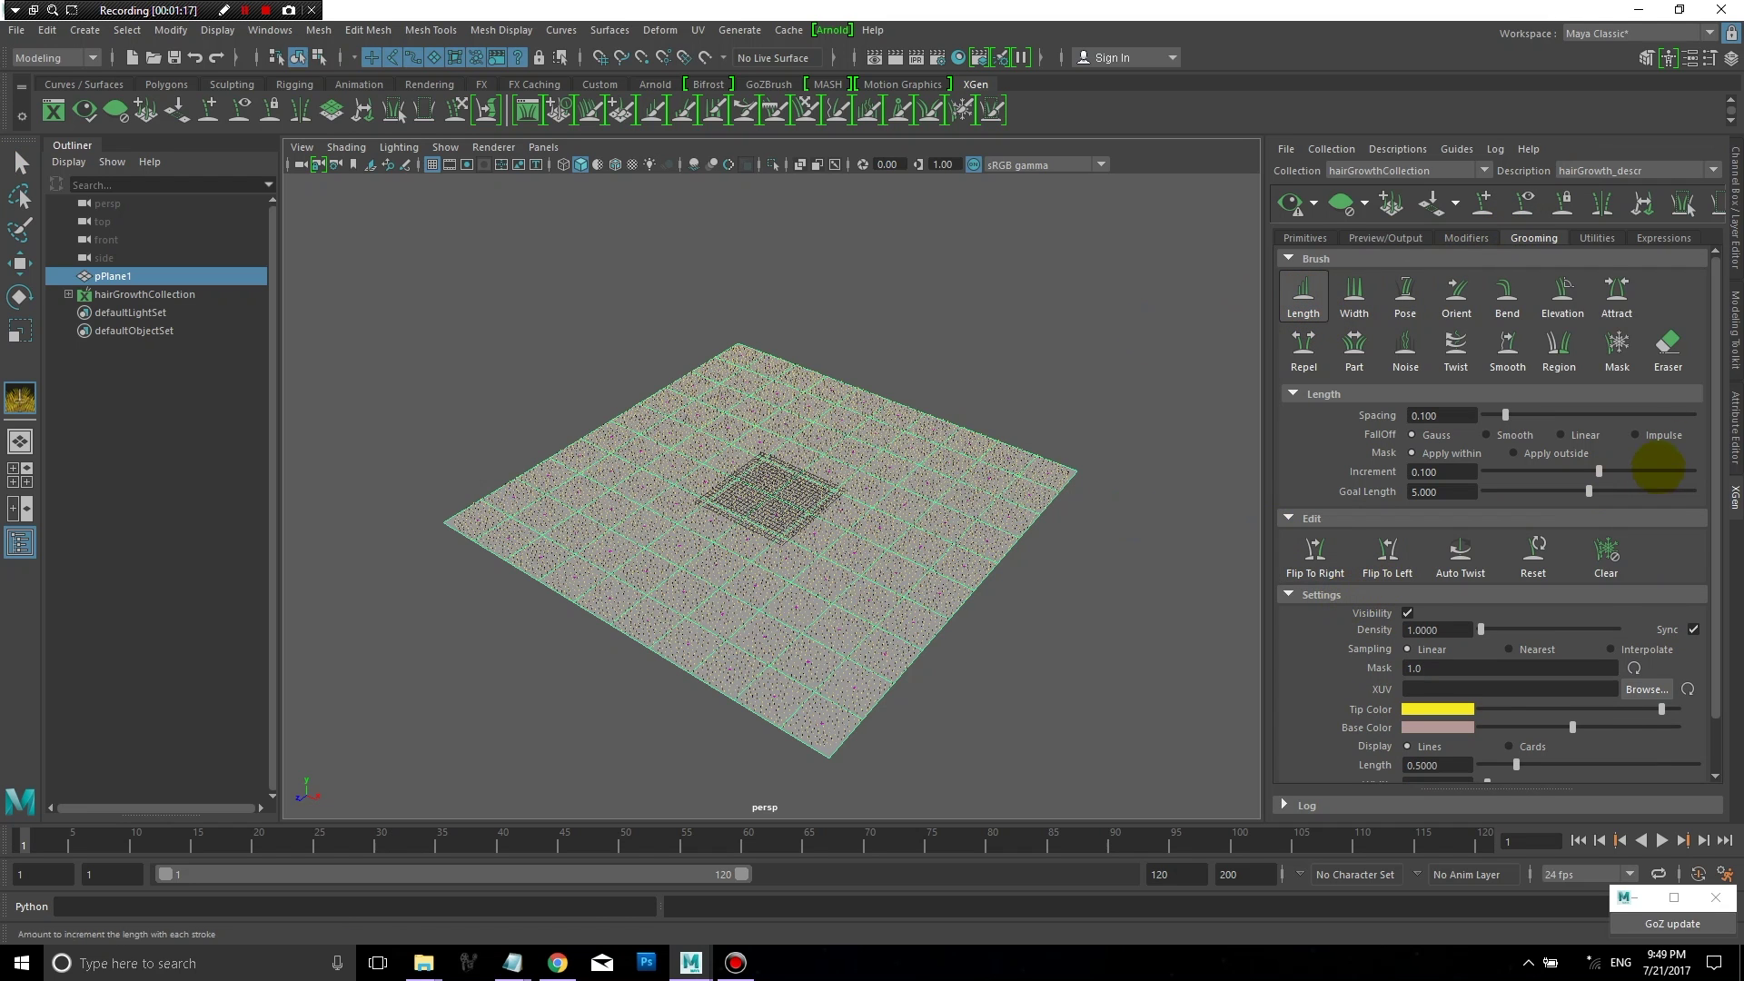
scroll(1717, 363, "down", 2)
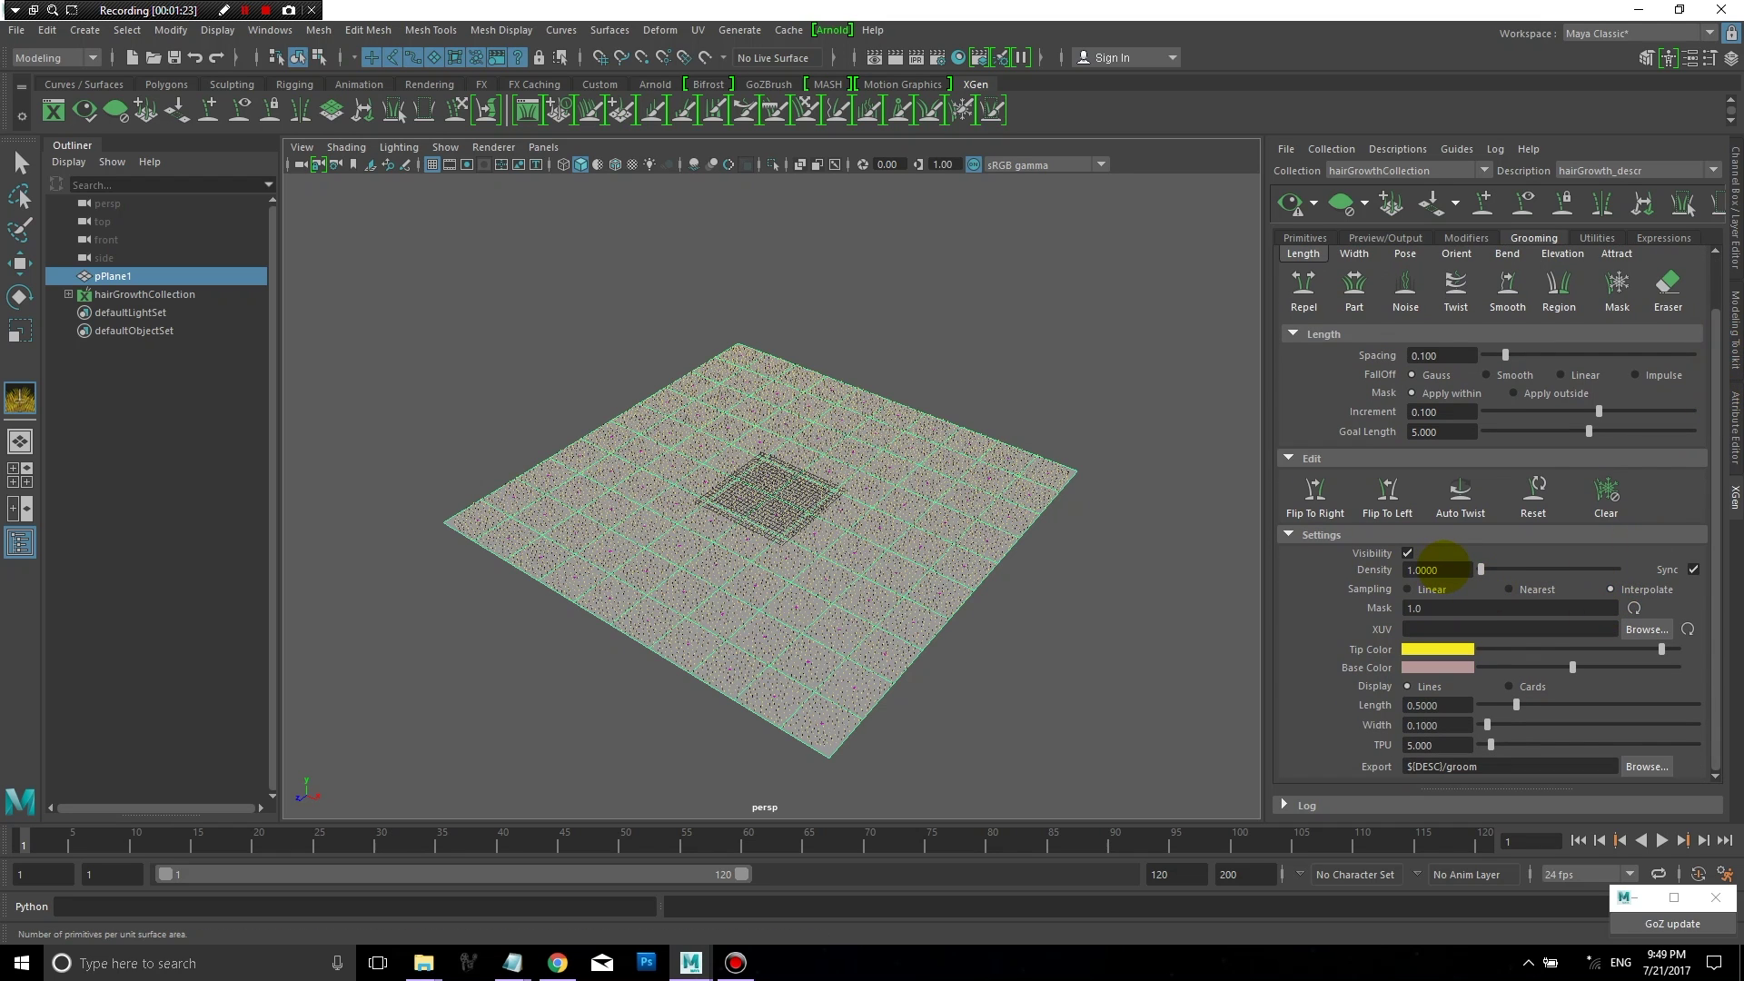
left_click_drag(1444, 569, 1394, 558)
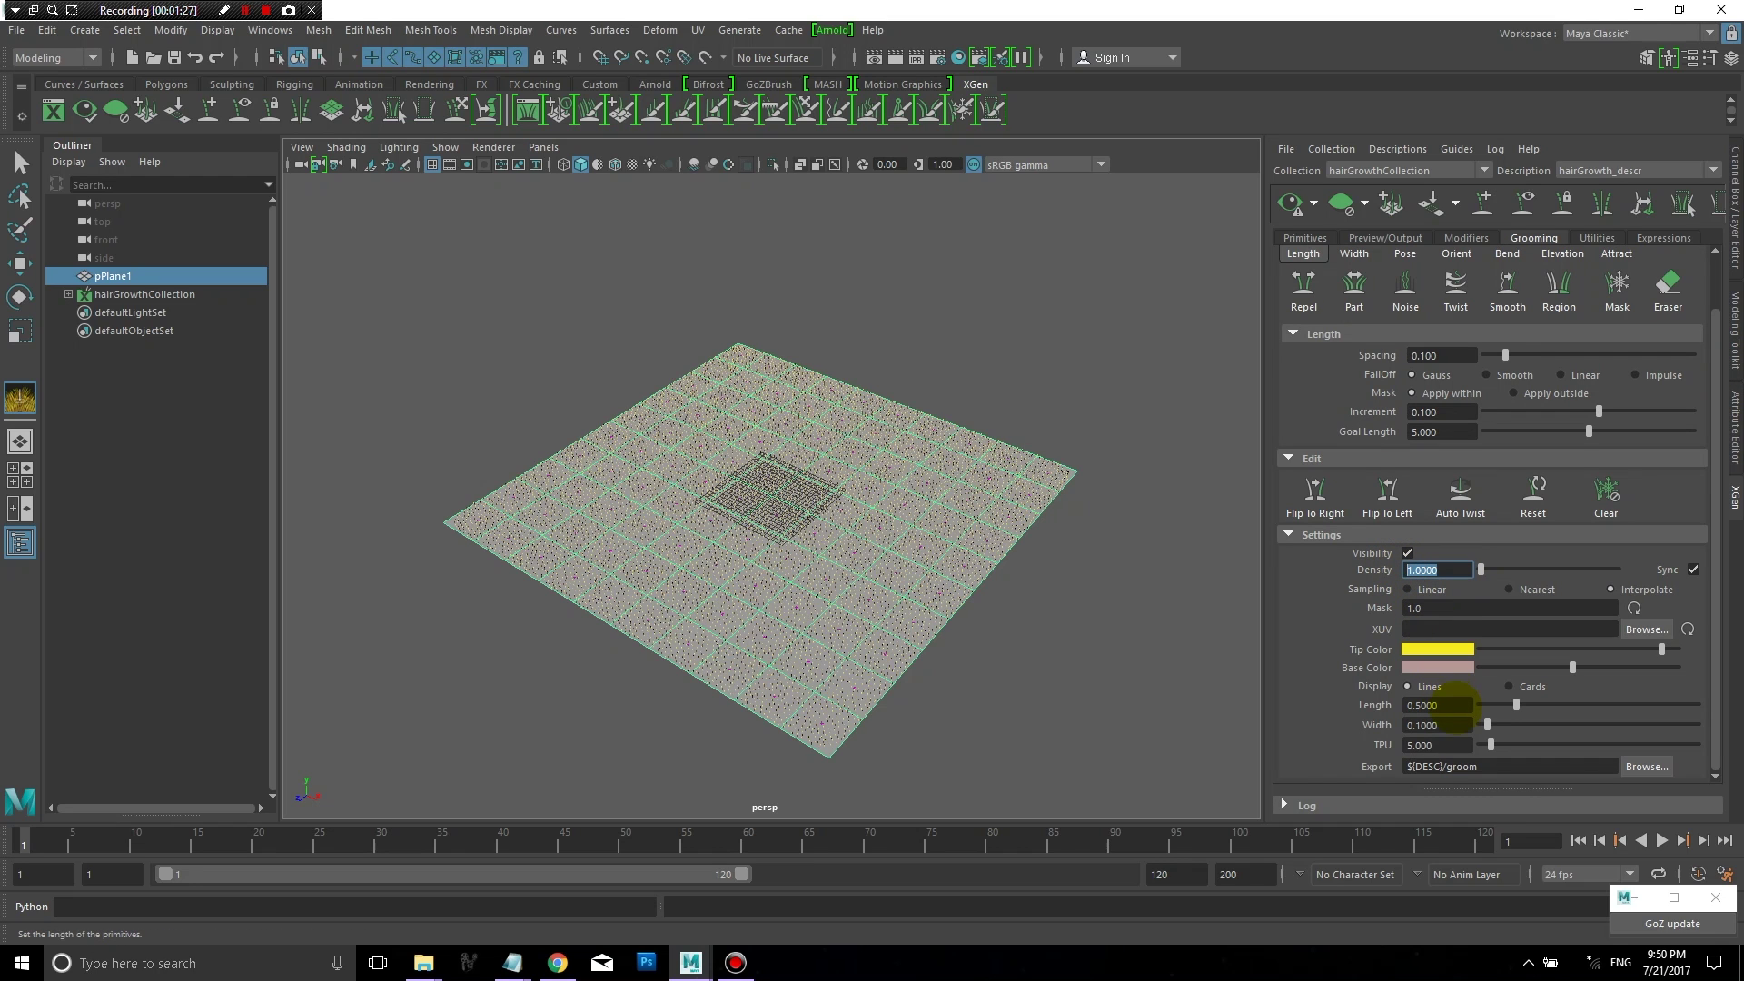
left_click_drag(1465, 705, 1376, 712)
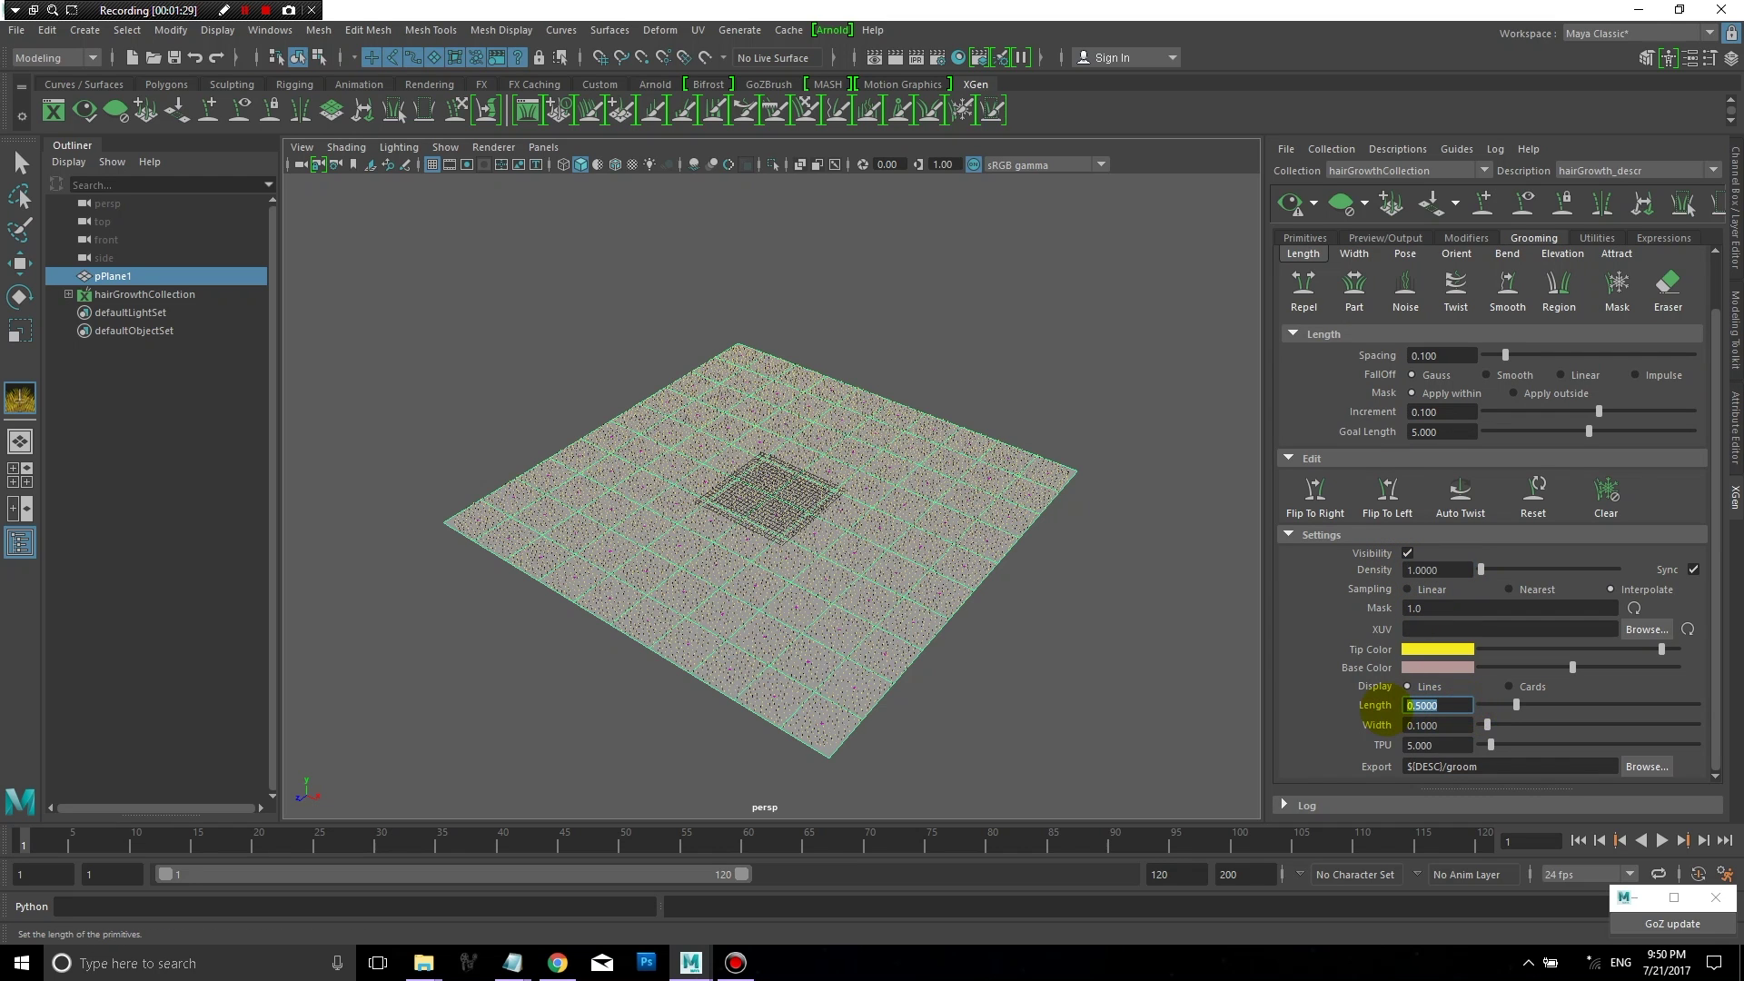
type("5")
key("Tab")
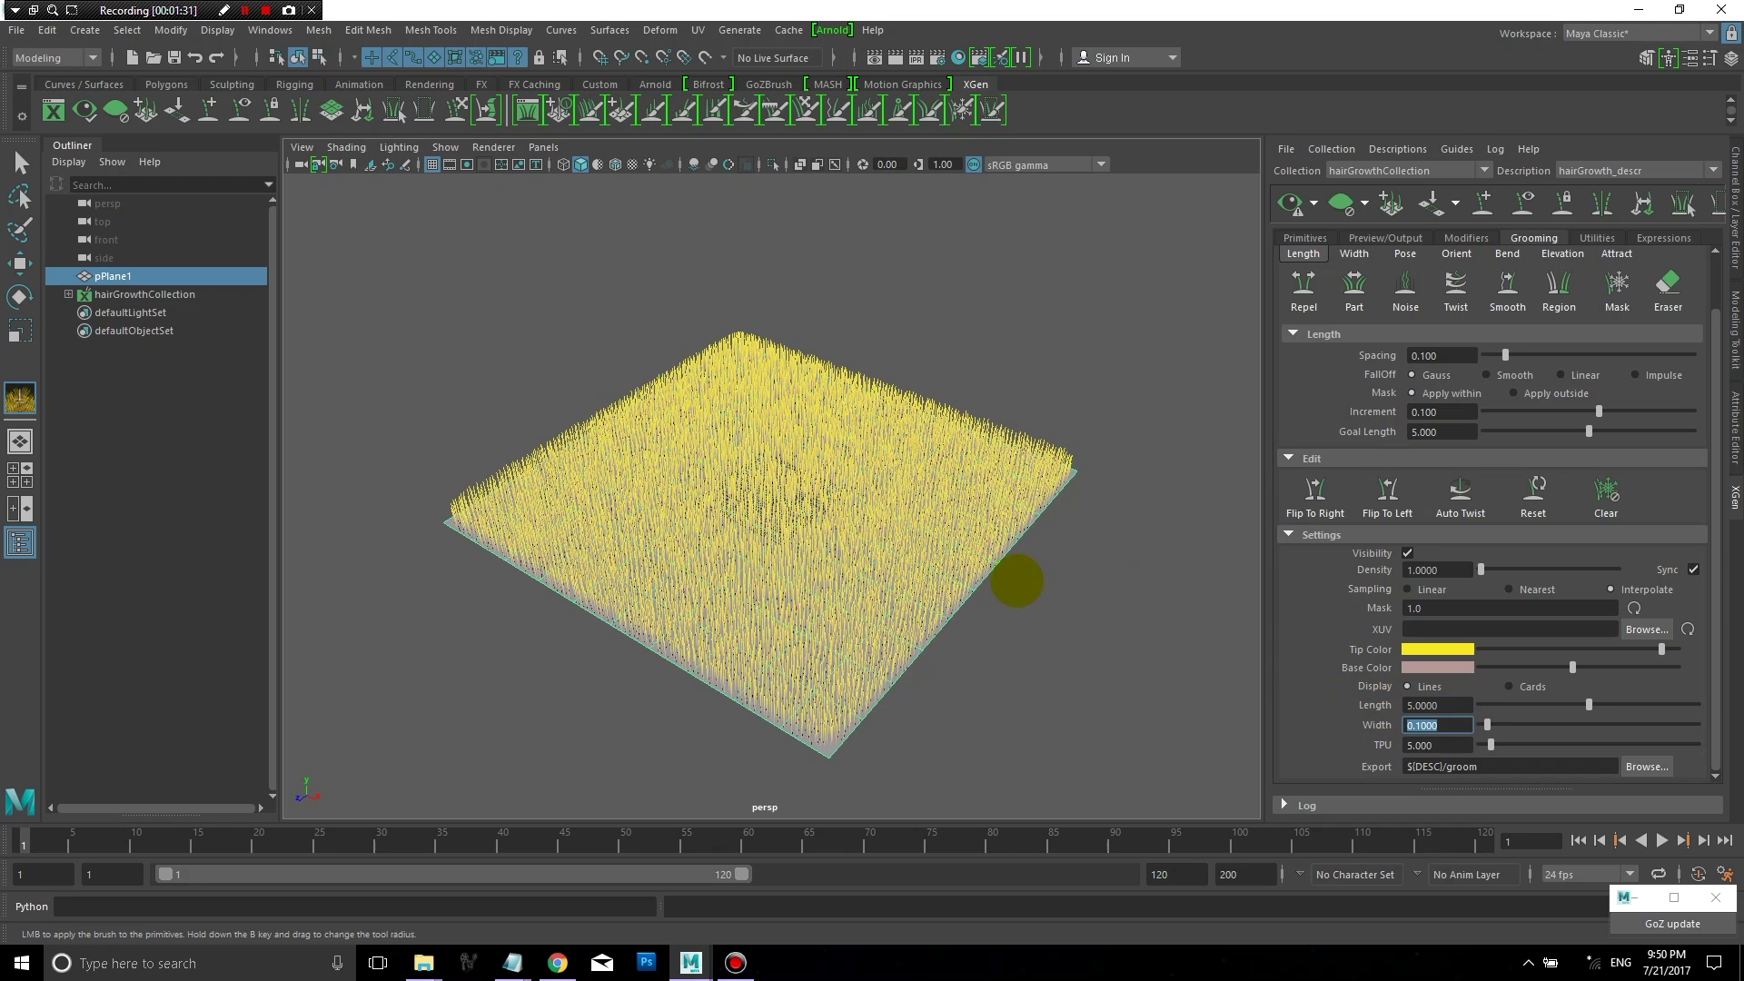
Step: Activate the Length grooming brush and enlarge its radius over the middle of the plane
left_click_drag(811, 620, 1197, 288, "alt")
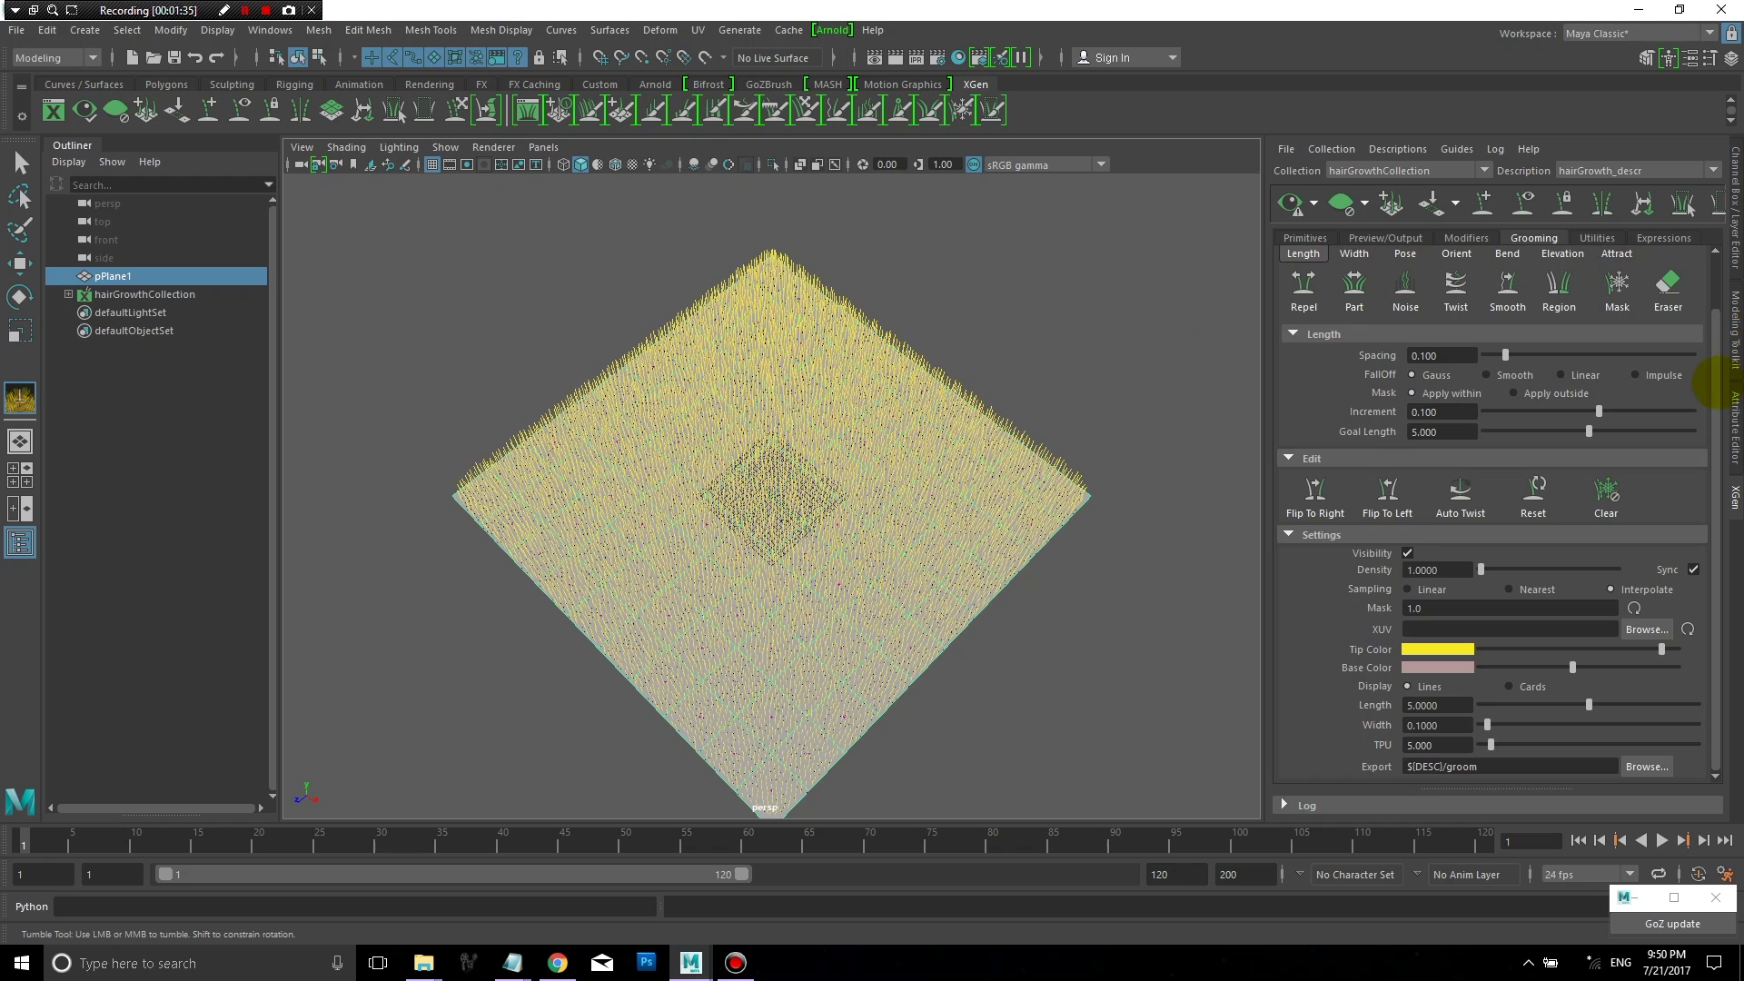
left_click_drag(1712, 393, 1719, 293)
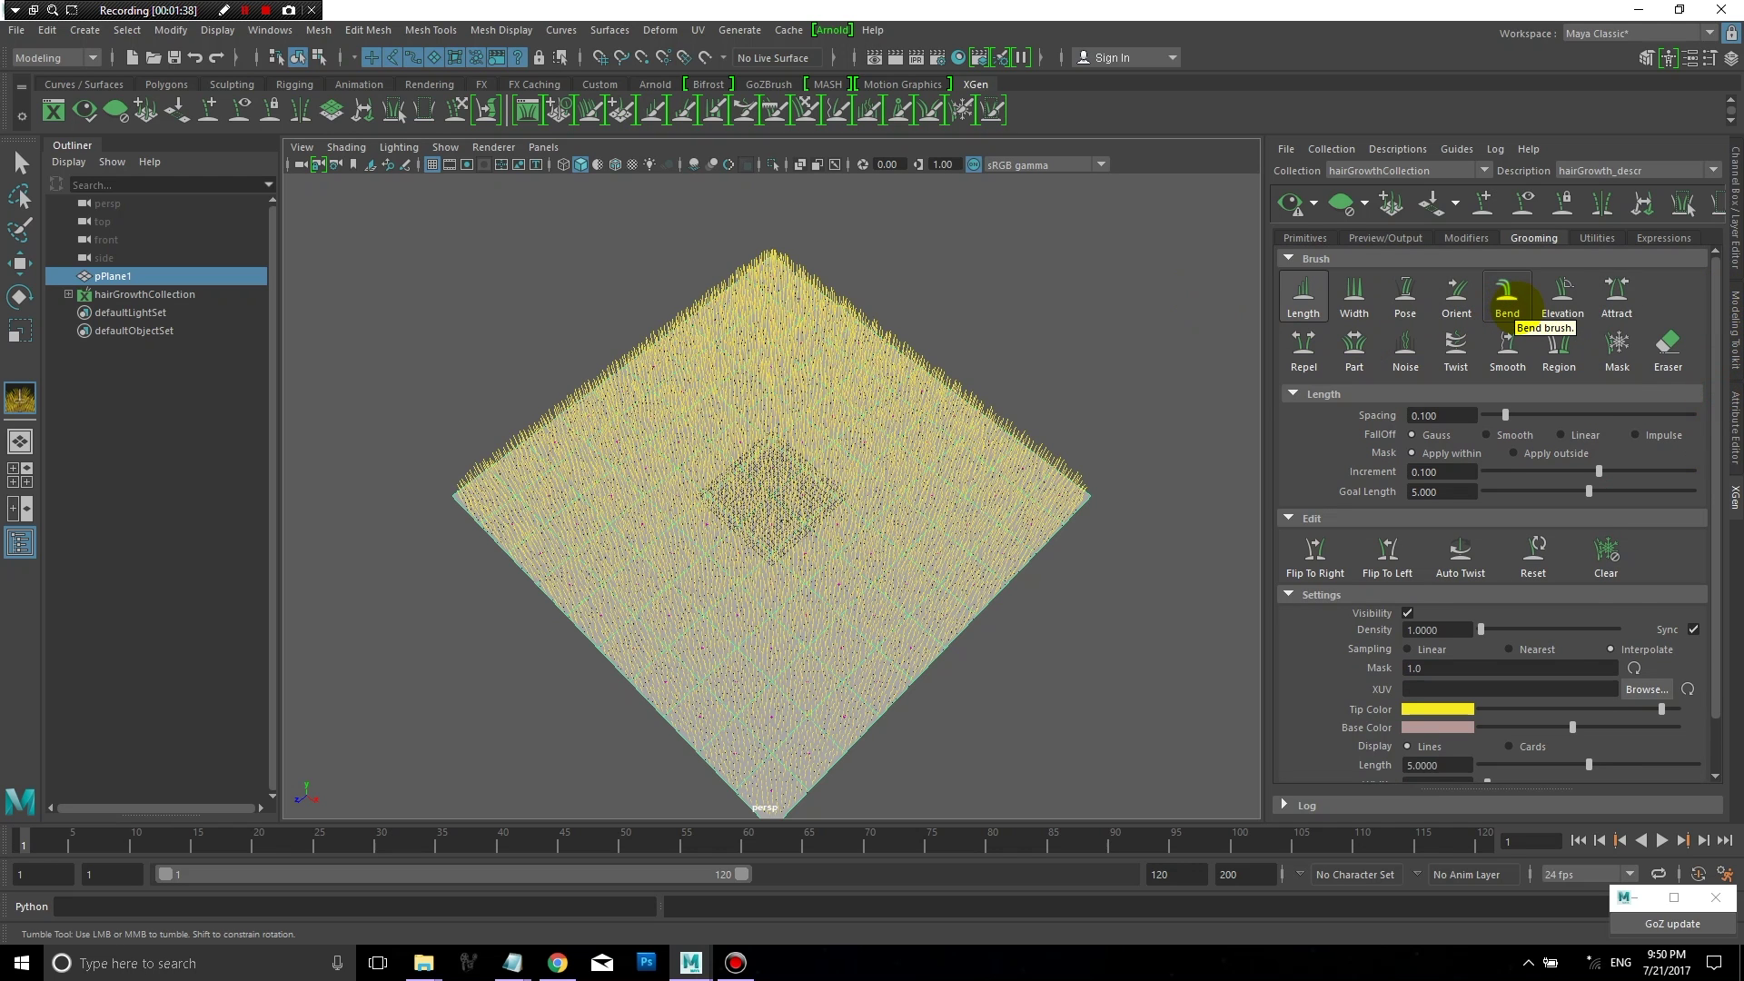
left_click(1303, 297)
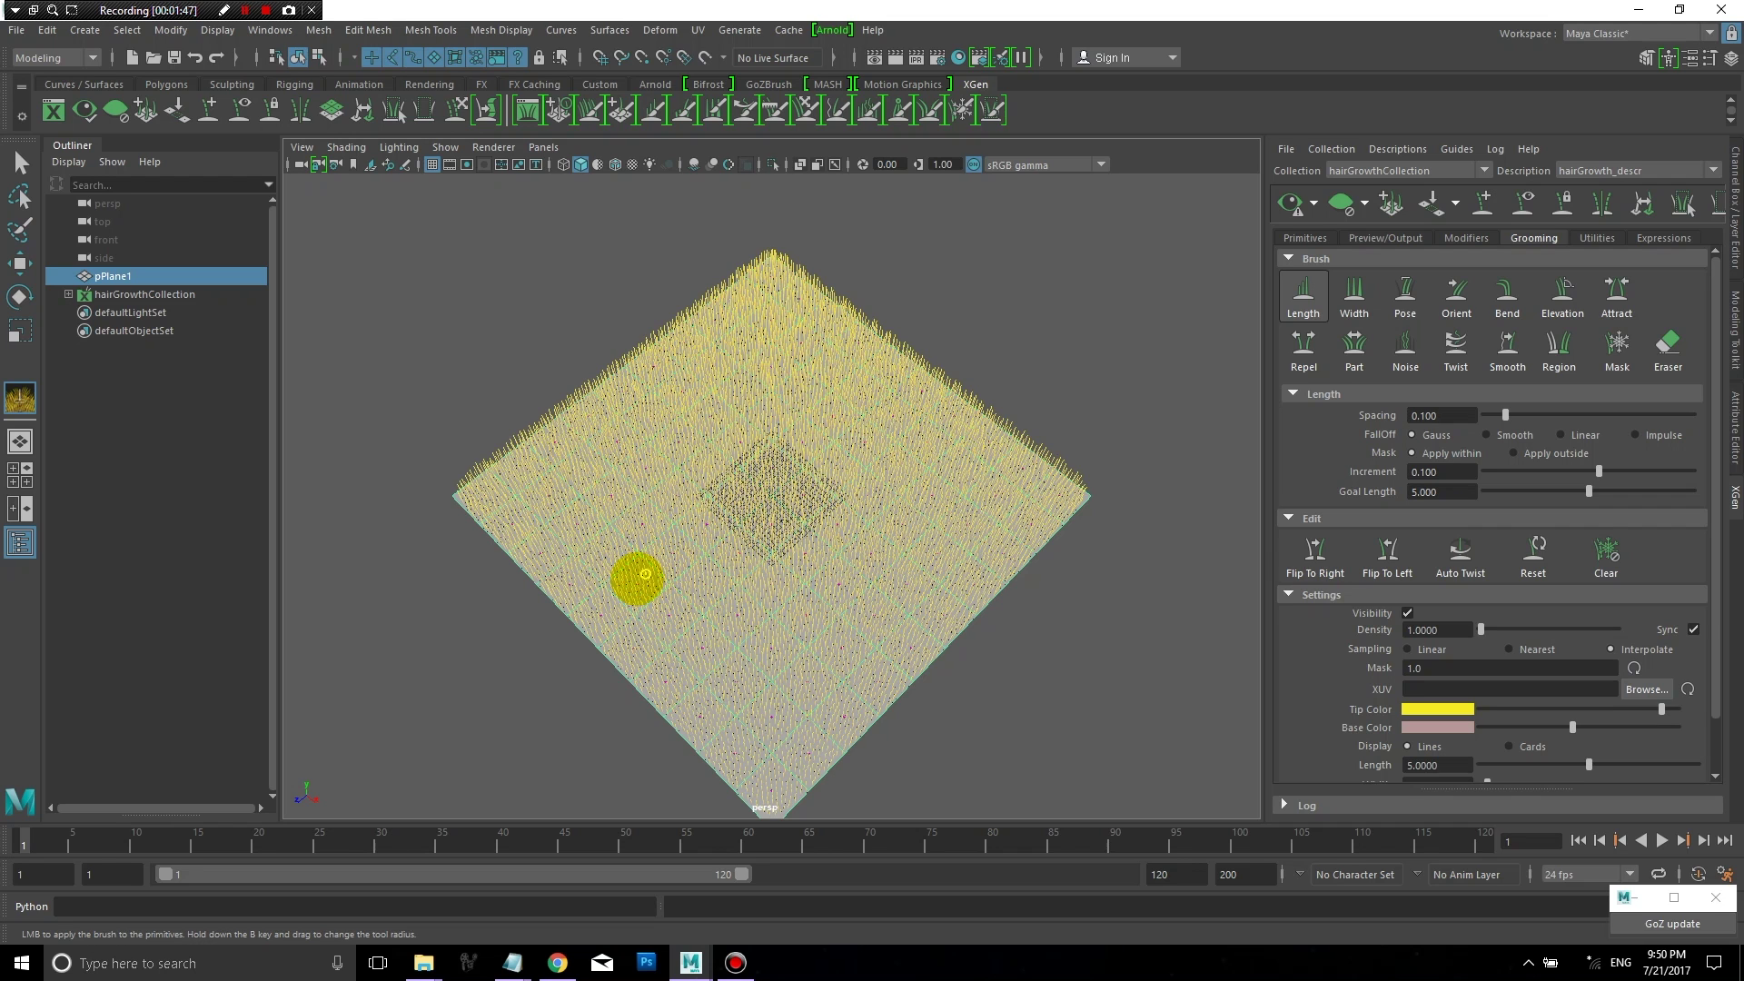
left_click_drag(636, 577, 650, 564, "alt")
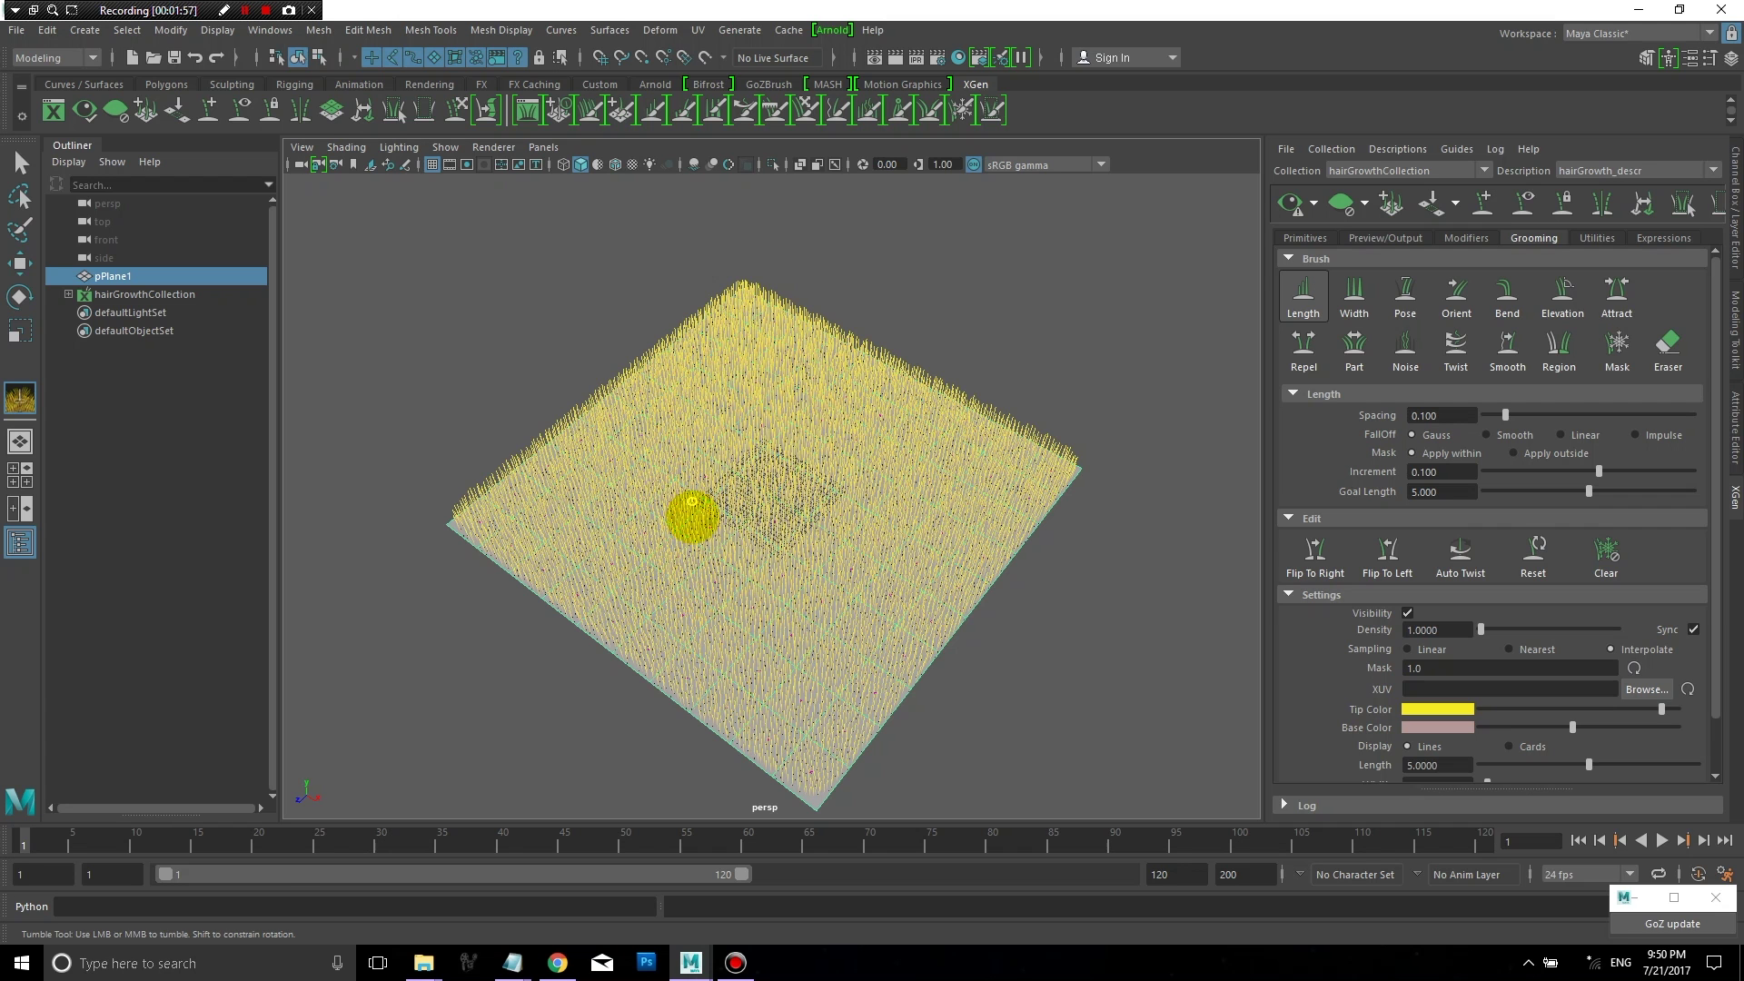
left_click_drag(667, 522, 688, 570, "alt")
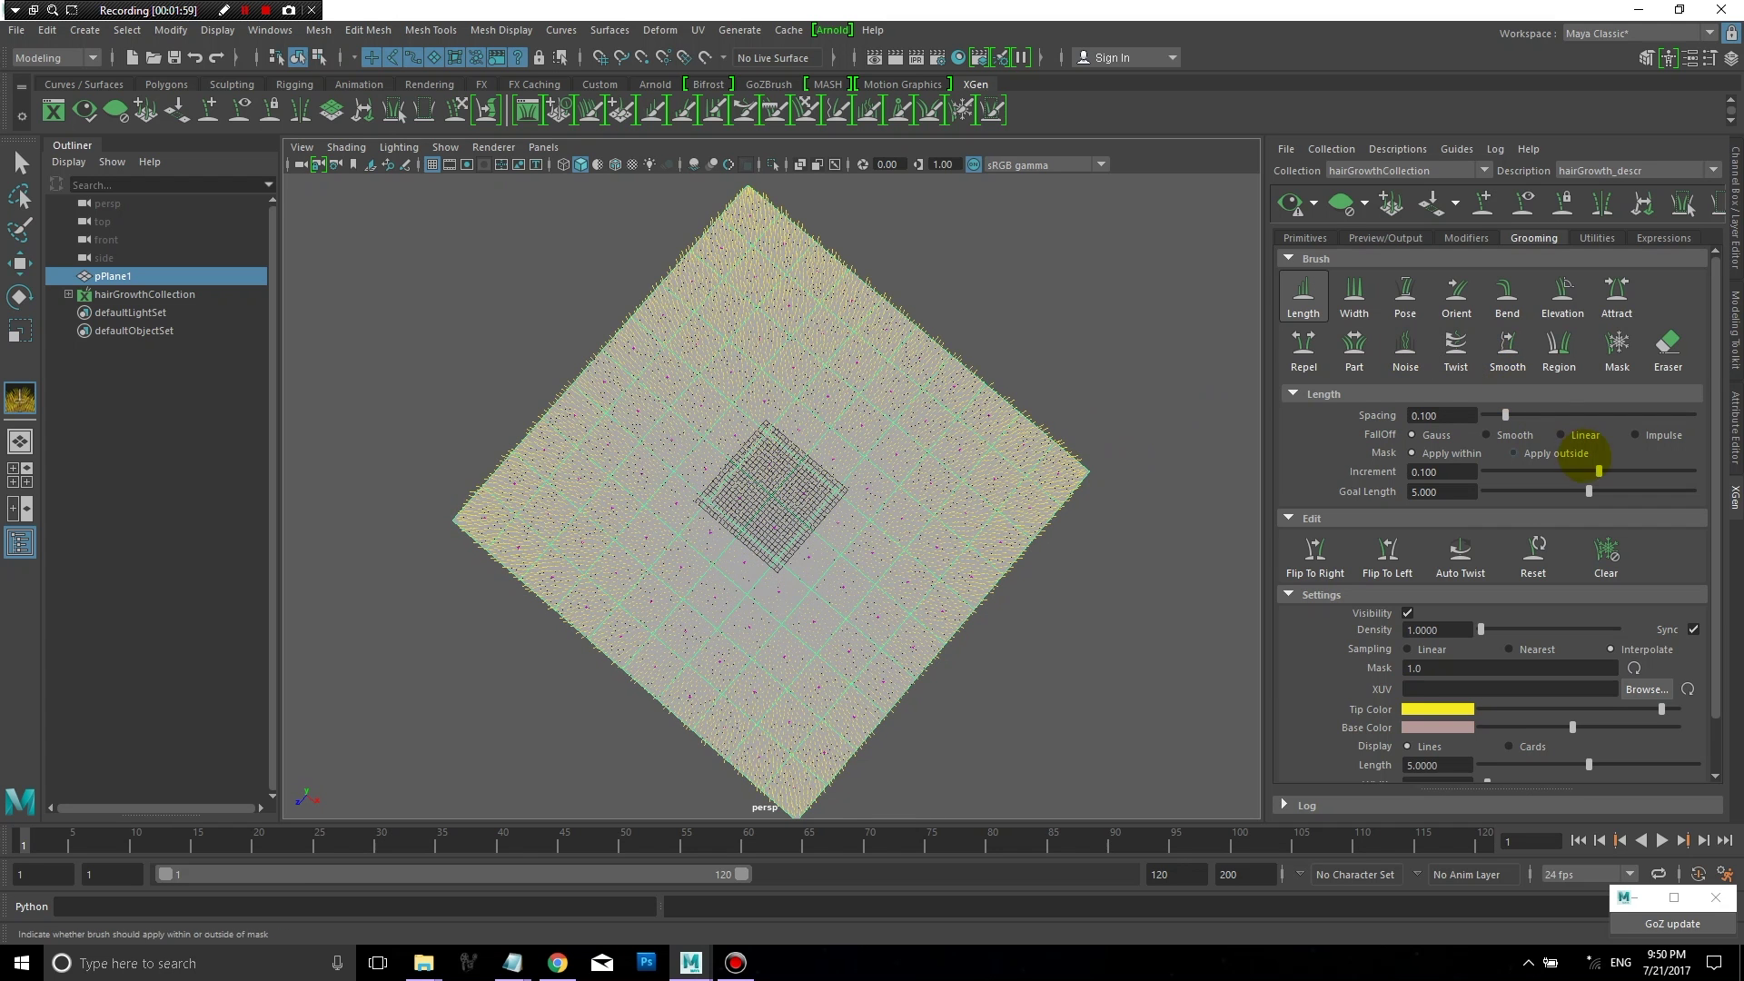
left_click_drag(1718, 392, 1712, 455)
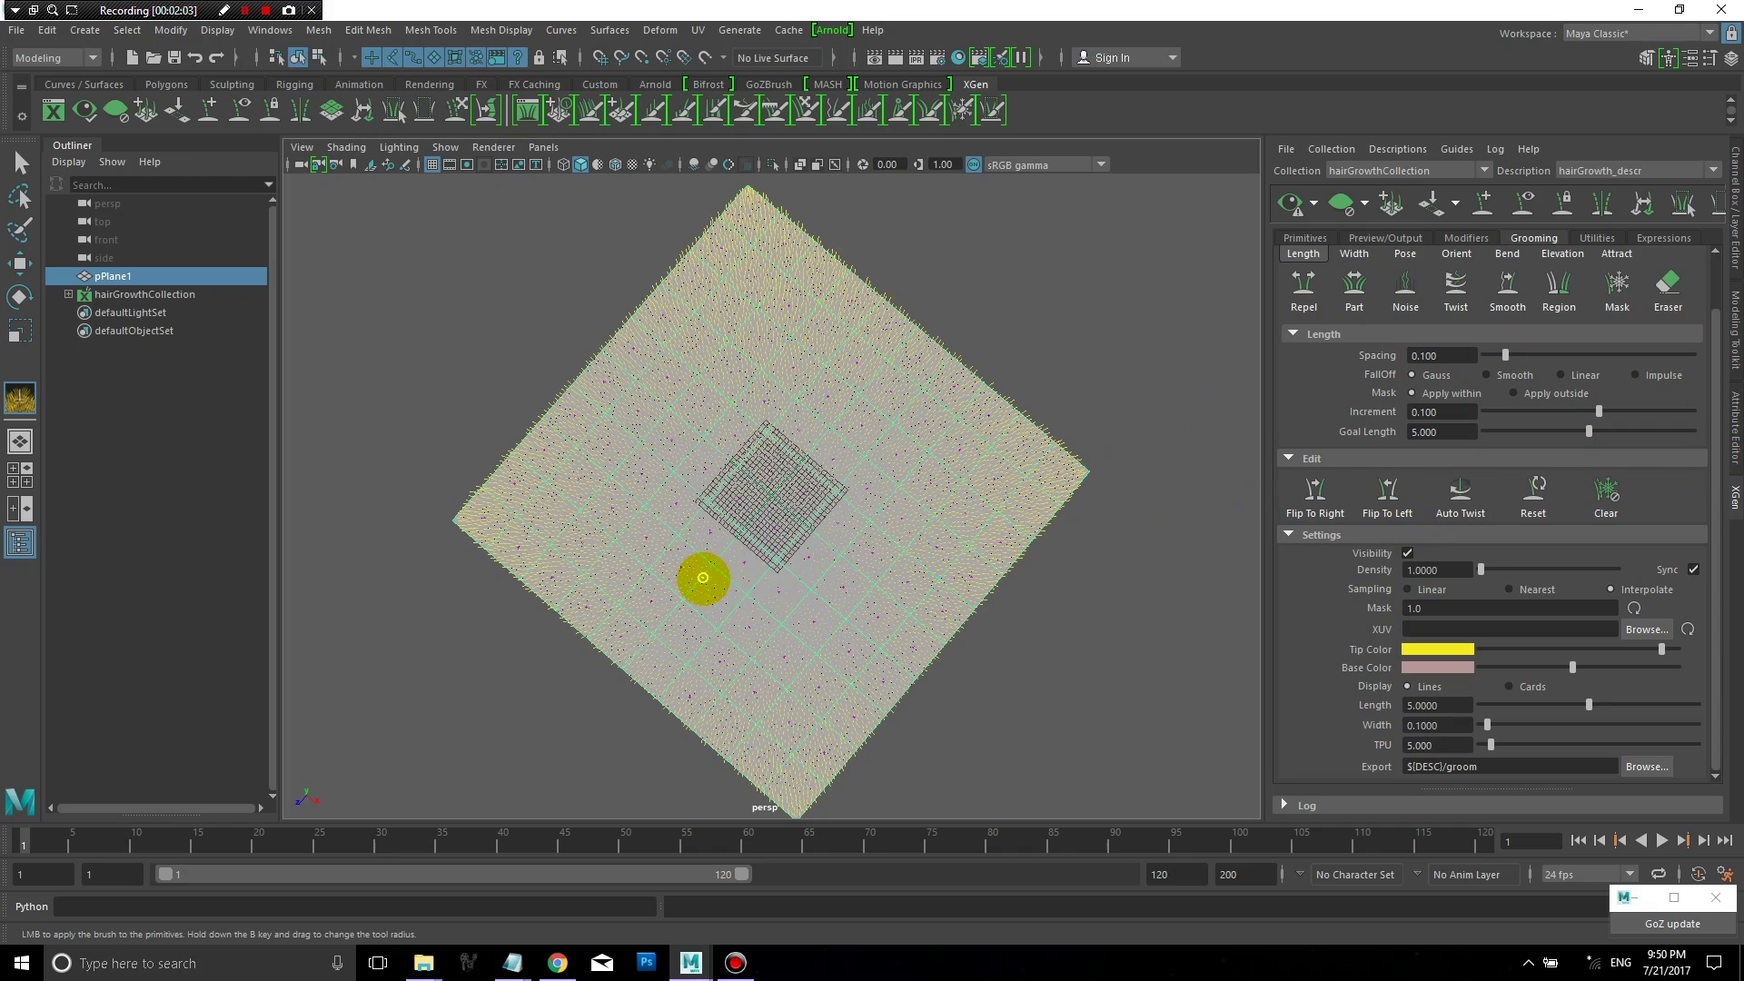
scroll(681, 559, "up", 1)
right_click_drag(681, 559, 732, 751, "alt")
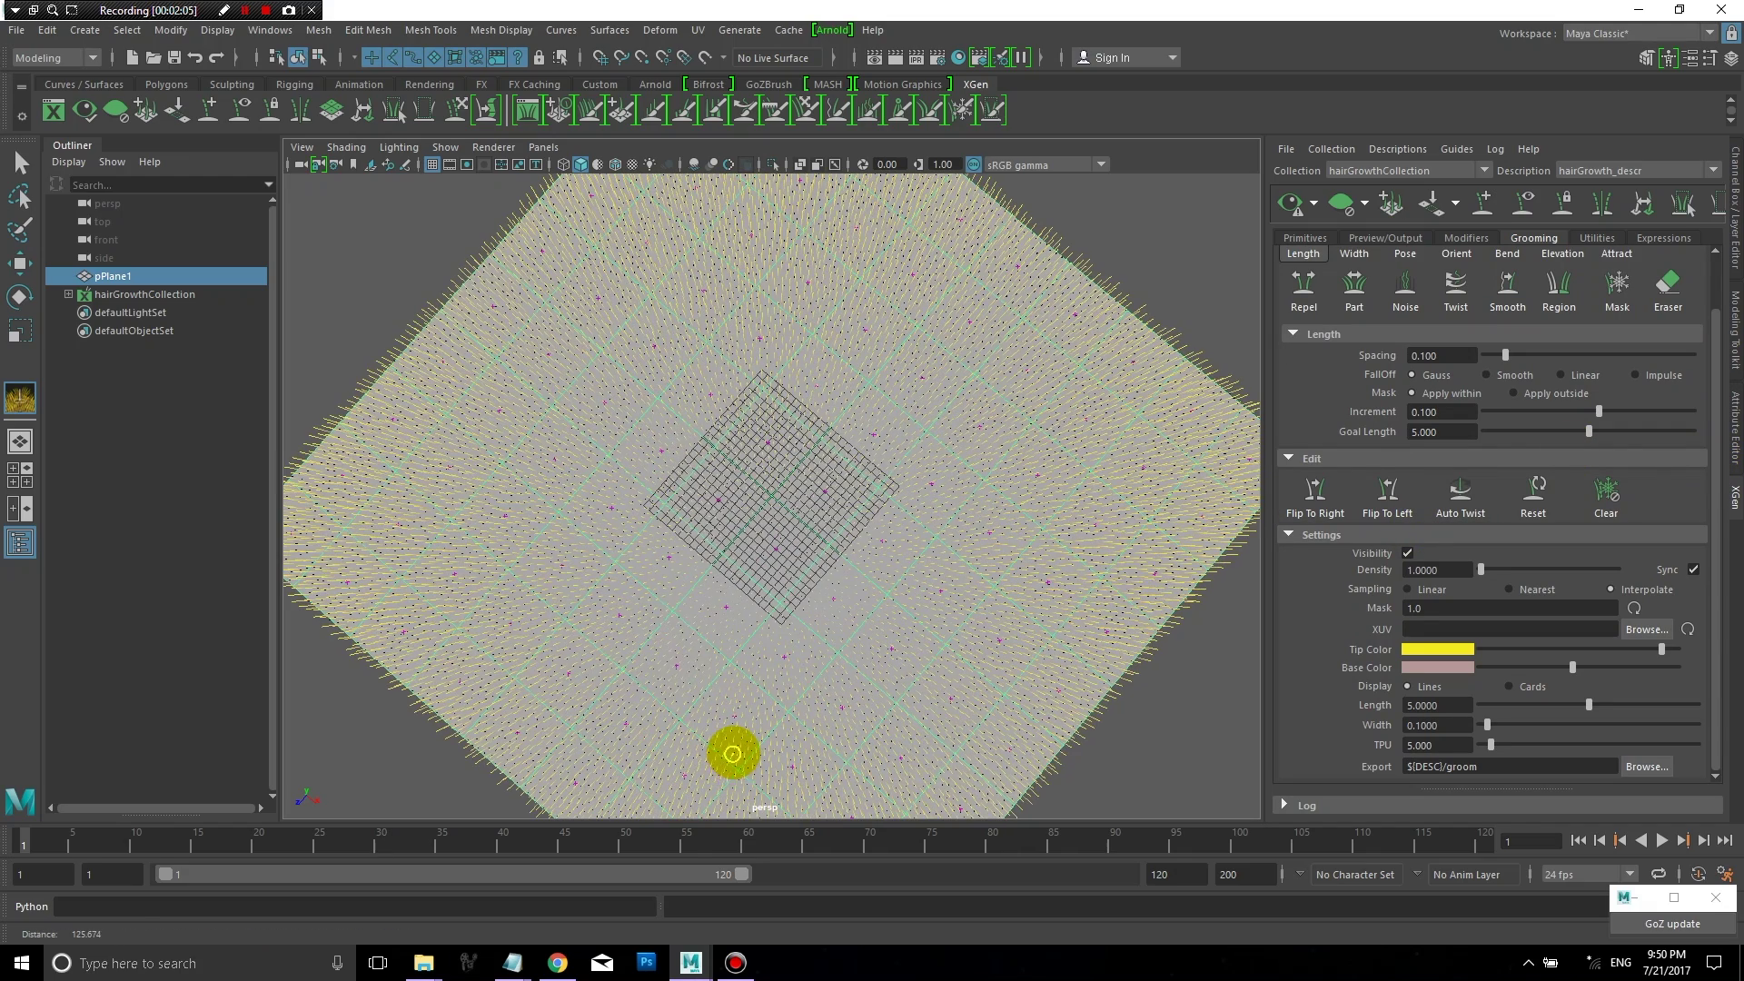
left_click_drag(663, 619, 661, 597, "alt")
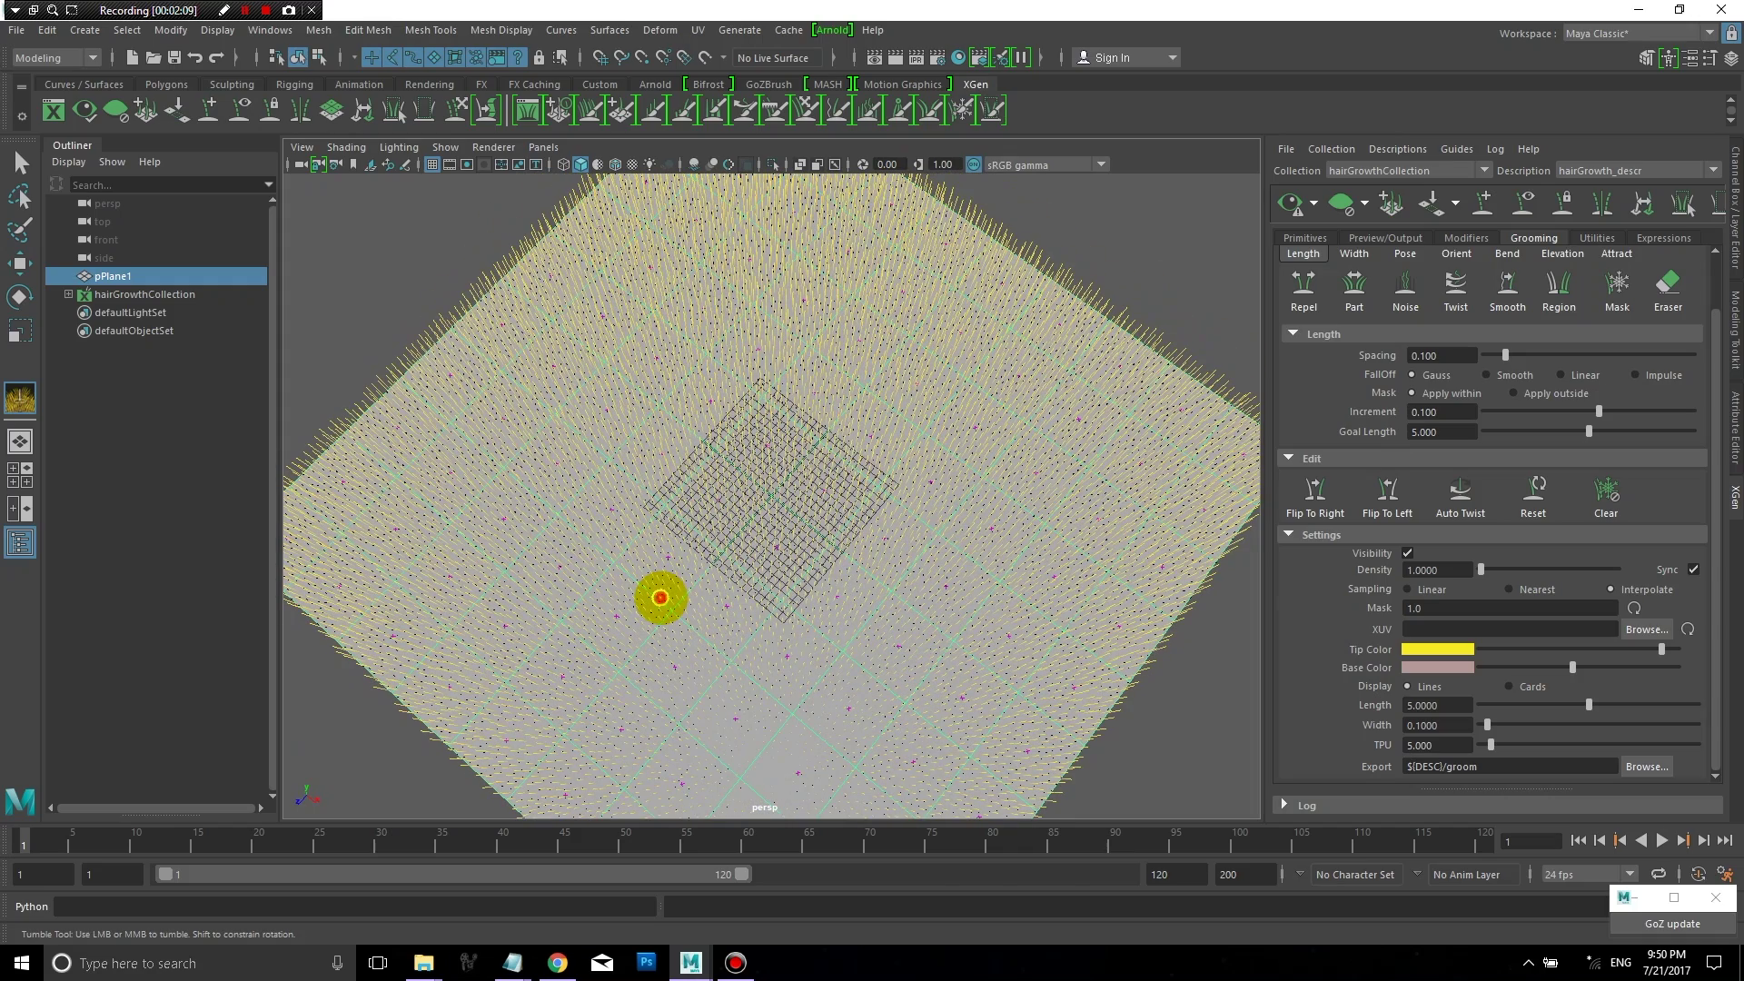
left_click_drag(662, 596, 744, 651)
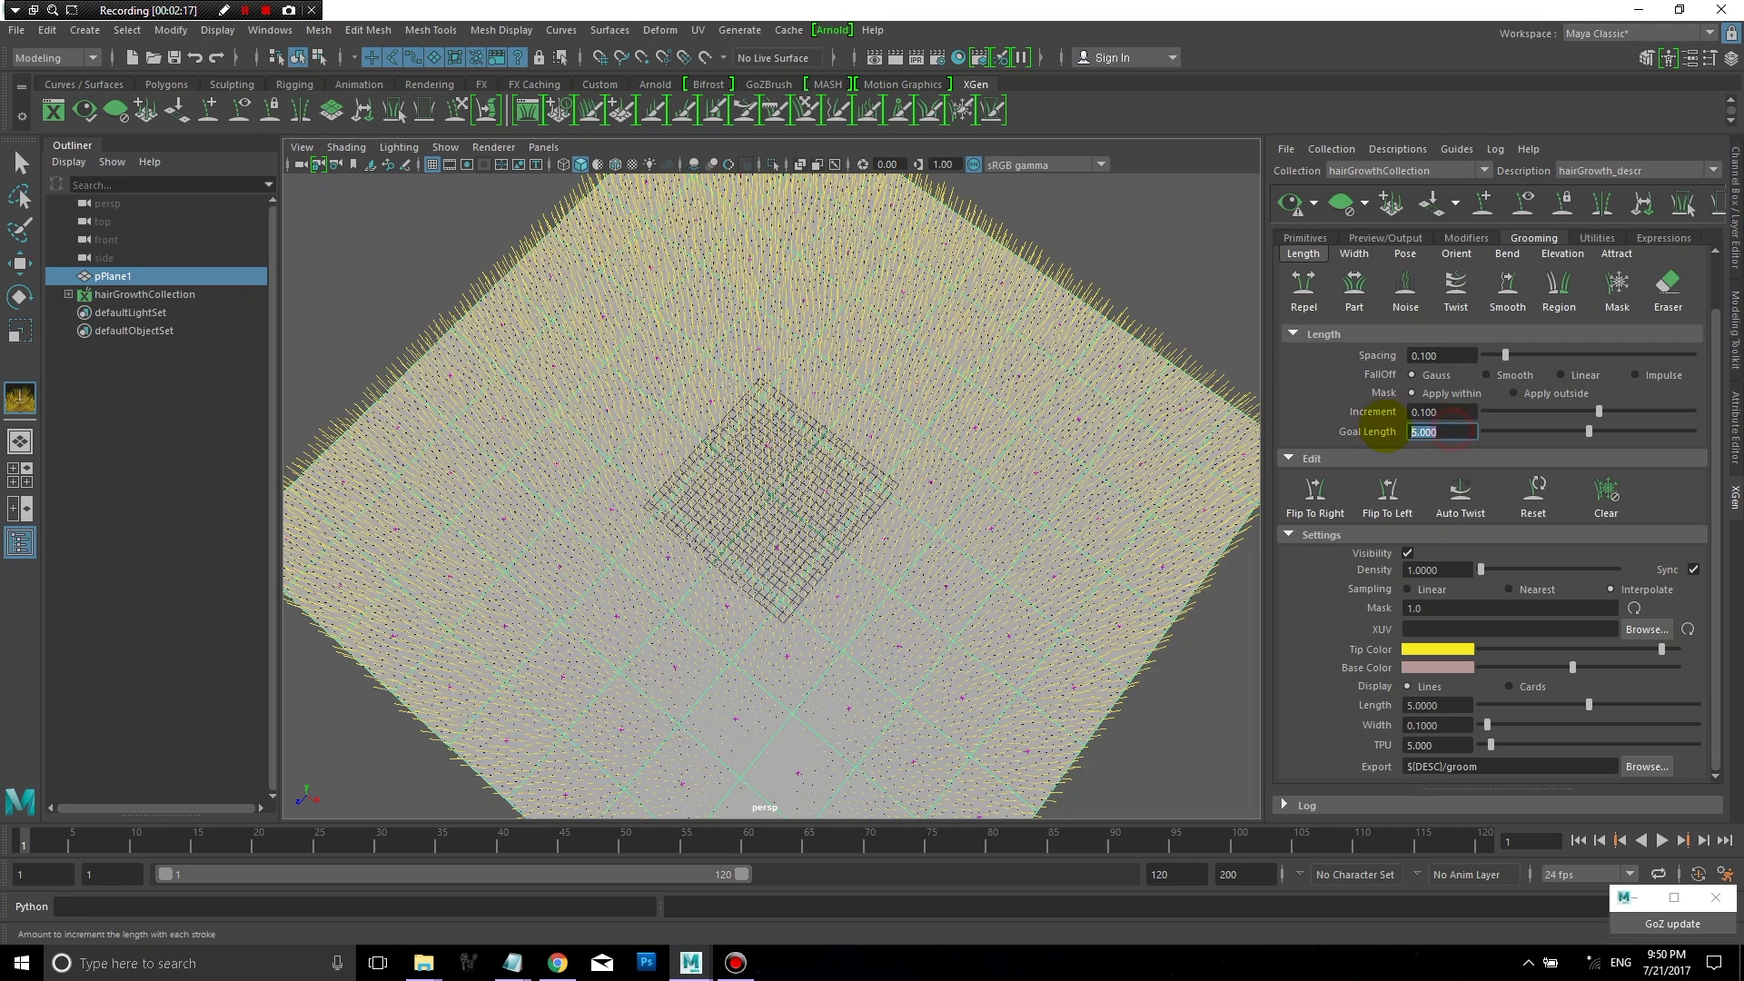
Step: Set the Length brush's goal length to 10 and brush over hairs near the middle of the plane
left_click_drag(1409, 432, 1489, 445)
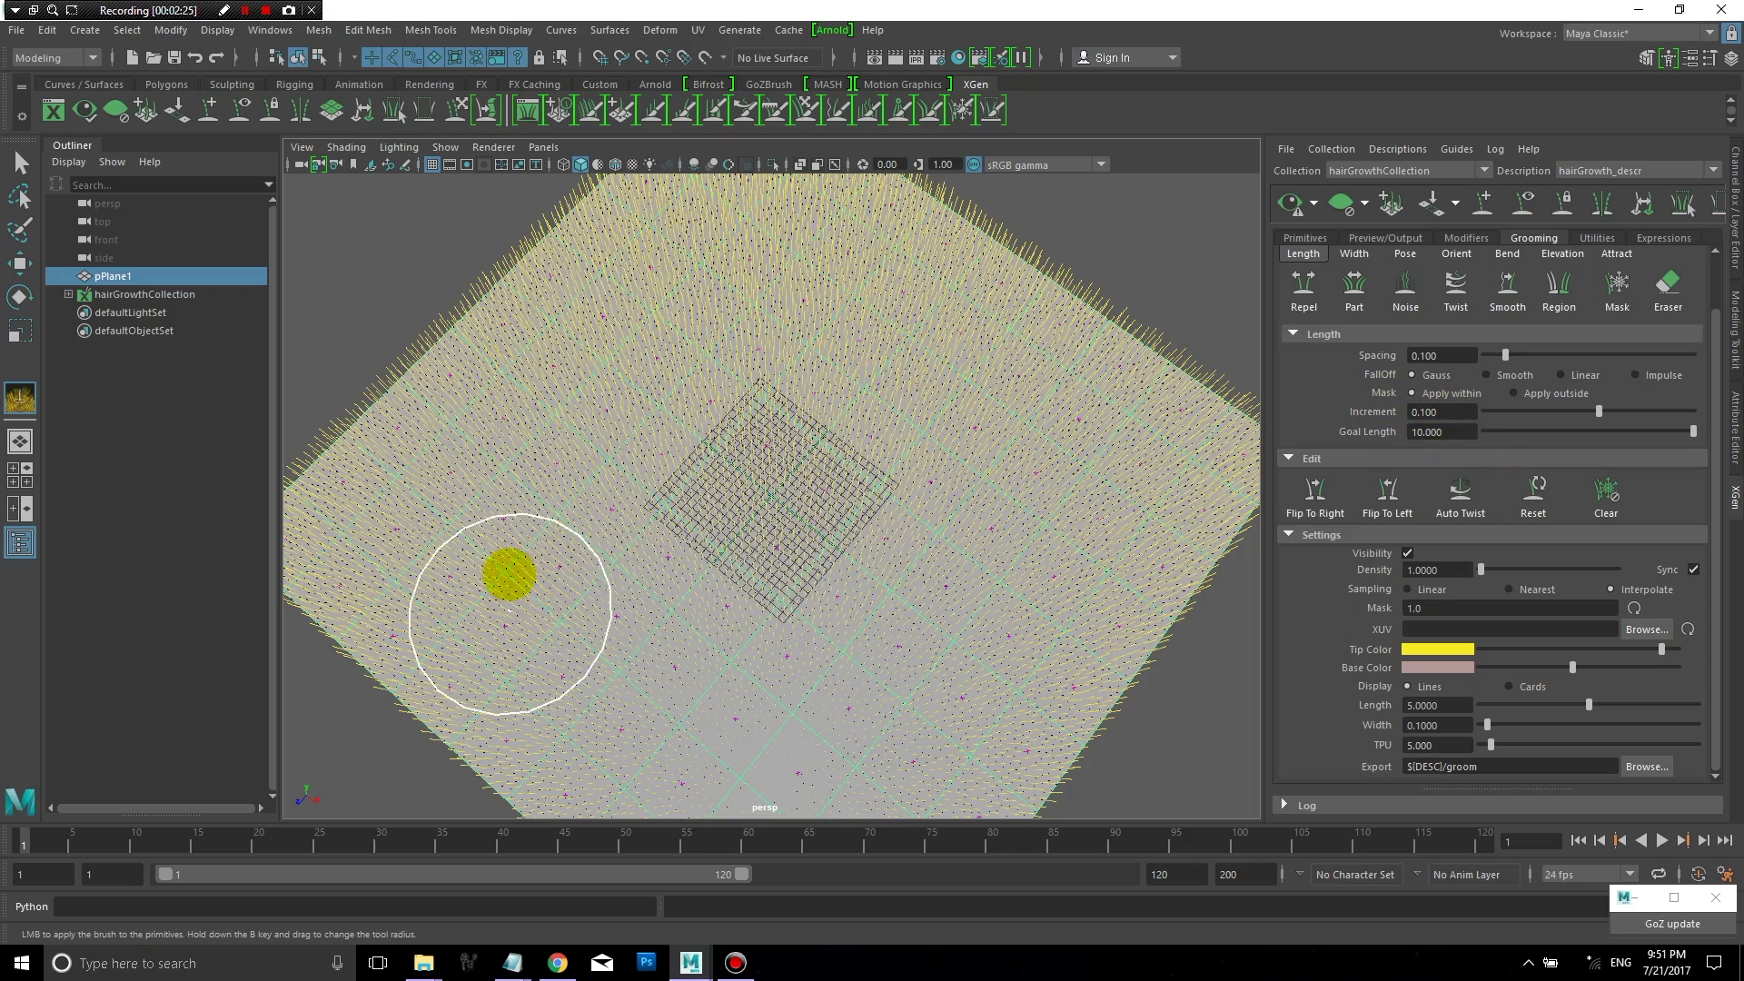
left_click_drag(504, 576, 541, 632)
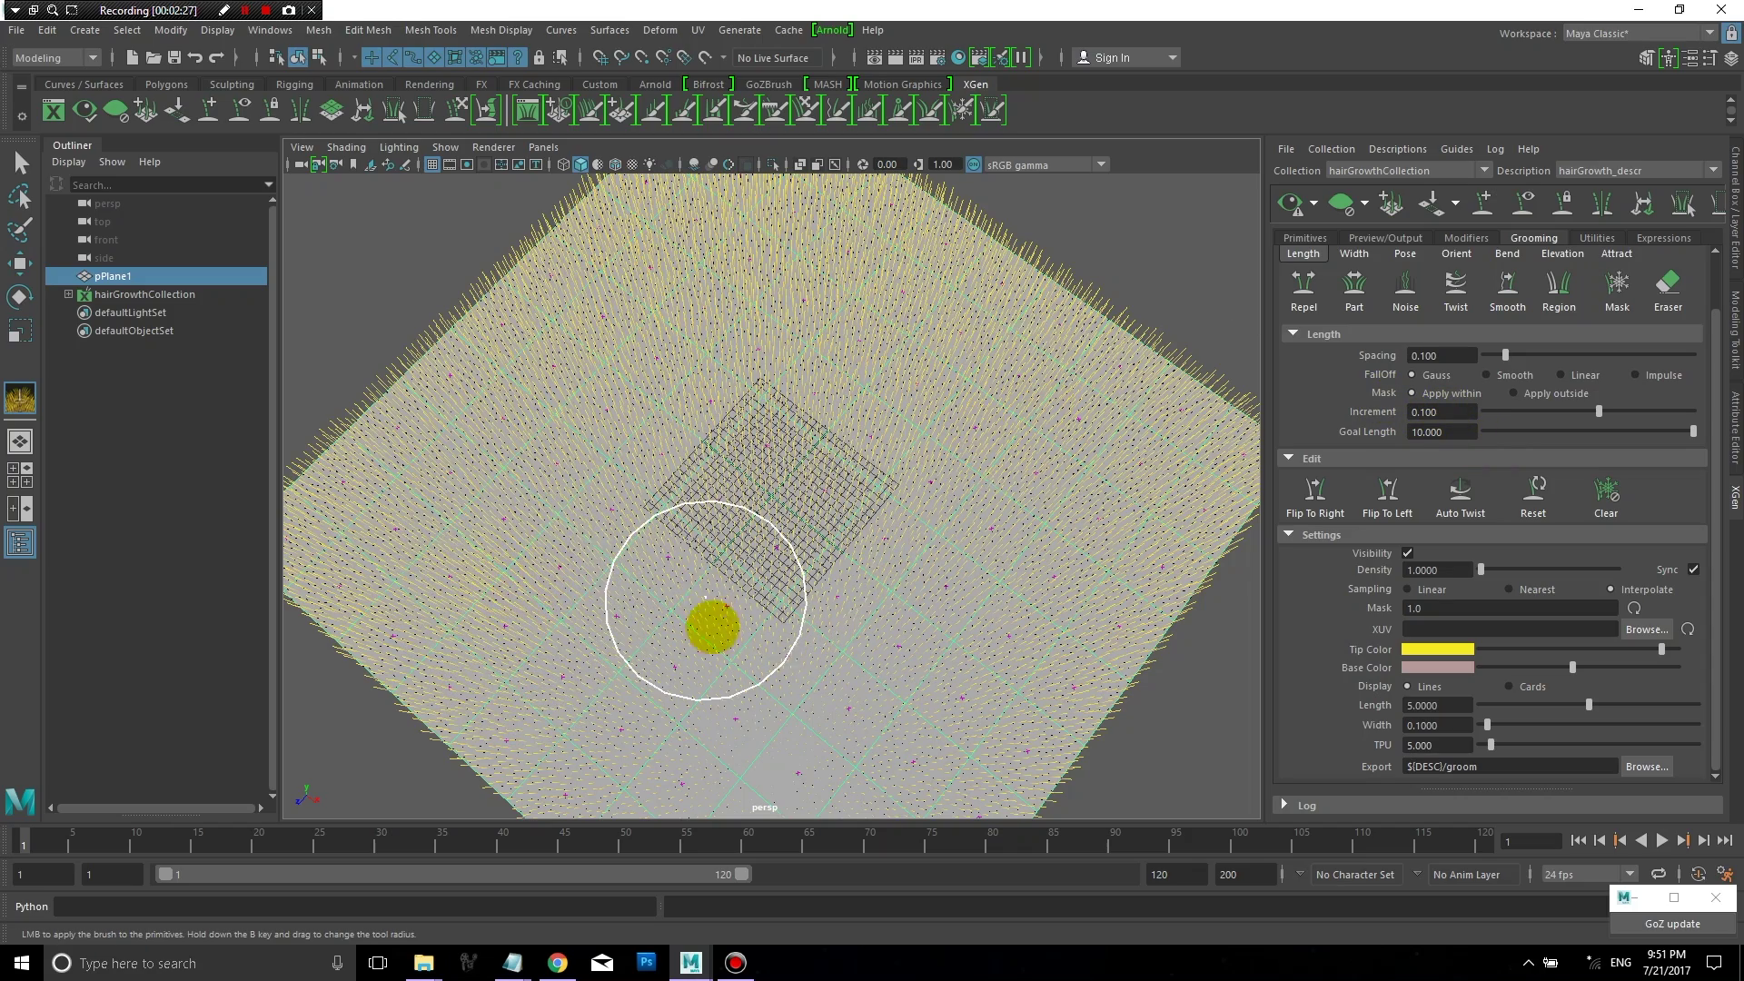
left_click_drag(711, 623, 682, 565, "alt")
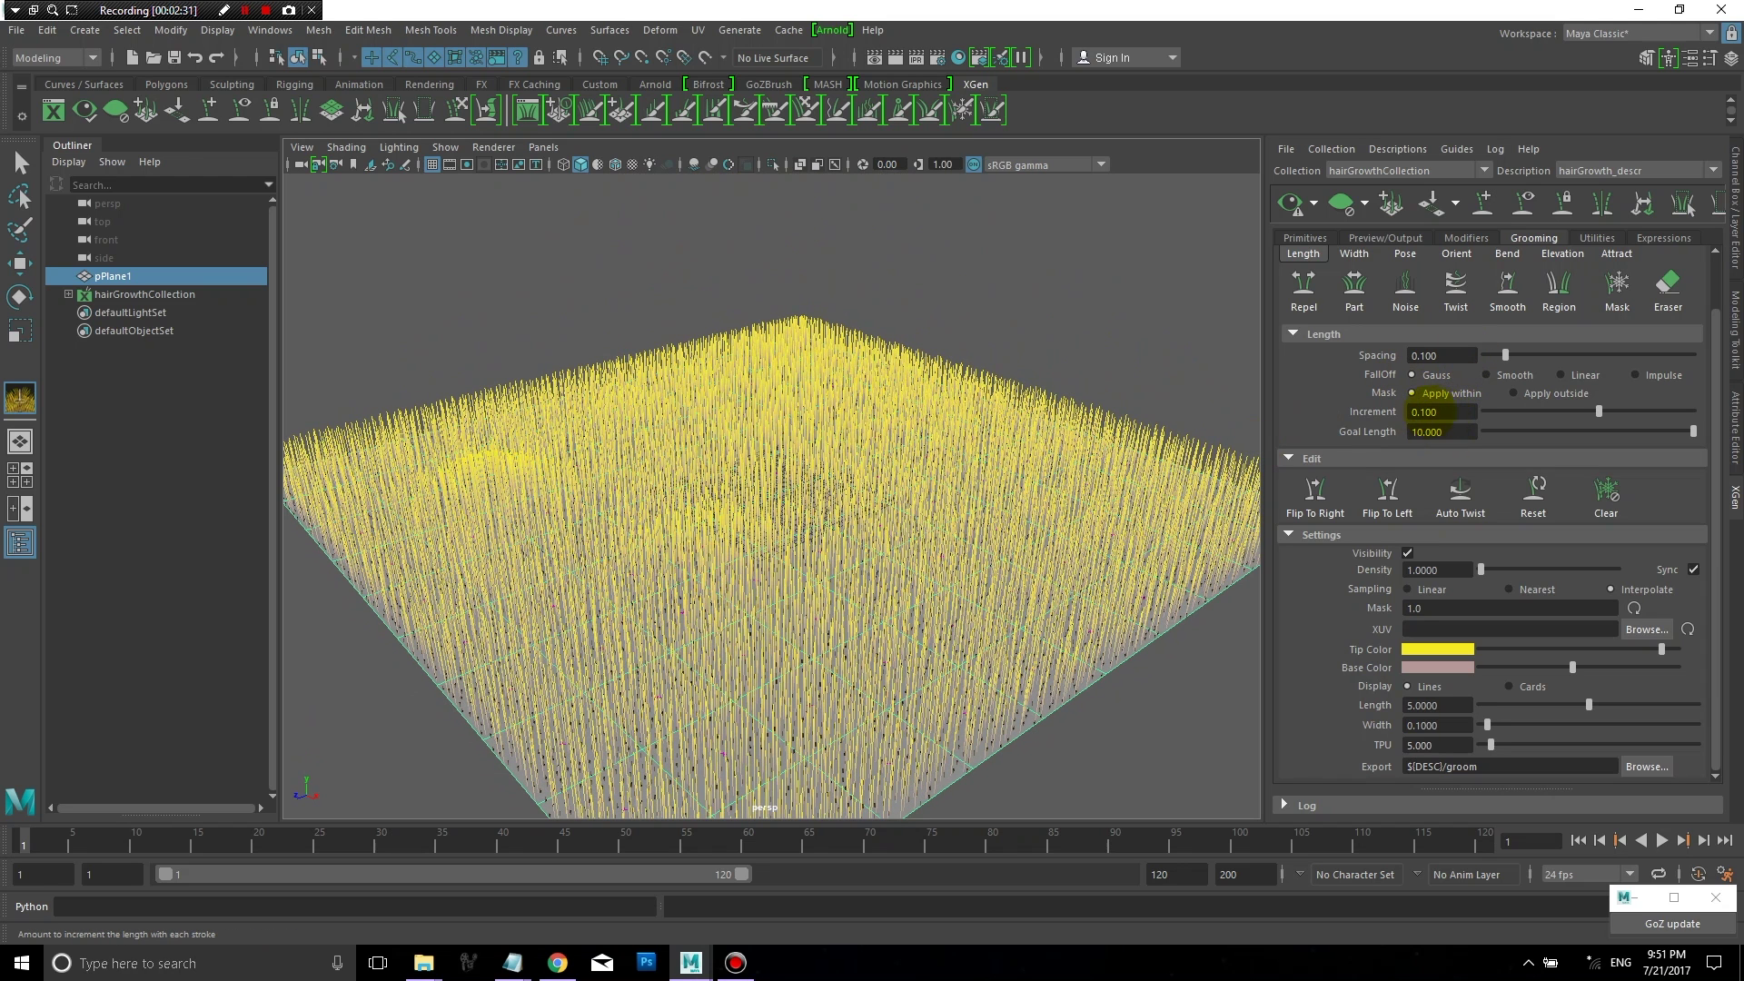
Step: Set the Length brush's increment to 1 and brush across the plane to lengthen the hairs unevenly
type("1")
key("Tab")
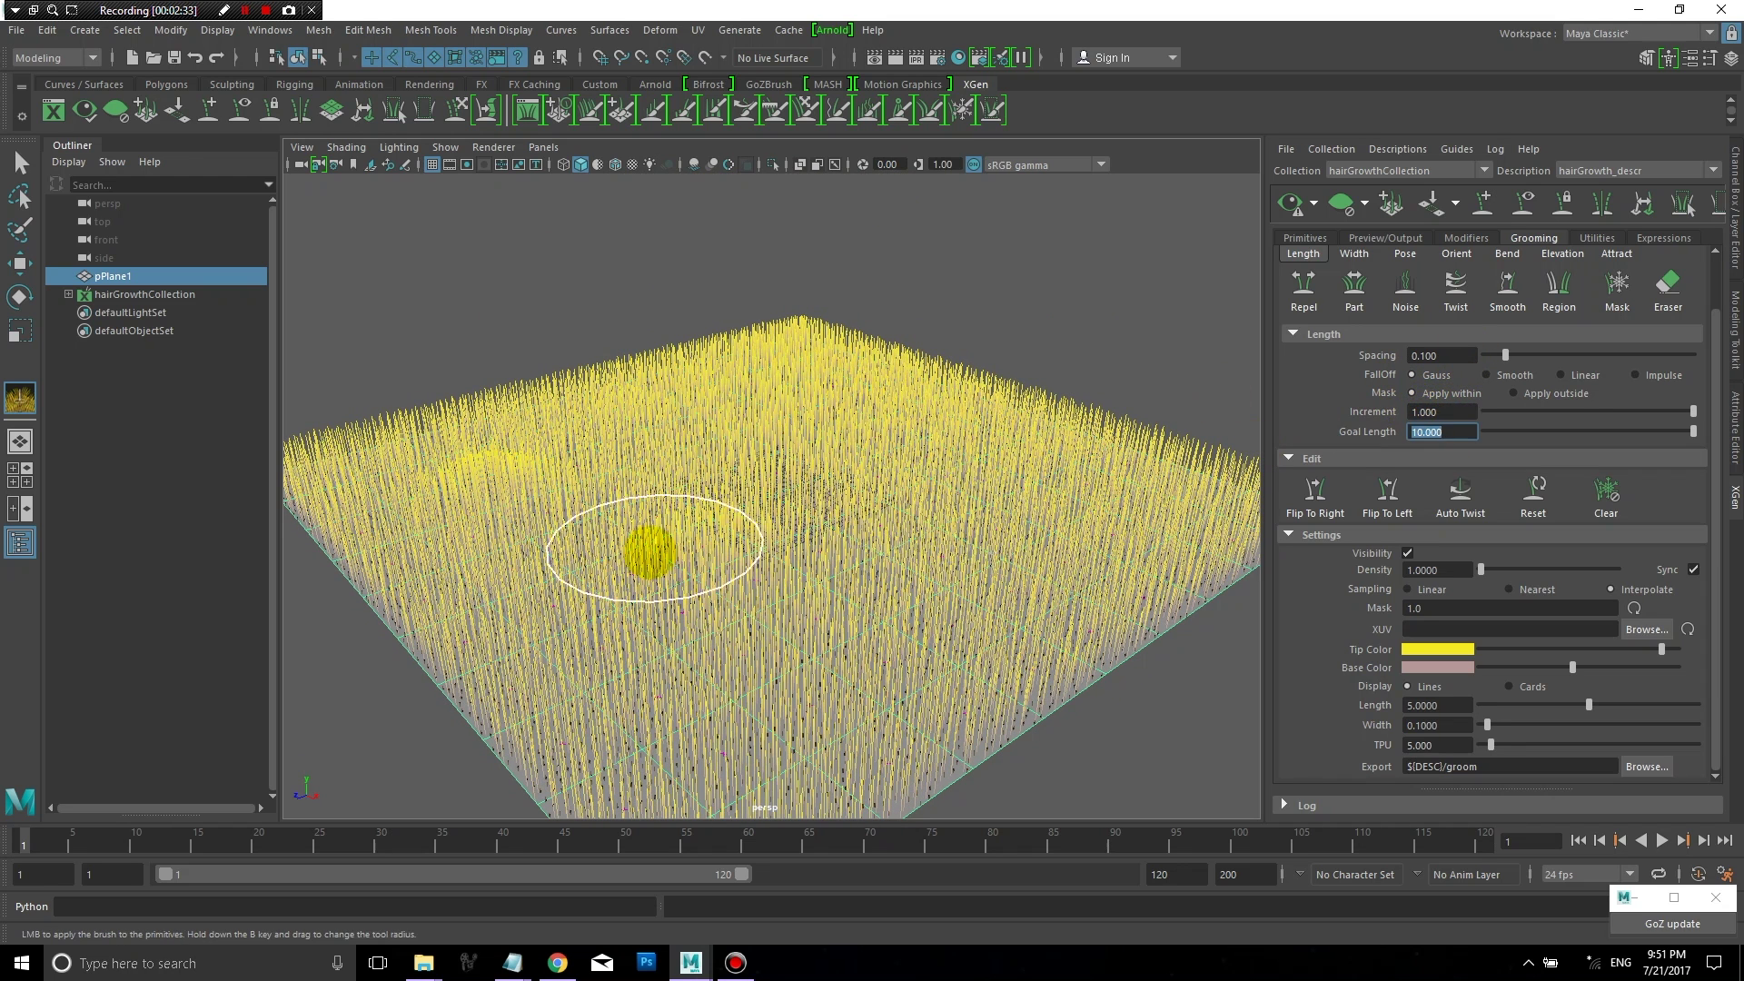
mouse_move(692, 550)
left_mouse_down()
mouse_move(700, 563)
mouse_move(759, 459)
mouse_move(840, 498)
mouse_move(739, 669)
mouse_move(642, 700)
mouse_move(357, 459)
mouse_move(709, 354)
mouse_move(727, 400)
mouse_move(880, 400)
mouse_move(1043, 451)
mouse_move(908, 593)
mouse_move(844, 705)
mouse_move(681, 720)
mouse_move(541, 576)
mouse_move(471, 636)
mouse_move(1207, 506)
mouse_move(1059, 635)
mouse_move(669, 615)
mouse_move(620, 407)
left_mouse_up()
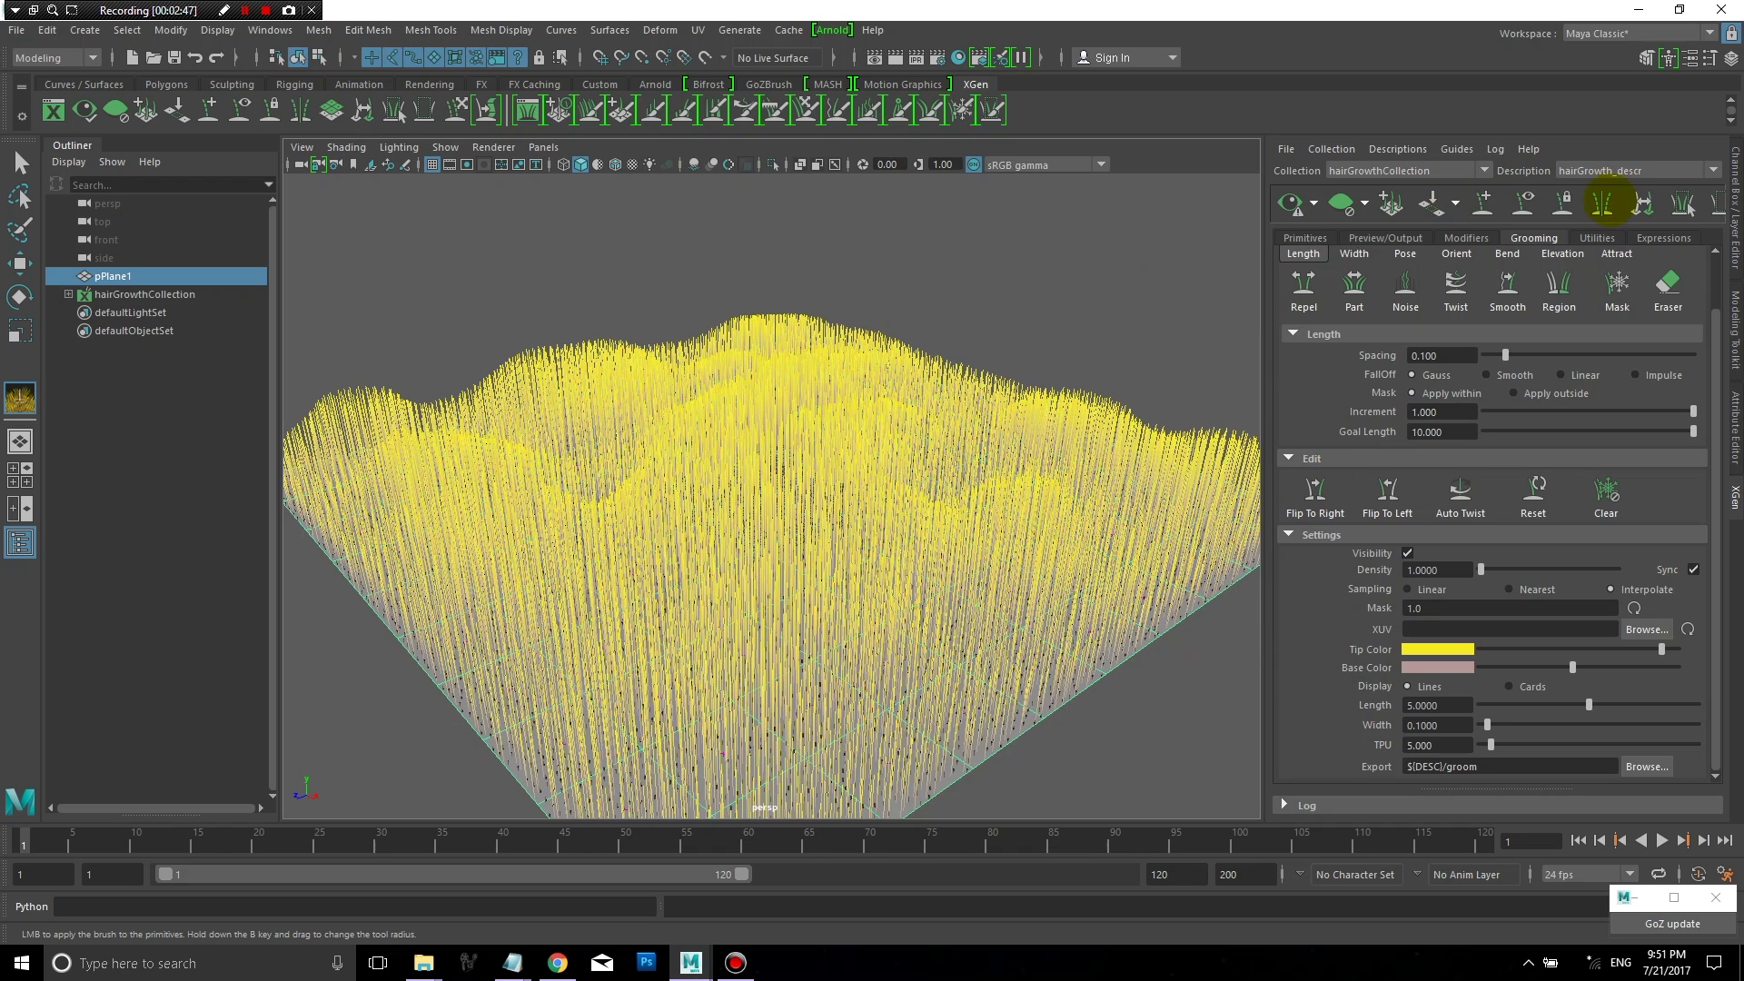
Step: Activate the Width grooming brush and set both its goal width and its increment to 0.5
left_click_drag(1712, 356, 1712, 285)
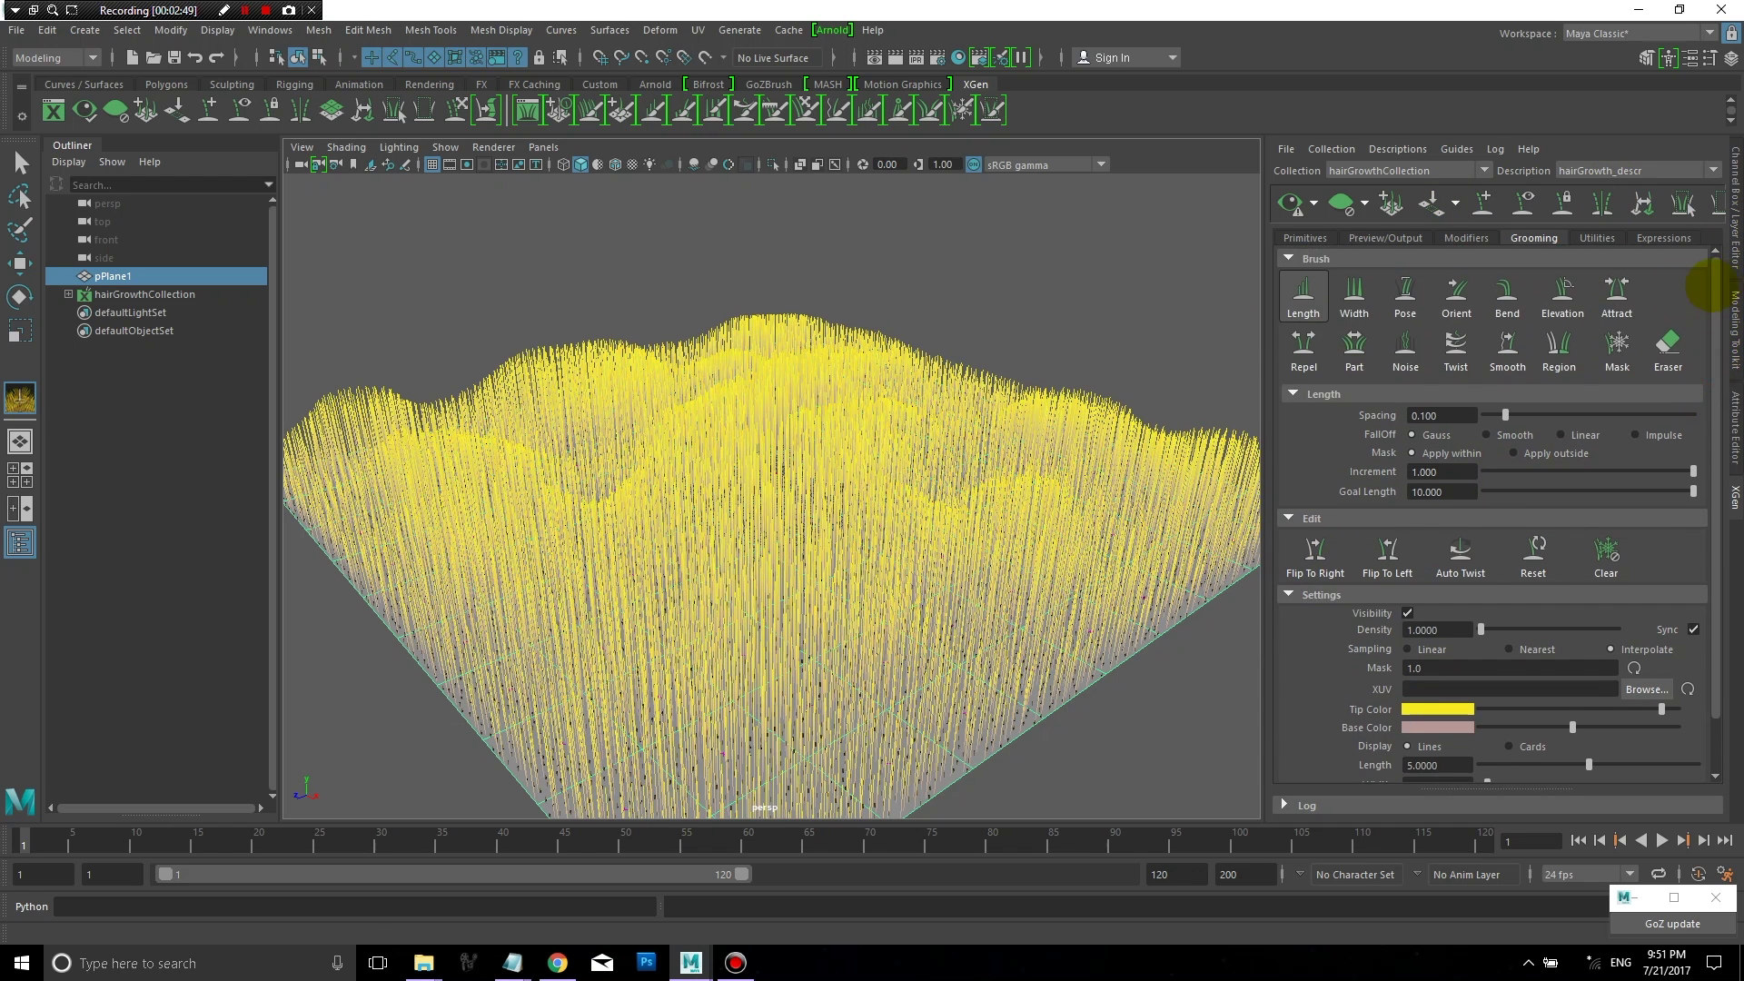
left_click(1354, 292)
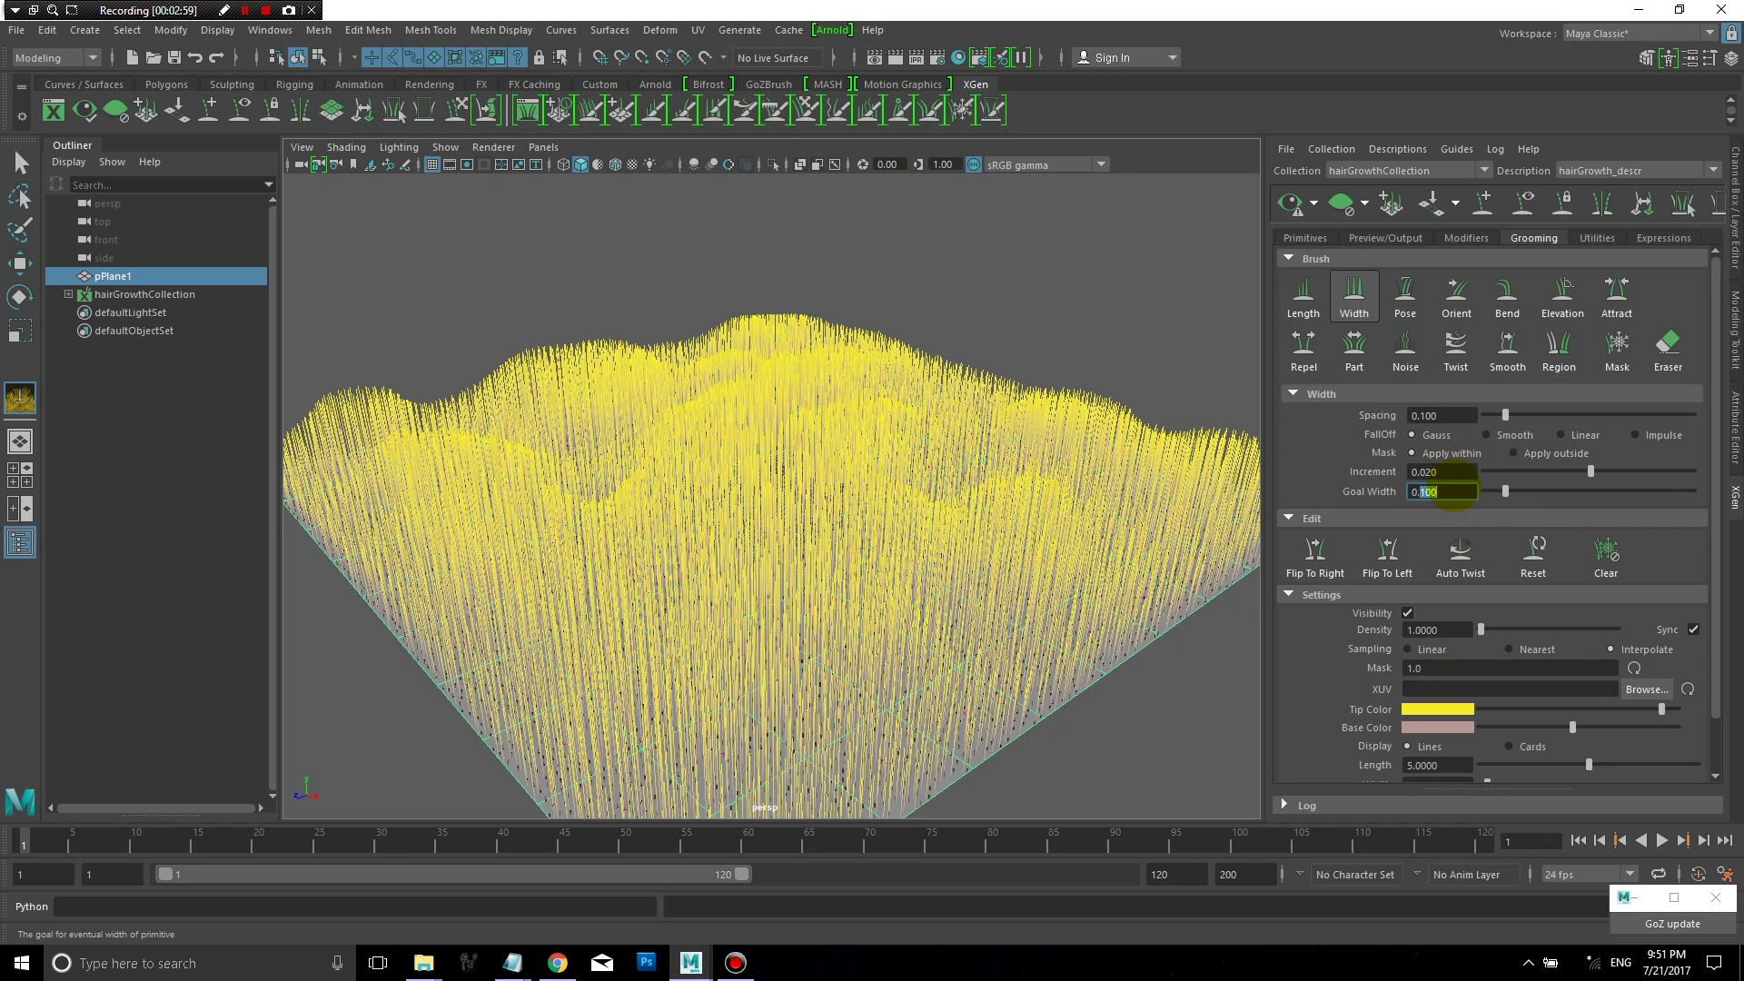
type("500")
key("Return")
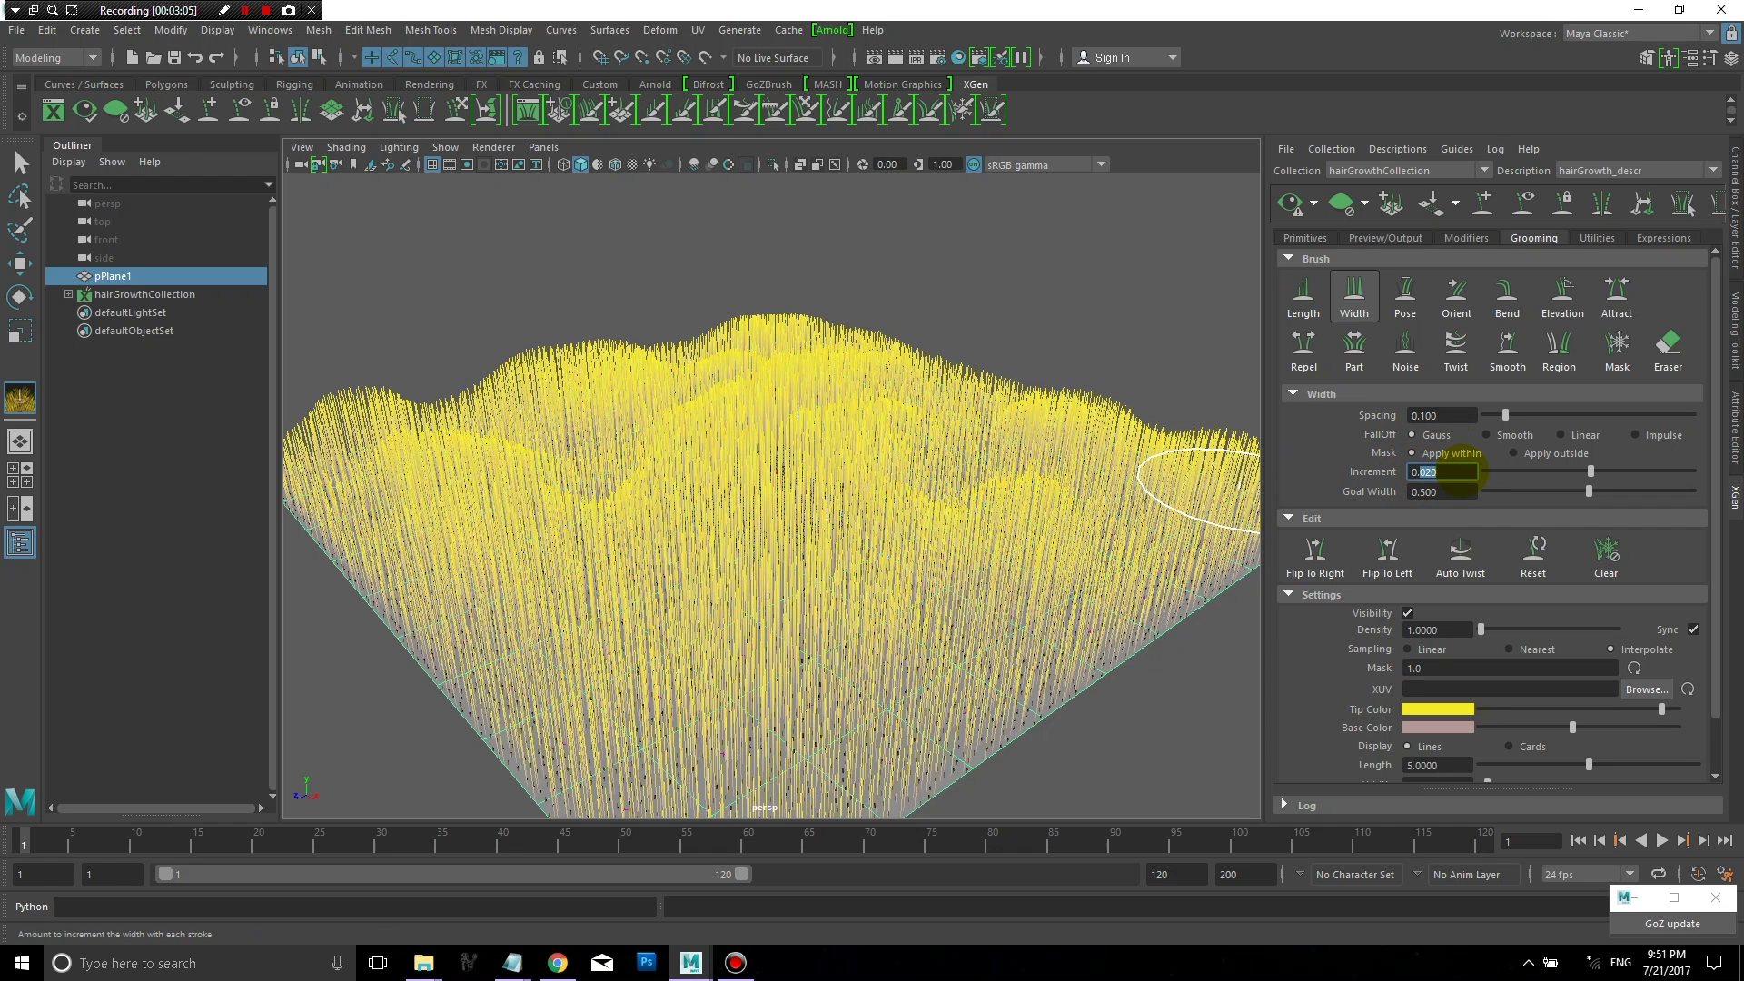
left_click(1456, 471)
type("0.5")
key("Tab")
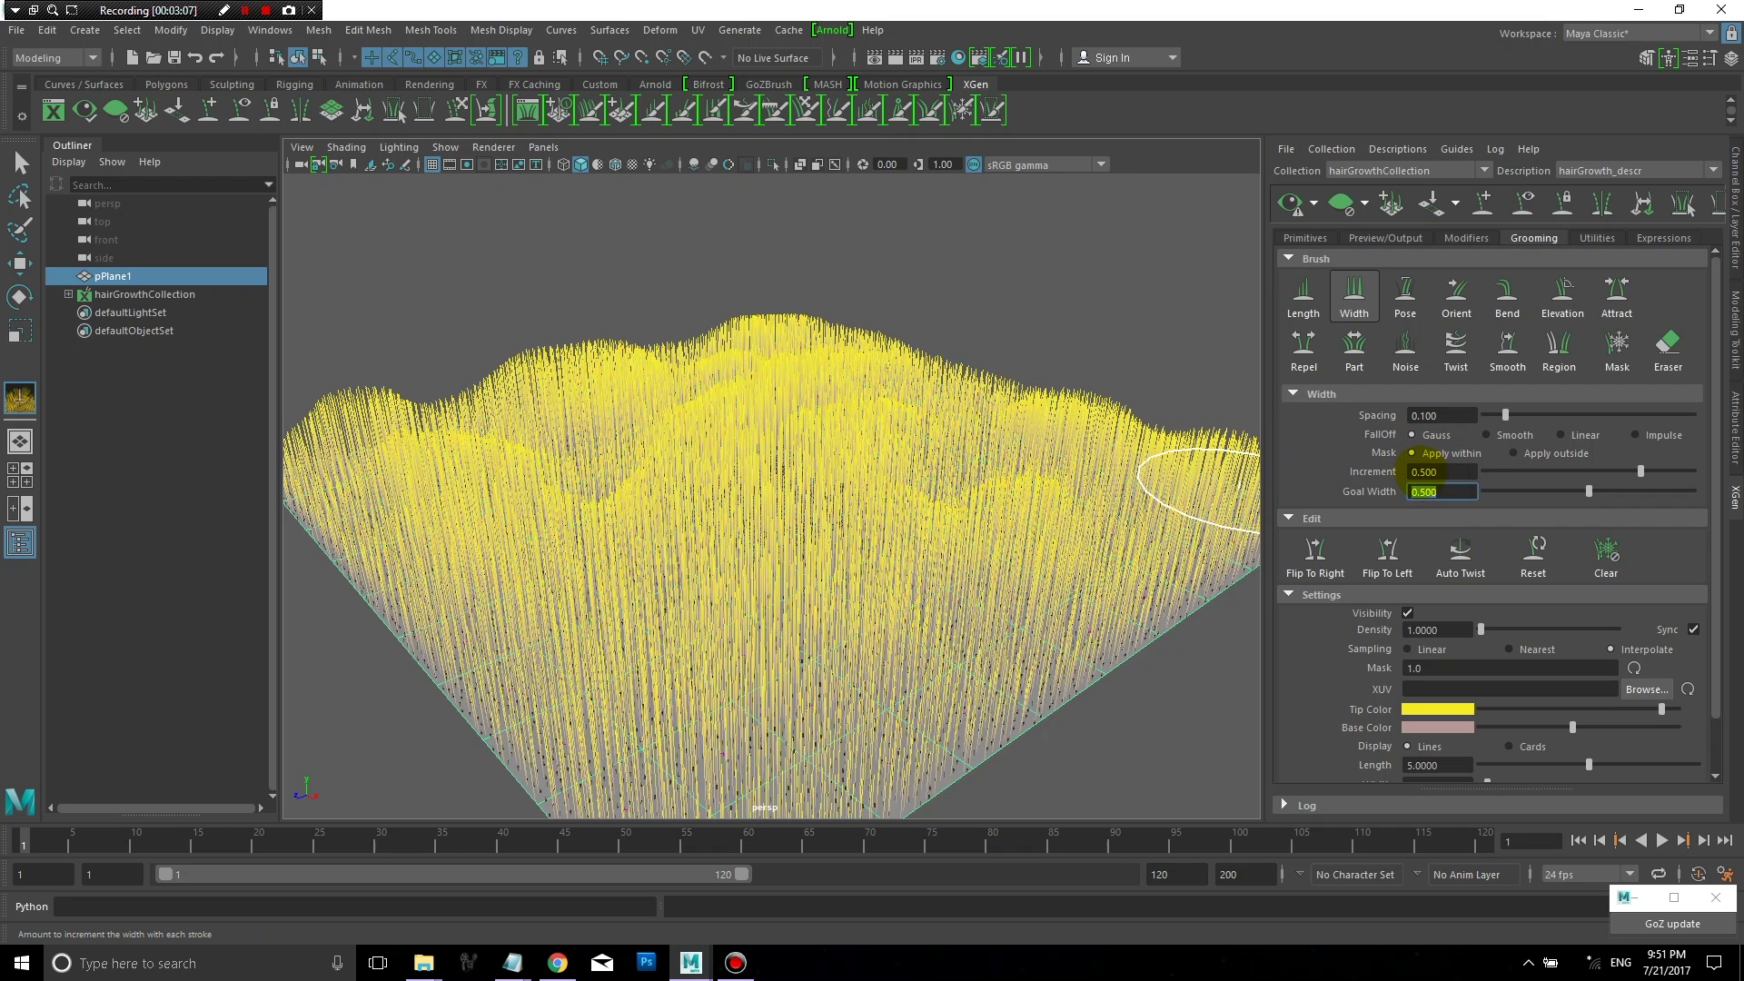
Step: Set the Width brush's increment to 0.25 and goal width to 1, and brush over several areas of the plane
left_click(1418, 472)
type("2")
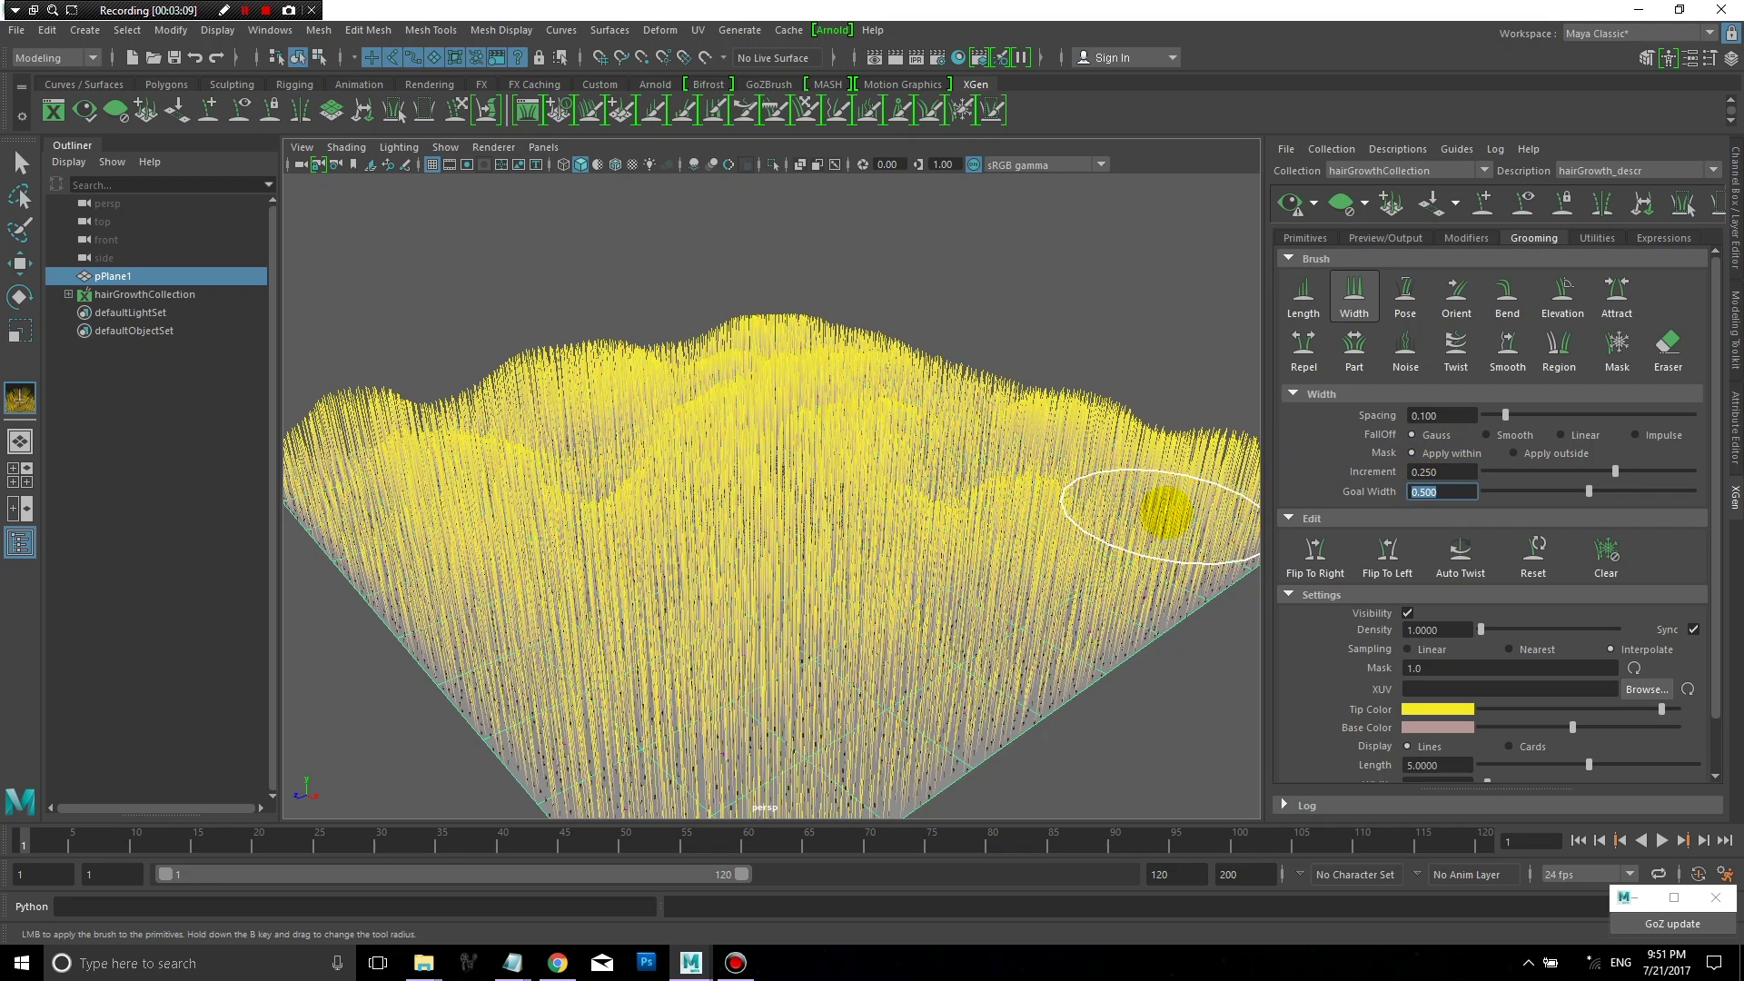
key("Tab")
type("1")
key("Return")
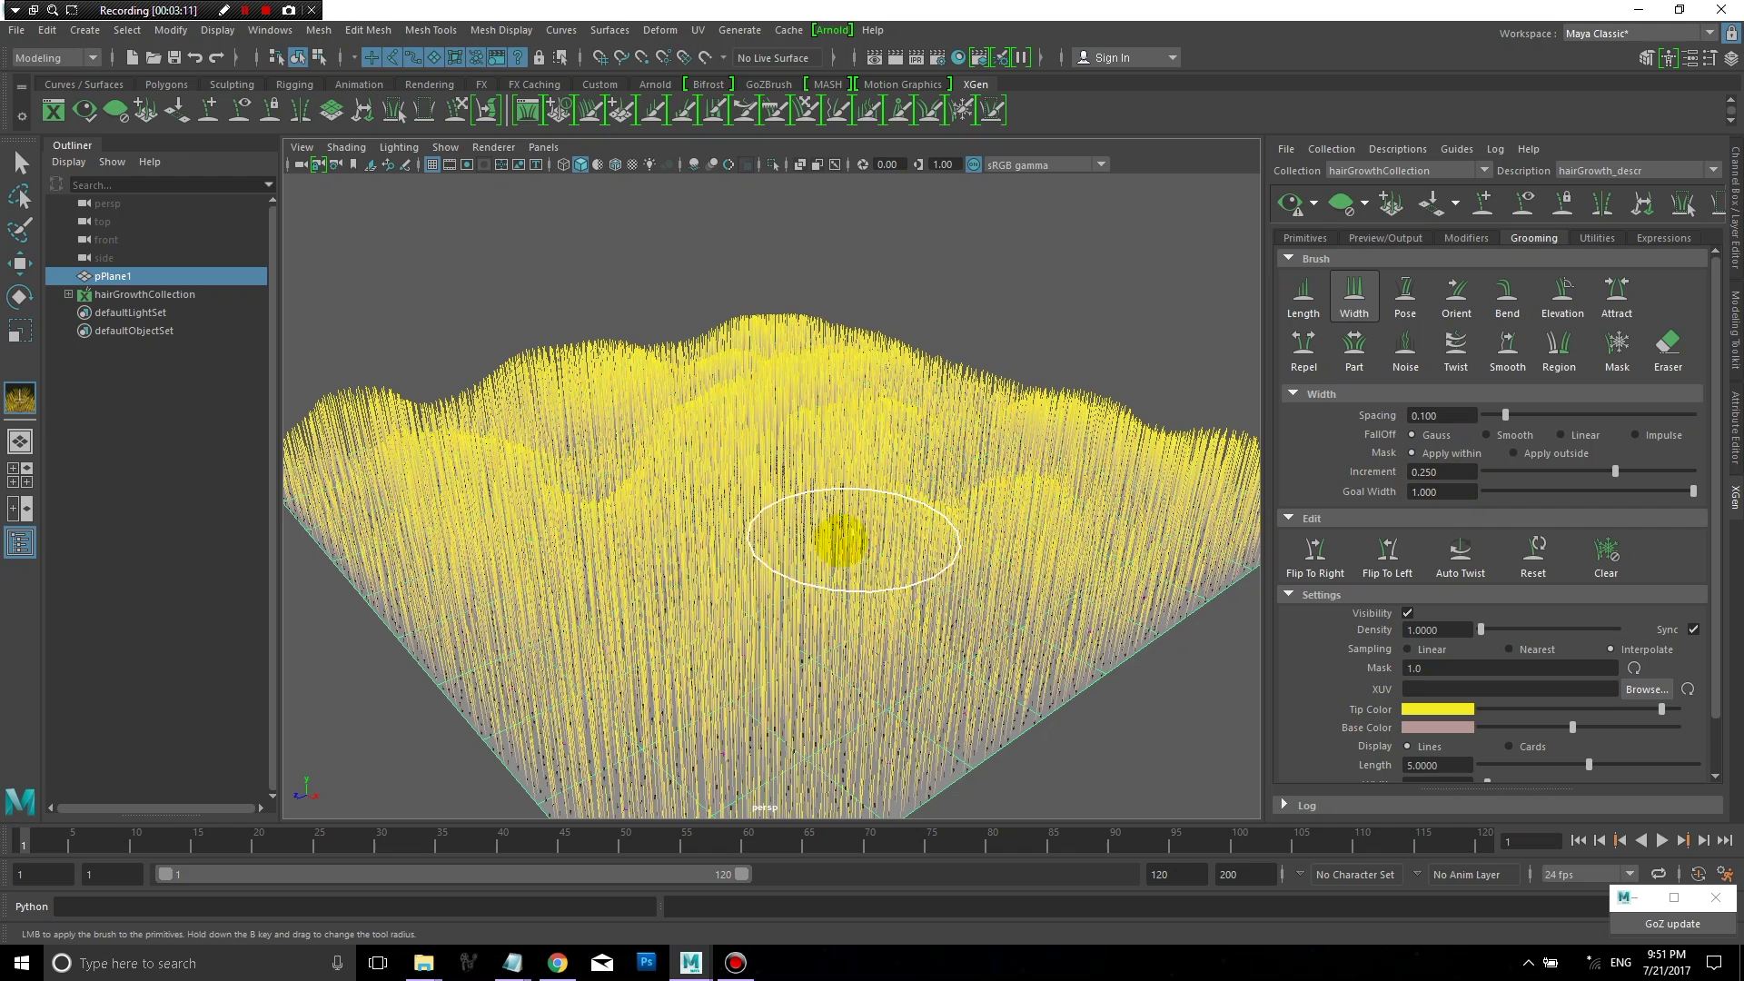
mouse_move(752, 701)
left_mouse_down()
mouse_move(963, 508)
mouse_move(805, 475)
mouse_move(617, 490)
mouse_move(519, 531)
mouse_move(862, 368)
mouse_move(826, 385)
mouse_move(563, 363)
mouse_move(604, 422)
left_mouse_up()
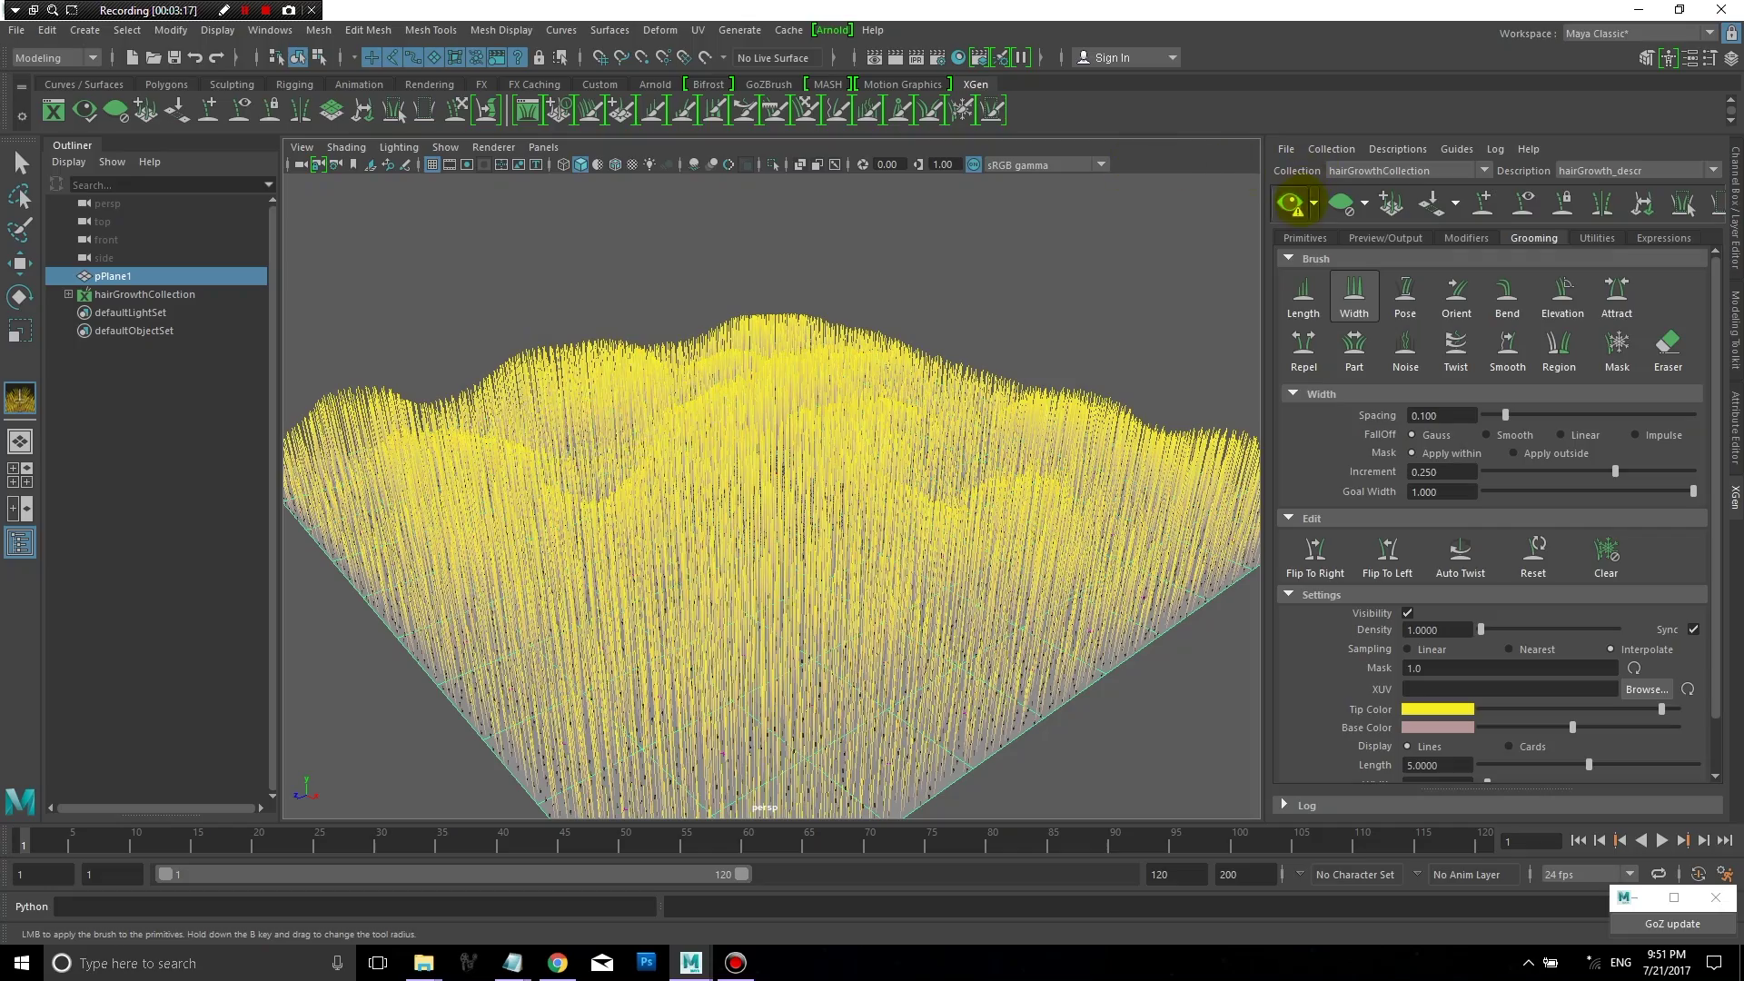
Step: Update the XGen preview to display the hair thickness on the plane and view it from different angles
left_click(1291, 203)
mouse_move(902, 409)
left_mouse_down("alt")
mouse_move(875, 460)
mouse_move(923, 479)
mouse_move(909, 397)
left_mouse_up("alt")
right_click_drag(908, 397, 908, 763, "alt")
left_click_drag(908, 763, 918, 626, "alt")
mouse_move(918, 626)
right_mouse_down("alt")
mouse_move(887, 487)
mouse_move(877, 265)
right_mouse_up("alt")
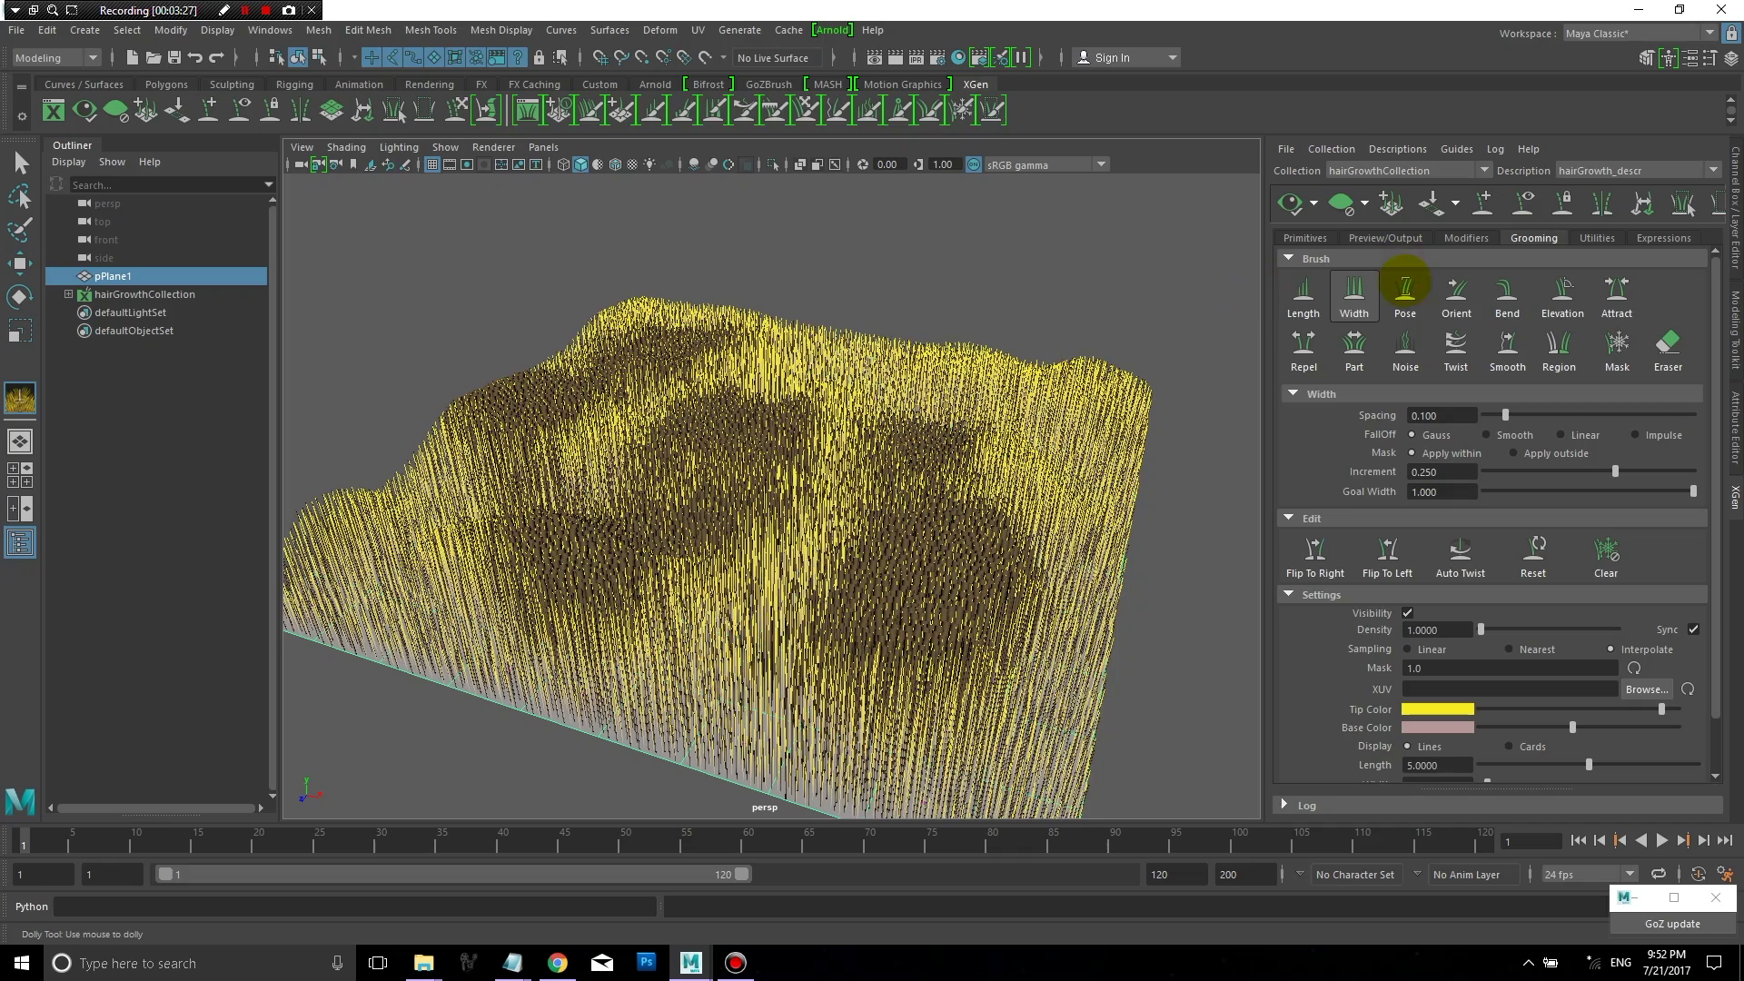
Step: With the Pose brush, comb the hairs outward toward both side edges of the plane
left_click(1404, 293)
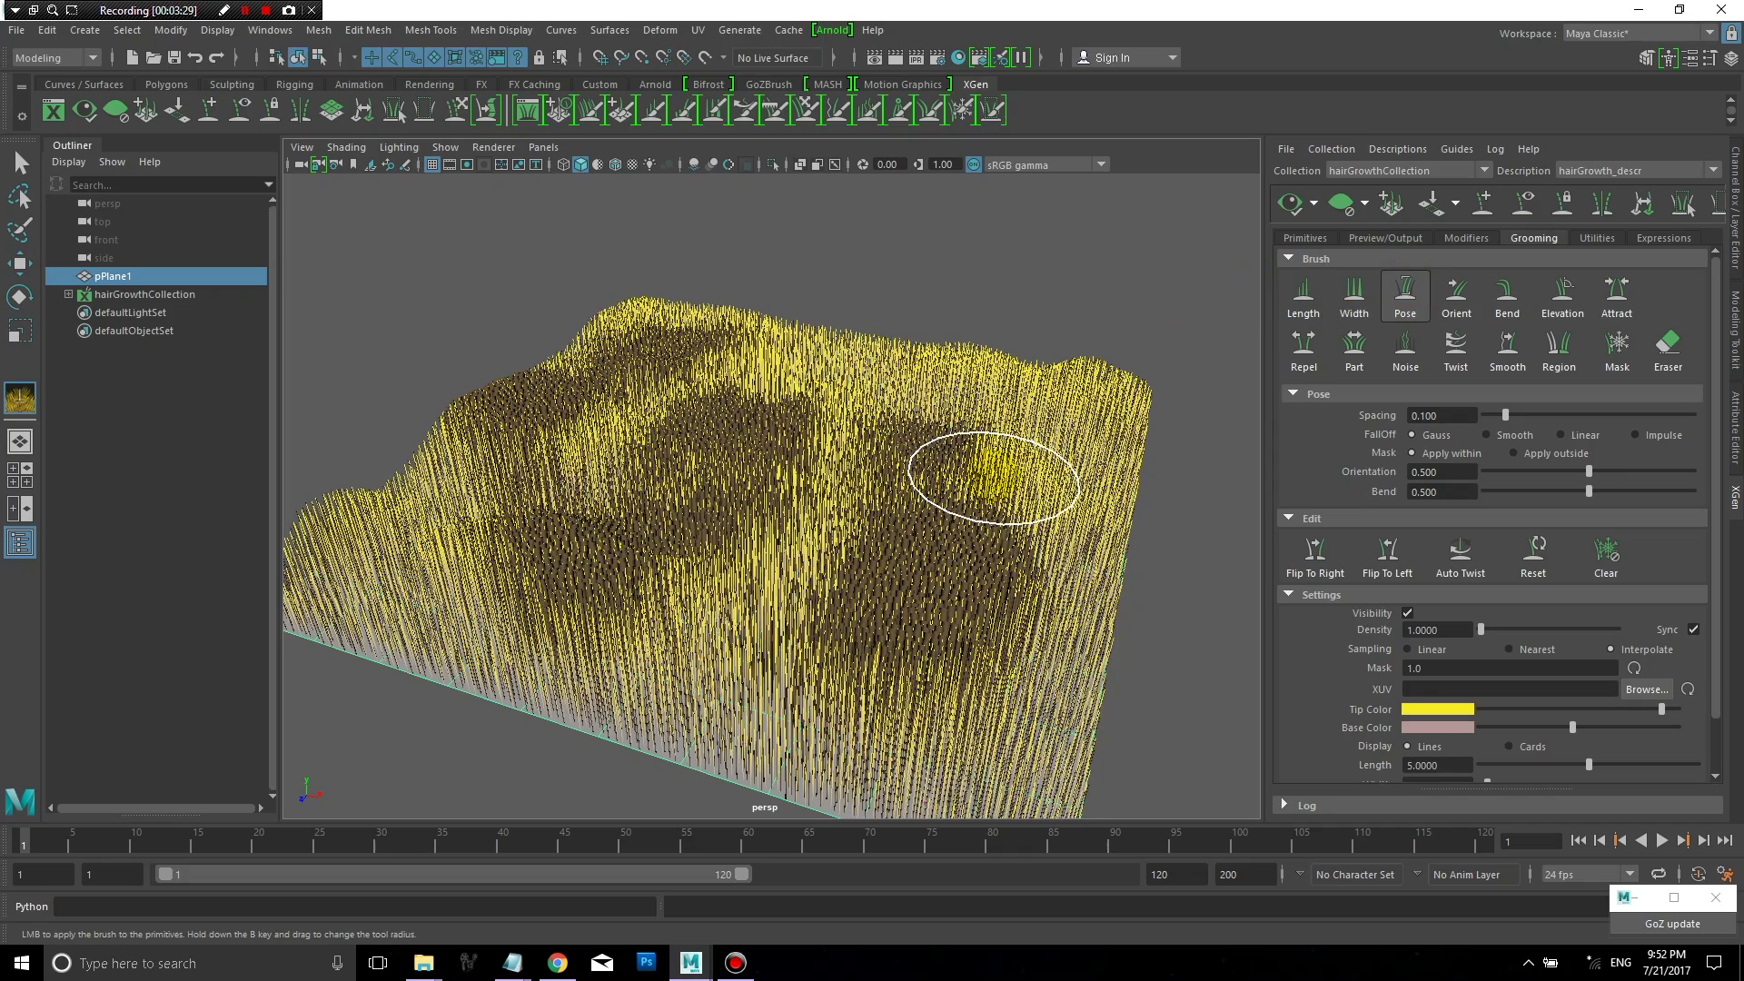
left_click_drag(1013, 434, 911, 466, "alt")
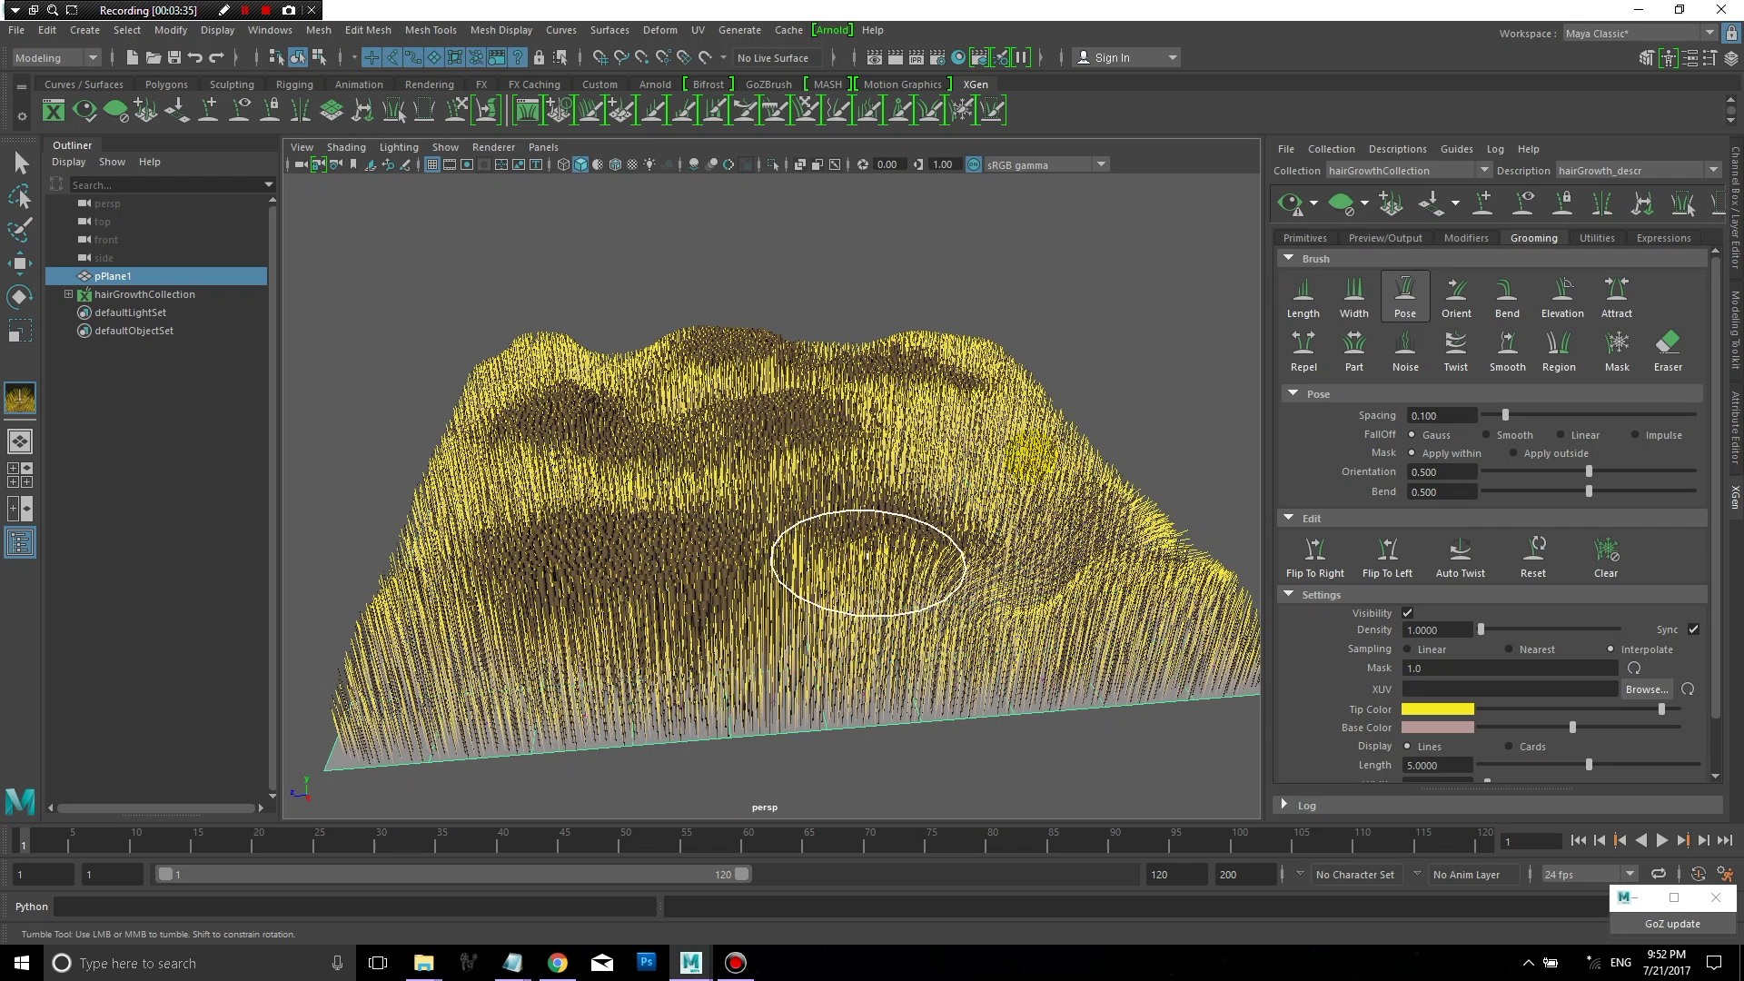
mouse_move(867, 563)
left_mouse_down()
mouse_move(908, 506)
mouse_move(1078, 416)
left_mouse_up()
left_click_drag(873, 474, 985, 328)
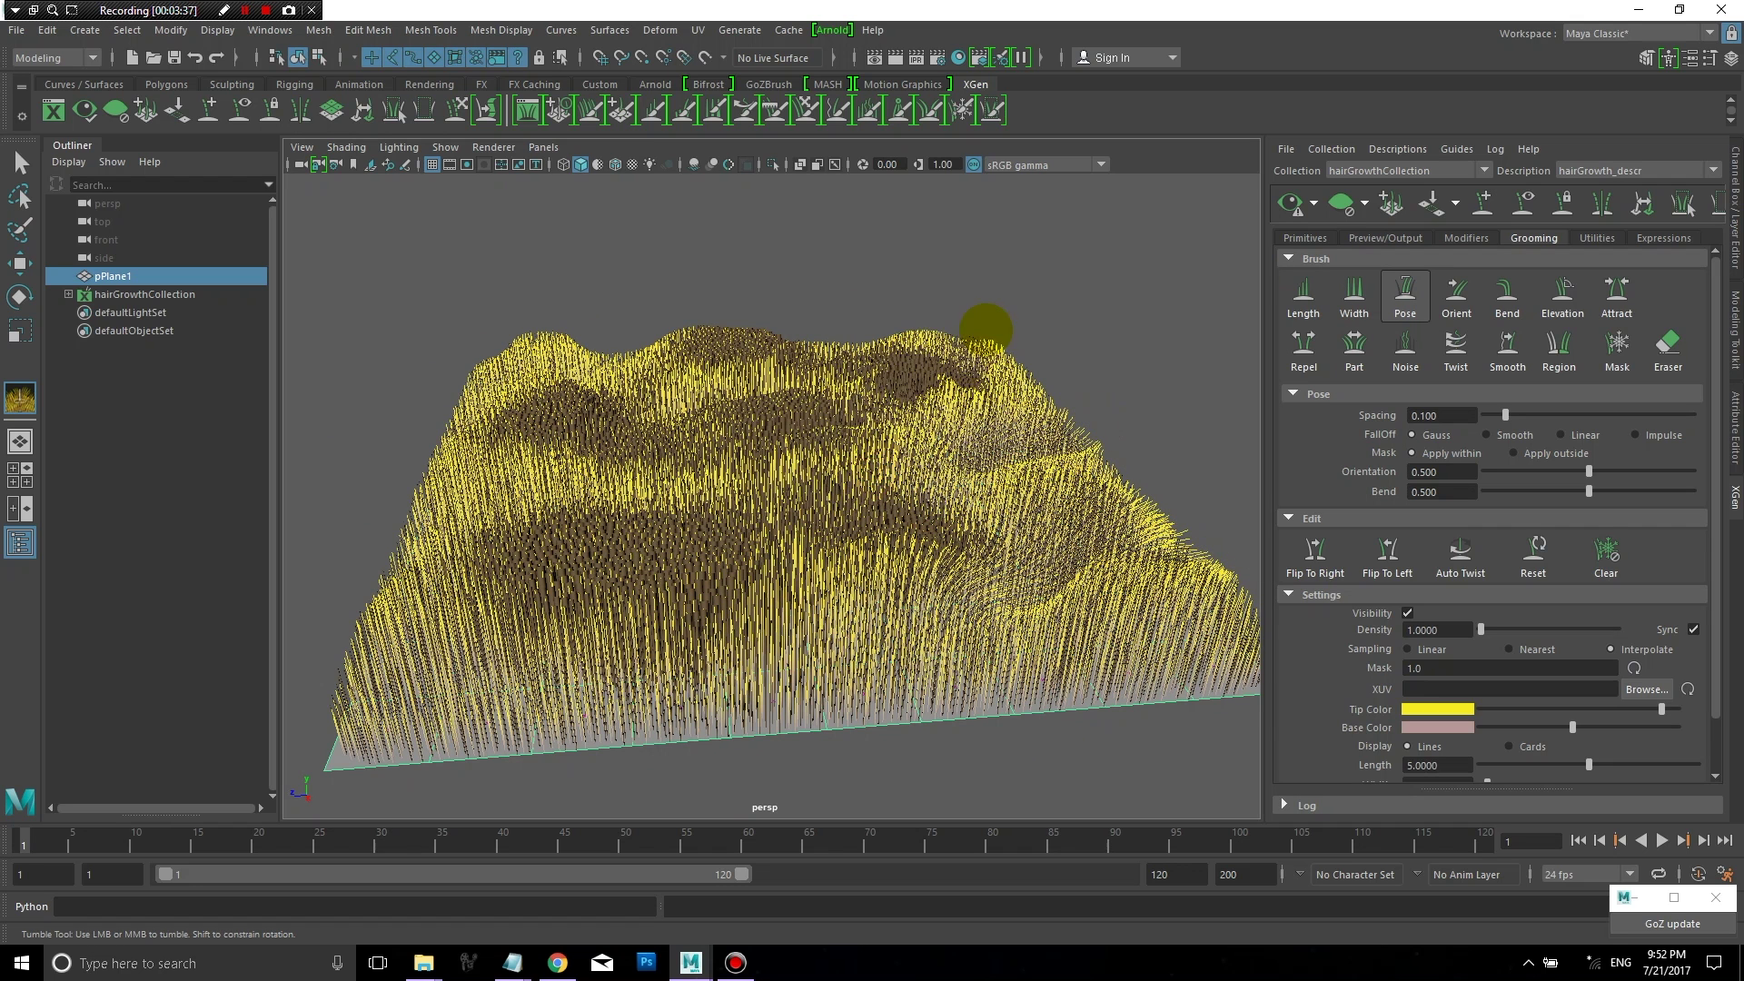
left_click_drag(549, 490, 400, 499)
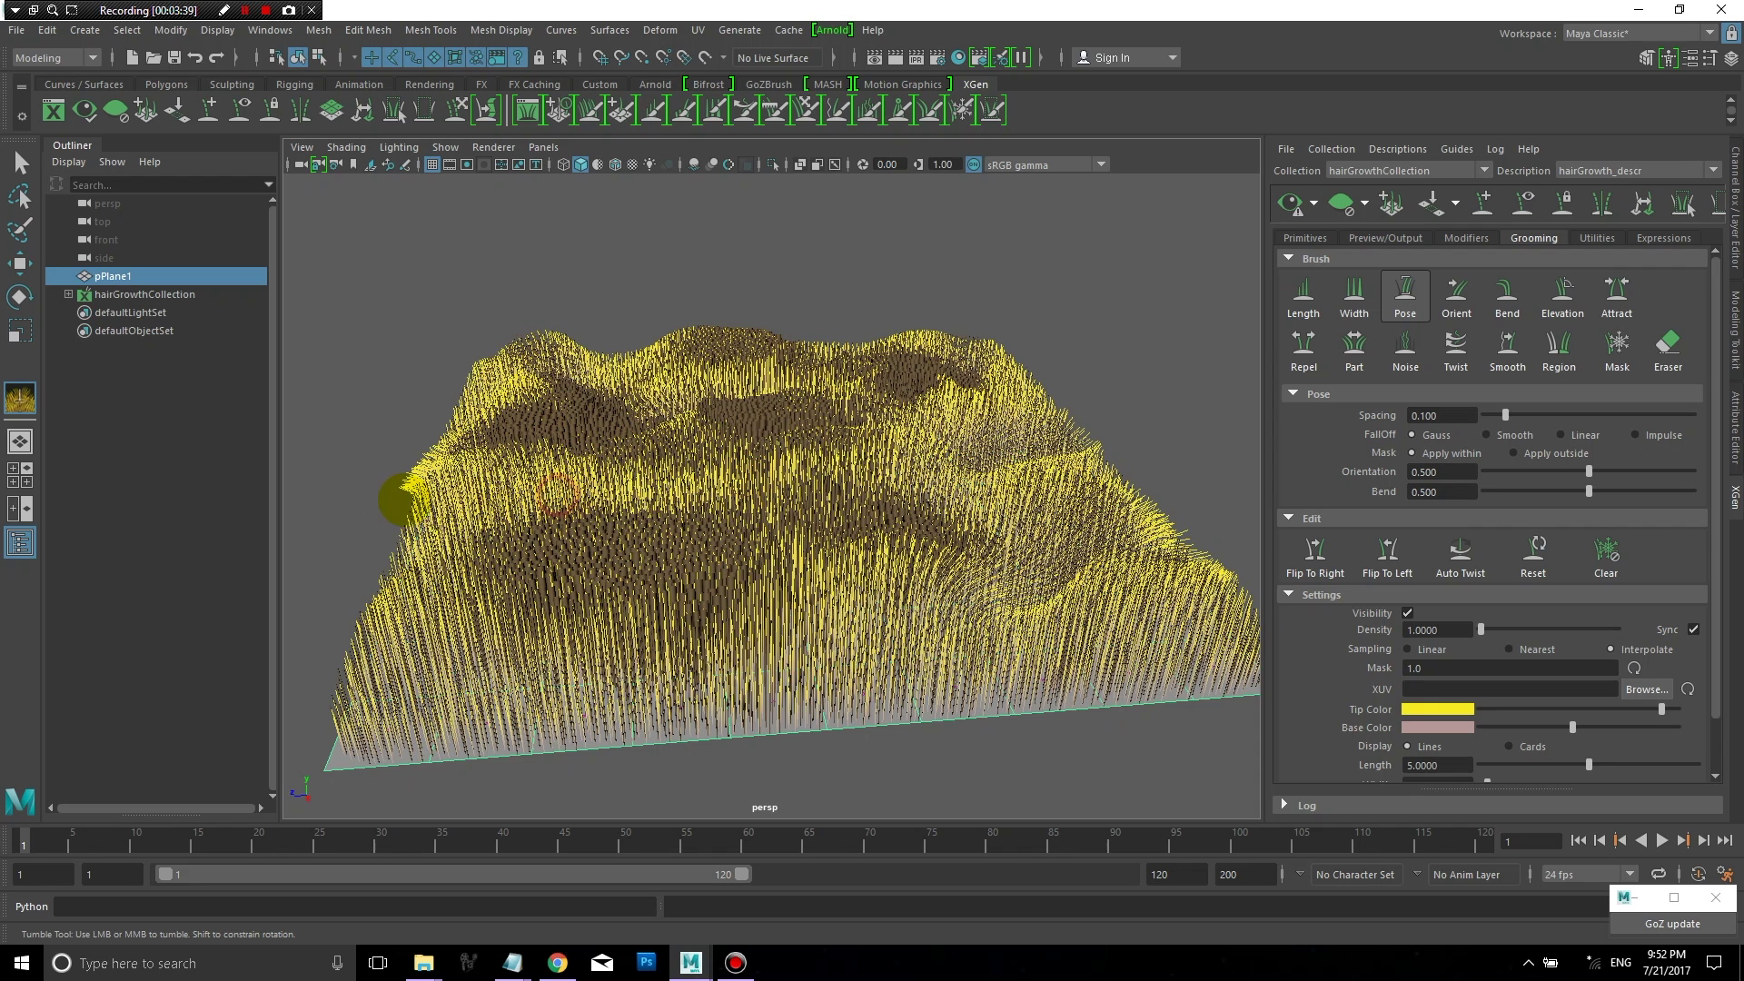
left_click_drag(592, 588, 505, 642)
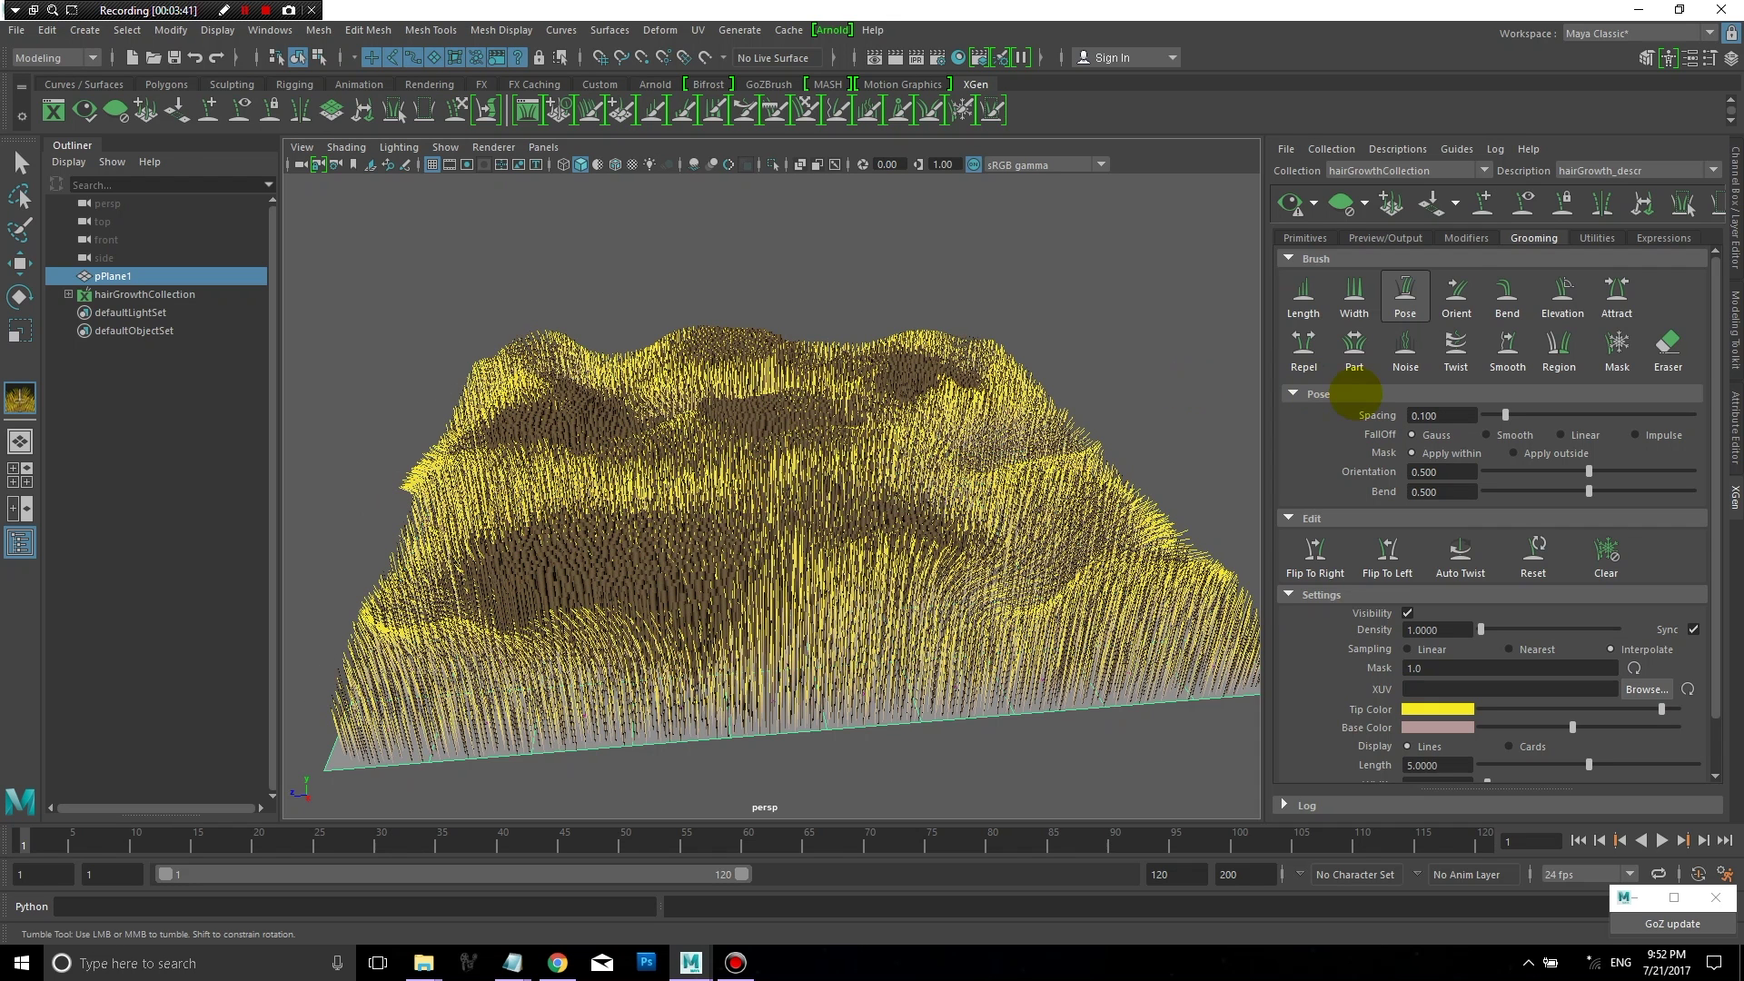
Step: Activate the Orient brush and change the direction of the hairs across the near part of the plane
left_click(1456, 294)
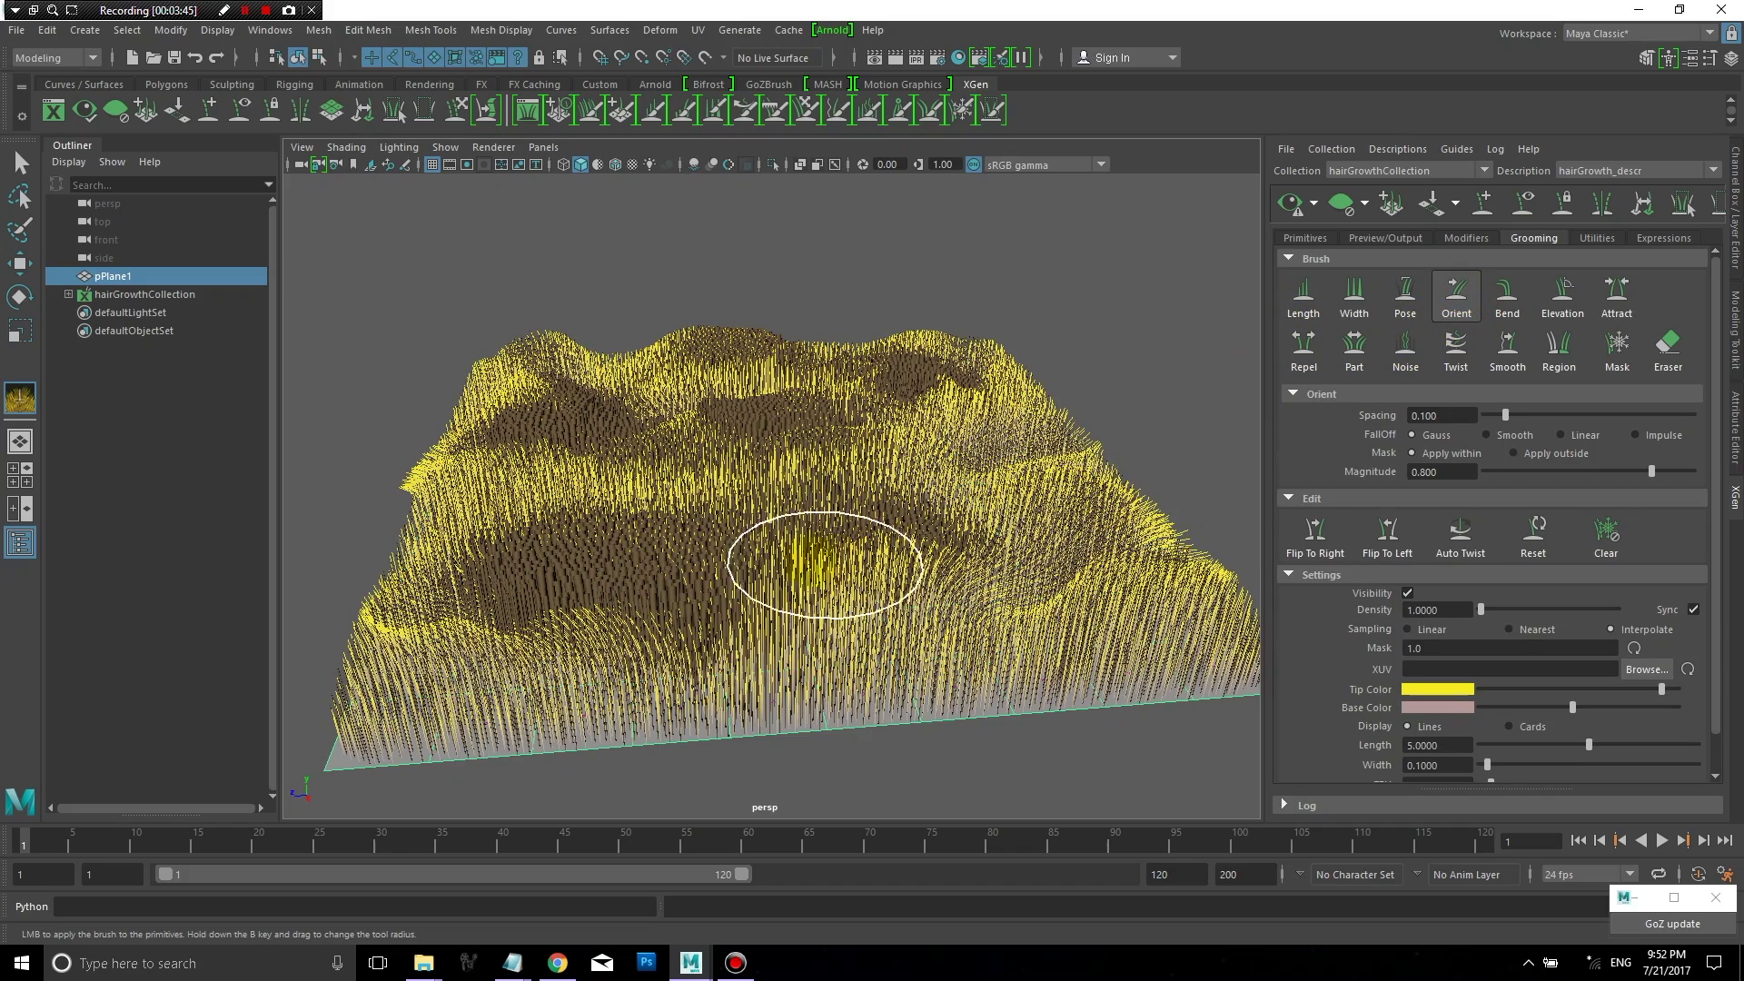
left_click_drag(824, 563, 799, 592, "alt")
mouse_move(745, 713)
left_mouse_down()
mouse_move(1078, 662)
mouse_move(864, 732)
mouse_move(1171, 686)
mouse_move(914, 630)
mouse_move(1098, 615)
mouse_move(990, 545)
mouse_move(1074, 545)
mouse_move(934, 572)
mouse_move(835, 563)
mouse_move(1071, 623)
mouse_move(918, 517)
mouse_move(1117, 613)
mouse_move(1032, 479)
mouse_move(1035, 581)
left_mouse_up()
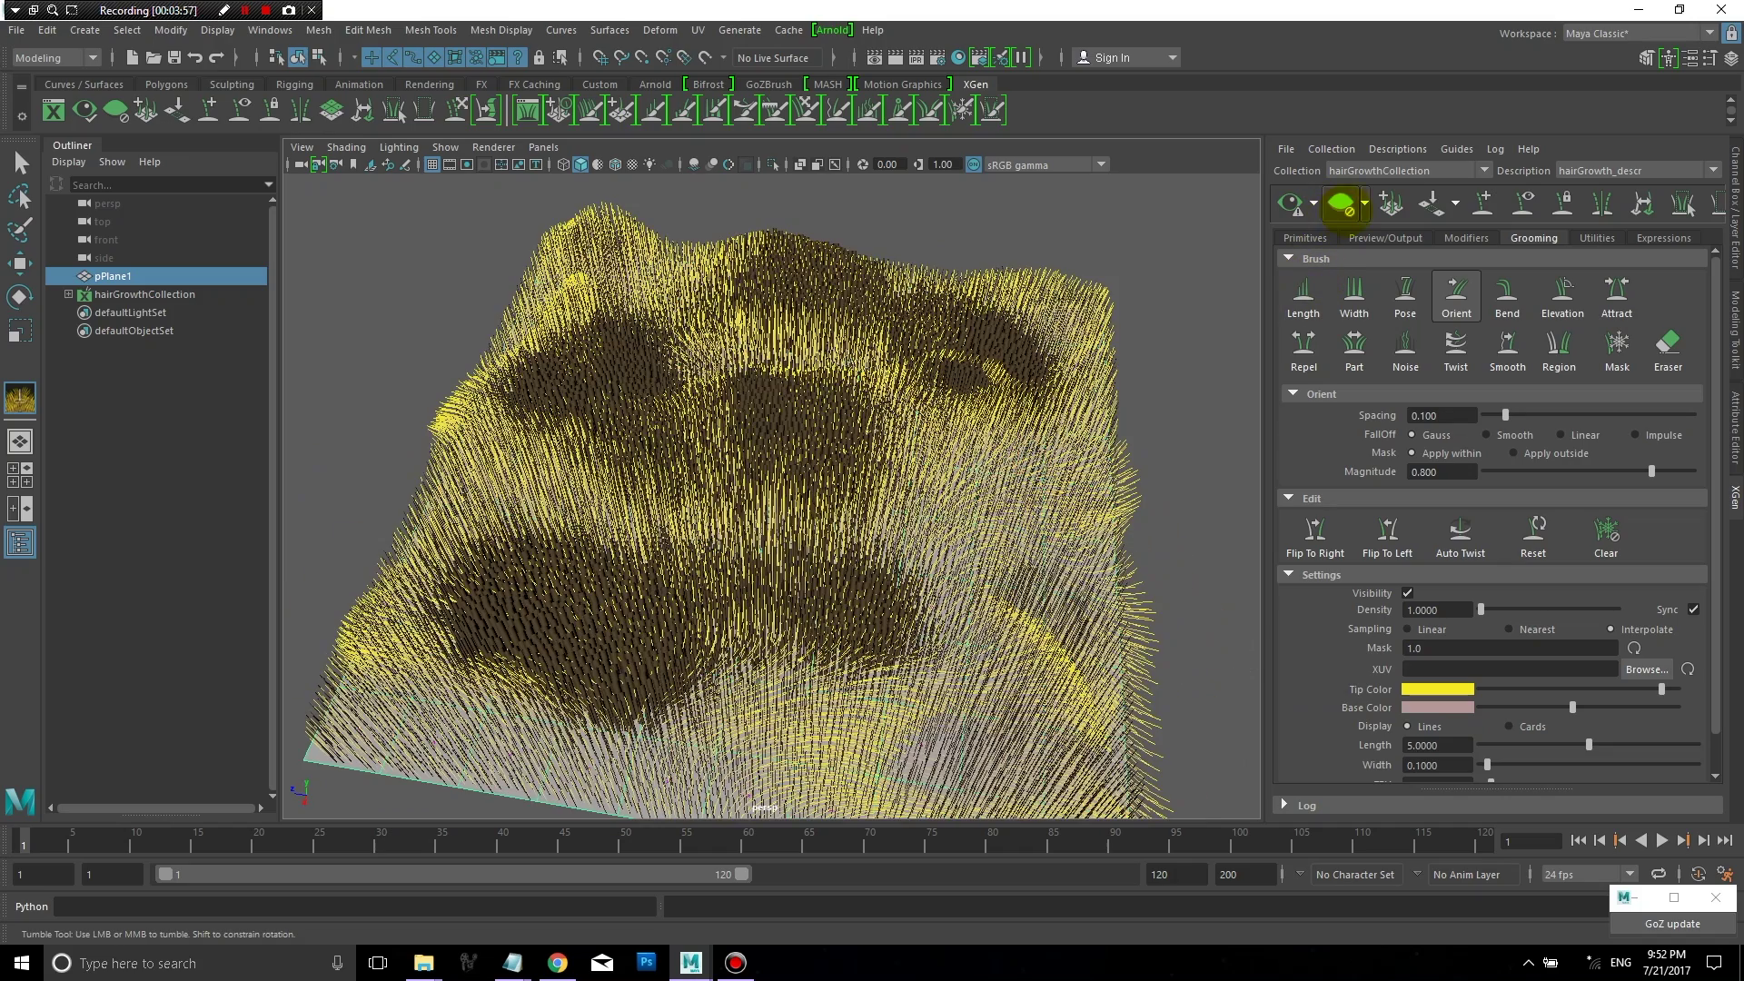
Step: Clear the XGen preview and bend the hairs across the middle and near edge of the plane with the Bend brush
left_click(1340, 204)
mouse_move(1050, 459)
left_mouse_down("alt")
mouse_move(966, 557)
mouse_move(1038, 502)
mouse_move(1054, 513)
left_mouse_up("alt")
left_click_drag(856, 576, 1000, 530)
mouse_move(766, 520)
left_mouse_down()
mouse_move(846, 449)
mouse_move(949, 404)
left_mouse_up()
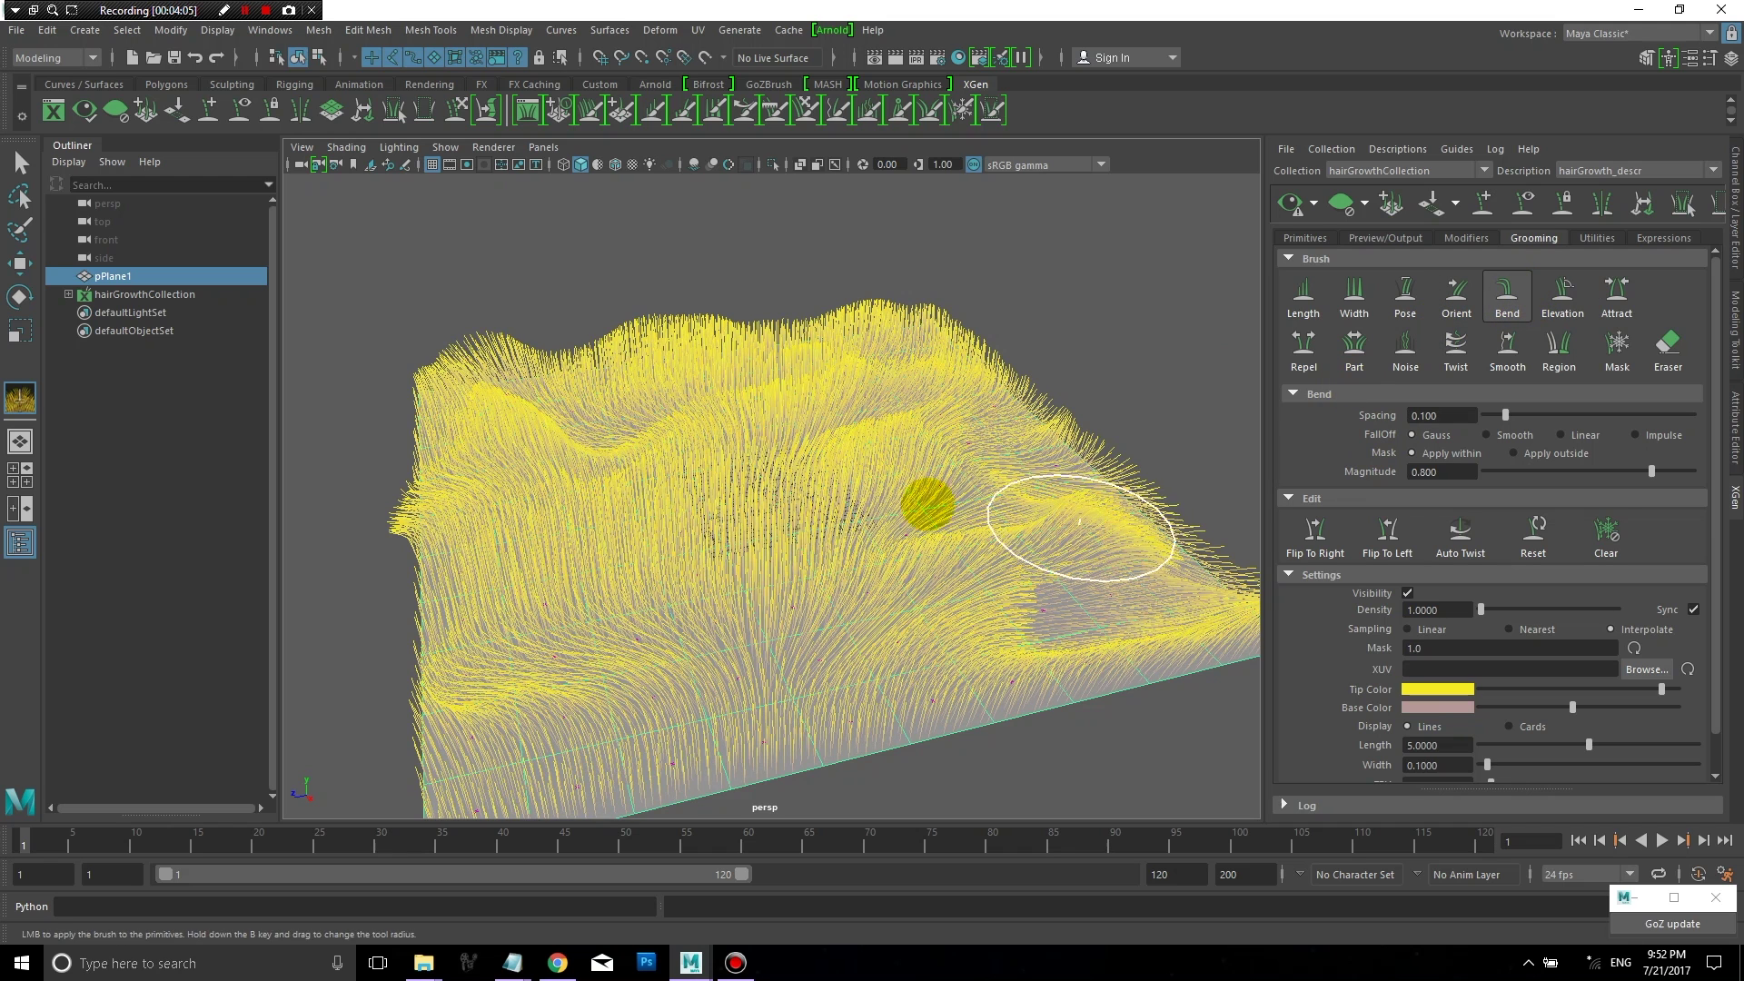
mouse_move(926, 499)
left_mouse_down("alt")
mouse_move(428, 689)
mouse_move(615, 630)
mouse_move(466, 674)
mouse_move(668, 593)
left_mouse_up("alt")
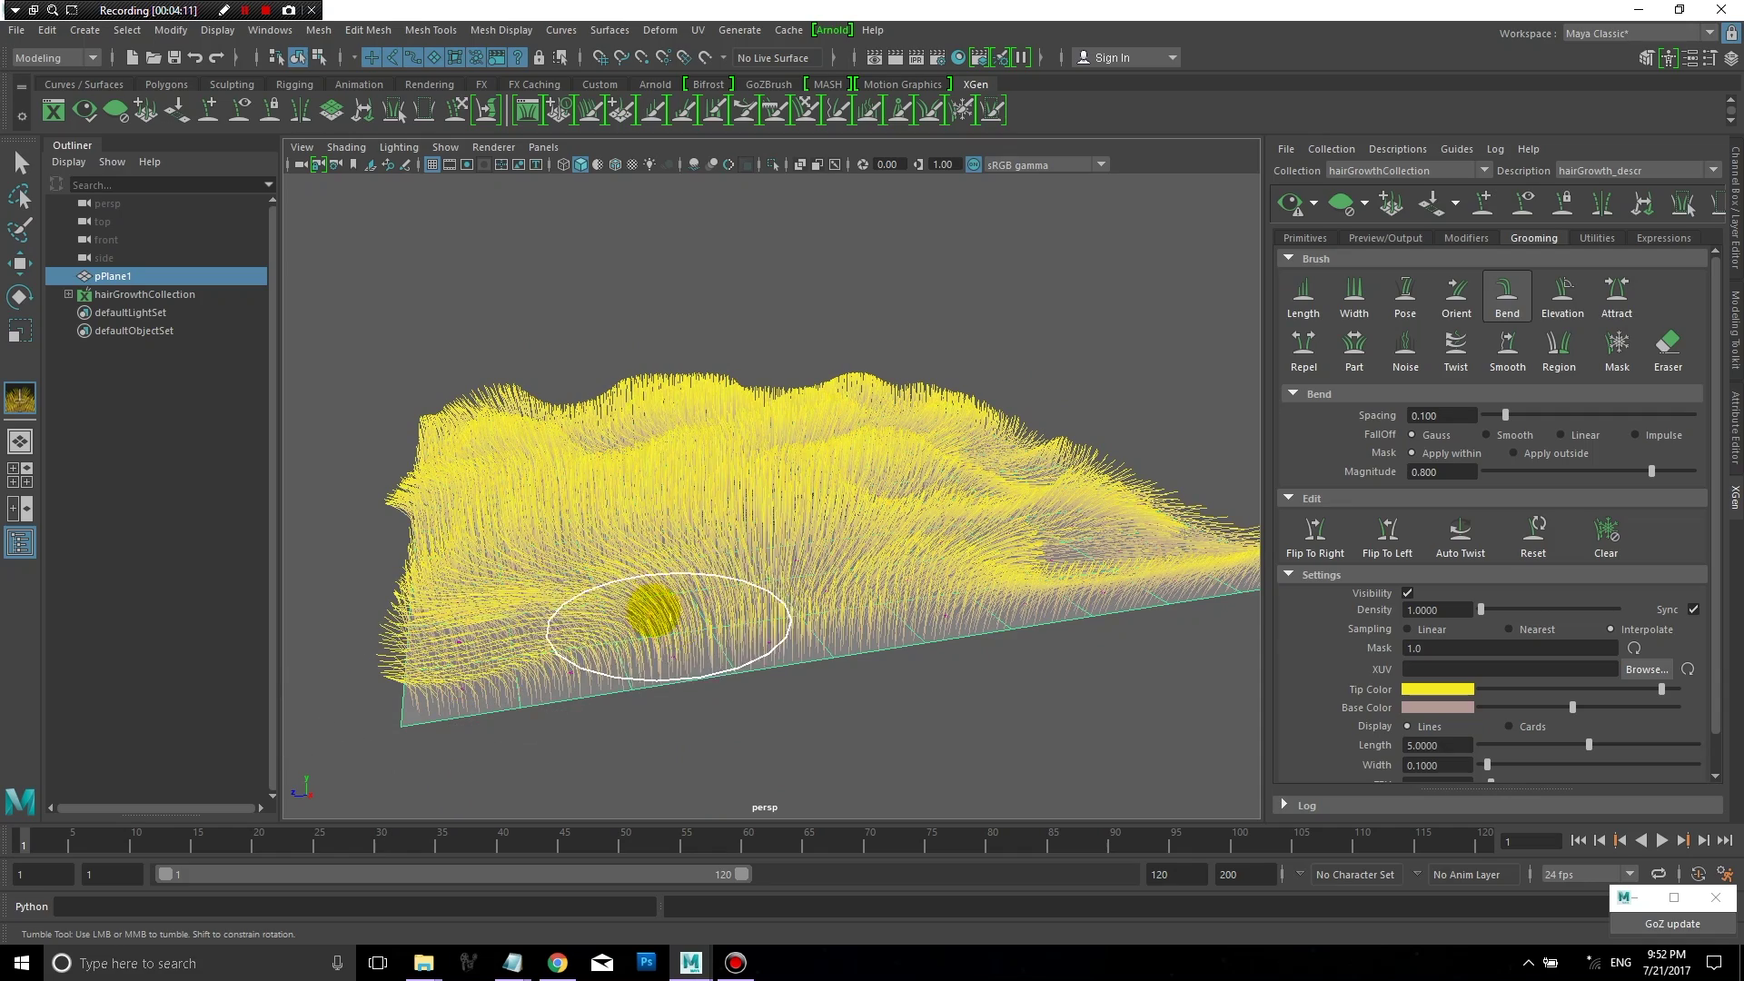
scroll(650, 617, "up", 3)
scroll(848, 591, "down", 3)
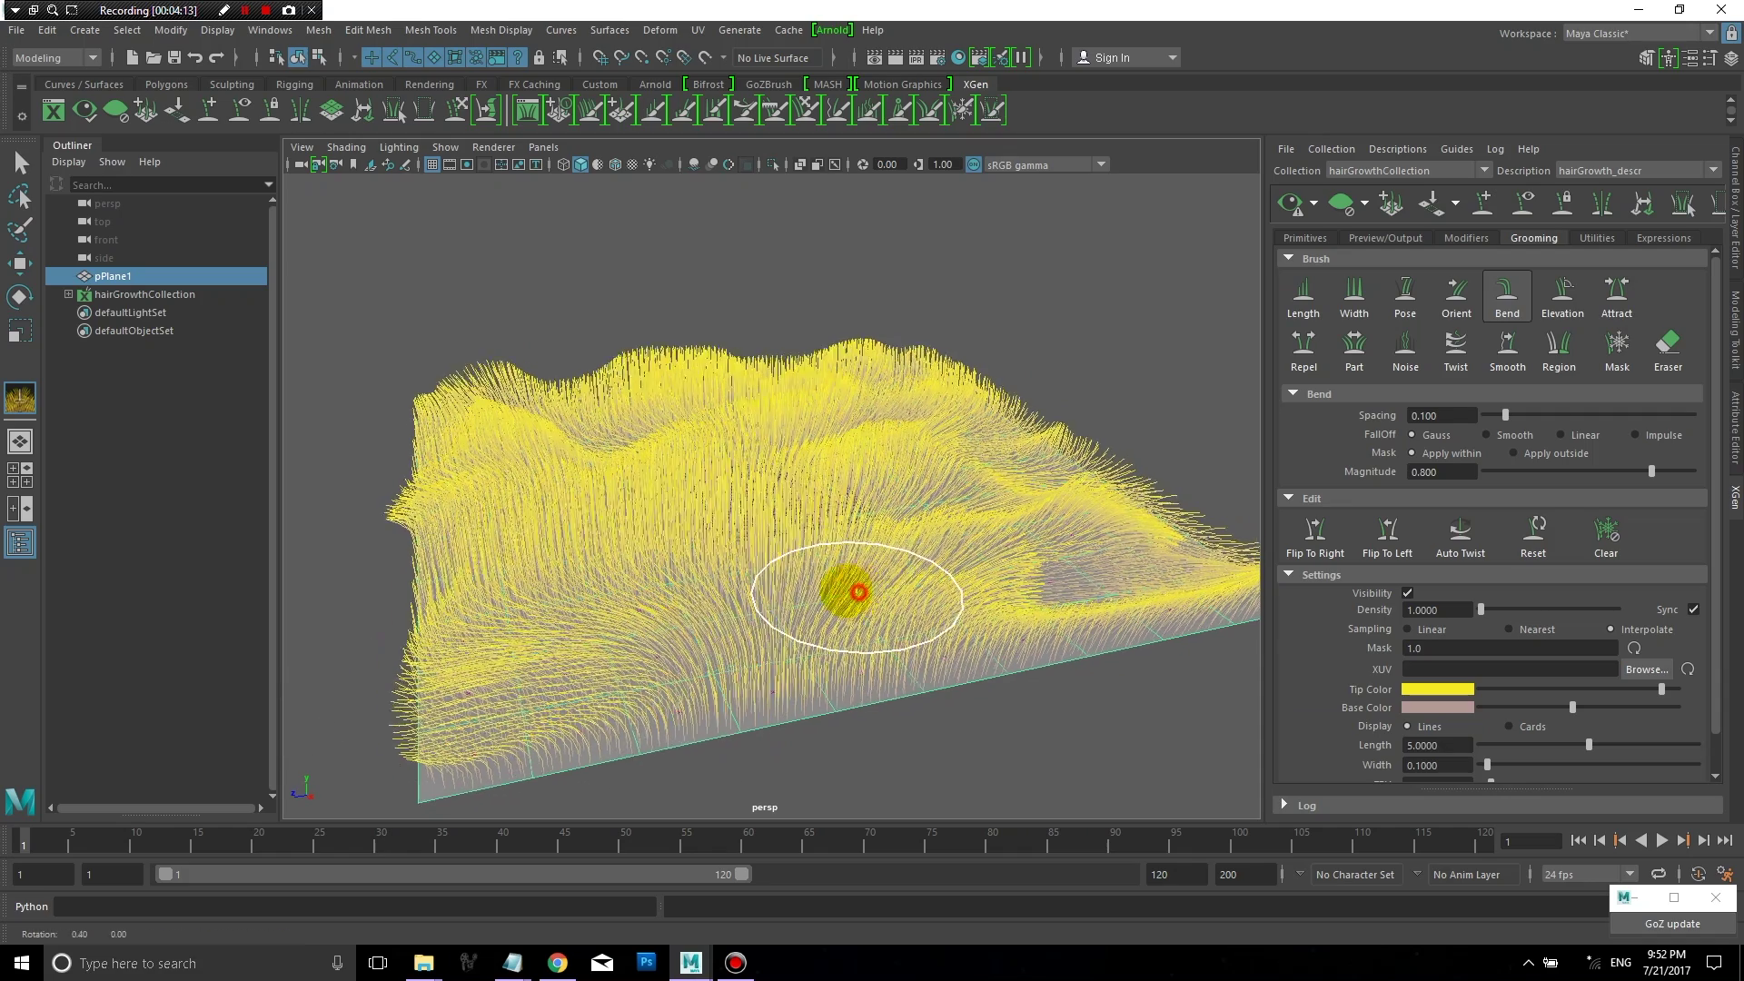
mouse_move(848, 591)
left_mouse_down("alt")
mouse_move(825, 511)
mouse_move(829, 564)
left_mouse_up("alt")
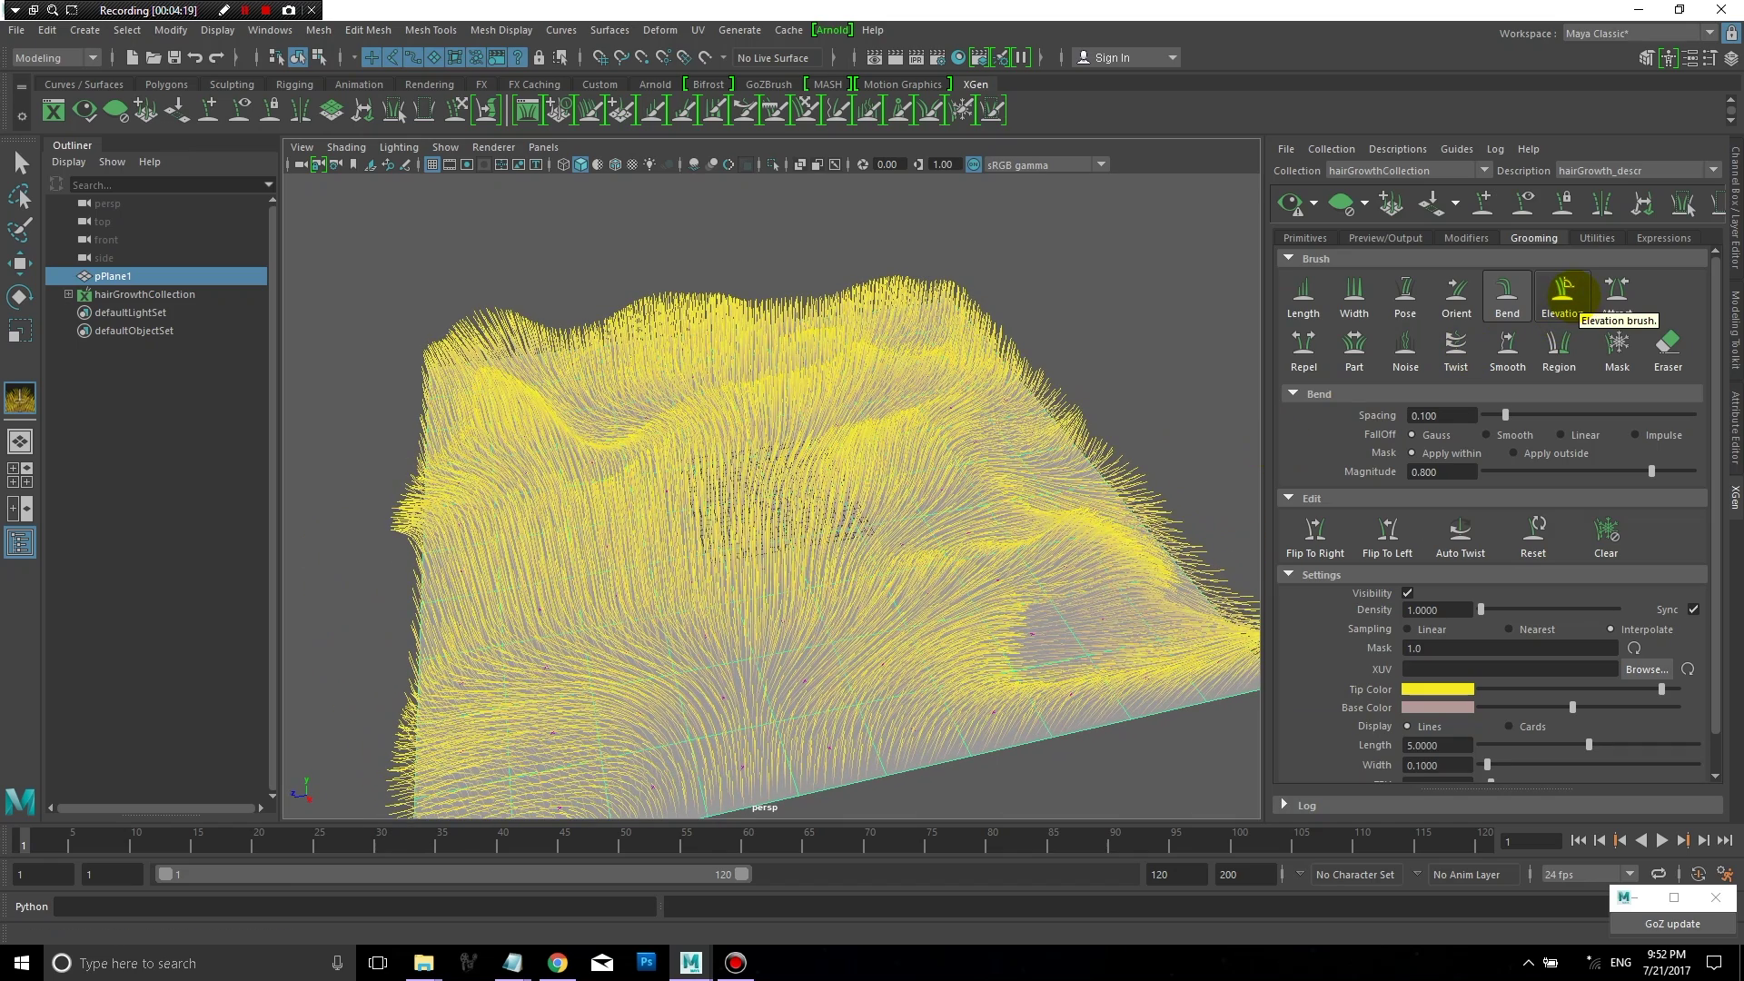
Step: Brush the near corner with the Elevation brush and gather hairs into several tufts across the plane with the Attract brush
left_click(1566, 292)
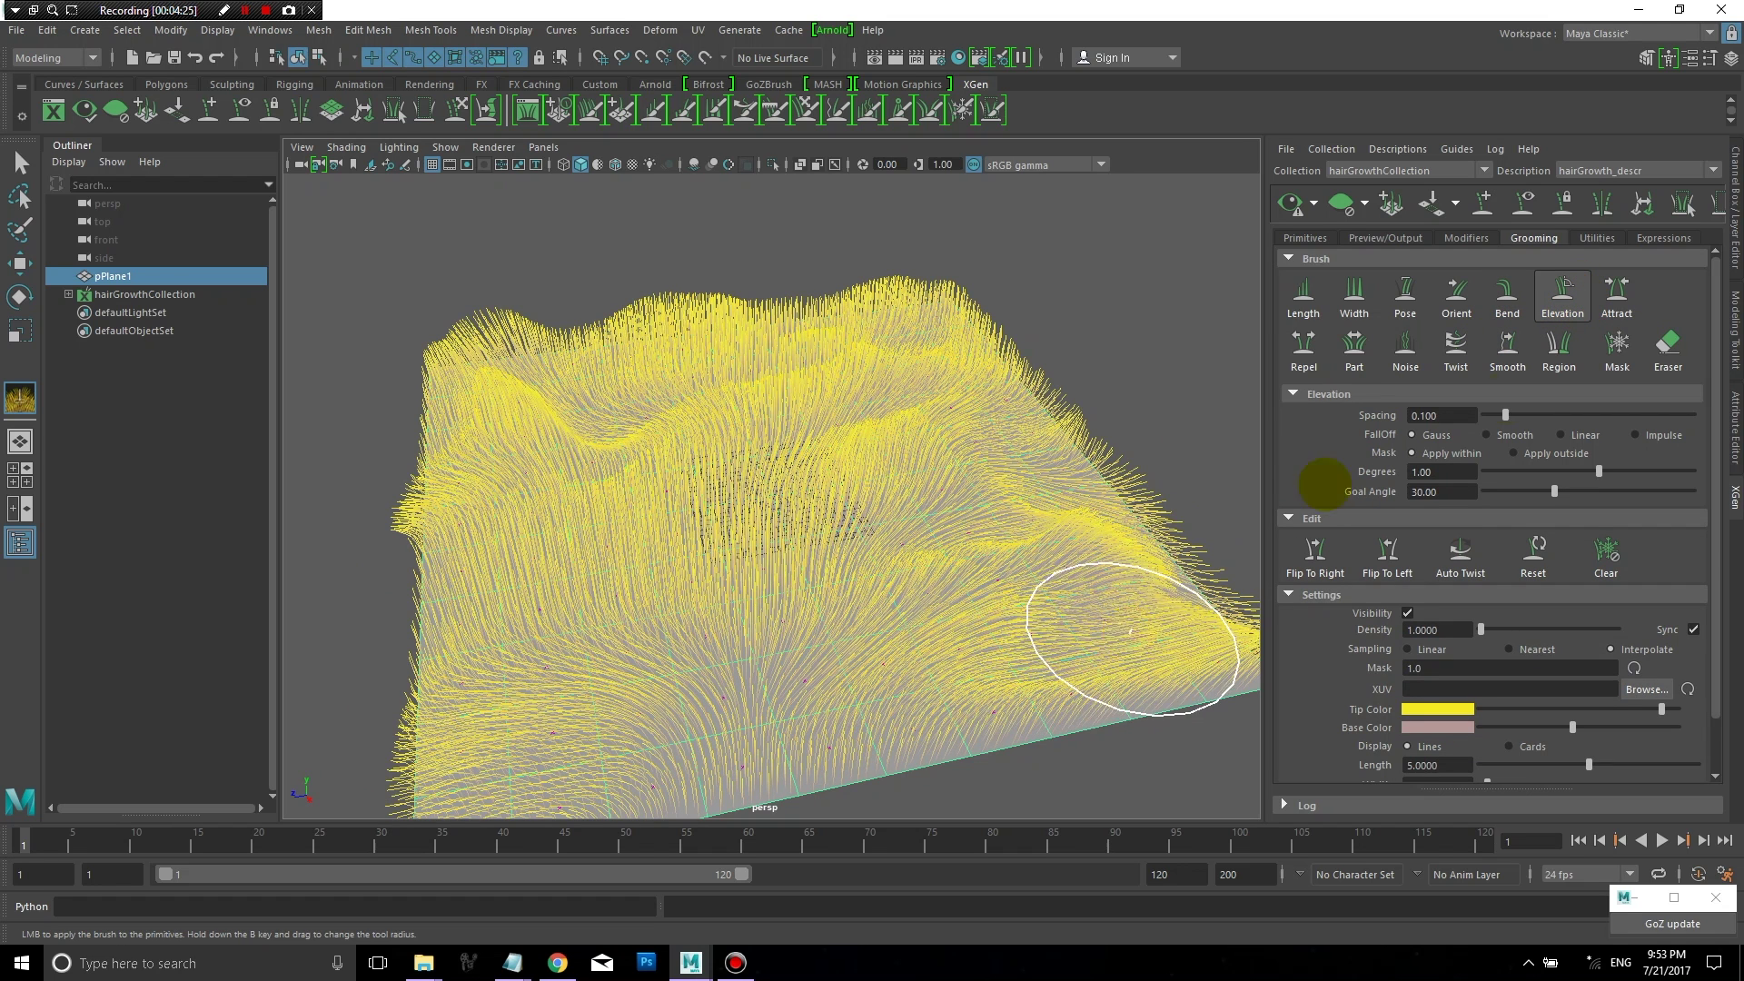
left_click(1619, 292)
left_click_drag(872, 486, 713, 596, "alt")
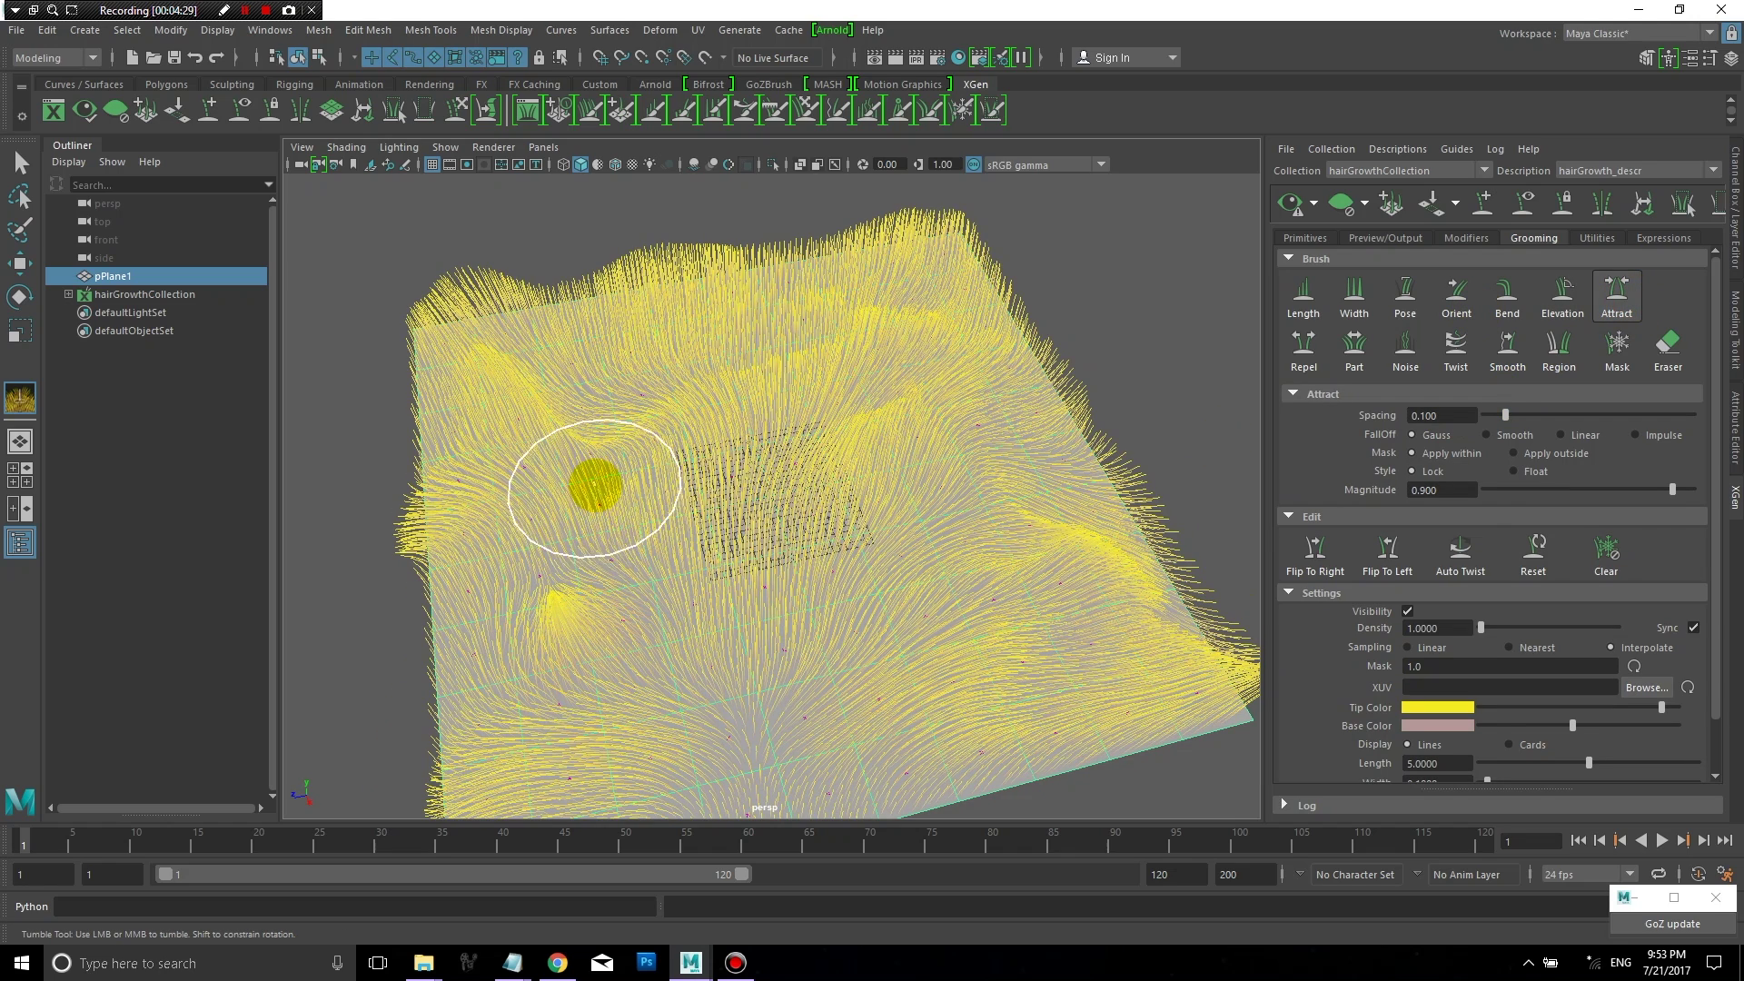
mouse_move(581, 491)
left_mouse_down()
mouse_move(513, 393)
mouse_move(693, 273)
mouse_move(666, 311)
mouse_move(885, 288)
left_mouse_up()
mouse_move(758, 613)
left_mouse_down()
mouse_move(732, 693)
mouse_move(623, 747)
mouse_move(622, 770)
mouse_move(953, 645)
mouse_move(1081, 642)
mouse_move(1090, 659)
mouse_move(984, 623)
mouse_move(1004, 635)
left_mouse_up()
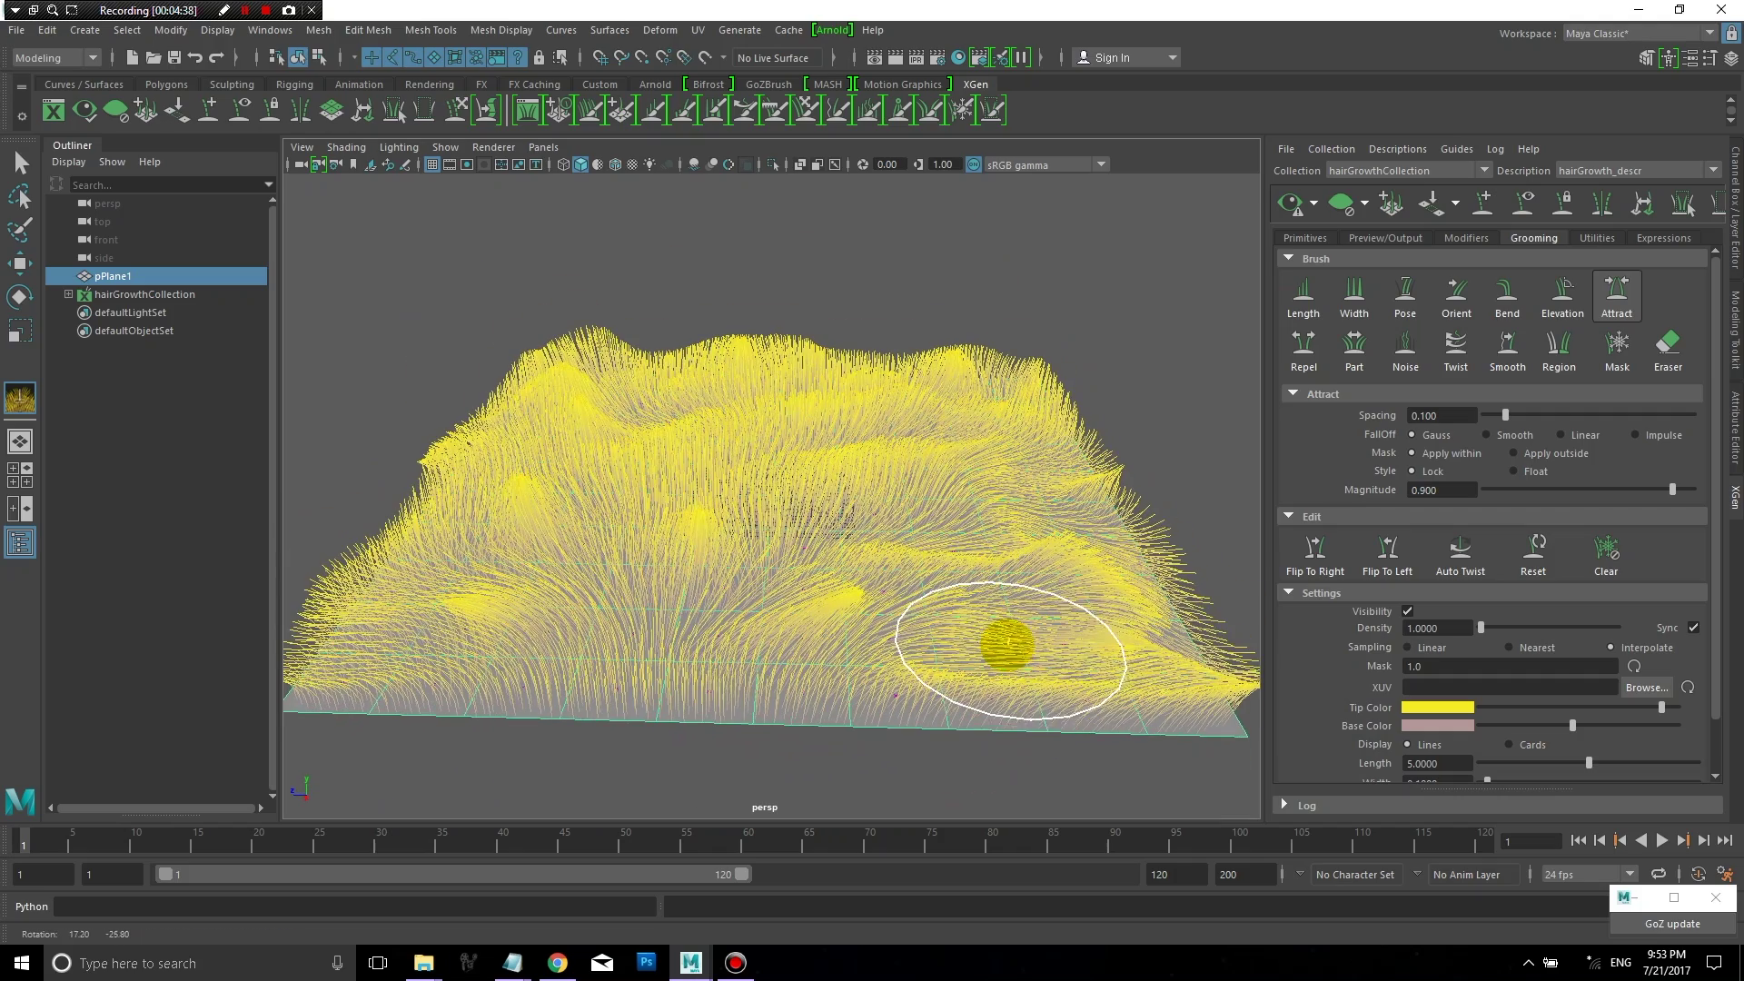
Step: Push hairs apart around the plane's middle with the Repel brush, and part hairs across its near half with the Part brush
left_click(1303, 350)
mouse_move(856, 481)
left_mouse_down("alt")
mouse_move(857, 499)
mouse_move(712, 491)
mouse_move(700, 525)
mouse_move(665, 522)
mouse_move(693, 567)
mouse_move(664, 623)
mouse_move(712, 445)
mouse_move(700, 369)
left_mouse_up("alt")
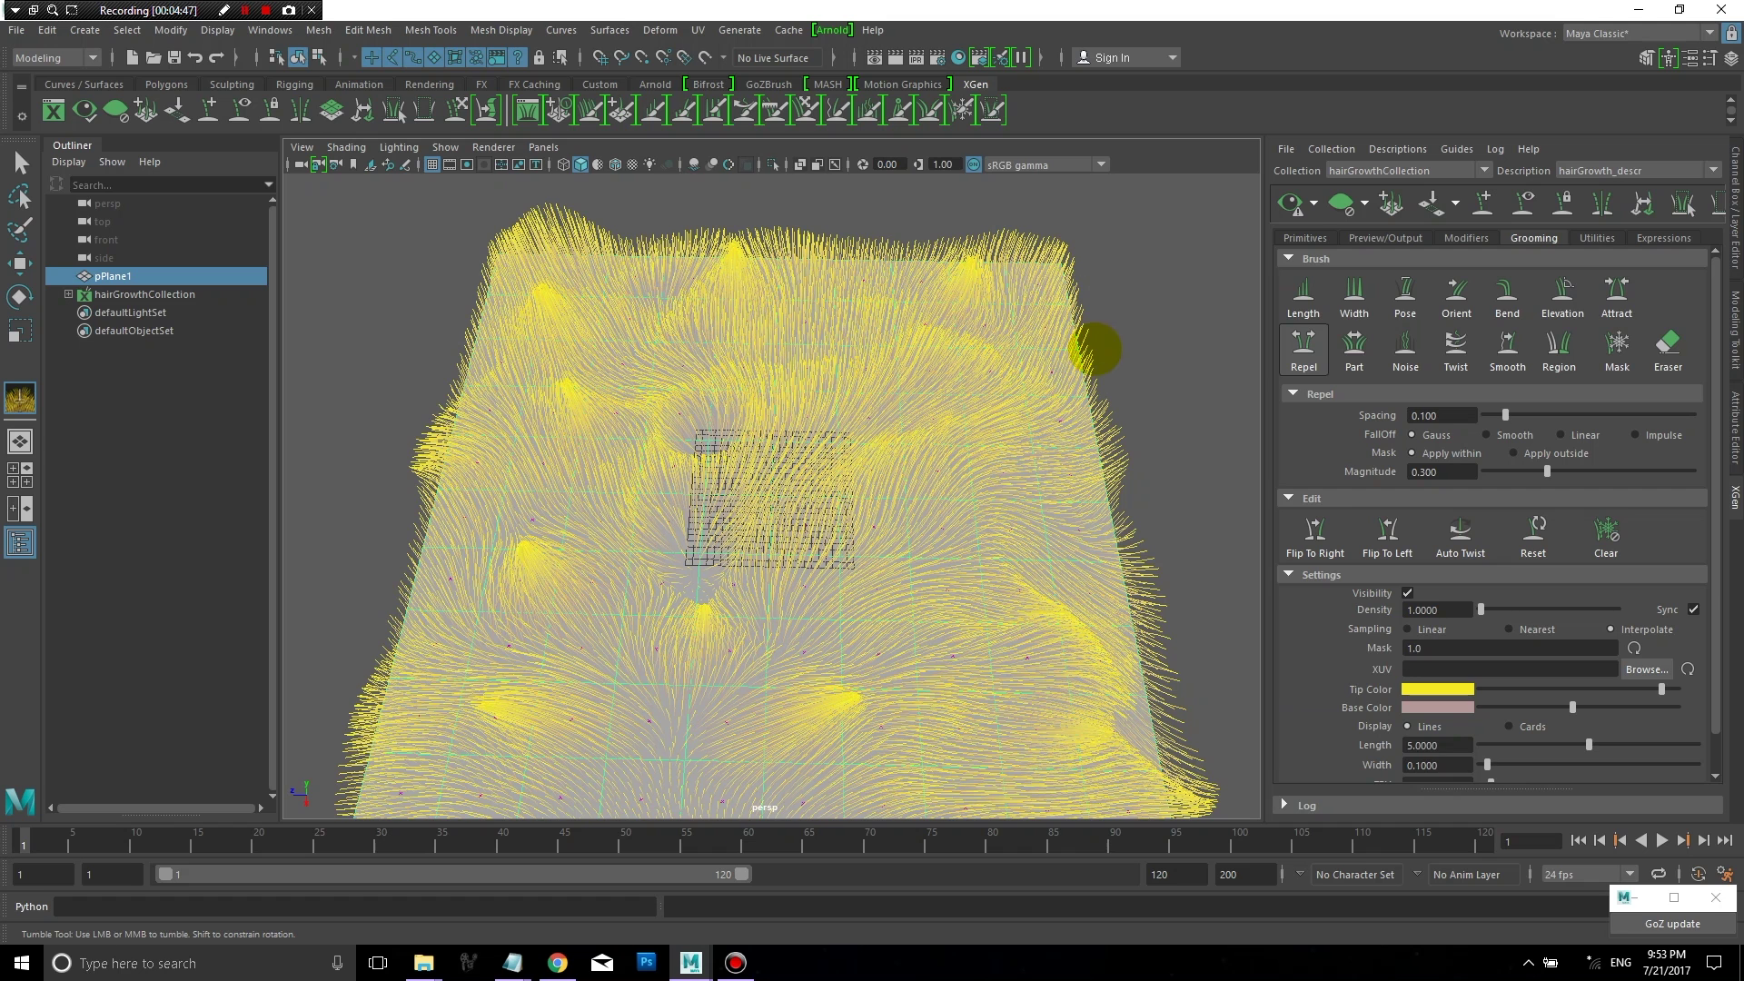
left_click(1354, 349)
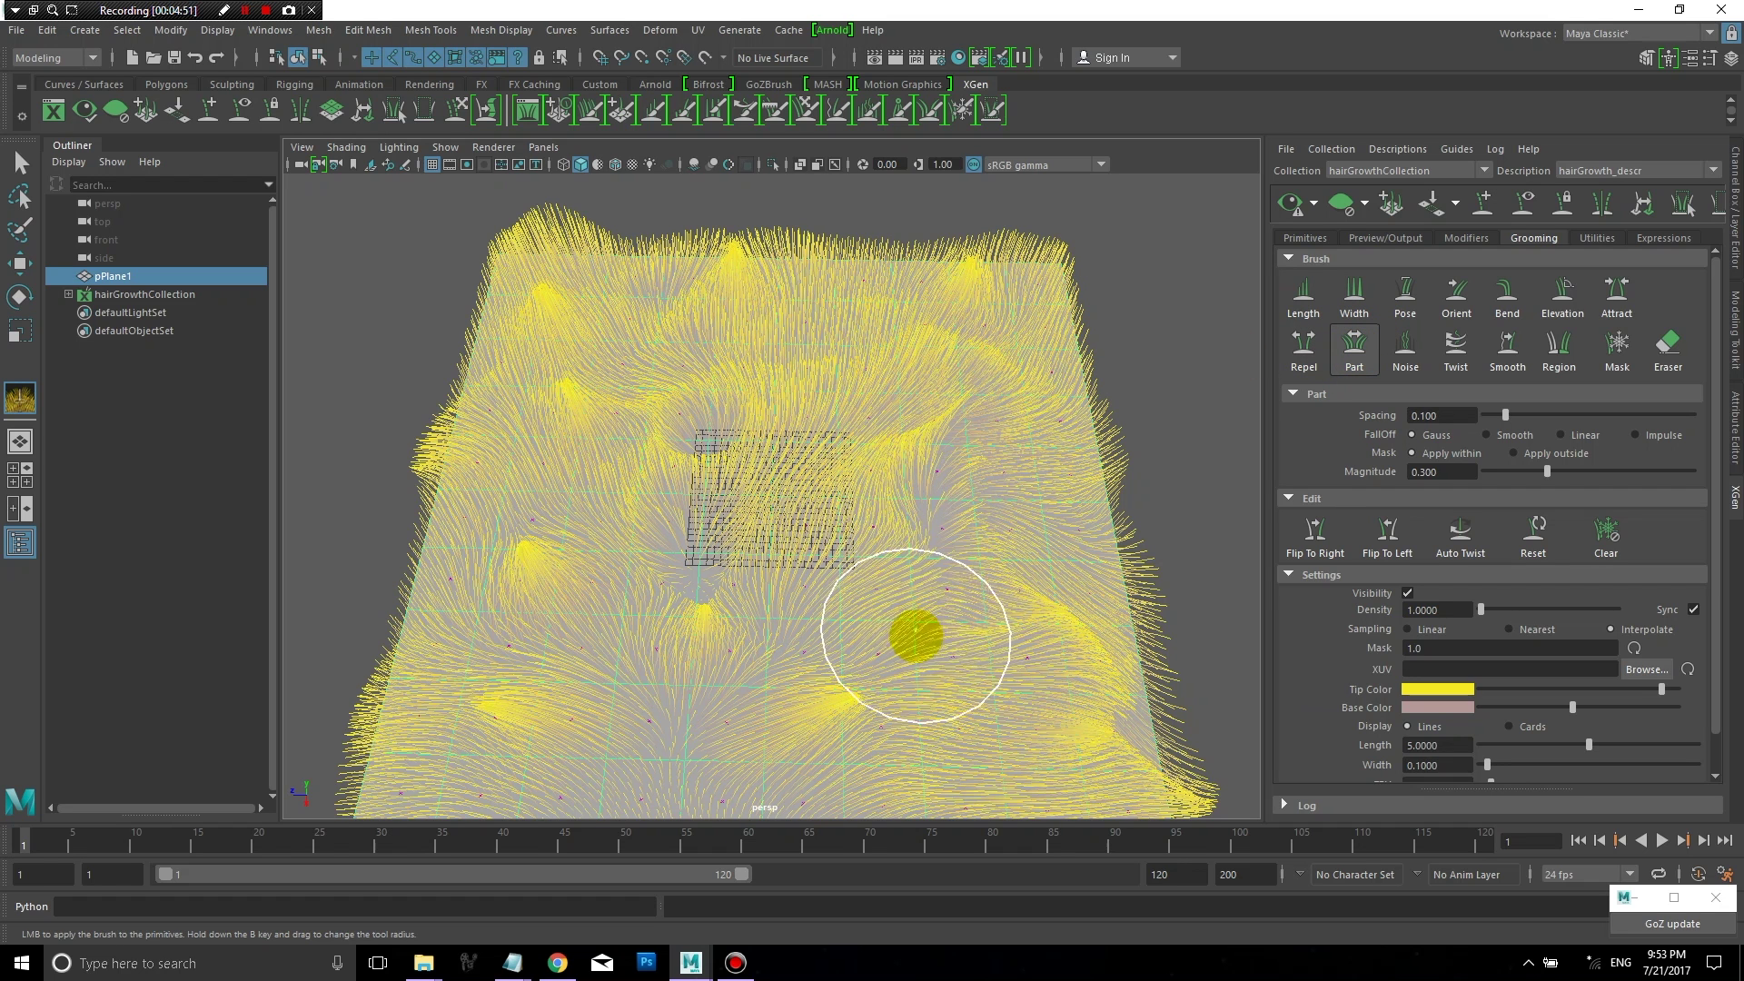
mouse_move(783, 692)
left_mouse_down()
mouse_move(603, 700)
mouse_move(654, 670)
left_mouse_up()
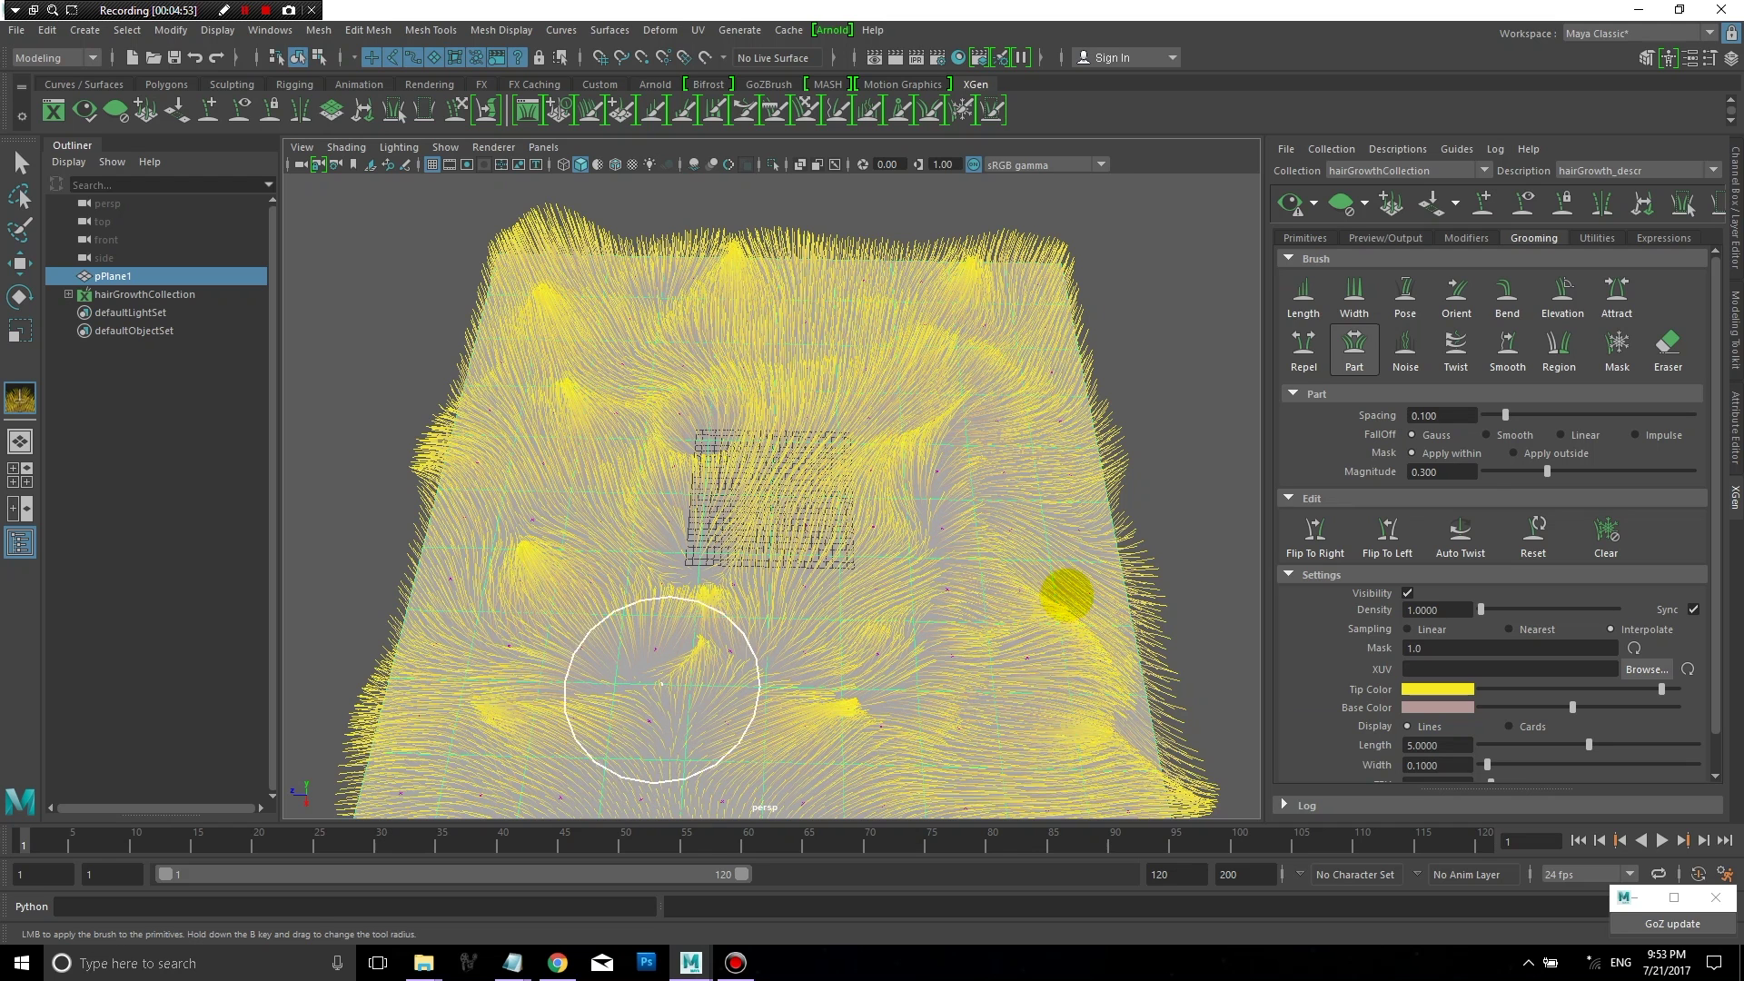
Step: Activate the Noise brush and roughen the hairs over most of the plane
left_click(1404, 349)
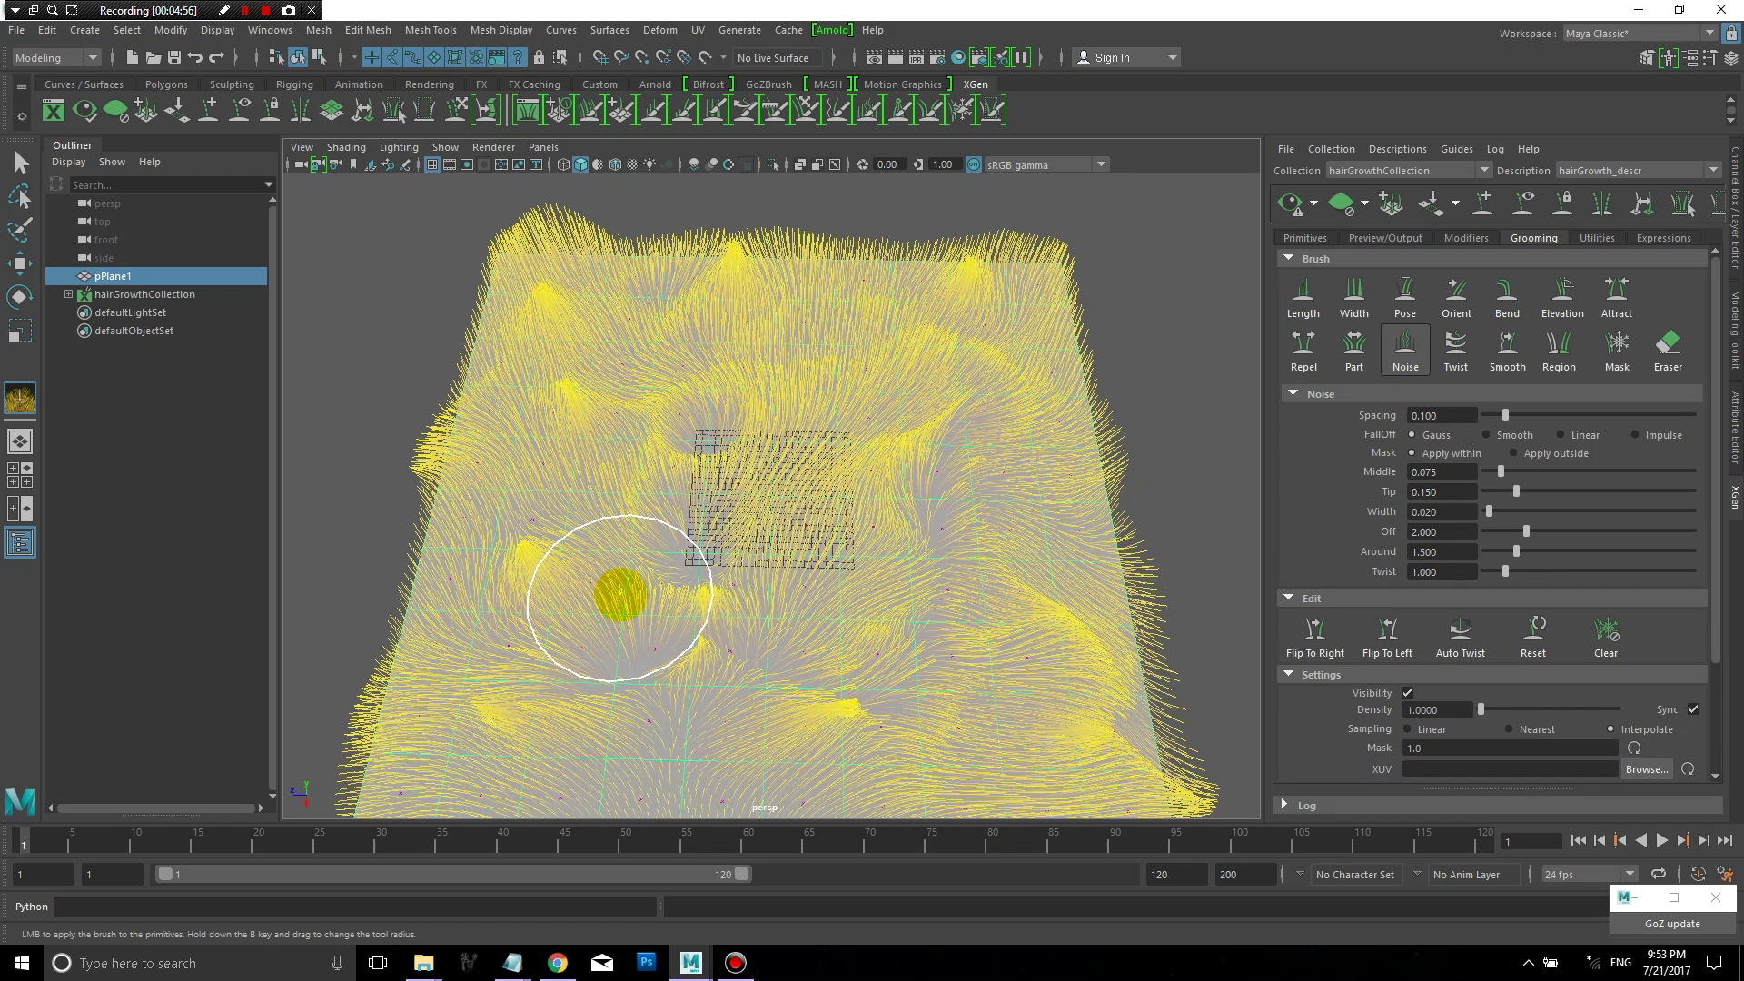
left_click_drag(592, 608, 616, 590, "alt")
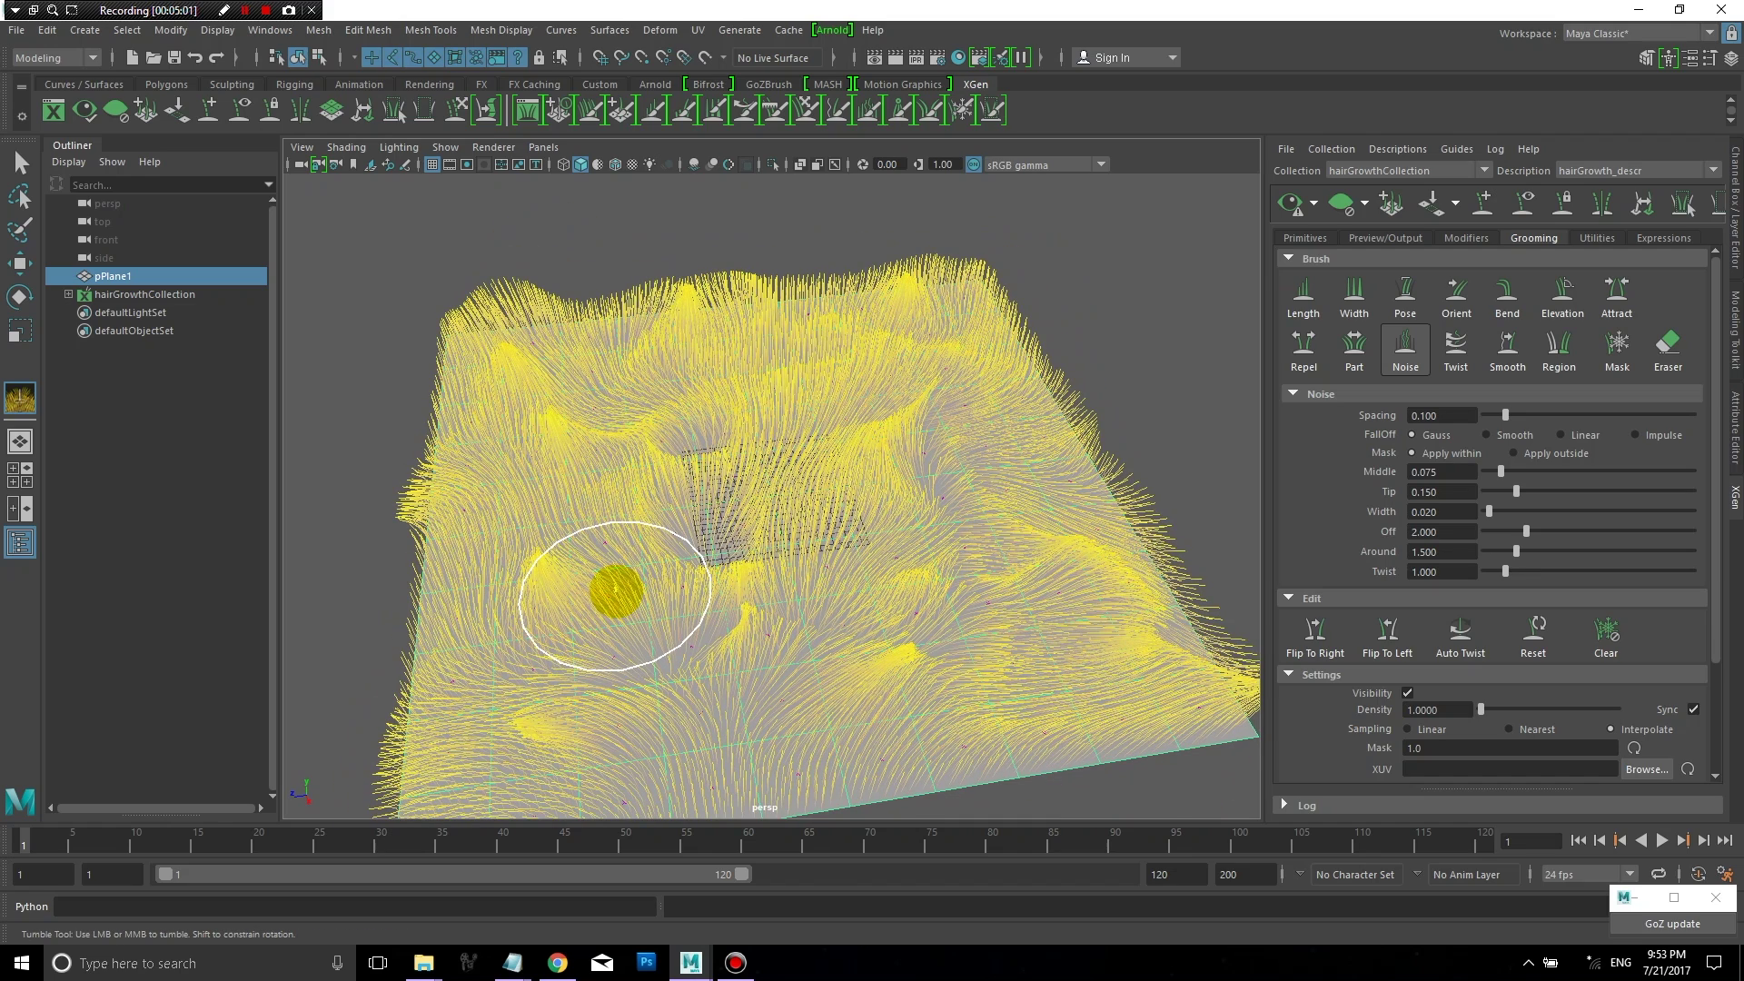
mouse_move(616, 590)
left_mouse_down()
mouse_move(669, 537)
mouse_move(751, 506)
mouse_move(708, 566)
mouse_move(759, 506)
mouse_move(974, 507)
mouse_move(1005, 603)
mouse_move(883, 295)
left_mouse_up()
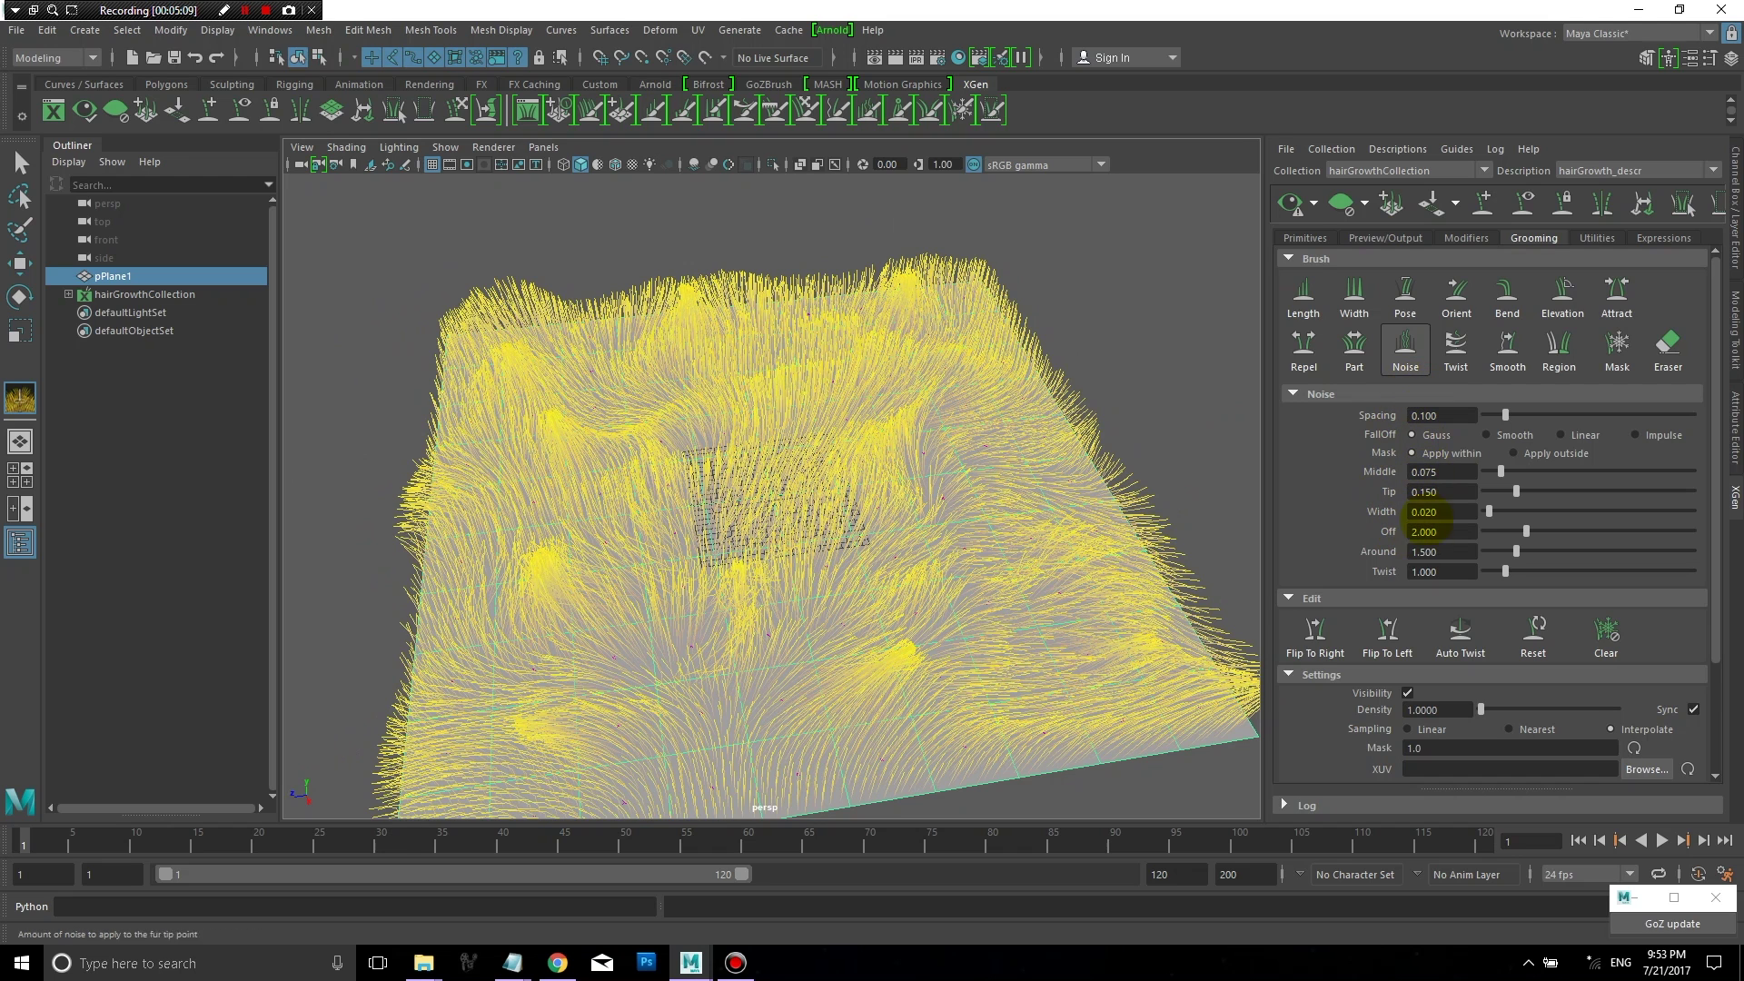
Step: Activate the Twist brush, adjust its radius and brush over hairs on both sides of the plane
left_click(1455, 350)
left_click(984, 518)
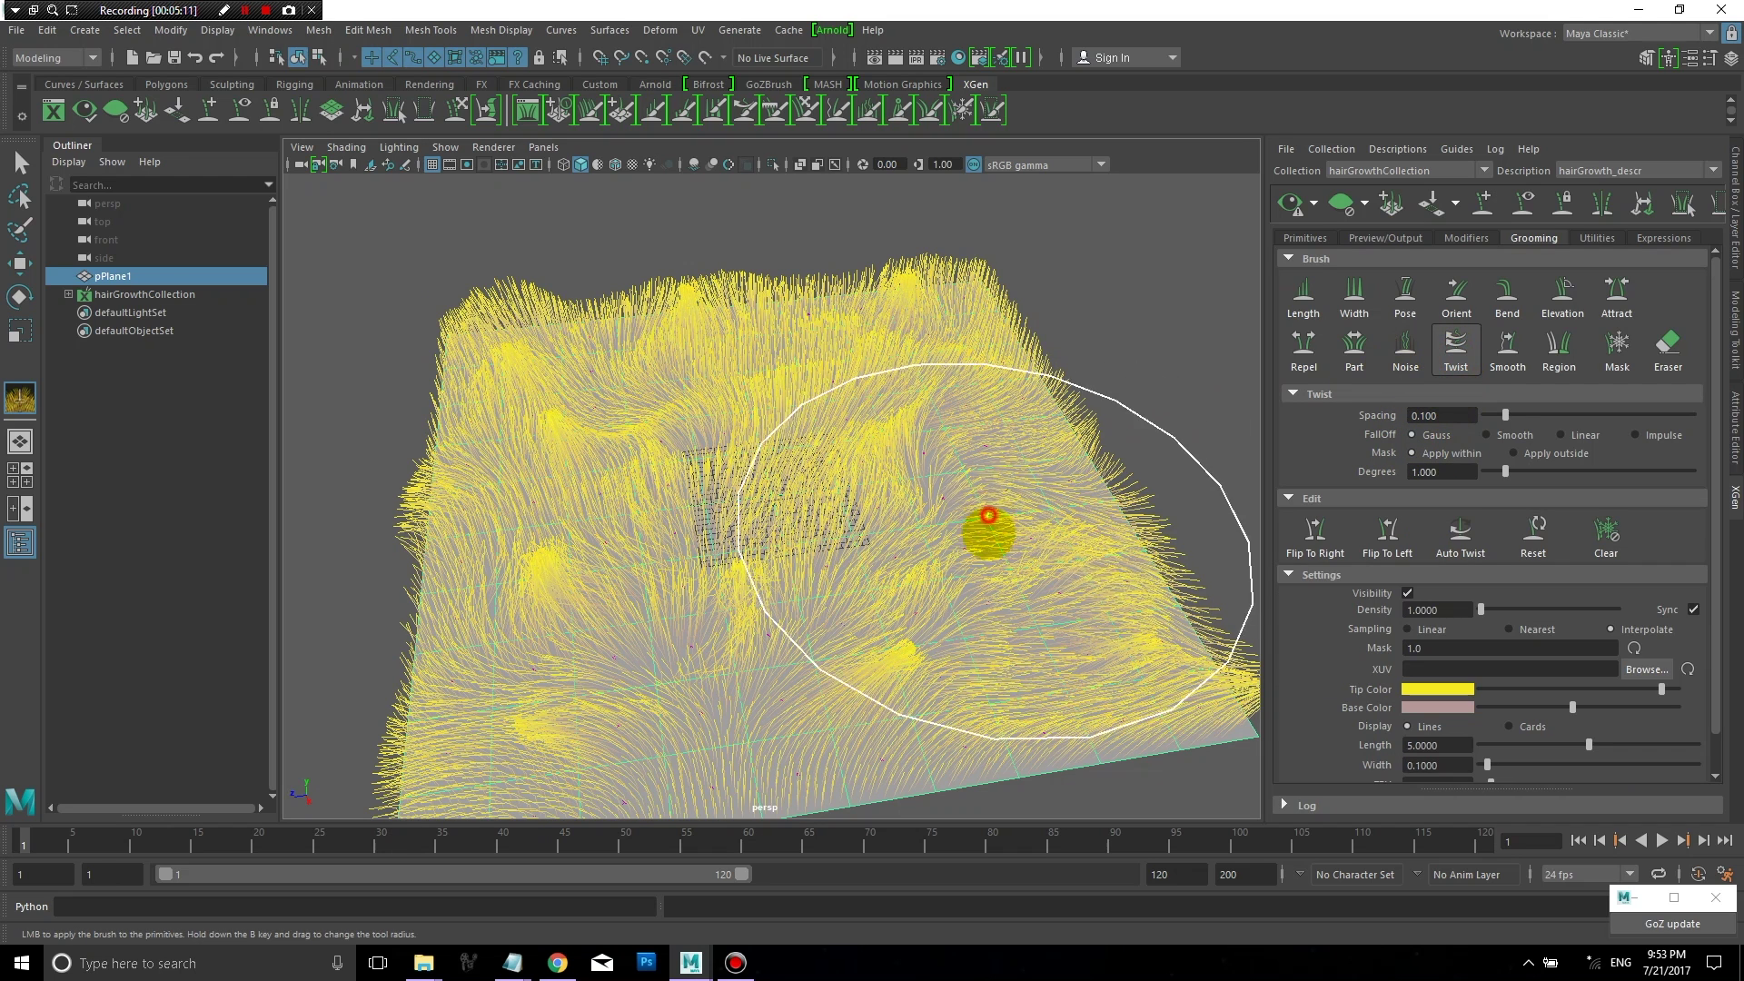
left_click(824, 528)
left_click(540, 534)
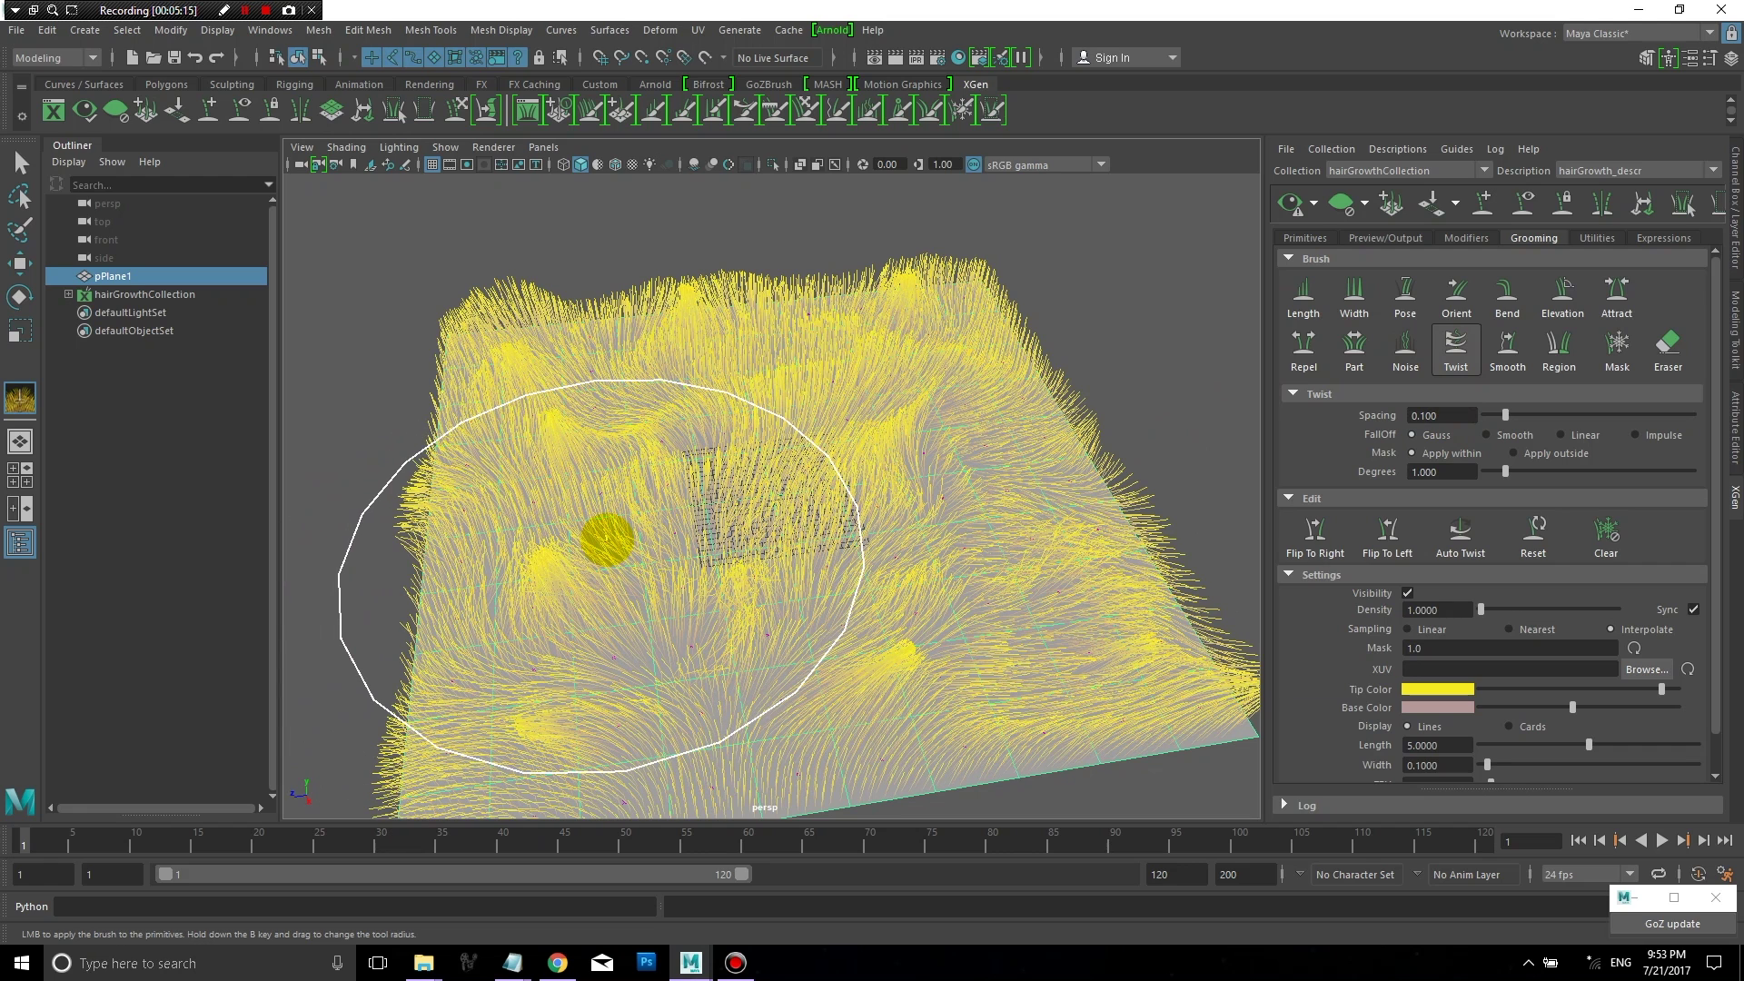
mouse_move(607, 539)
left_mouse_down()
mouse_move(460, 534)
mouse_move(444, 712)
mouse_move(494, 712)
left_mouse_up()
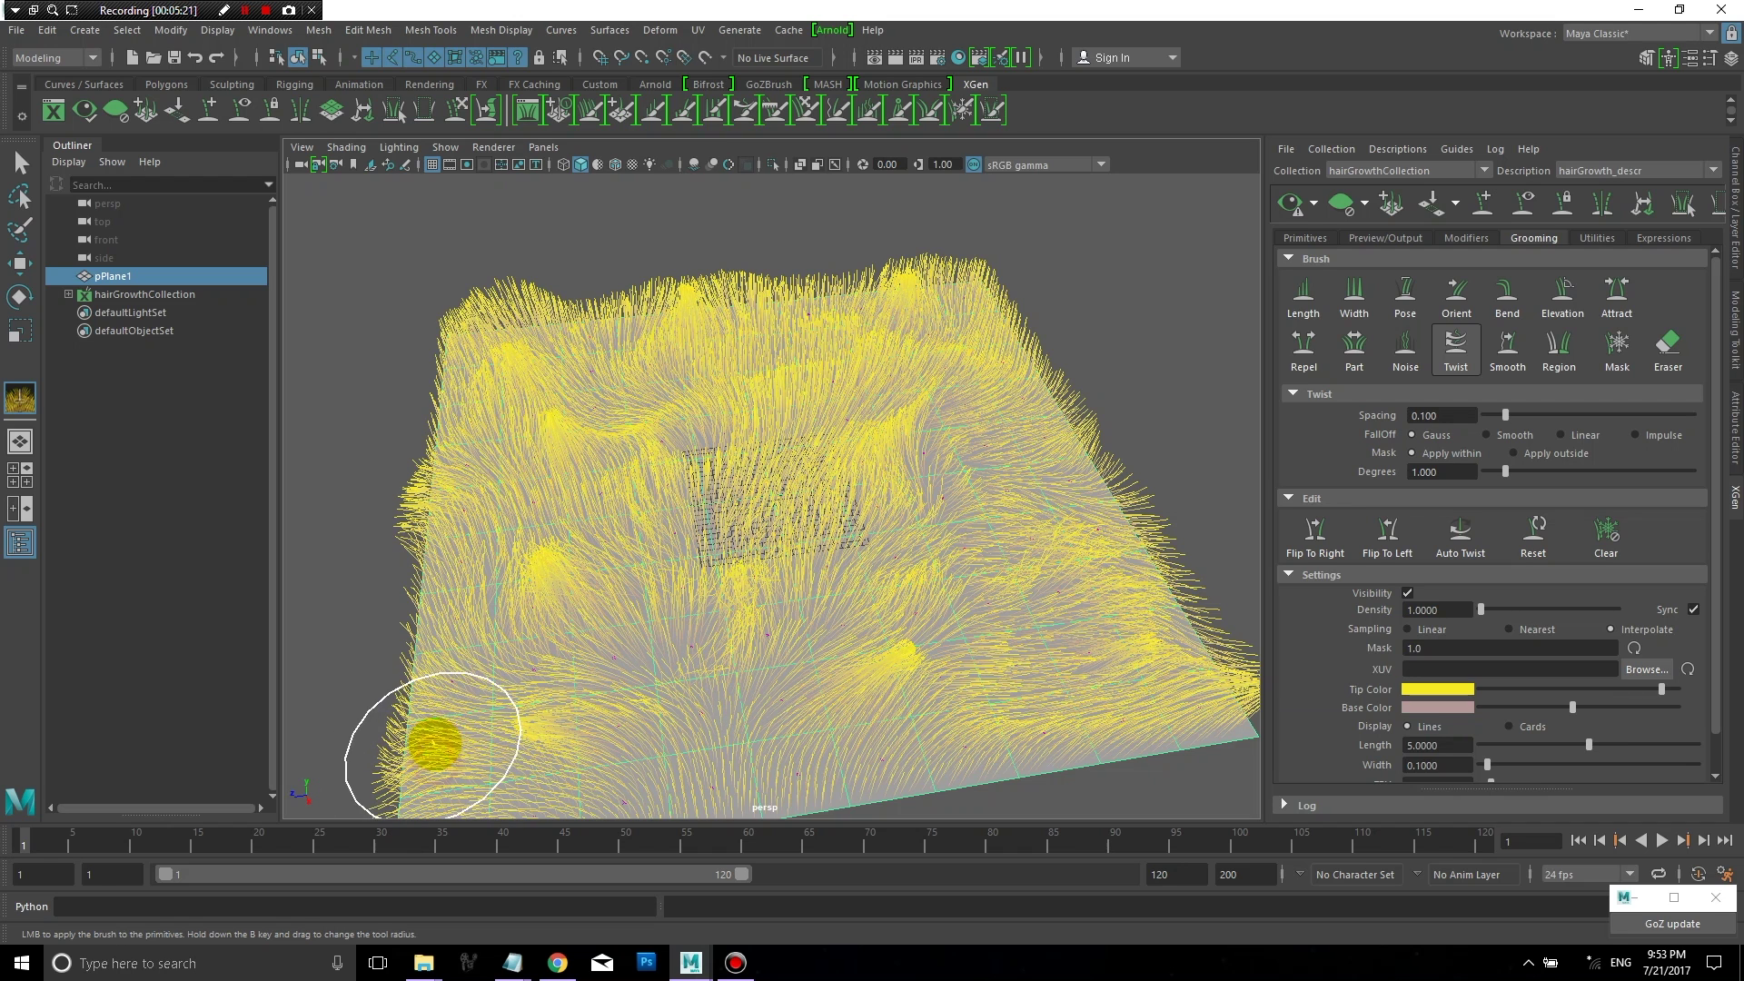
Step: Smooth the hairs near the plane's side edges with the Smooth brush and turn off the groom's visibility
left_click(1506, 349)
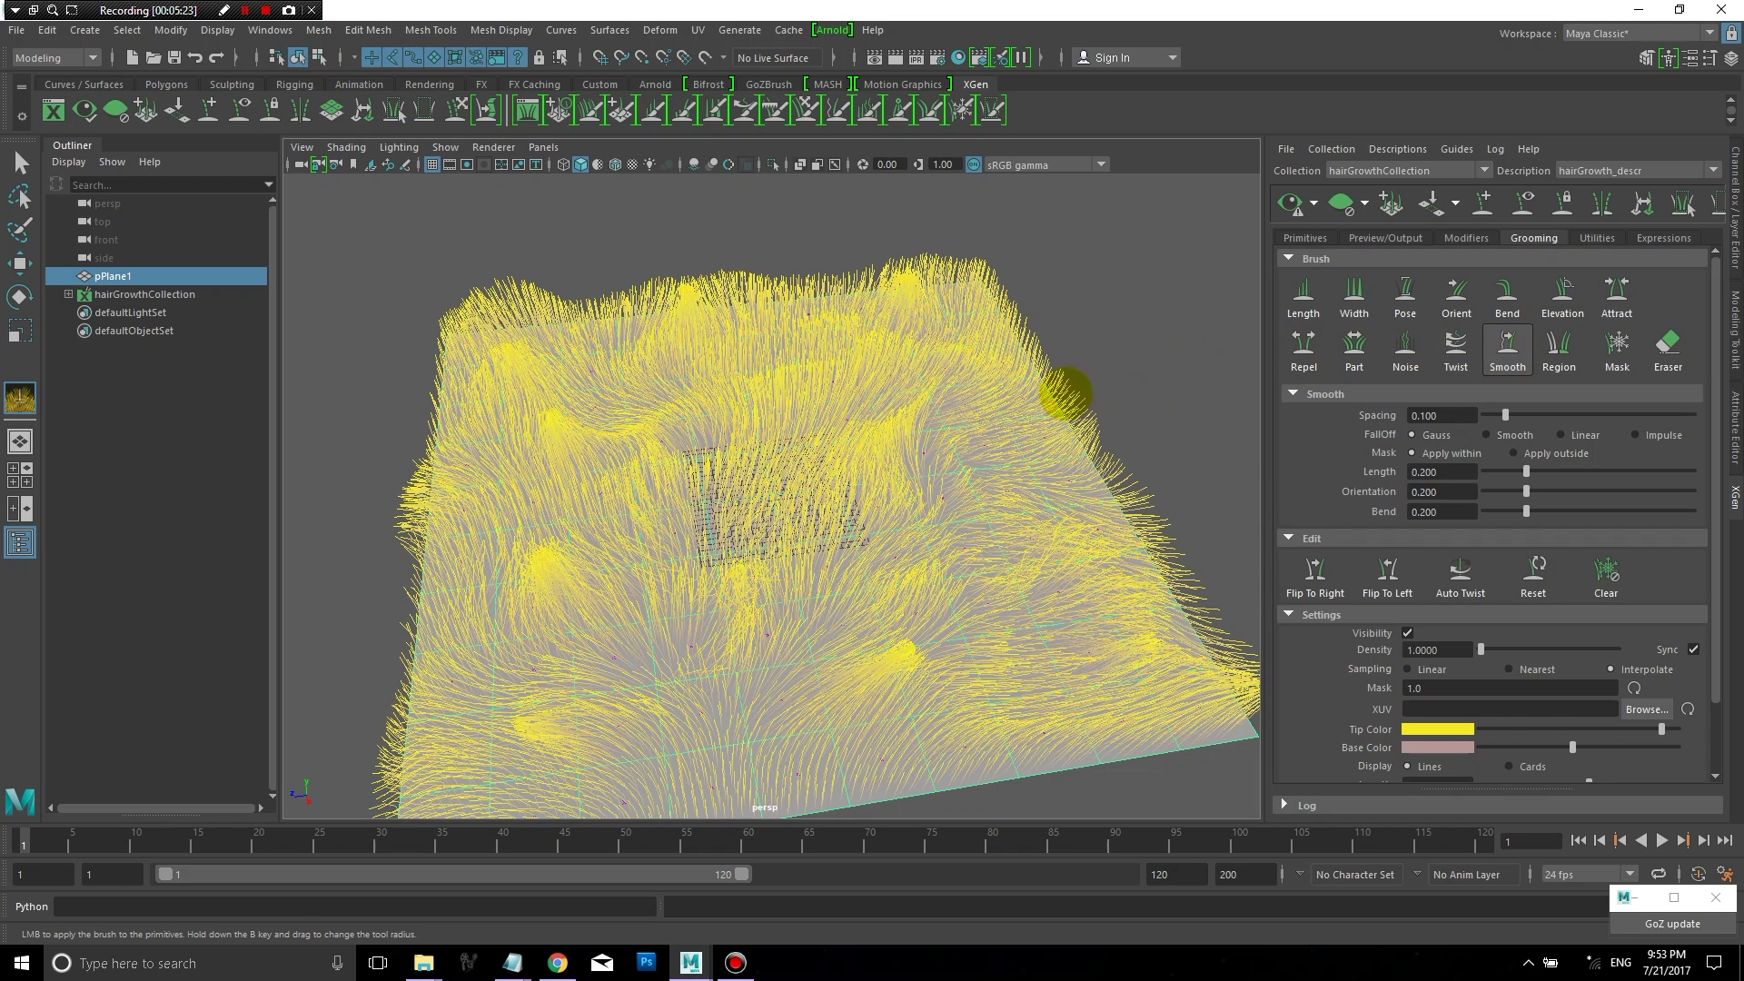
left_click_drag(478, 543, 449, 527)
left_click_drag(1067, 672, 1078, 666)
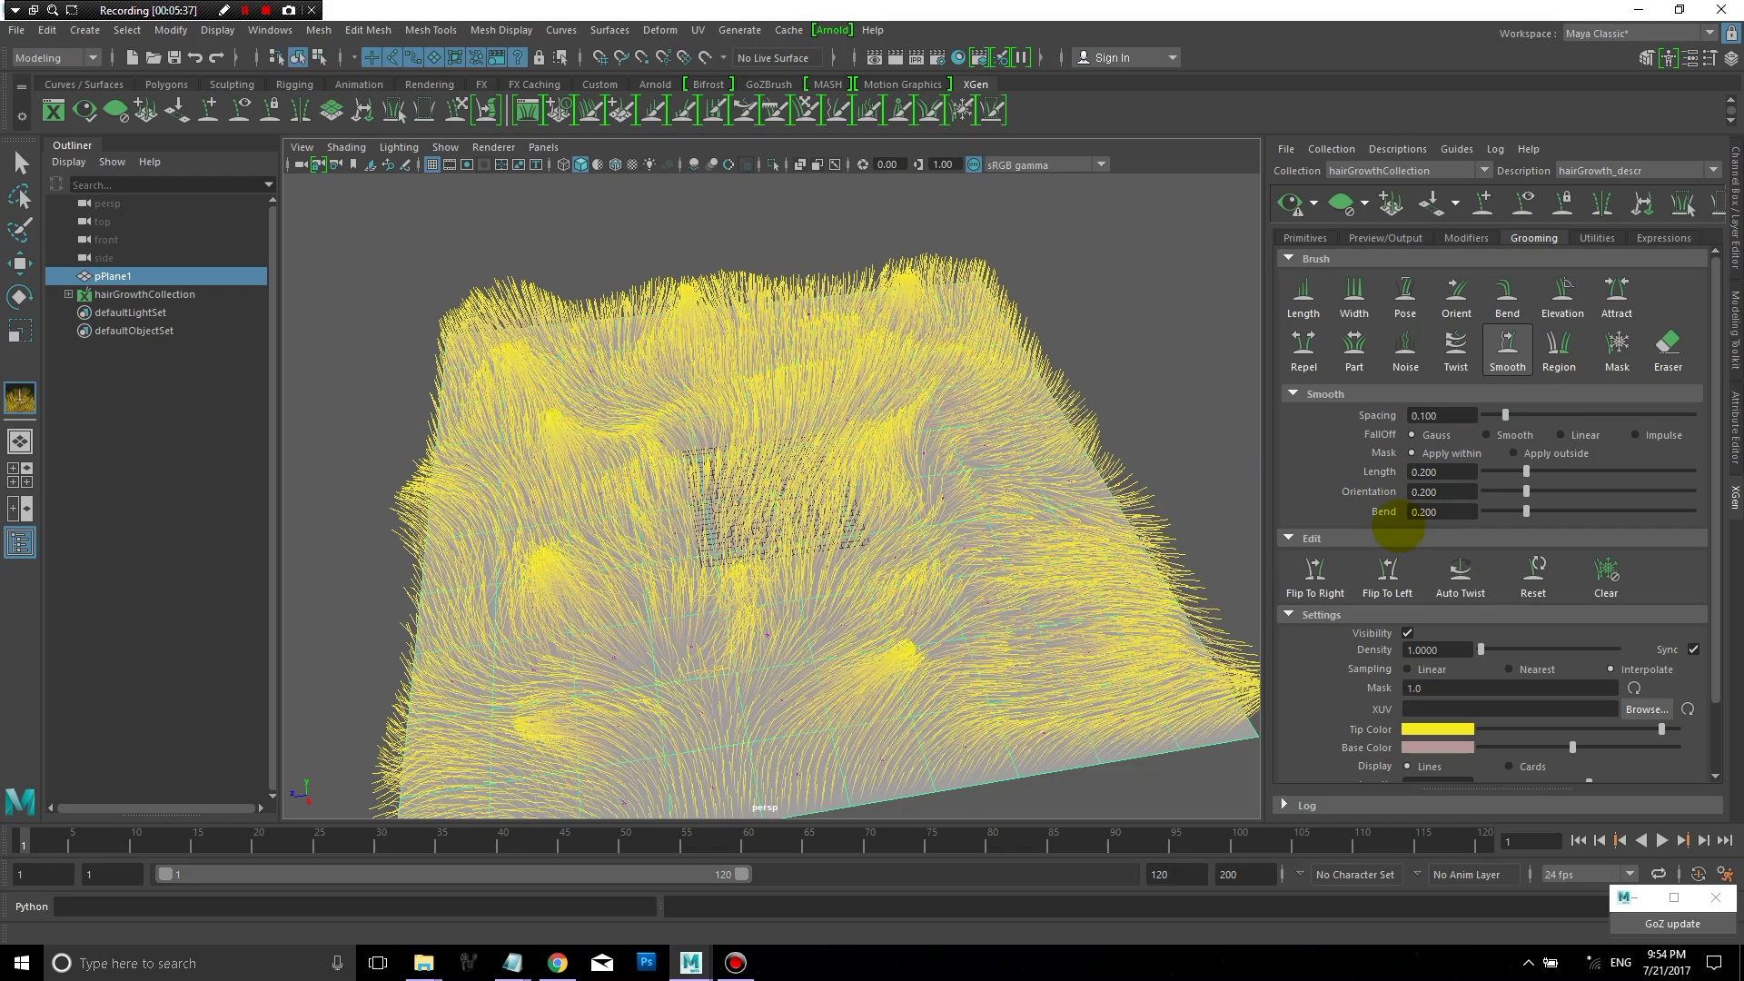
left_click_drag(1020, 603, 1027, 570, "alt")
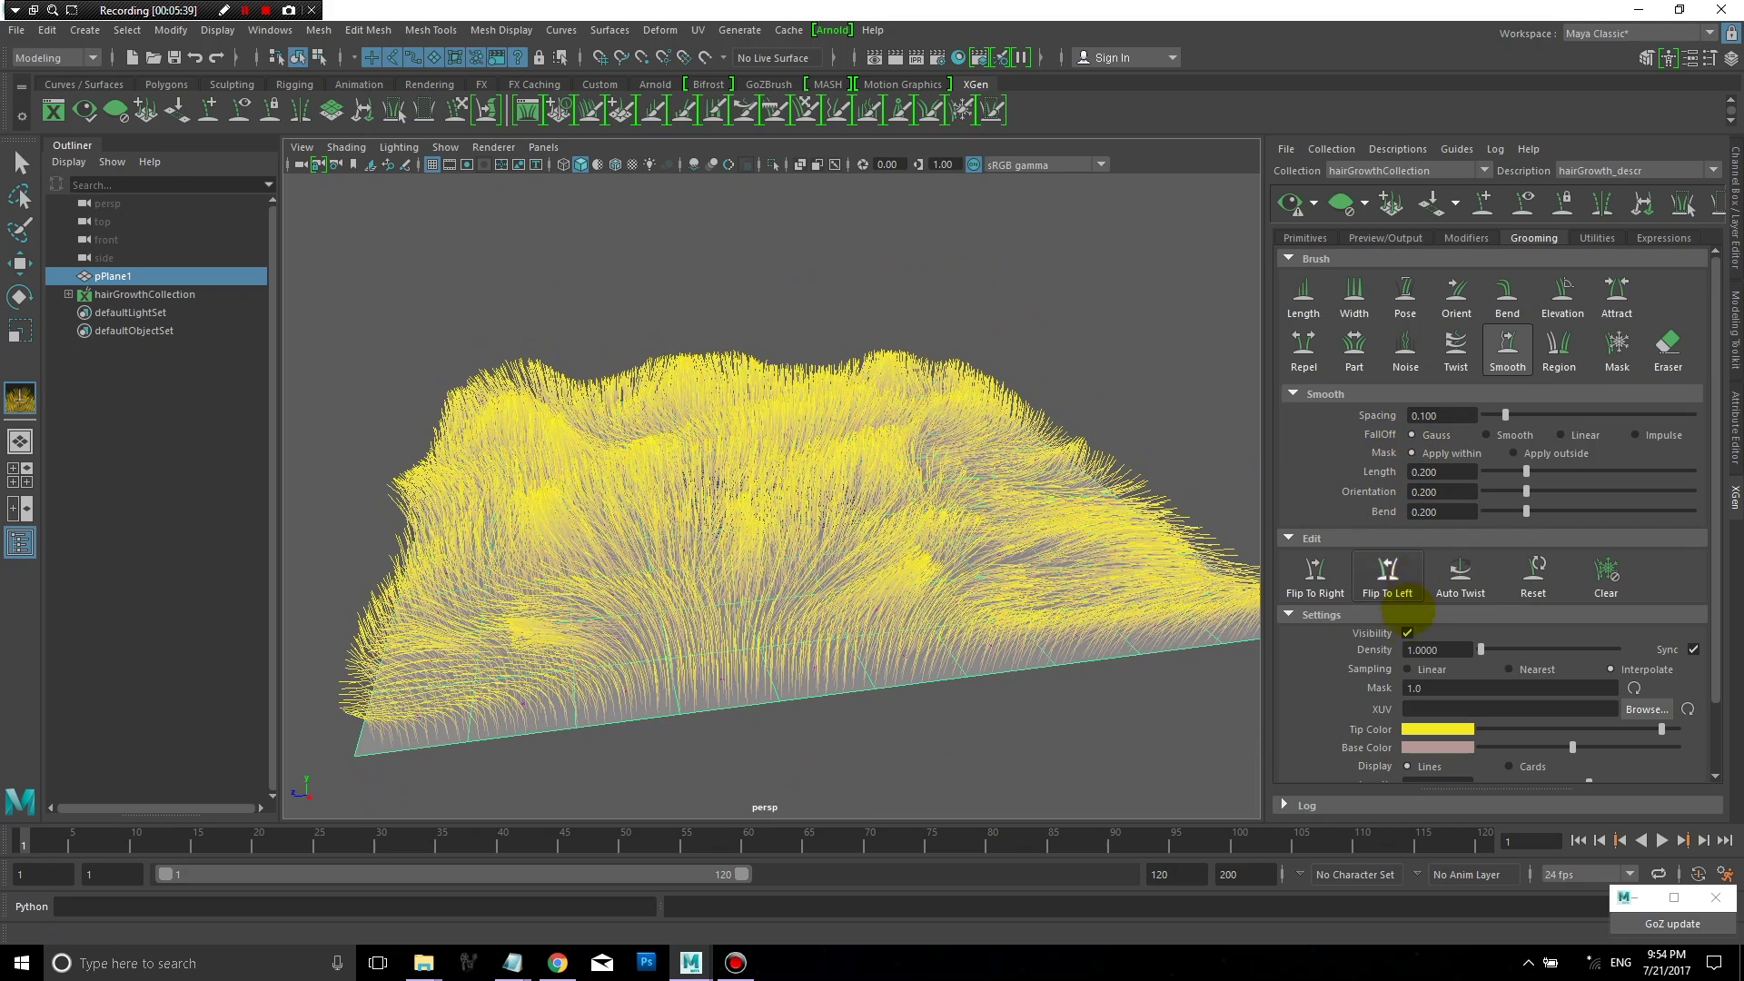
left_click(1406, 633)
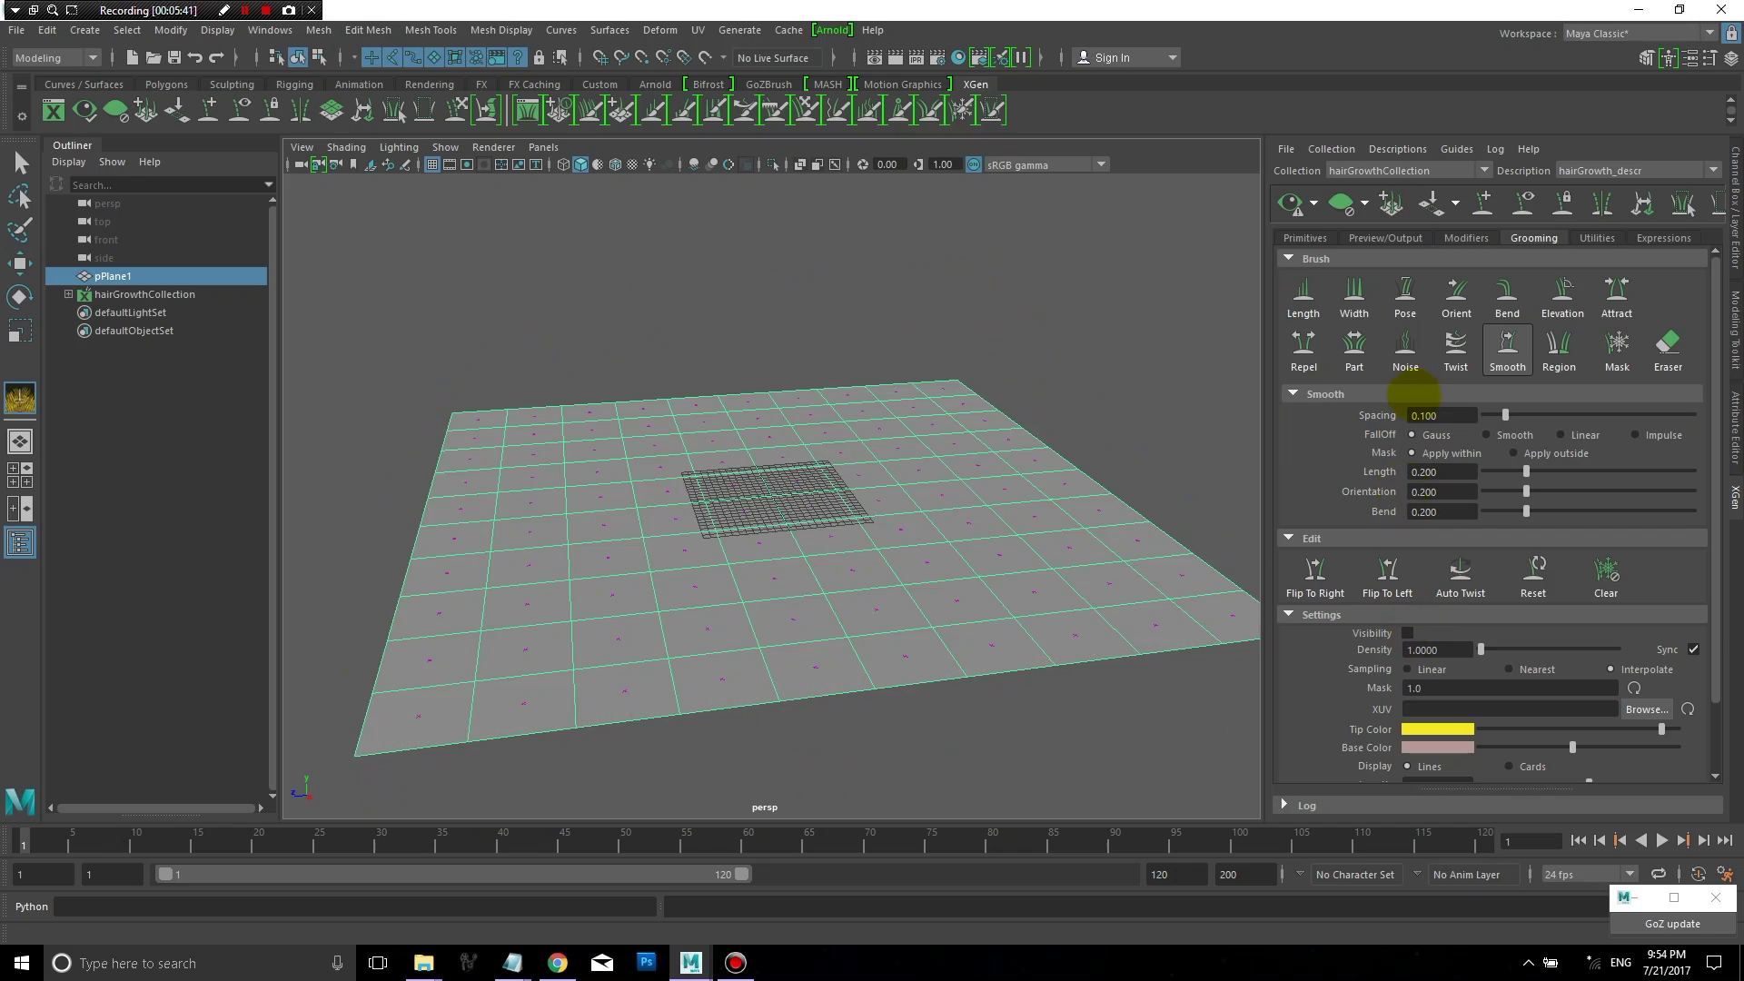
Step: Generate the XGen preview of the groomed hair, clear and regenerate it, and examine the hair from several angles
left_click(1289, 204)
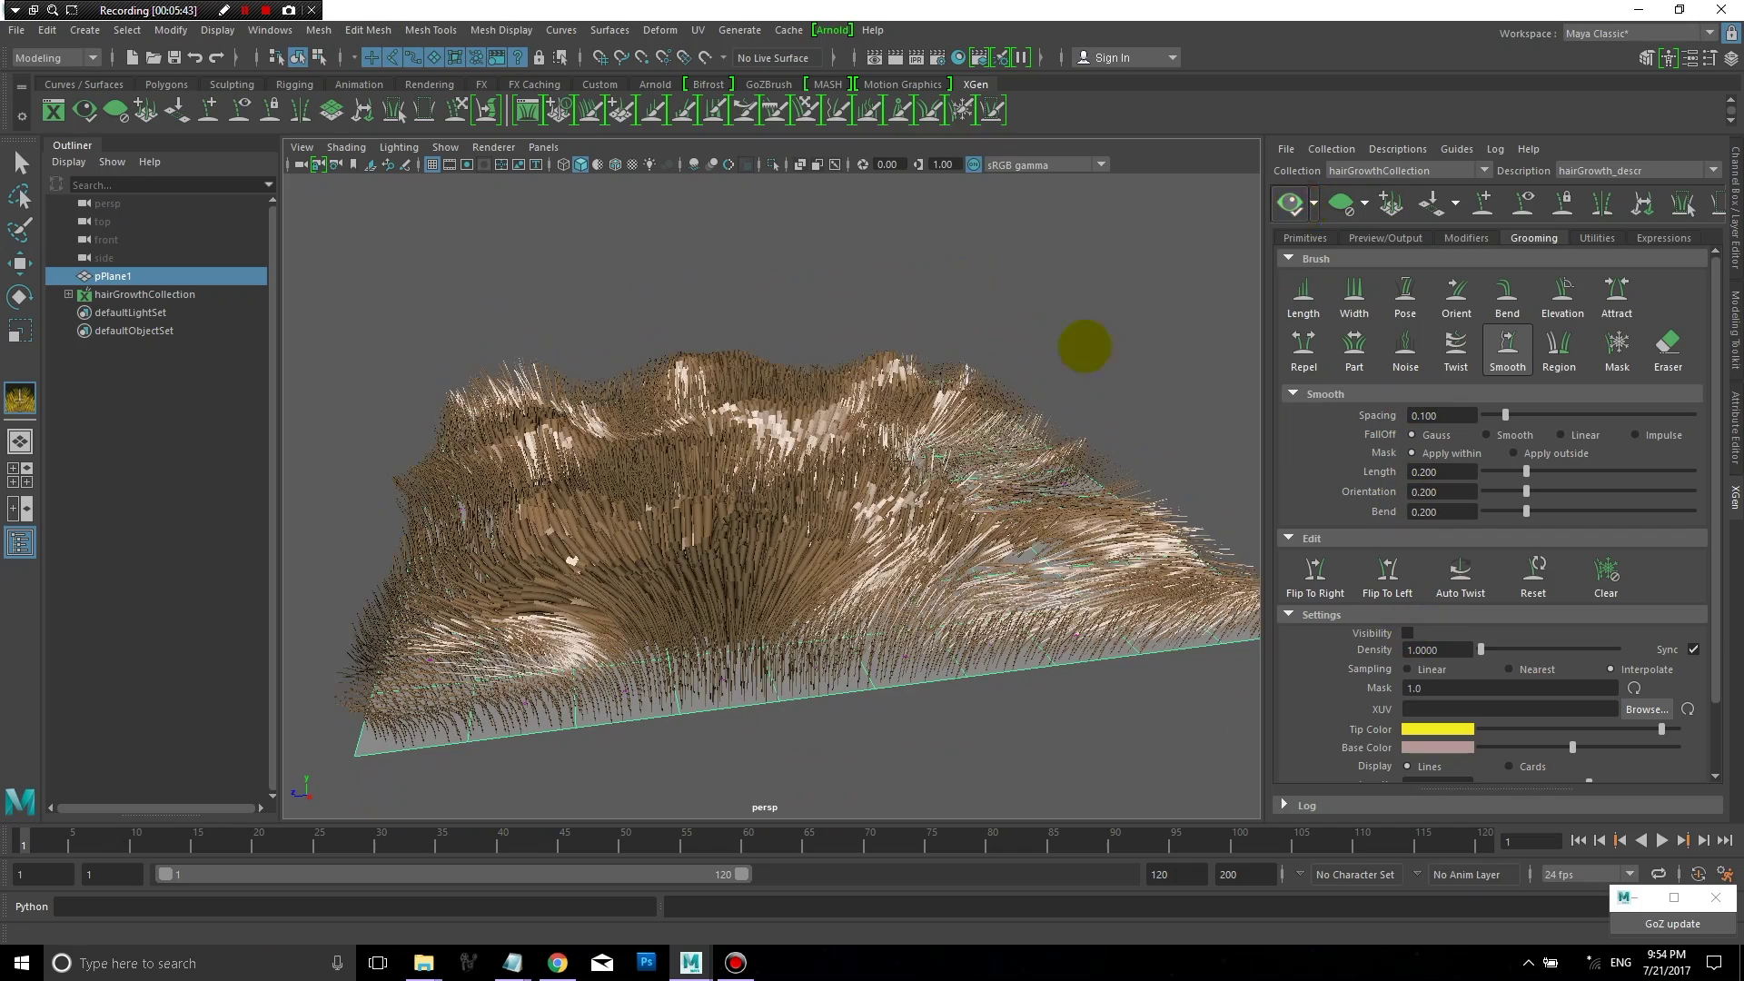
left_click_drag(876, 475, 963, 458, "alt")
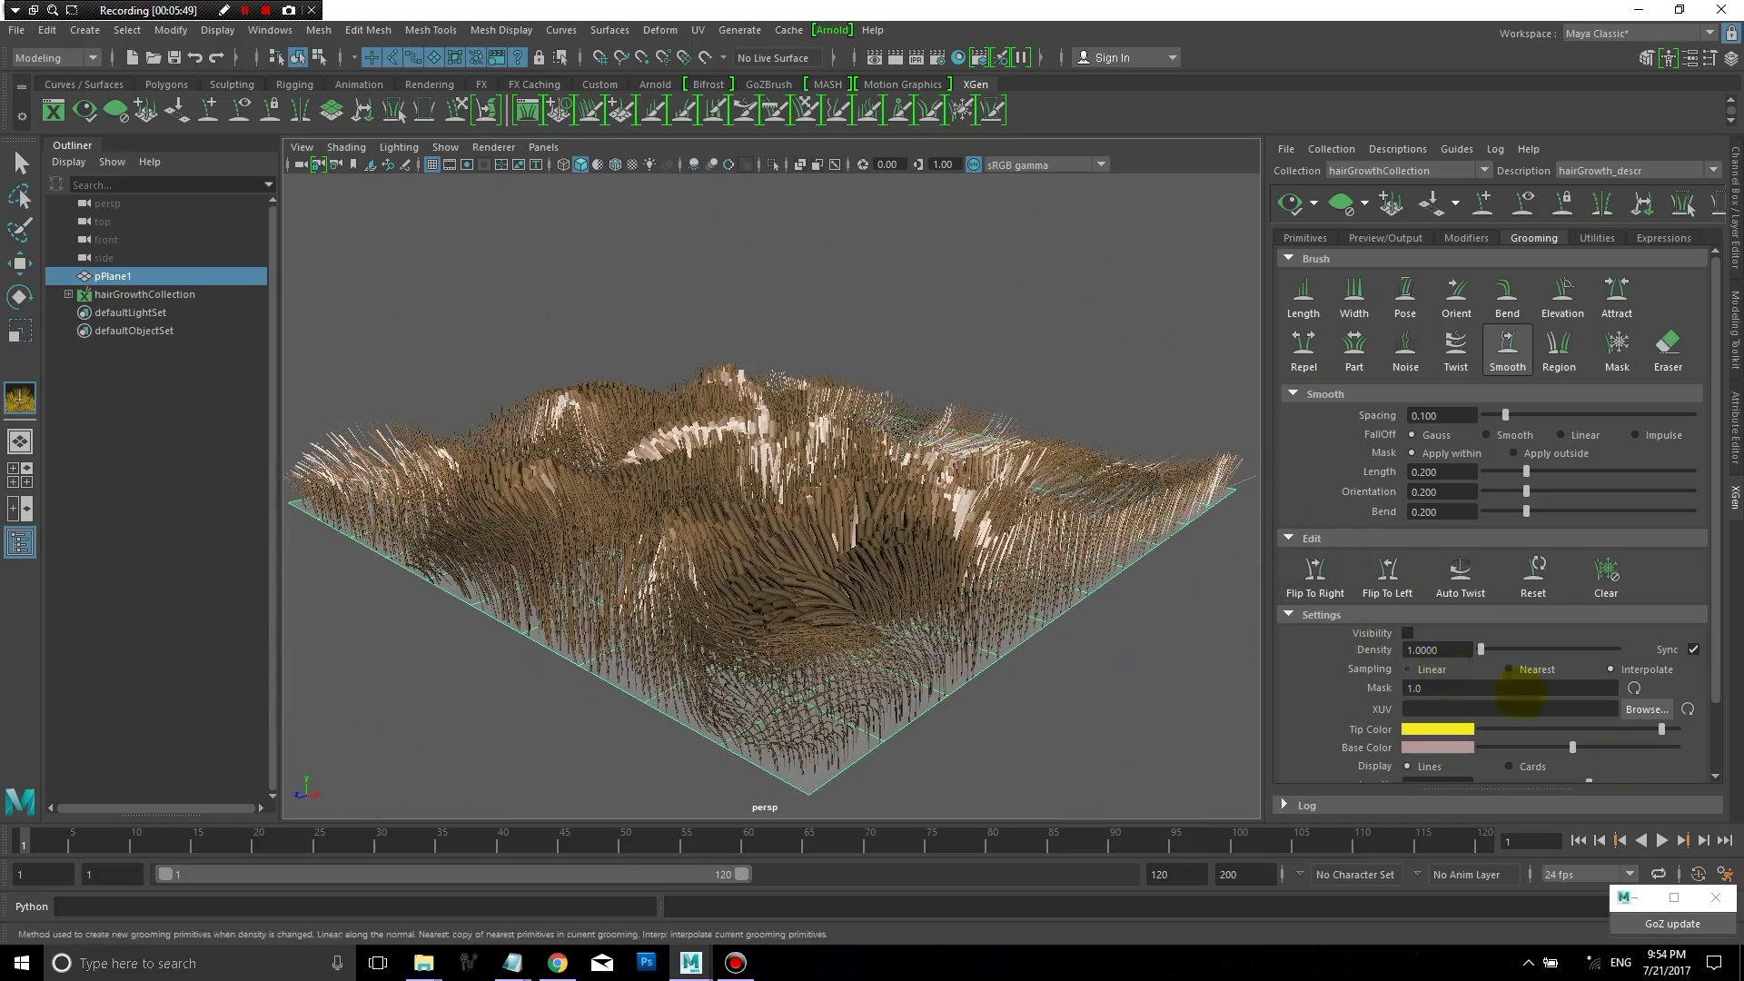
left_click_drag(1711, 575, 1715, 645)
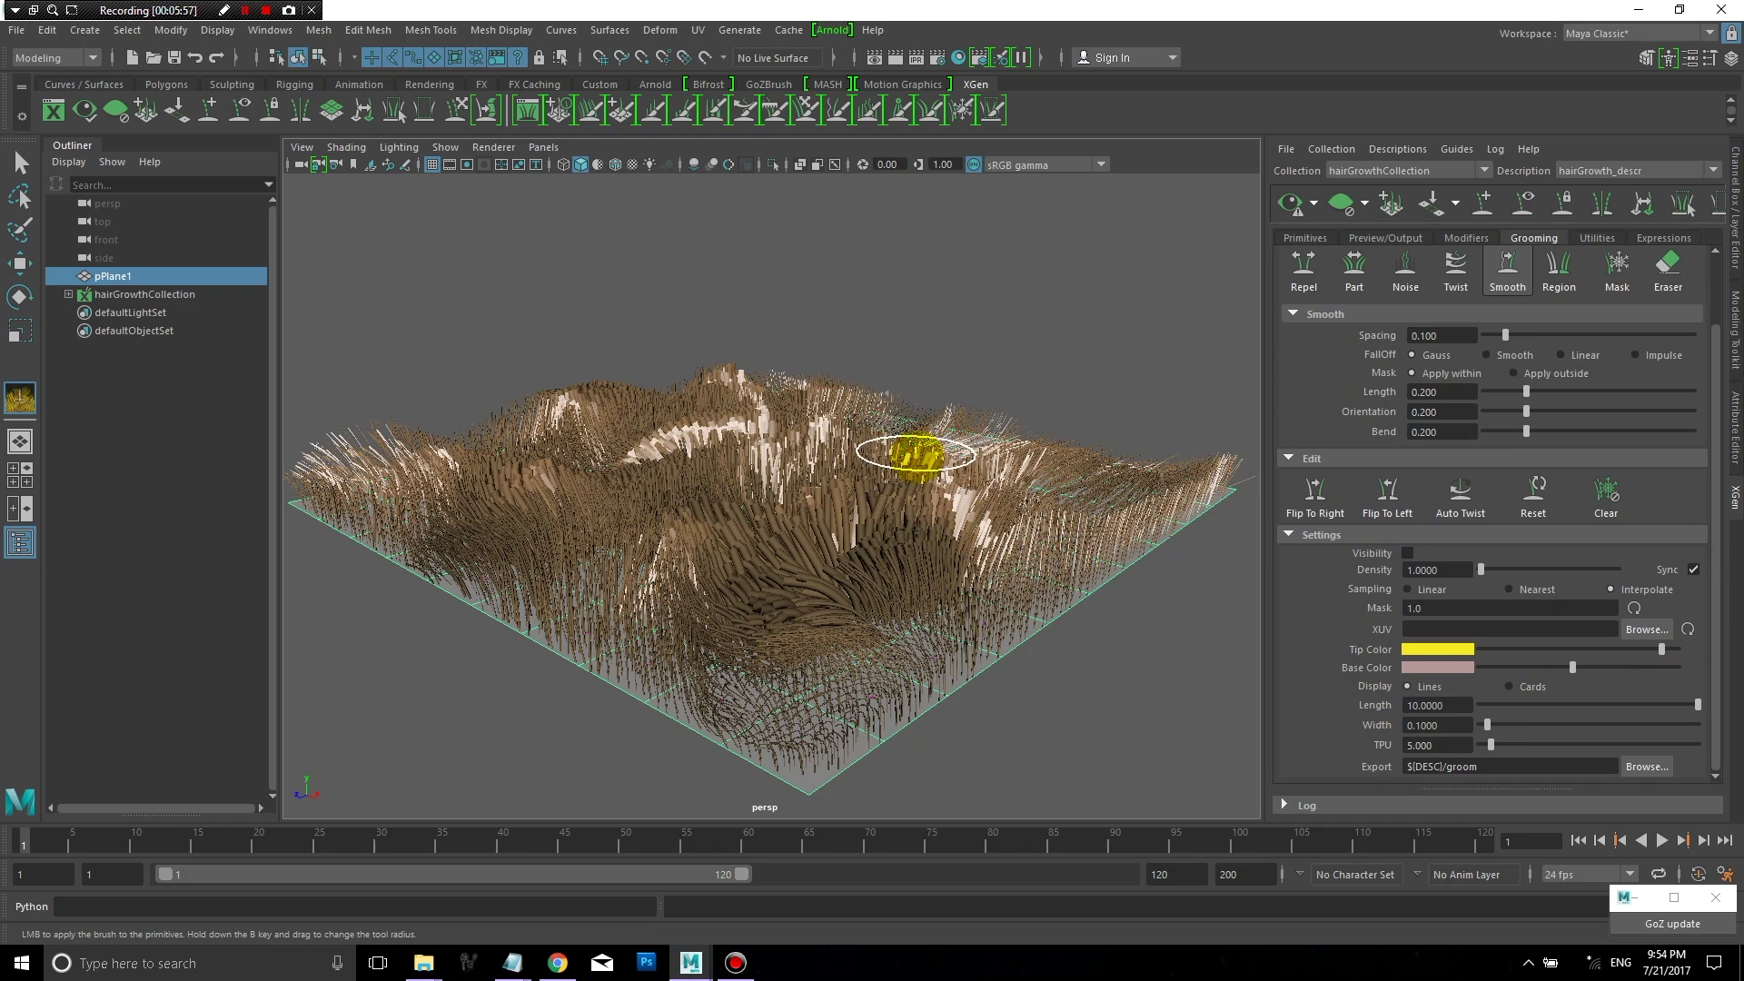
left_click_drag(916, 454, 1258, 229, "alt")
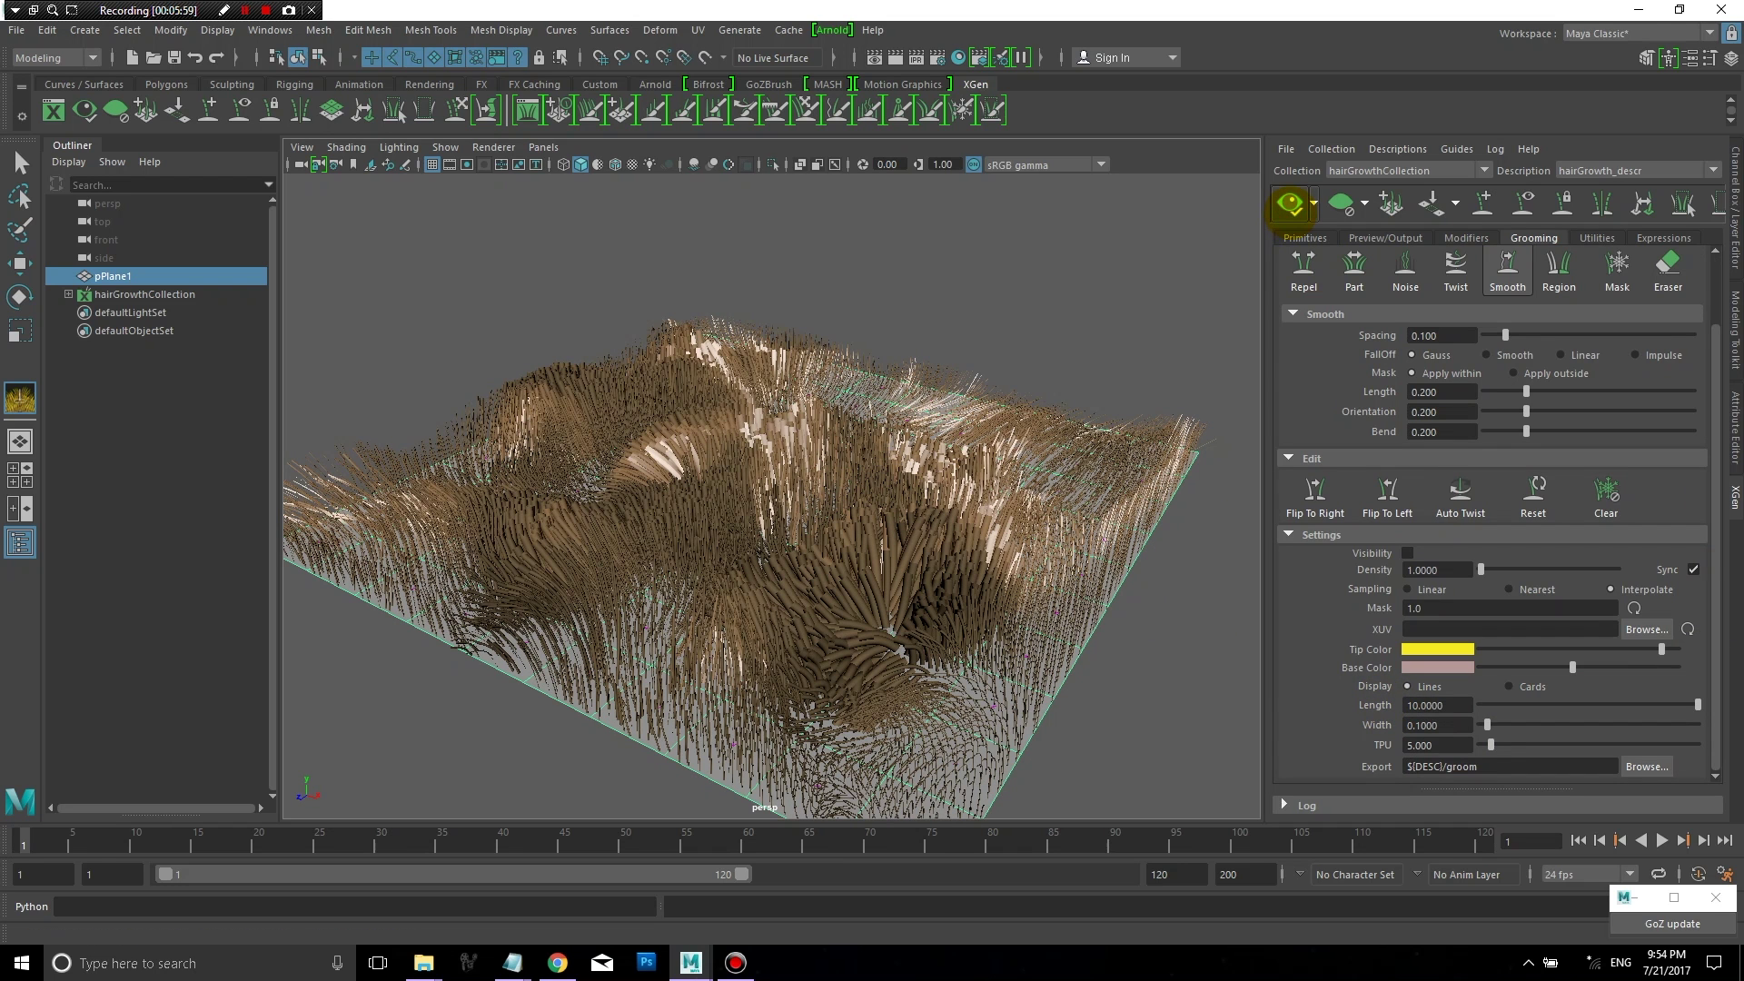
left_click(1340, 203)
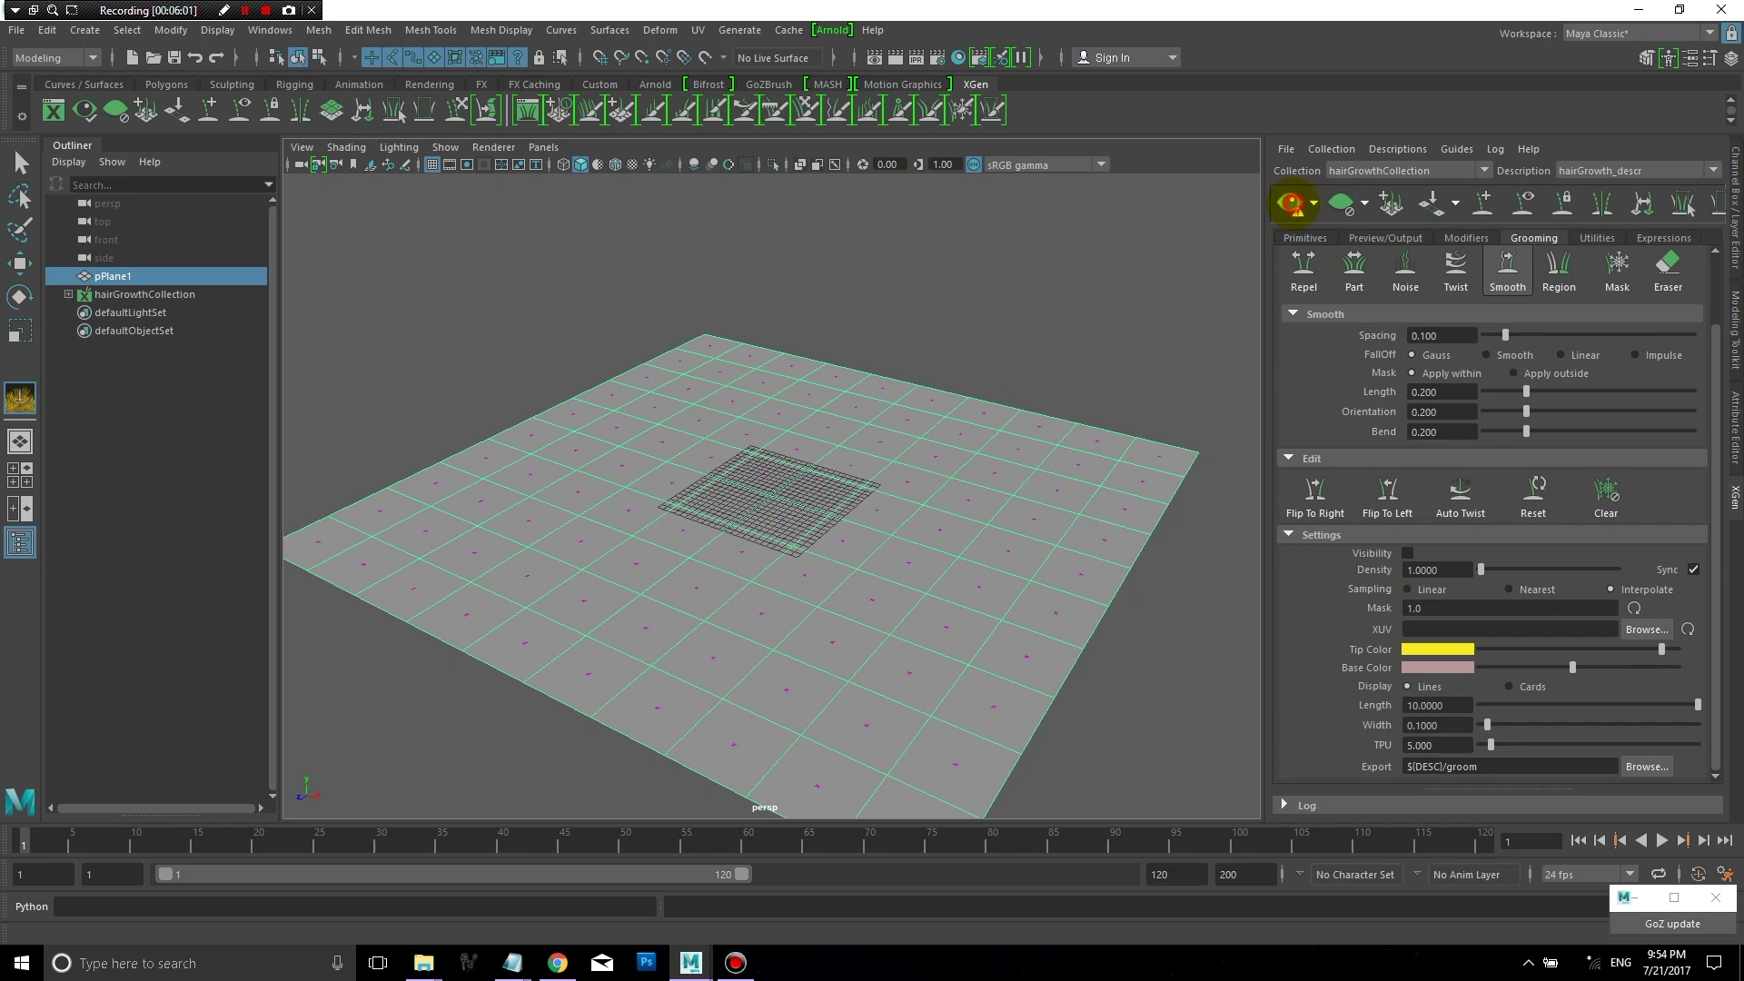
left_click(1290, 204)
left_click_drag(1051, 509, 1249, 554, "alt")
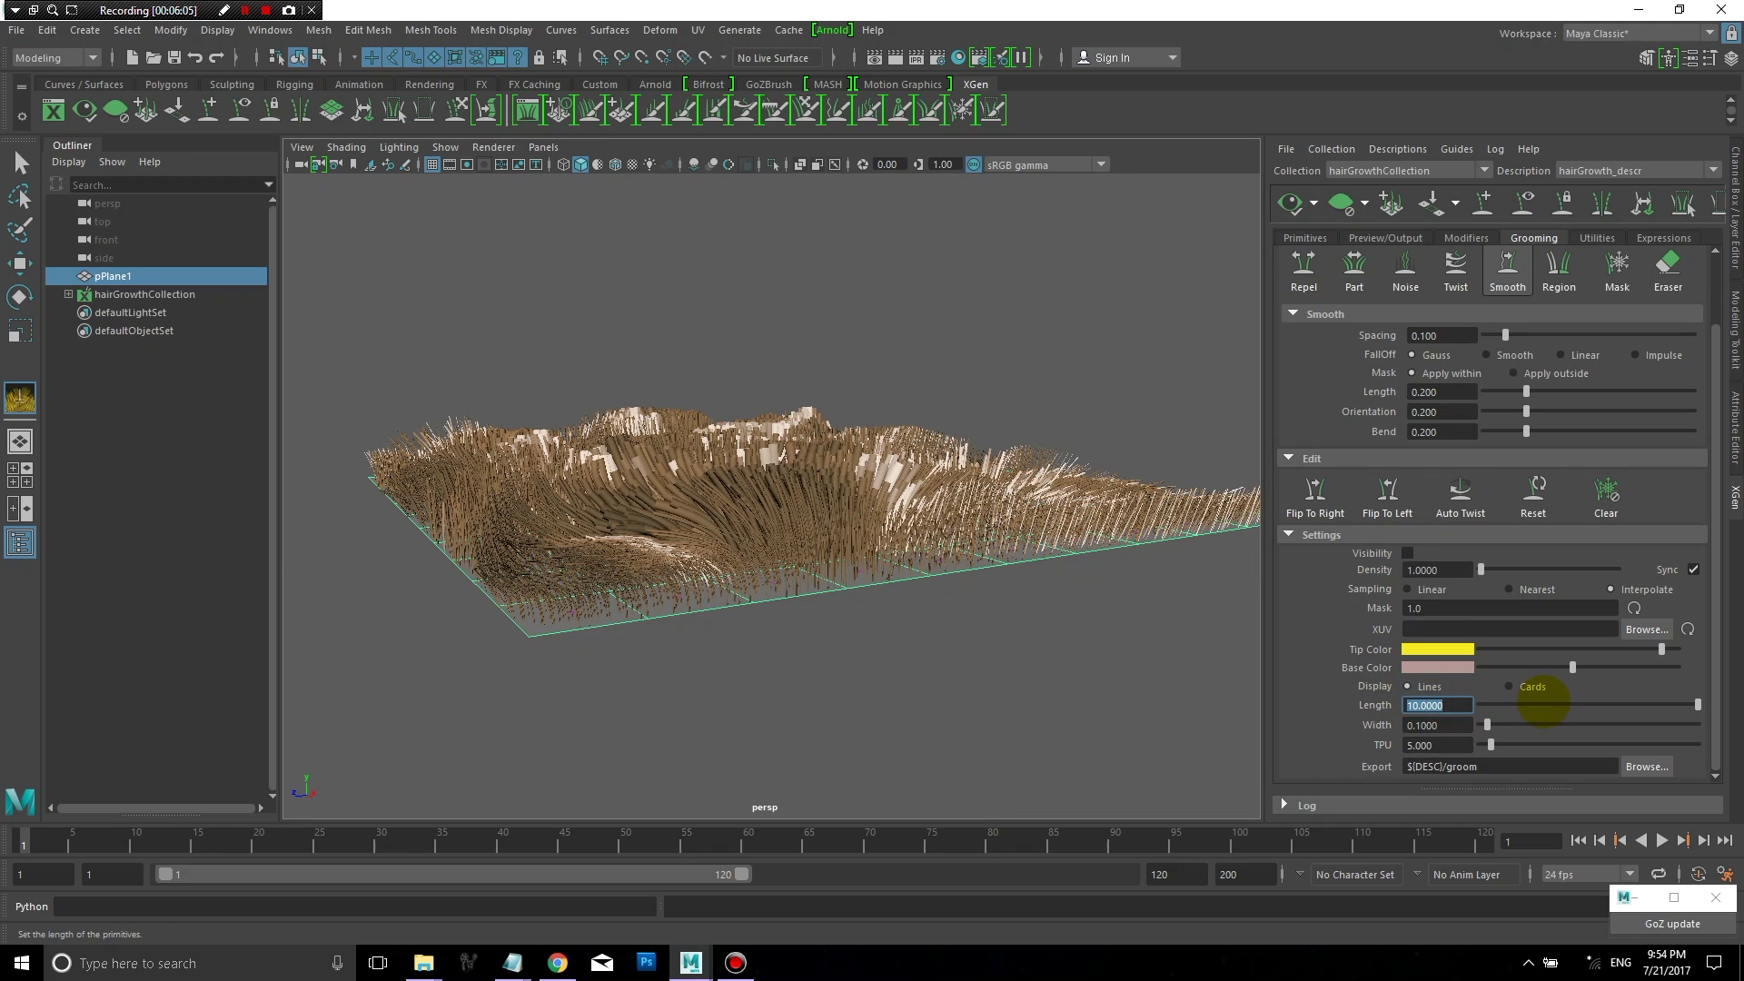
left_click_drag(1056, 471, 1044, 513, "alt")
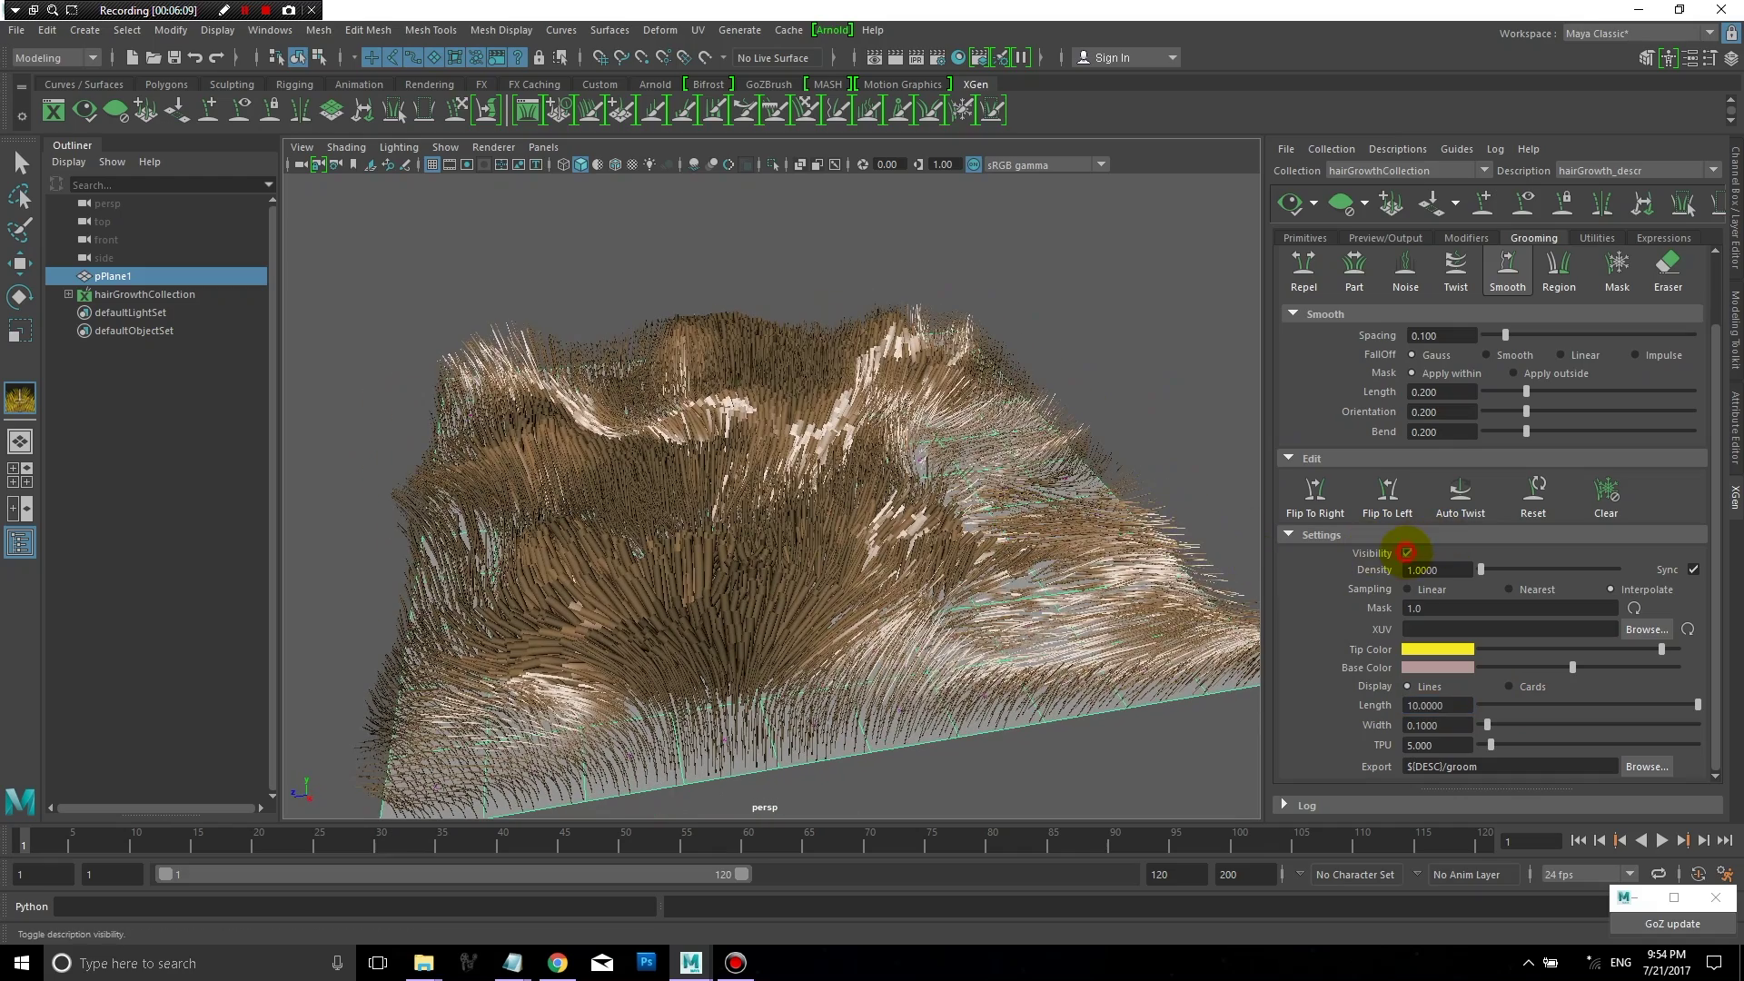
Step: Turn the groom's visibility back on and clear the XGen preview so only the groom hairs are displayed
left_click(1407, 552)
left_click_drag(1025, 573, 1035, 536, "alt")
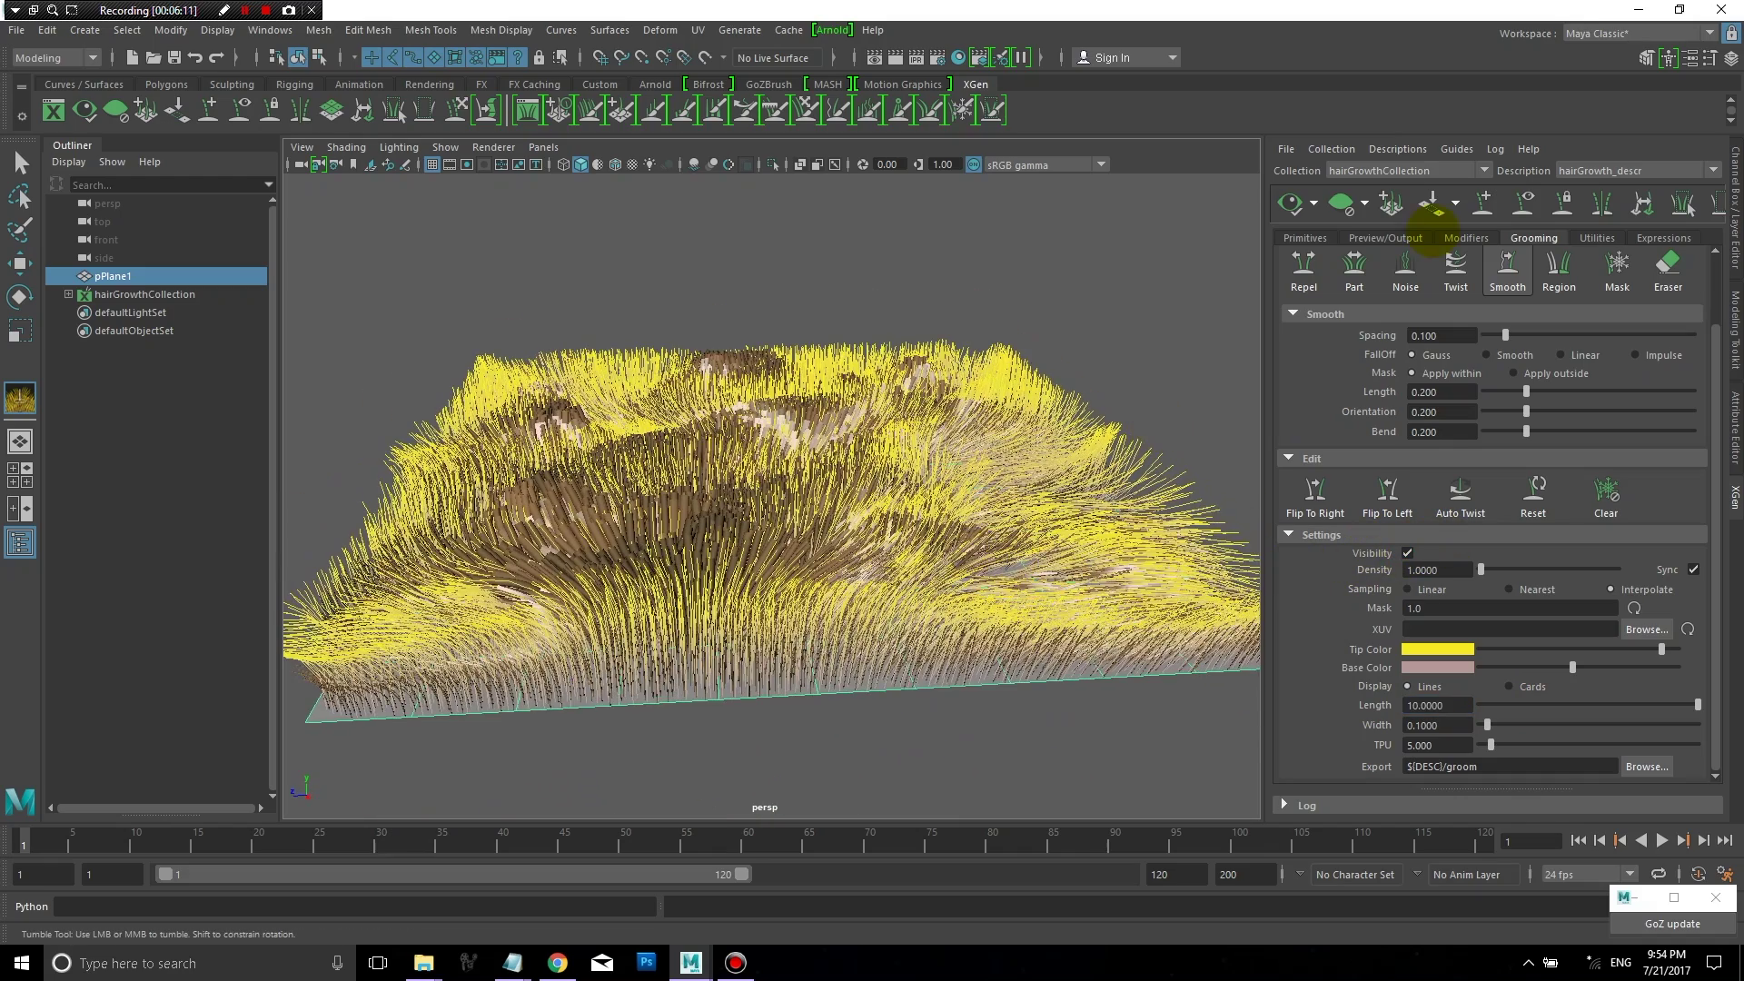
left_click(1341, 203)
left_click_drag(864, 564, 1020, 572, "alt")
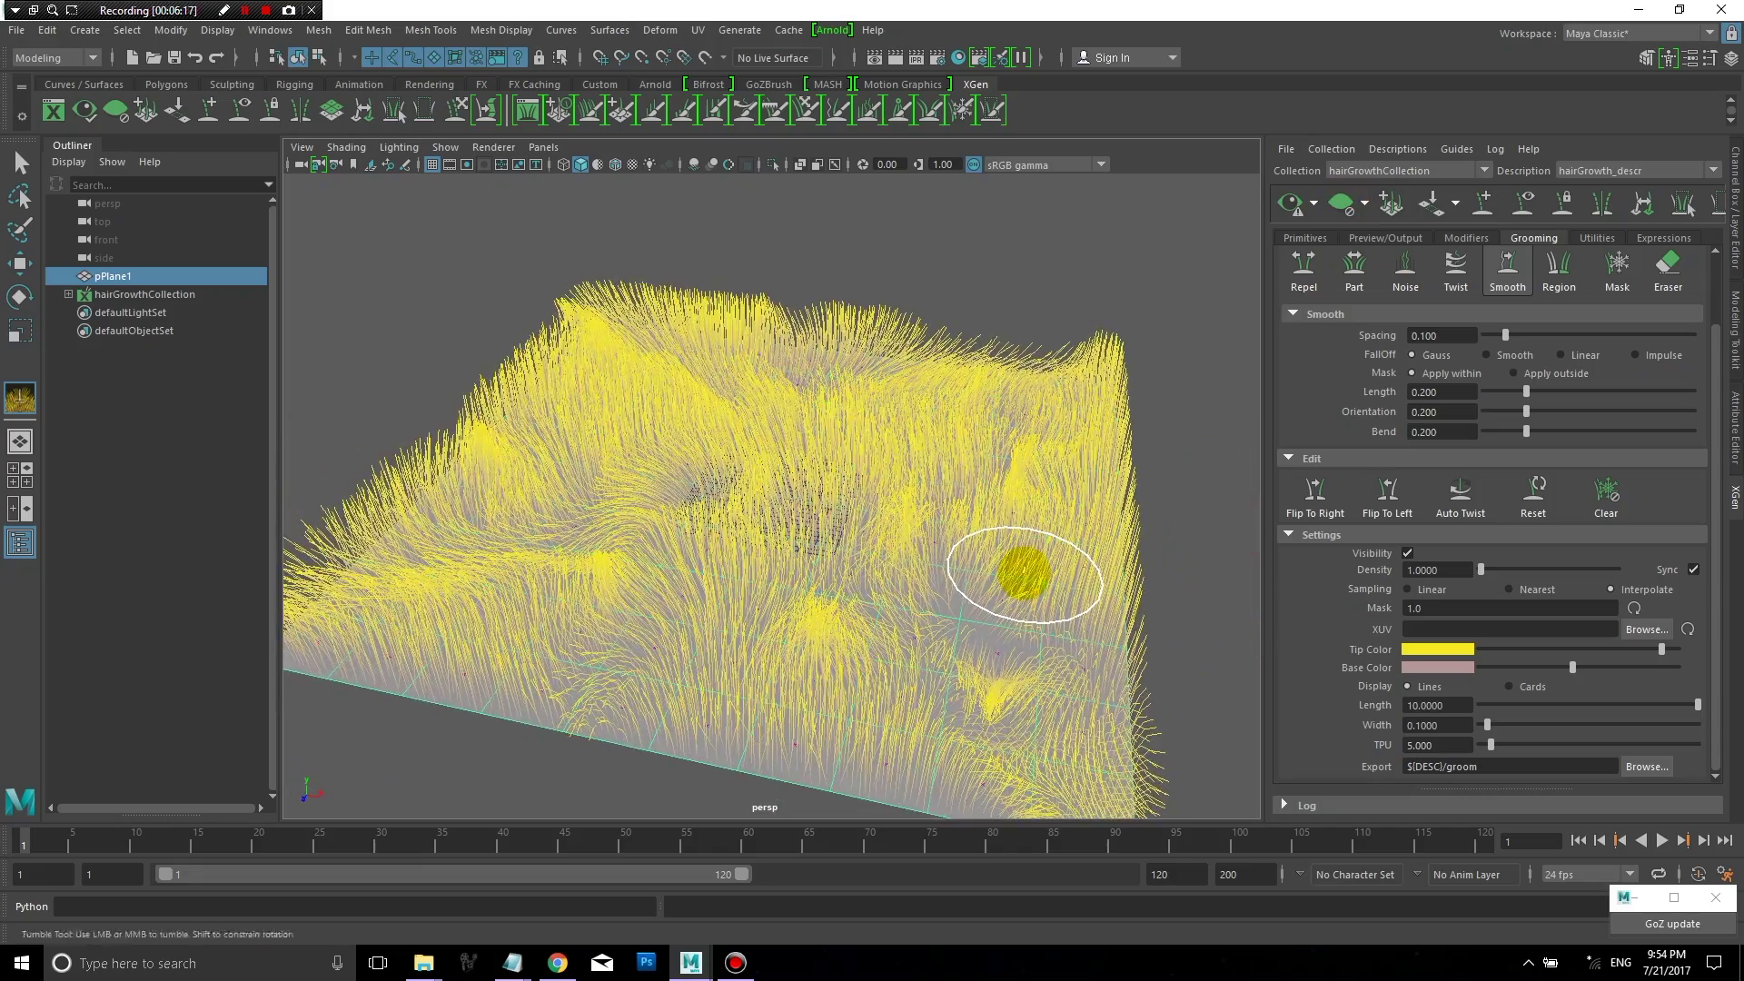
right_click_drag(1020, 572, 995, 461, "alt")
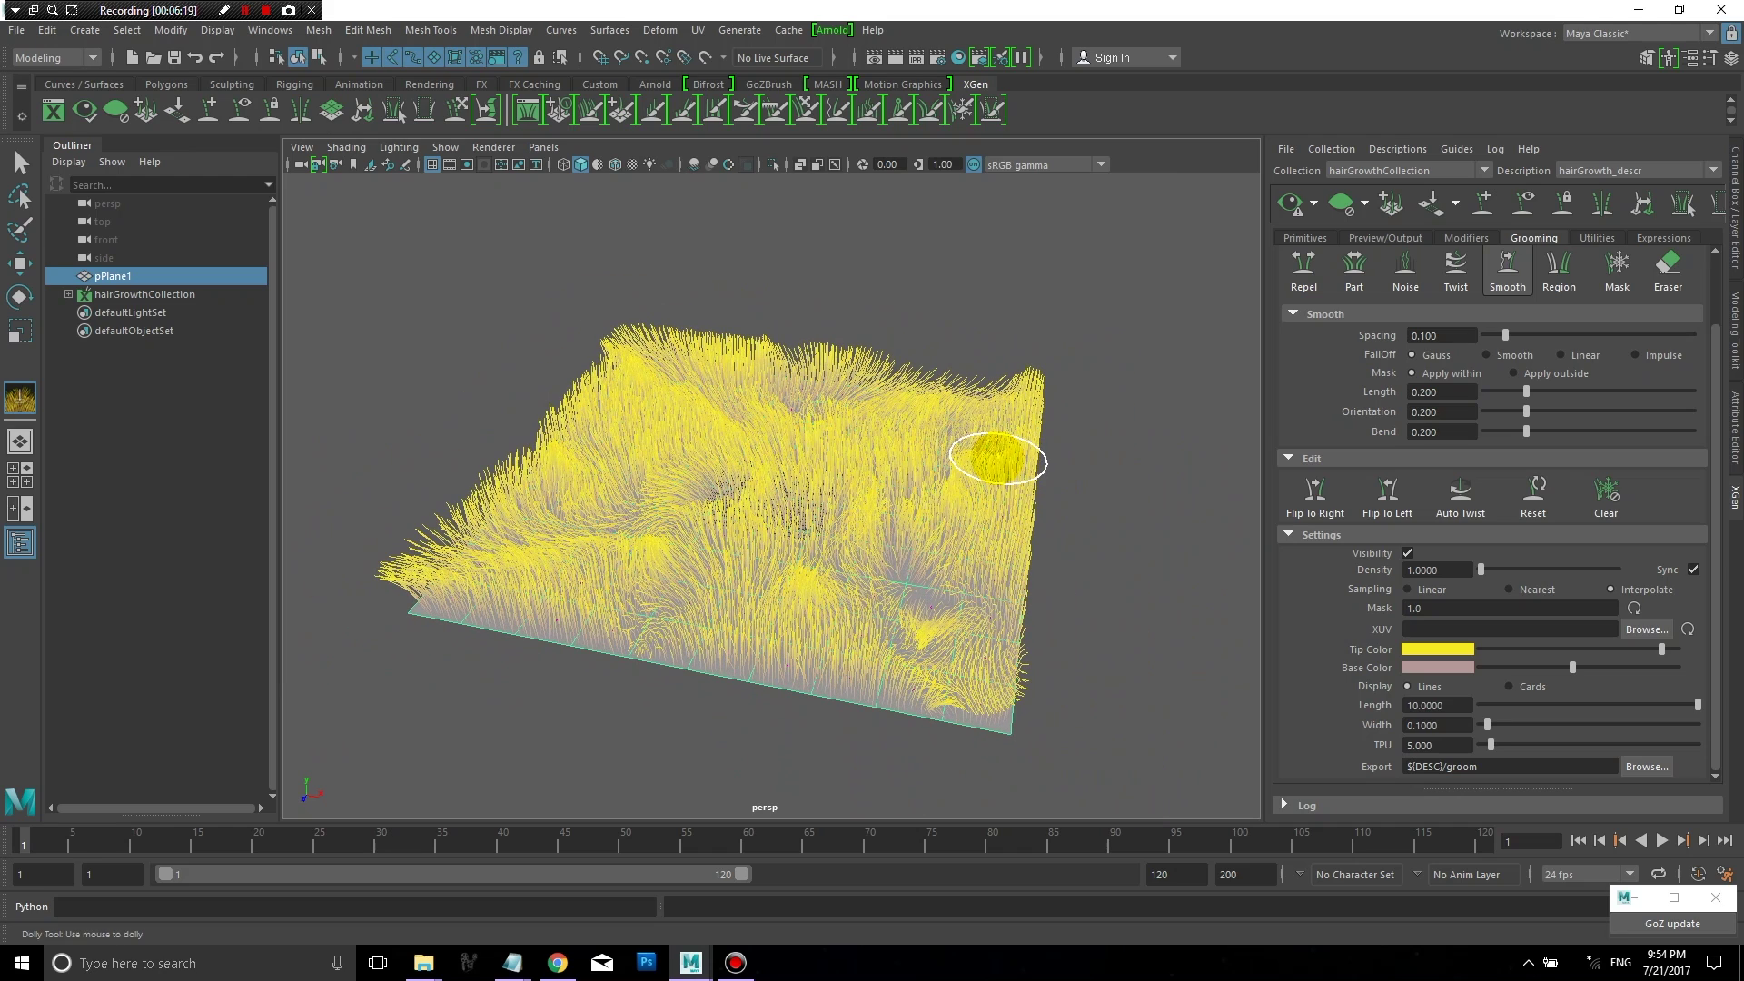
Step: Start saving the scene, go up to the project's scenes folder, and create and open a new folder named test
left_click(19, 30)
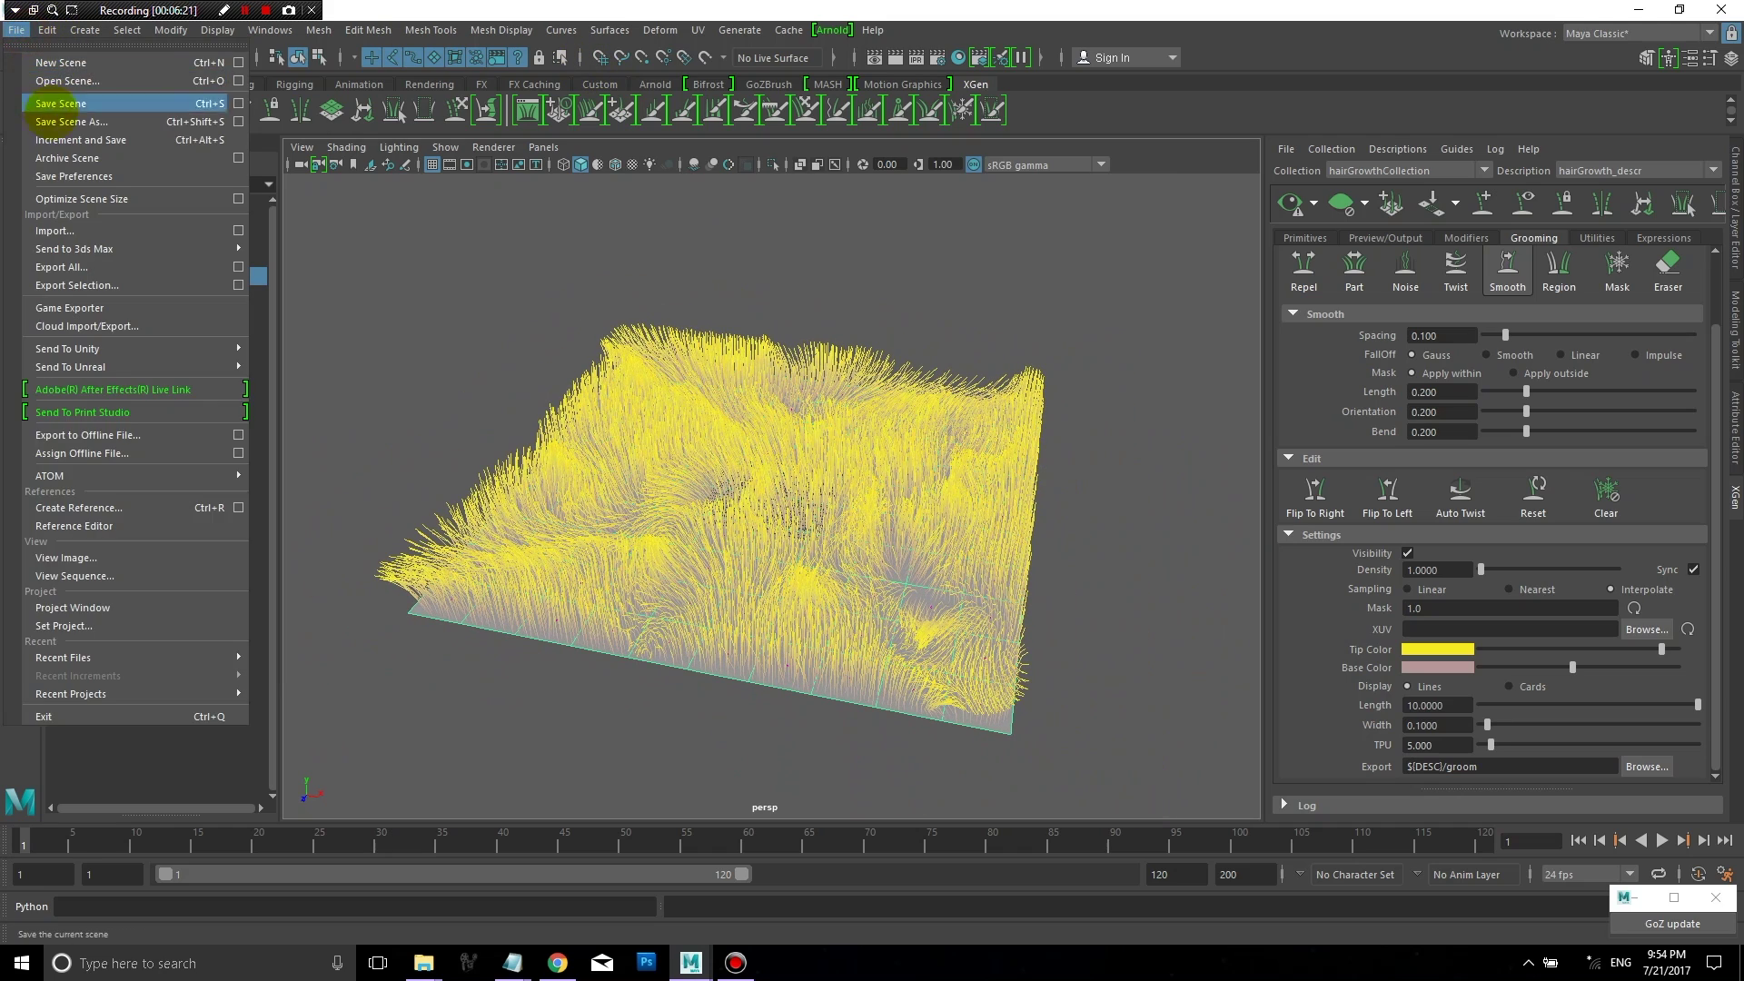
left_click(53, 111)
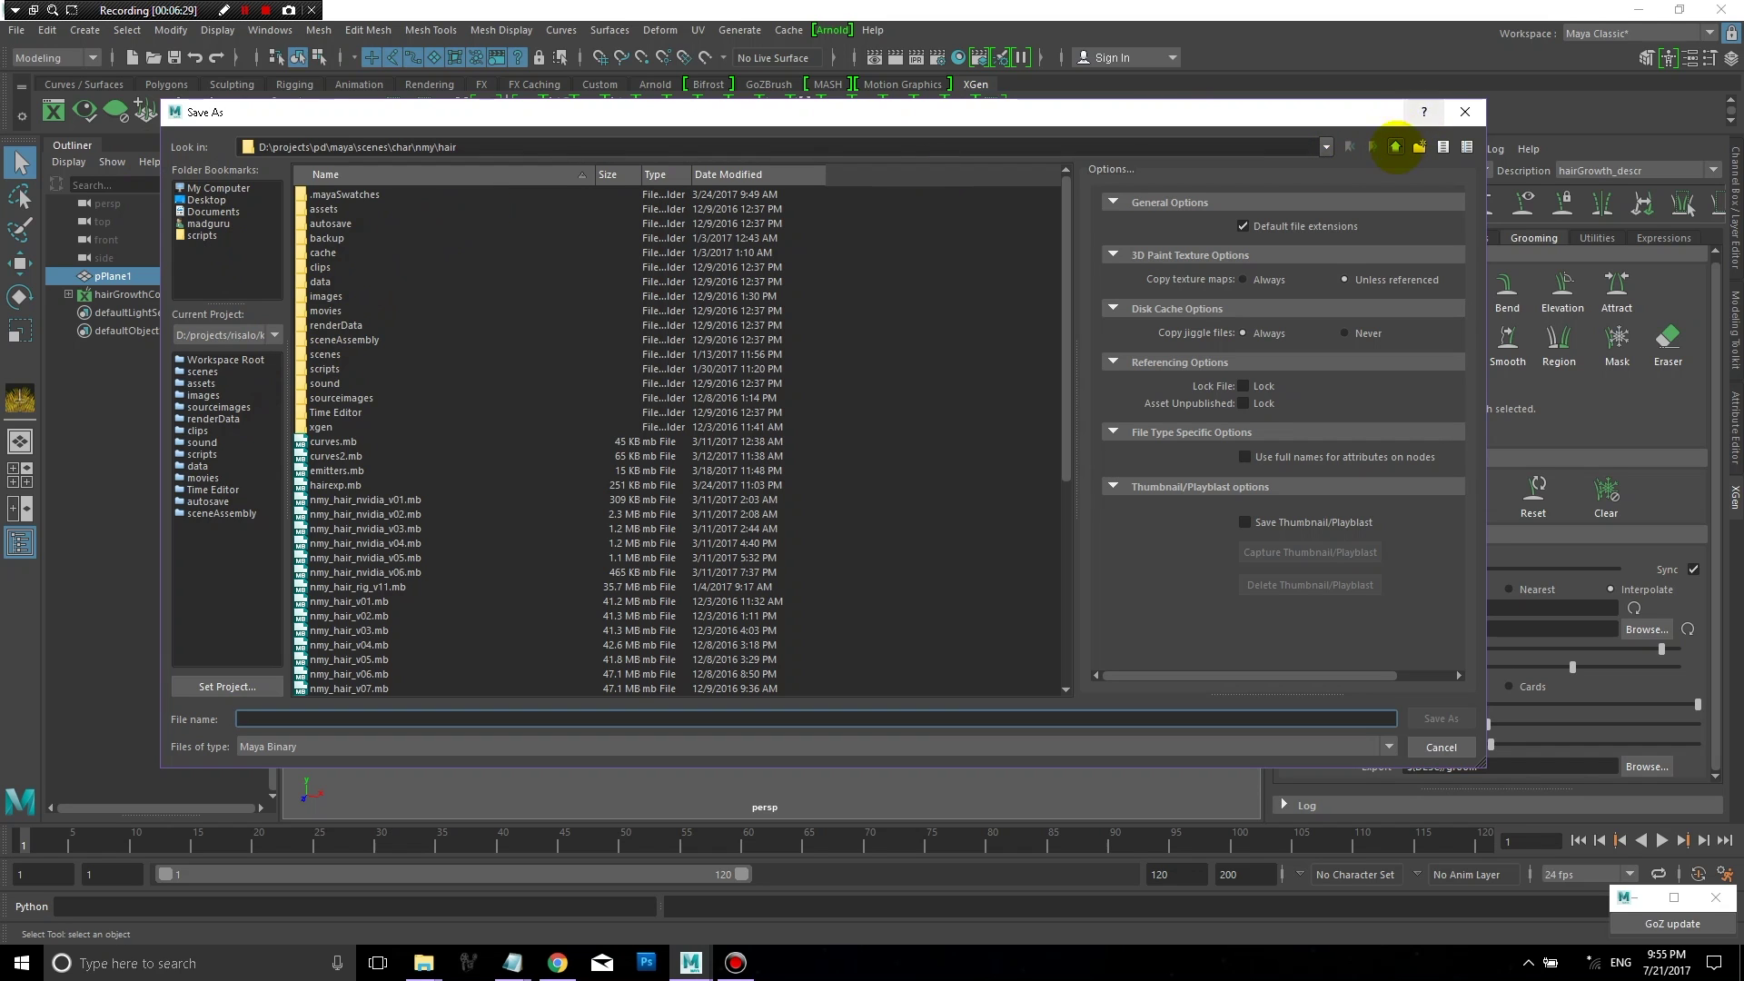
left_click(1394, 148)
left_click(1395, 147)
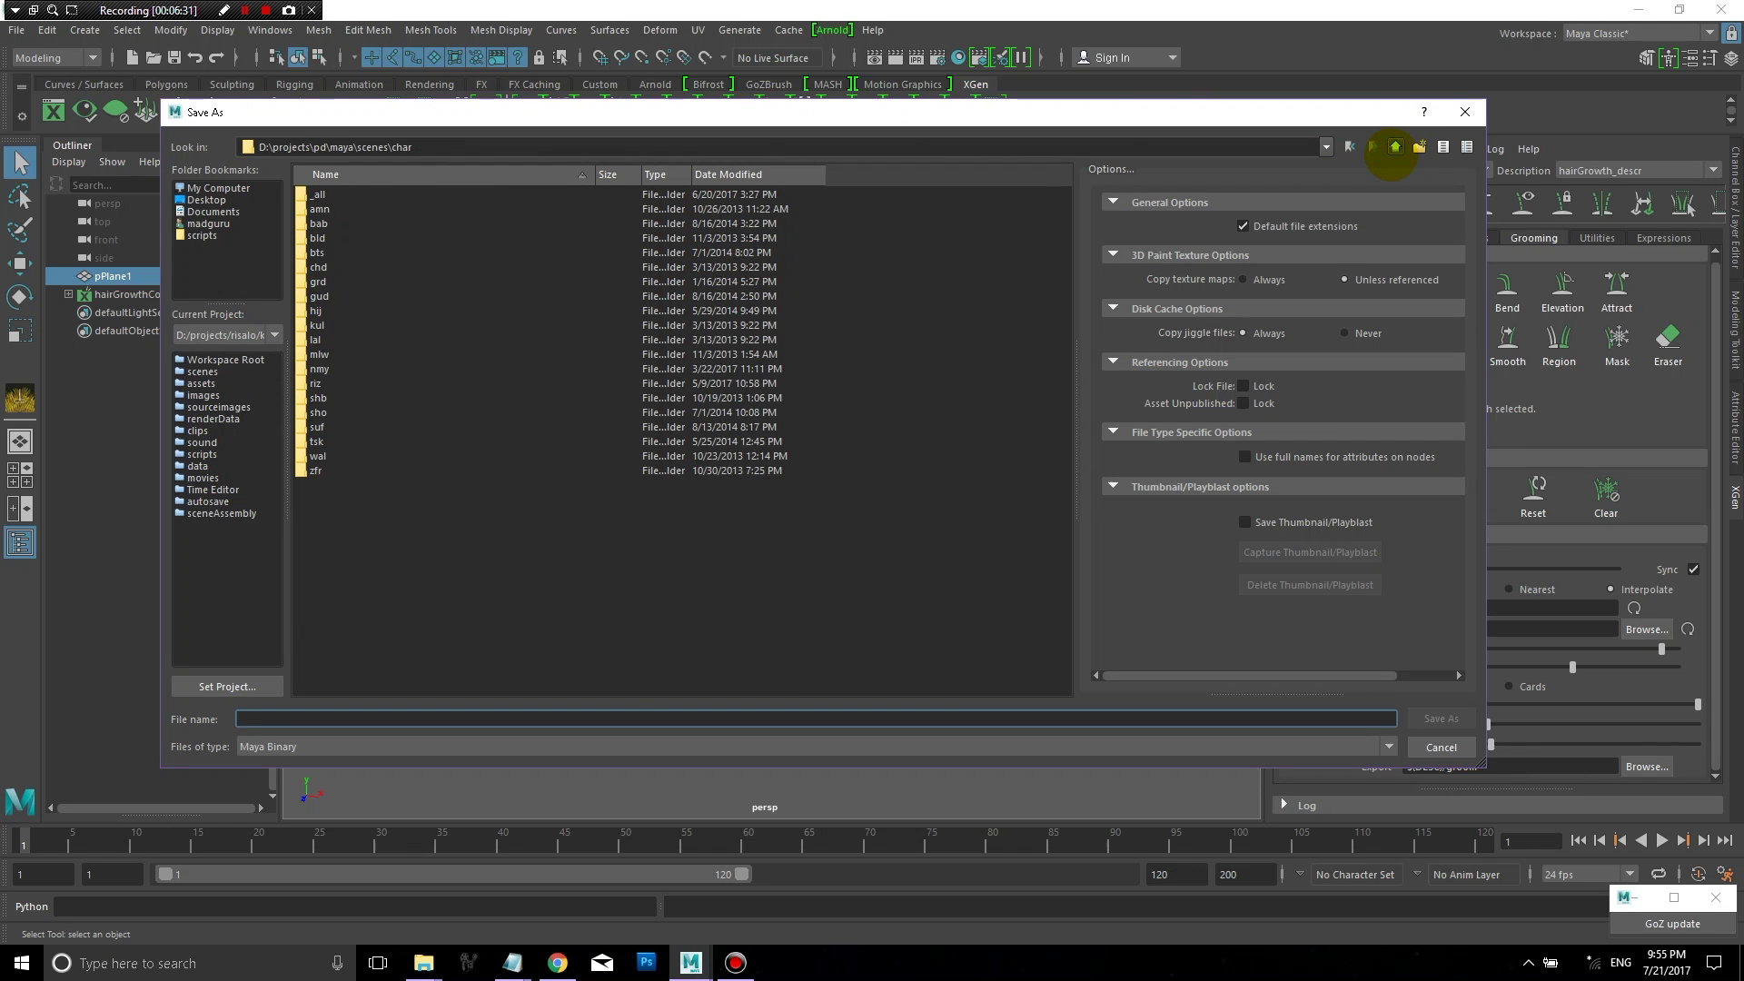
left_click(1394, 147)
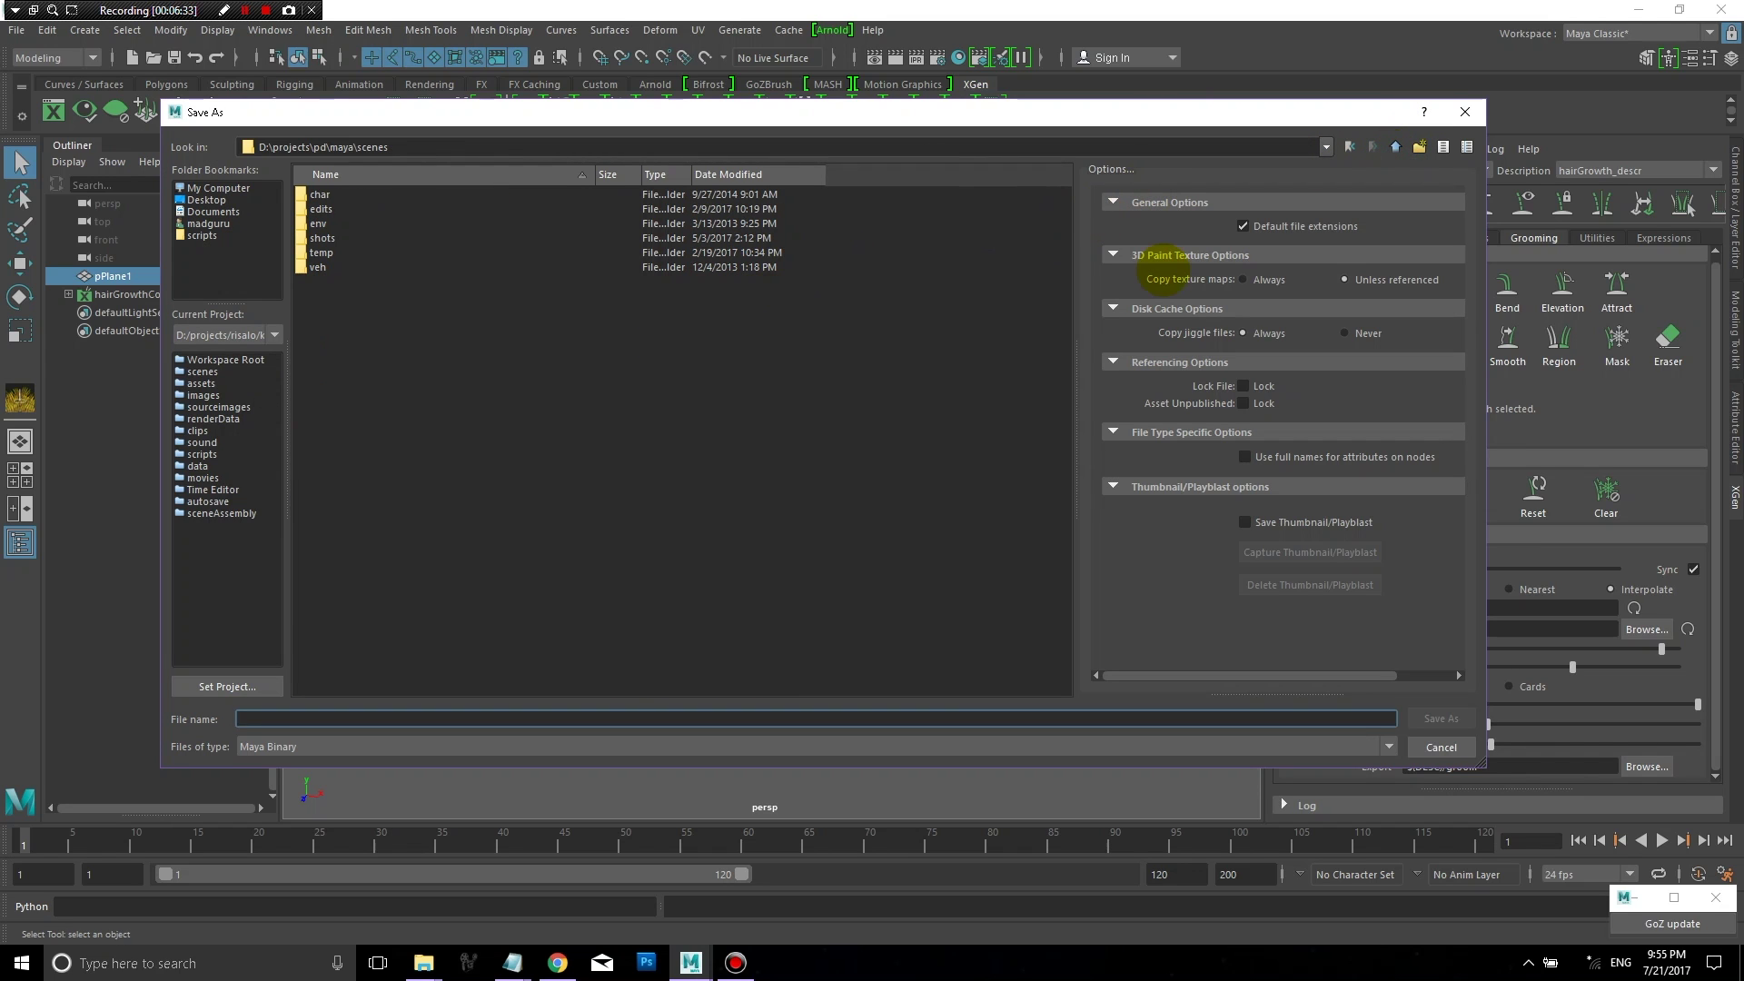
left_click(1419, 146)
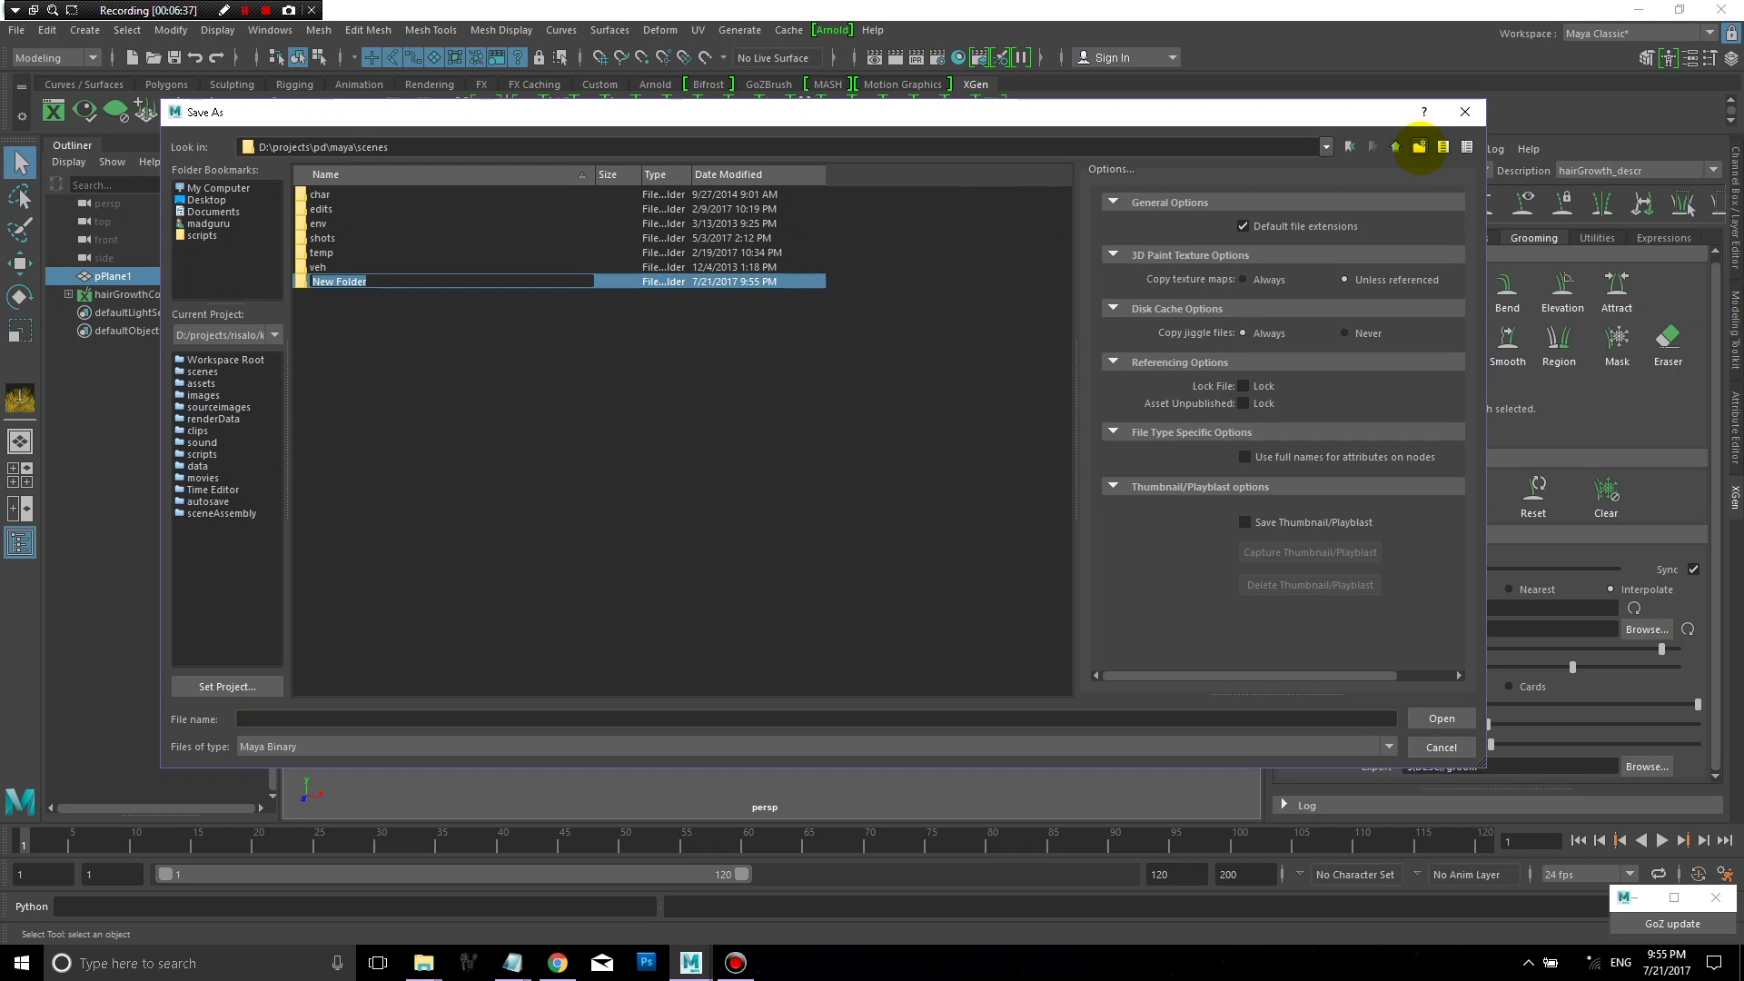
type("test")
key("Return")
key("Return")
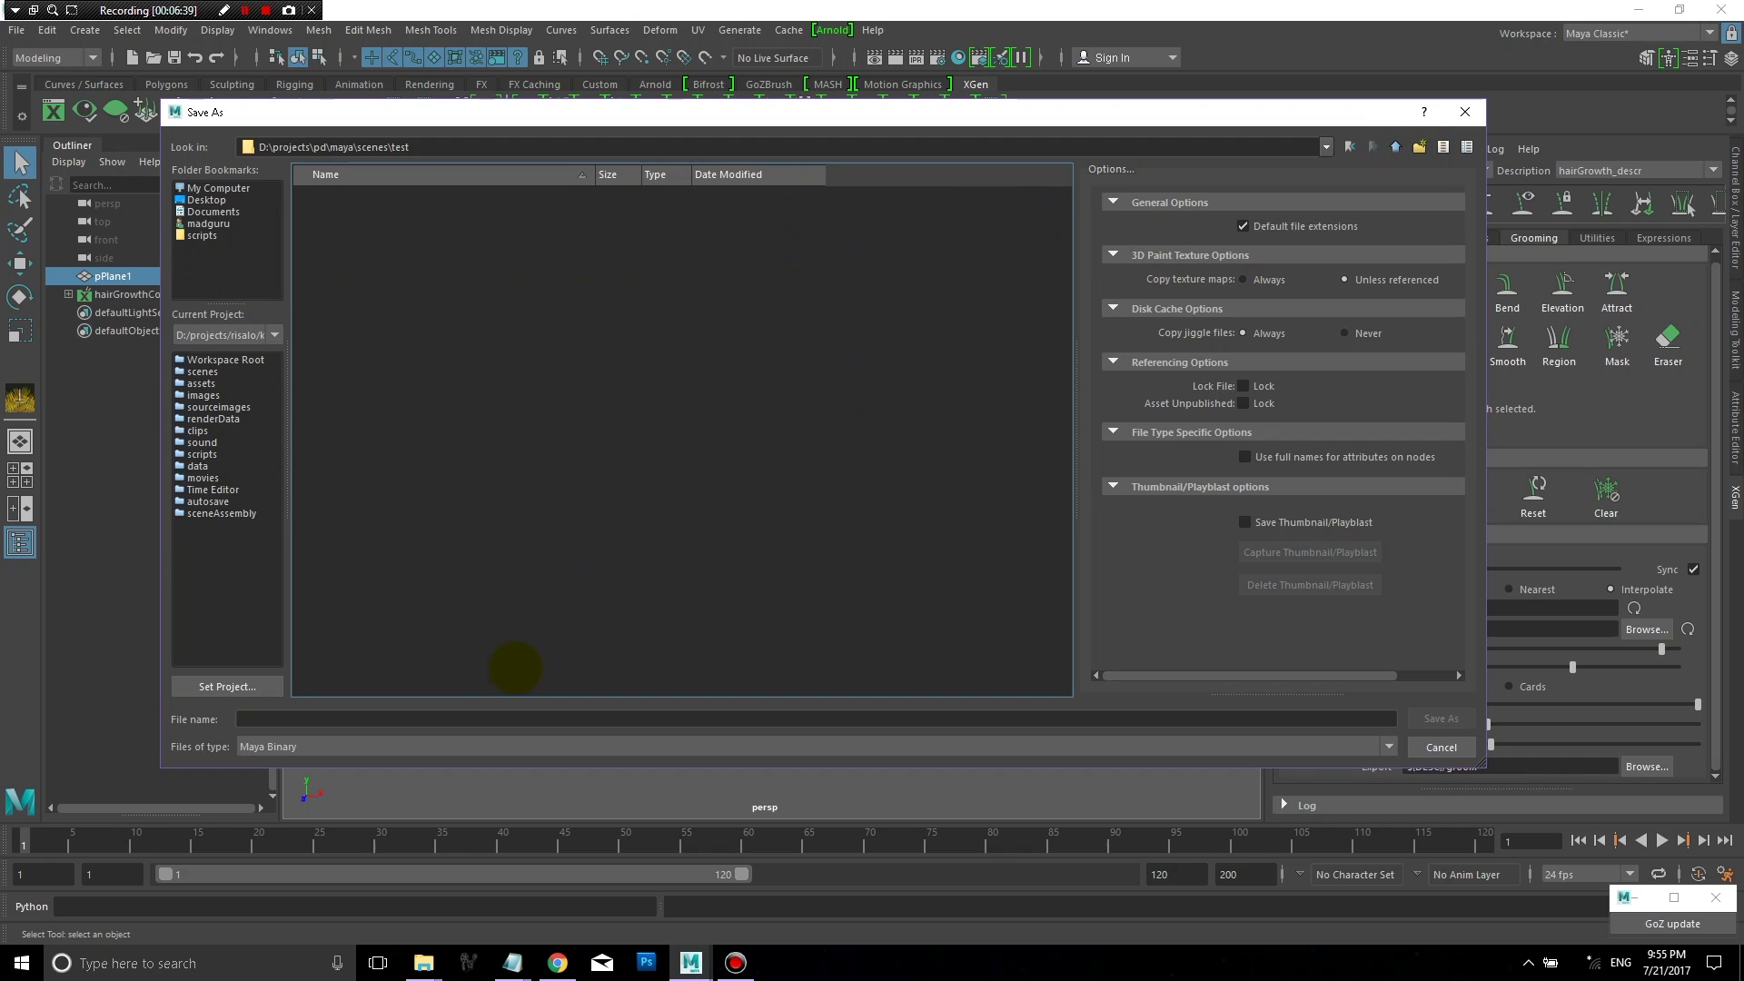
Step: Save the scene in the test folder as hairGrowth_Xgen_v01
left_click(456, 720)
type("h")
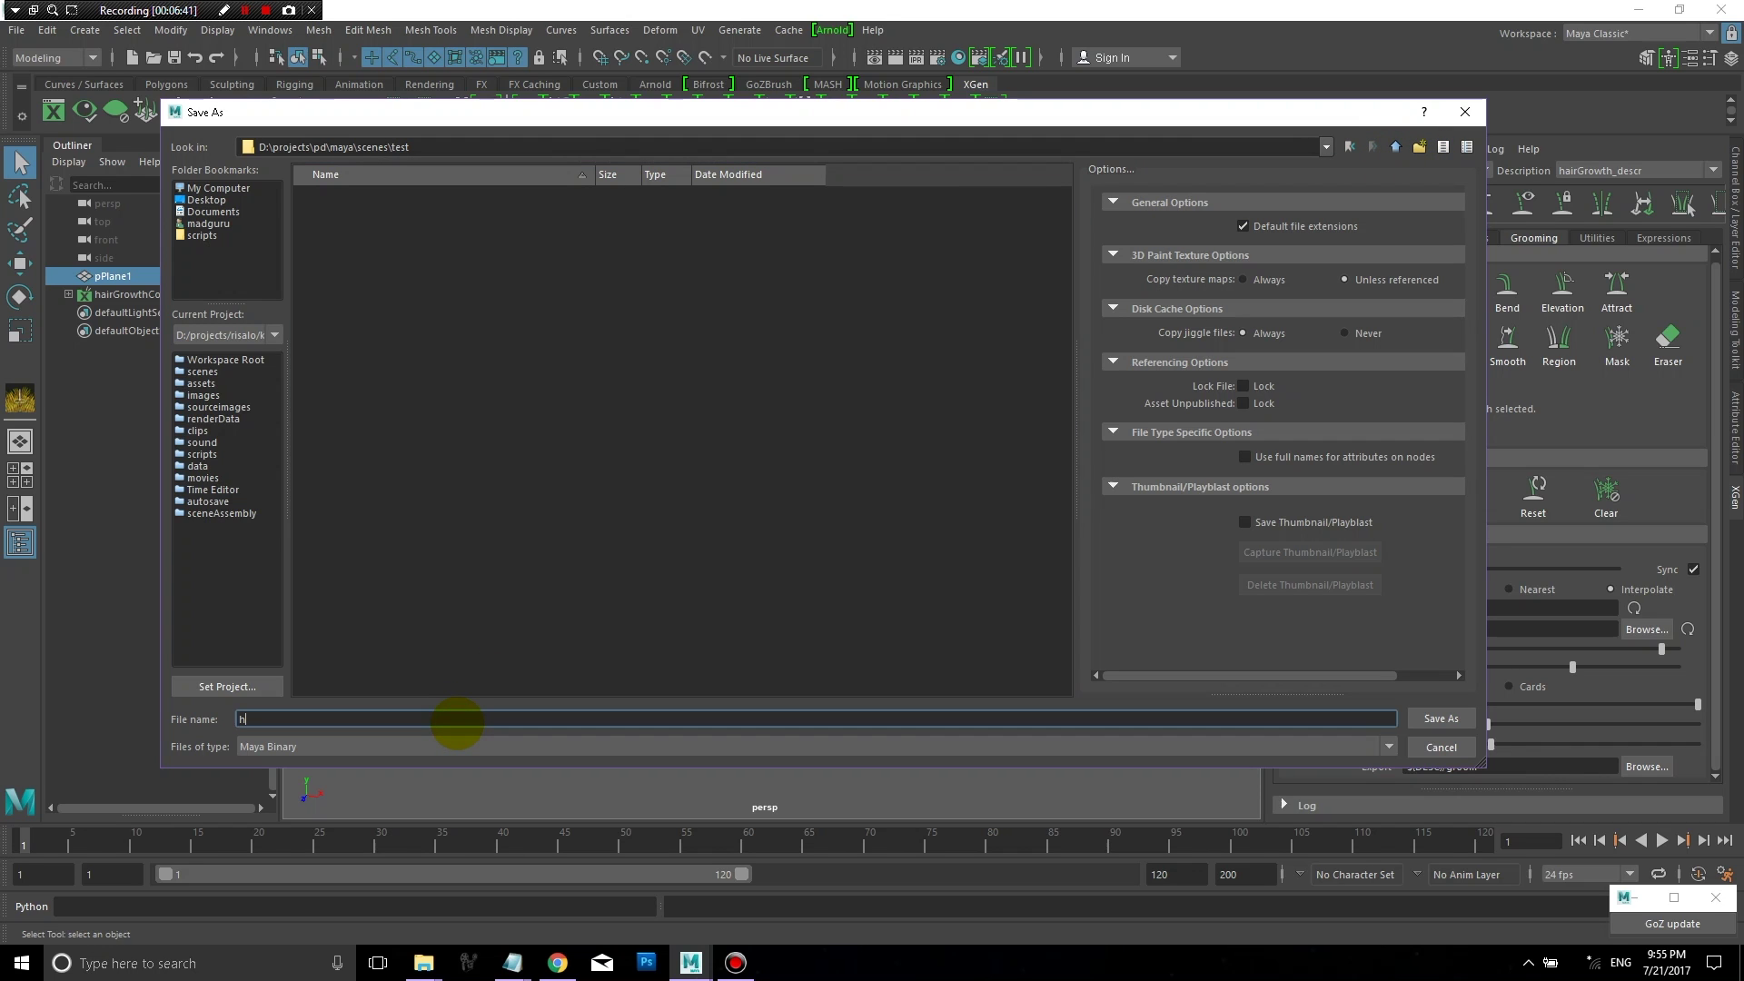
type("airGrowth_Xgen_v01")
key("Return")
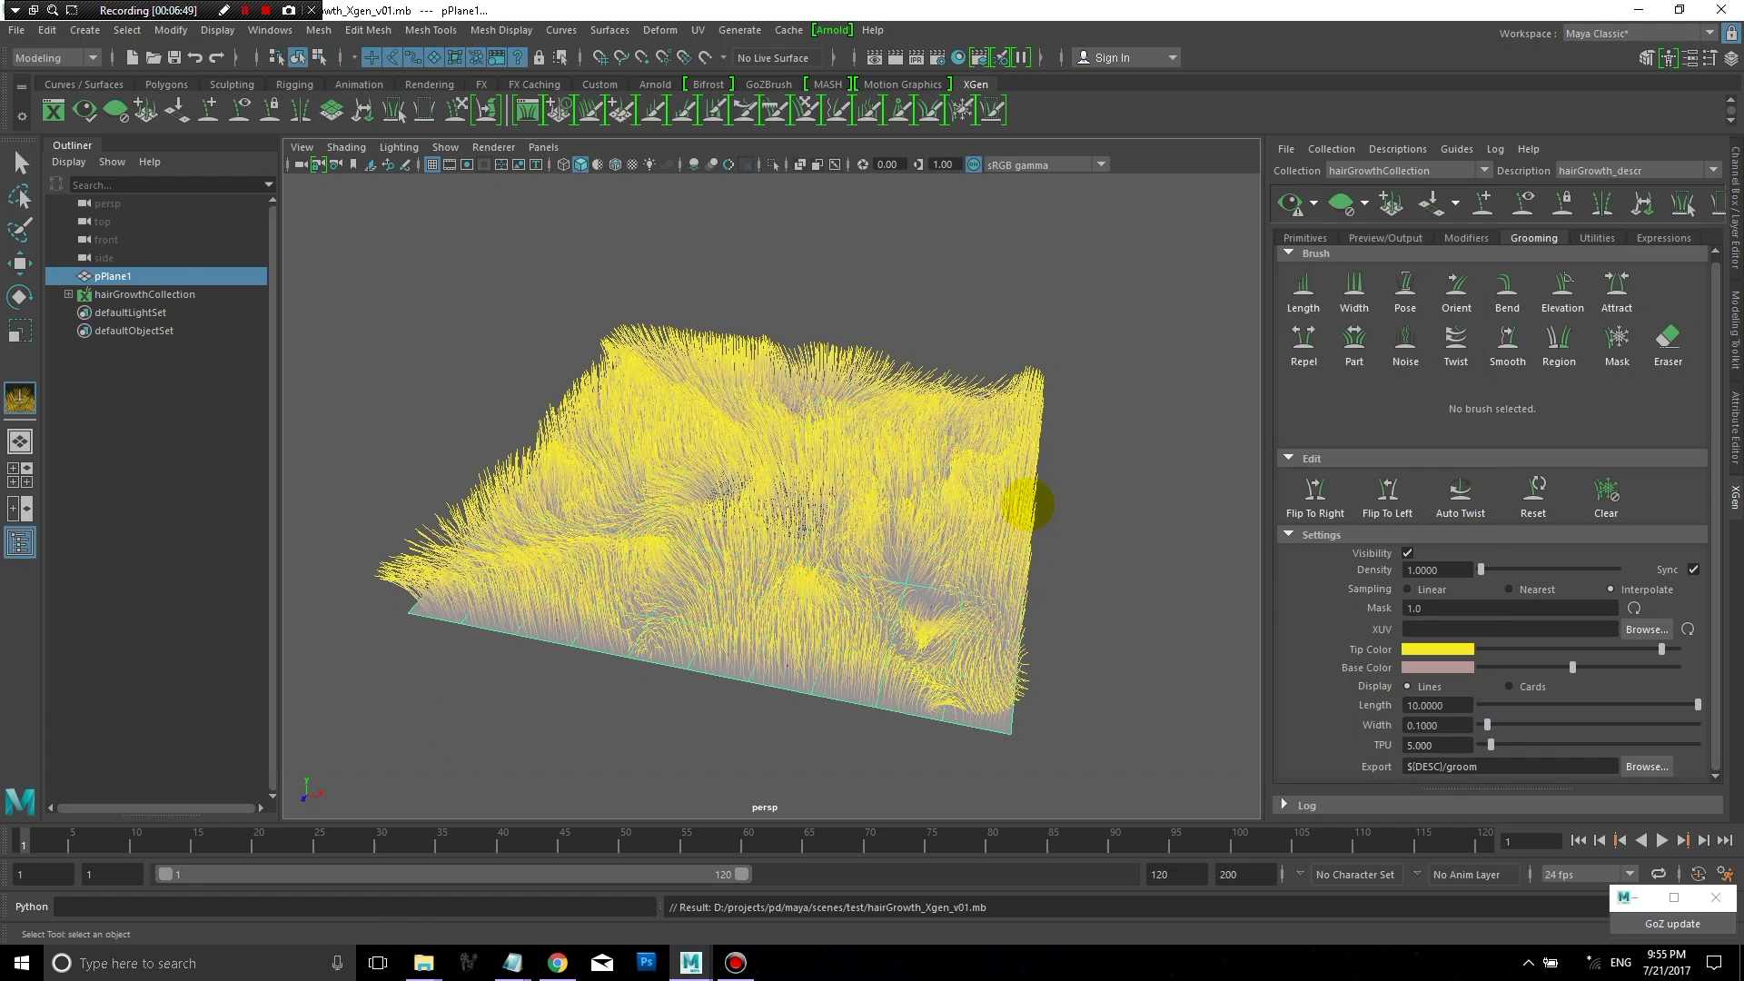
Step: Open the Hypershade and create a new Lambert material
left_click_drag(1063, 494, 1003, 487, "alt")
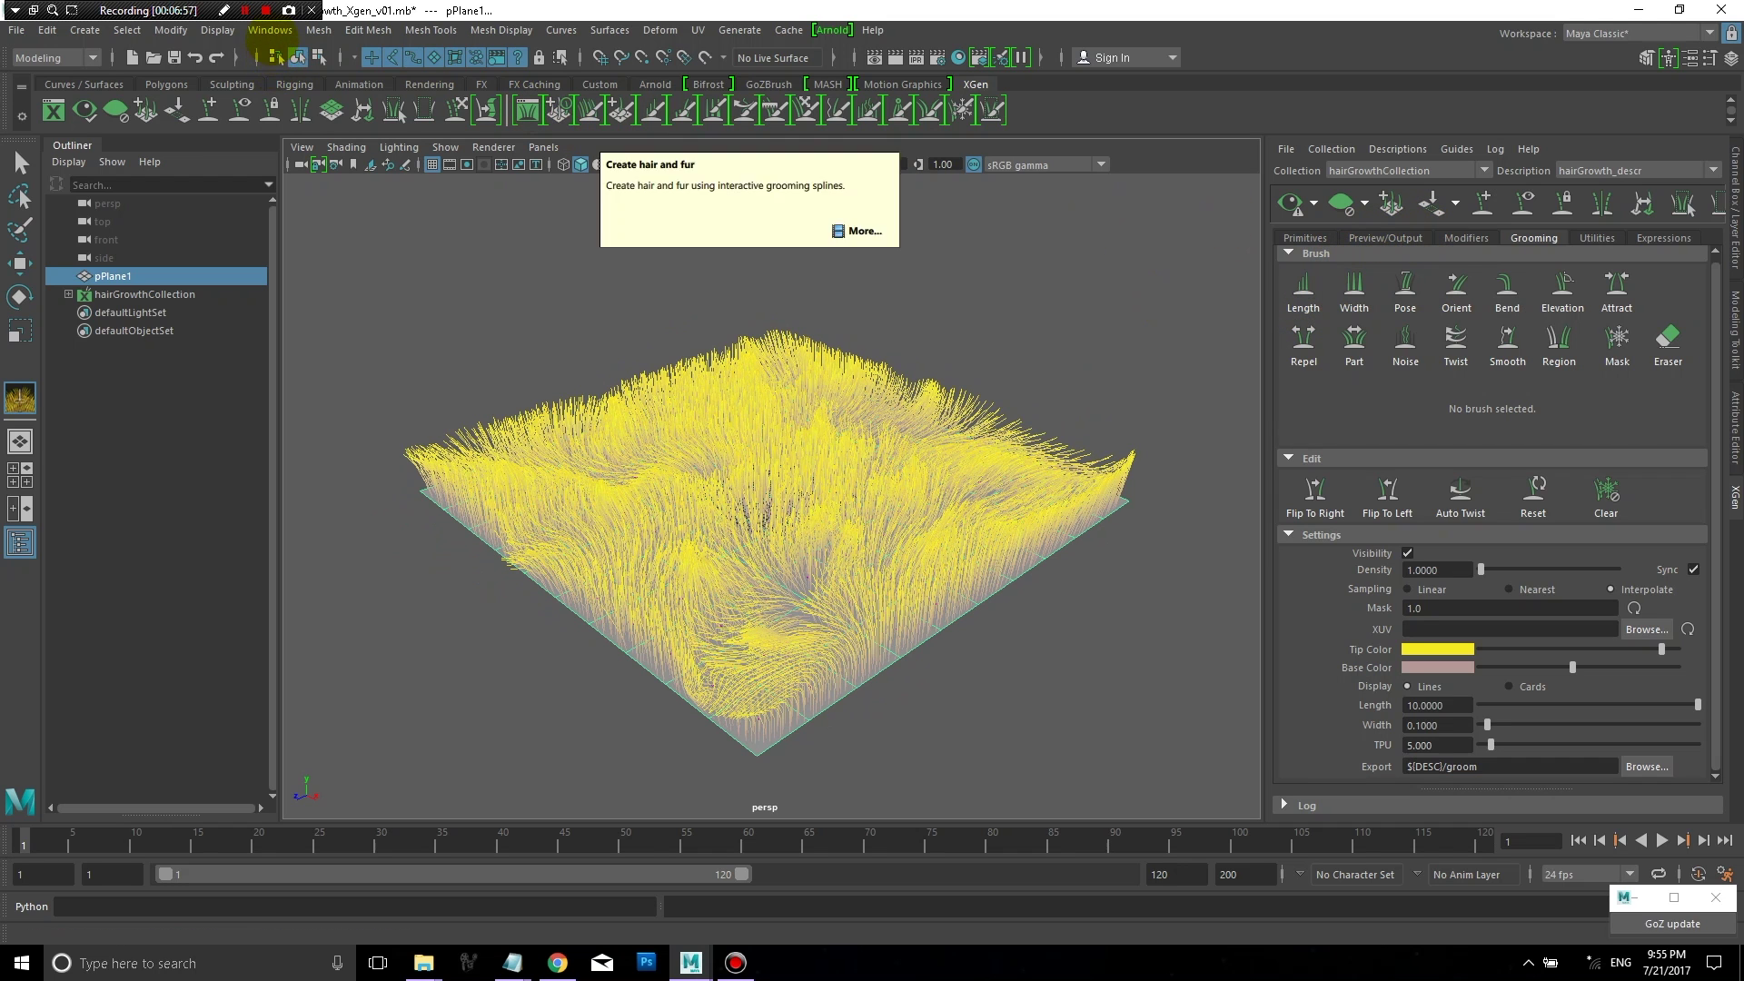
left_click(270, 30)
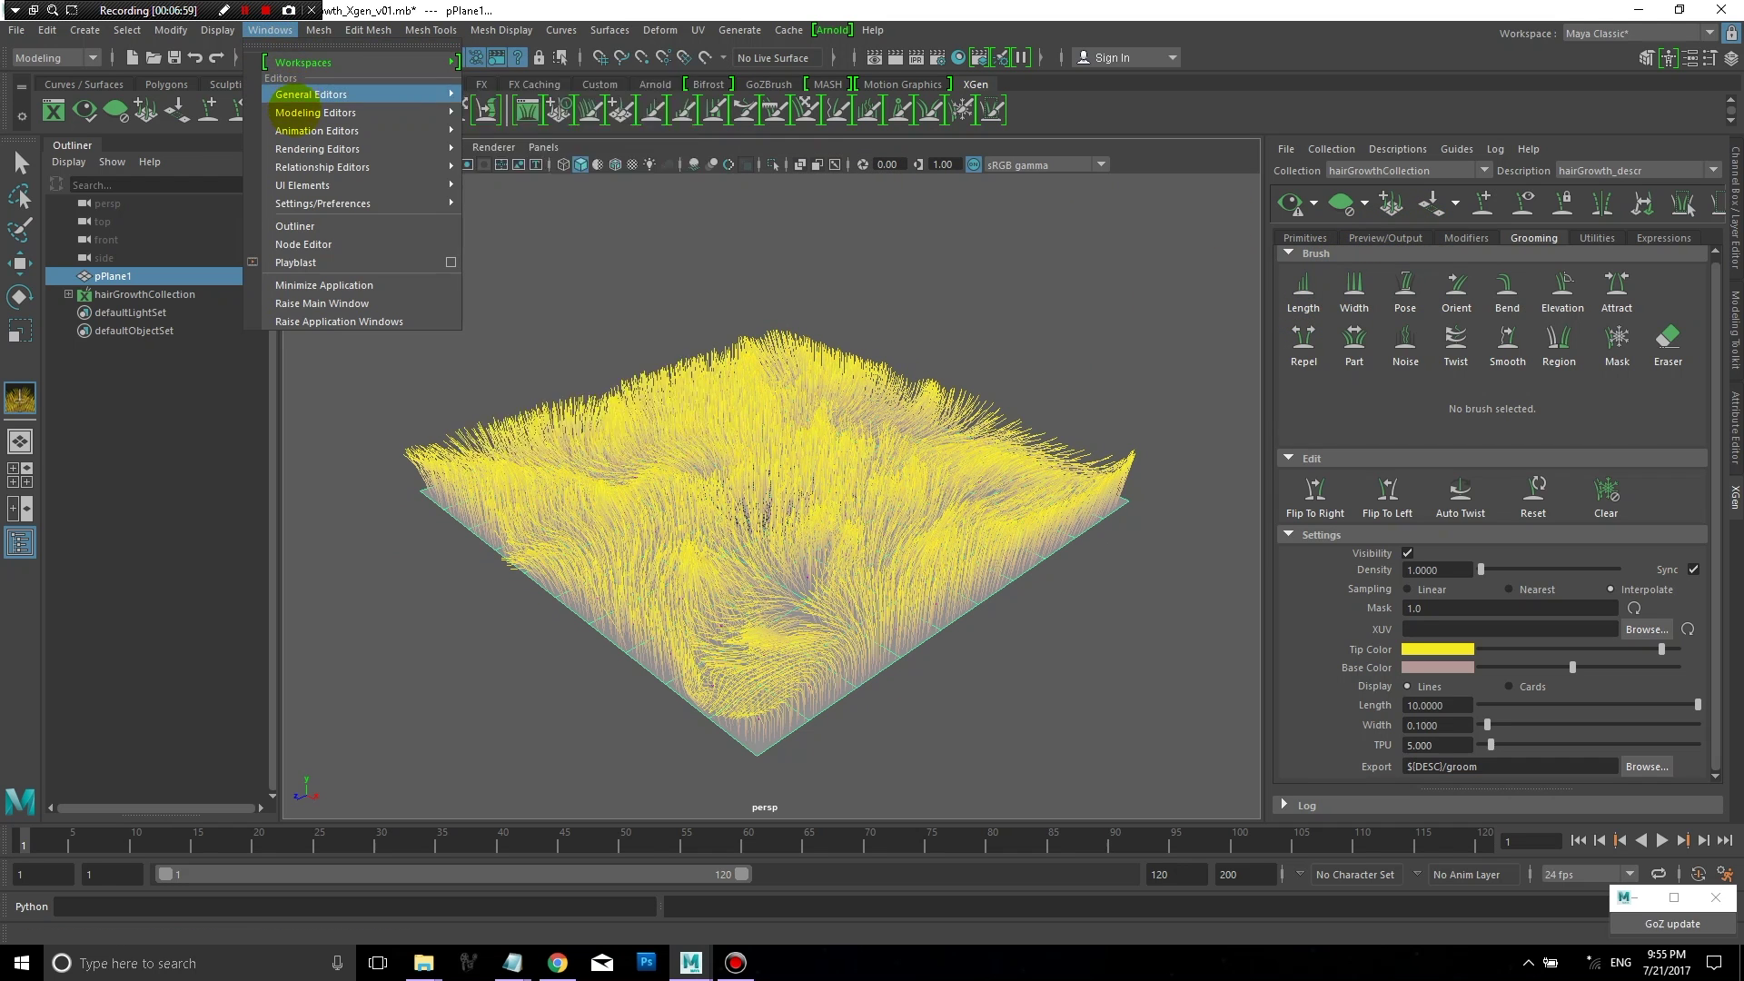
mouse_move(317, 149)
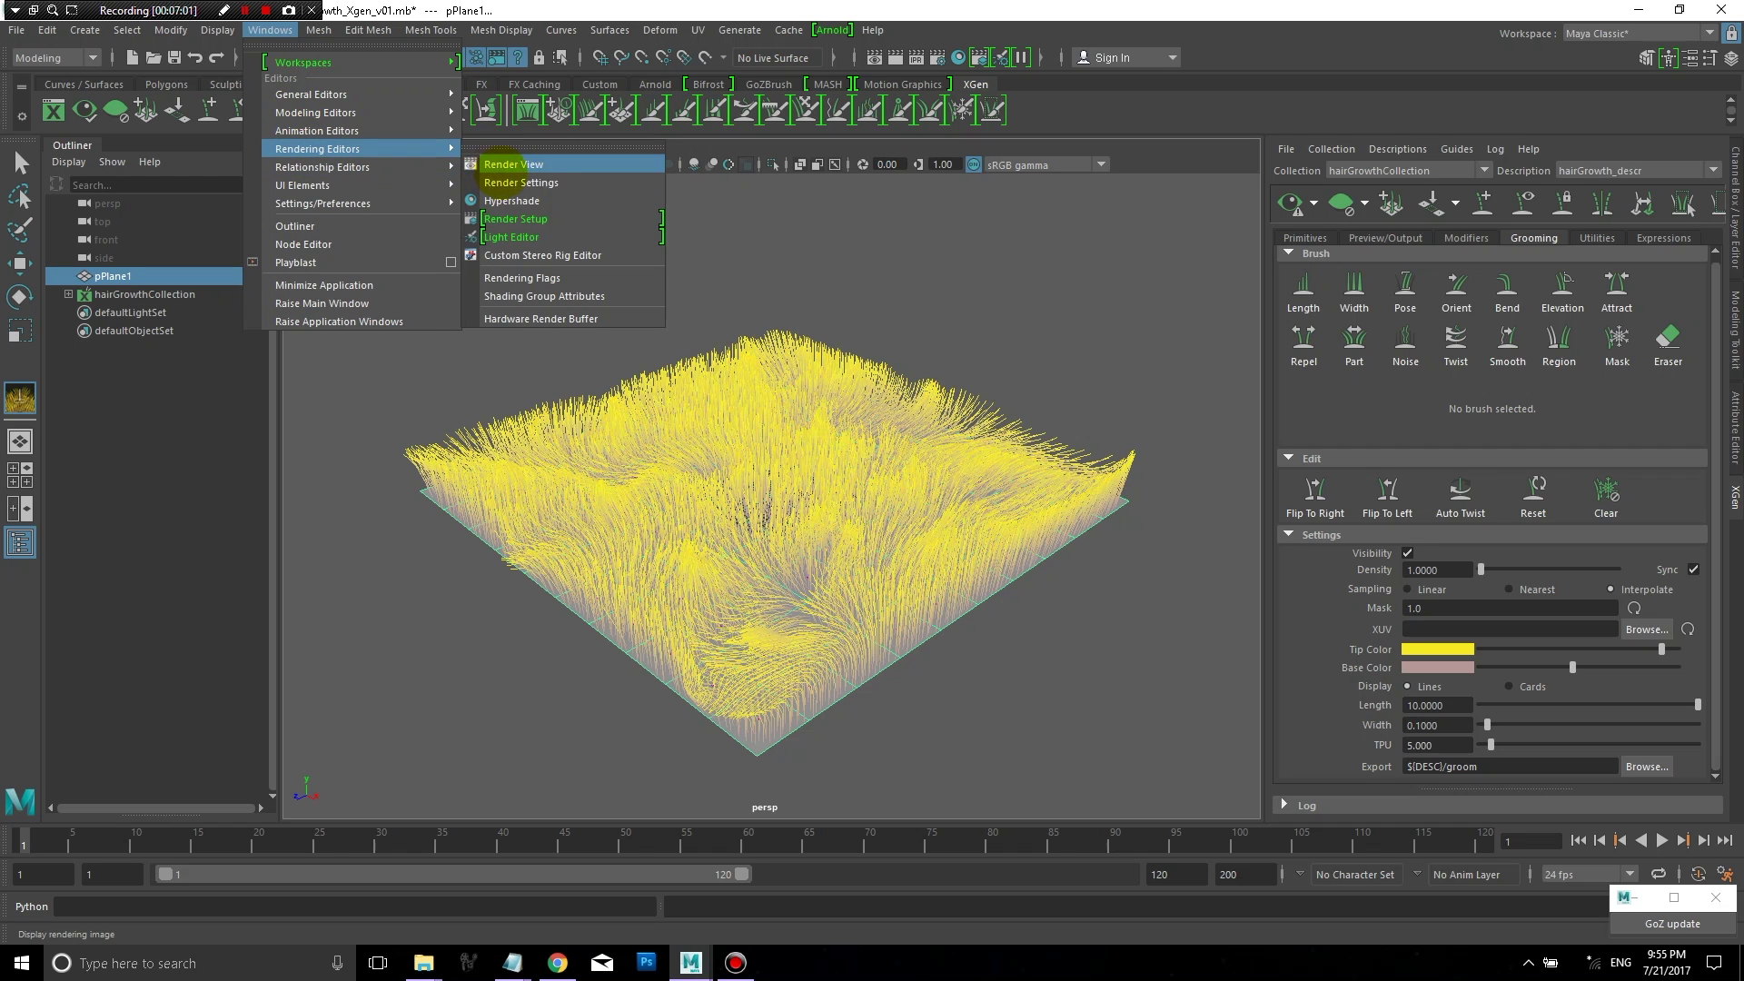
left_click(506, 200)
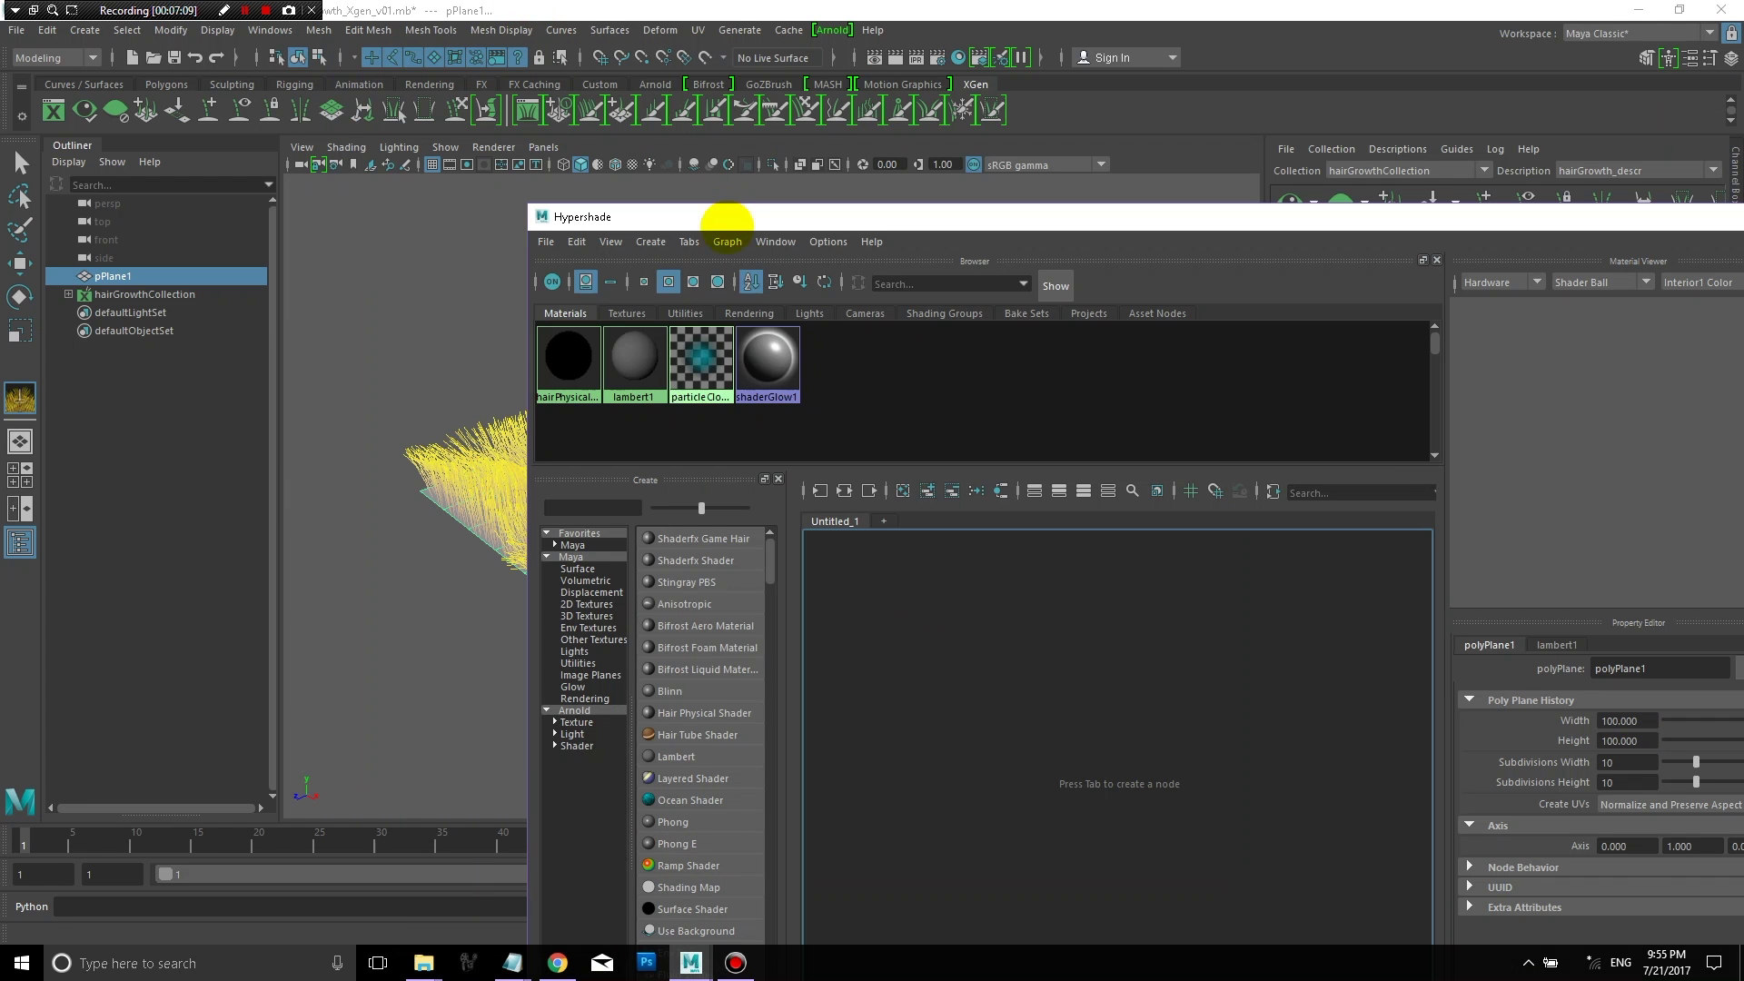
right_click(874, 651)
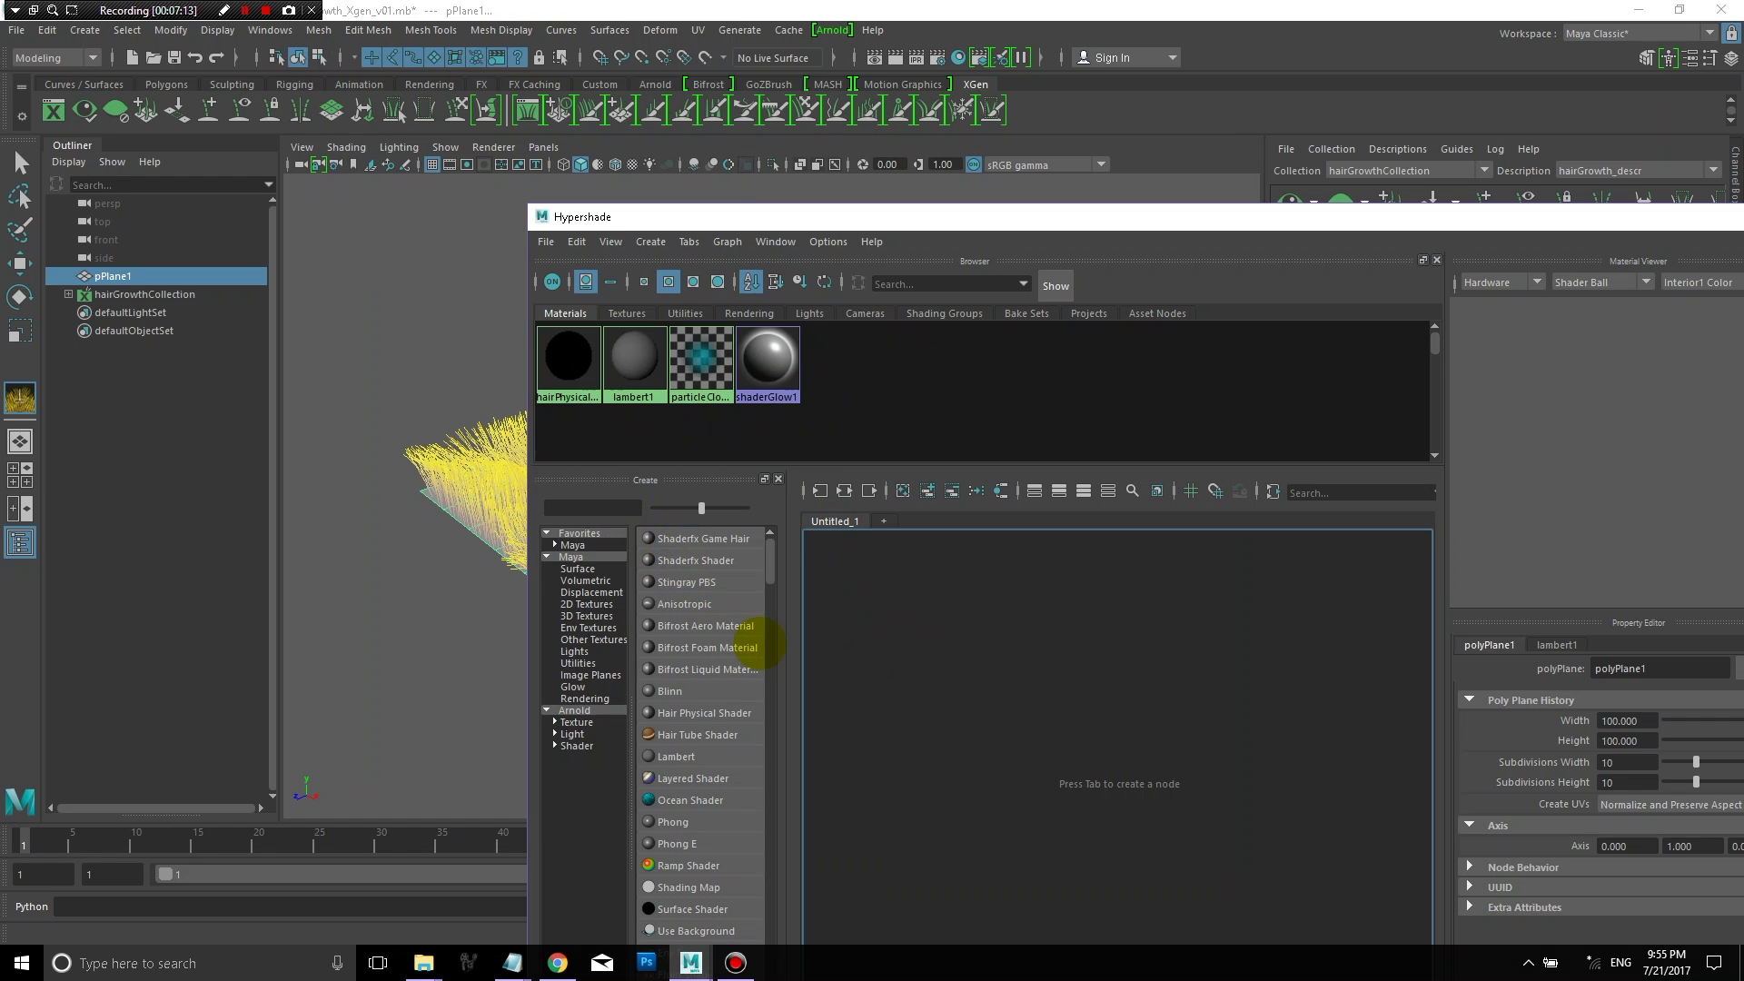
left_click(676, 757)
left_click(979, 685)
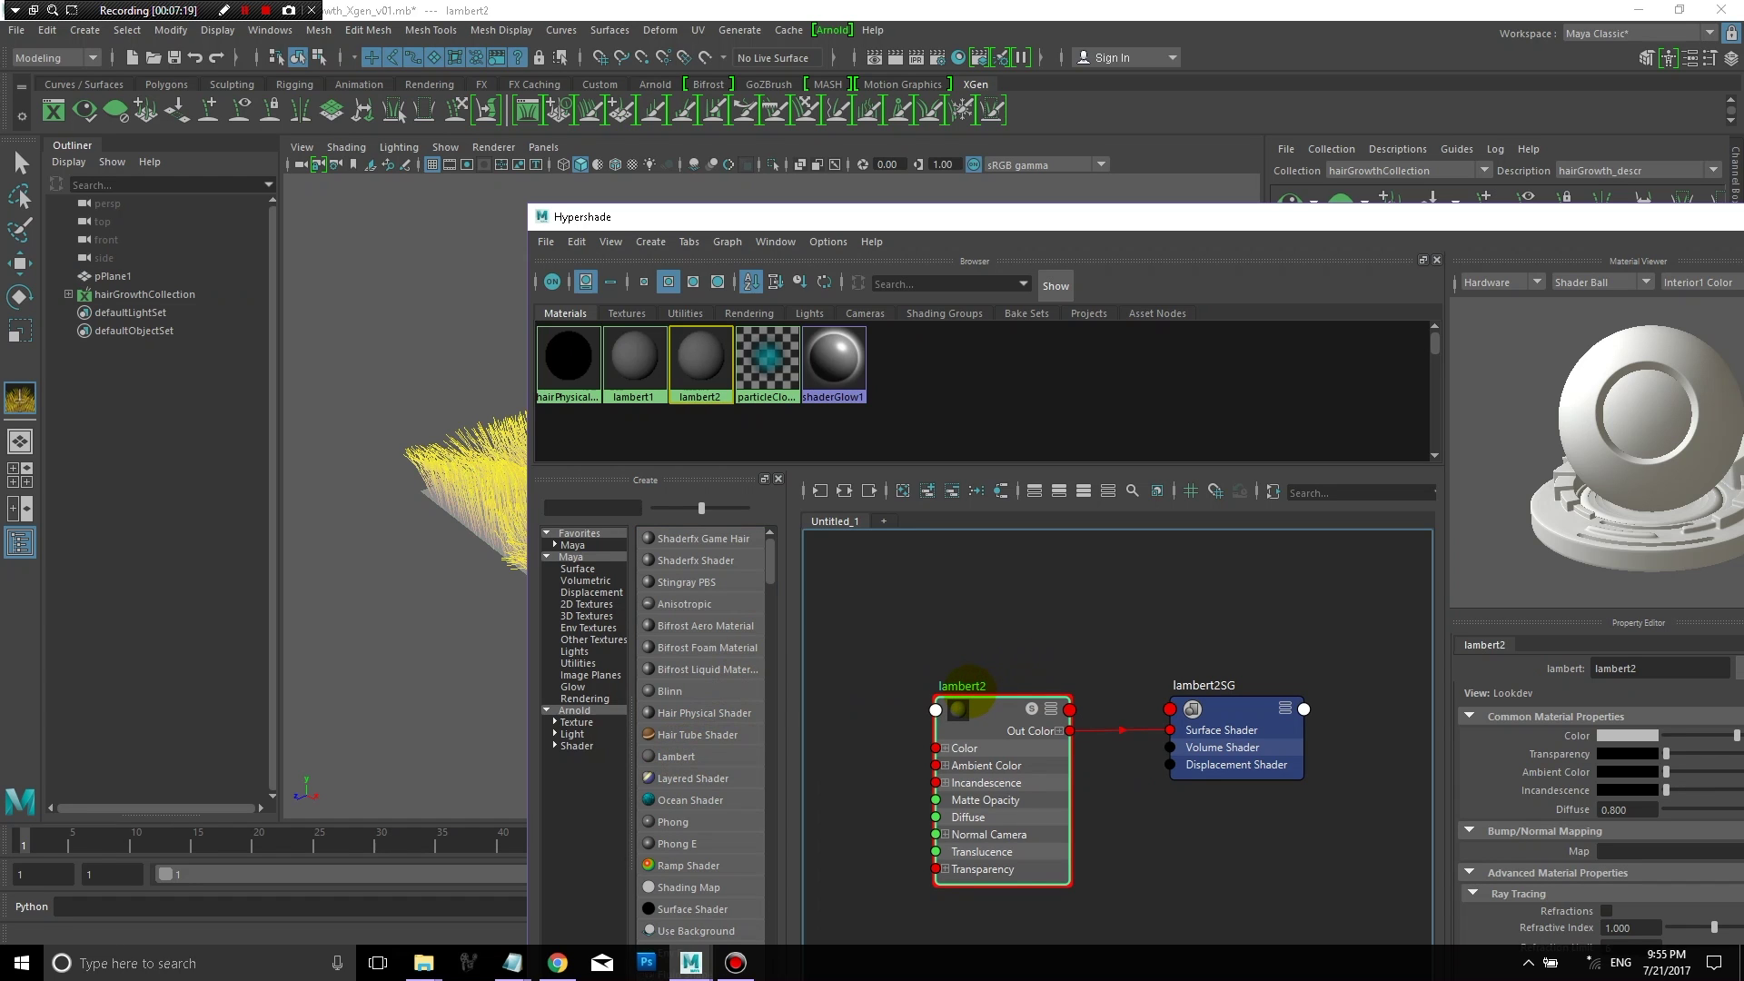
Step: Rename the new Lambert material plane_mtl and its shading group plane_mtlSG
double_click(968, 685)
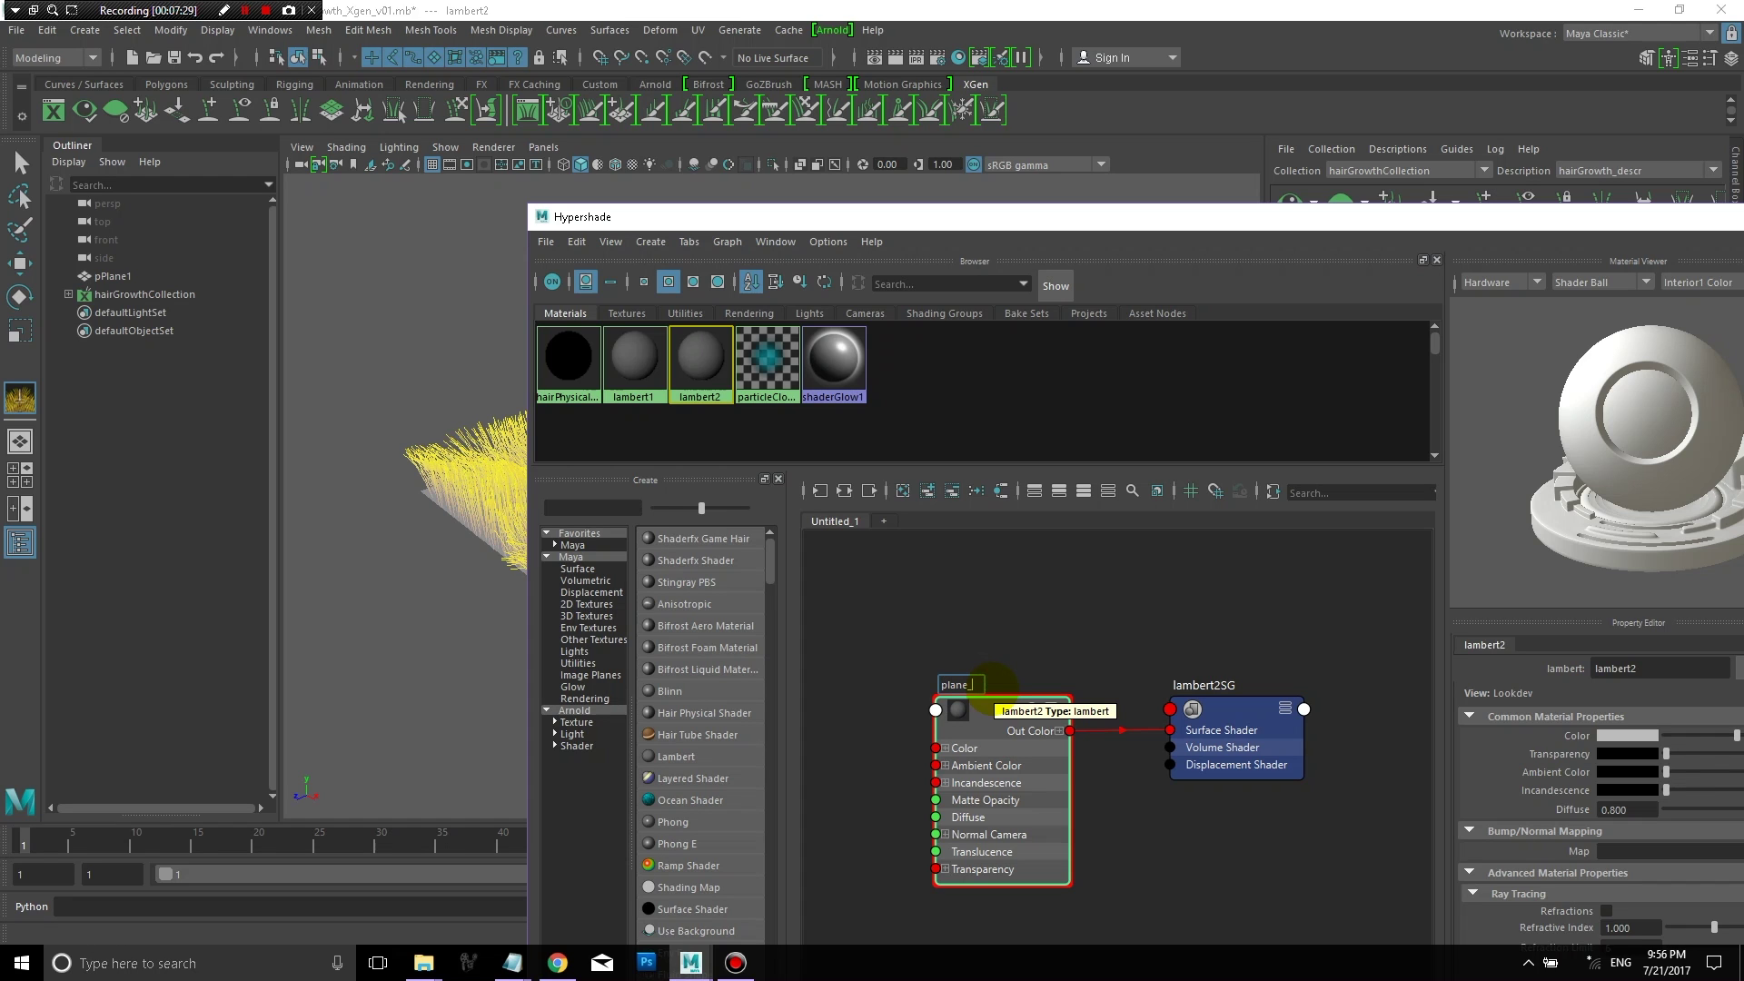
key("Return")
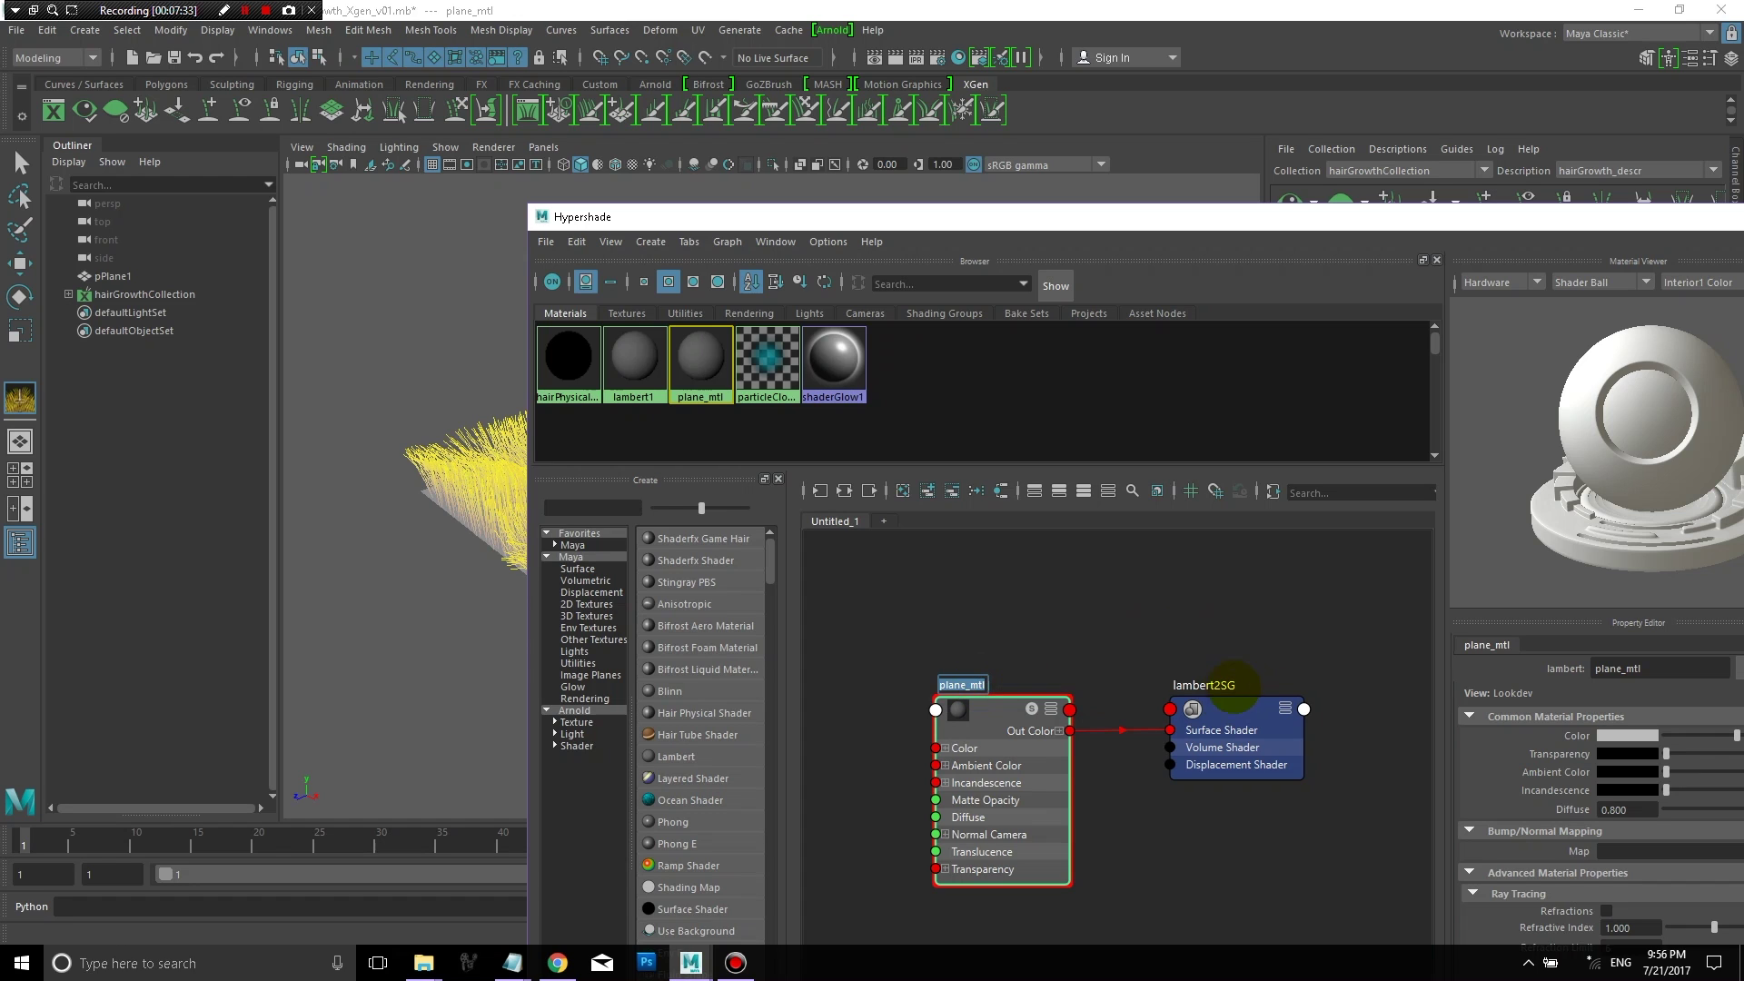
double_click(1203, 685)
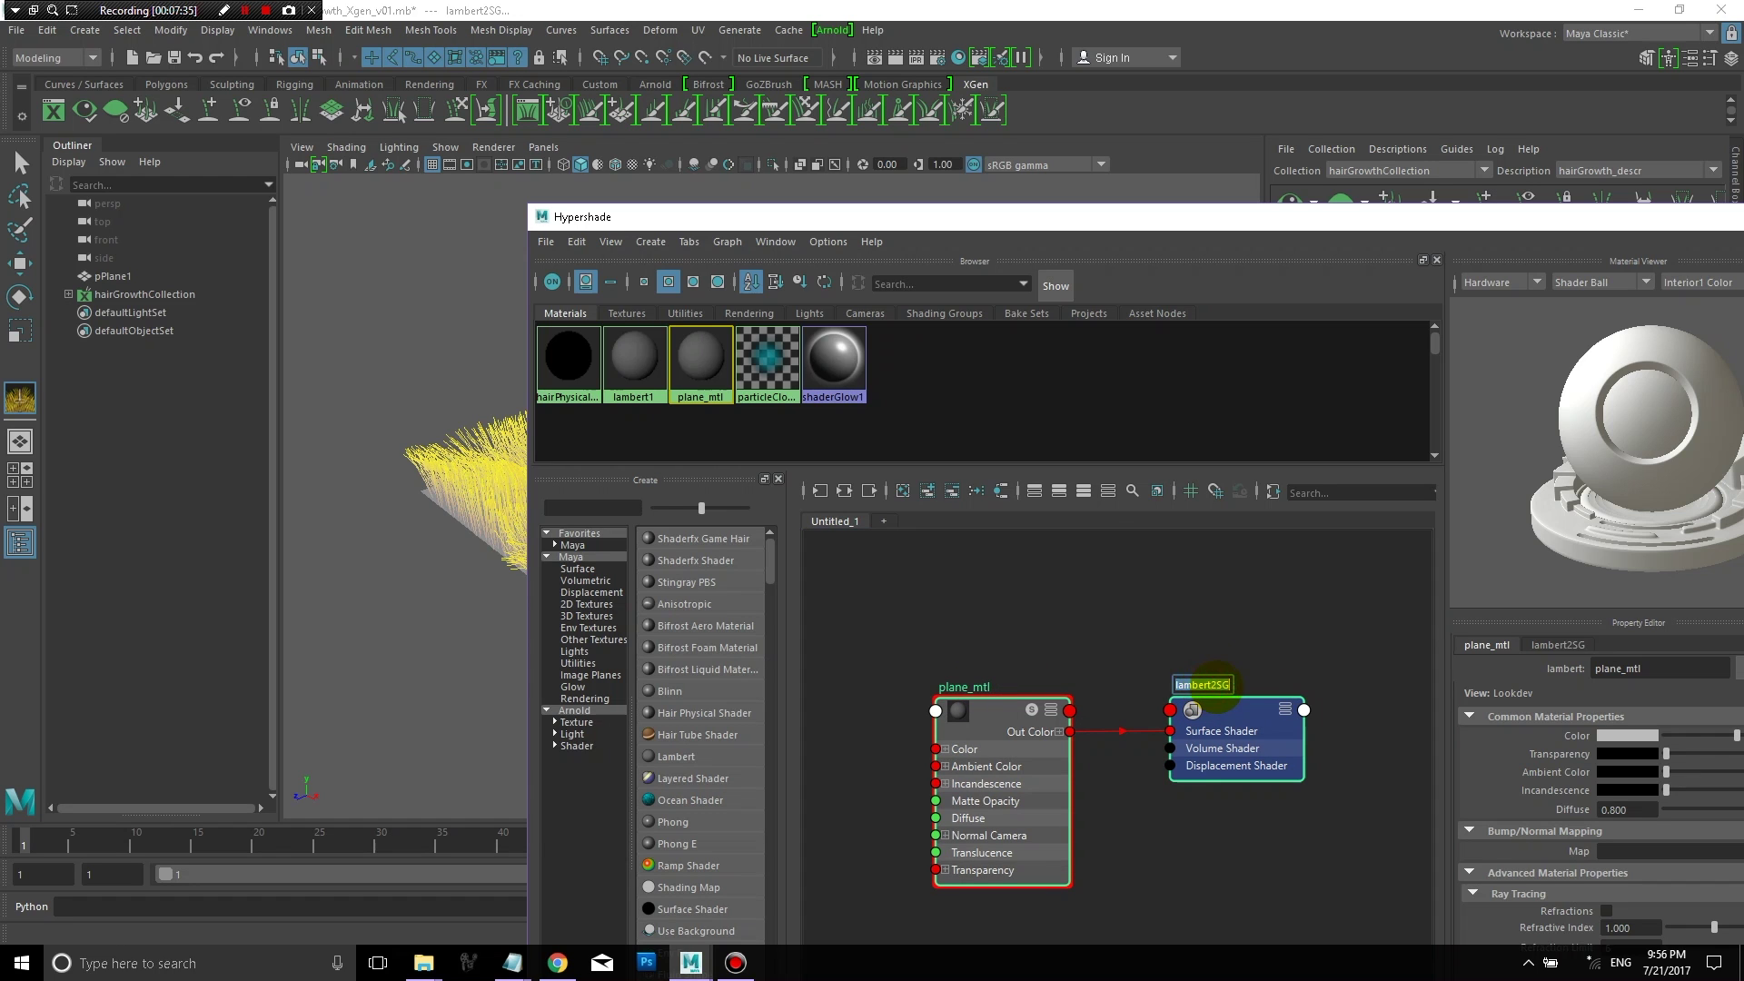
left_click(1217, 685)
left_click_drag(1215, 682, 1135, 667)
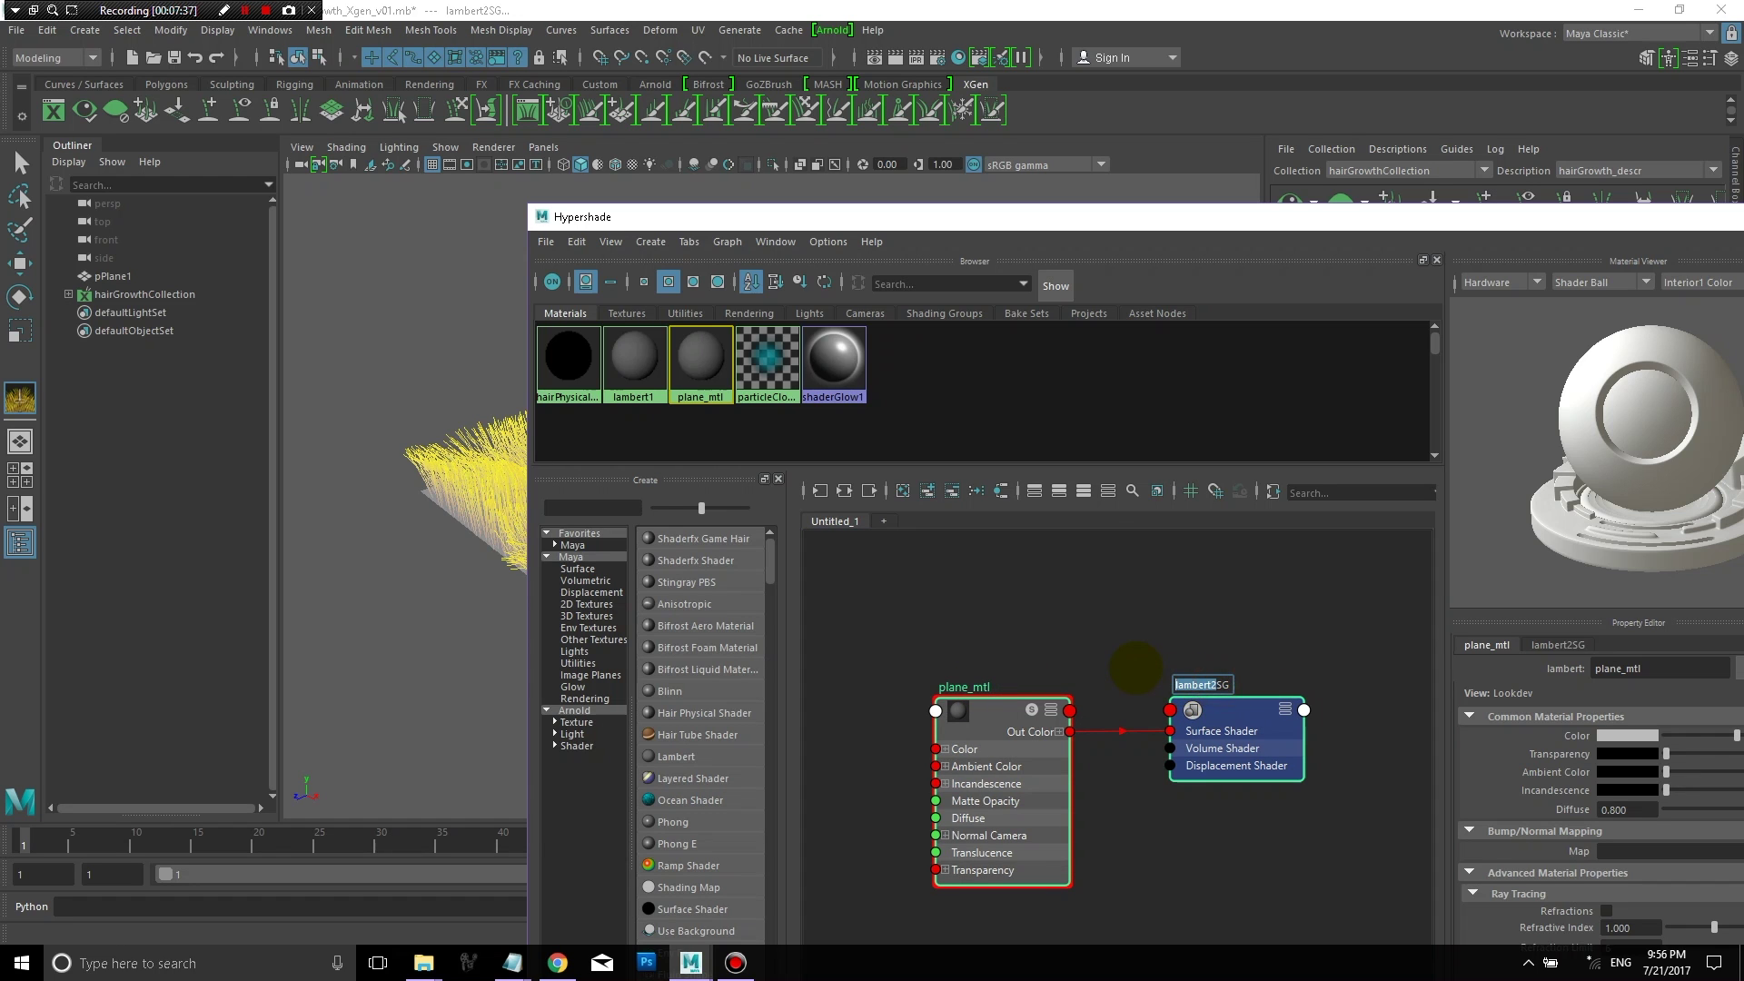
type("plane_mtl")
key("Return")
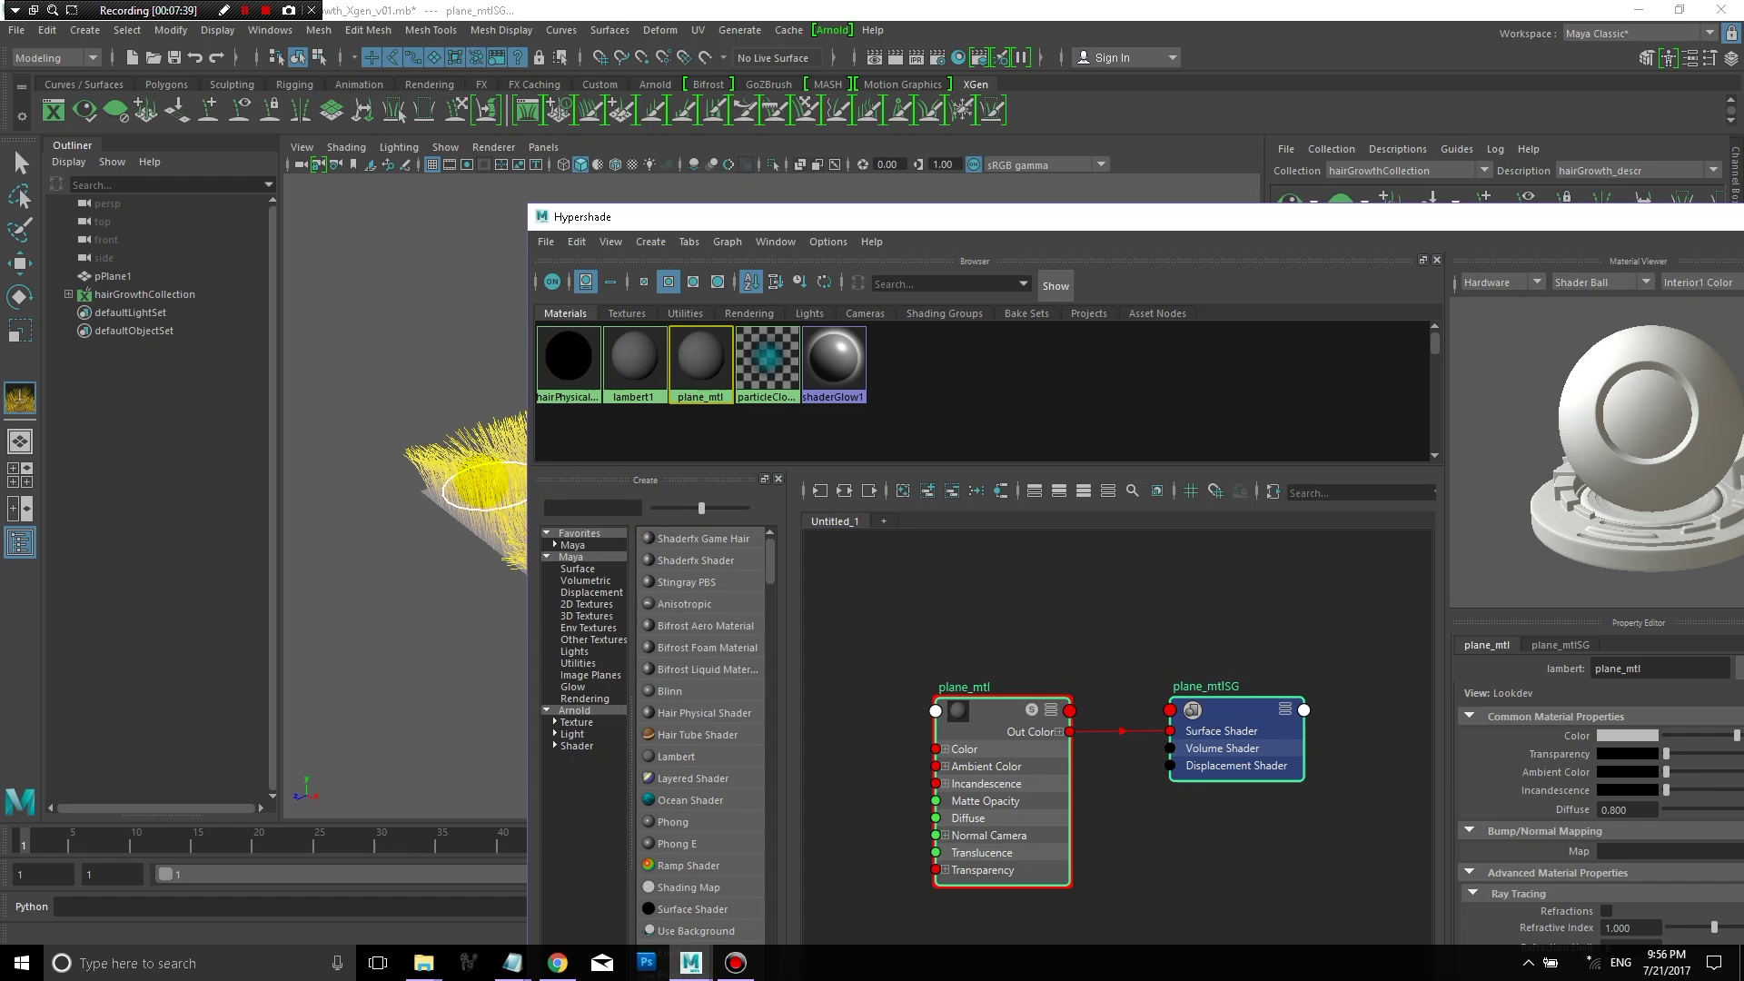
Step: Assign plane_mtl to the polygon plane pPlane1 and check the plane's UV layout in the UV Editor
left_click(113, 276)
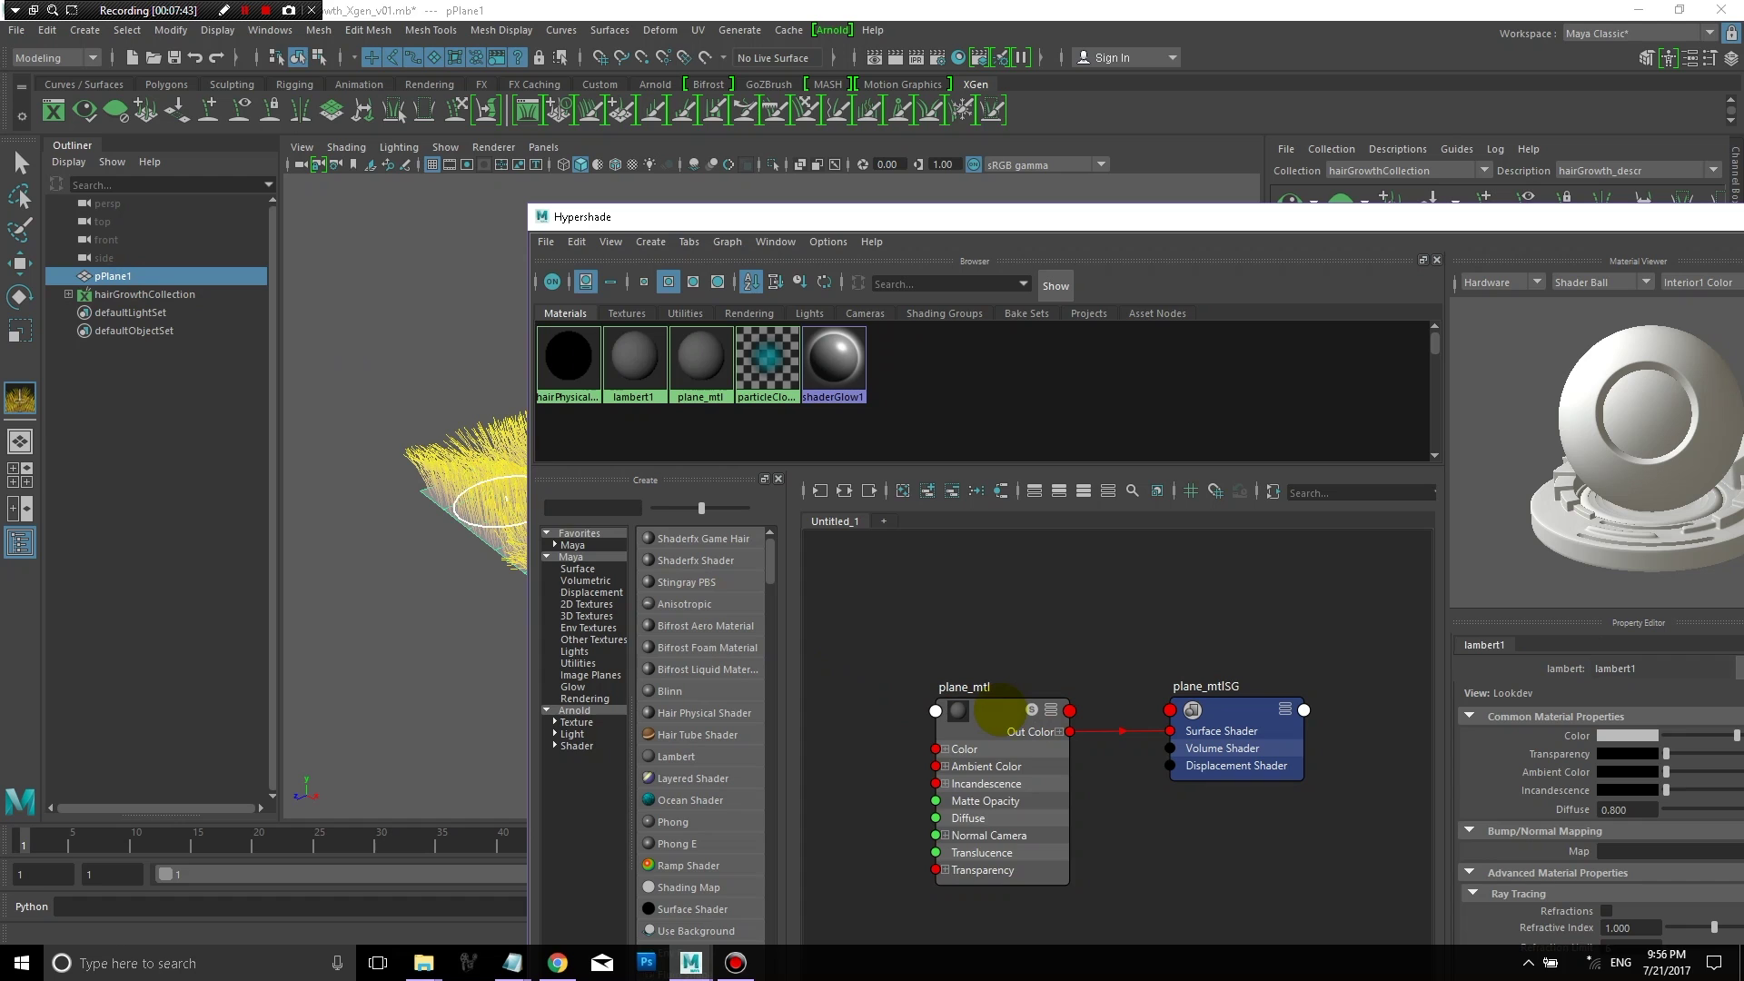
right_click_drag(999, 709, 996, 582)
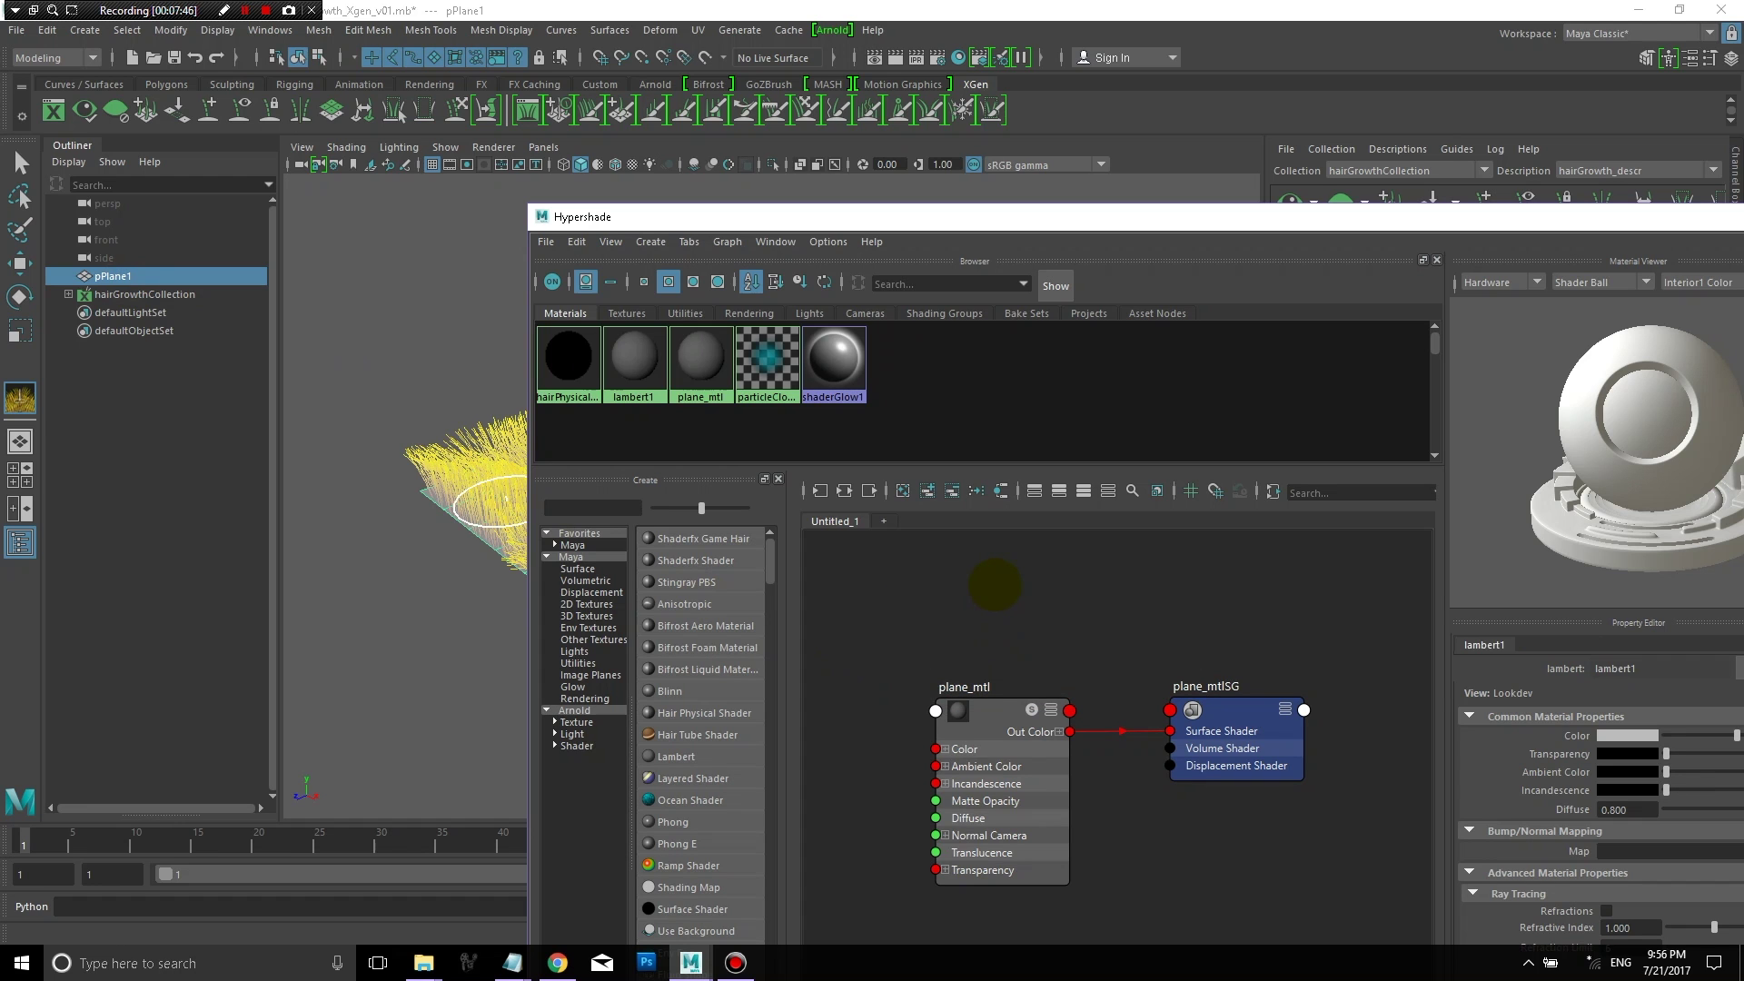
left_click(698, 30)
left_click(719, 62)
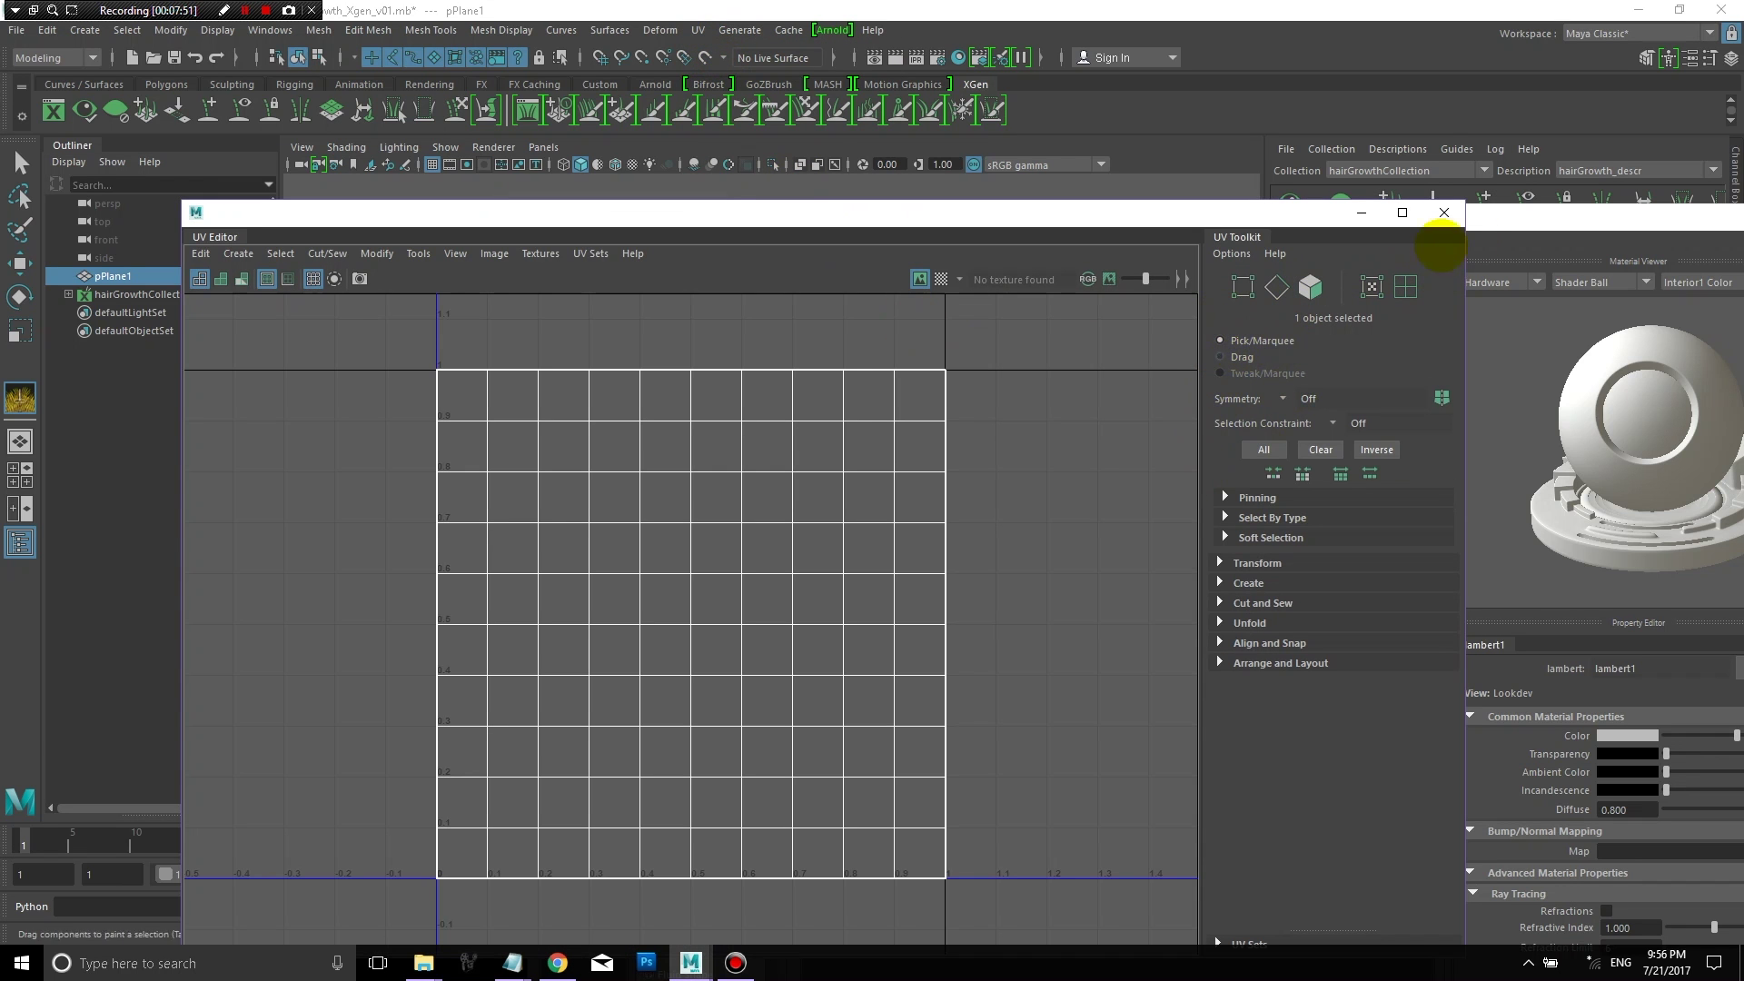
left_click(1444, 213)
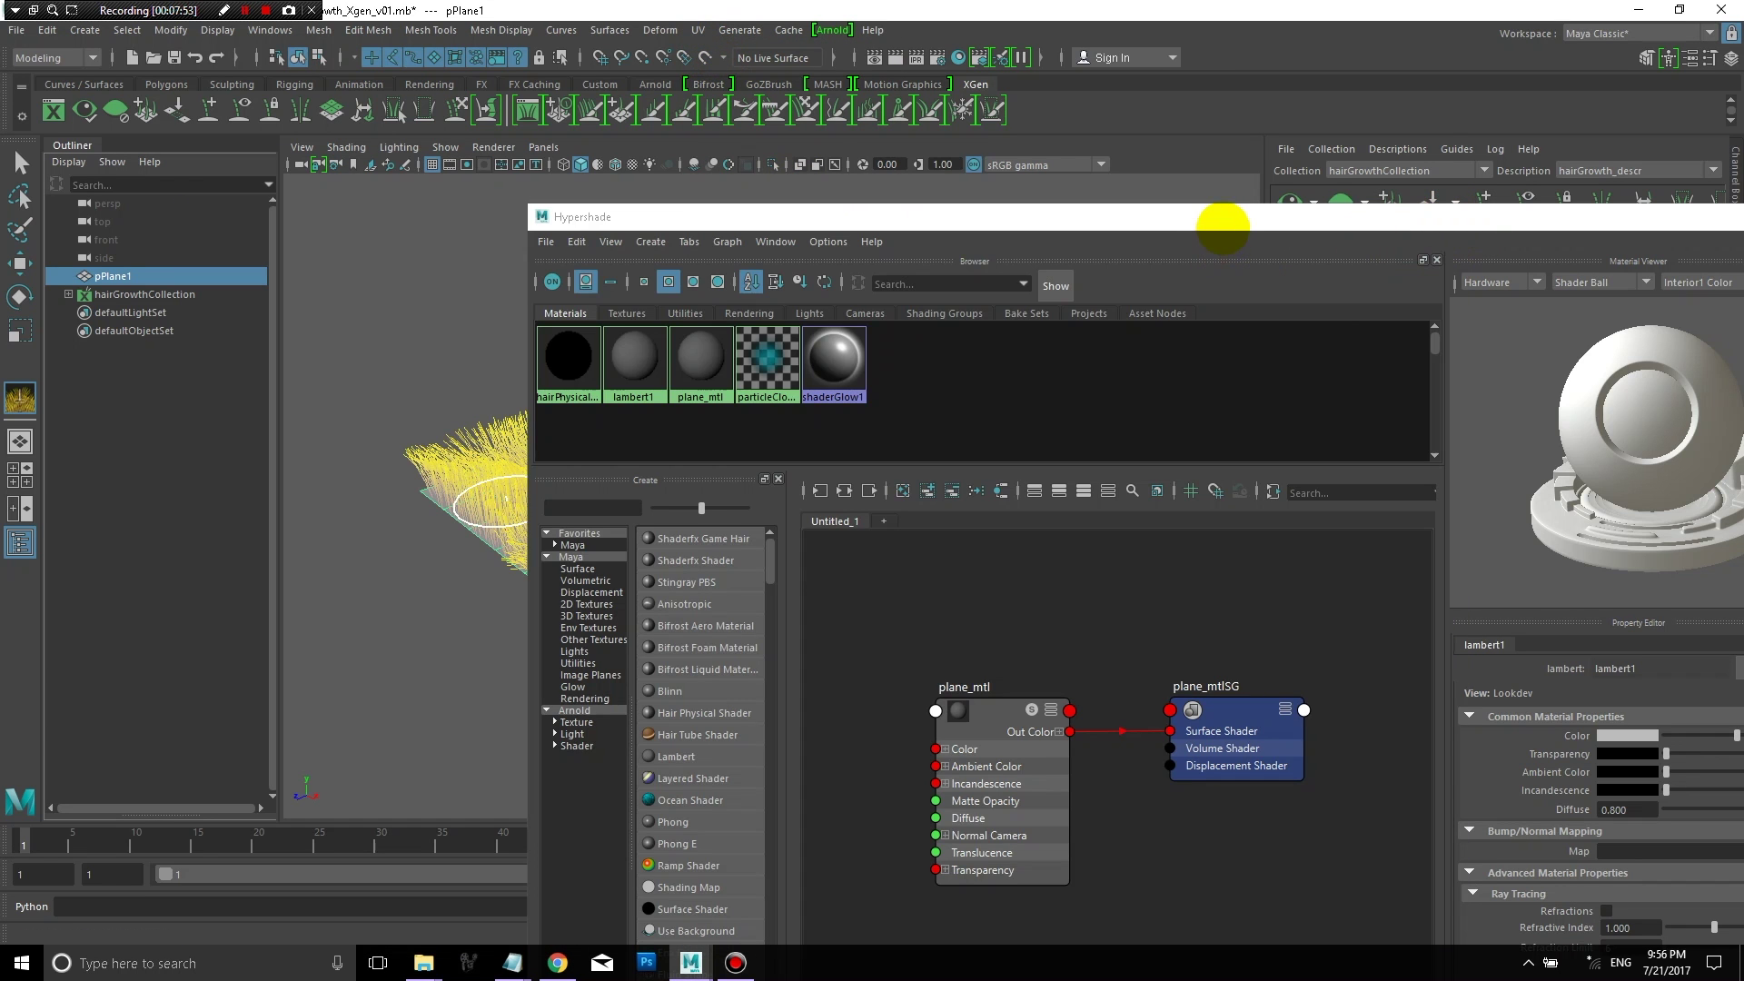
Step: Expand hairGrowthCollection and its hairGrowth_descr description in the Outliner and select pPlane1_hairGrowth_descr
left_click_drag(1230, 218, 1144, 118)
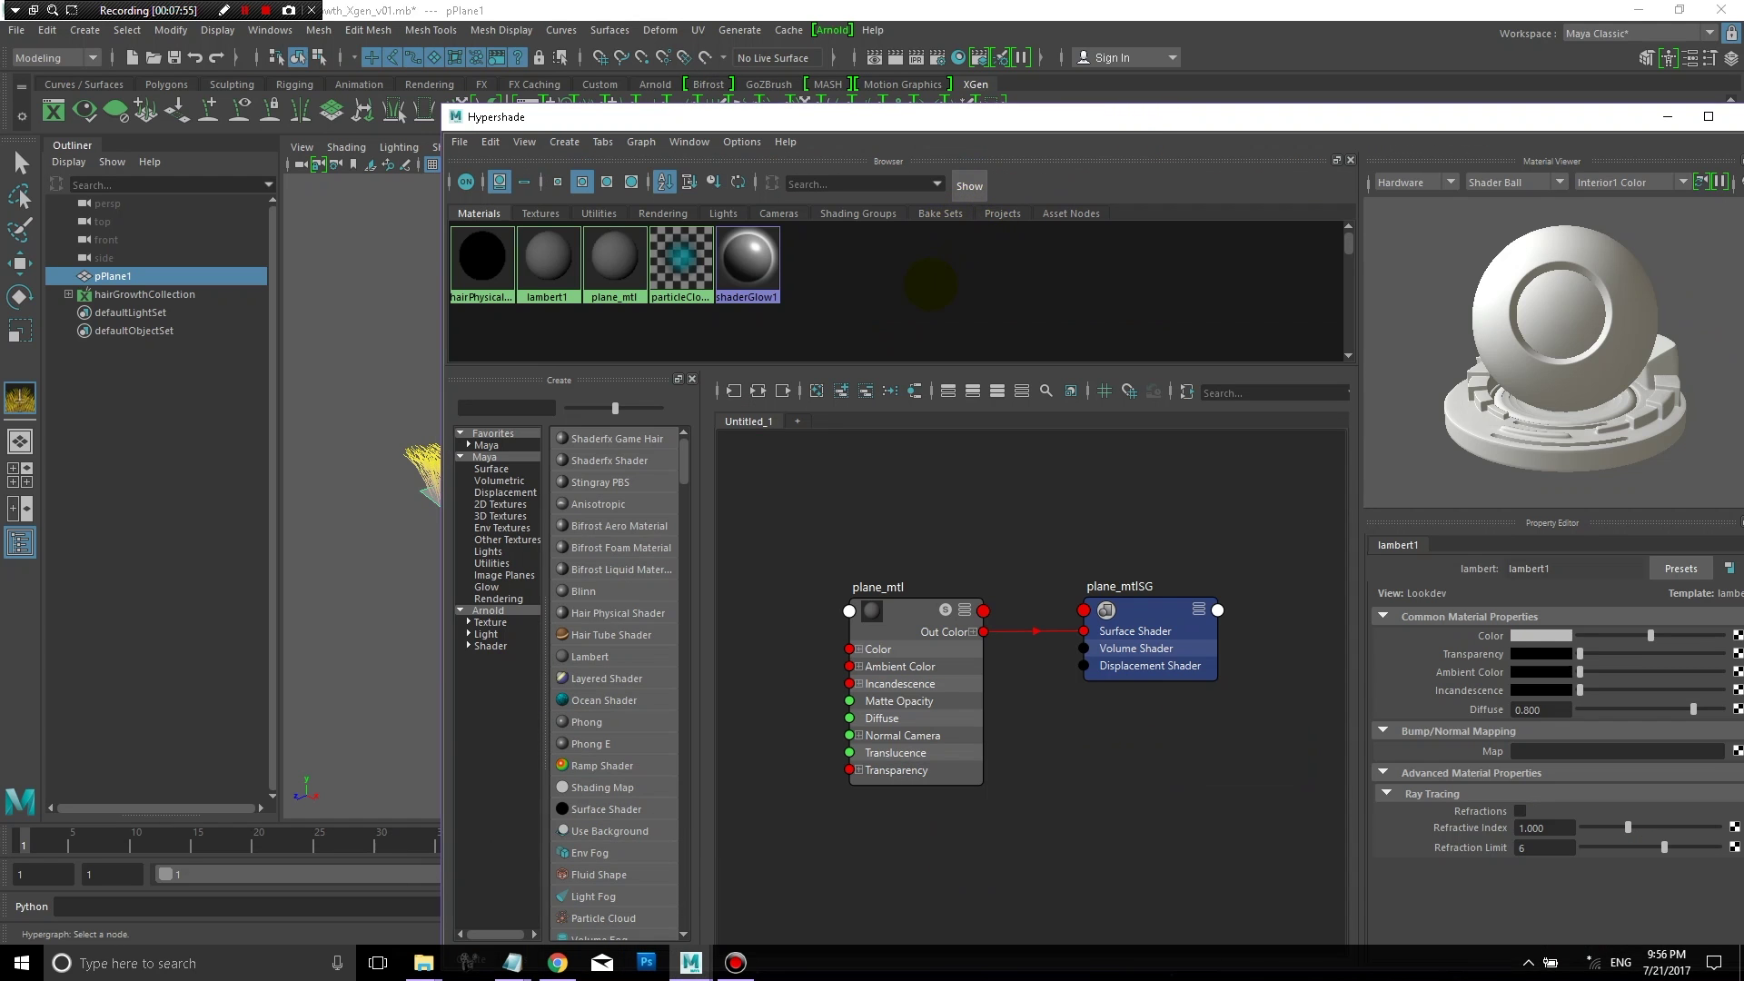
left_click(68, 293)
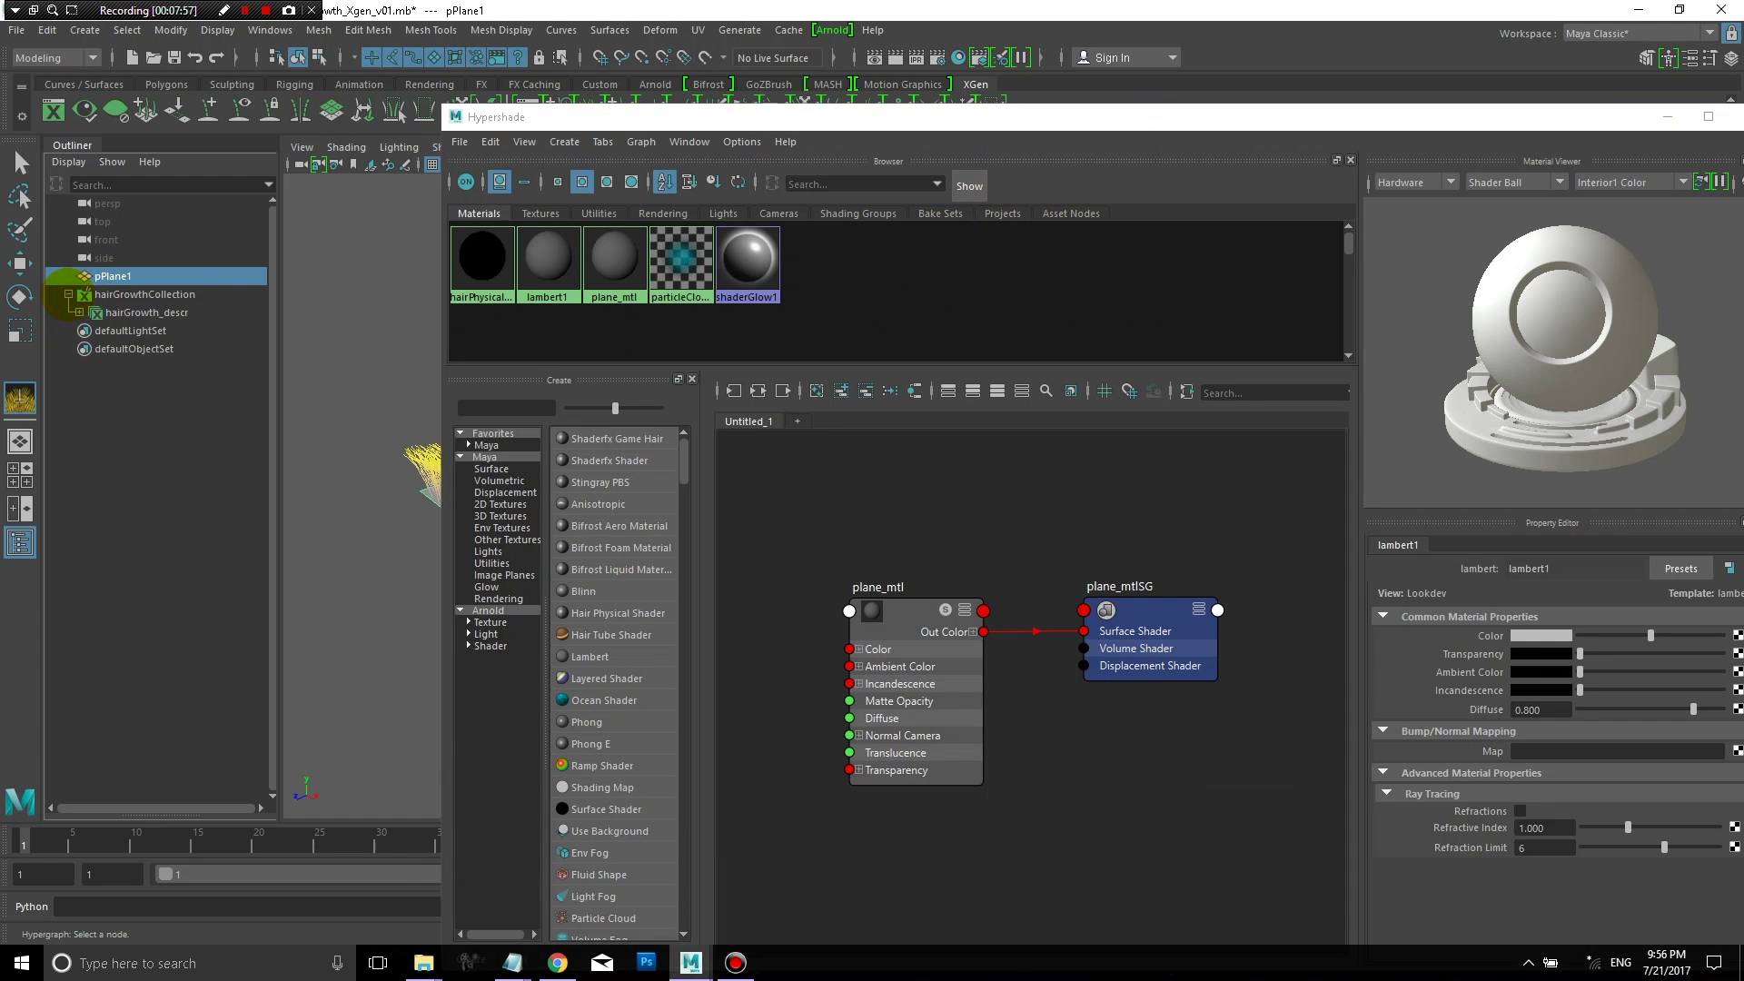
left_click(79, 312)
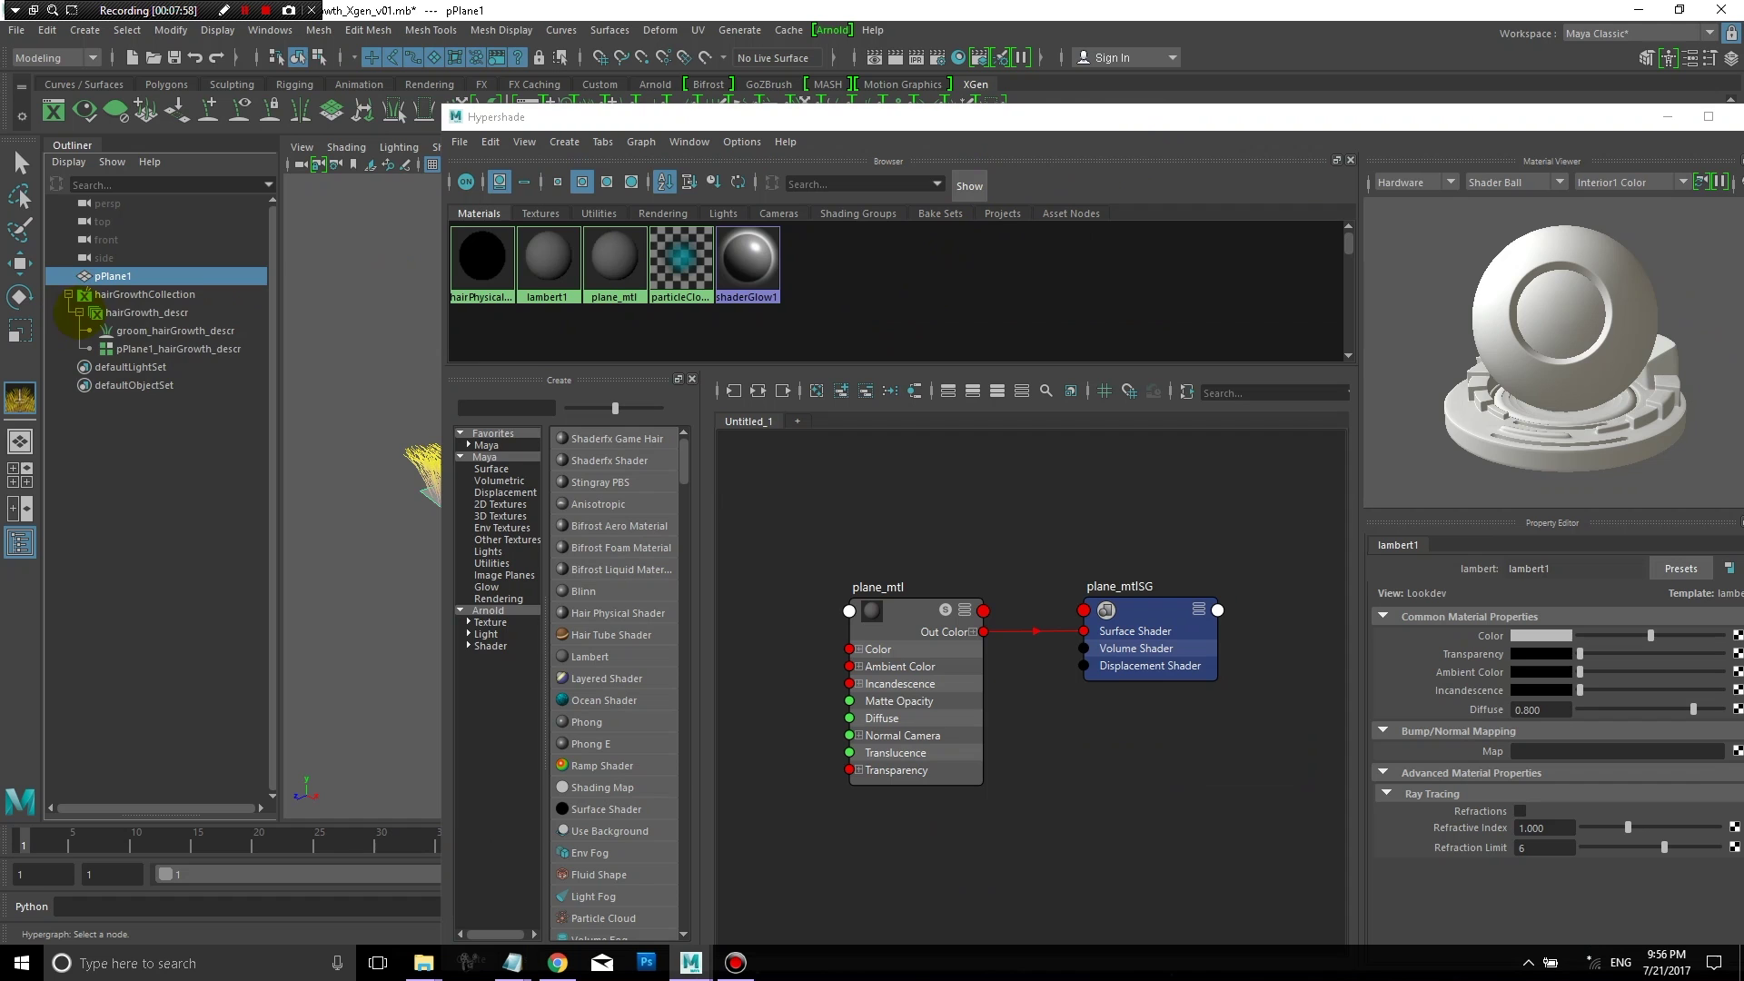
left_click(136, 348)
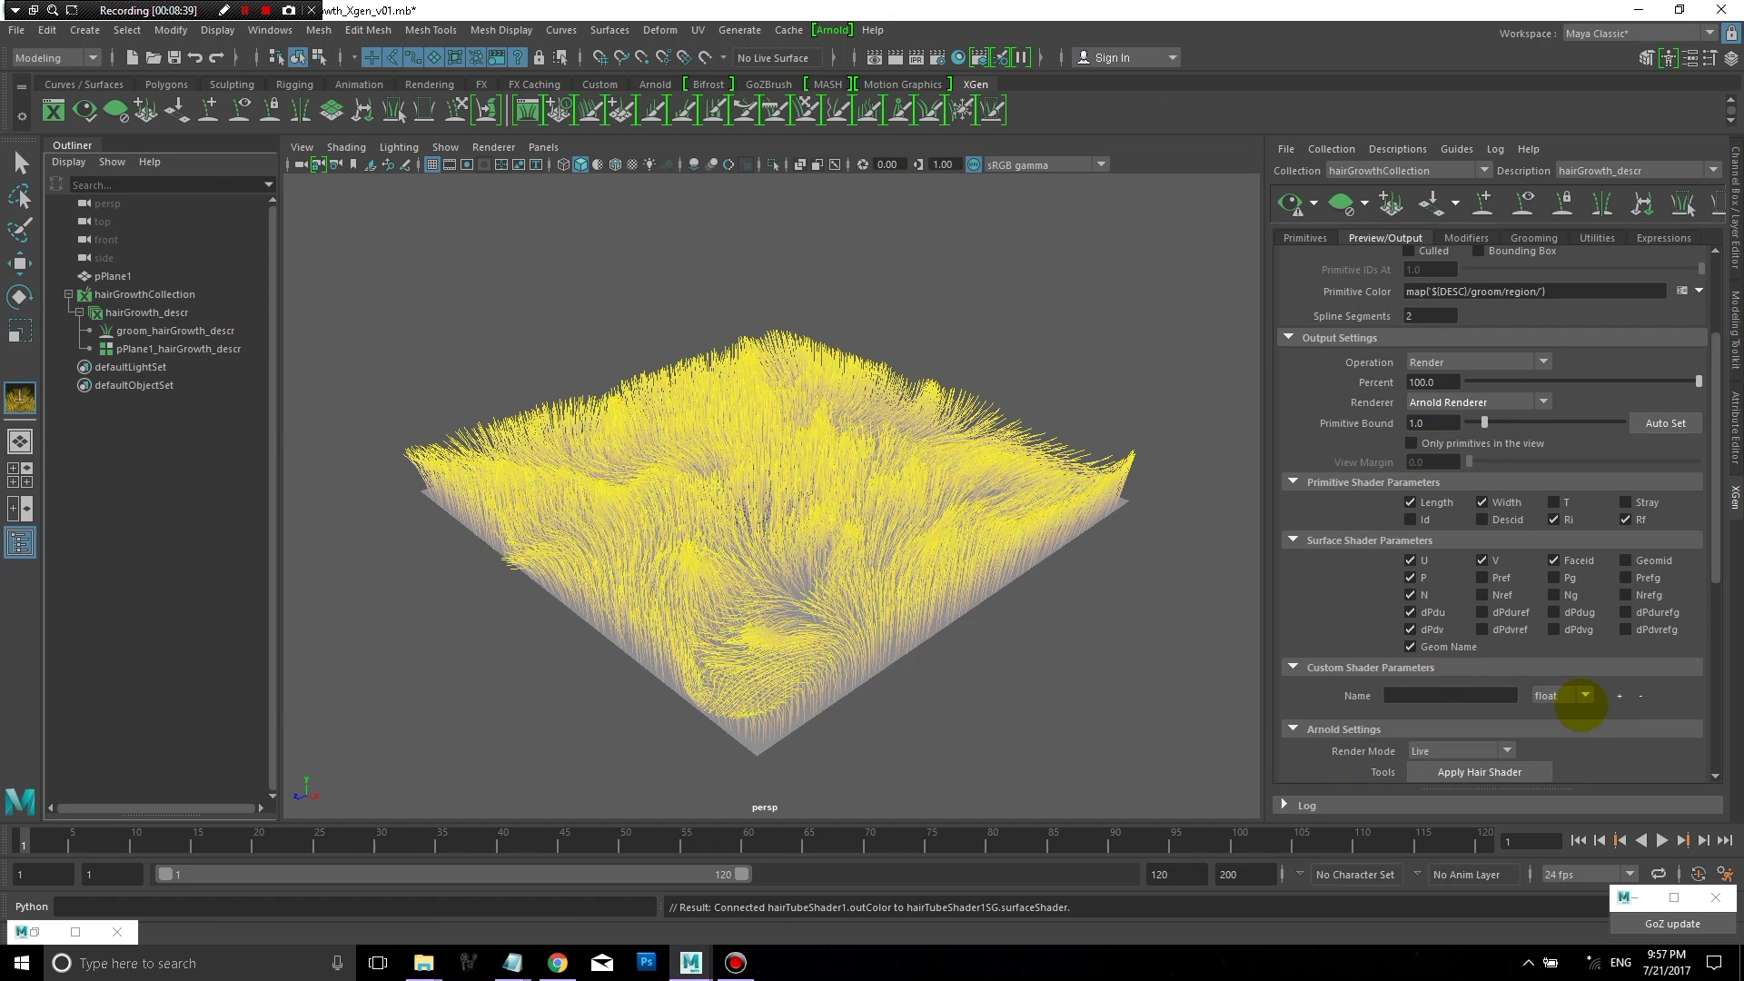
Step: Add a custom shader parameter of type color named root_color to the hair description
left_click(1581, 695)
left_click(1555, 722)
left_click(1492, 695)
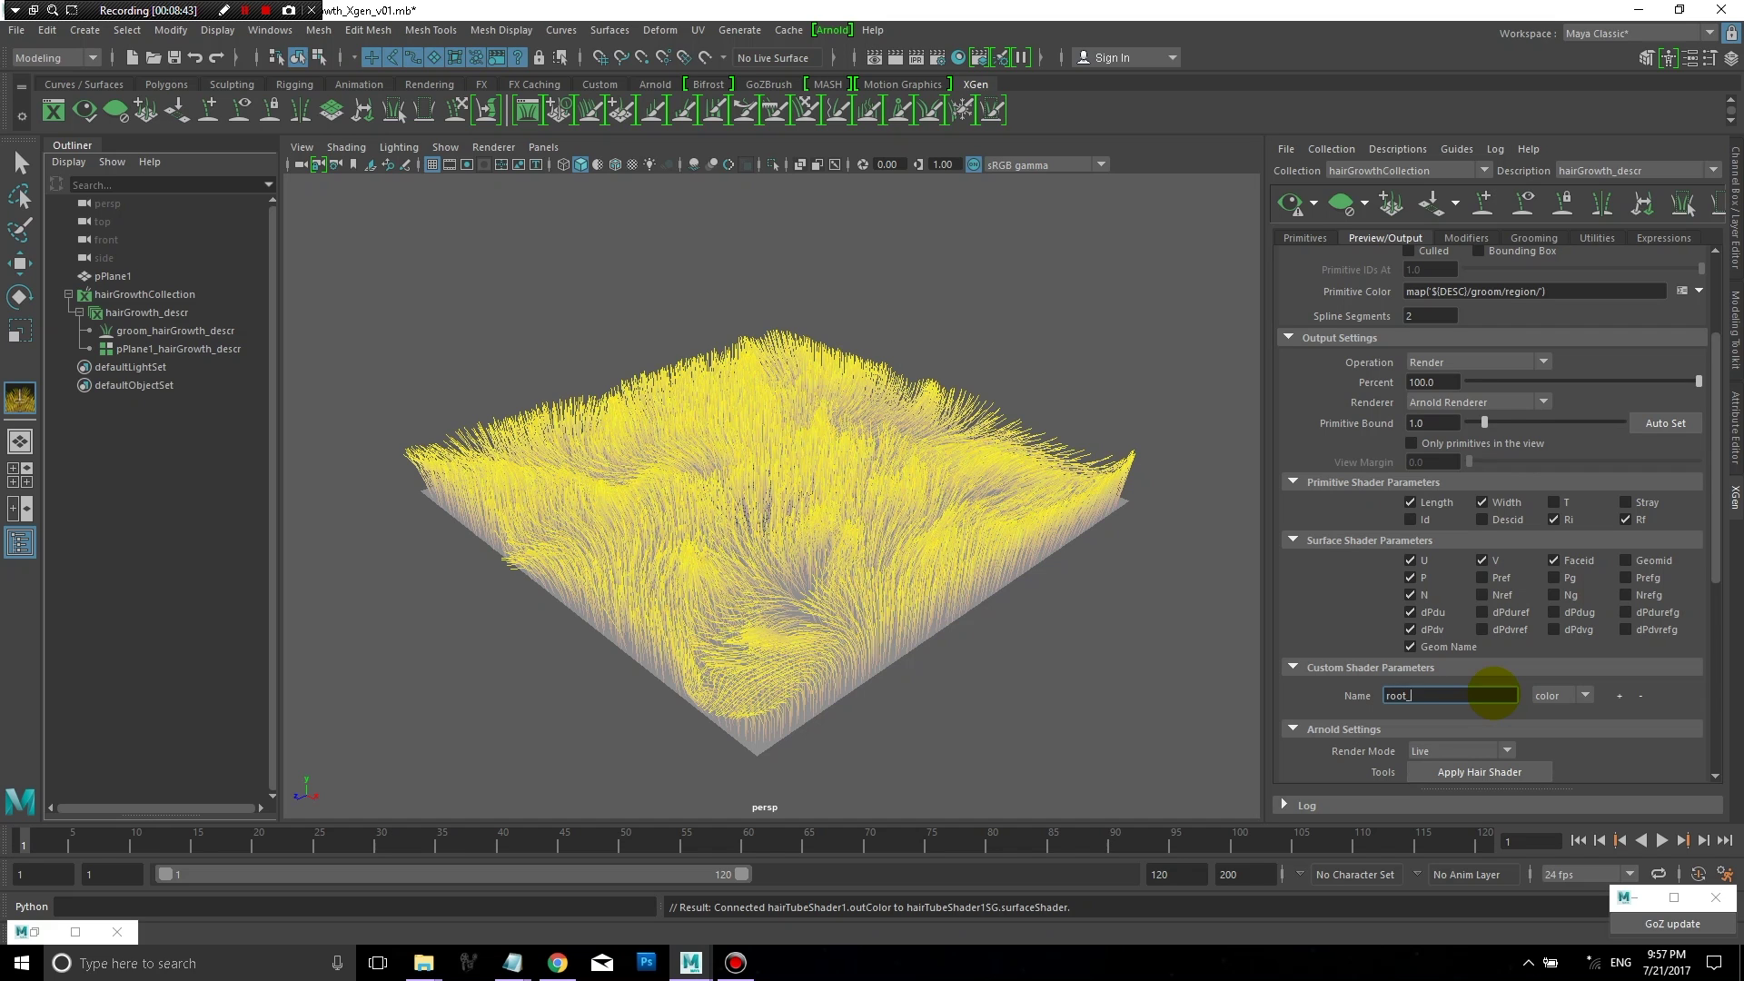
type("root_color")
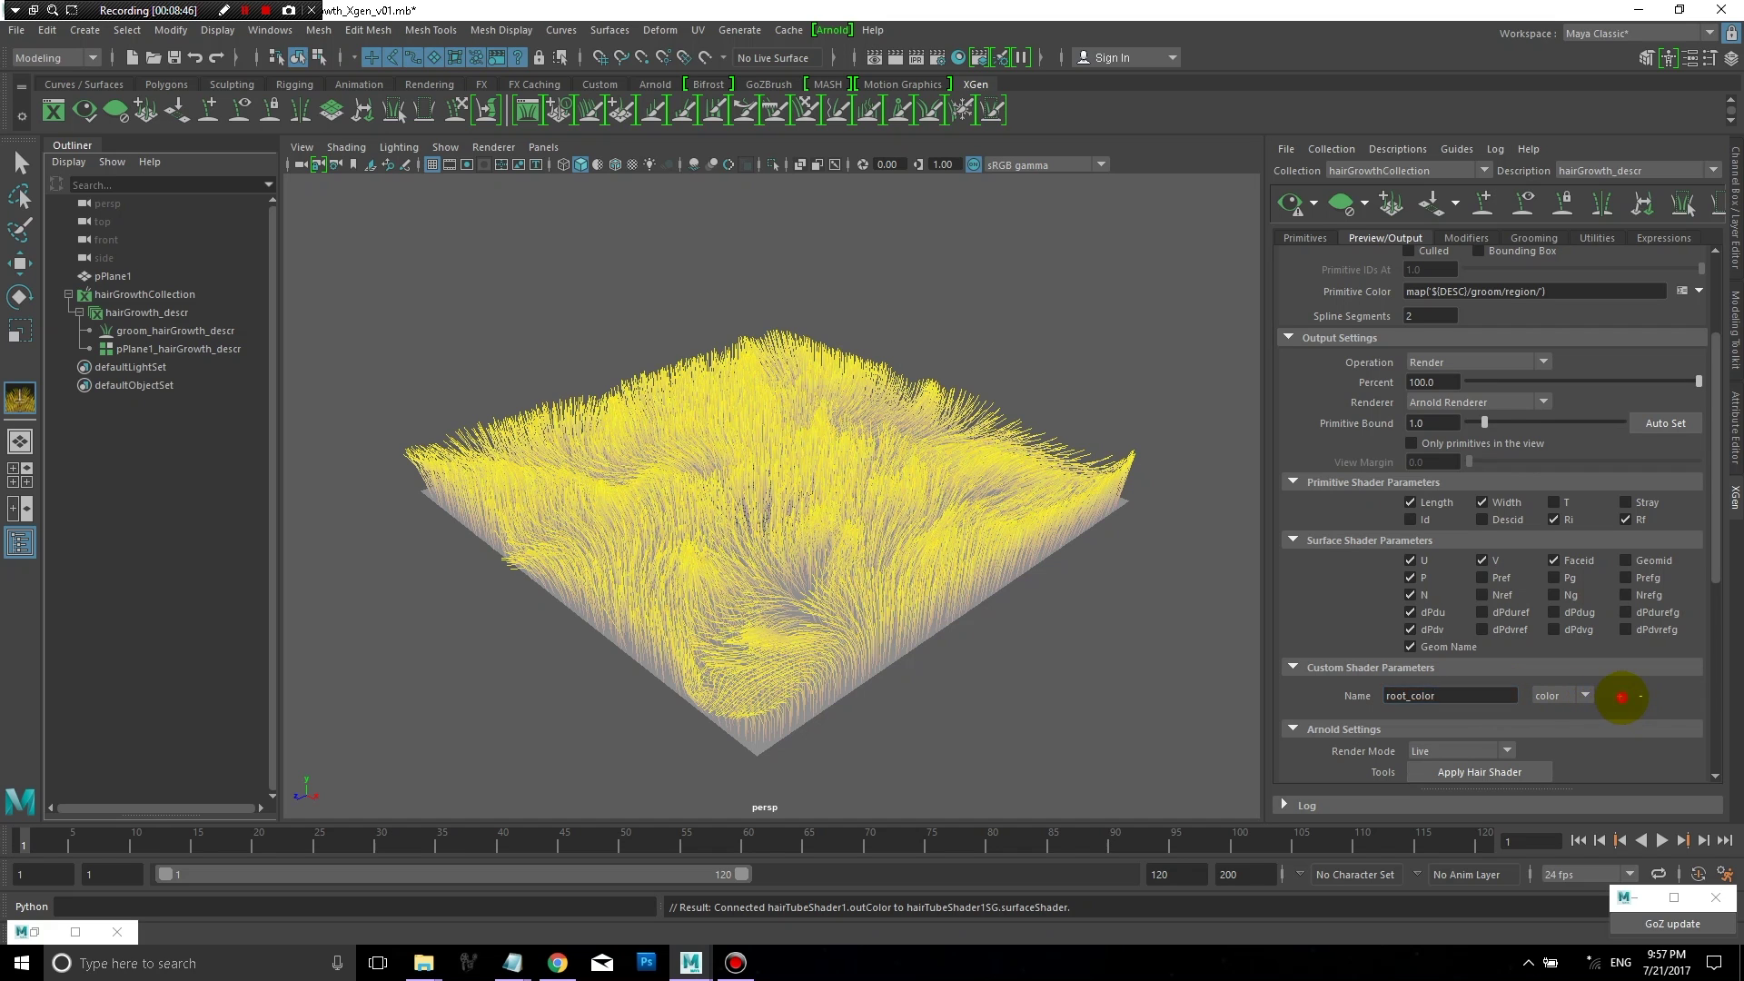
left_click(1618, 696)
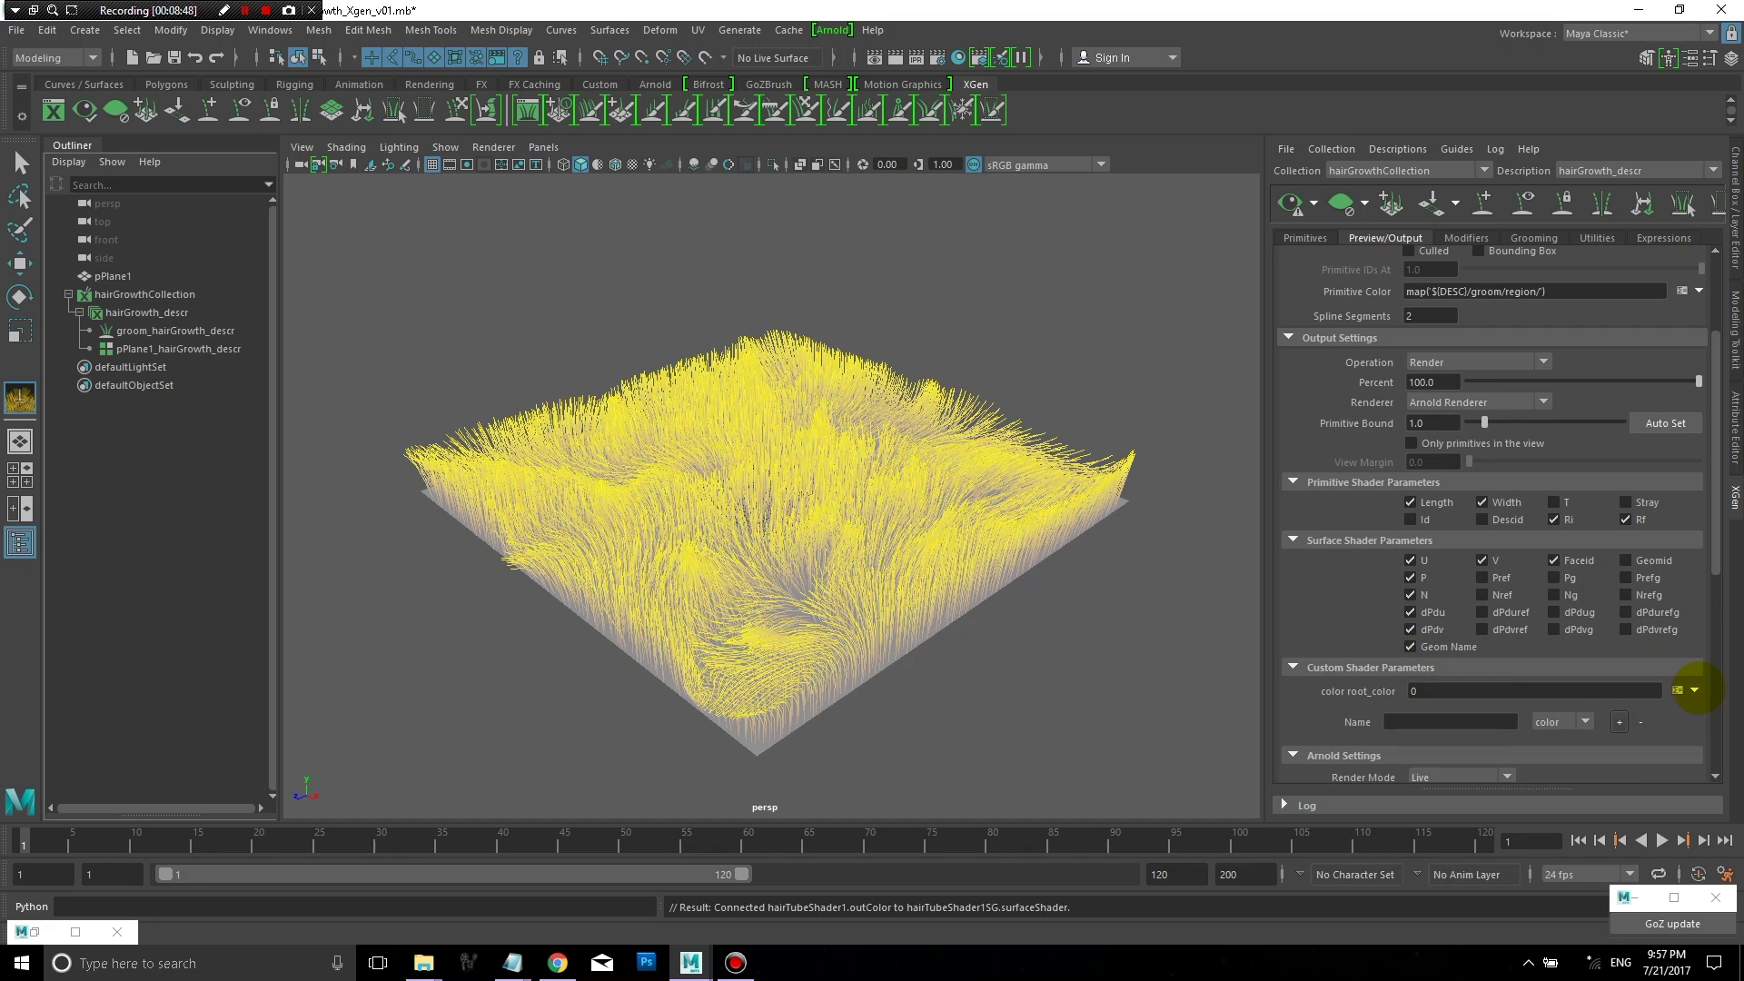
Step: Create a white map named custom_color_root_color at resolution 45 for the root_color parameter and save it
left_click(1694, 690)
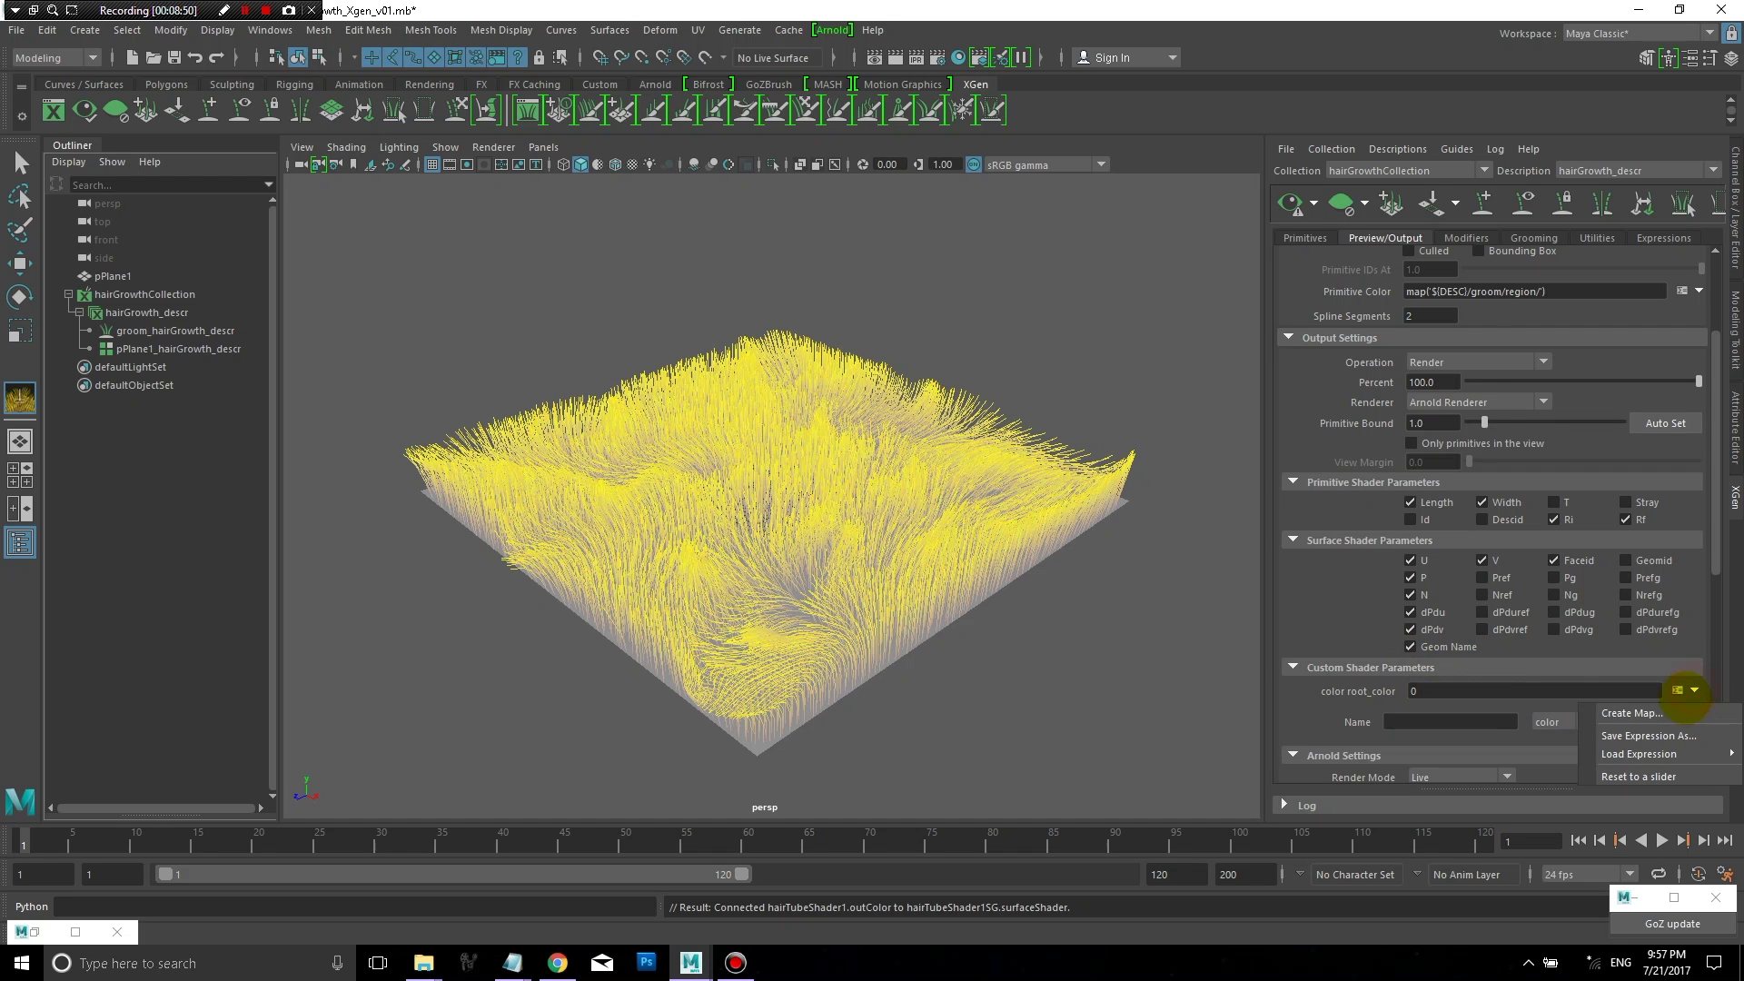
left_click(1671, 716)
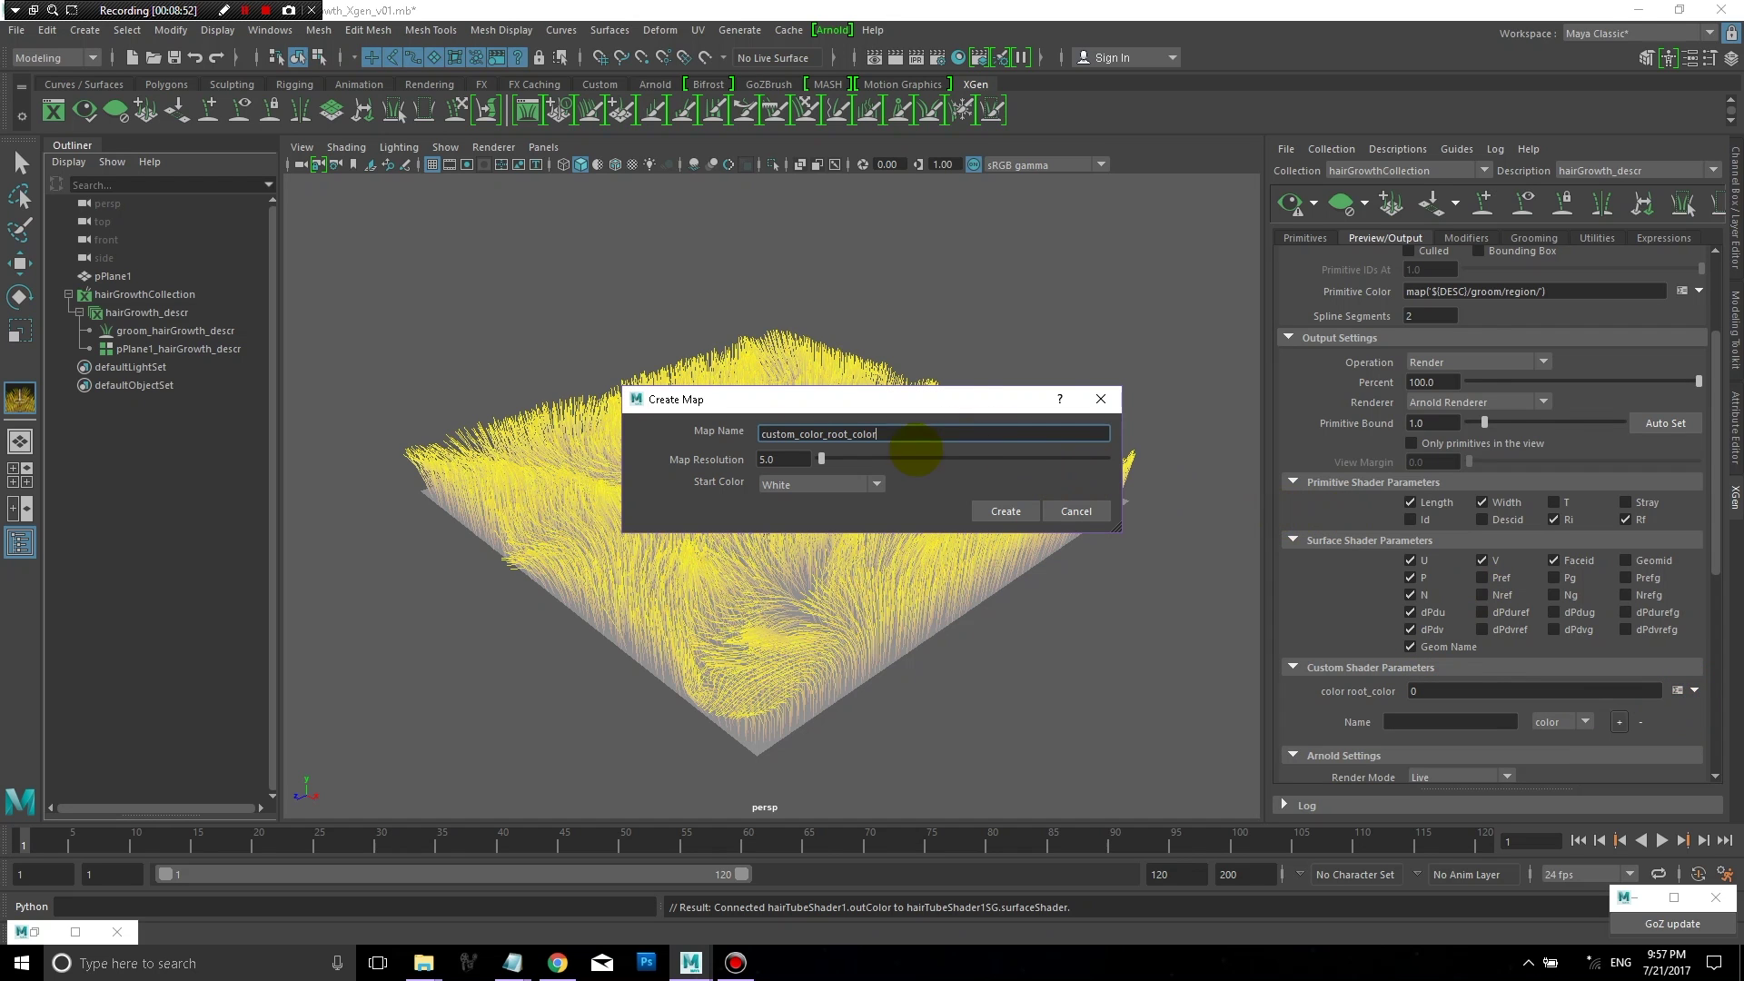
left_click(784, 460)
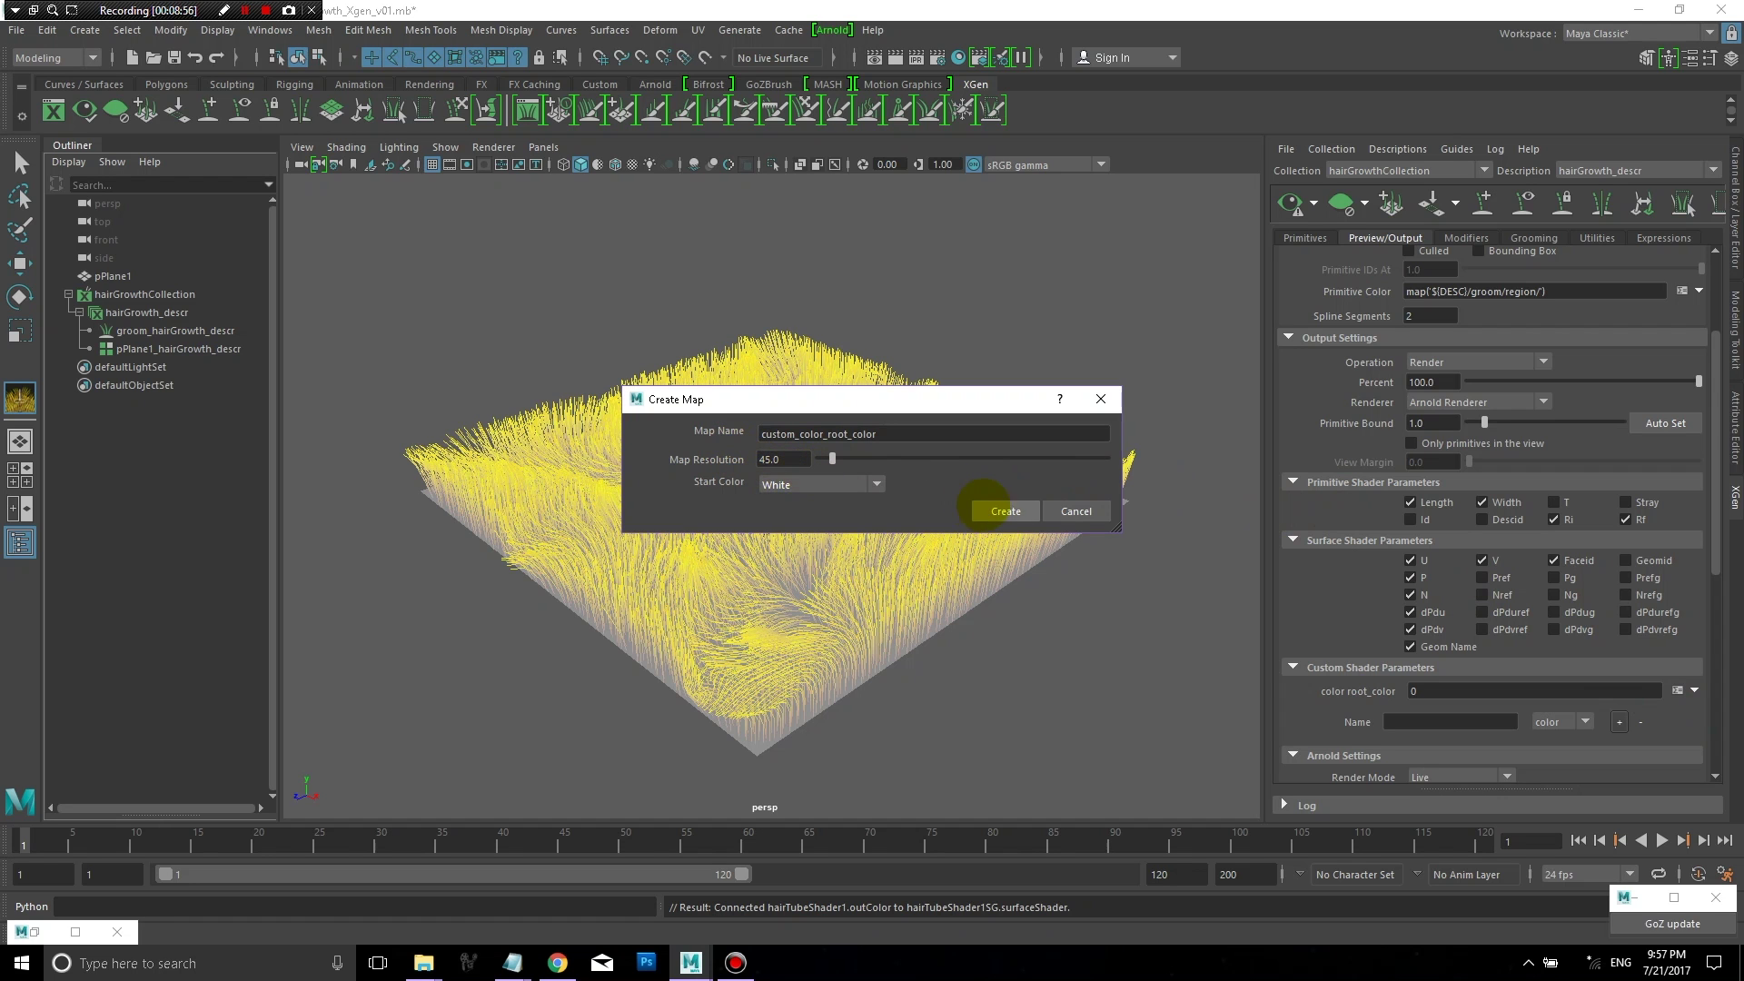
left_click(1005, 511)
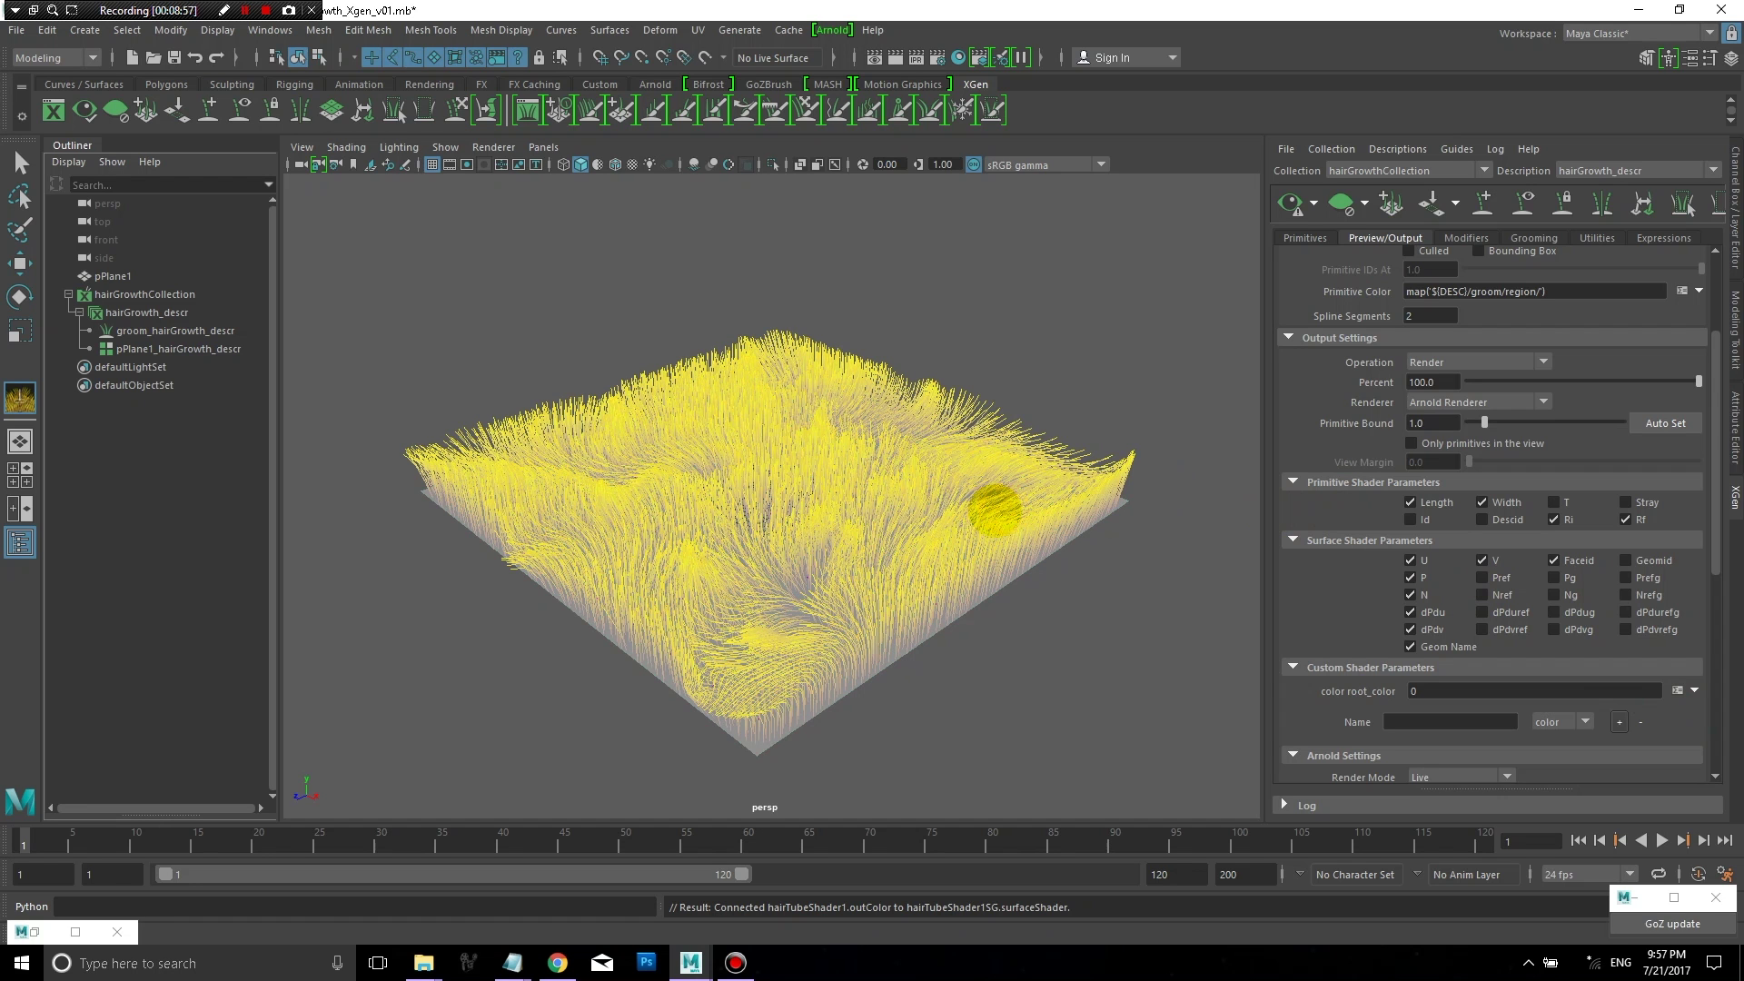
mouse_move(611, 475)
left_mouse_down("alt")
mouse_move(639, 524)
mouse_move(630, 495)
left_mouse_up("alt")
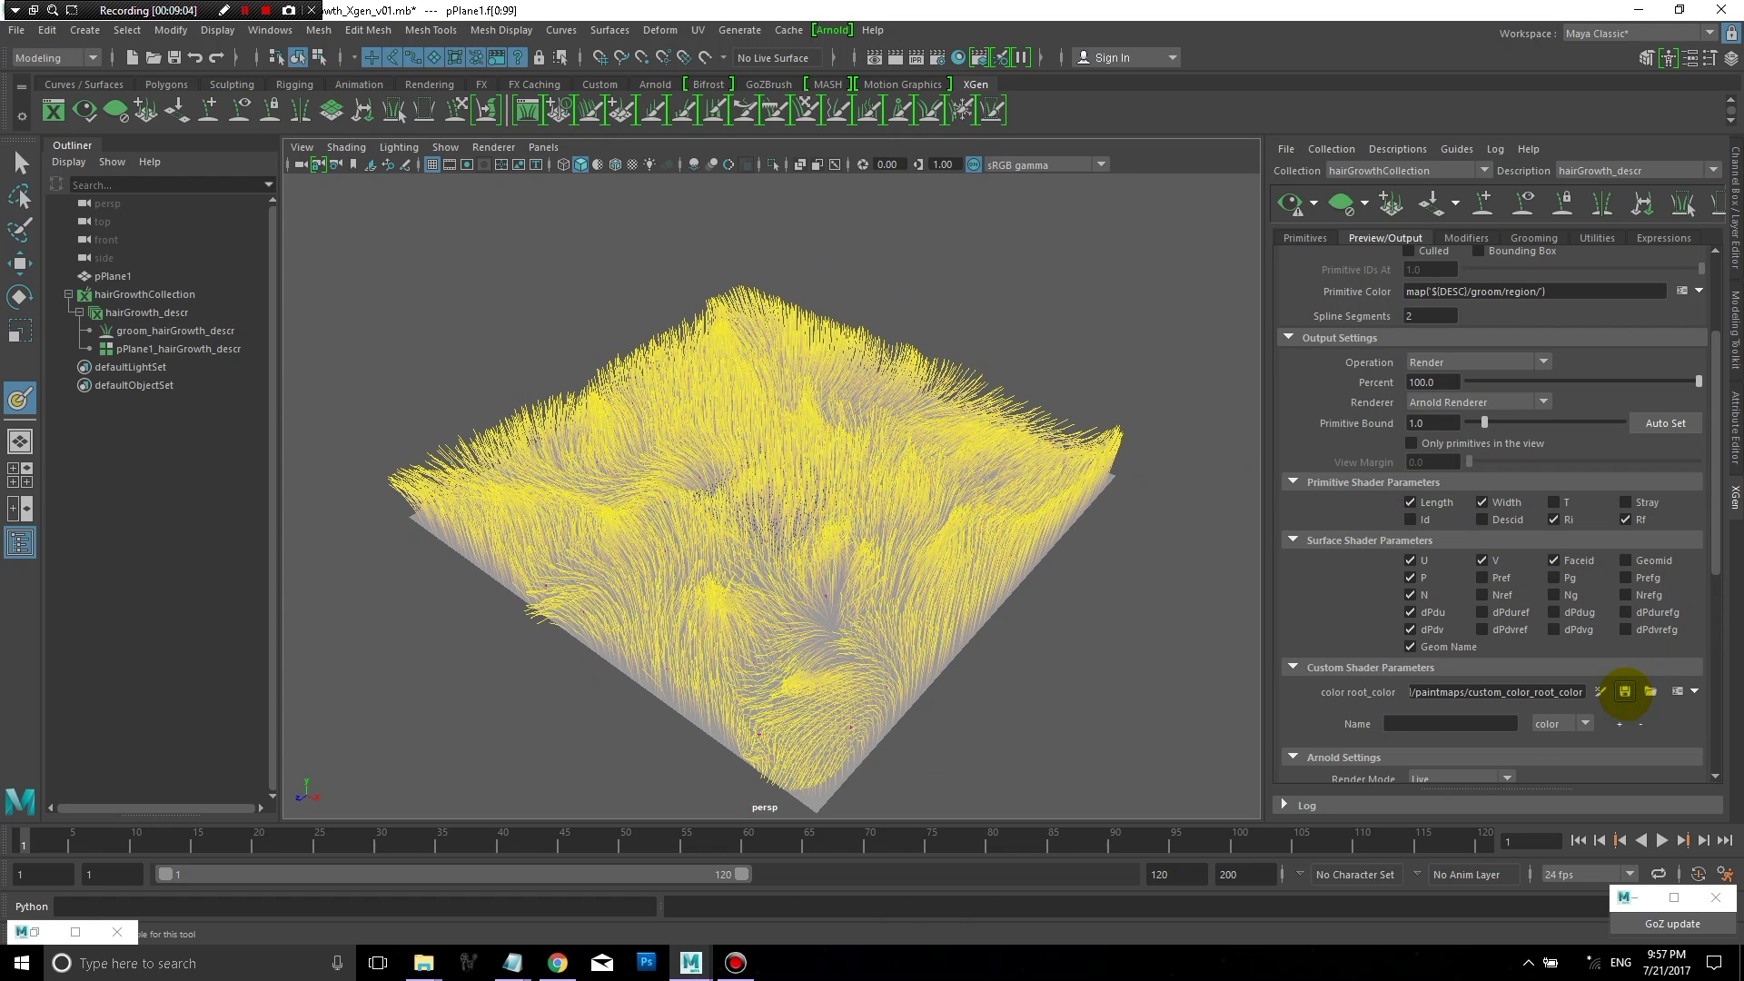
left_click(1624, 691)
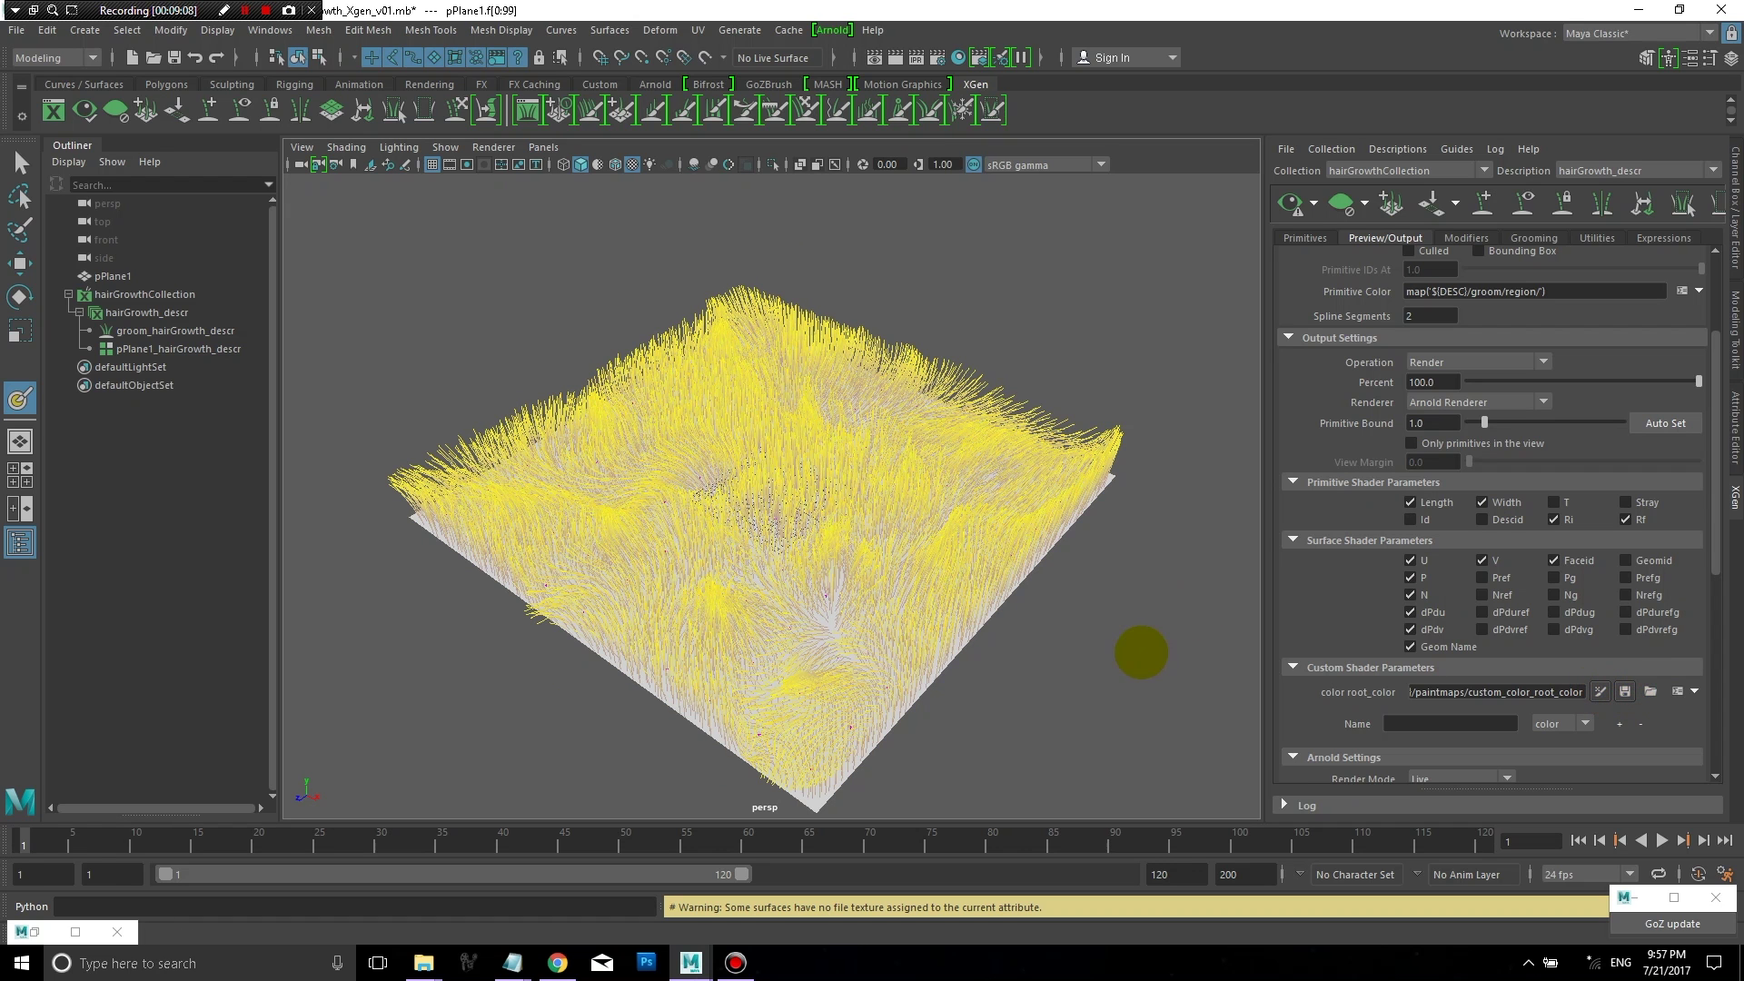
Step: Restore the Hypershade and delete the hairTubeShader1 material together with its shading group hairTubeShader1SG
double_click(34, 931)
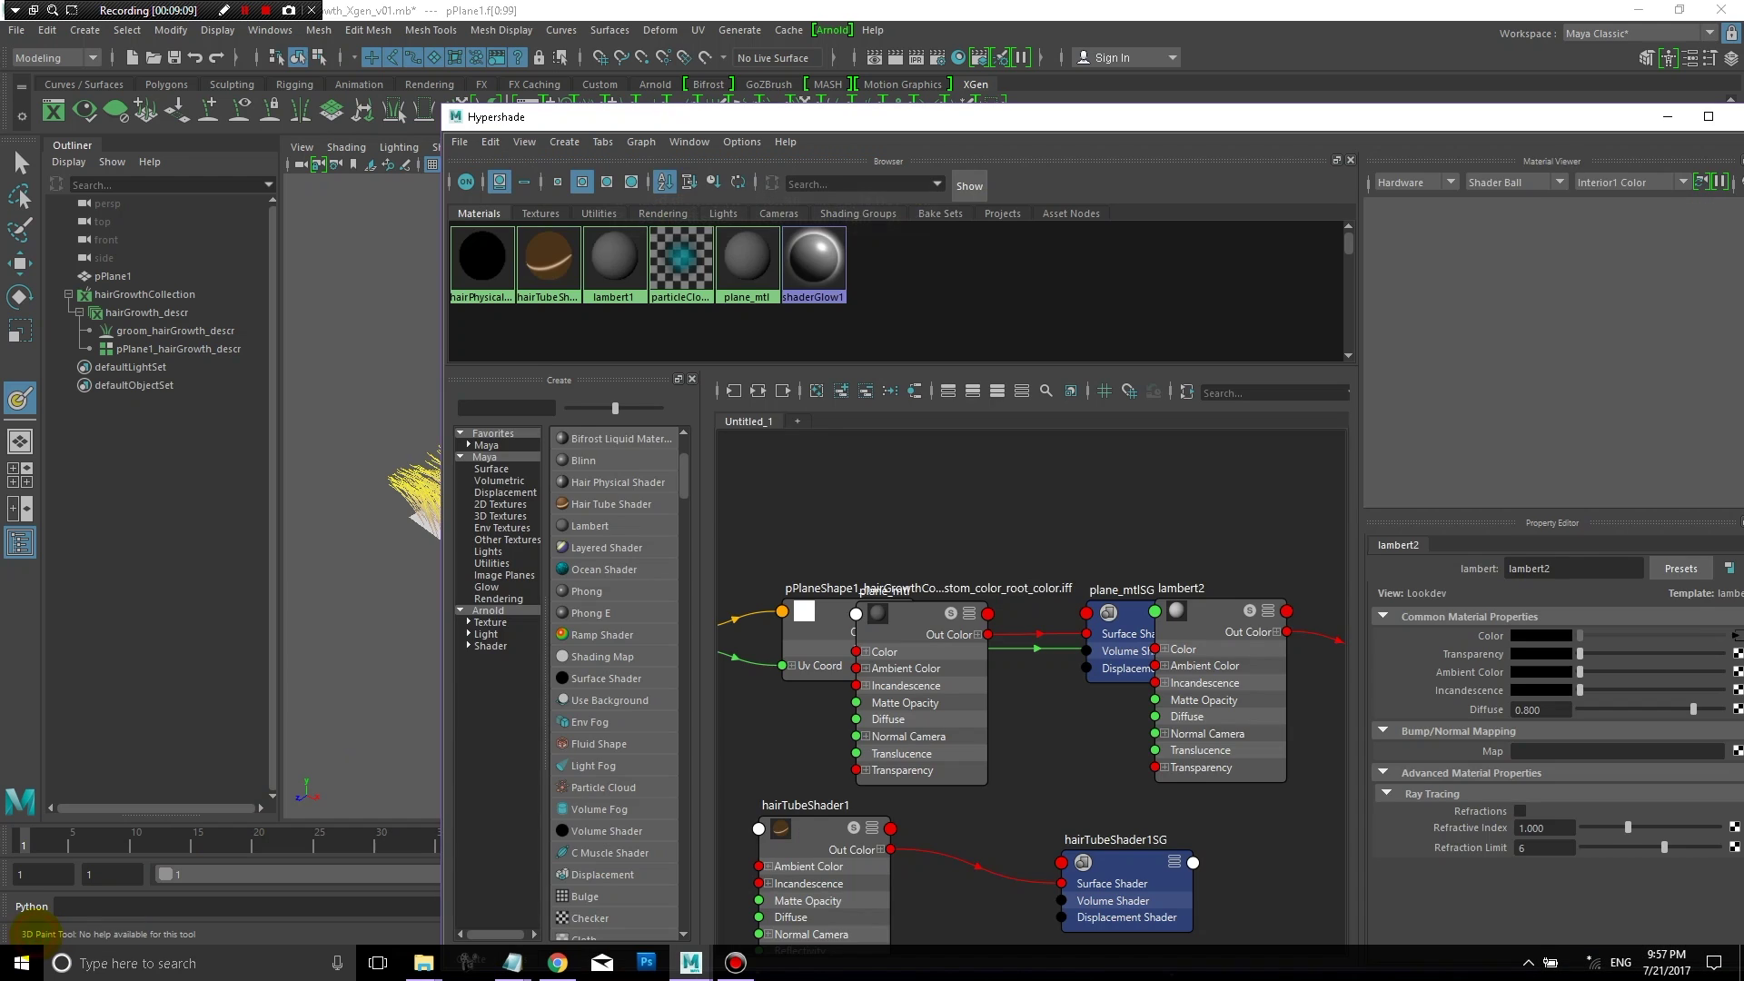
left_click(944, 526)
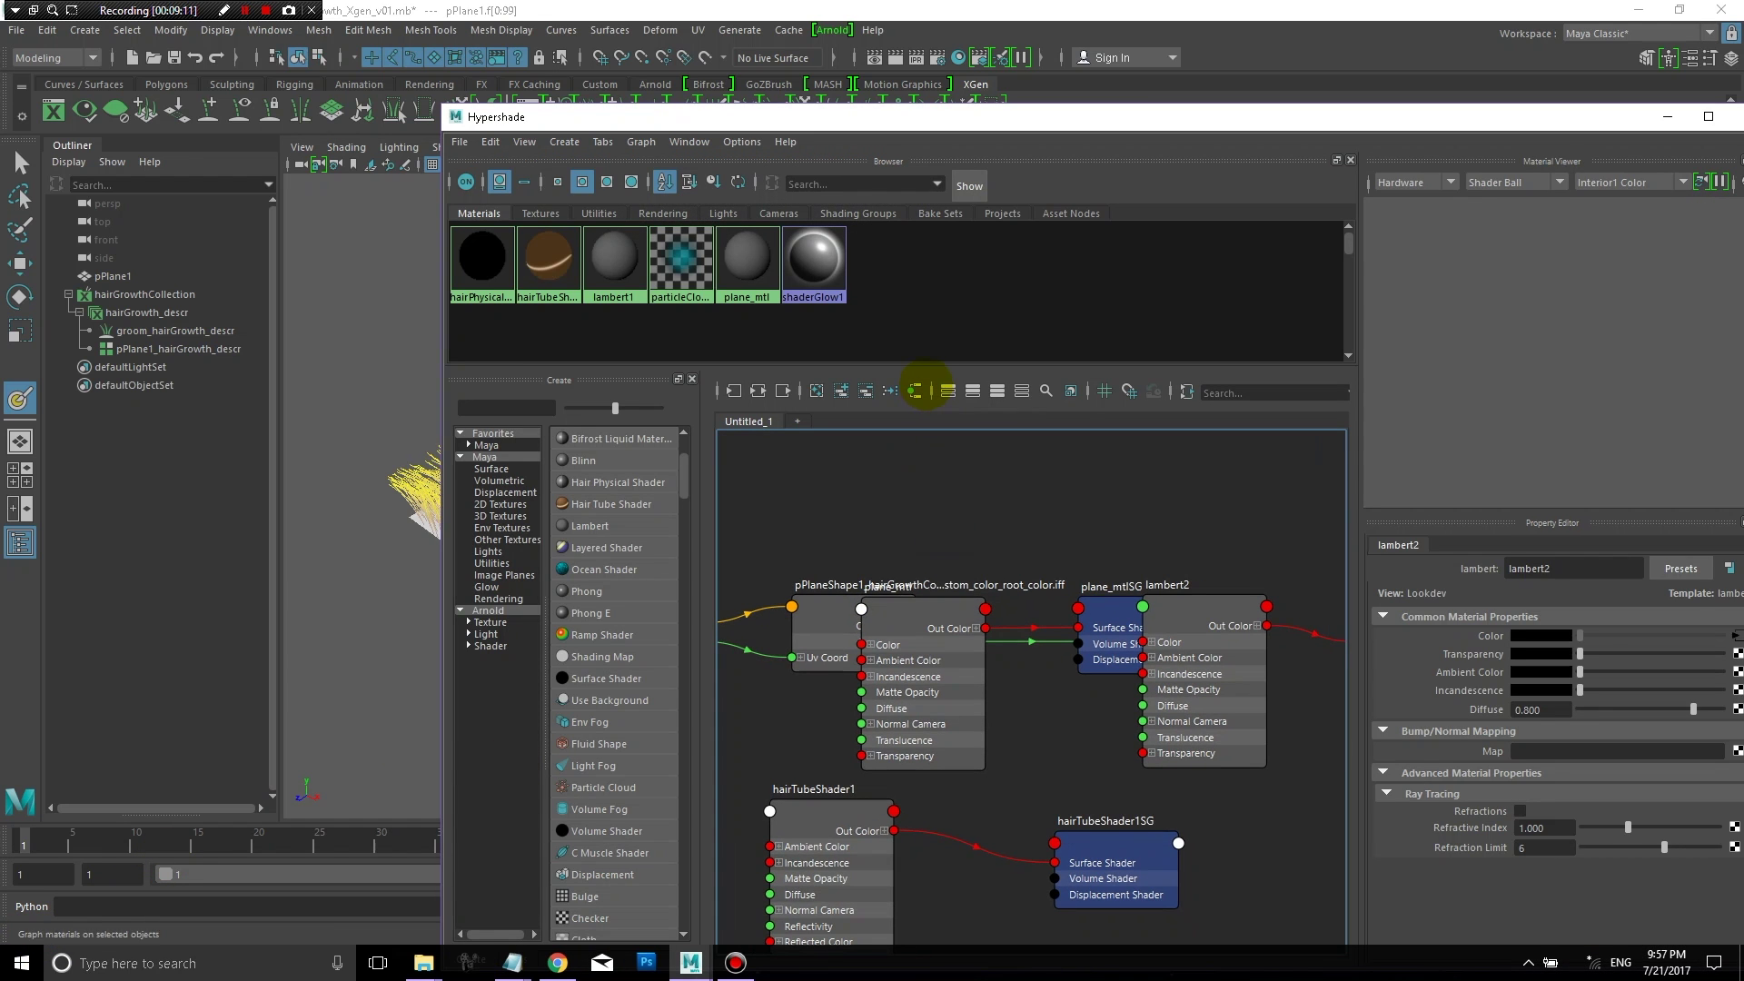
left_click(915, 391)
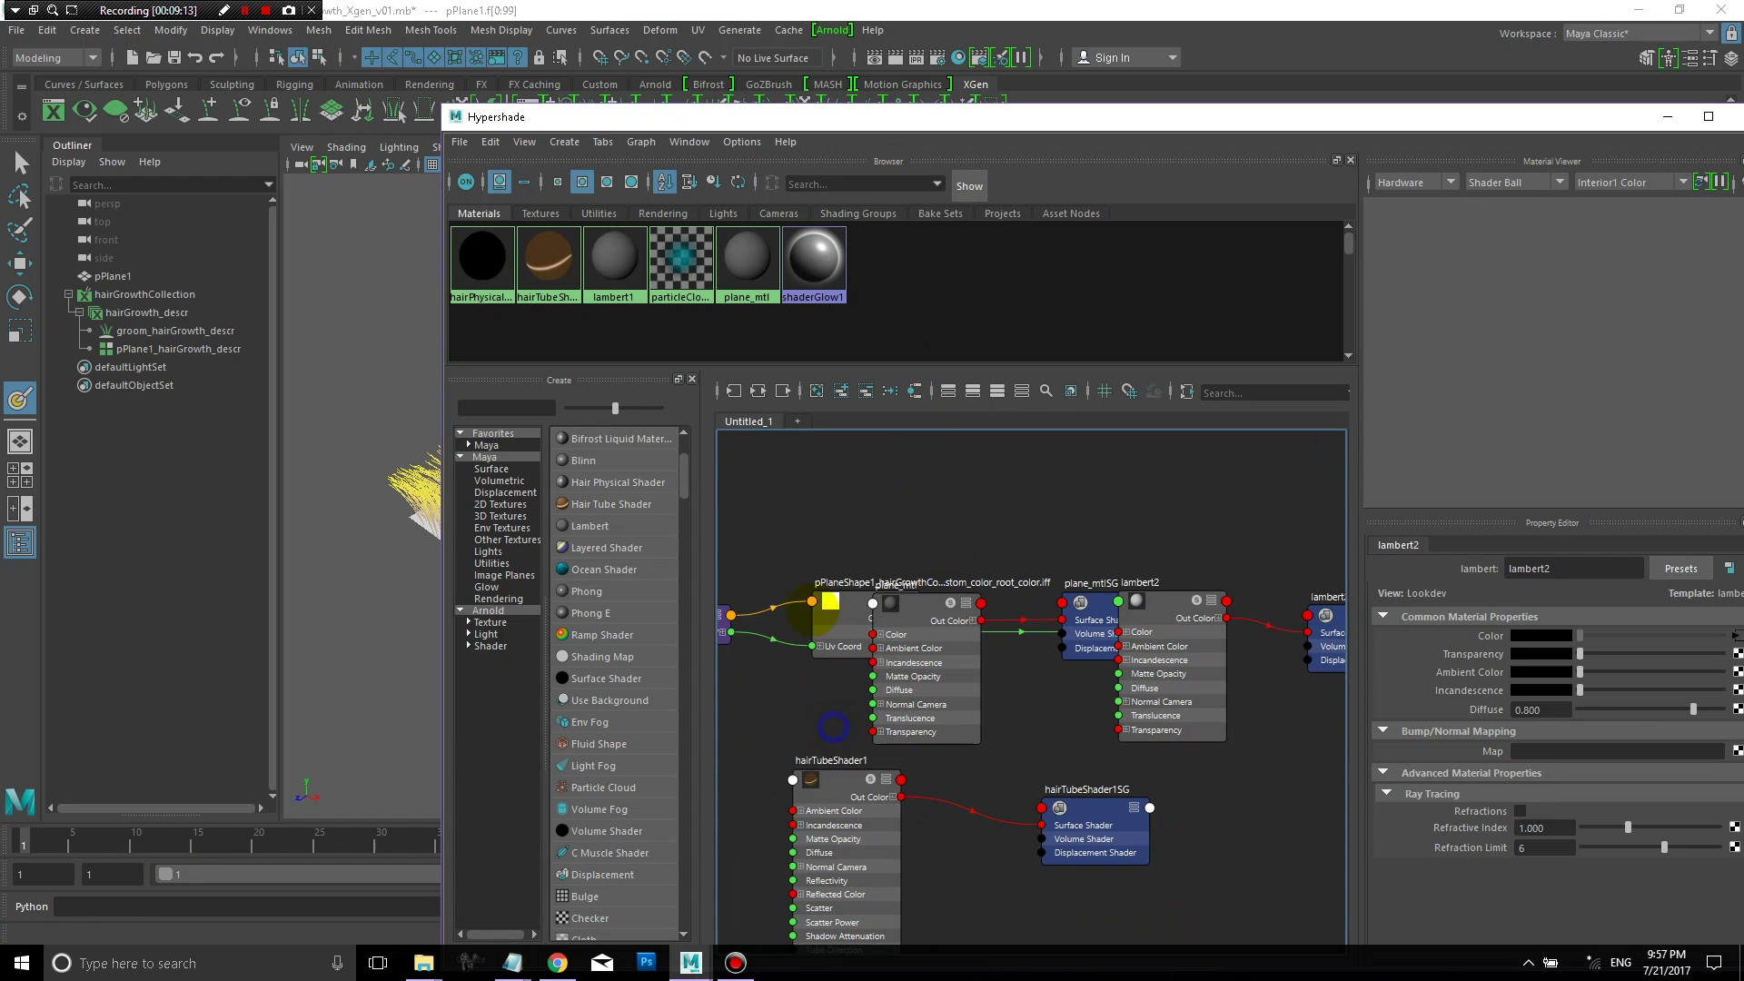
left_click(835, 771)
left_click(1081, 806, "shift")
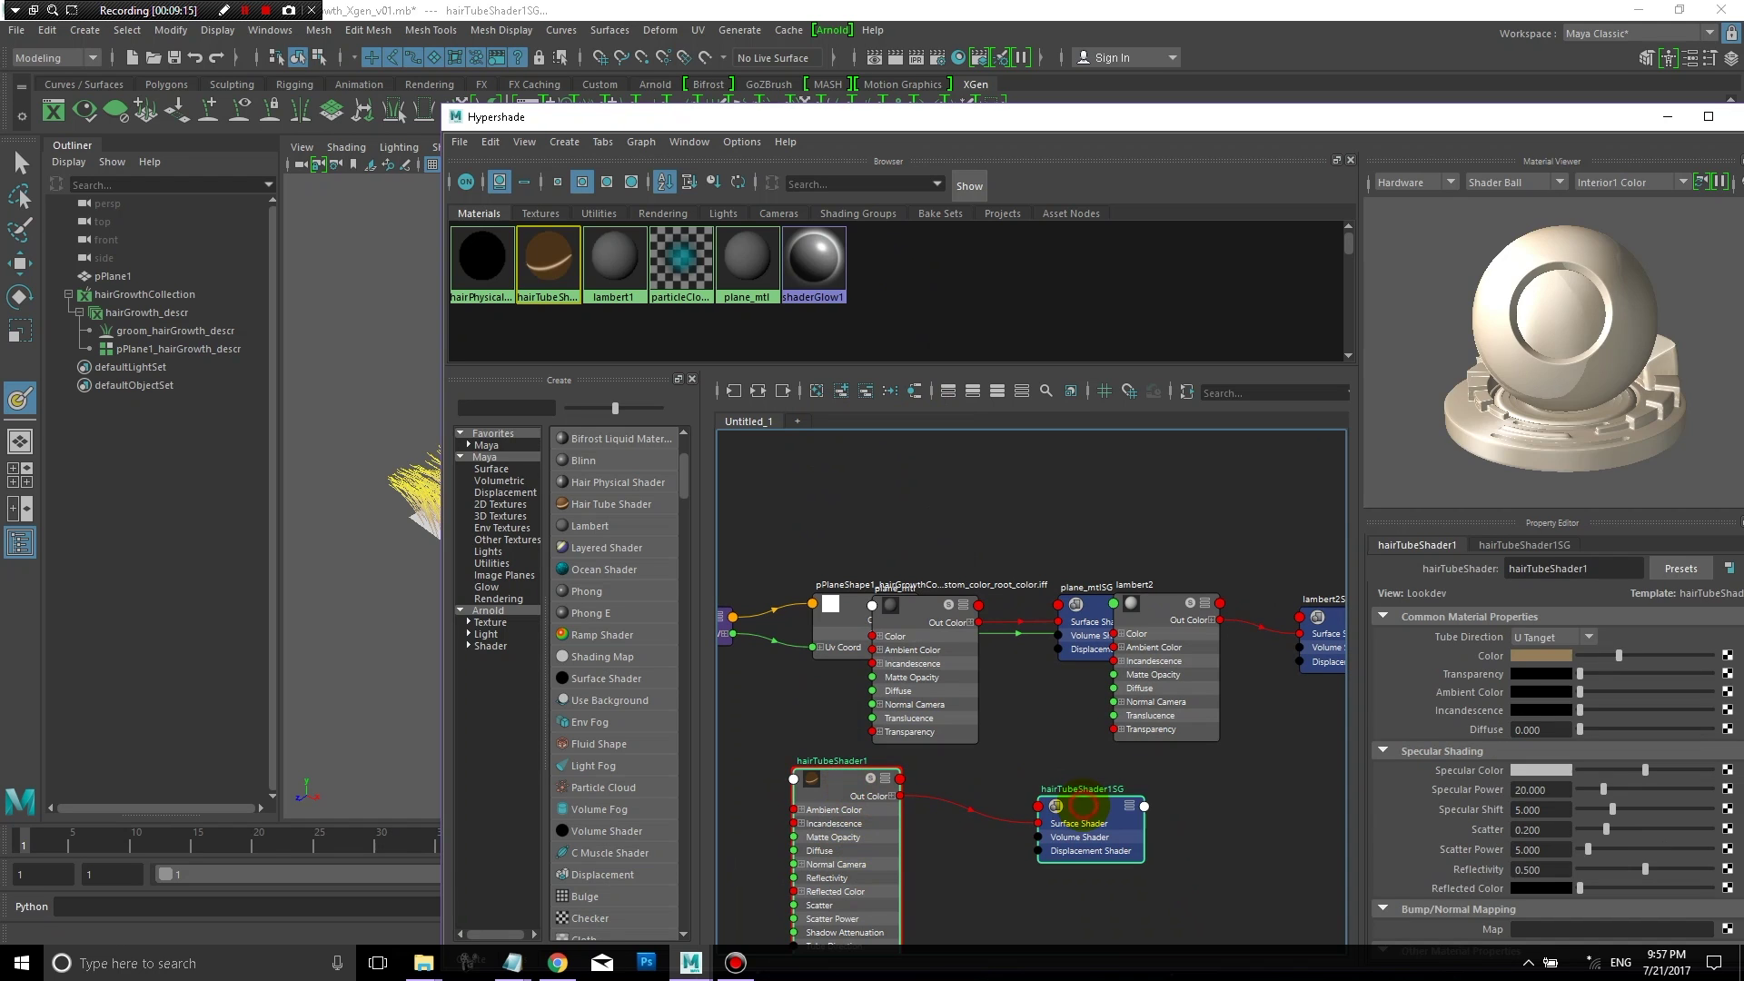
key("Delete")
Step: Spread out the overlapping nodes in the graph, separating the plane_mtl network from the root color texture and lambert2 network
left_click(831, 607)
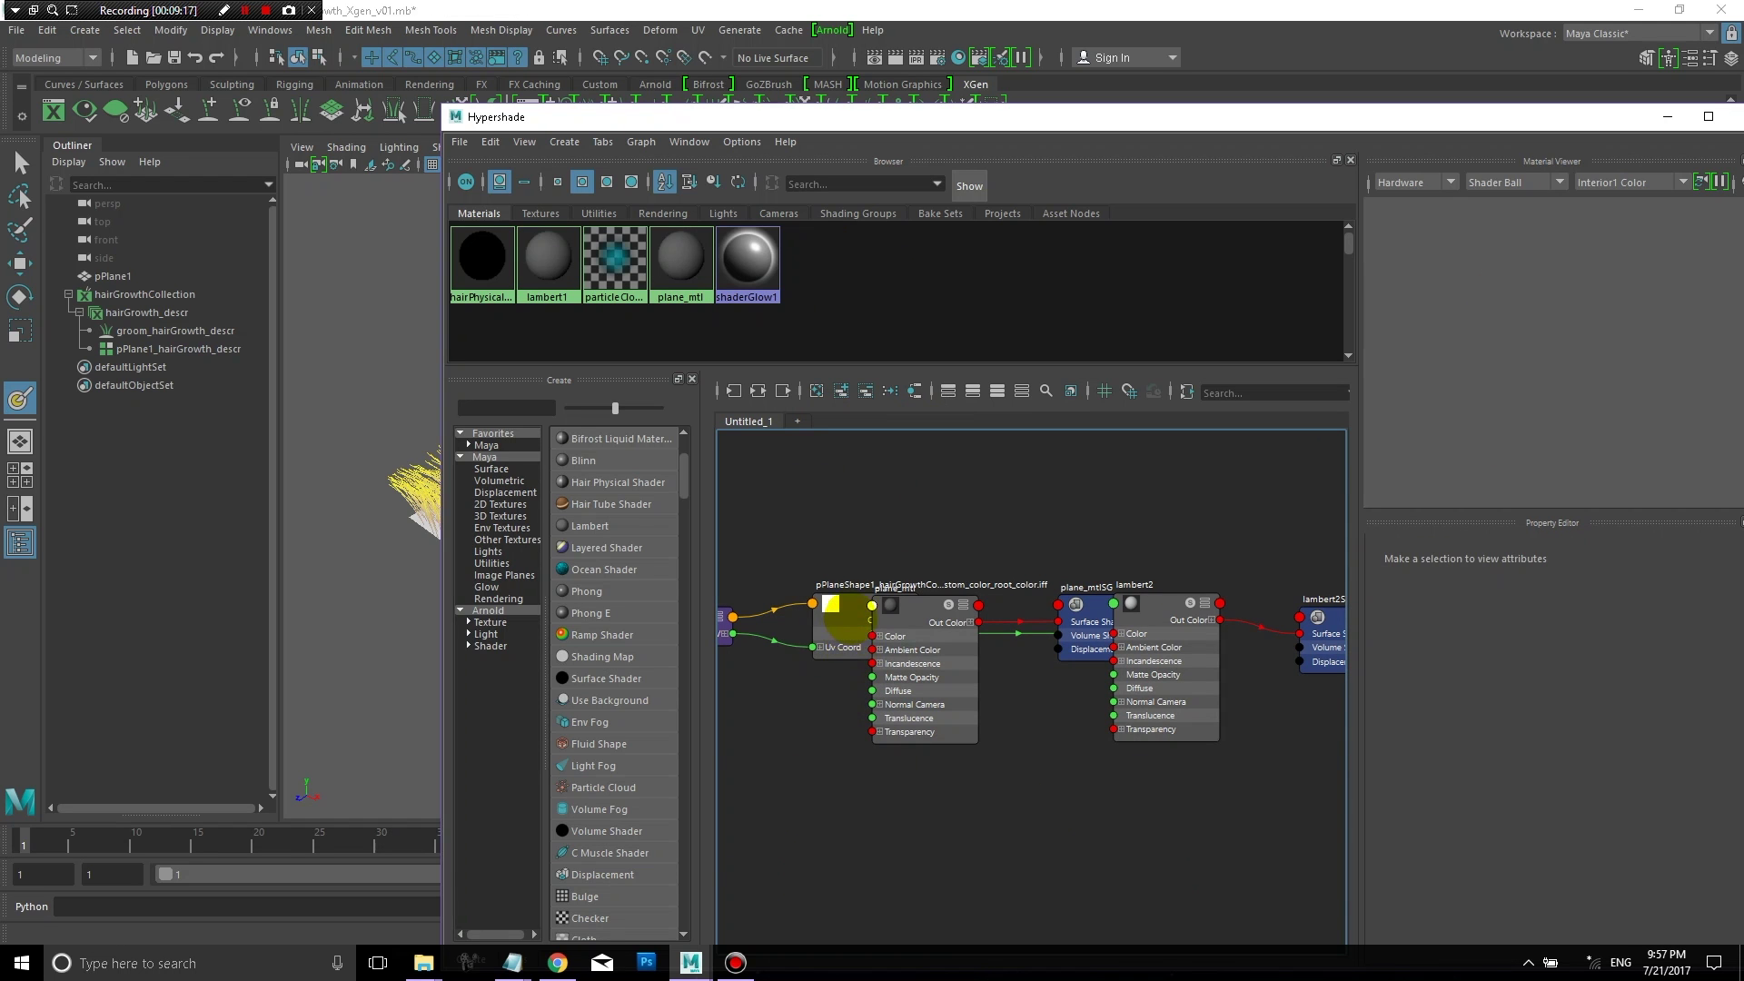
left_click_drag(831, 607, 923, 873)
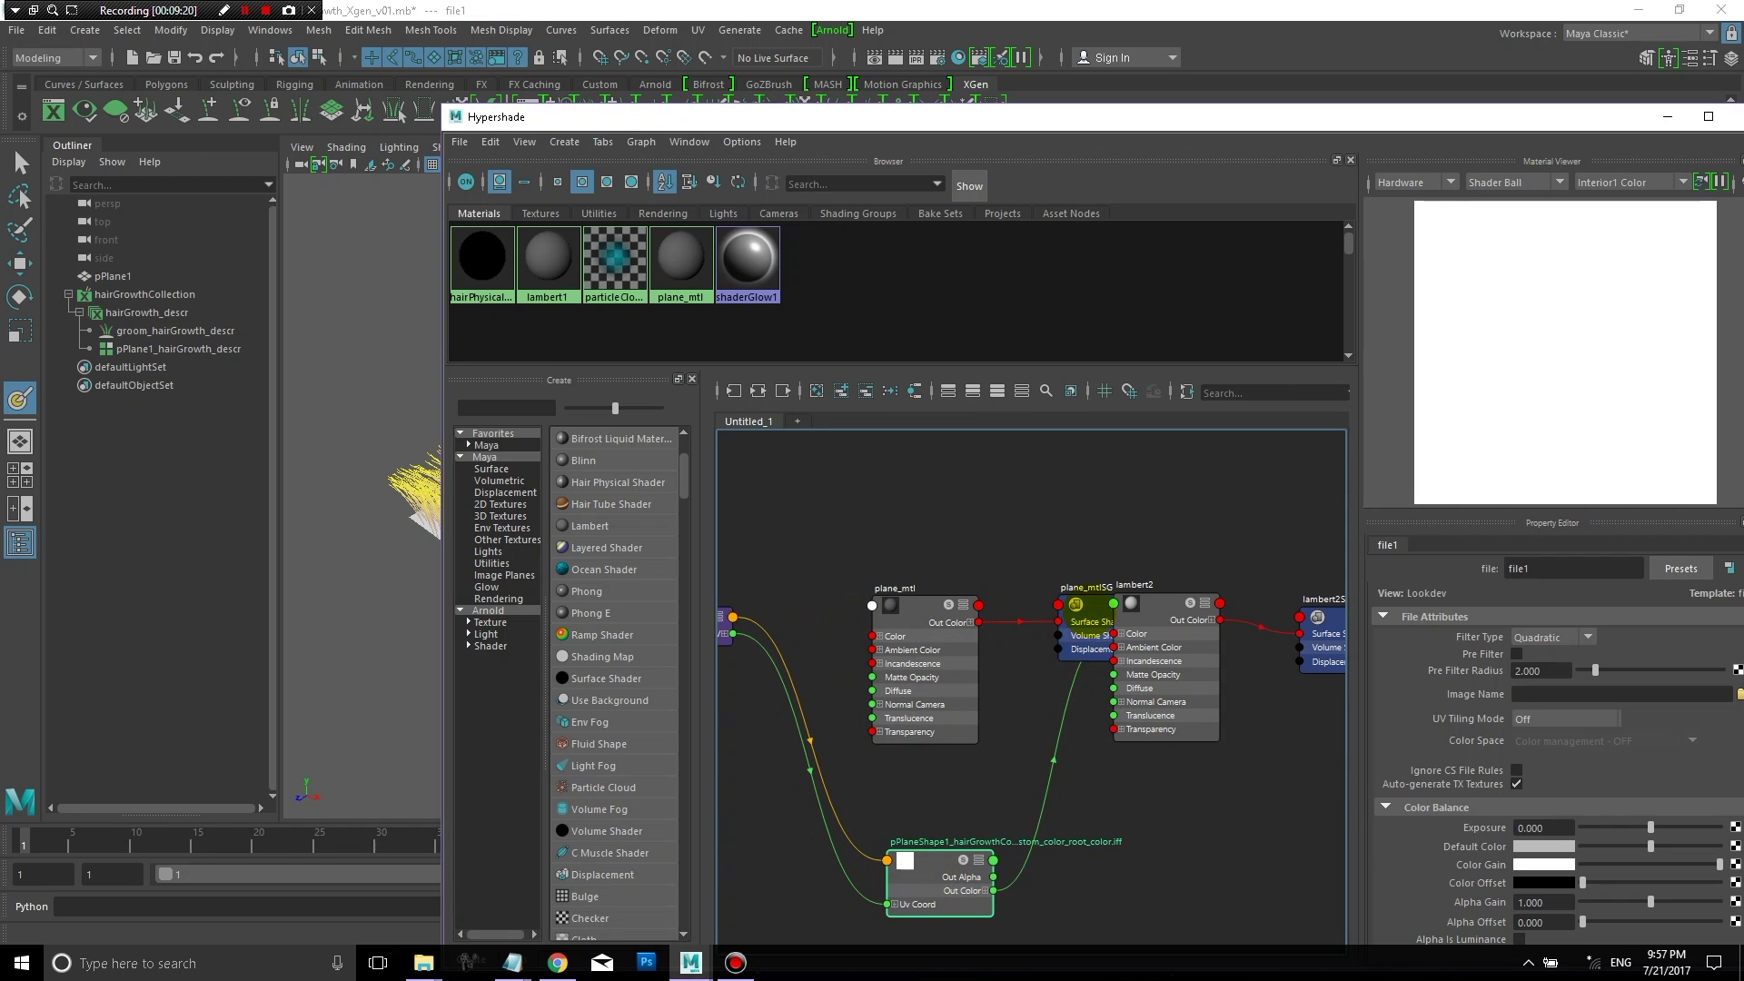
left_click_drag(1058, 589, 943, 502)
left_click_drag(1164, 617, 1239, 770)
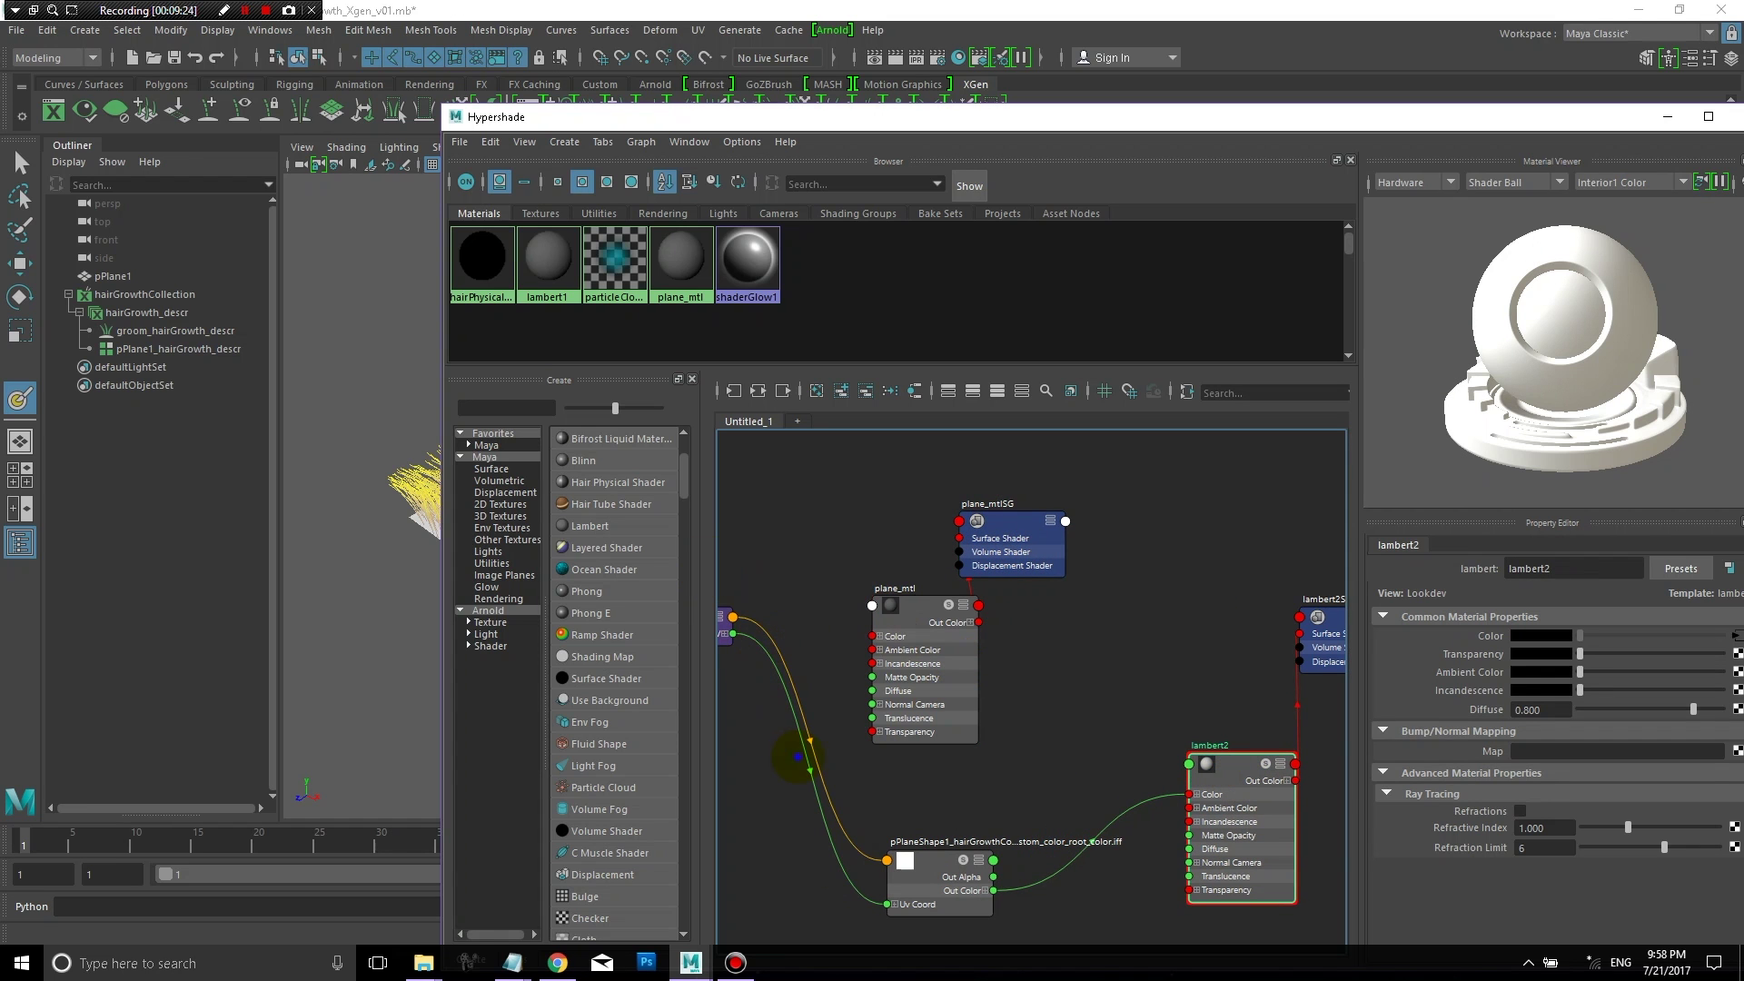
scroll(797, 756, "down", 2)
left_click_drag(724, 631, 795, 882)
left_click_drag(920, 627, 867, 522)
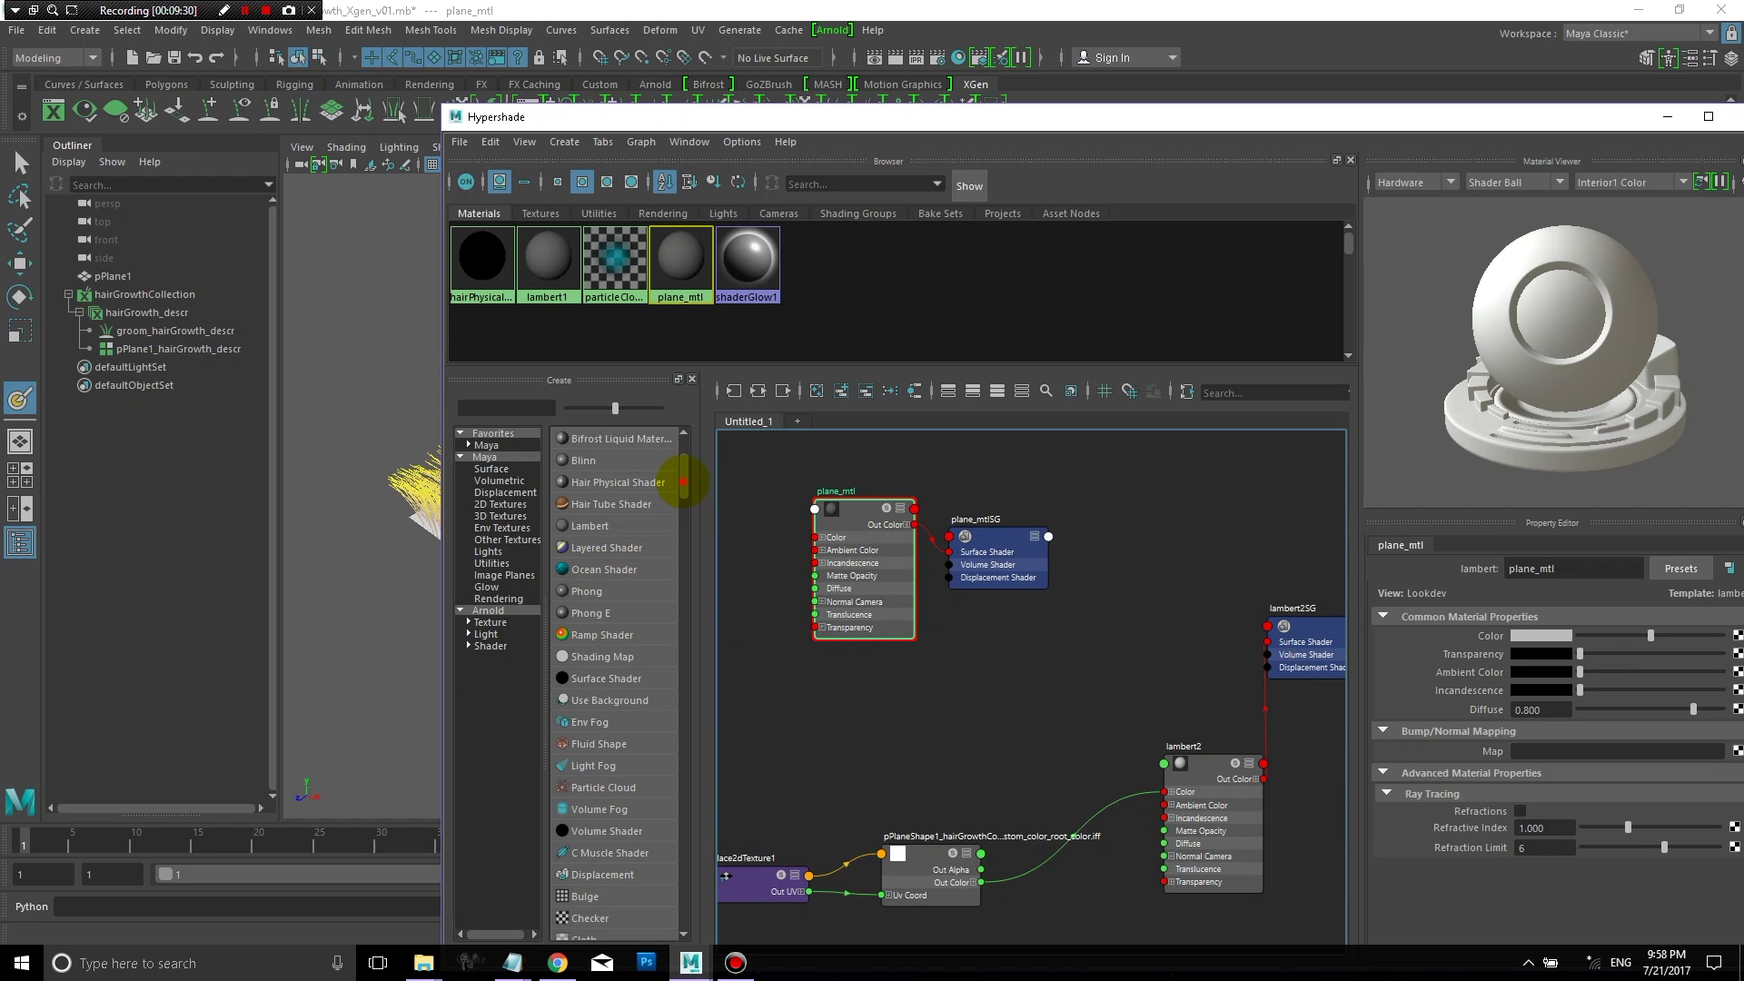
Step: Search the node creation list for "hair" and create an aiHair material
scroll(683, 495, "down", 3)
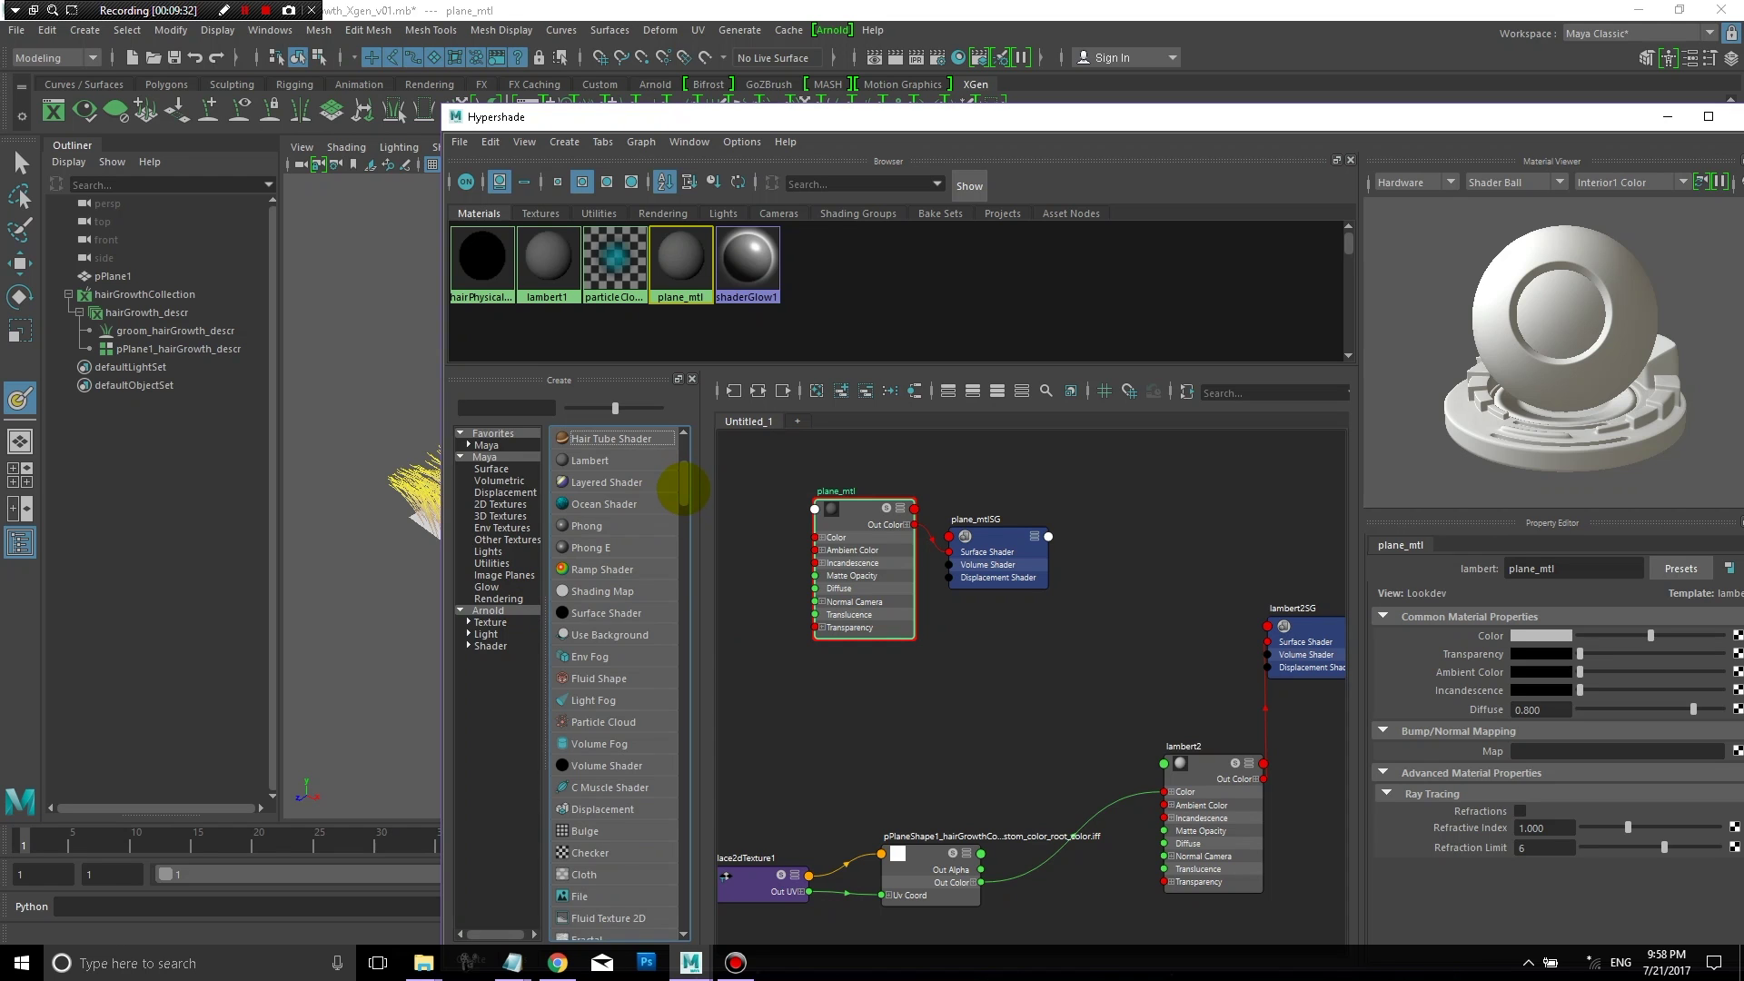
scroll(683, 491, "down", 2)
scroll(683, 502, "down", 1)
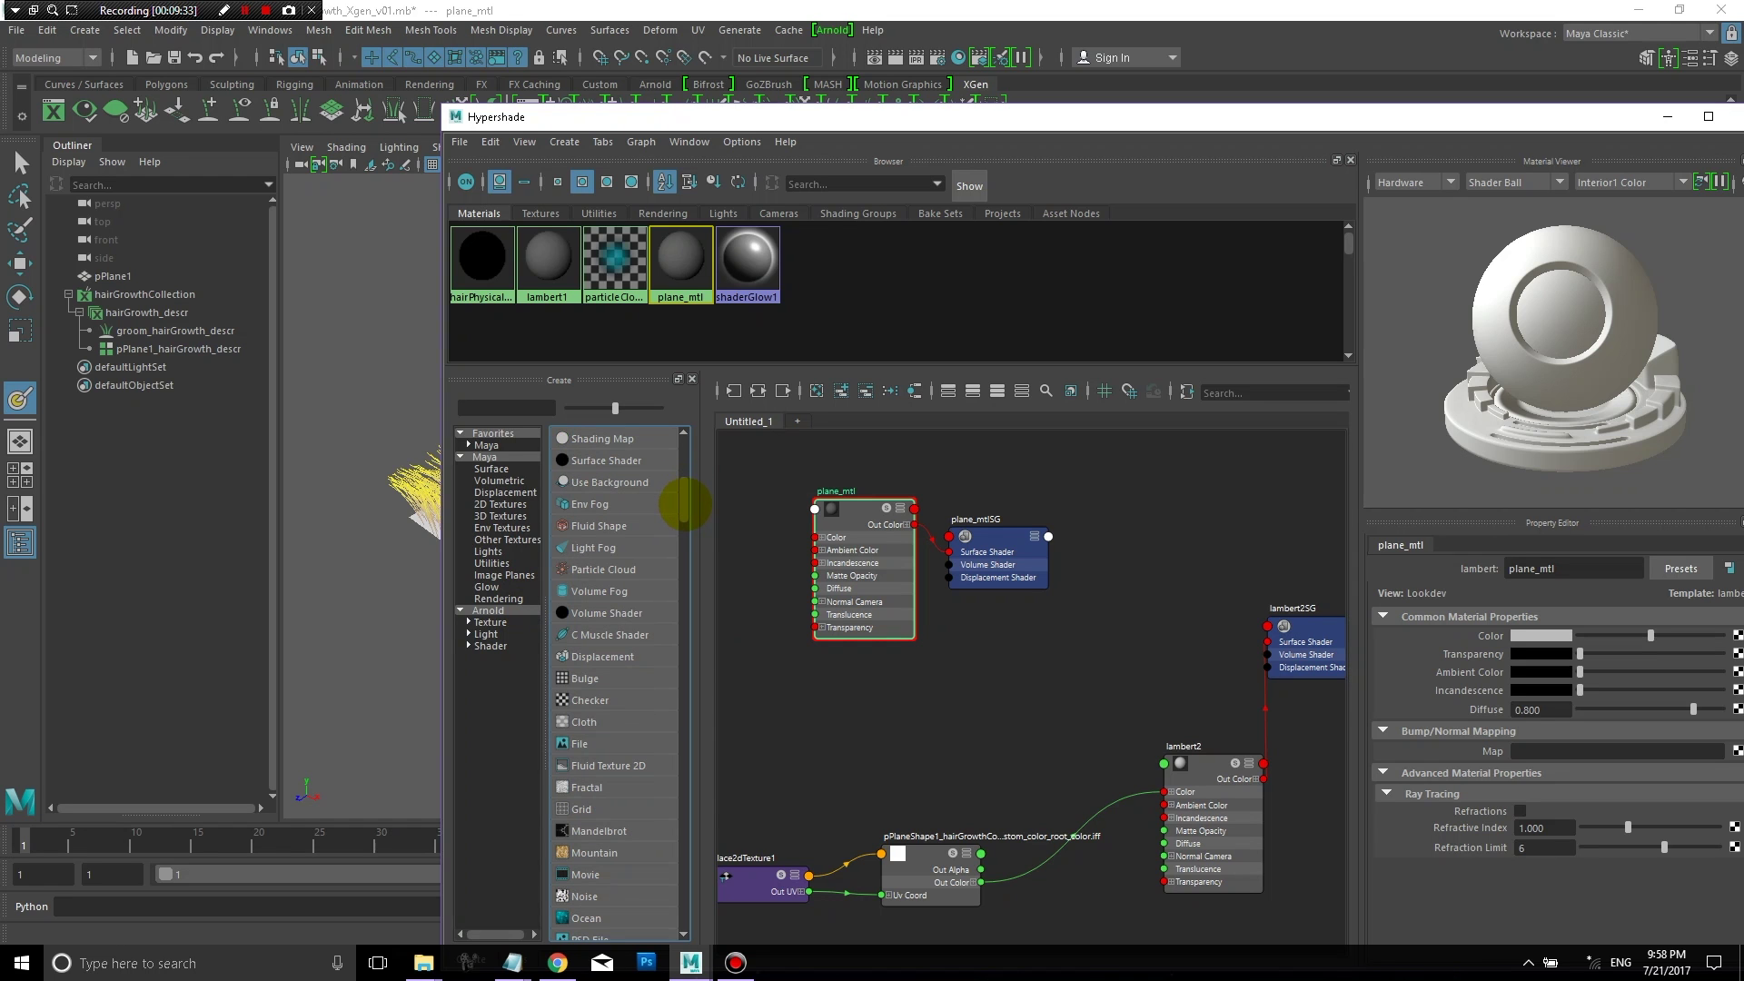
left_click(507, 408)
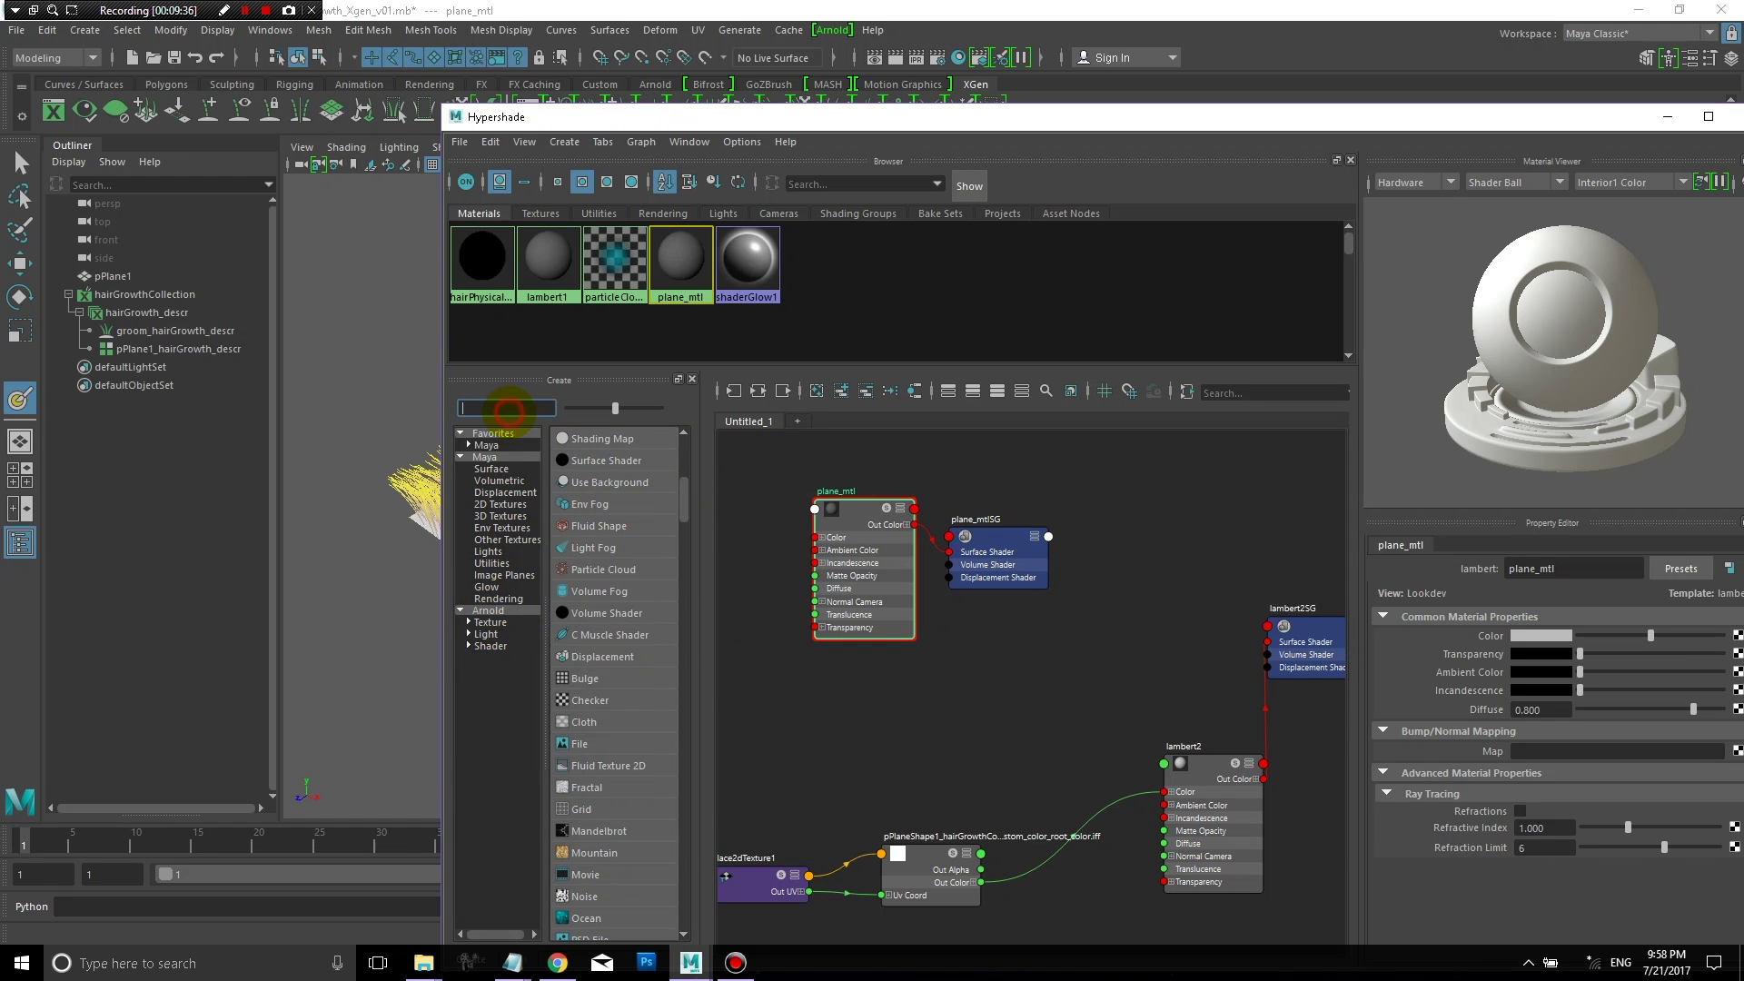
type("hai")
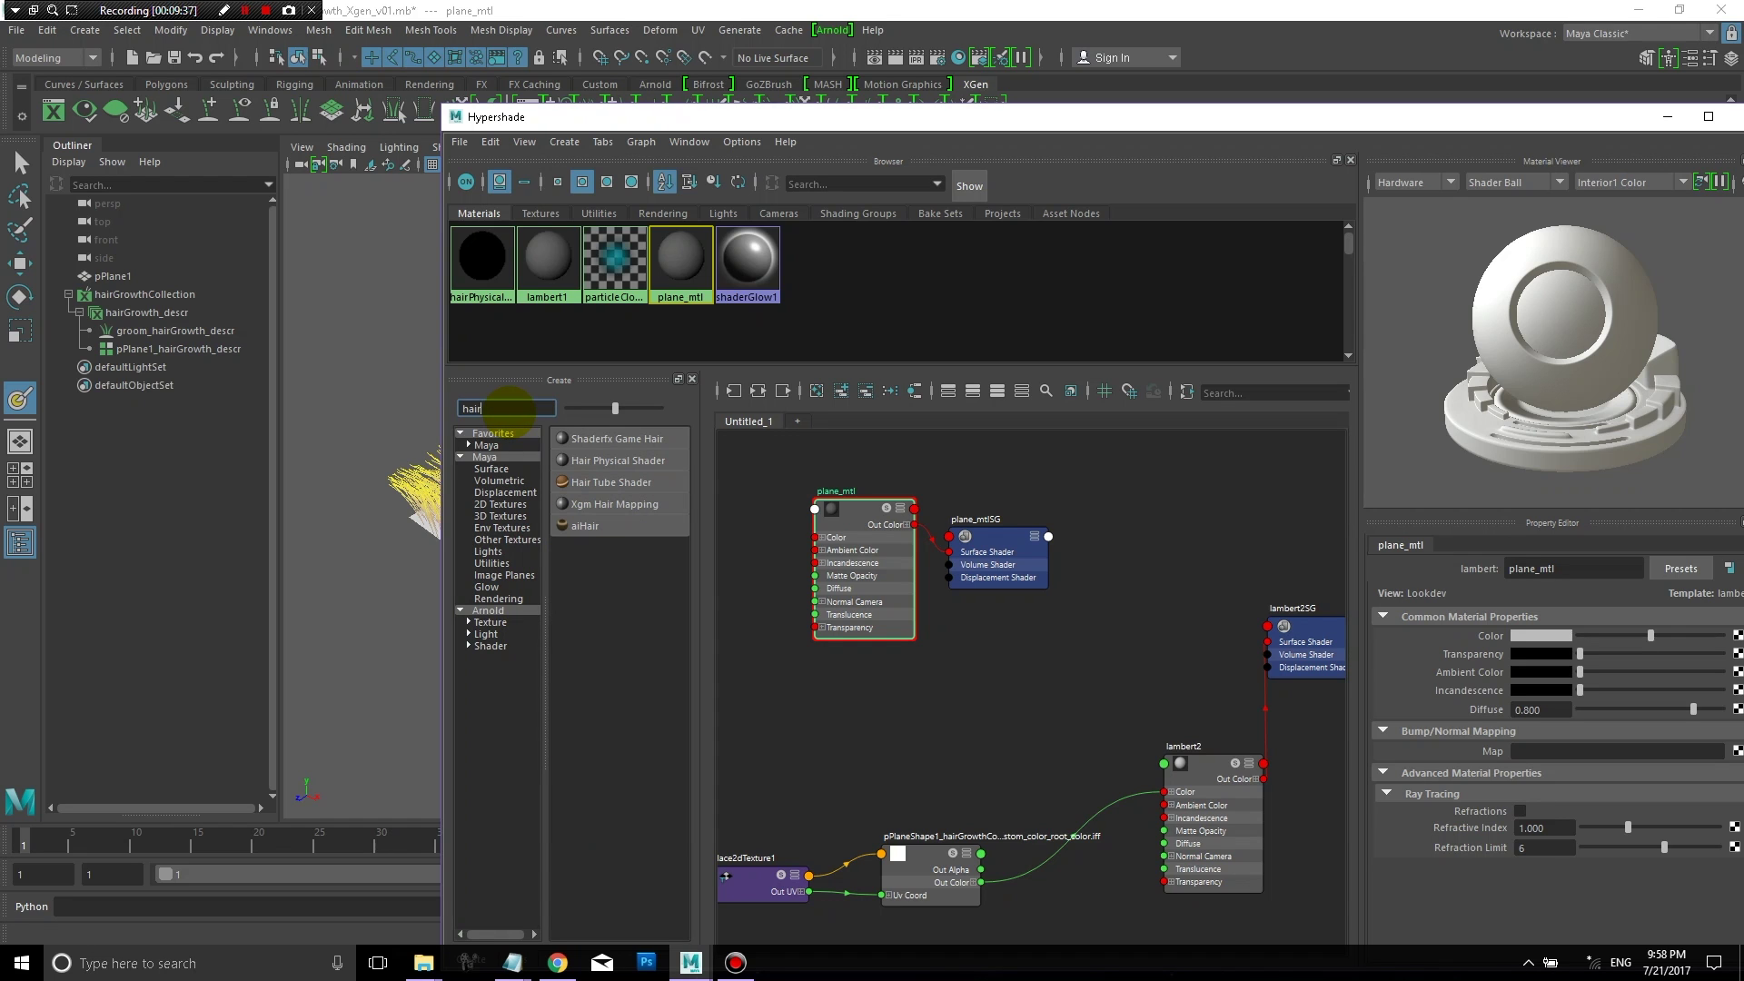
type("r")
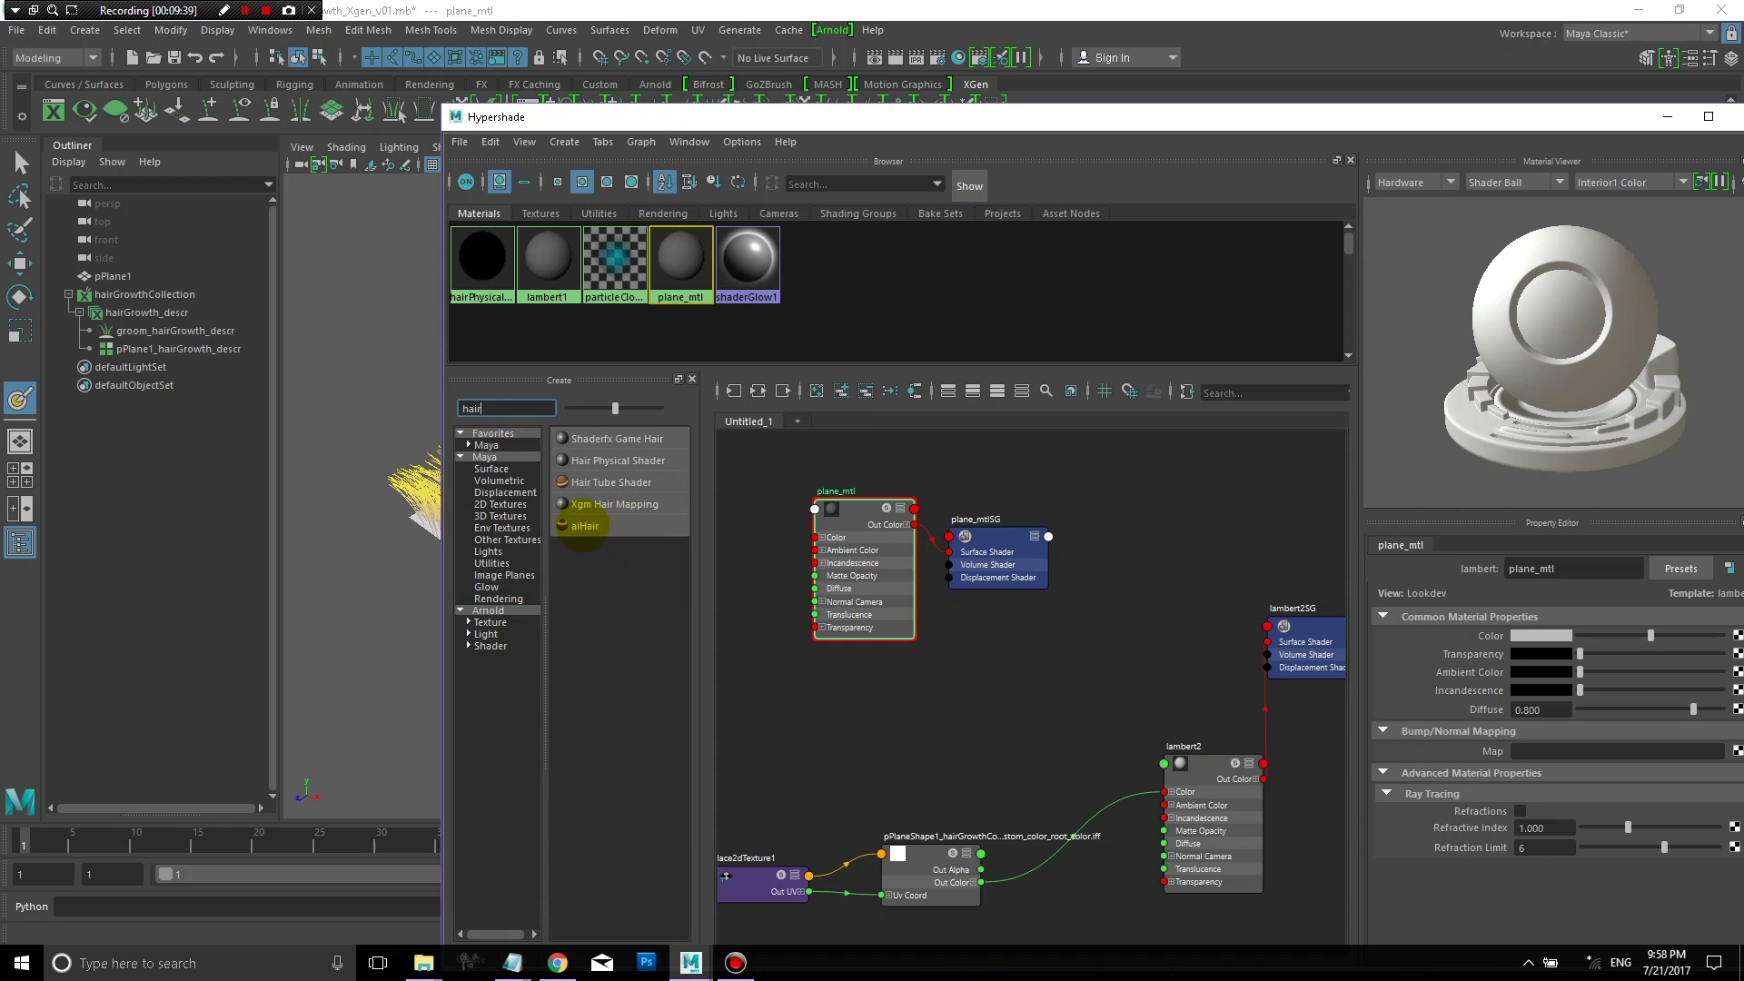
left_click(583, 526)
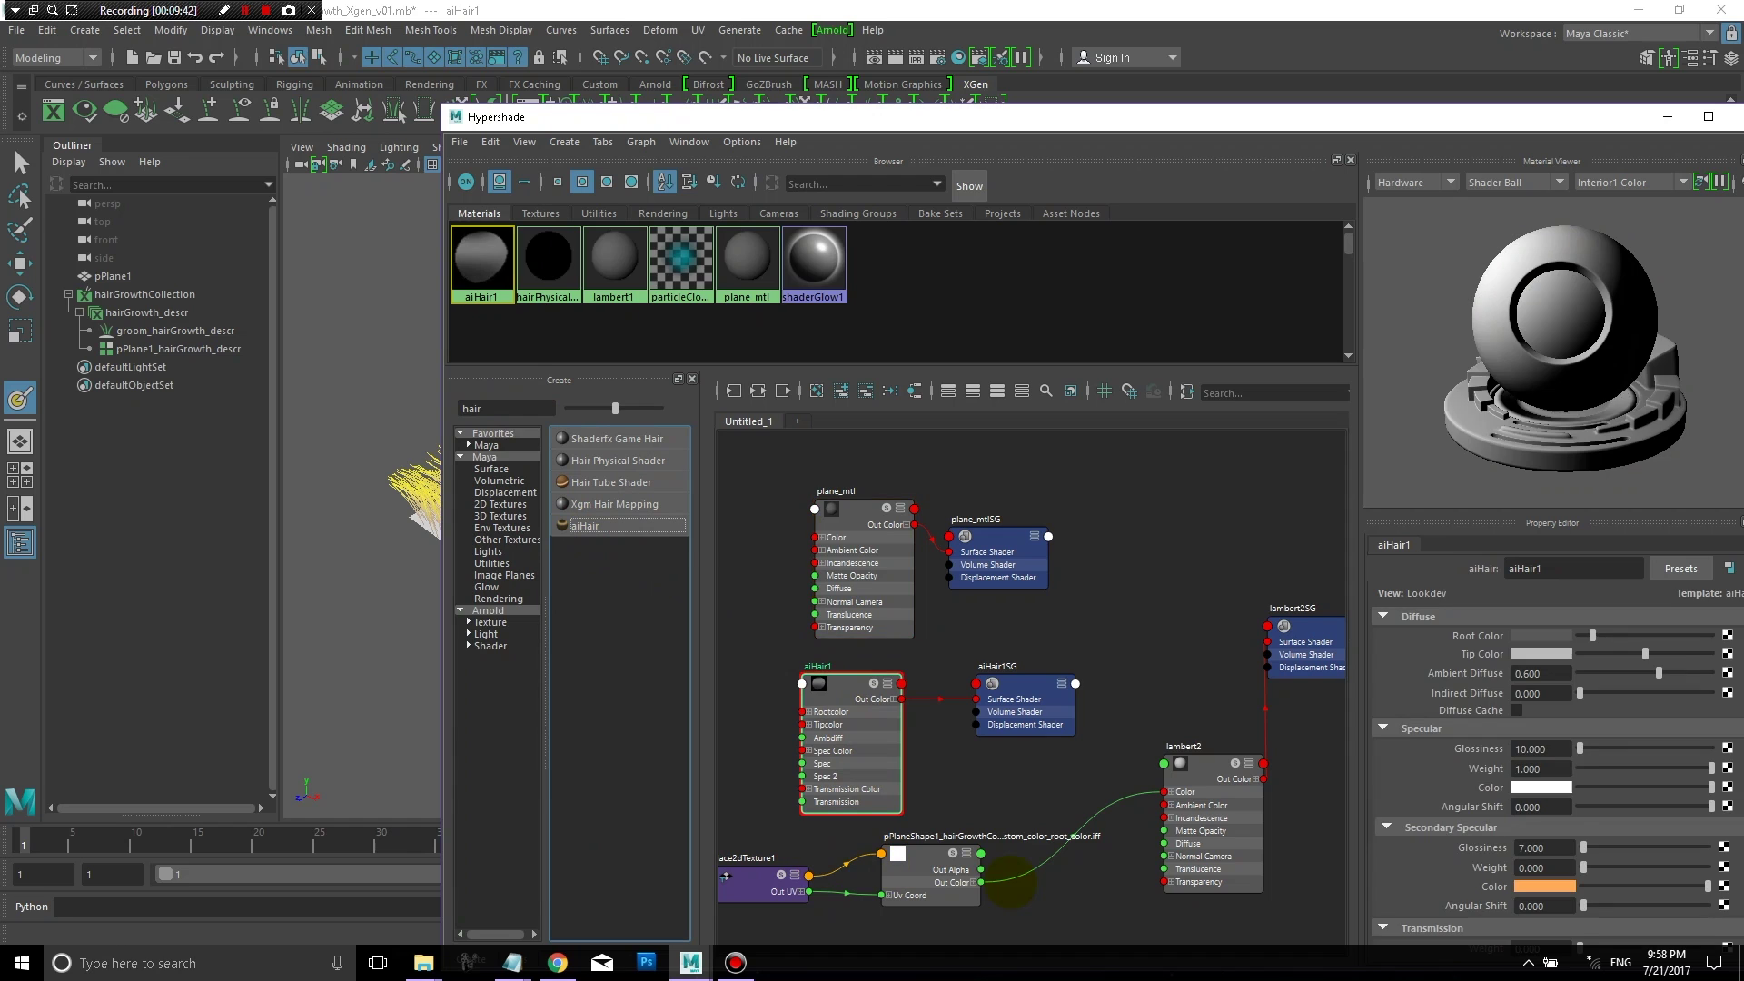
Step: Connect the root color texture's Out Color to aiHair1's Rootcolor and Tipcolor, and arrange the connected nodes beside it
left_click_drag(981, 882, 1044, 754)
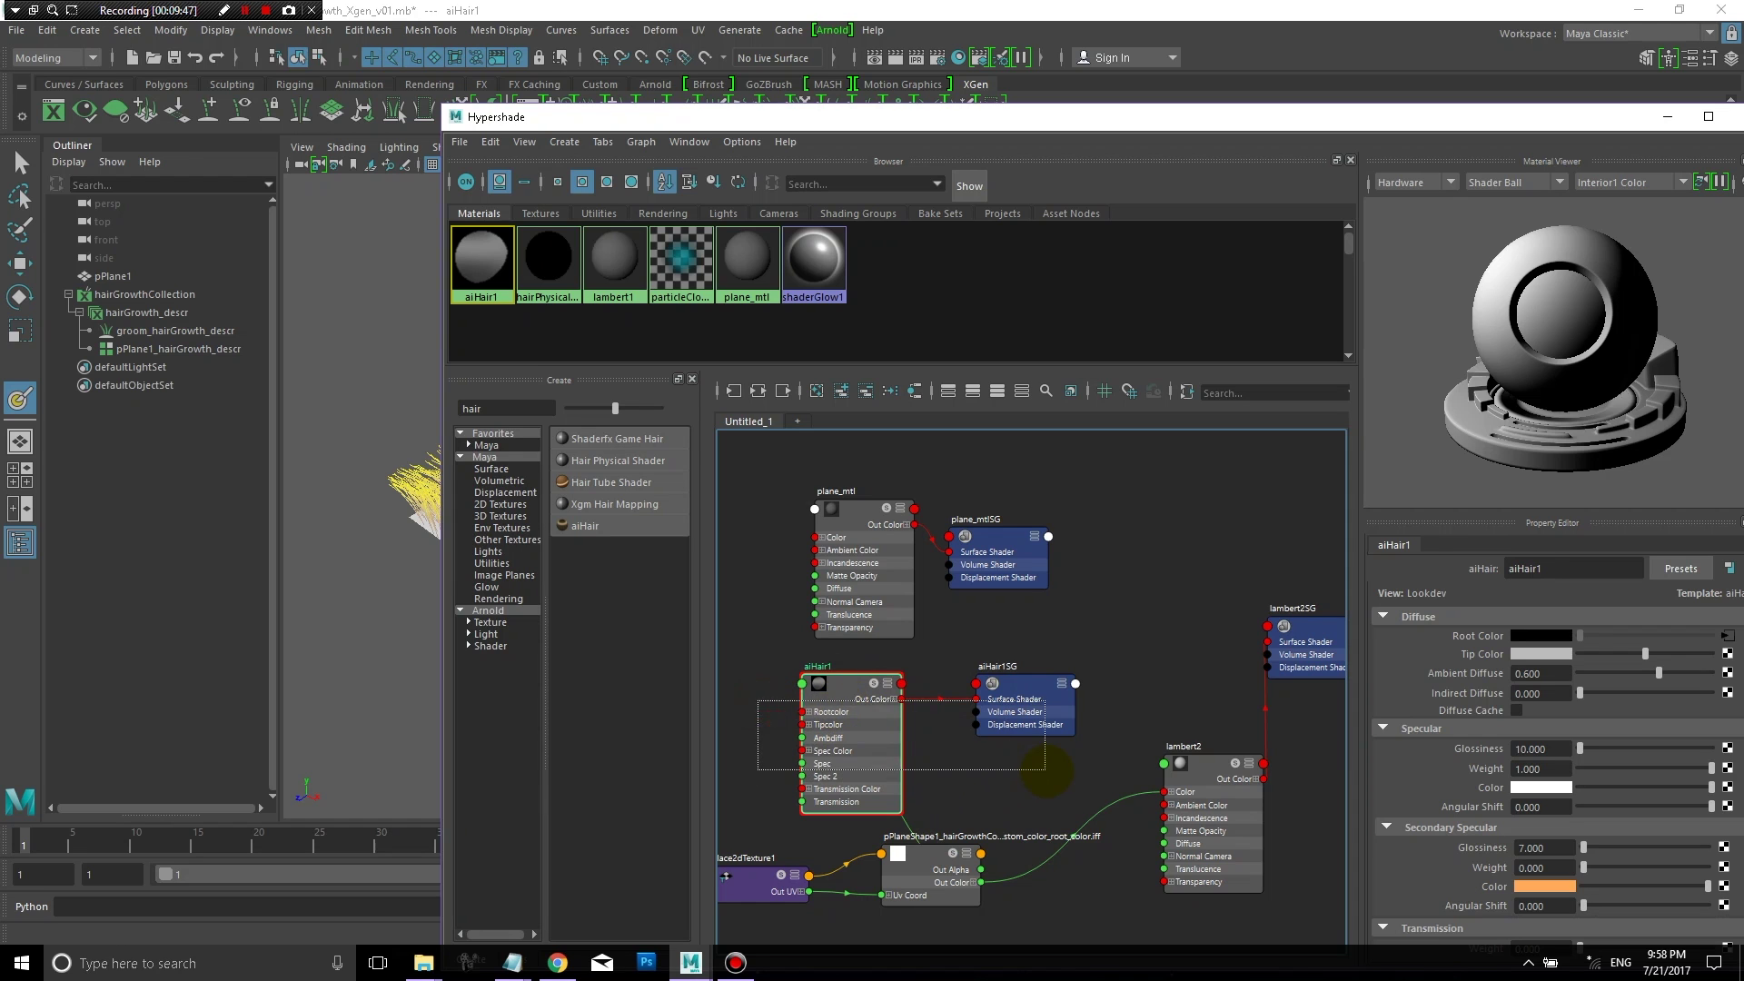
left_click_drag(873, 702, 1062, 689)
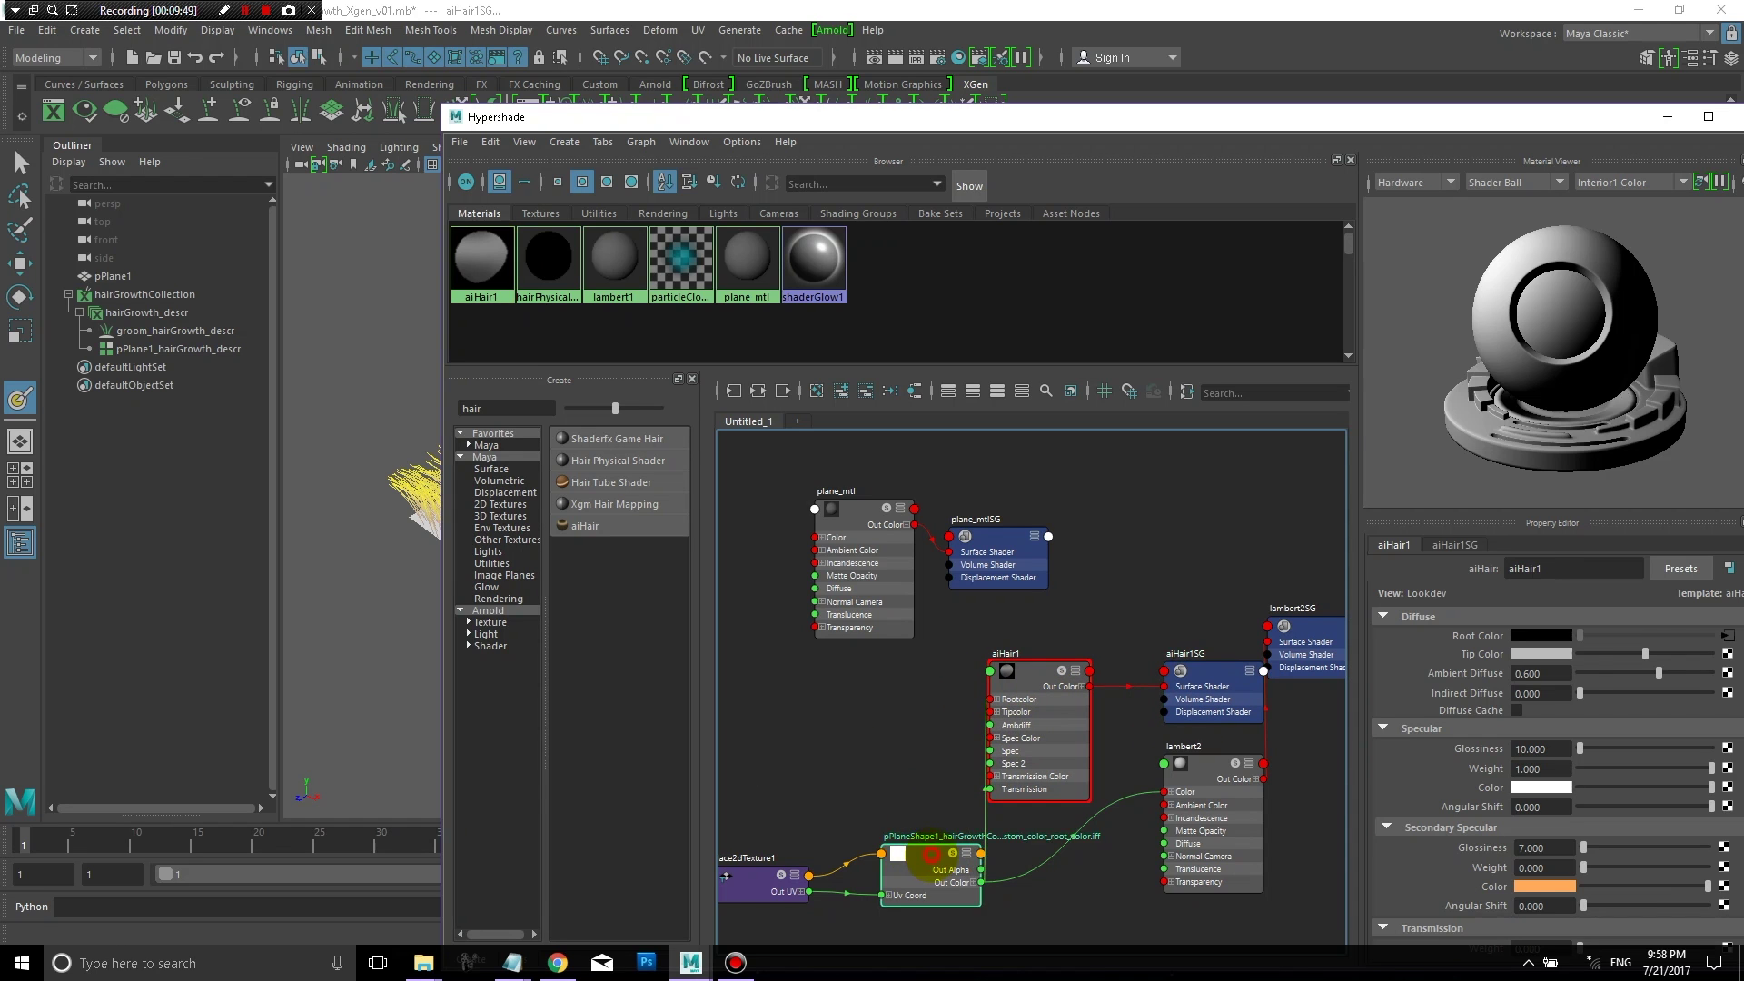
left_click_drag(918, 863, 991, 712)
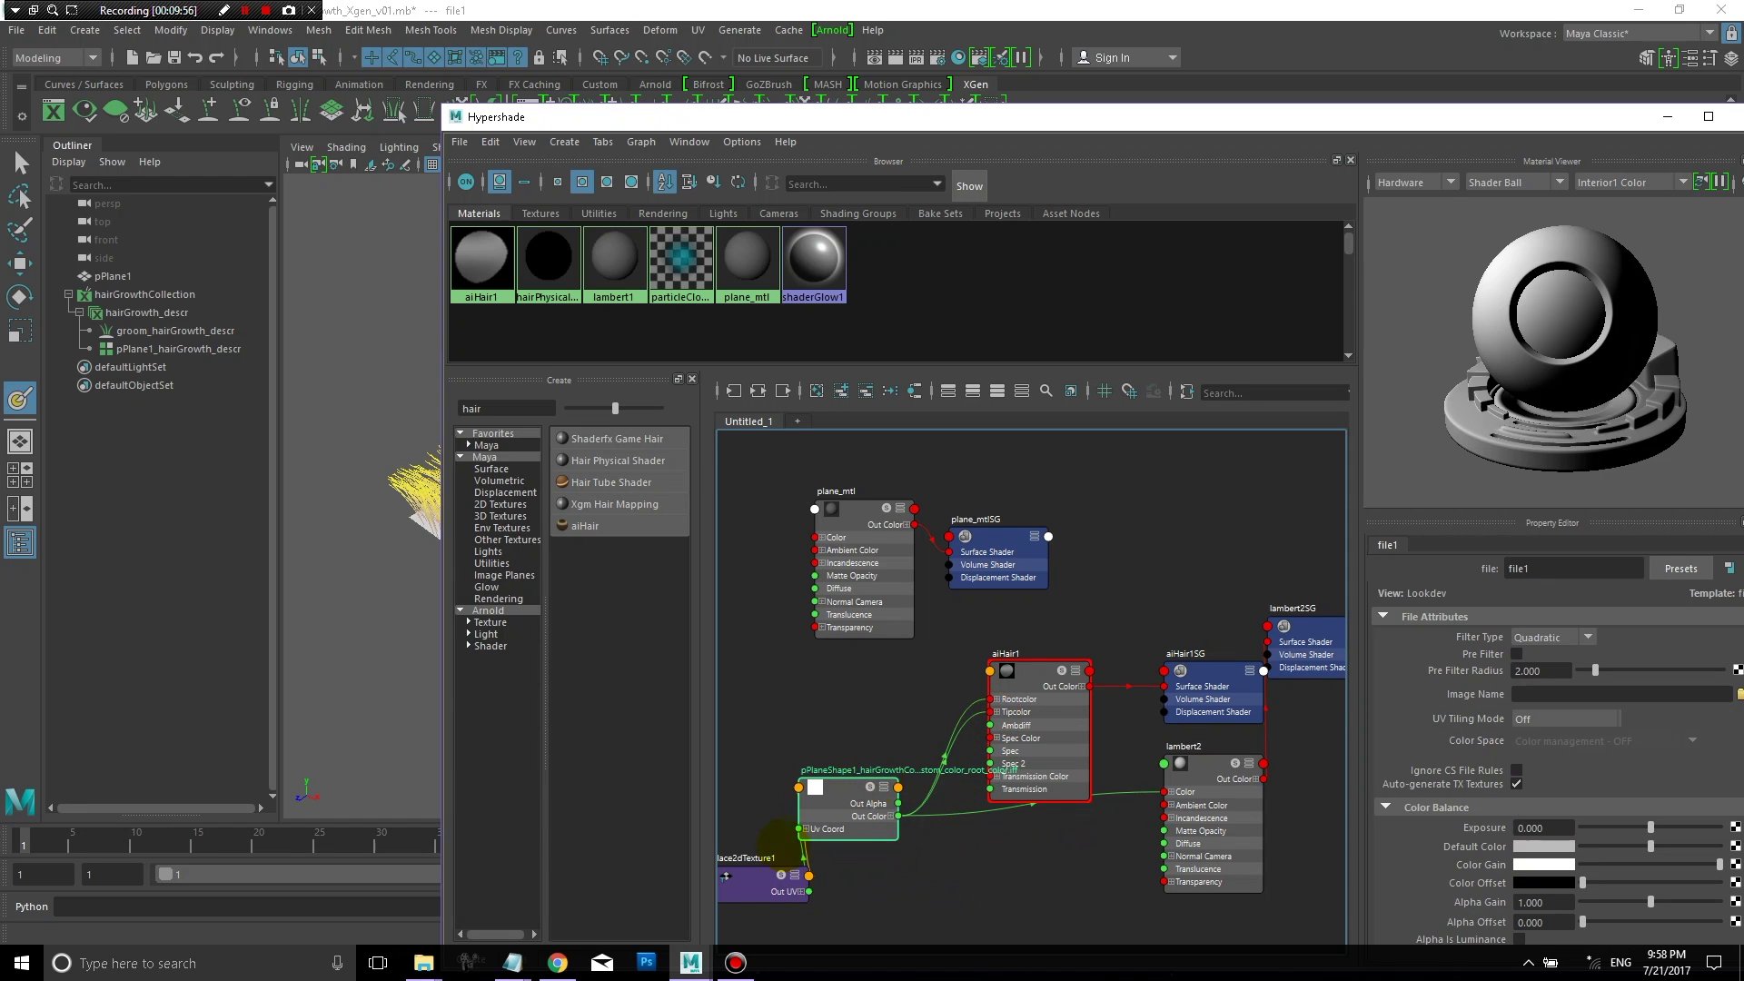
left_click_drag(767, 879, 723, 793)
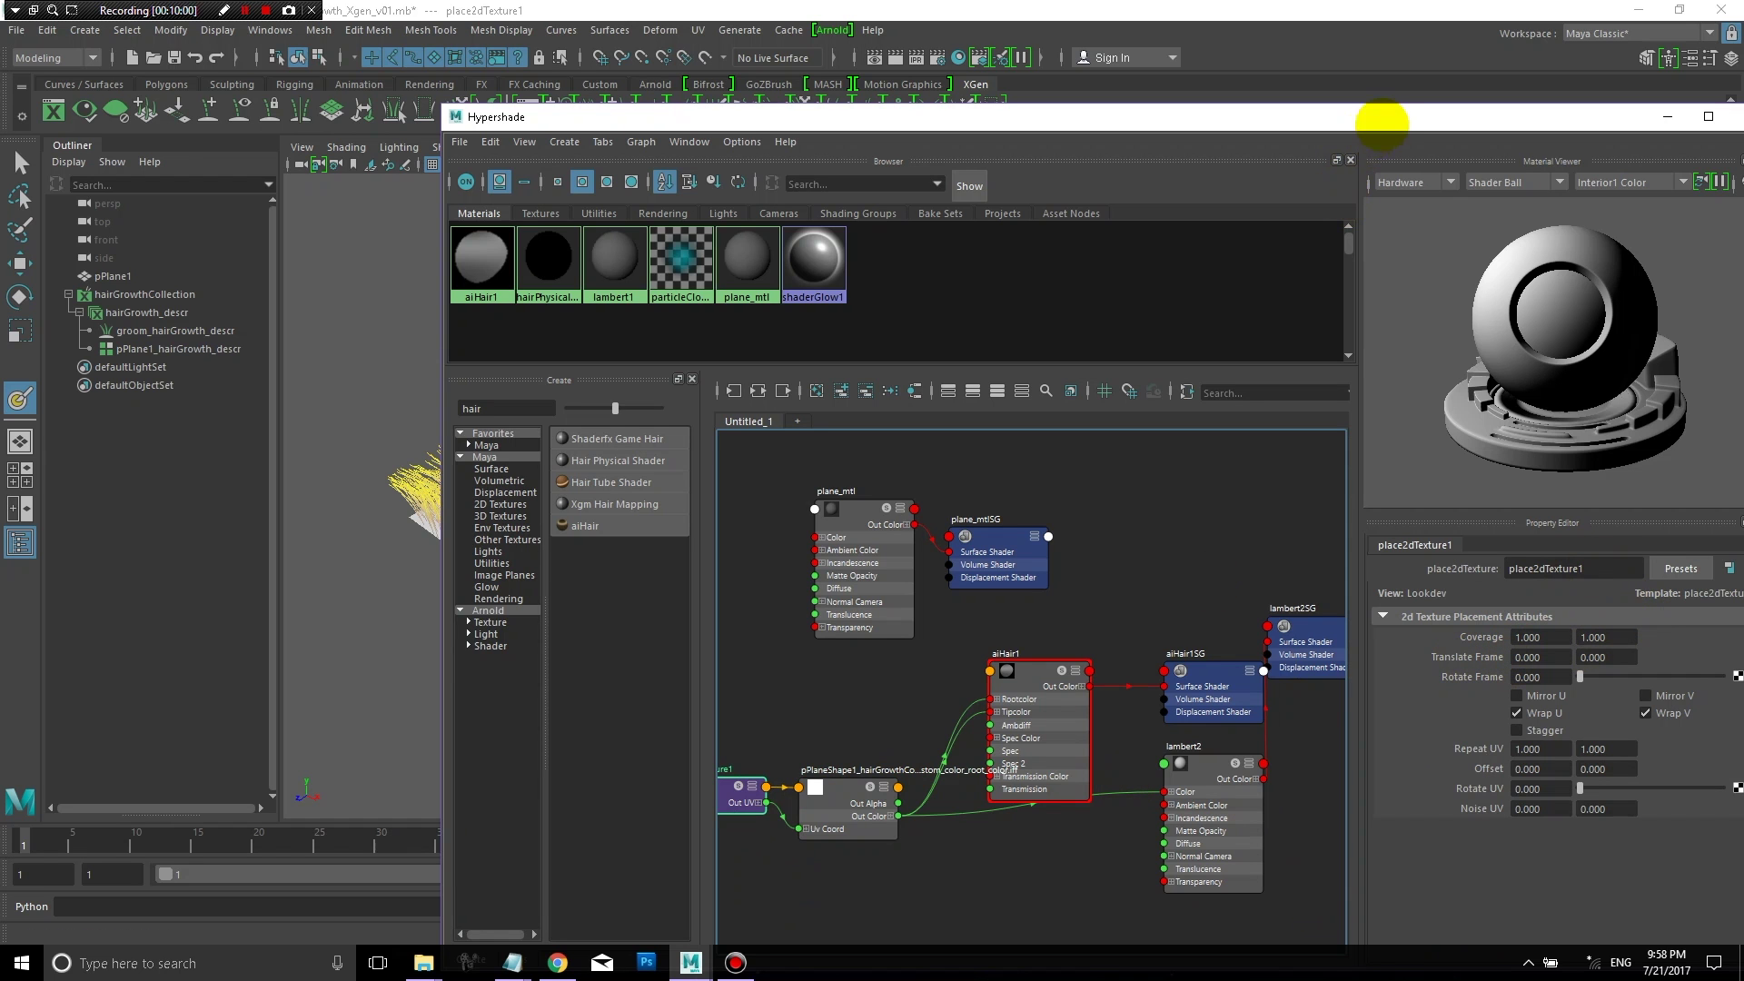
Step: Assign the aiHair1 material to the pPlane1_hairGrowth_descr hair, and display the root color texture's attributes
left_click_drag(1393, 109, 1237, 74)
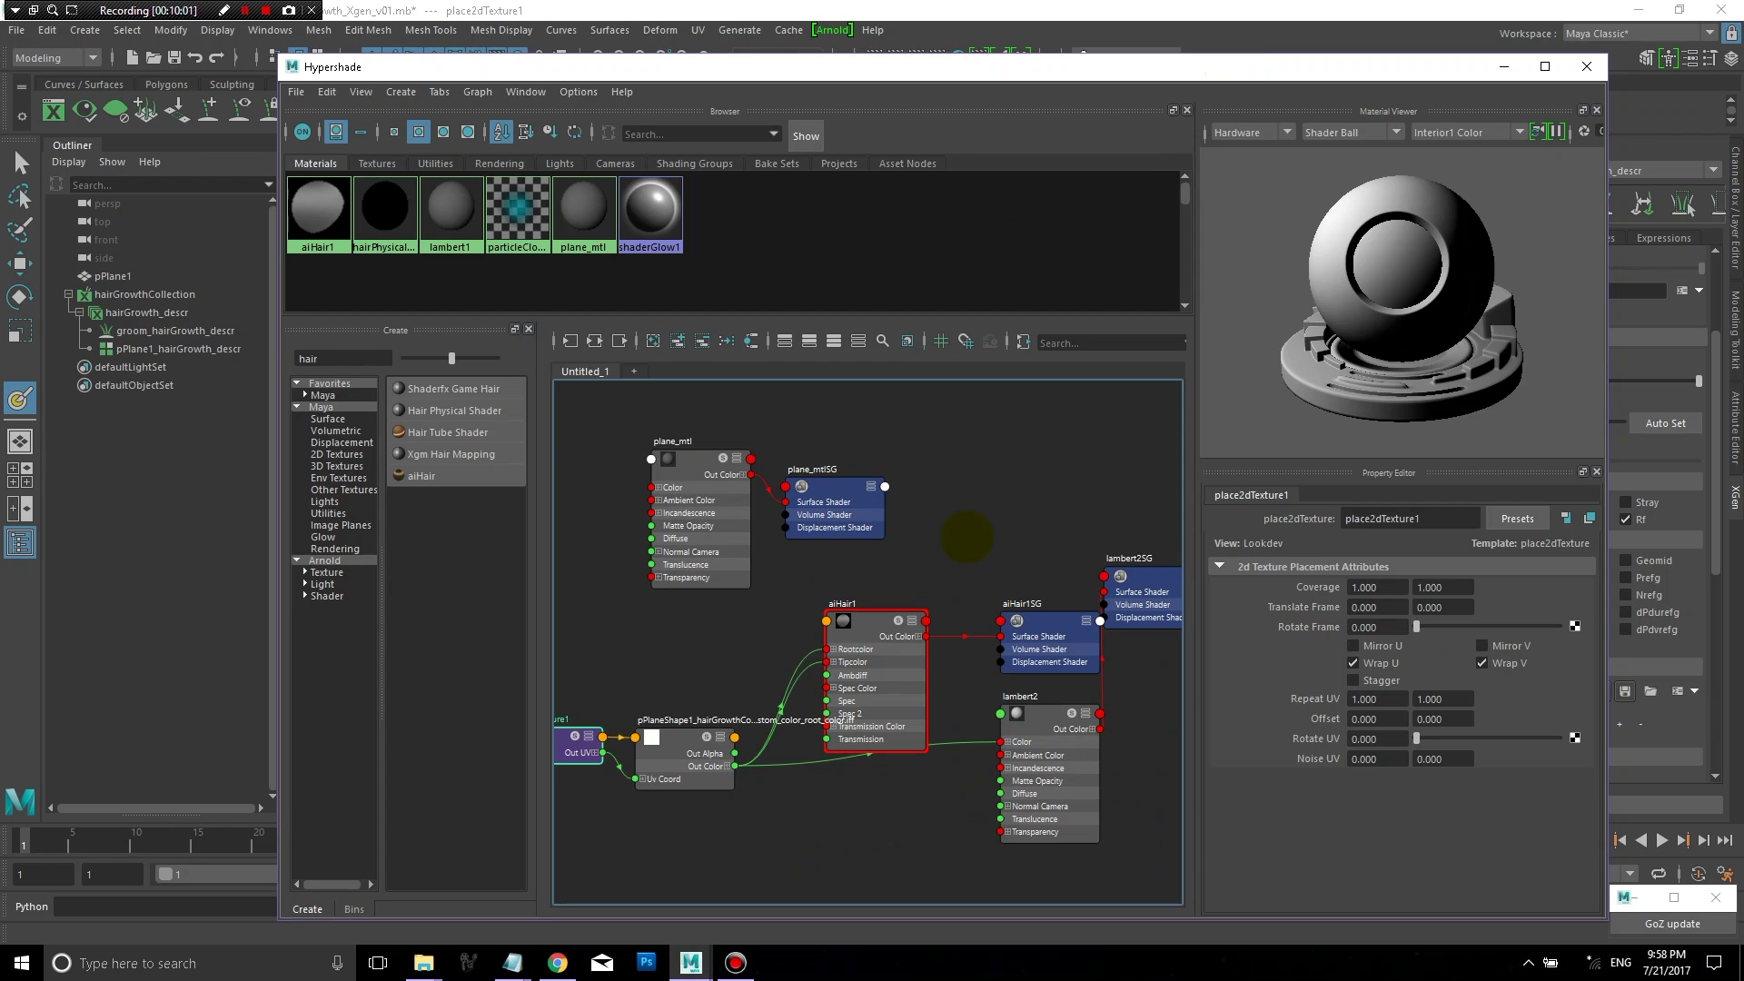
left_click(877, 627)
left_click_drag(872, 595, 860, 606)
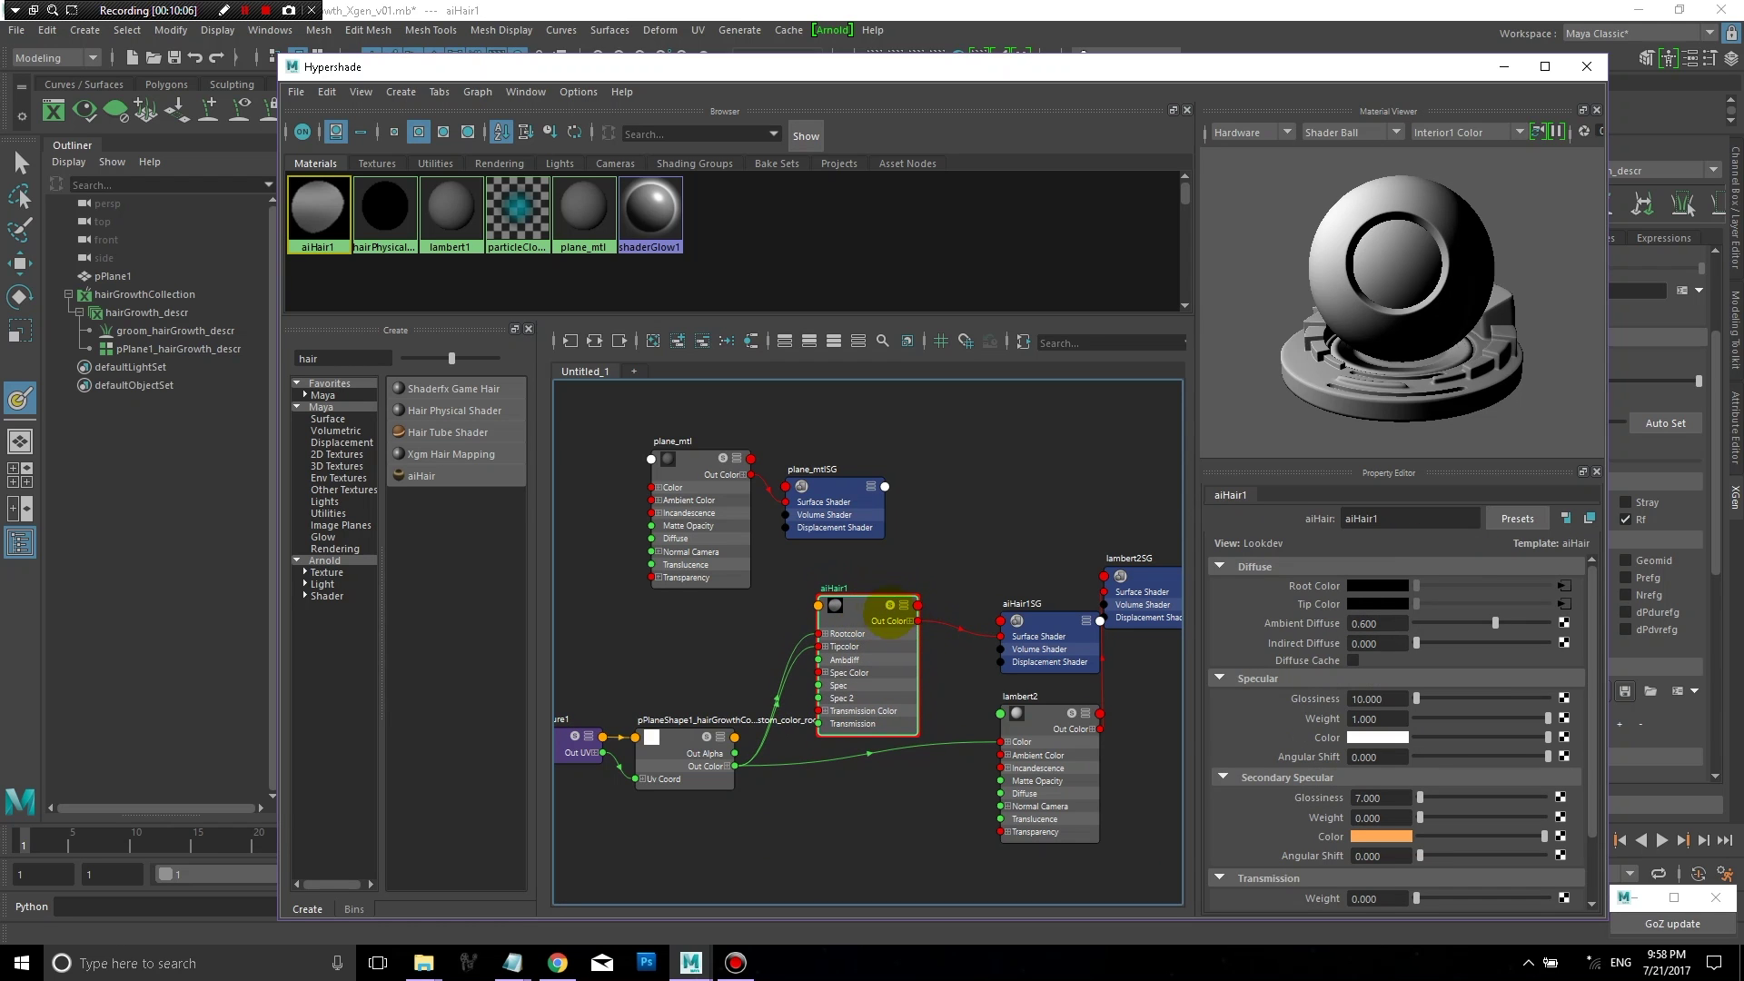
left_click(1031, 625)
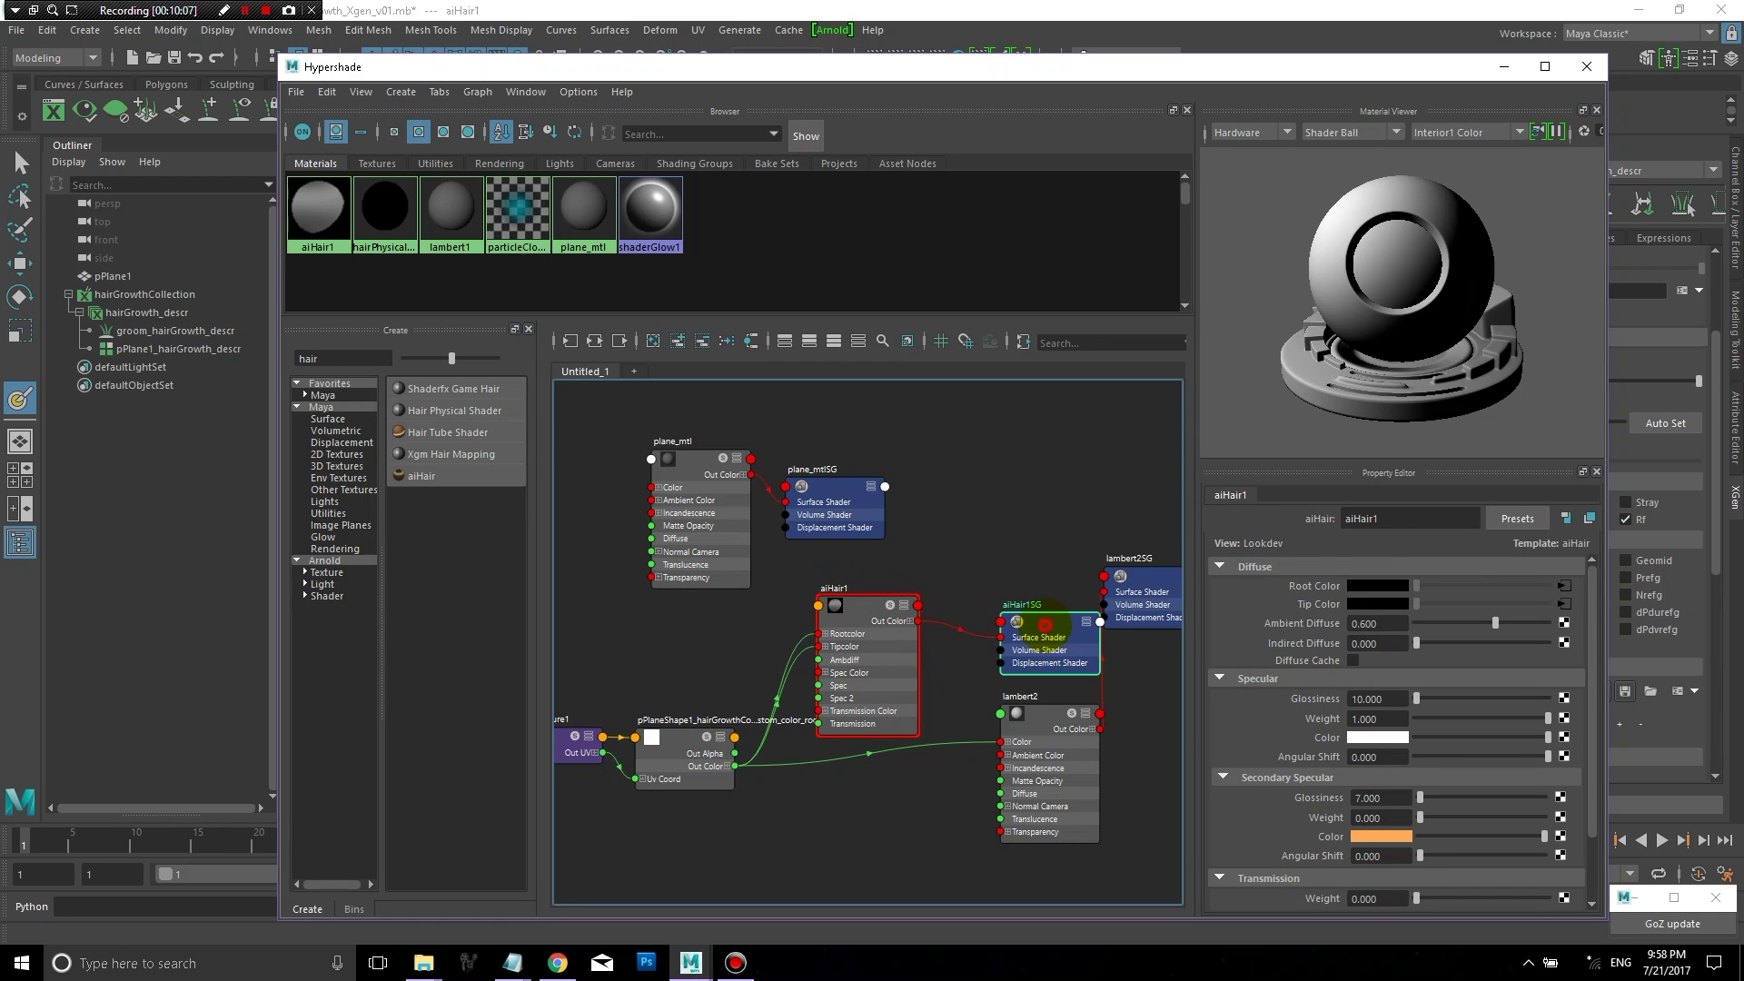
left_click(244, 352)
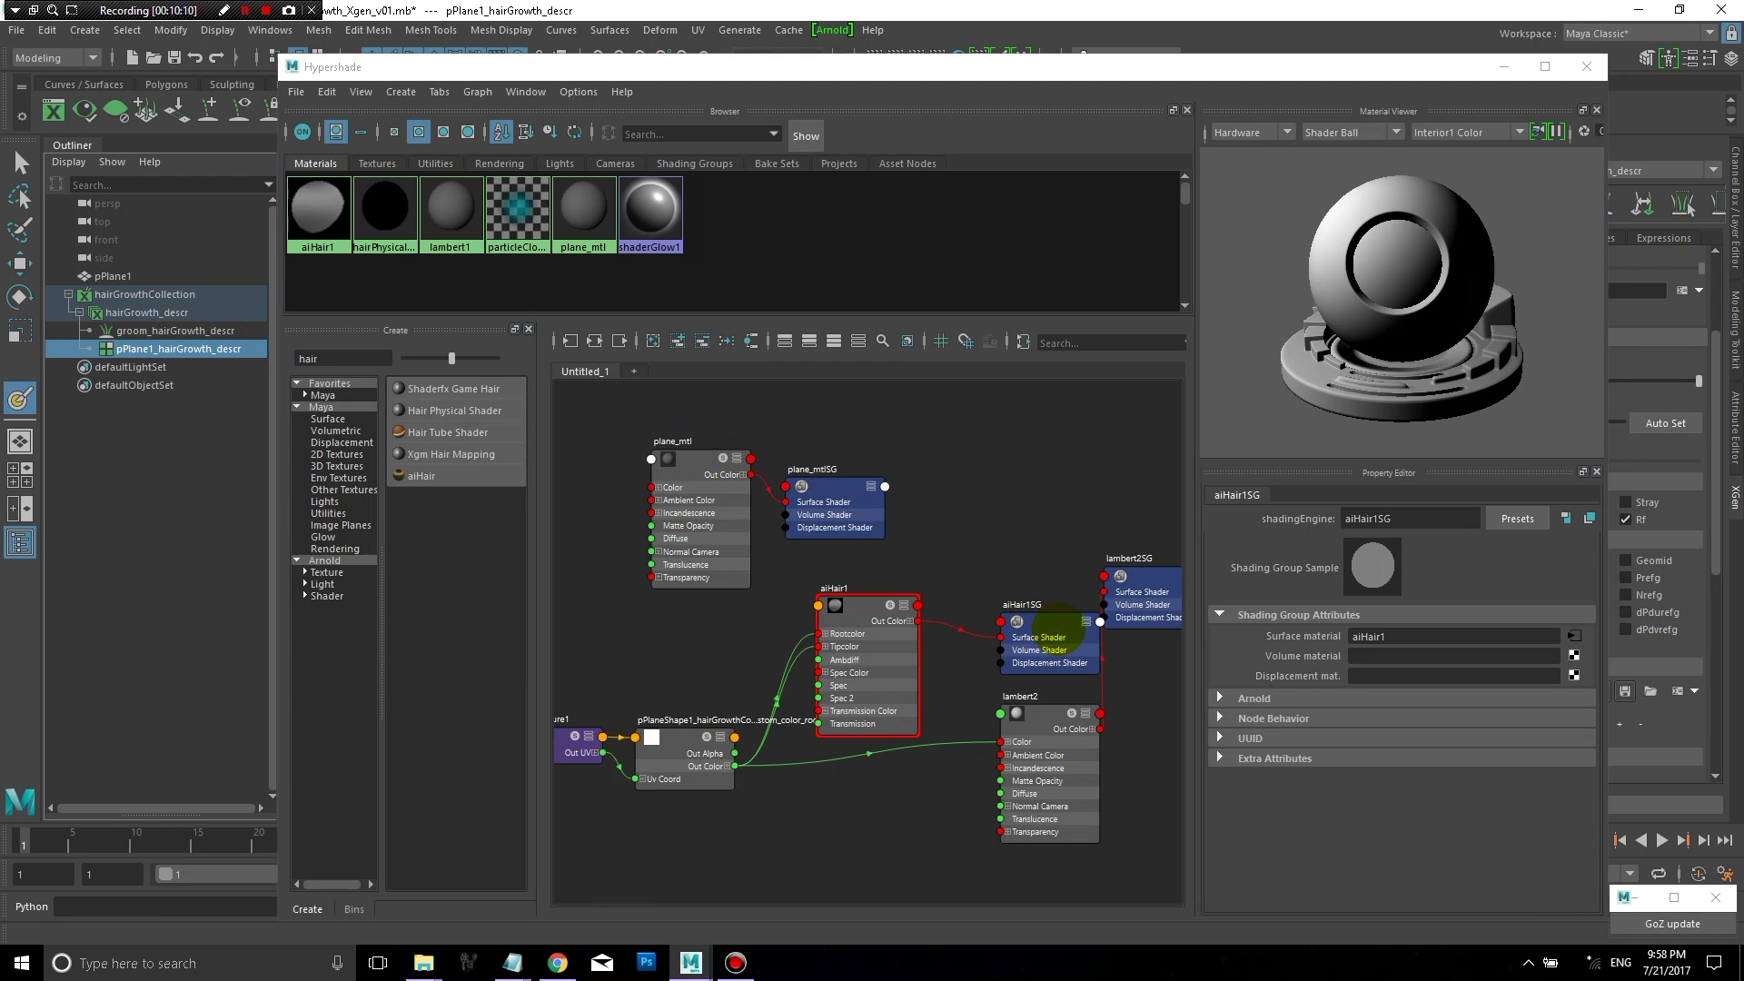
left_click(1058, 628)
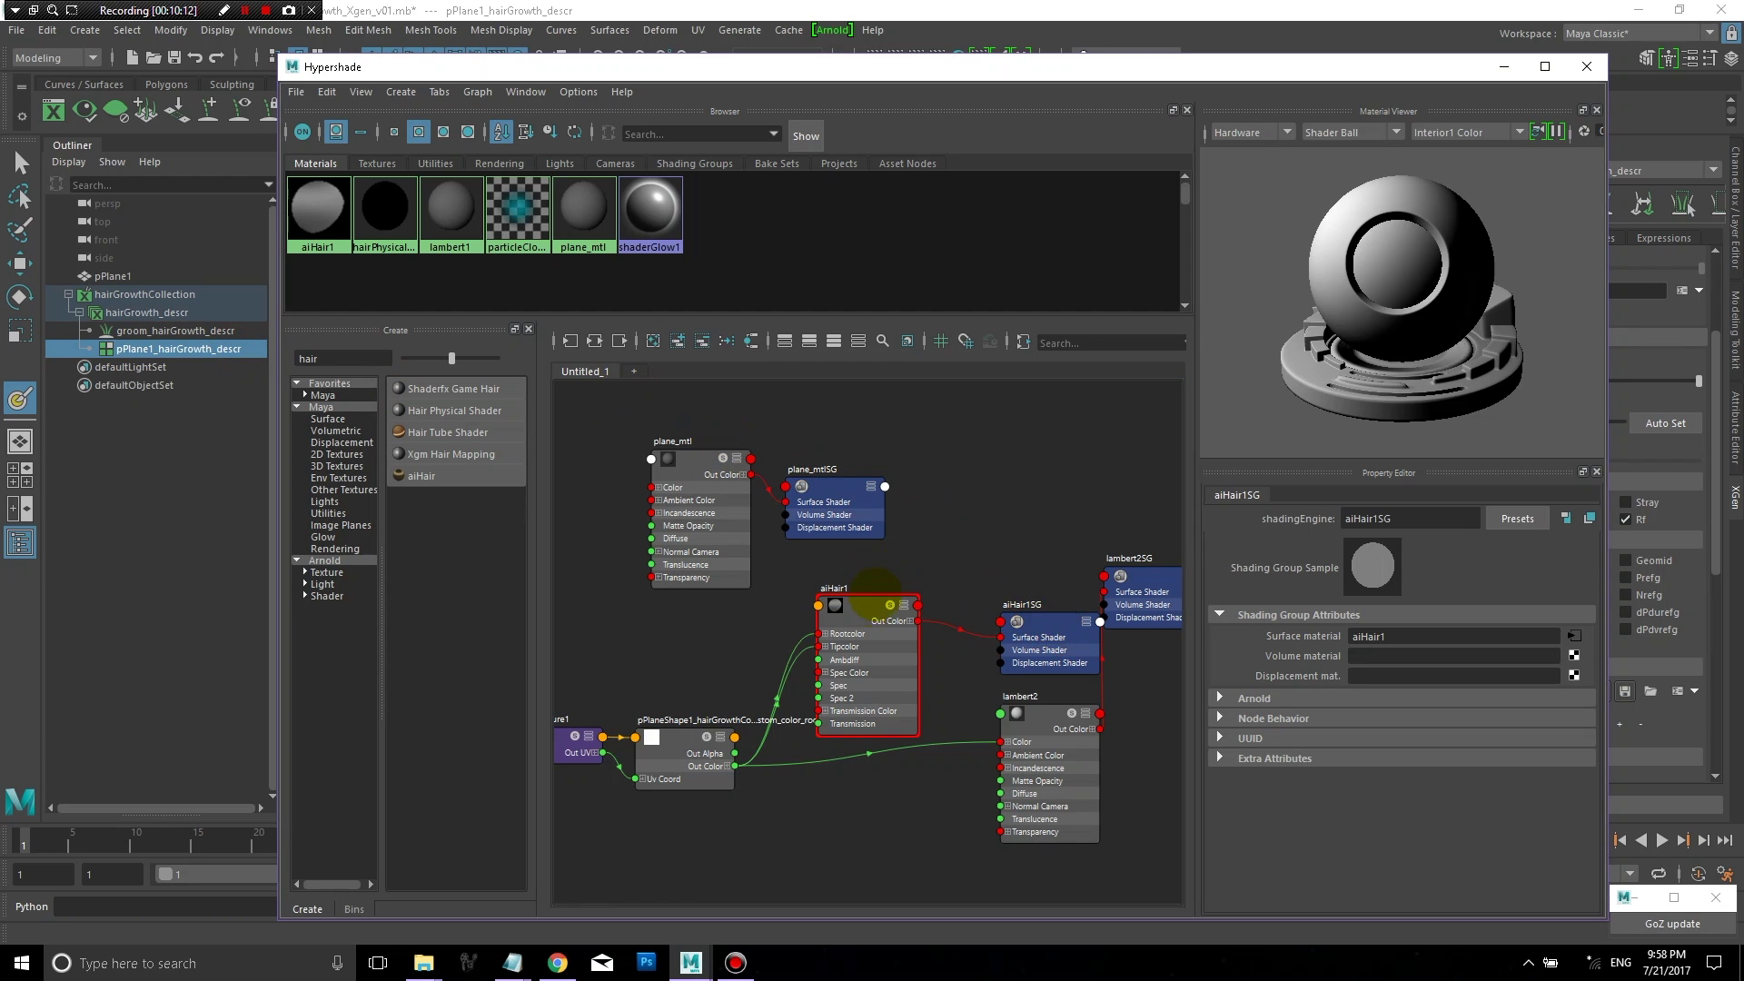
right_click_drag(877, 605, 878, 558)
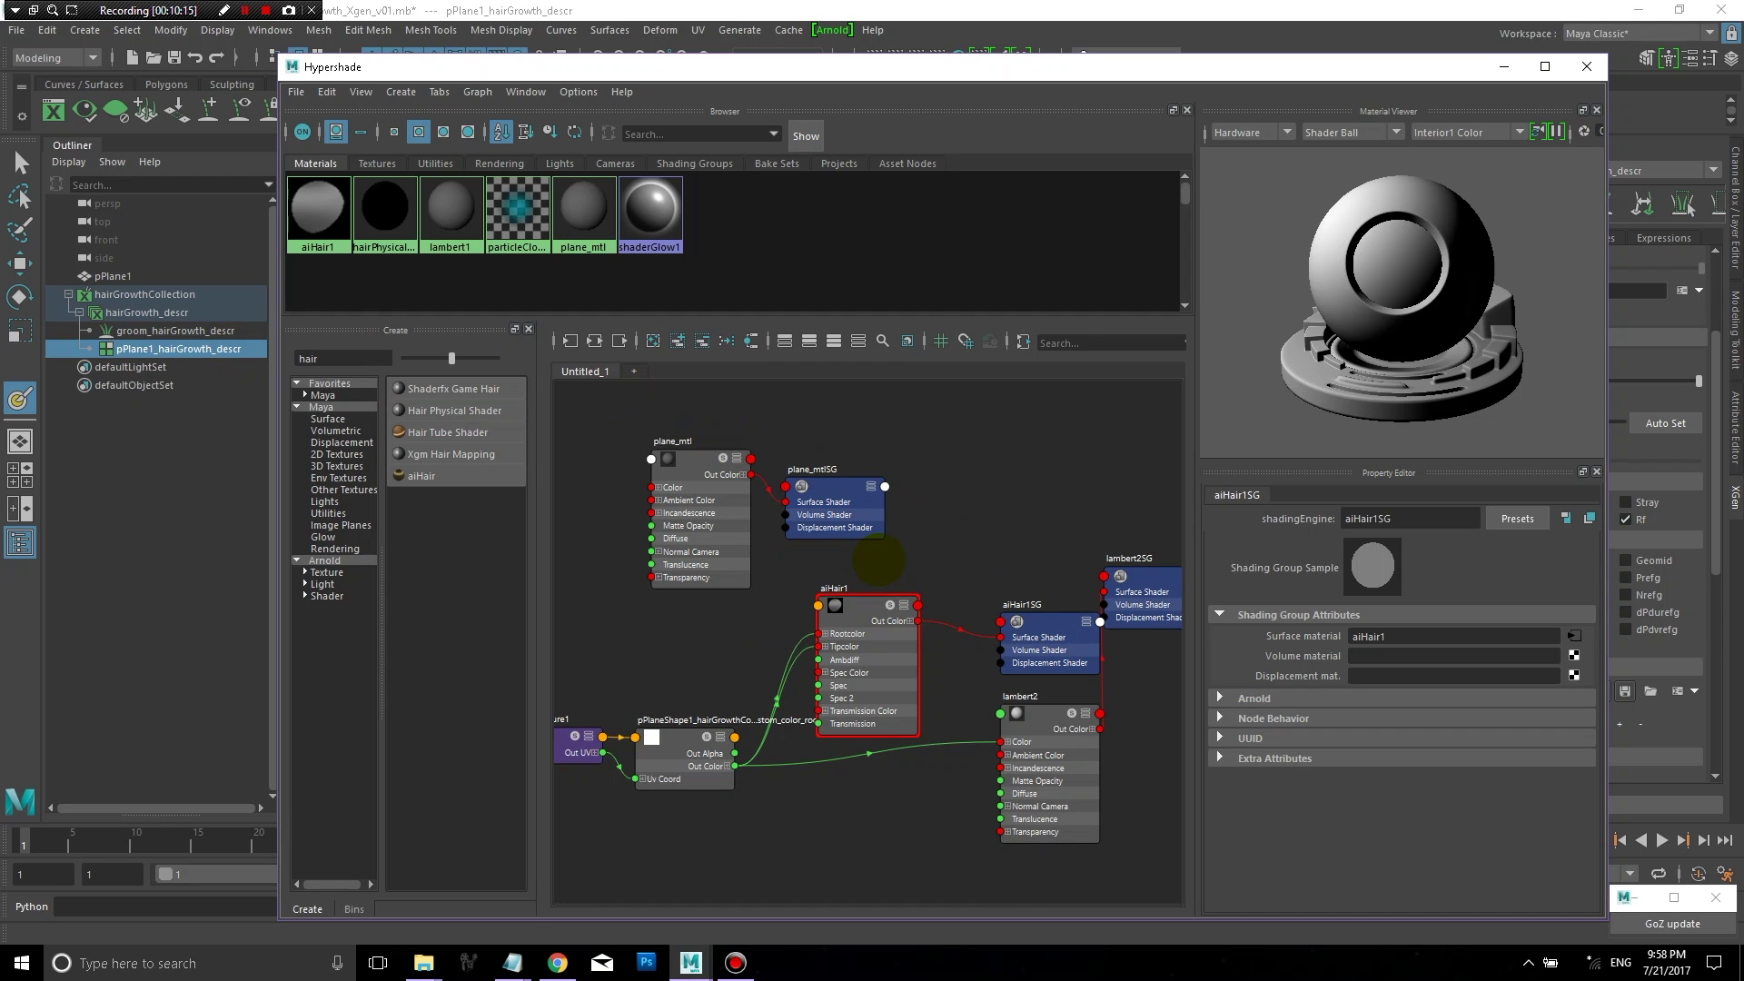
left_click(683, 717)
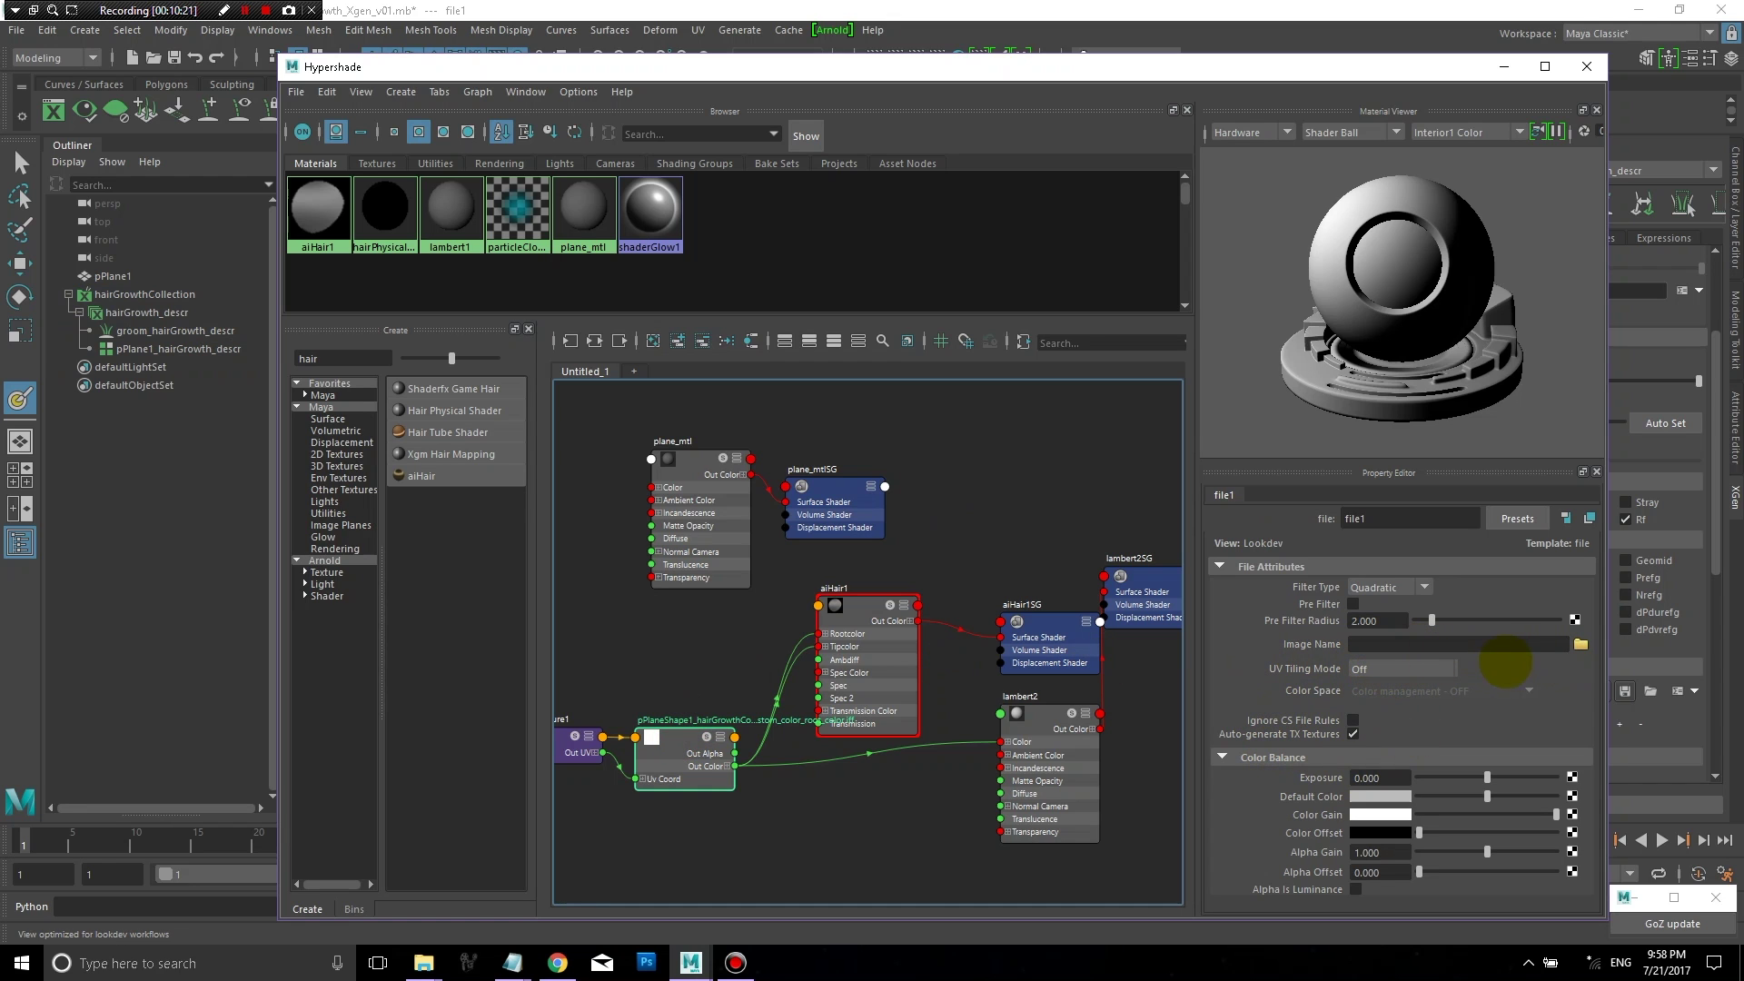
Step: Minimize the Hypershade and save the scene under the new name hairGrowth_Xgen_v02.mb
left_click(1503, 66)
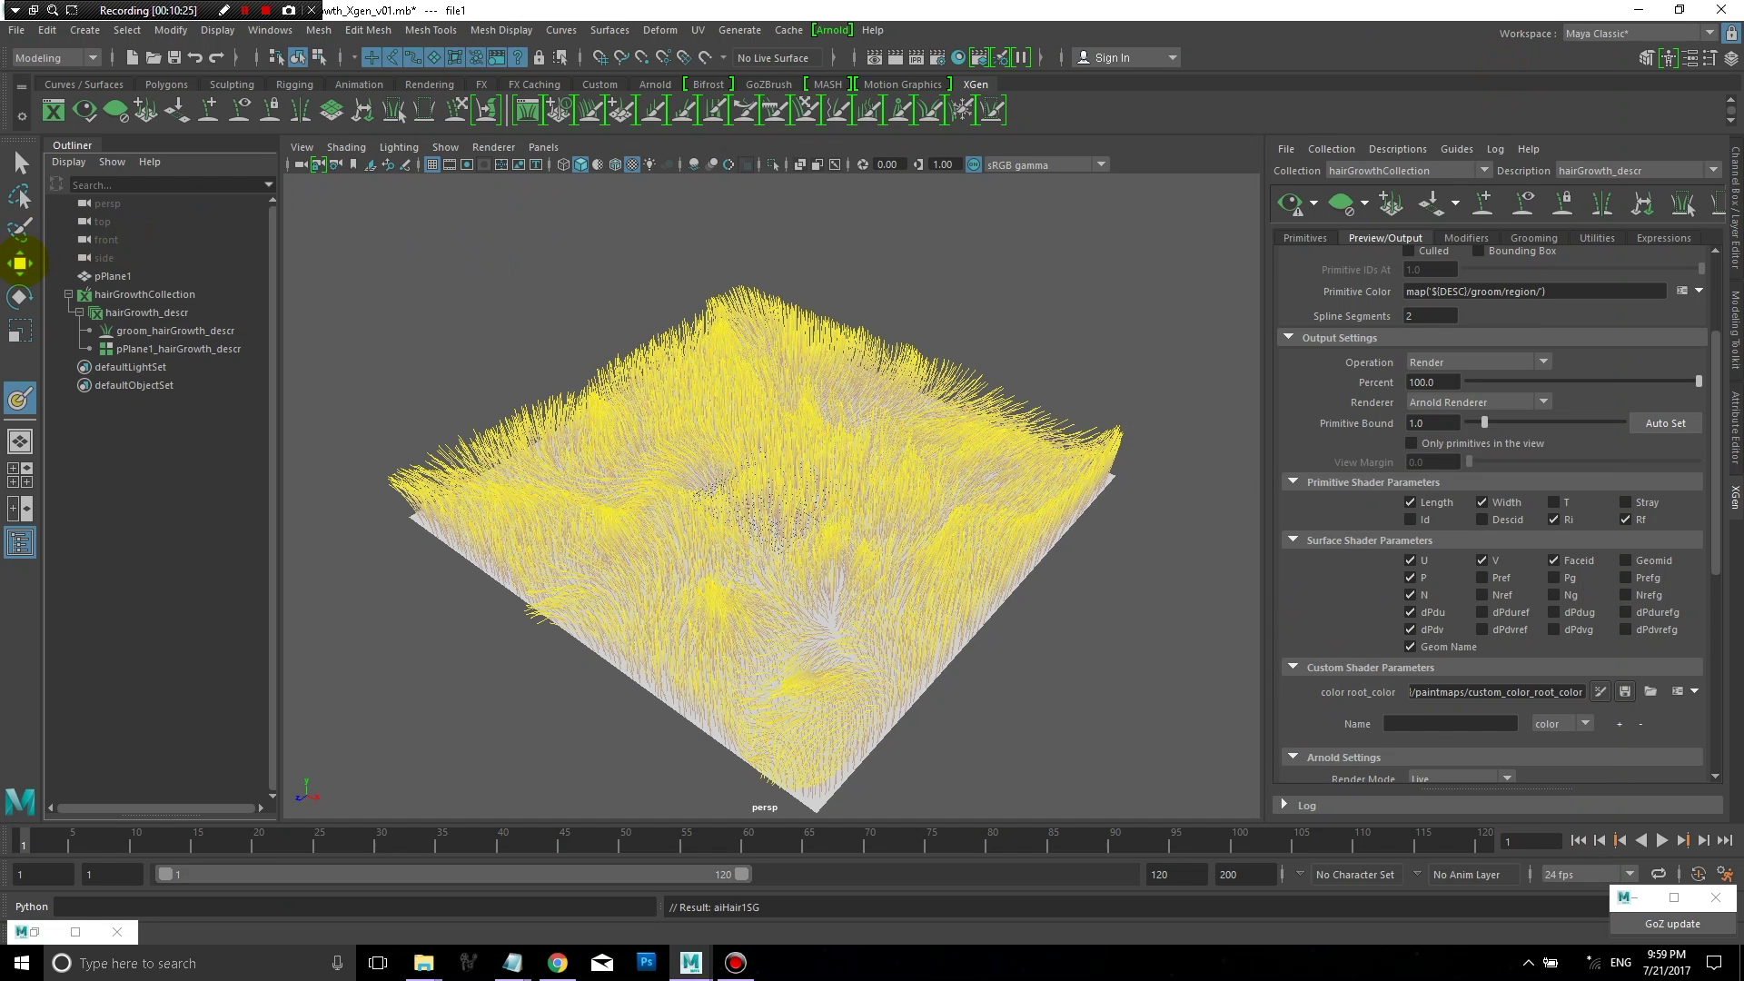
left_click(16, 30)
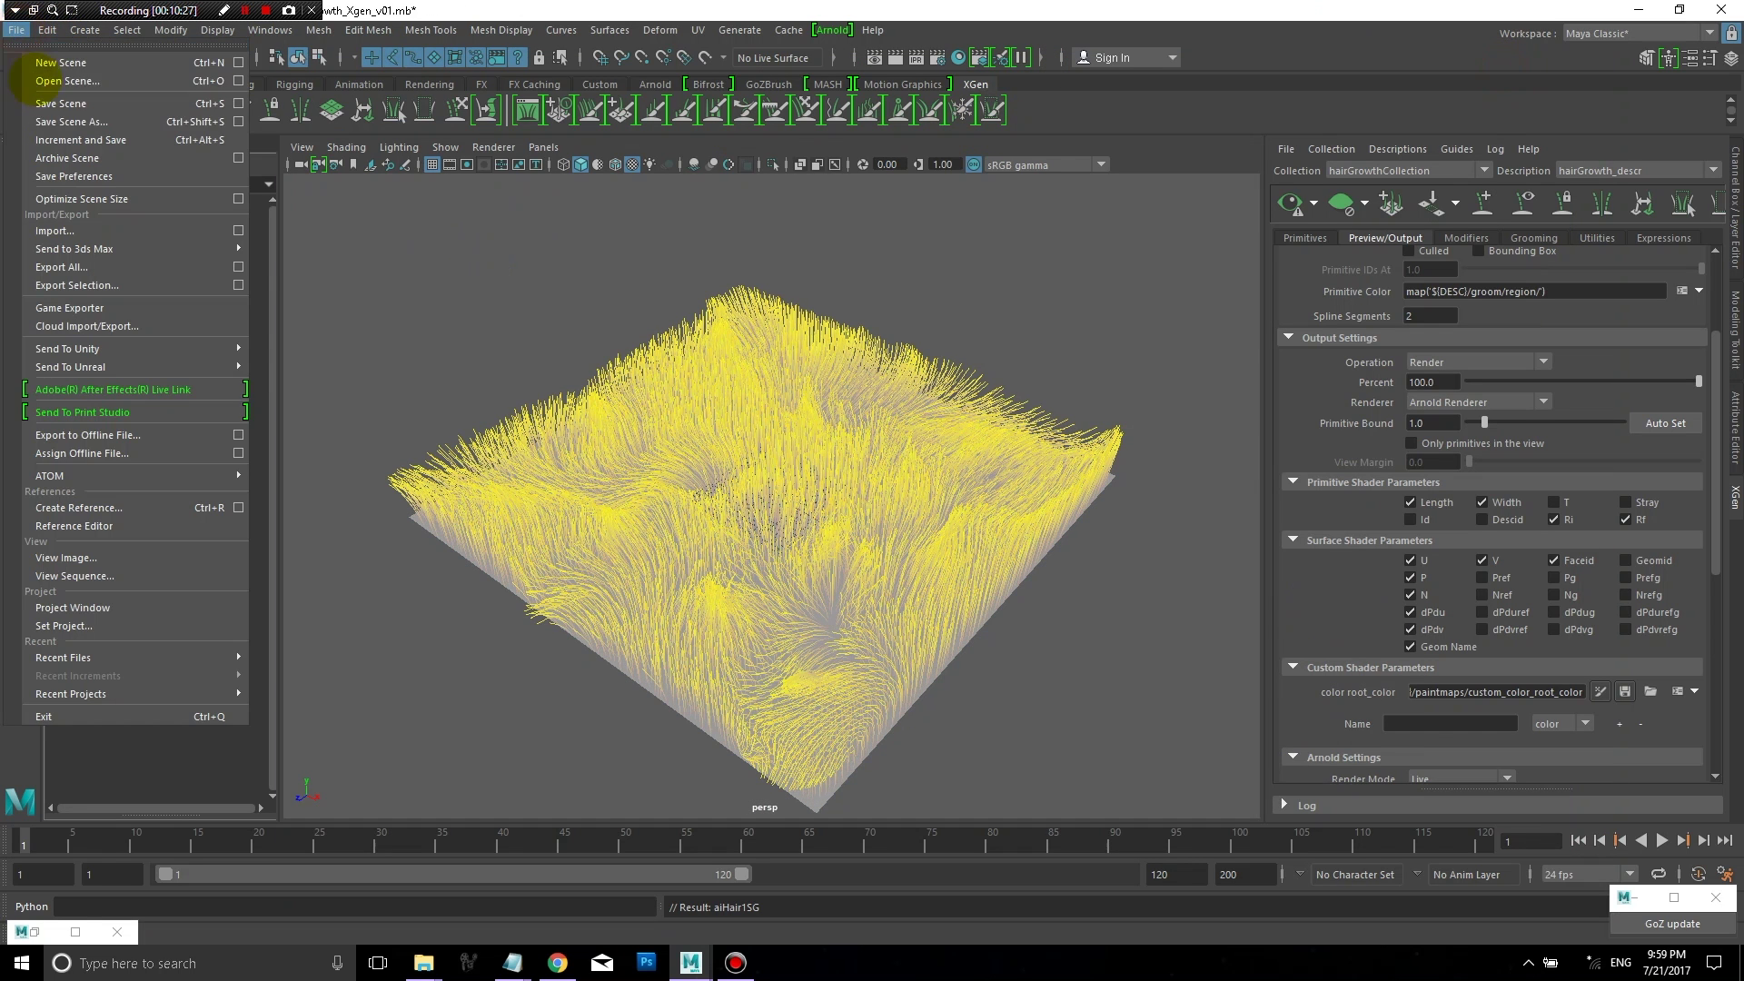
left_click(41, 121)
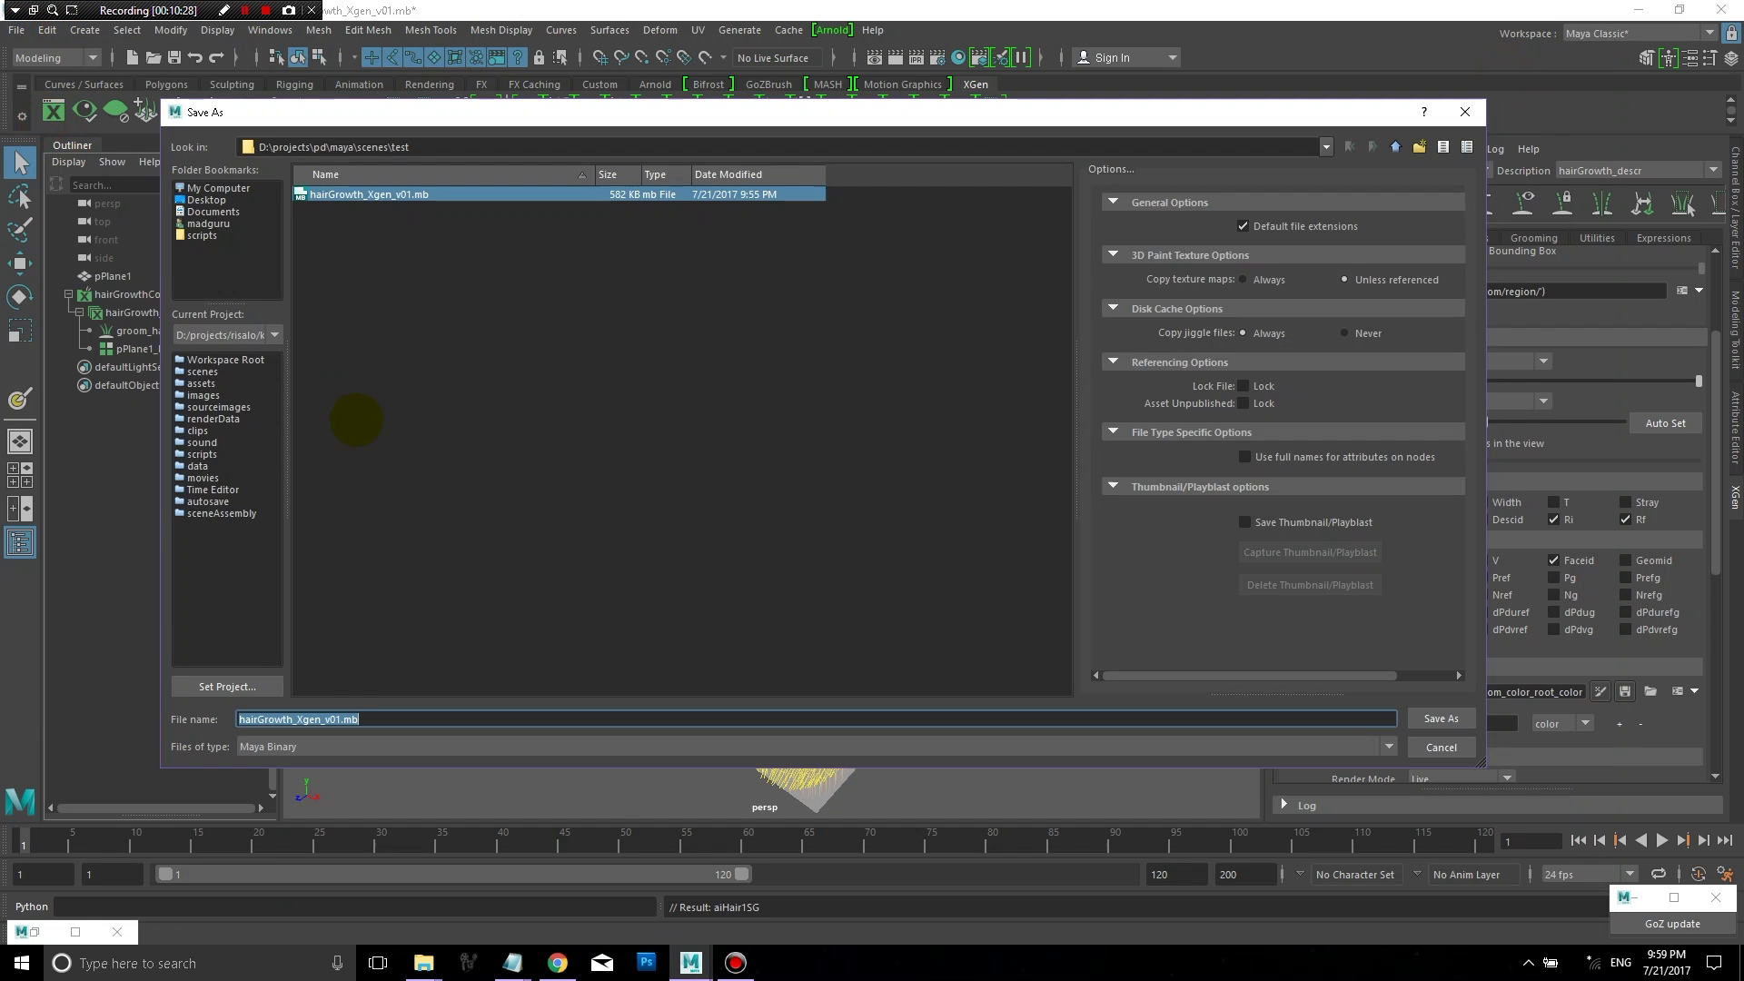
left_click(334, 719)
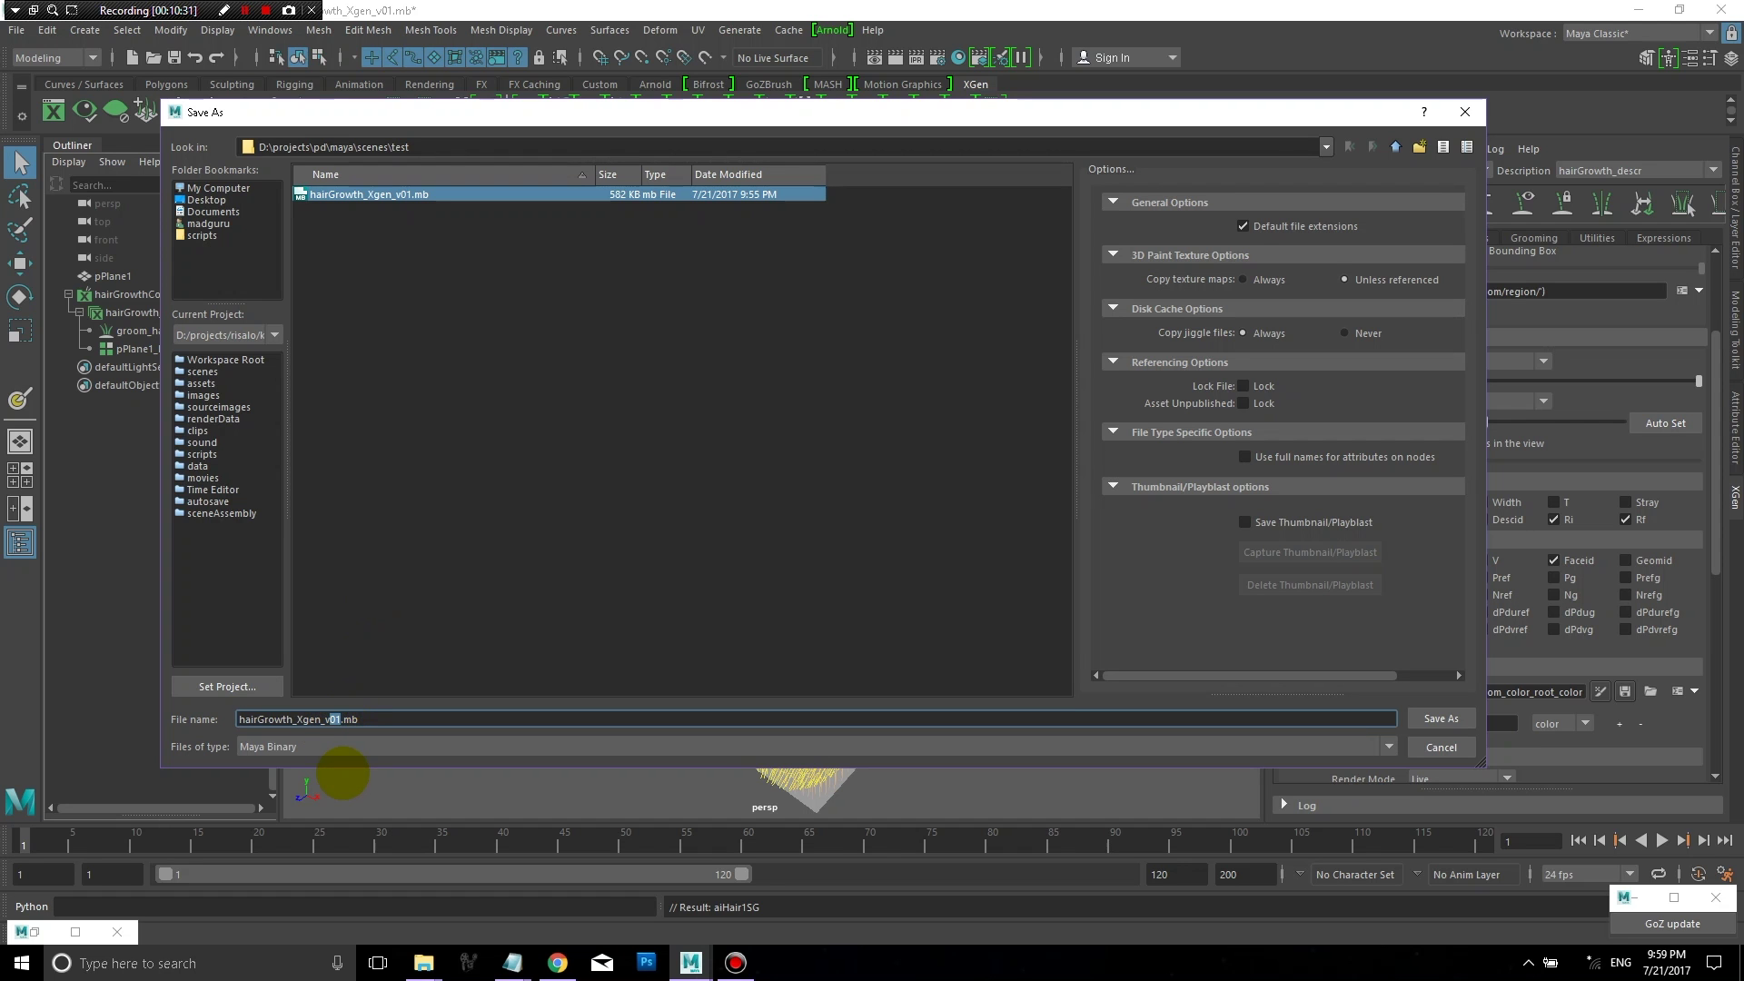
type("0")
key("Return")
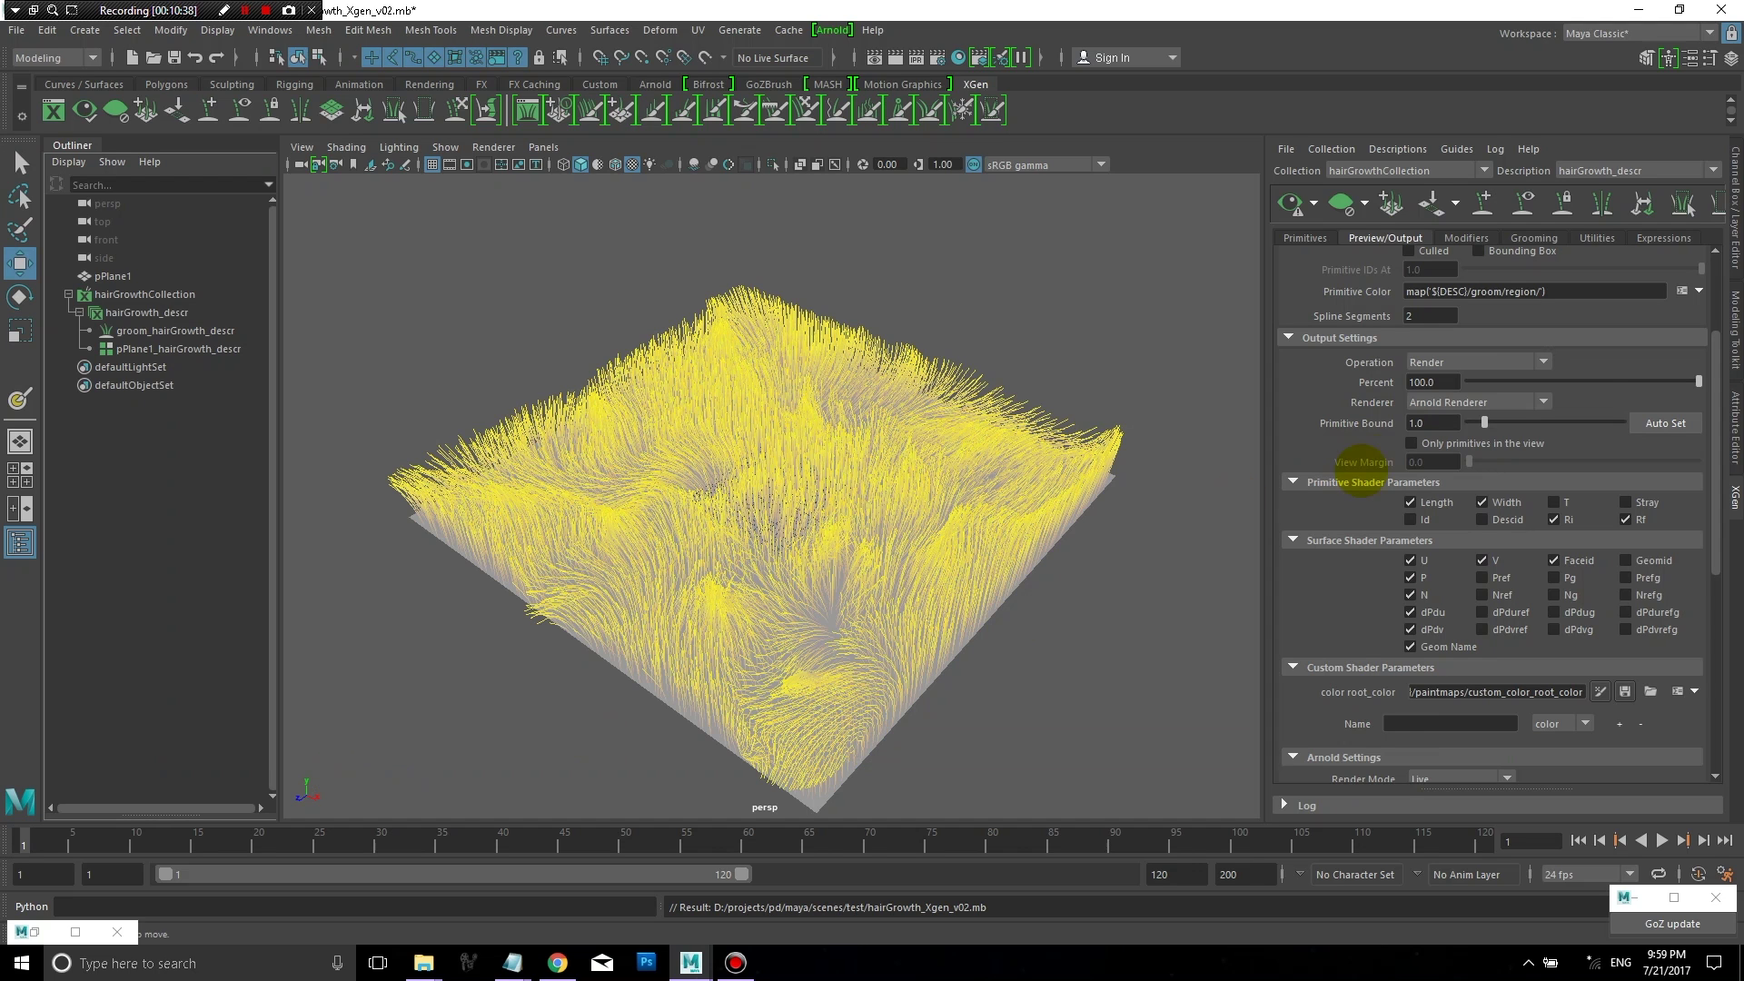
Step: Restore the Hypershade and list all 3D Textures for node creation, clearing the "hair" search filter
left_click(1716, 413)
mouse_move(1712, 382)
left_mouse_down()
mouse_move(1716, 300)
mouse_move(1711, 393)
left_mouse_up()
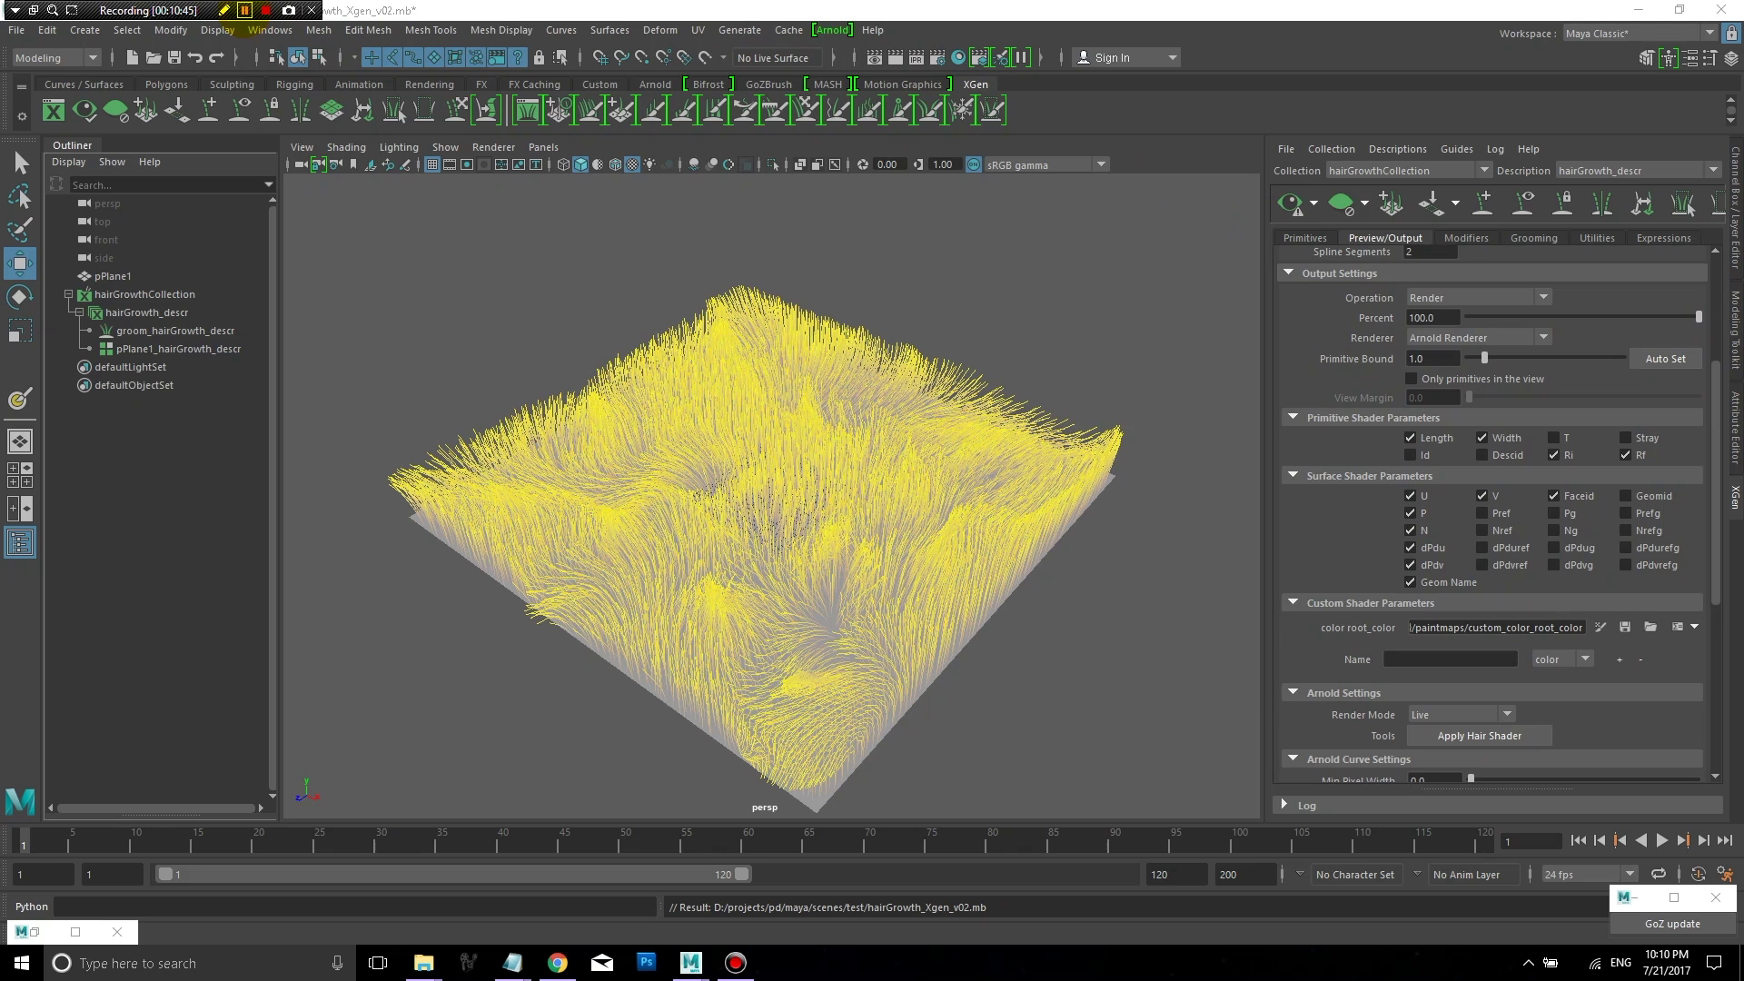
left_click(33, 932)
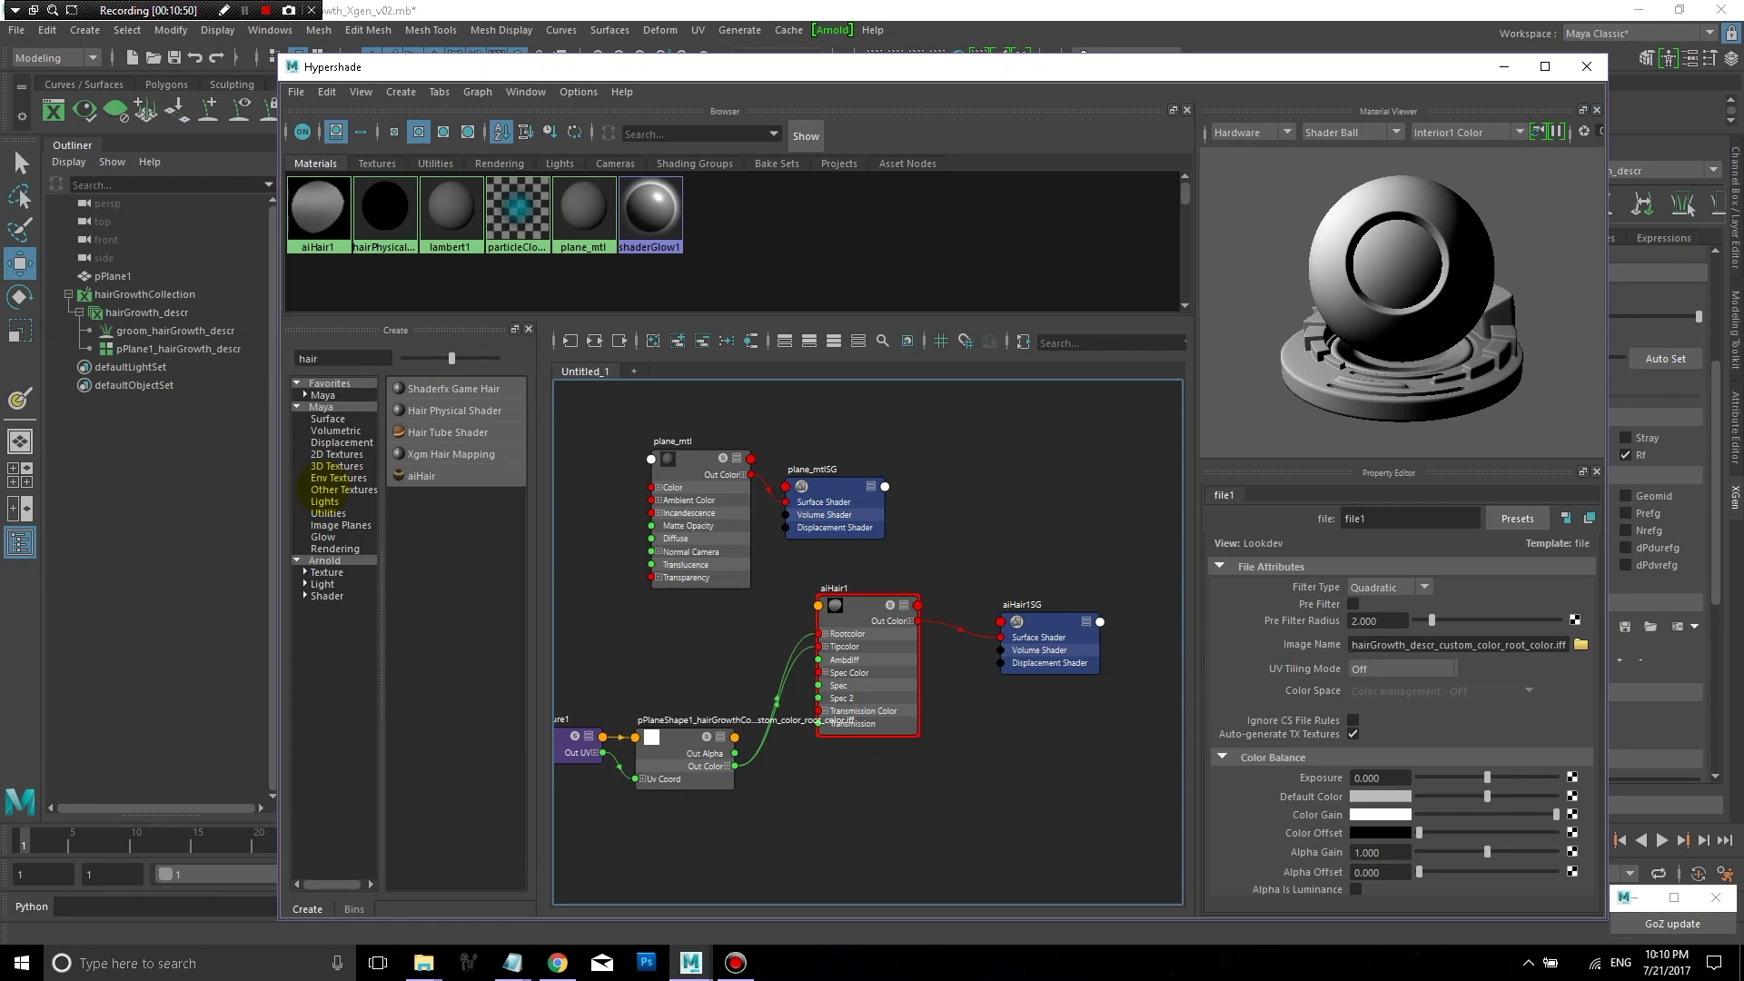
left_click(343, 466)
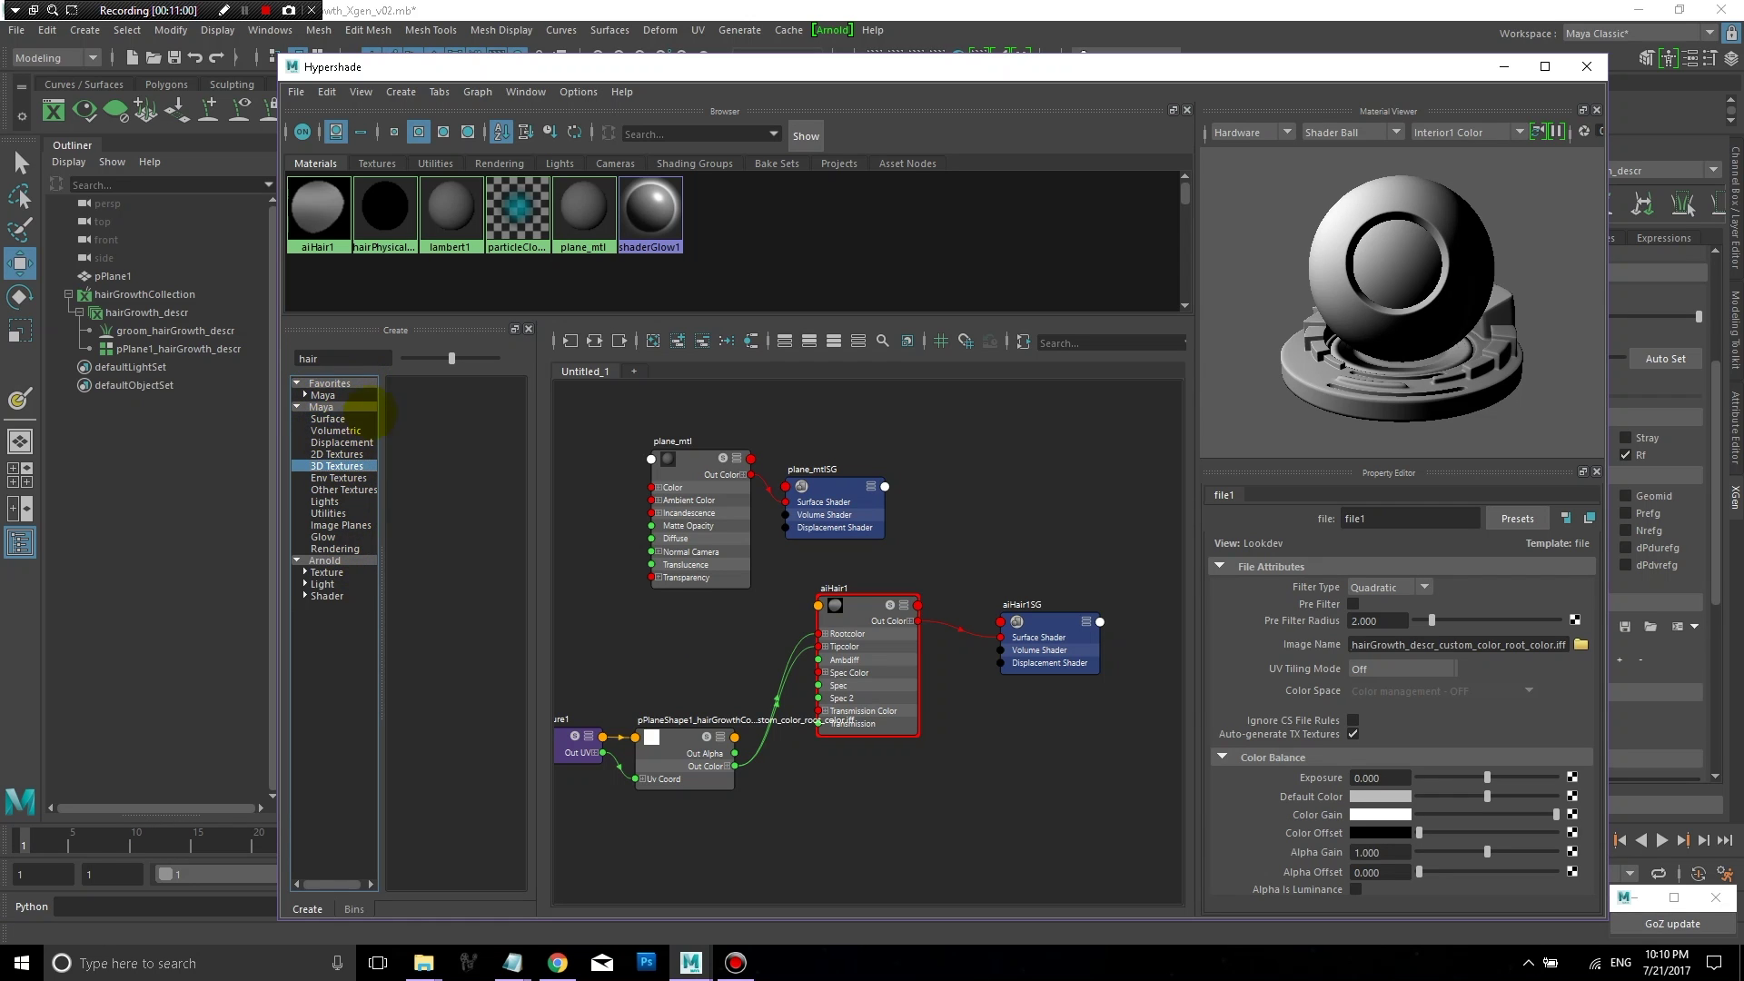
double_click(318, 356)
key("BackSpace")
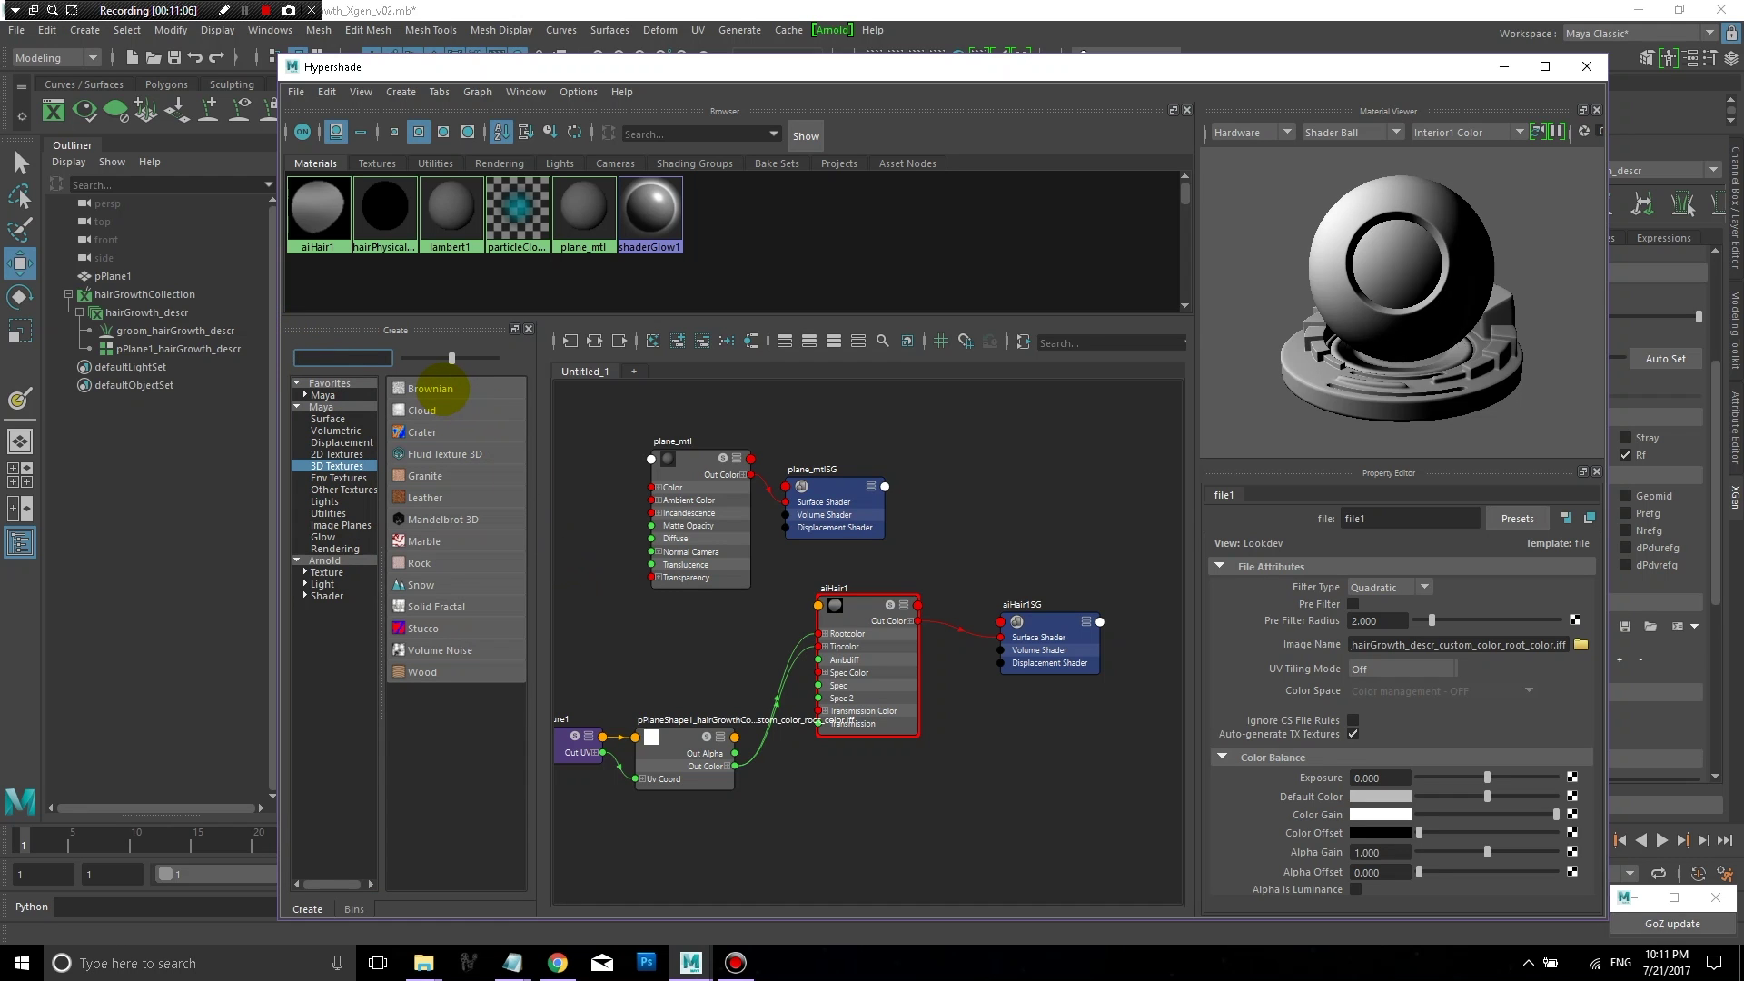
Step: Try a Brownian 3D texture, raising its Lacunarity to 5.000 and adjusting its Increment
left_click(431, 389)
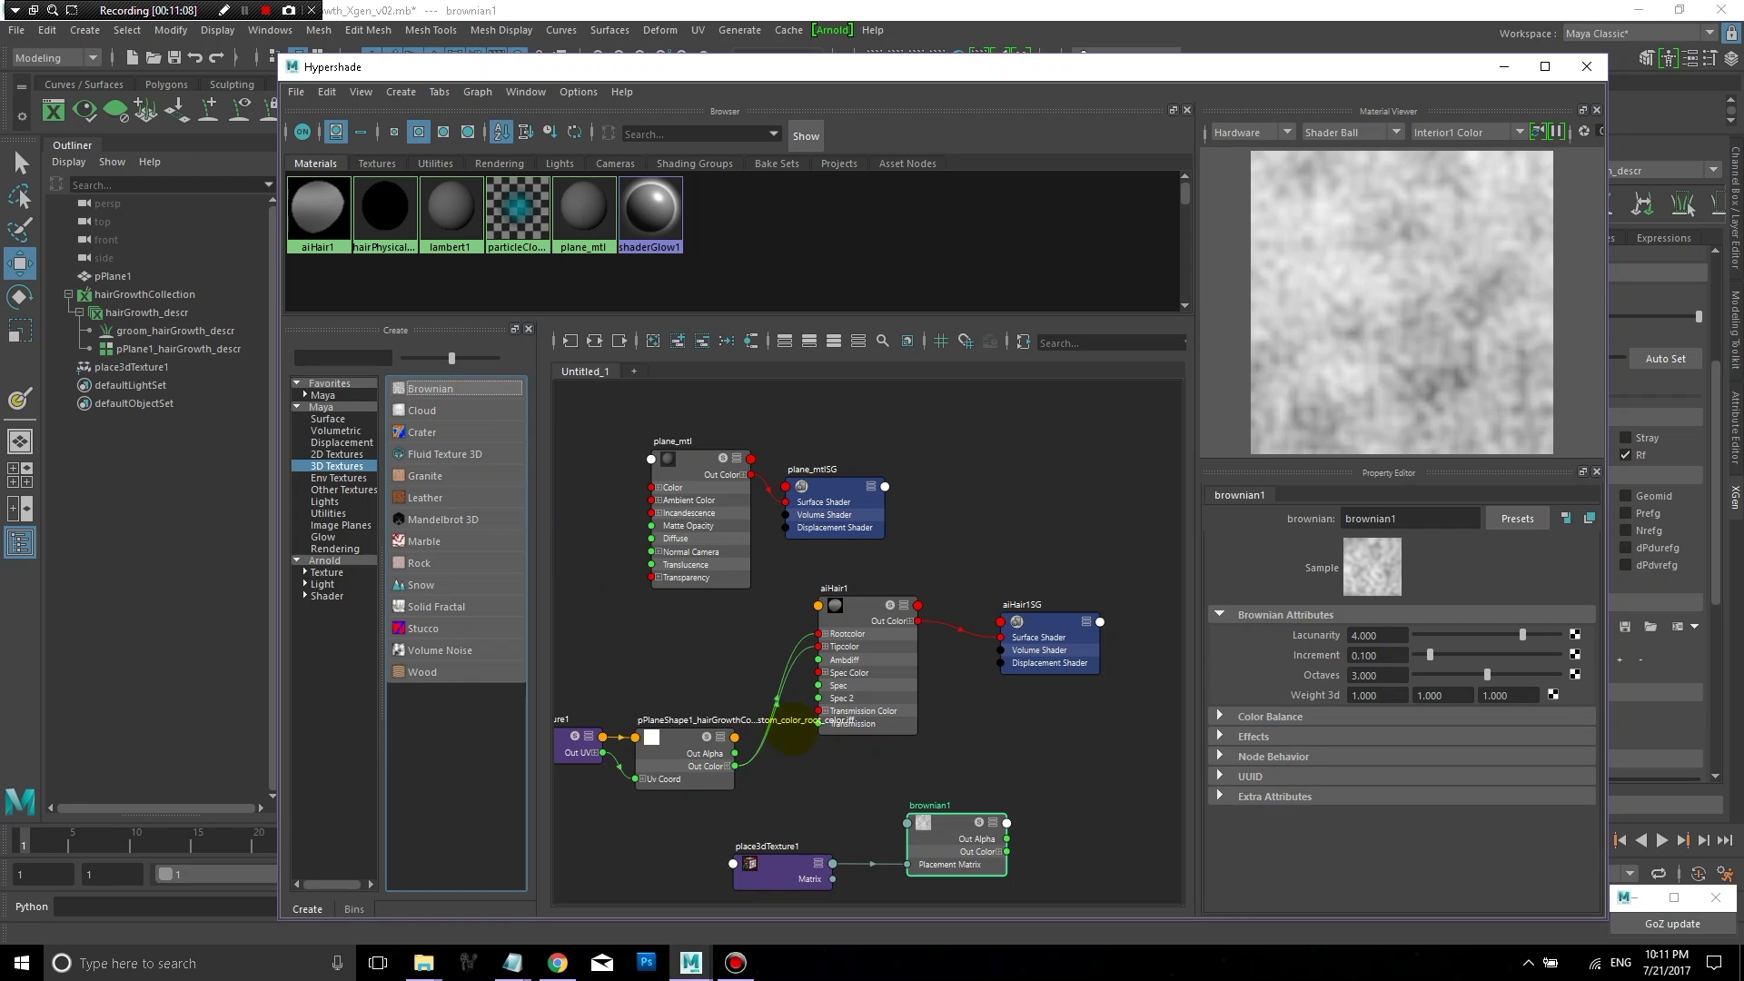
scroll(978, 770, "down", 2)
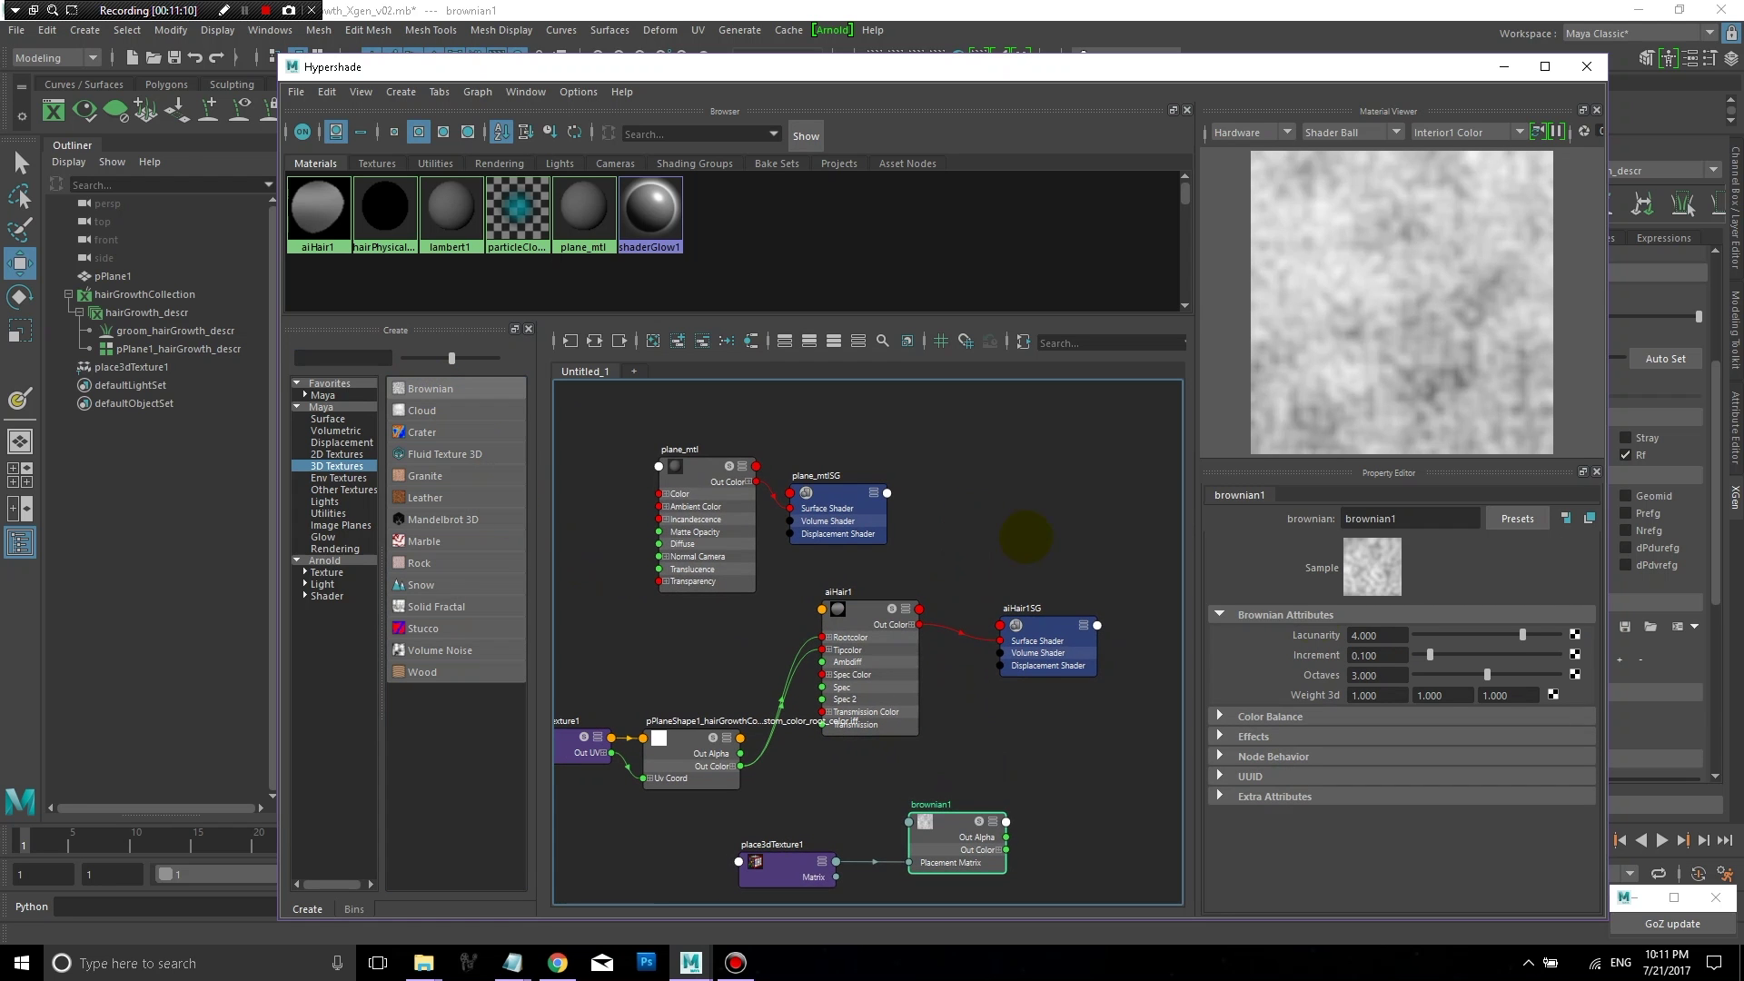
left_click_drag(1522, 634, 1559, 634)
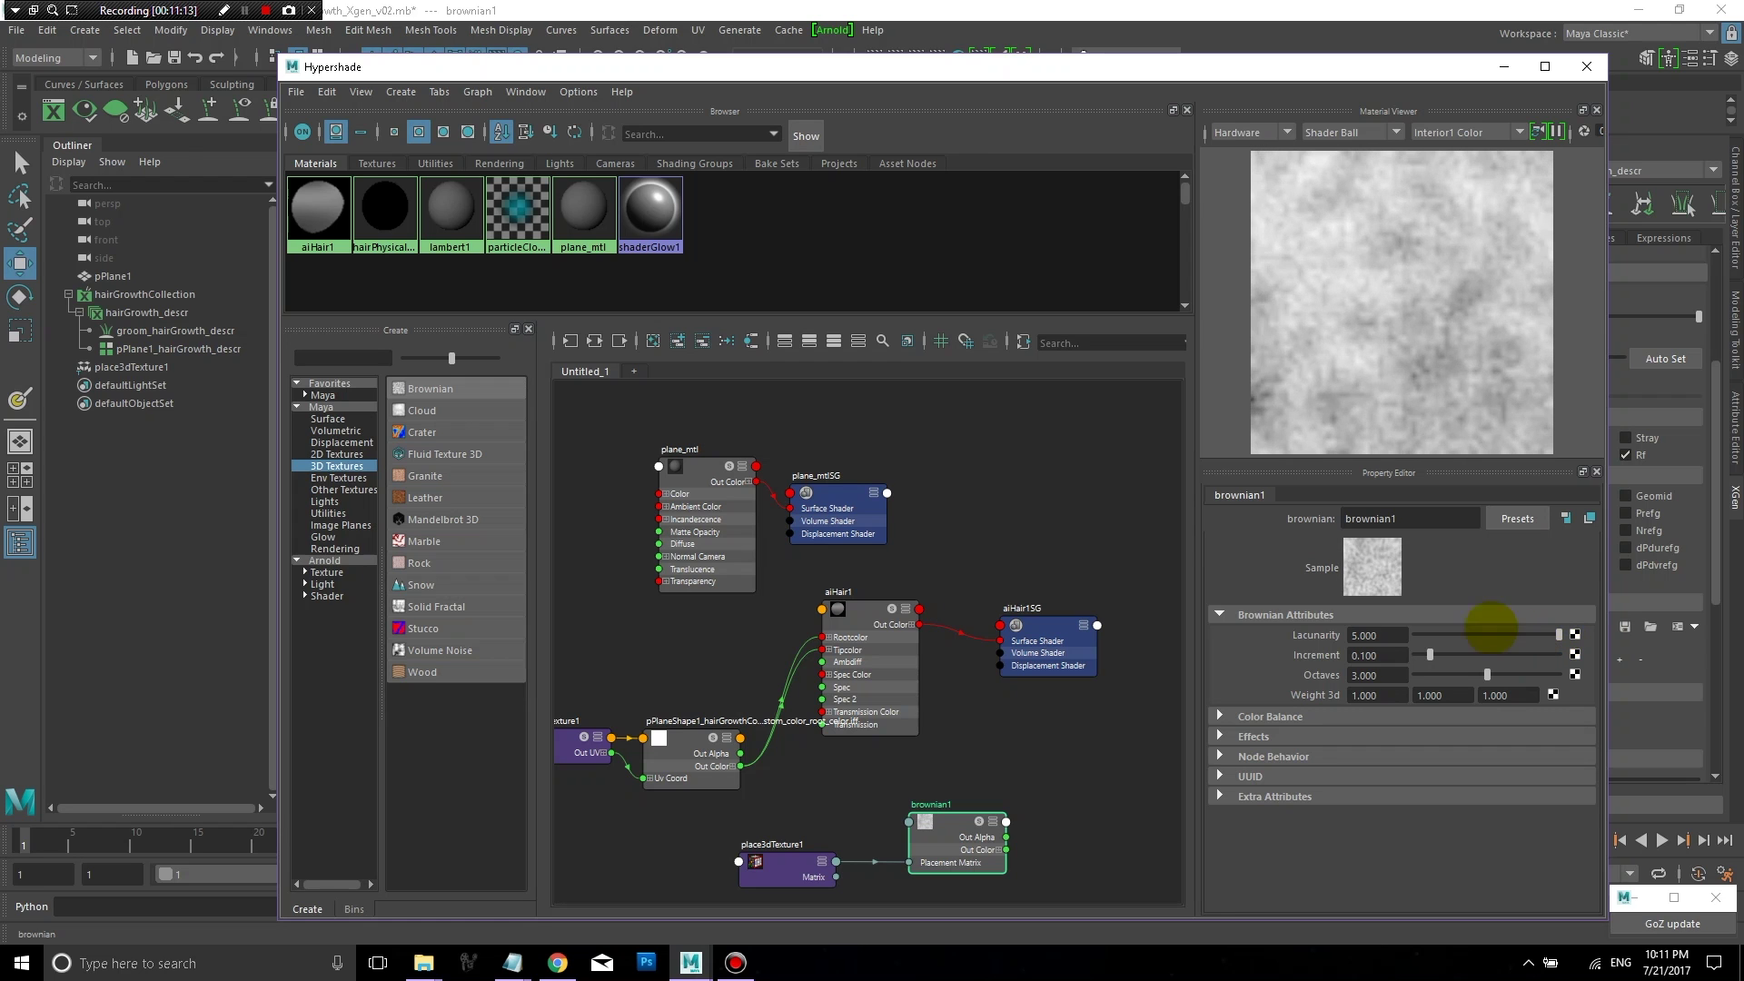
left_click_drag(1458, 654, 1416, 654)
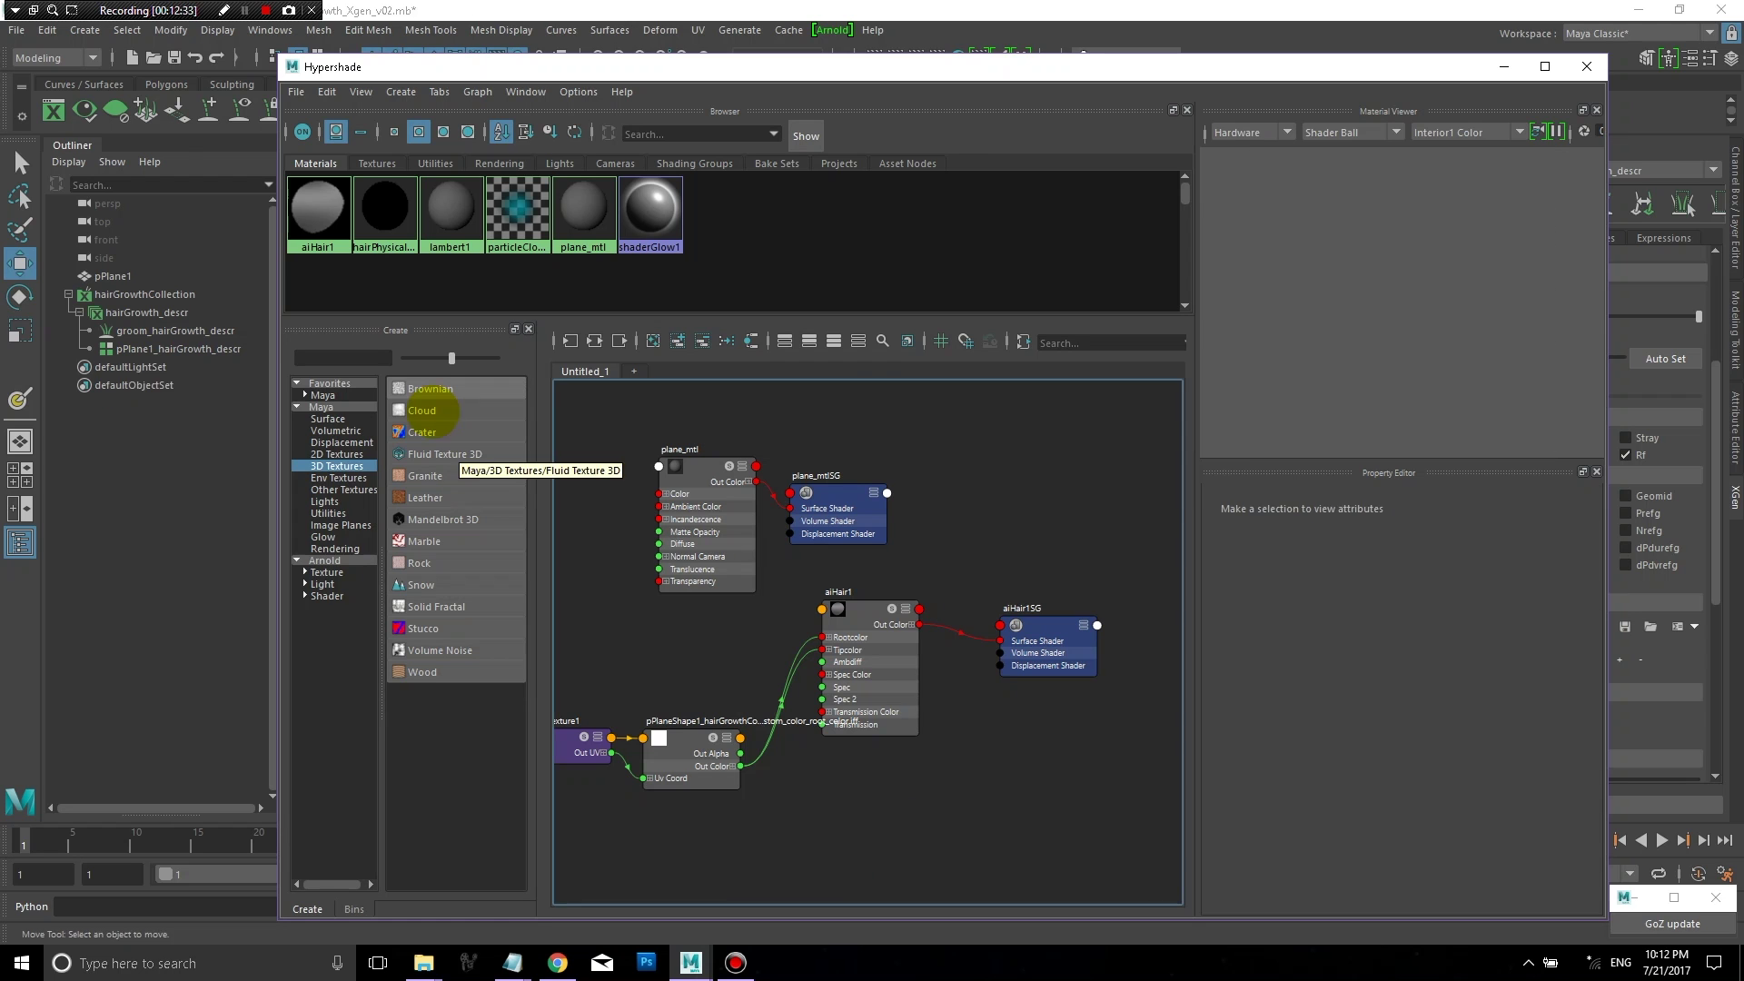
Step: Create a Cloud 3D texture and set its Contrast to 1.000, Edge Thresh to 2.000 and Amplitude to 0.000
left_click(419, 409)
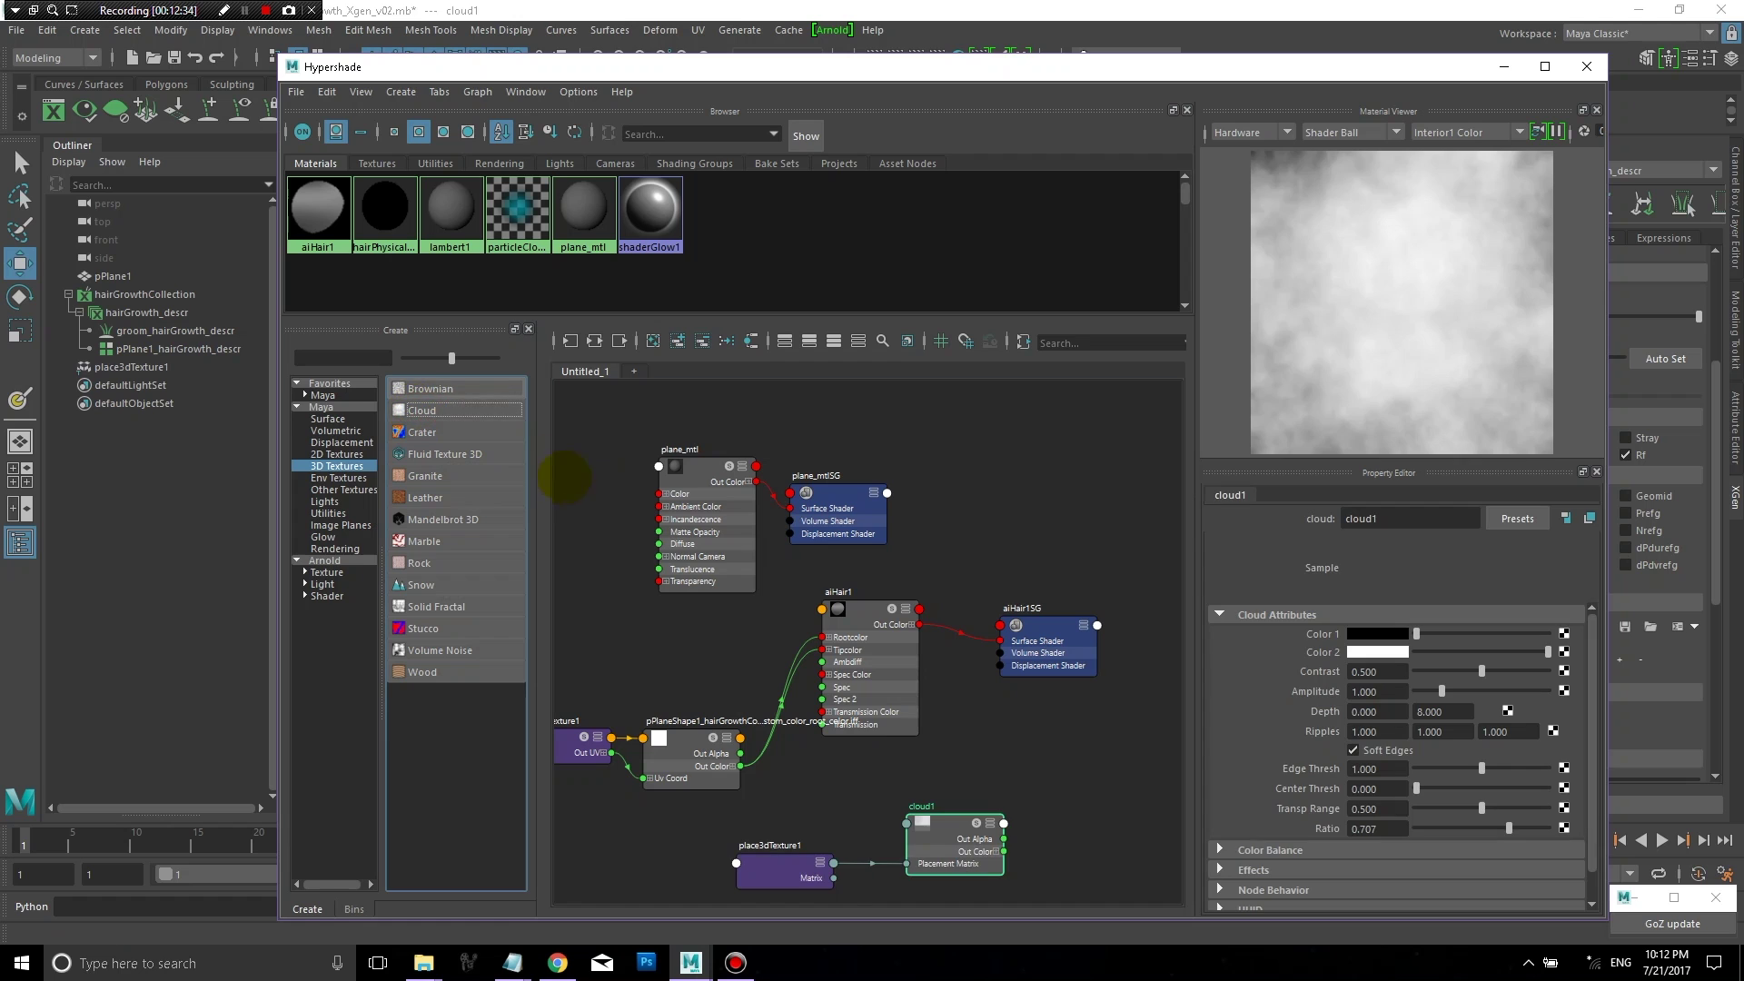
left_click(949, 829)
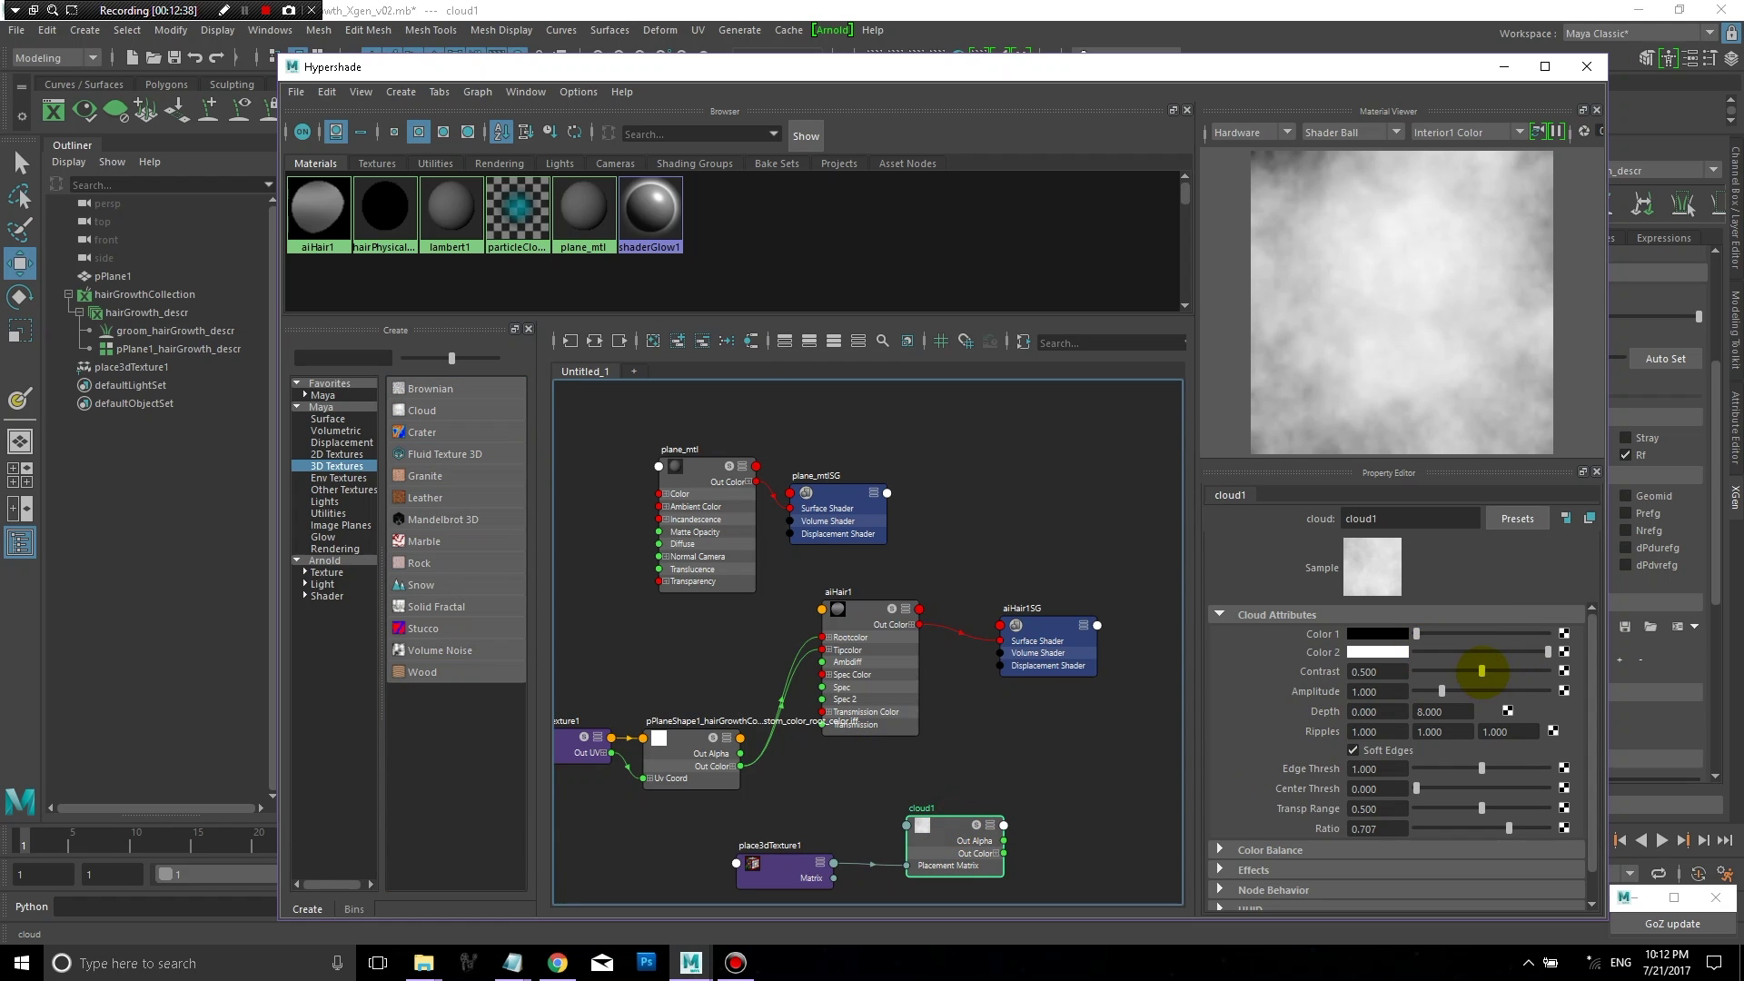
left_click_drag(1481, 671, 1545, 677)
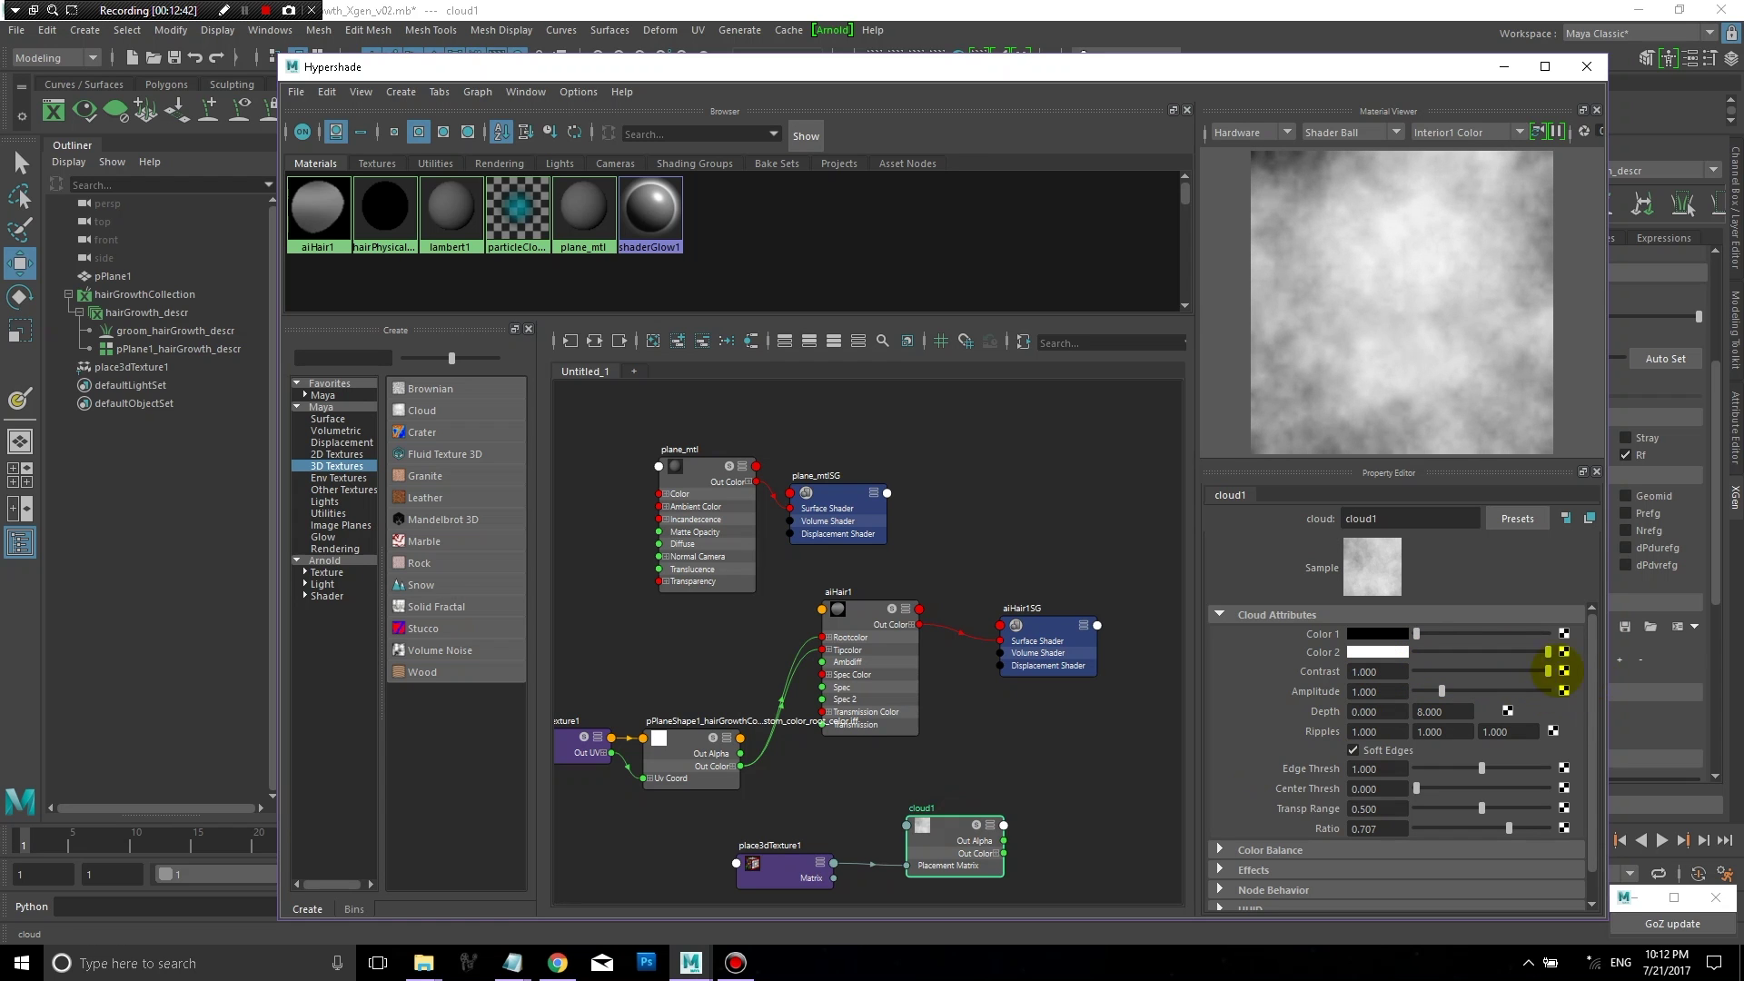
scroll(1453, 742, "down", 1)
left_click_drag(1442, 692, 1562, 738)
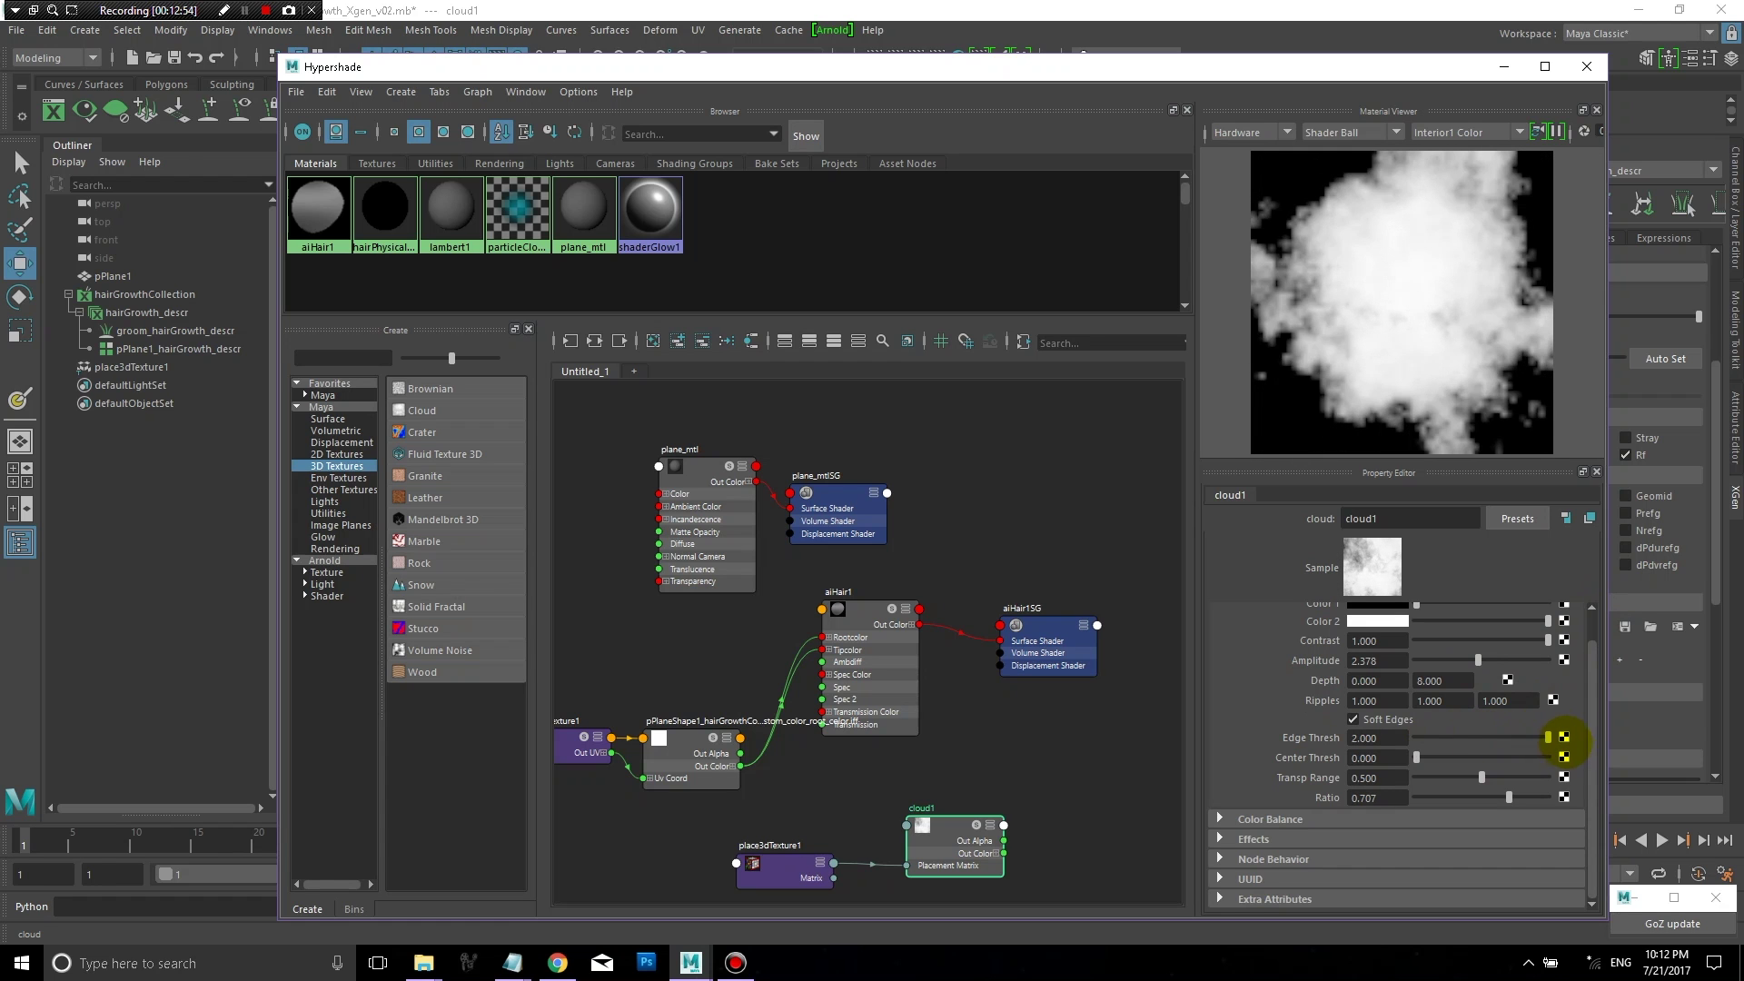
left_click_drag(1478, 661, 1370, 616)
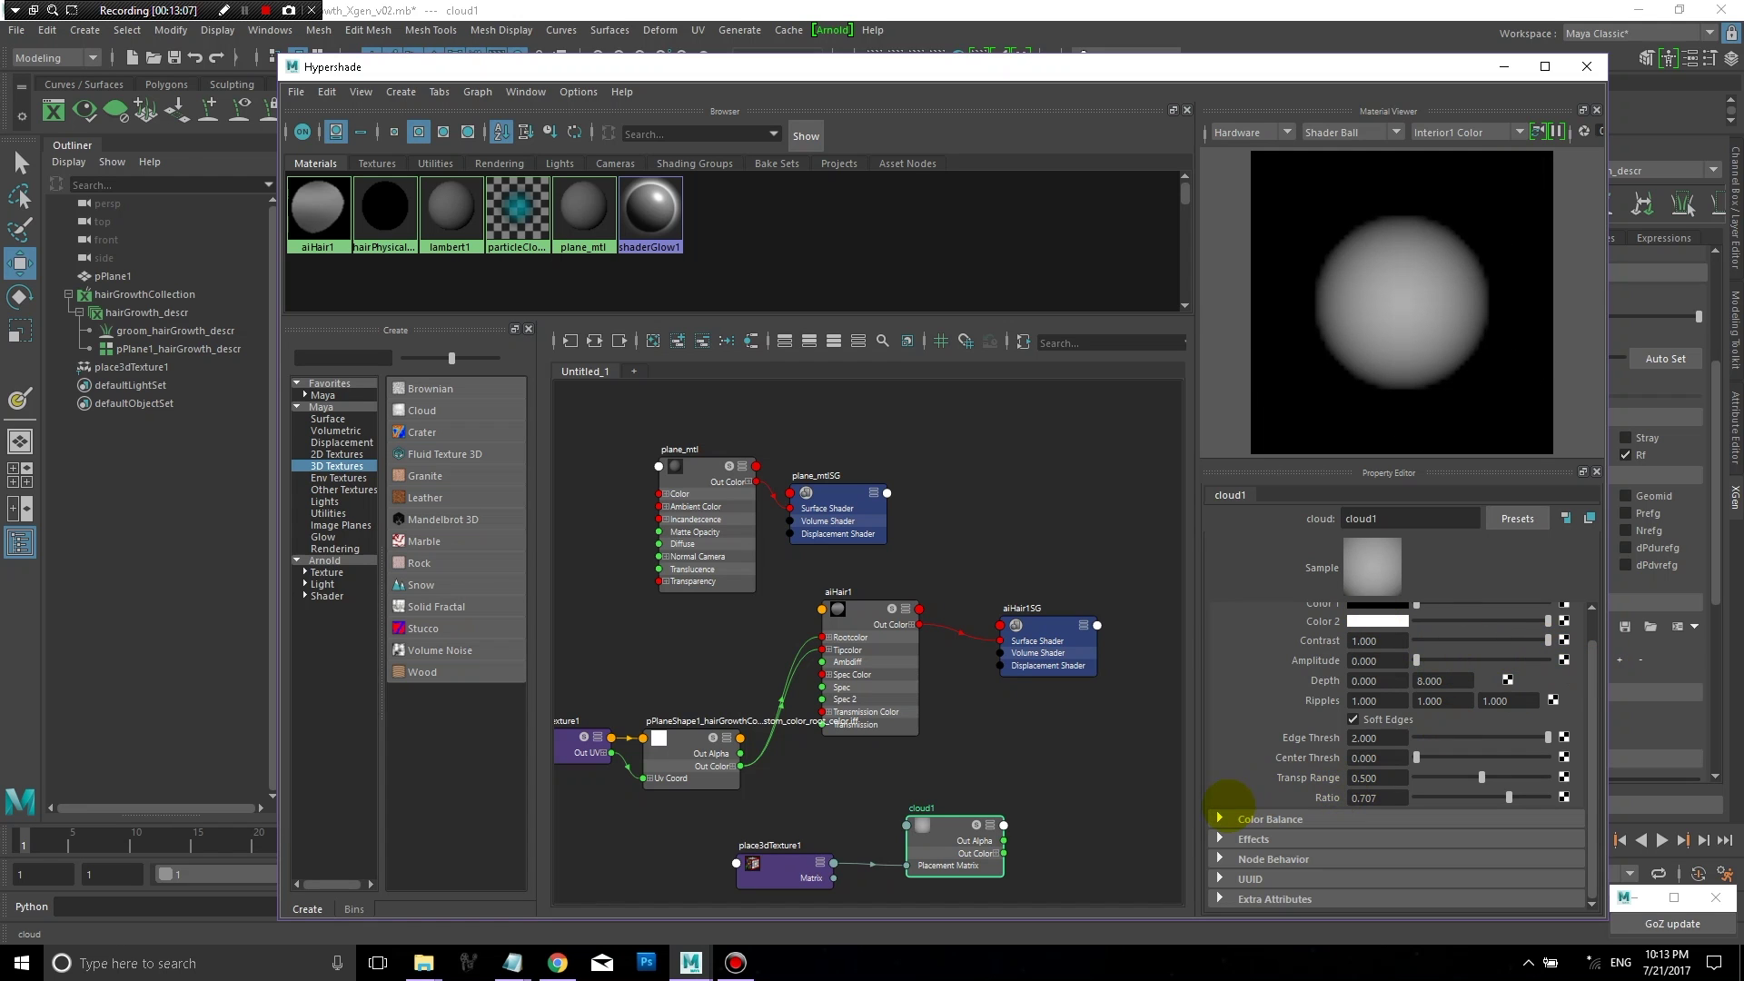
Step: Expand the cloud texture's Effects, then set Color 1 to white, Contrast to 0.000 and Center Thresh to 1.000
left_click(1219, 839)
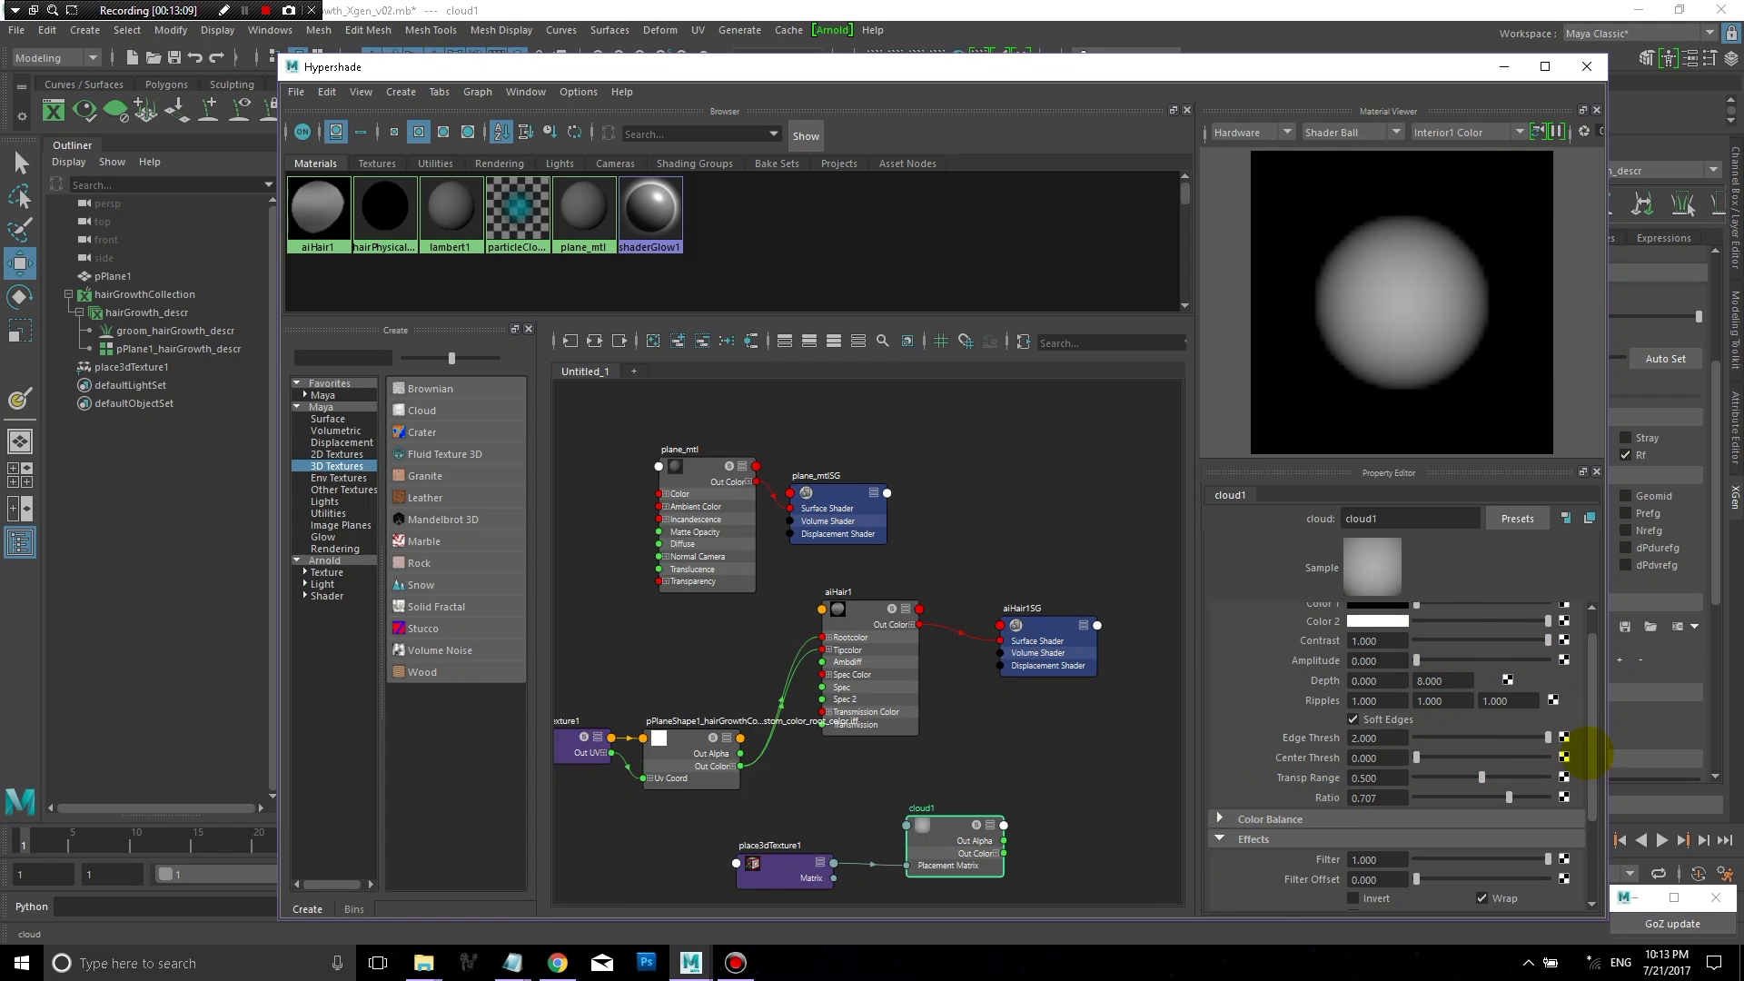
scroll(1594, 663, "up", 1)
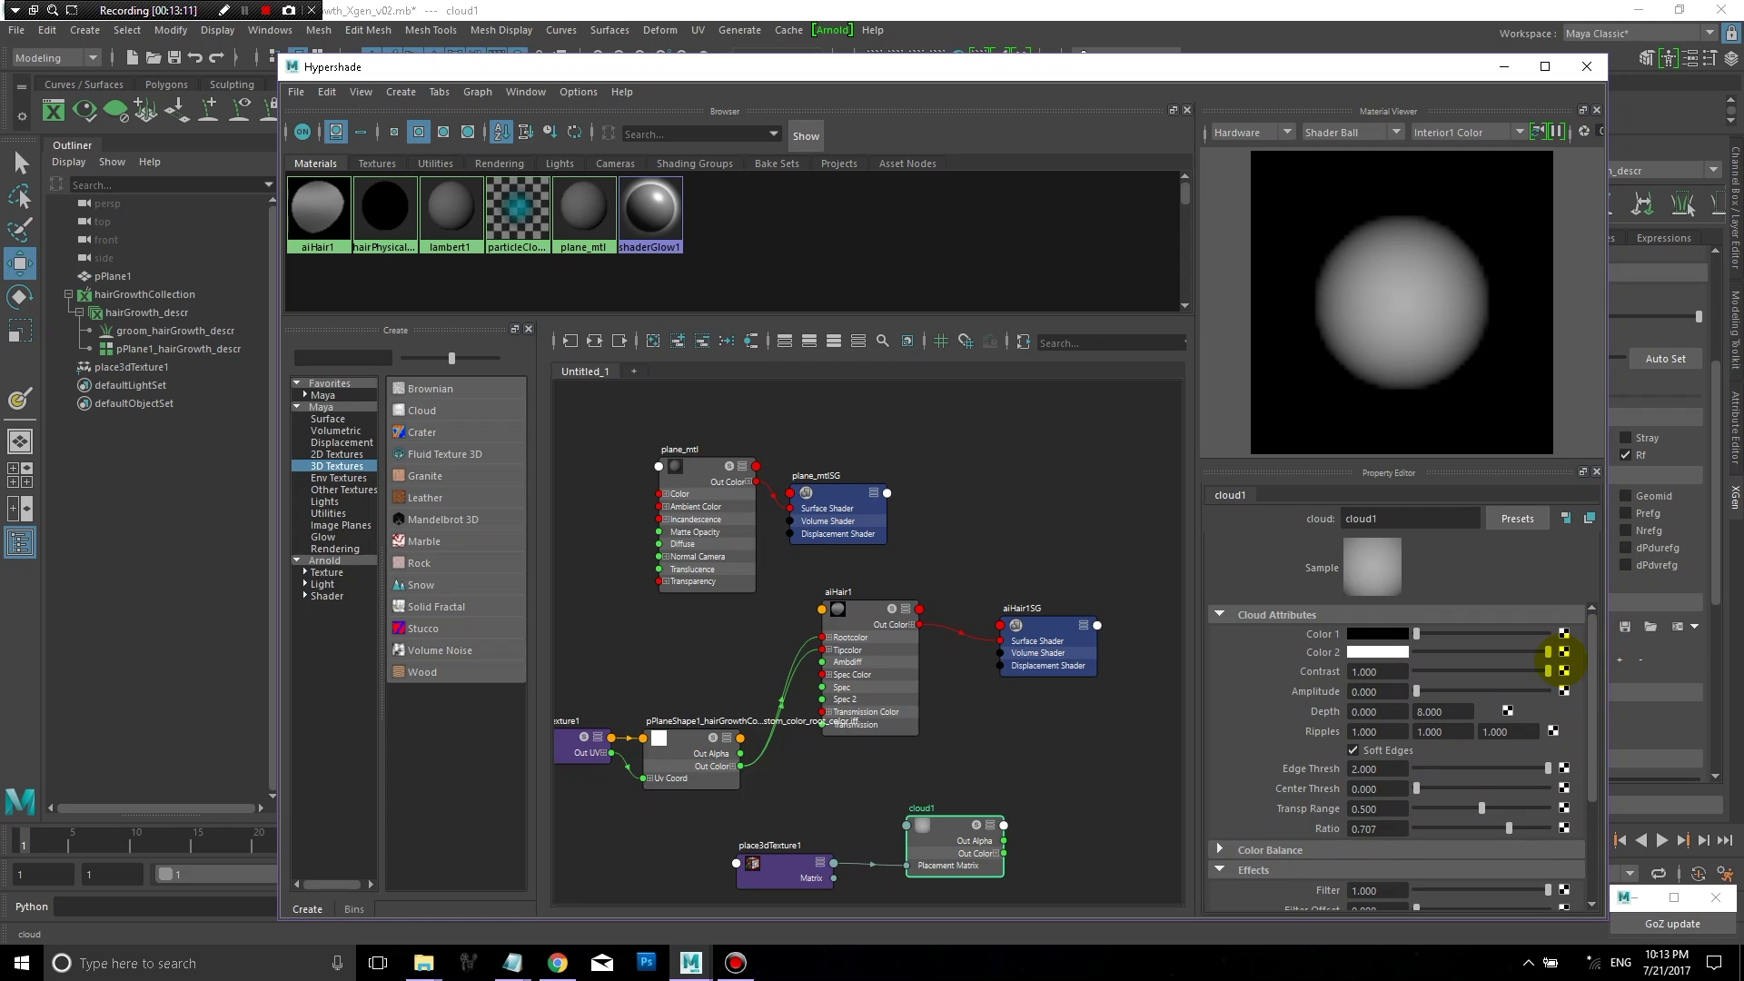
left_click_drag(1548, 671, 1594, 640)
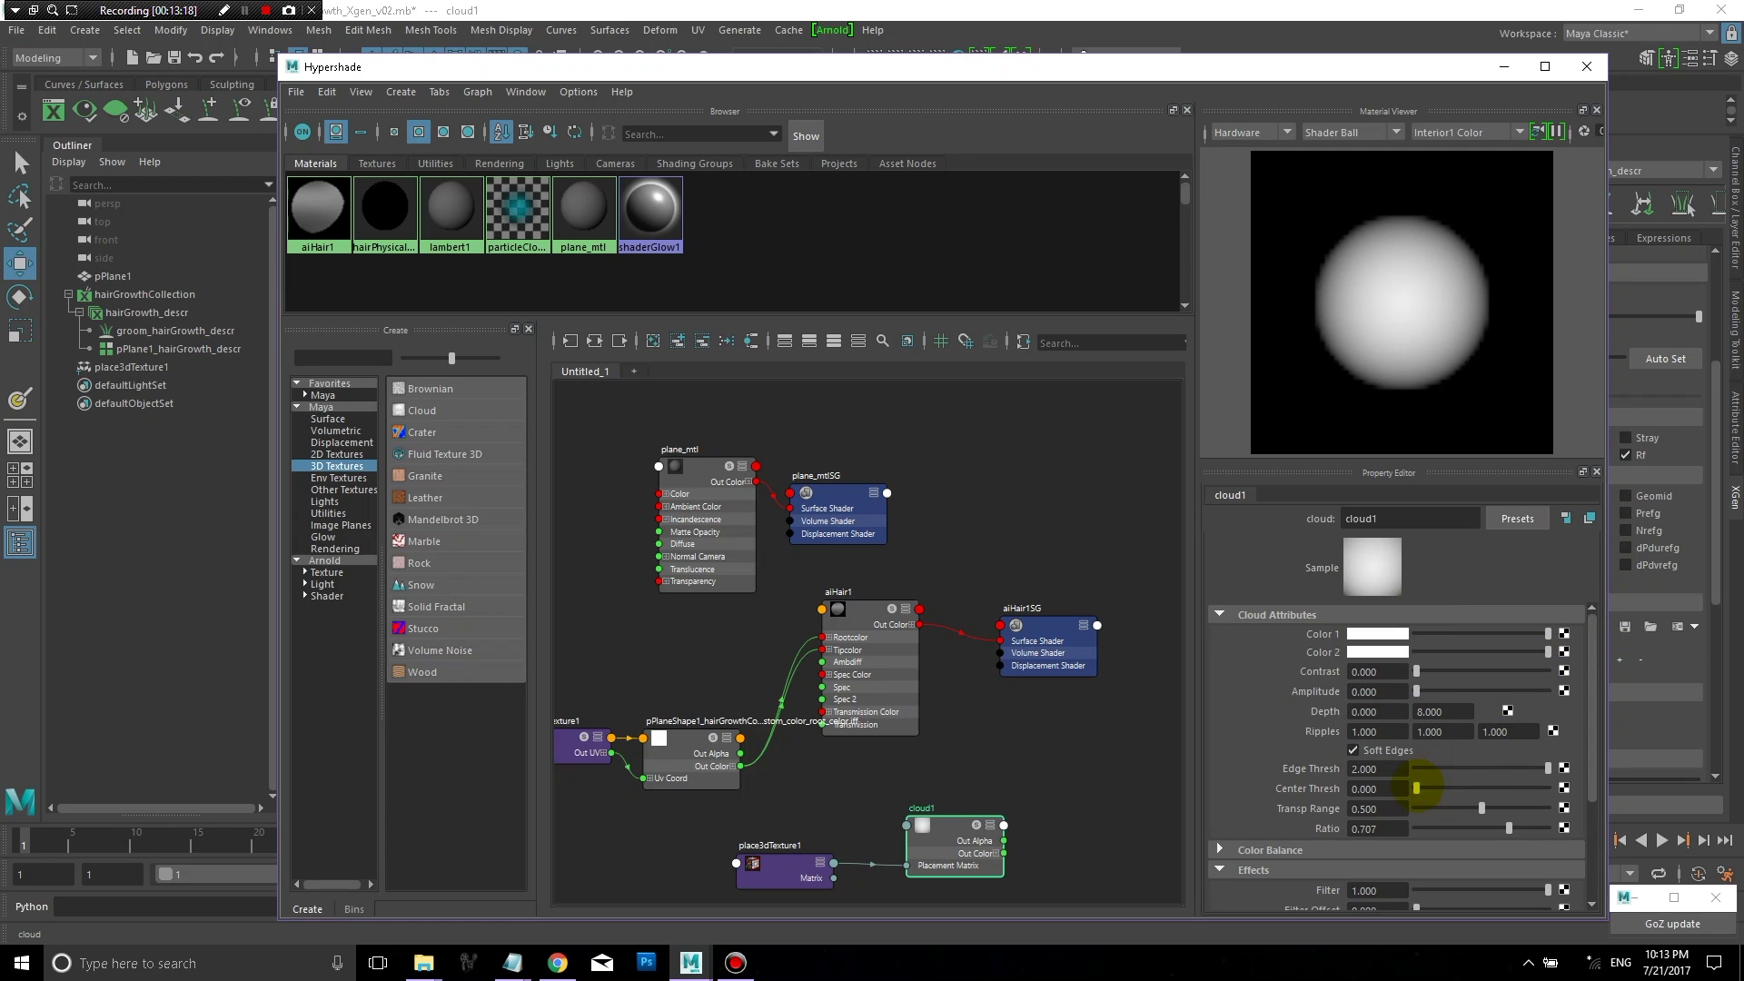
left_click_drag(1416, 789, 1549, 788)
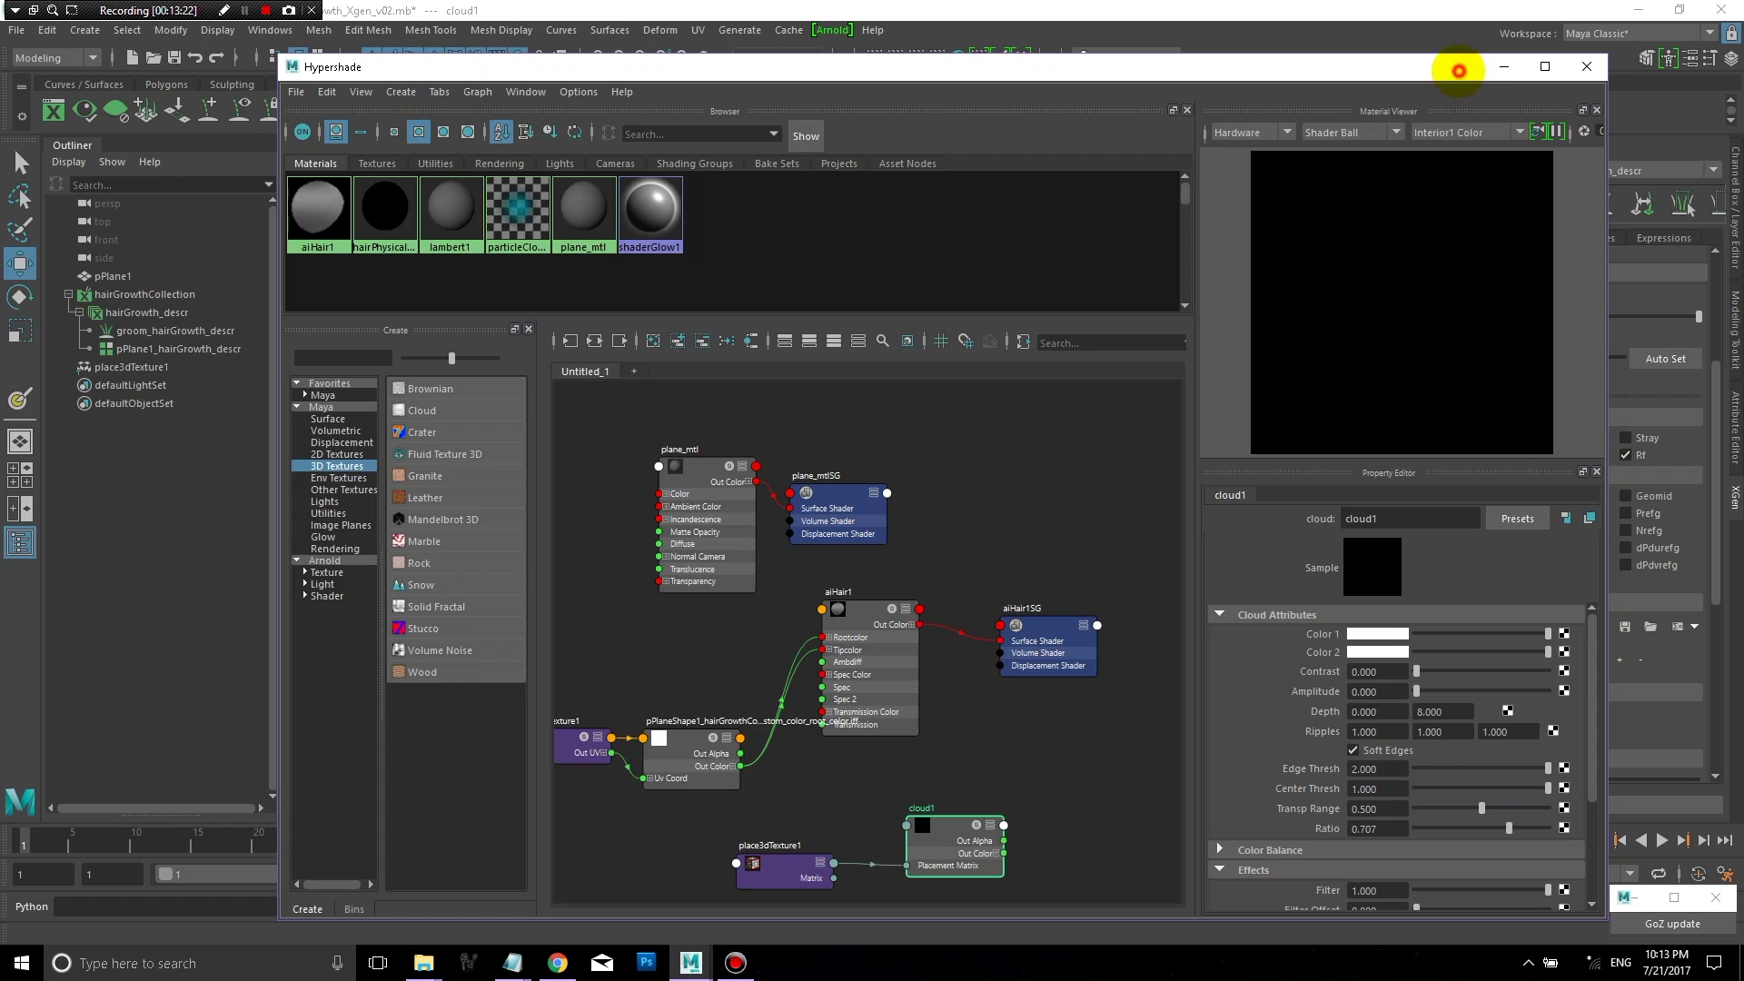
Step: Turn on automatic keyframing and key the cloud texture's Color 1 and Color 2 at frame 1
left_click_drag(1455, 70, 1346, 40)
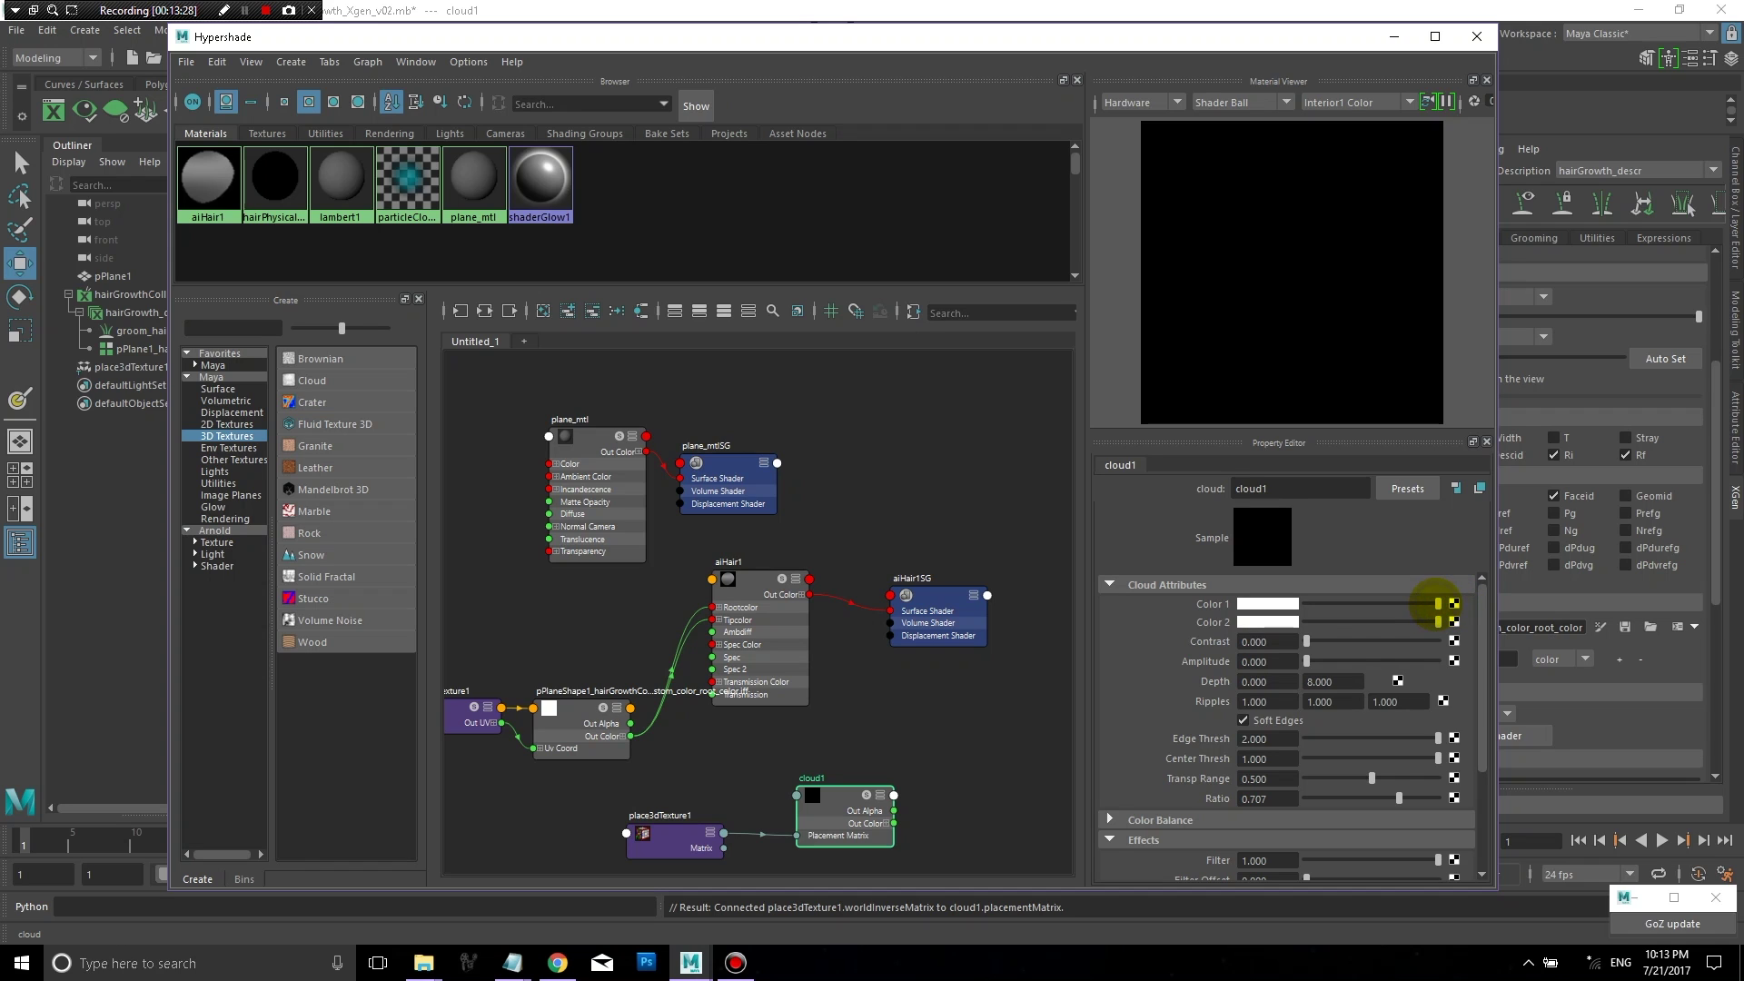
left_click(1715, 899)
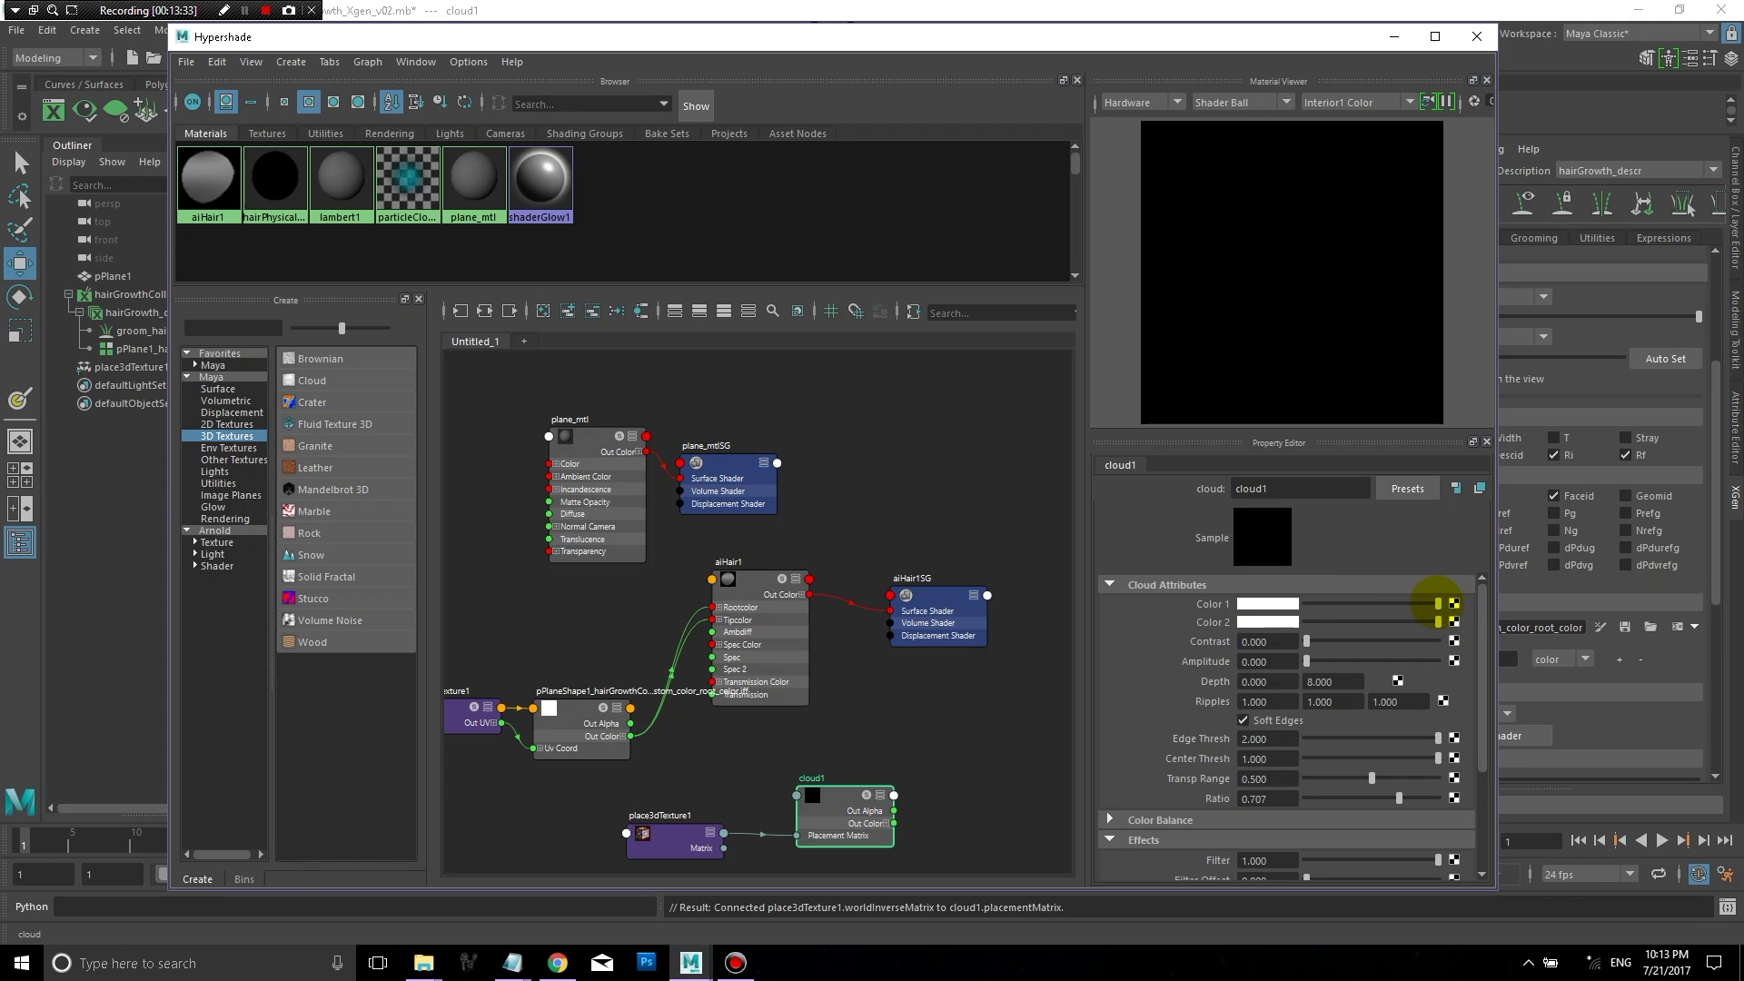
left_click_drag(1437, 604, 1510, 603)
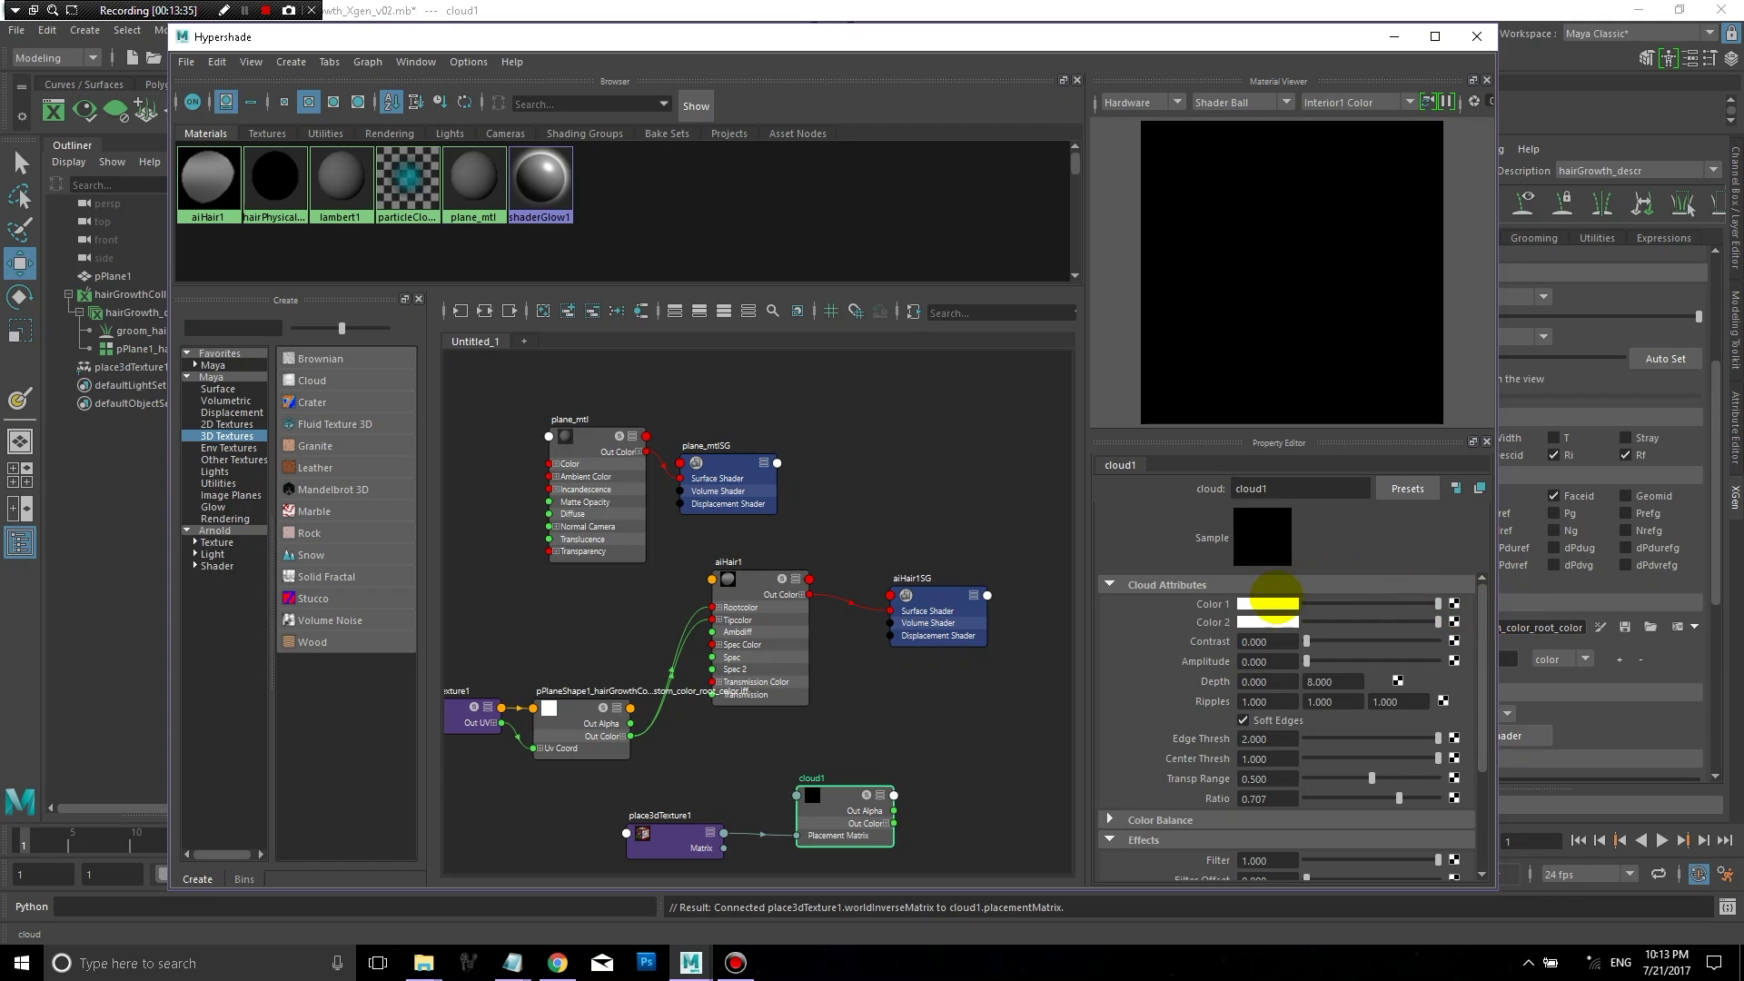
right_click(1218, 601)
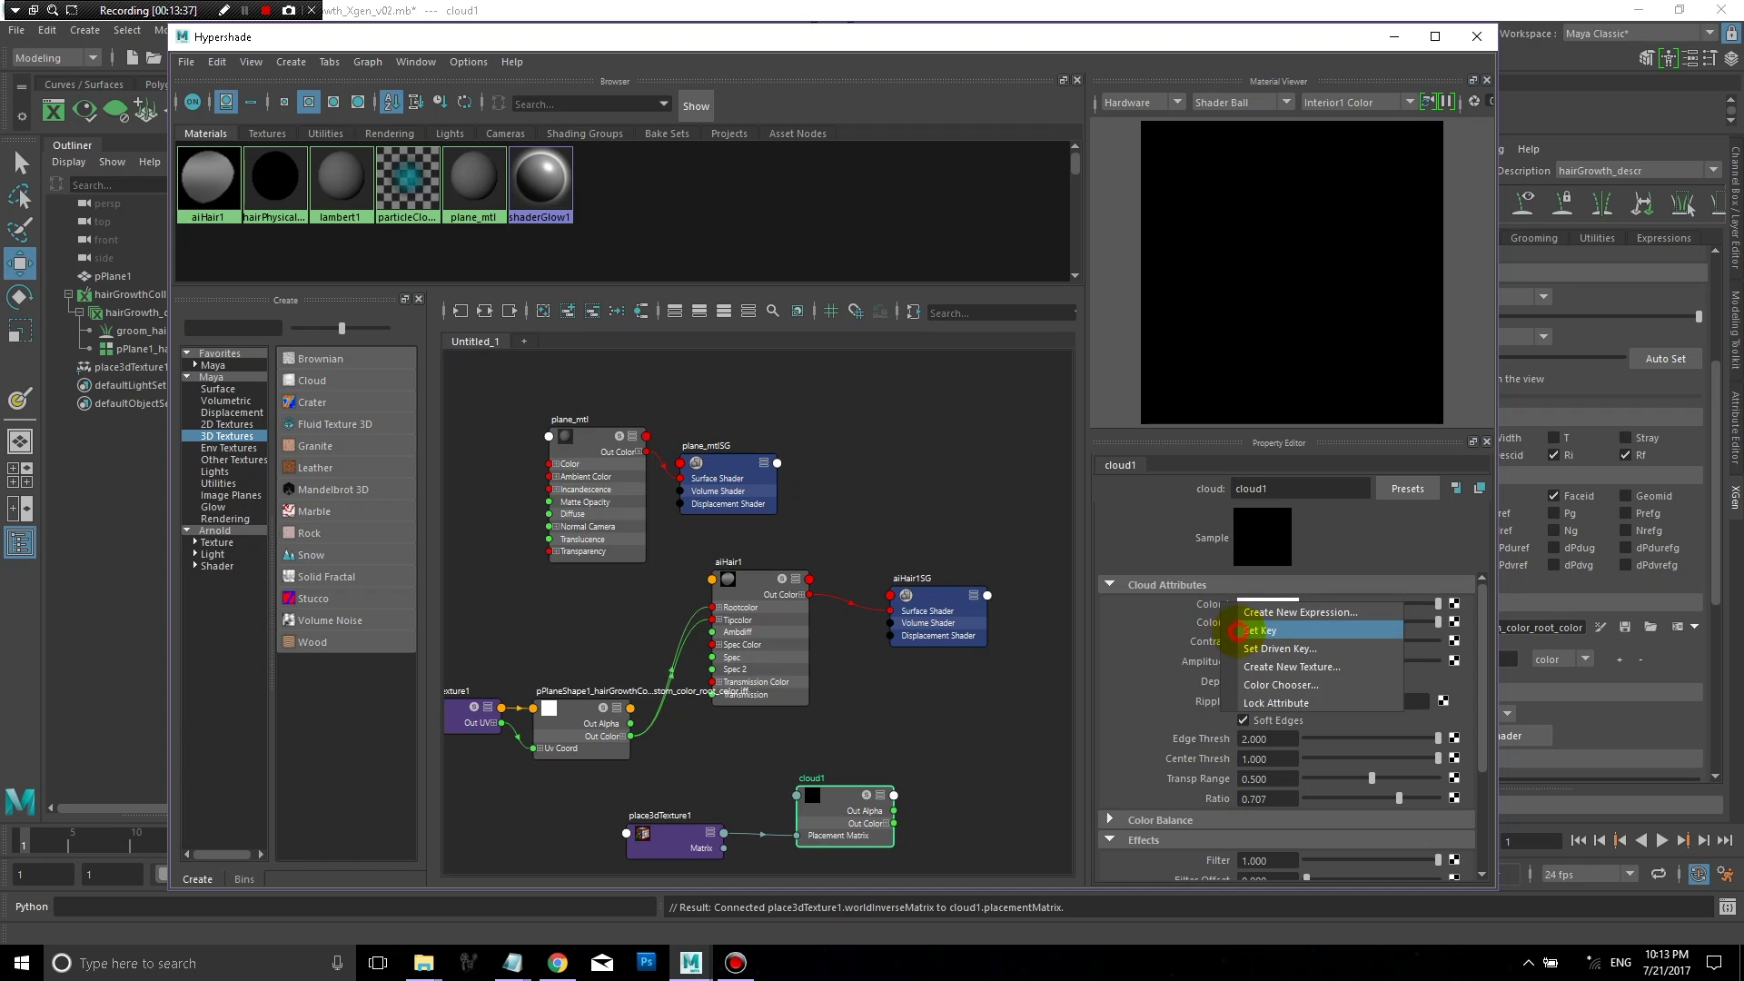
left_click(1215, 606)
right_click(1217, 622)
left_click(1209, 637)
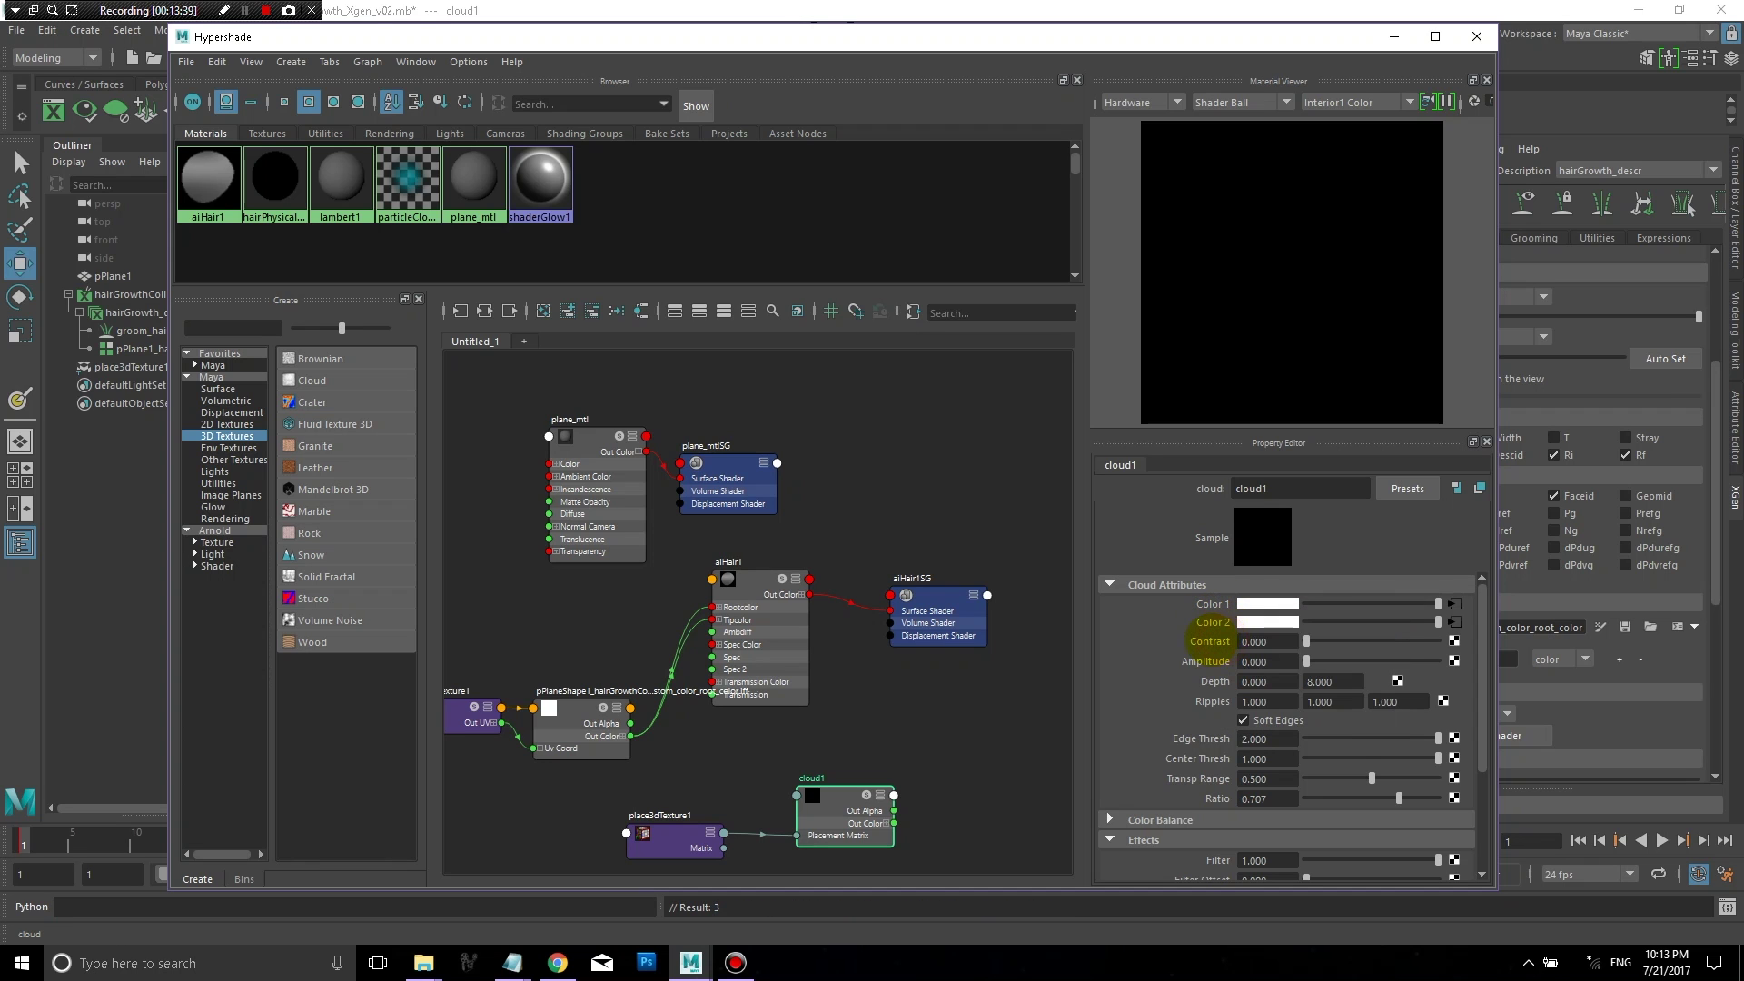
Step: Key the cloud texture's Contrast, Amplitude, Depth and Ripples at frame 1
right_click(1203, 640)
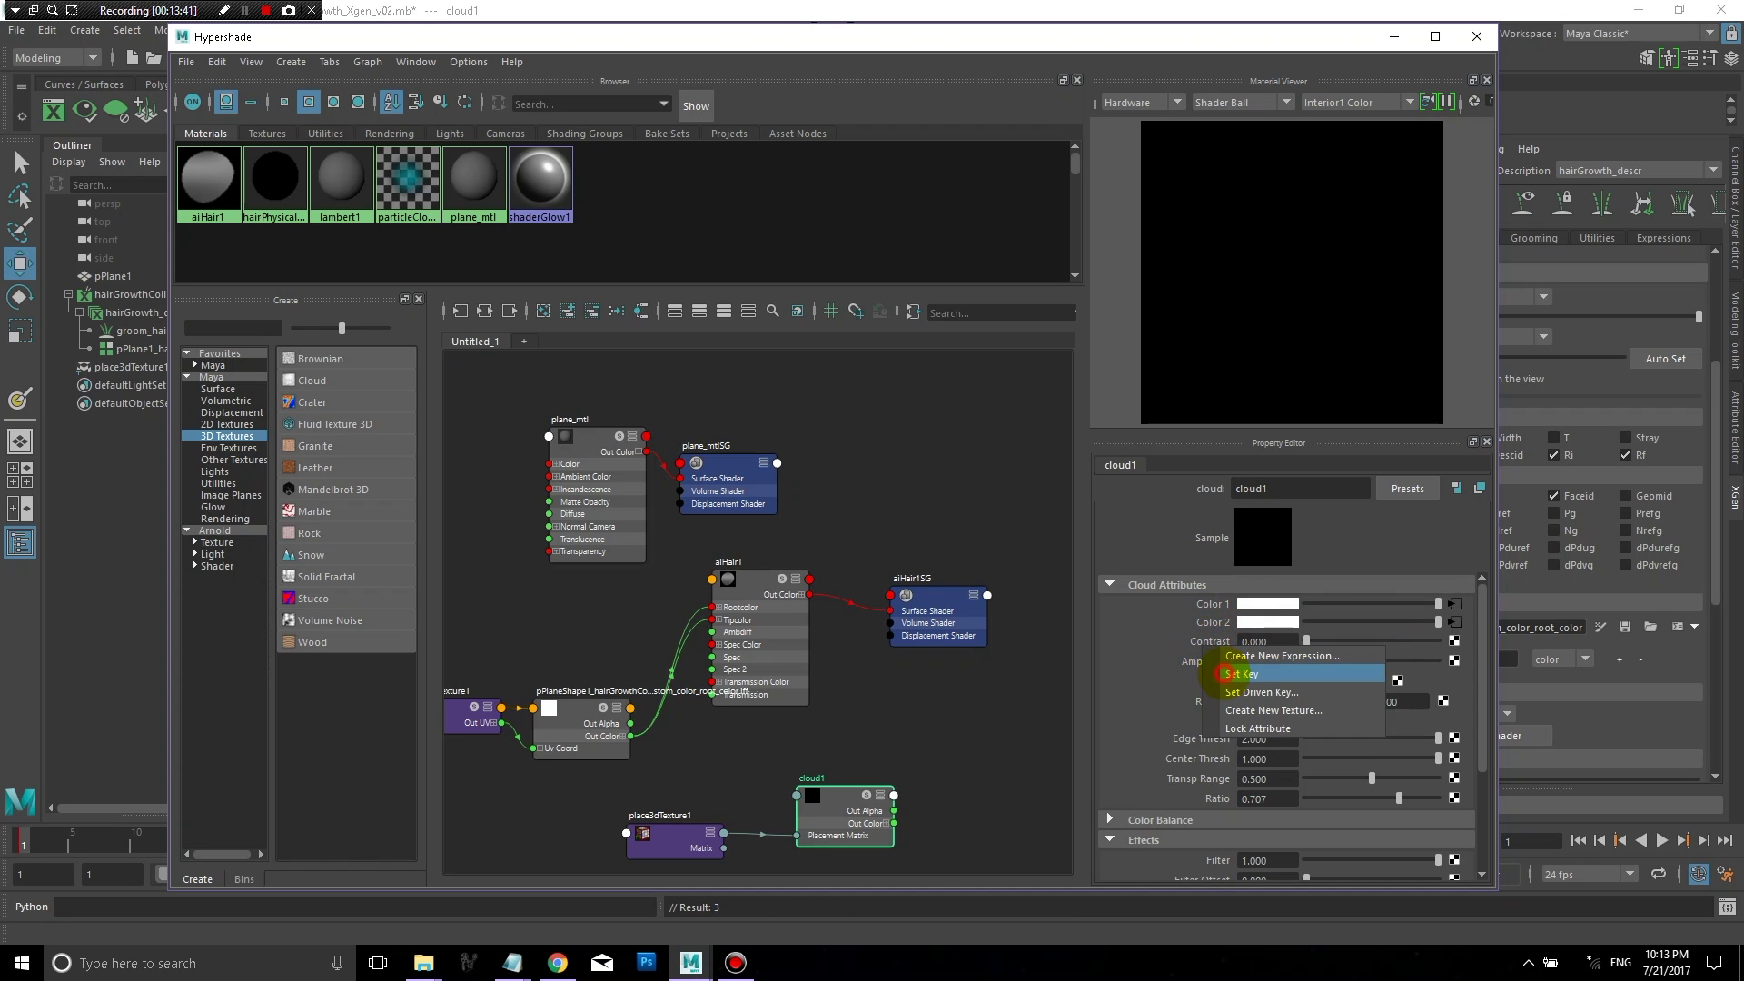
left_click(1212, 672)
right_click(1204, 661)
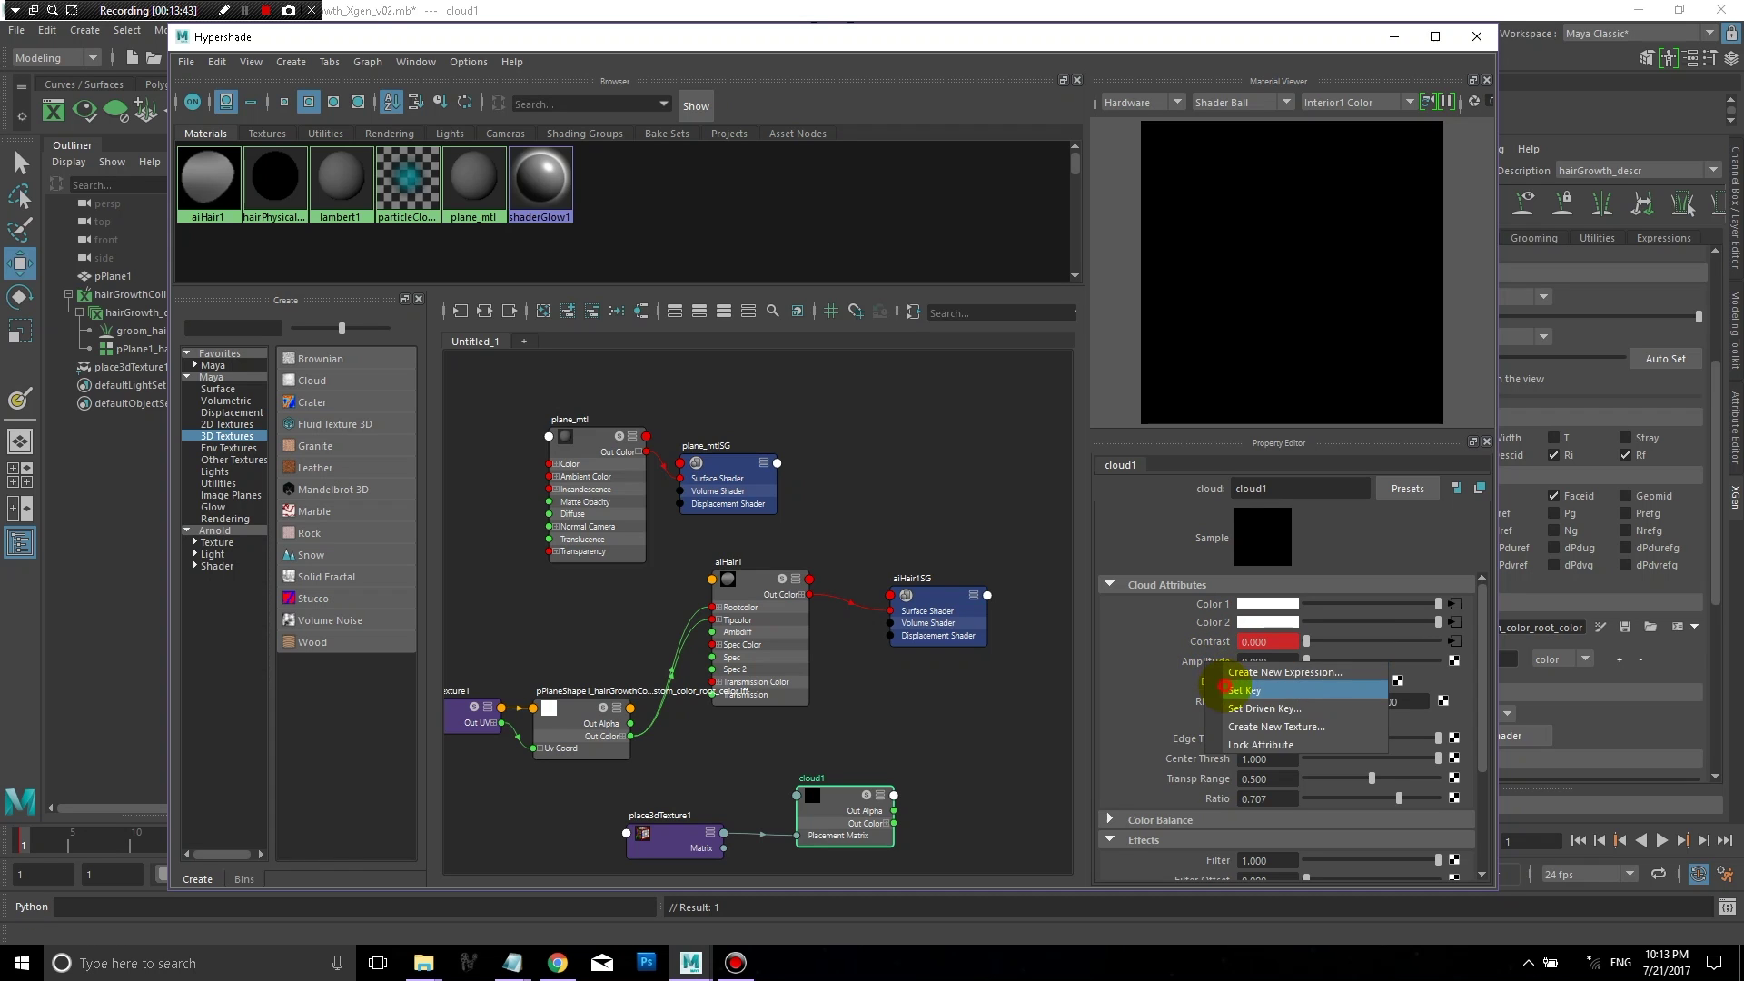
left_click(1217, 692)
right_click(1213, 681)
left_click(1226, 712)
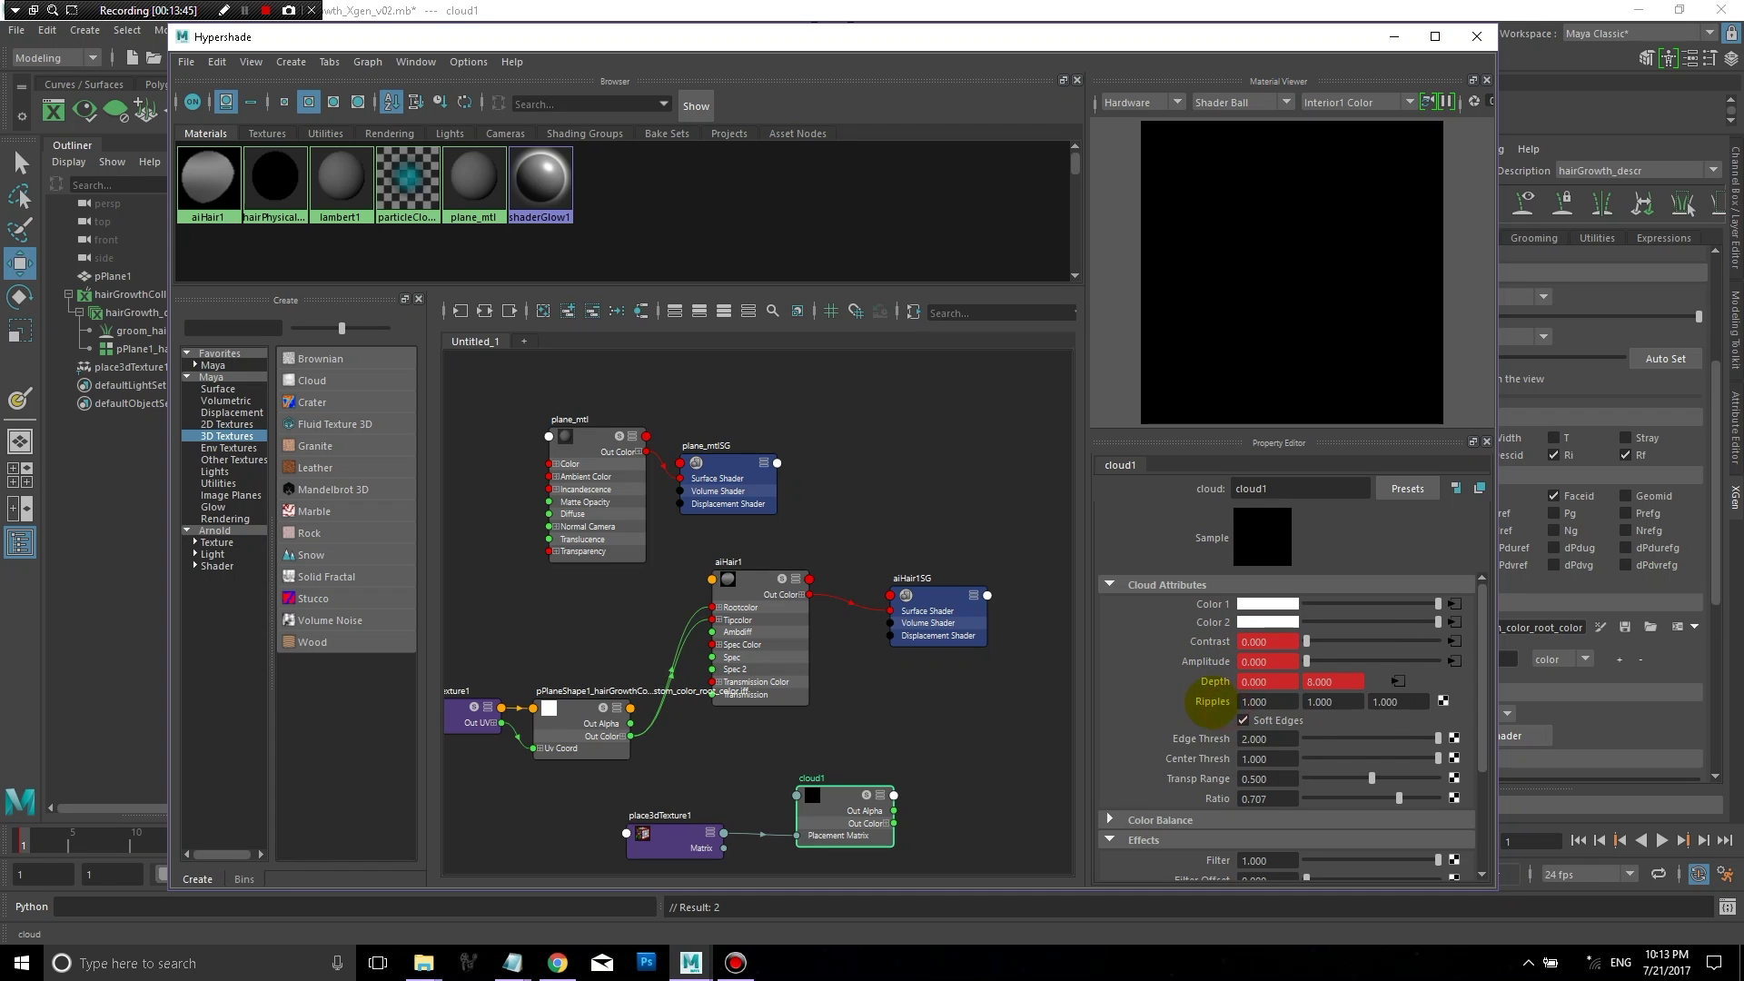
right_click(1211, 701)
left_click(1249, 732)
Step: Key the cloud texture's Edge Thresh, Center Thresh, Transp Range and Ratio at frame 1
right_click(1197, 738)
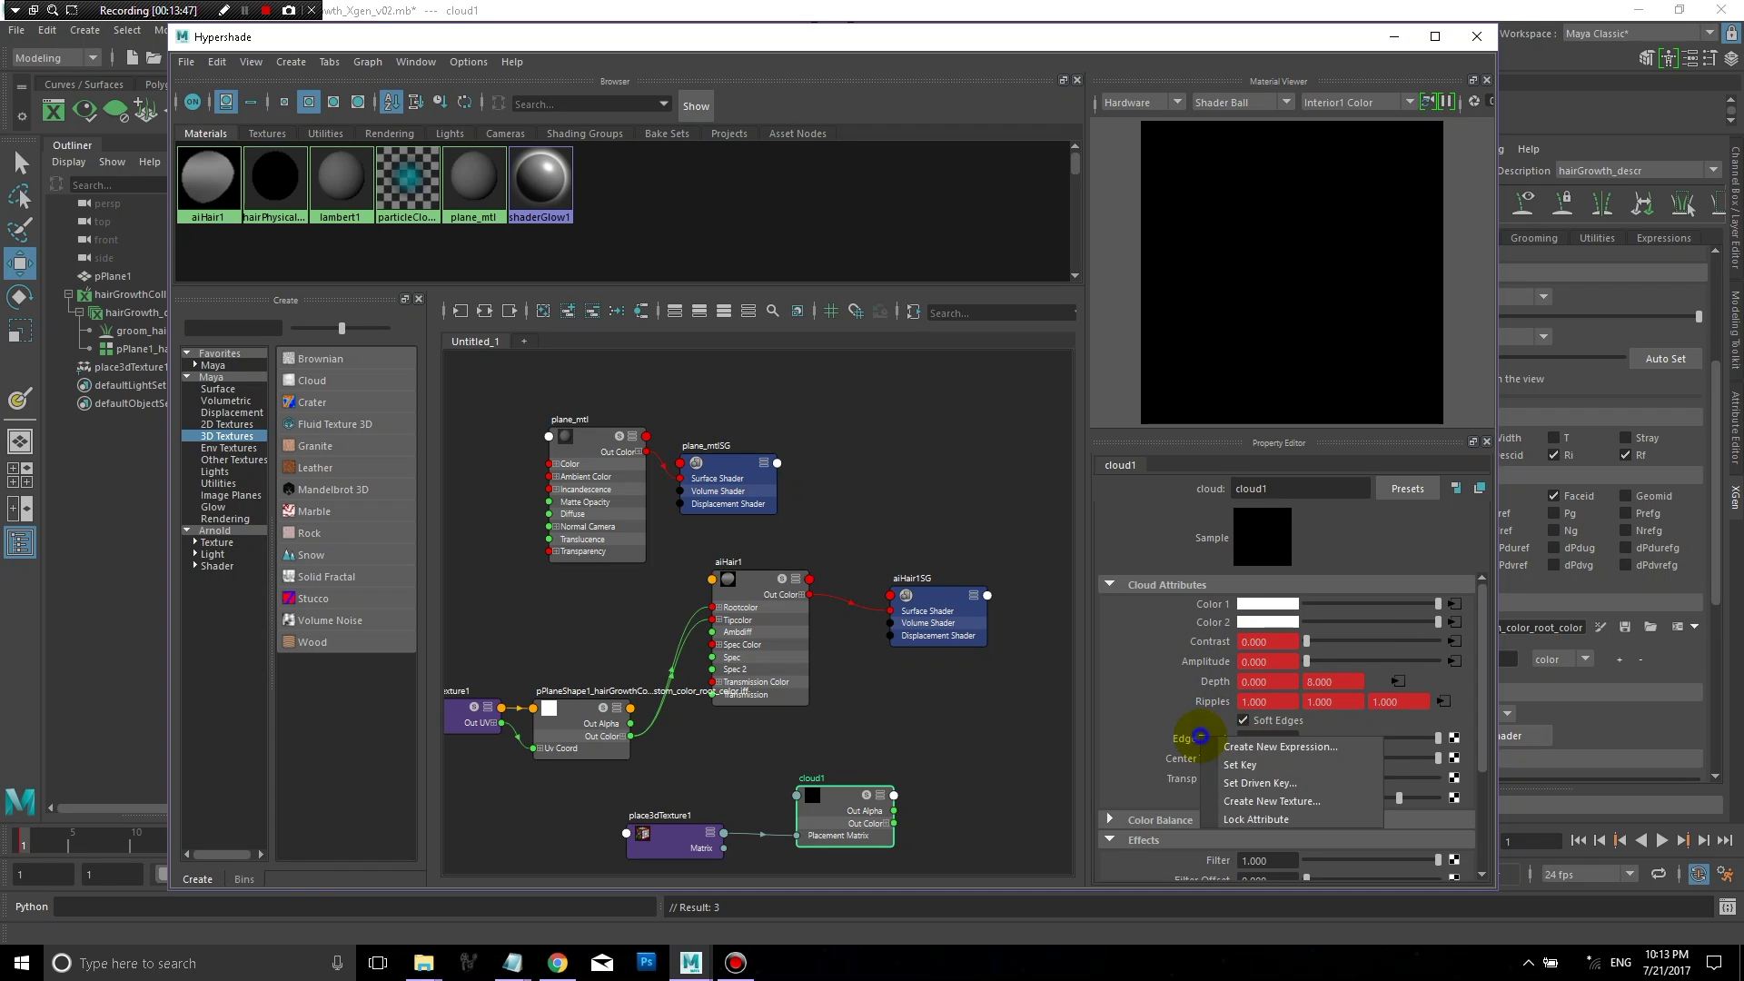
left_click(1208, 755)
right_click(1198, 758)
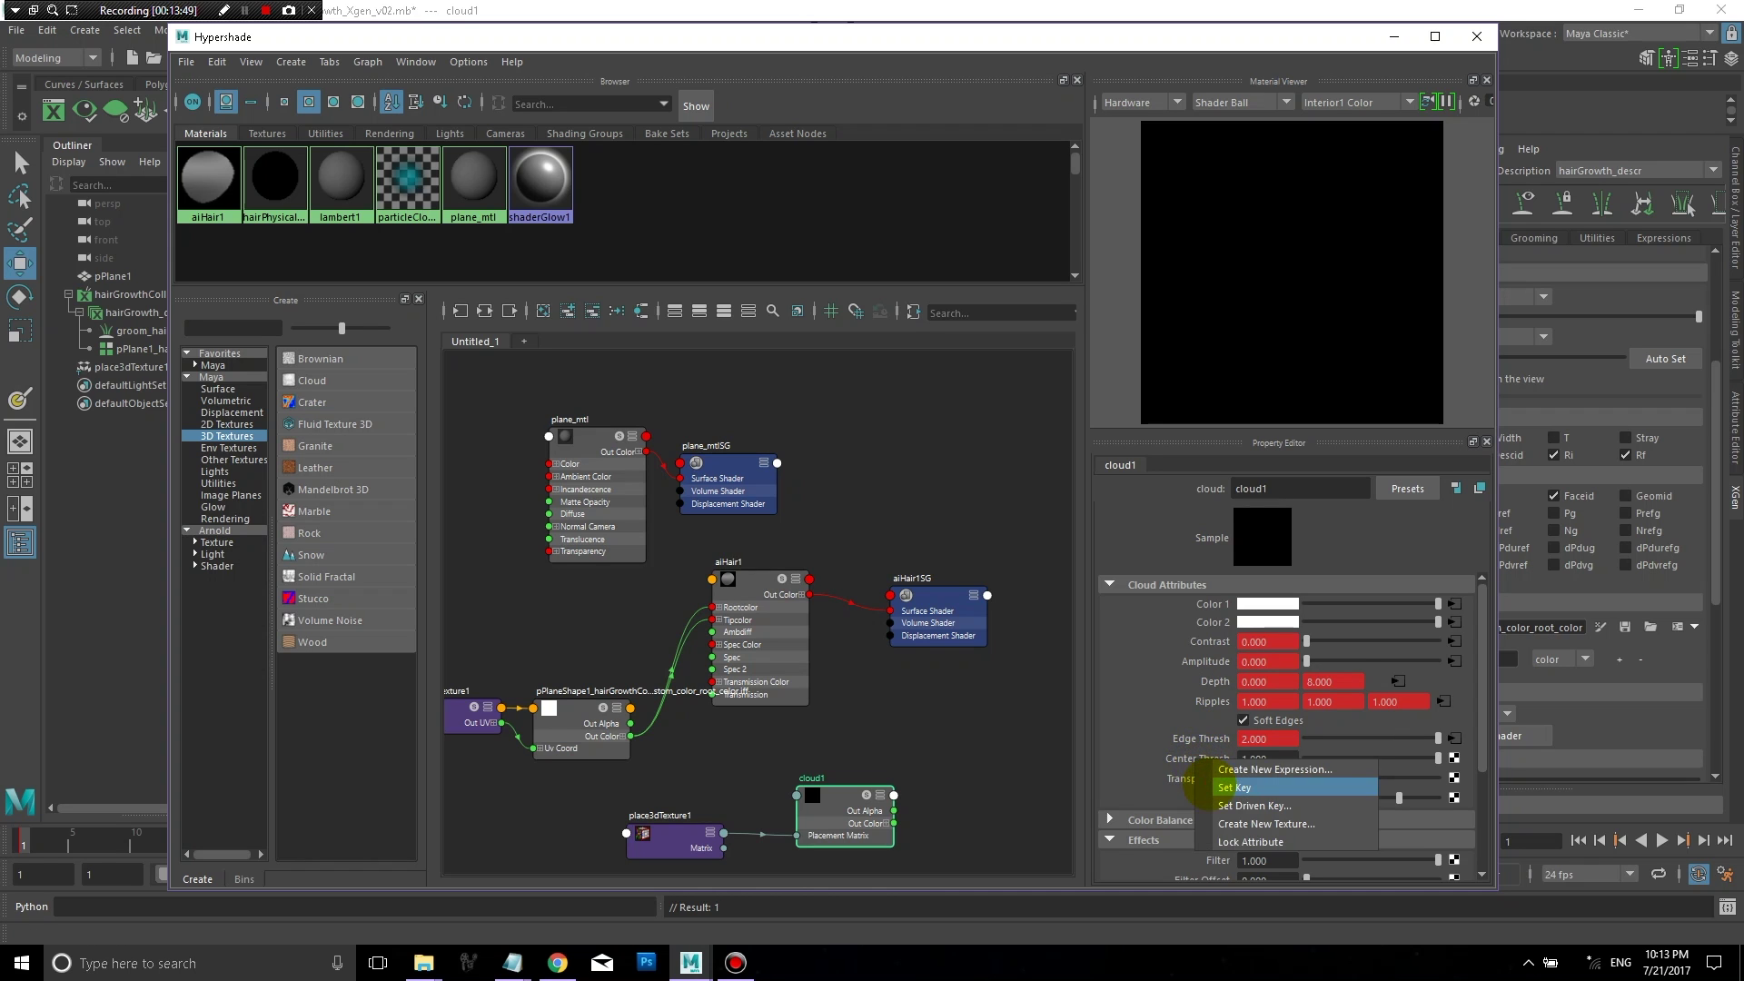
left_click(1212, 776)
right_click(1187, 778)
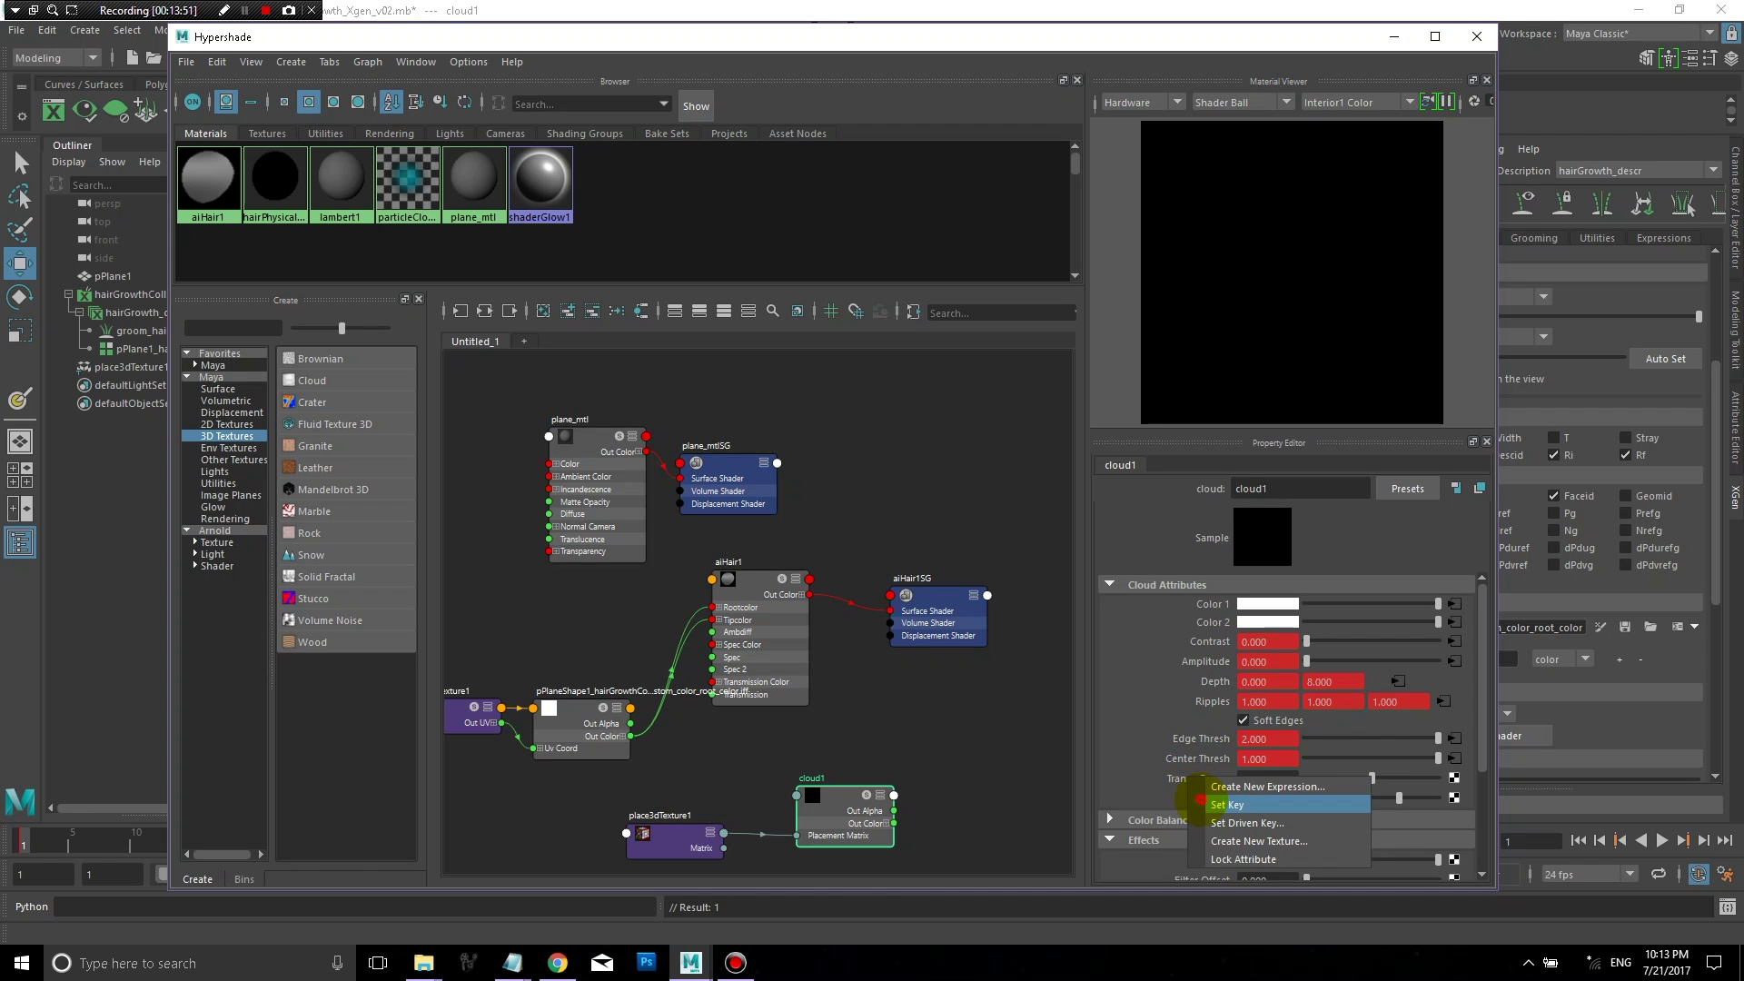
left_click(1205, 796)
right_click(1215, 798)
left_click(1246, 827)
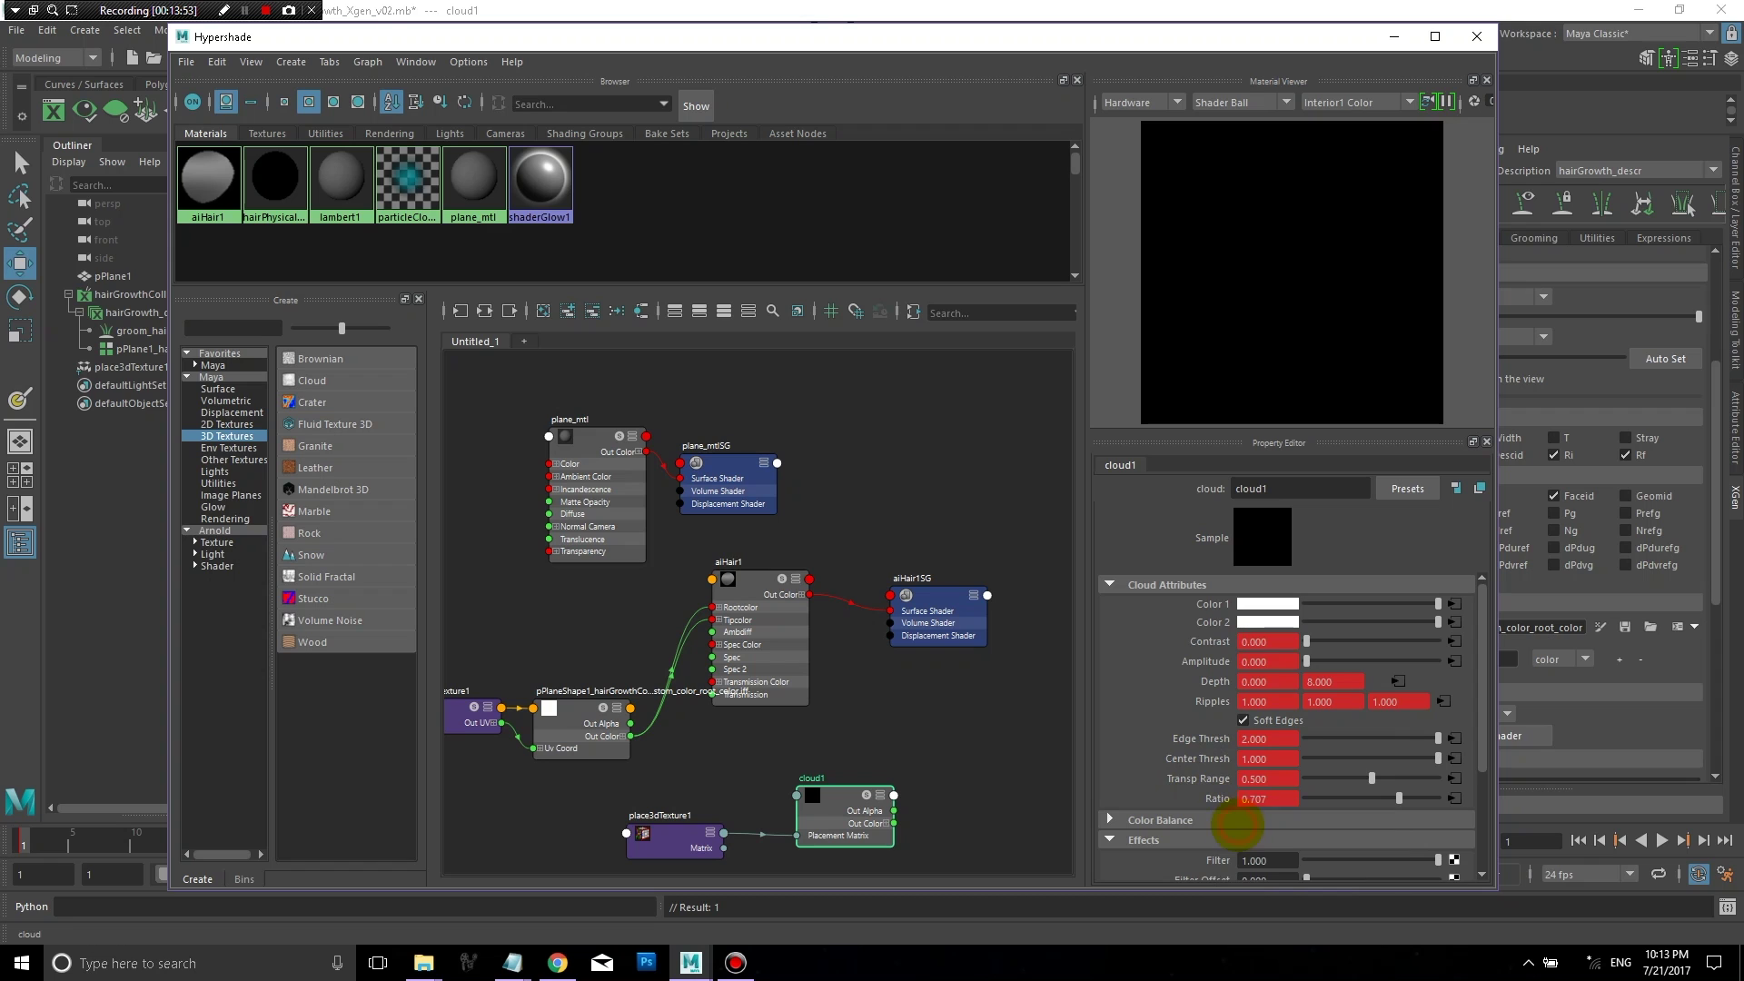
Step: At frame 60, set the cloud texture's Color 1 to black, Contrast to 1.000 and Amplitude to 5.000
left_click_drag(1323, 33, 1281, 39)
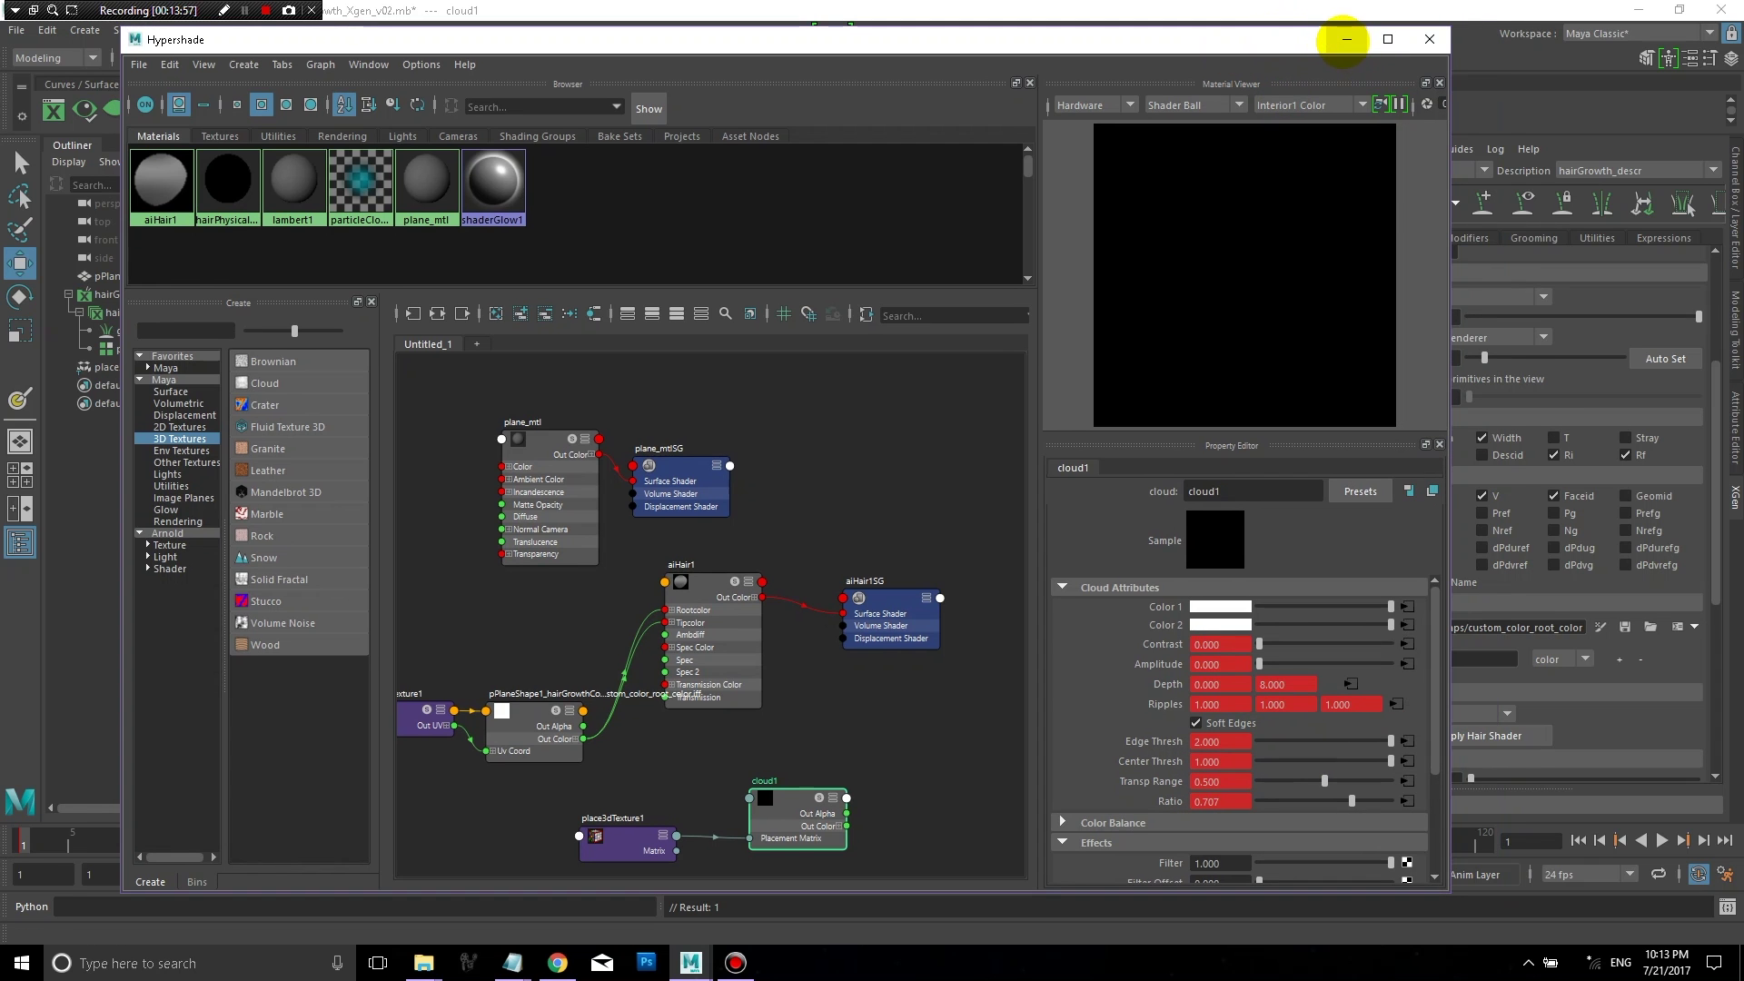
left_click(1533, 839)
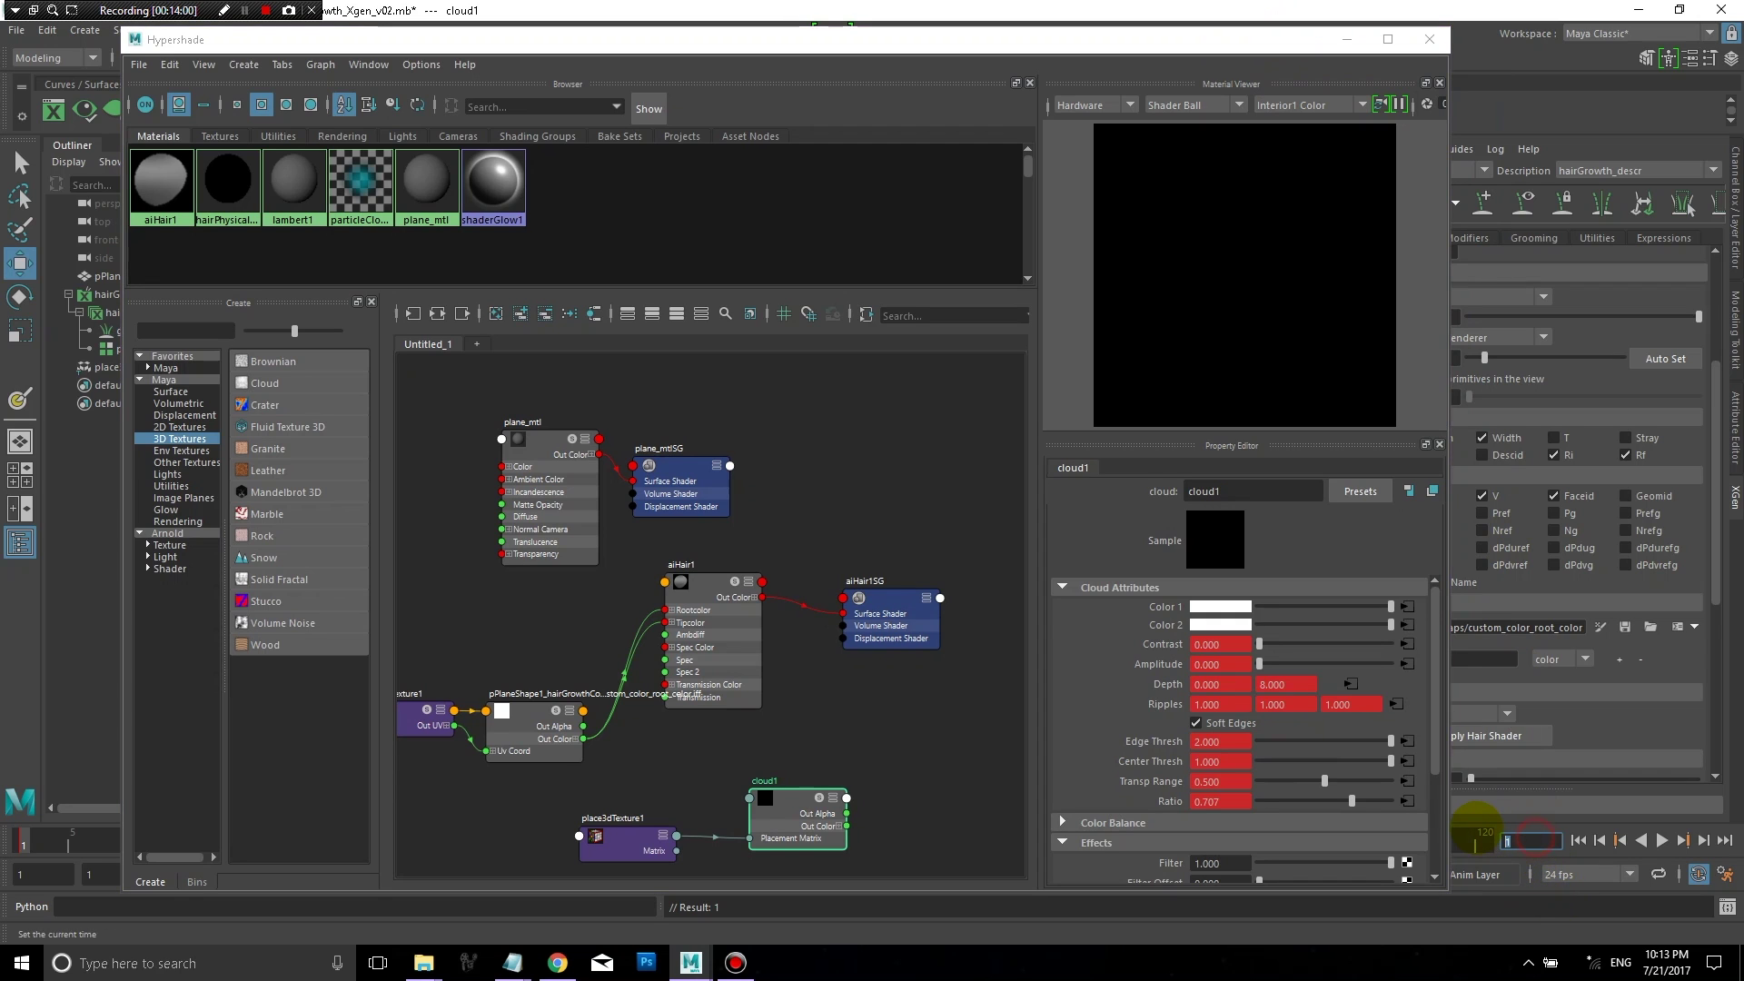
type("60")
key("Return")
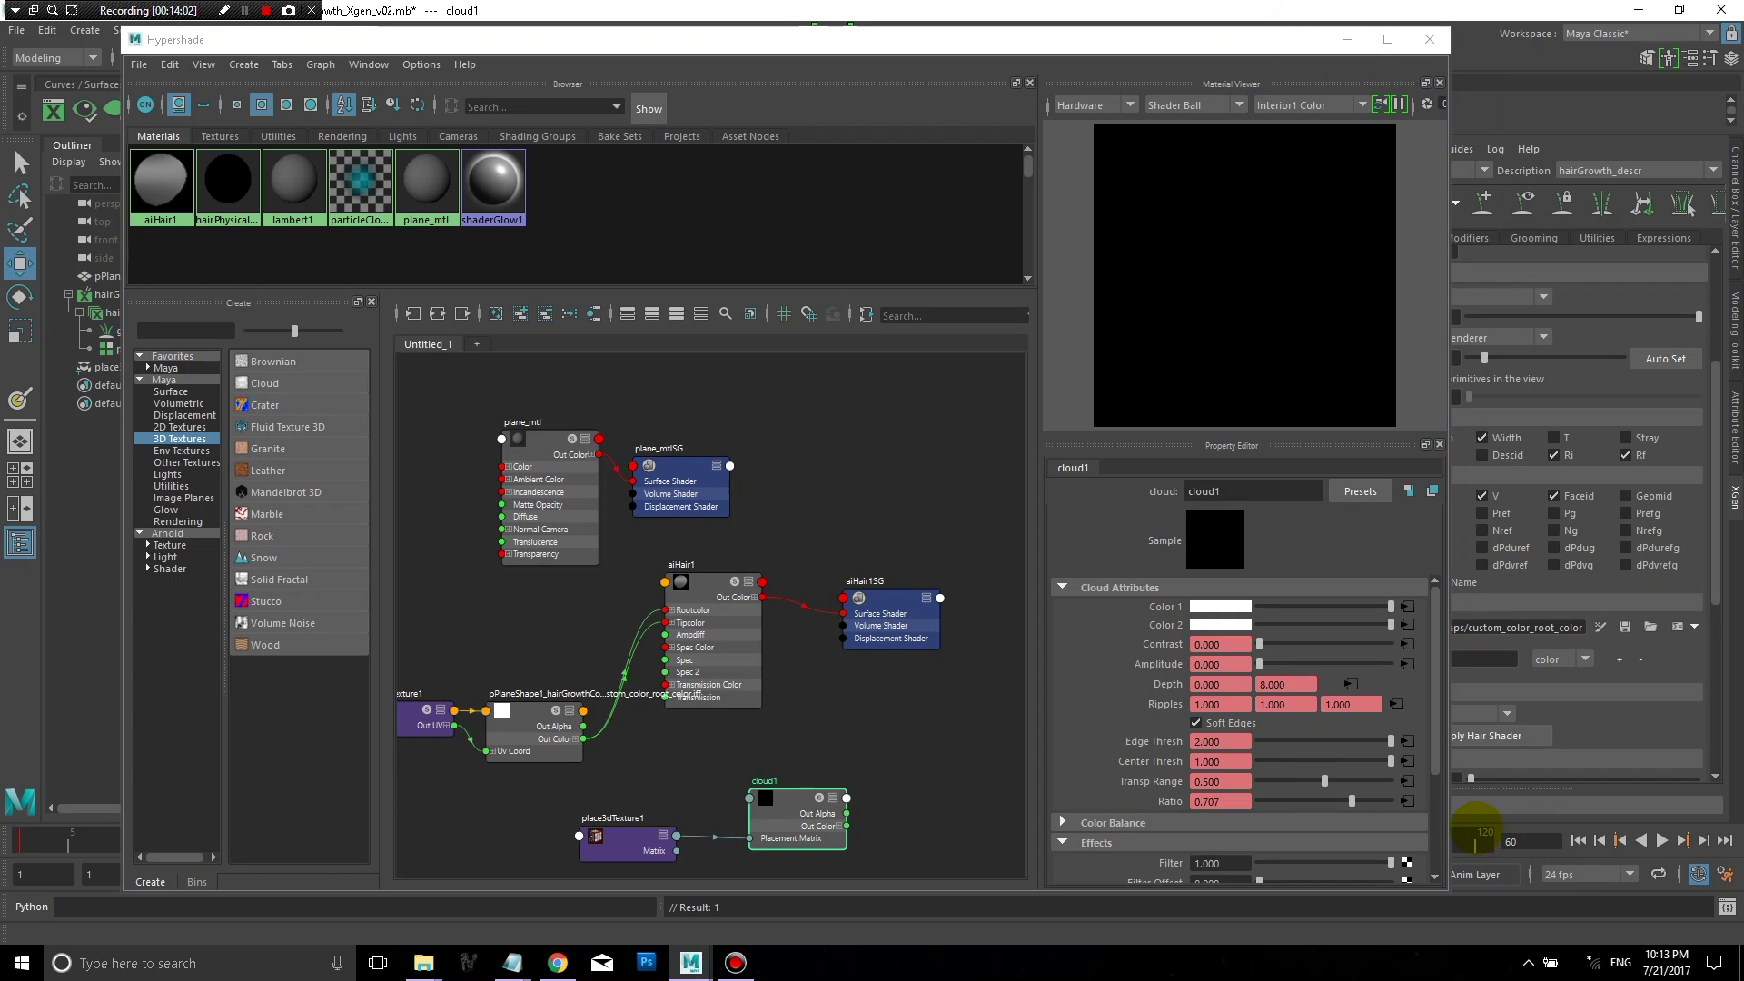
left_click(1389, 606)
left_click_drag(1371, 606, 1391, 644)
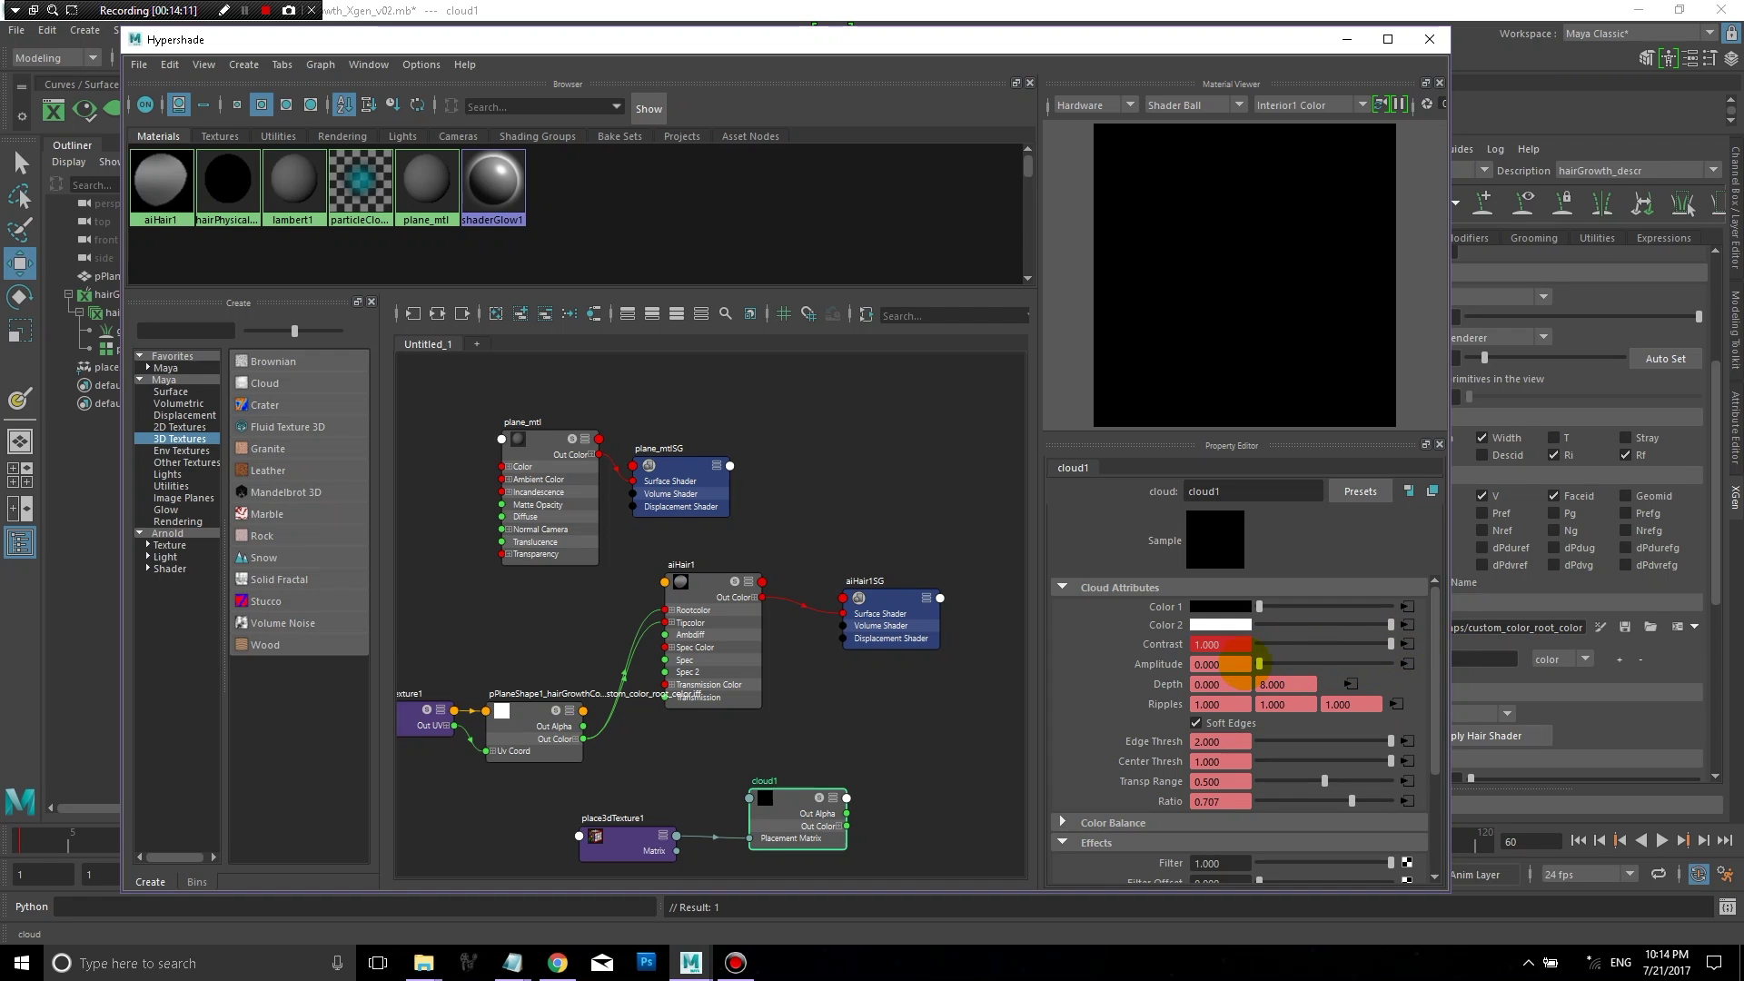
left_click_drag(1258, 664, 1392, 664)
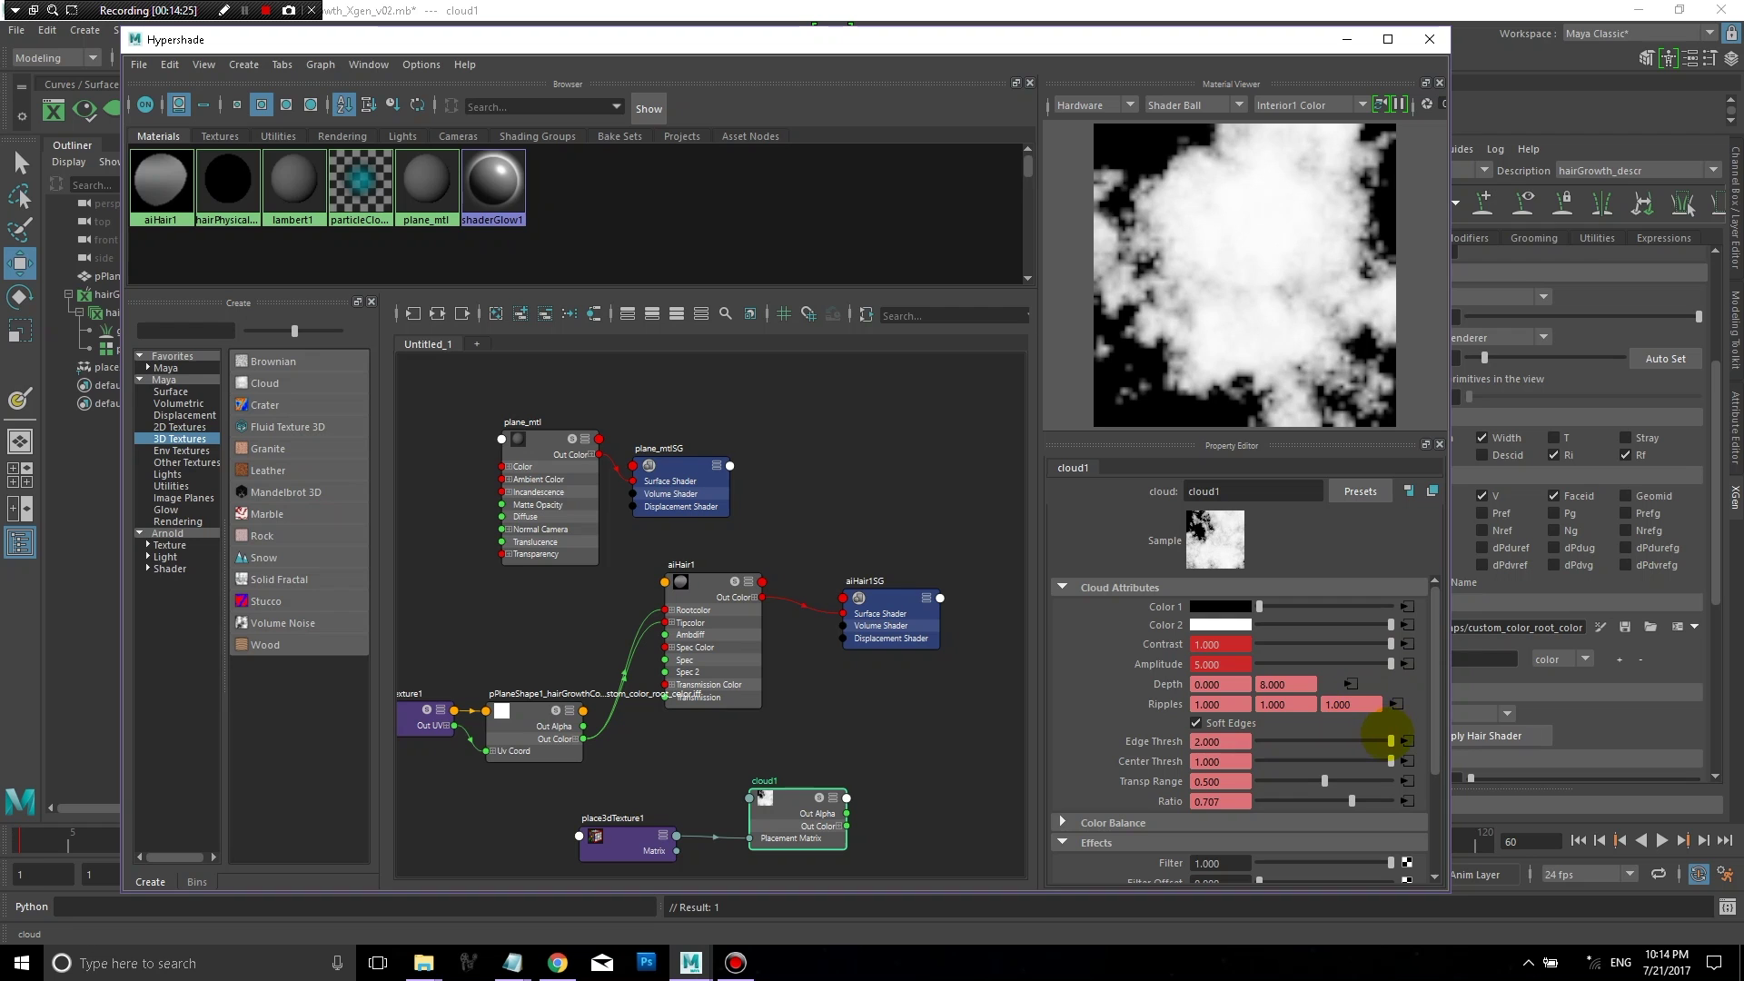
Step: Key the cloud texture's Depth and Ripples at frame 60
mouse_move(1391, 741)
left_mouse_down()
mouse_move(1327, 732)
mouse_move(1311, 740)
mouse_move(1399, 744)
mouse_move(1258, 761)
mouse_move(1386, 761)
left_mouse_up()
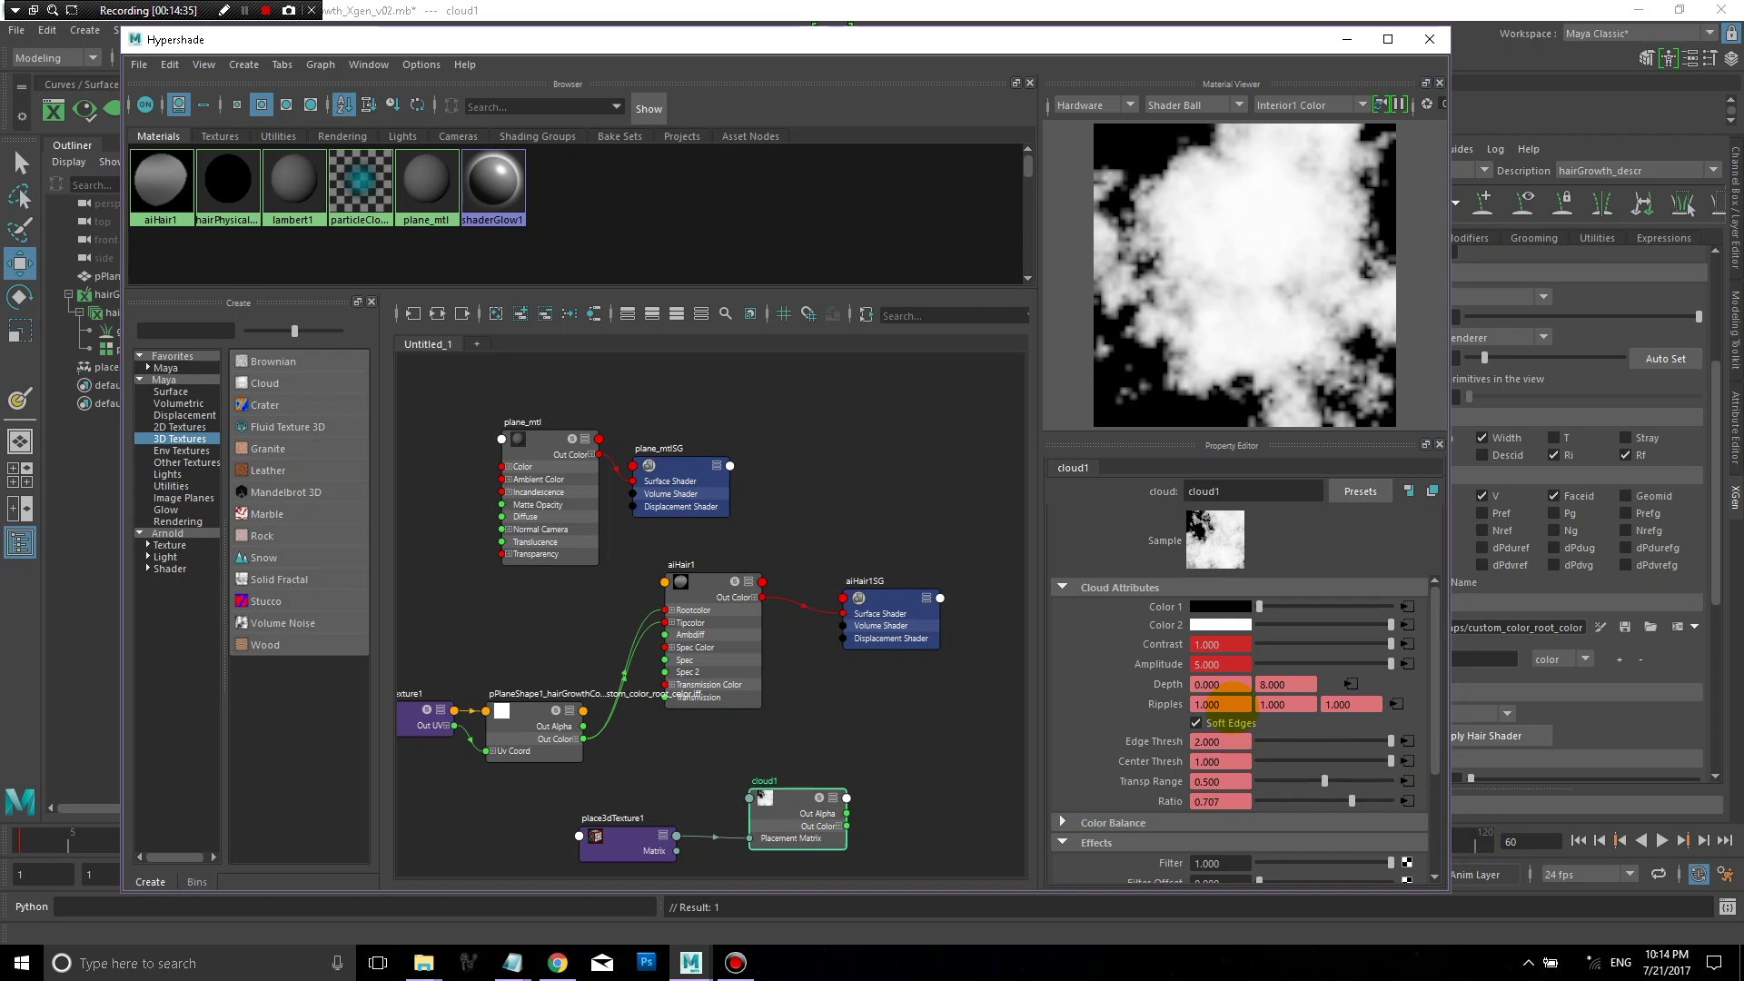
right_click(1154, 694)
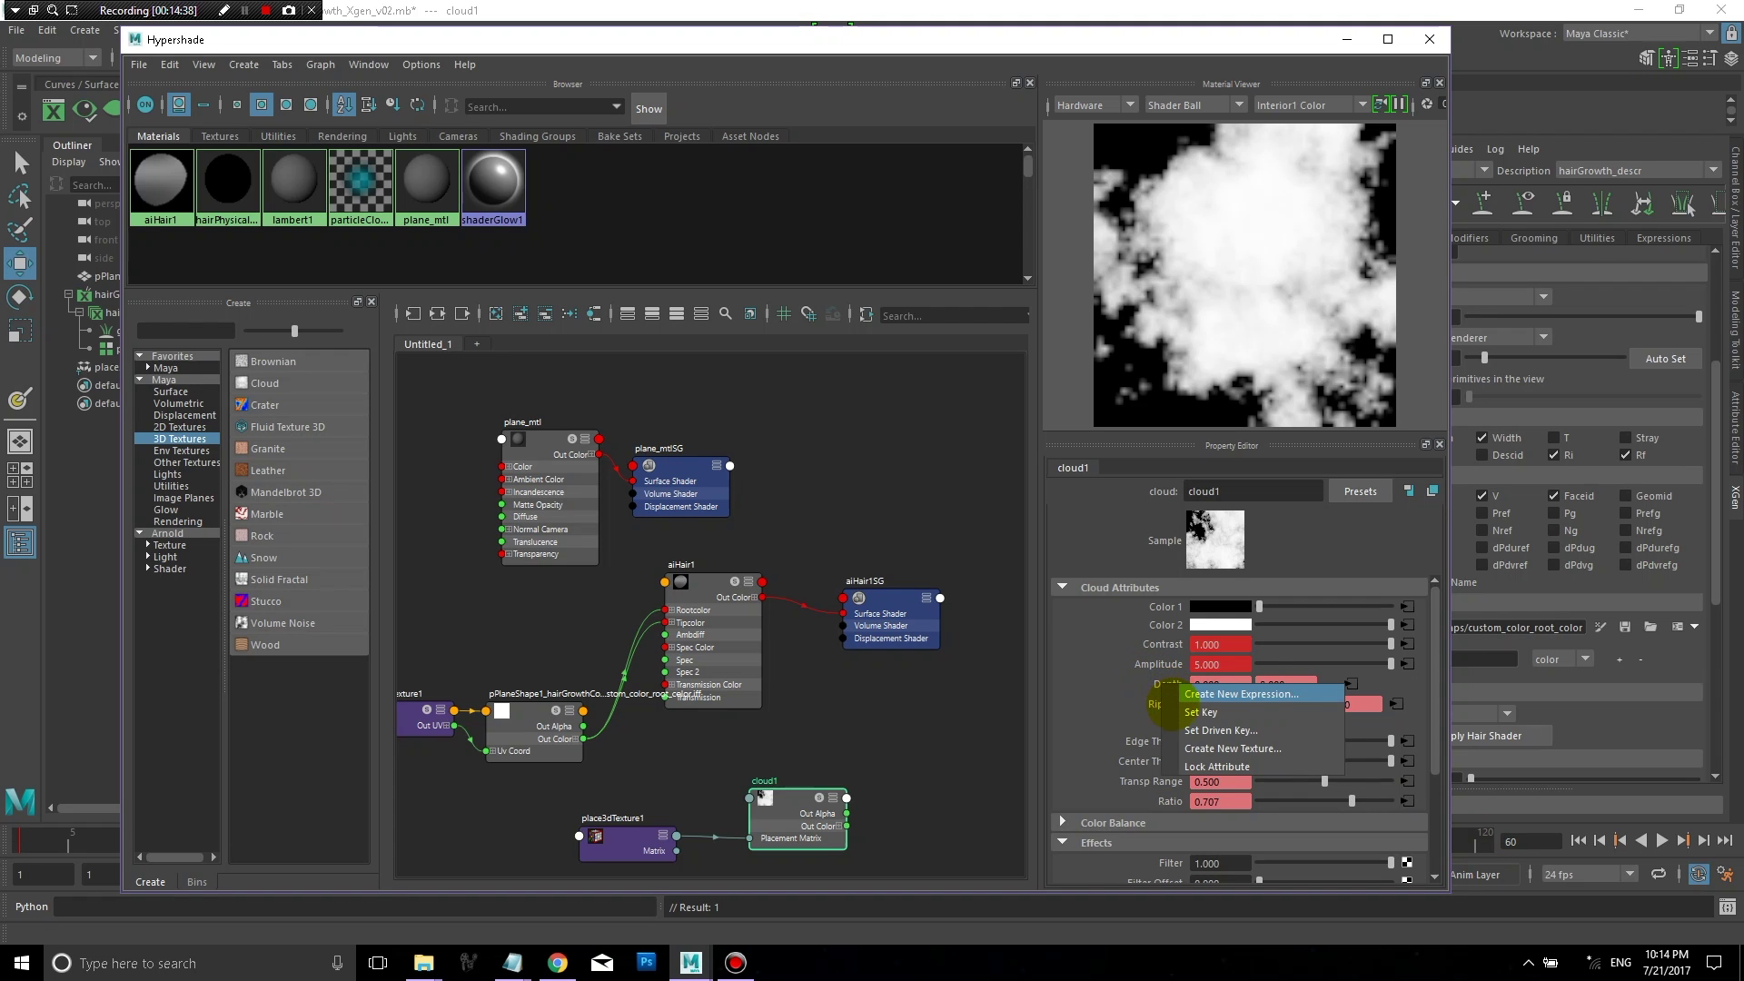
left_click(1153, 704)
right_click(1156, 704)
left_click(1201, 712)
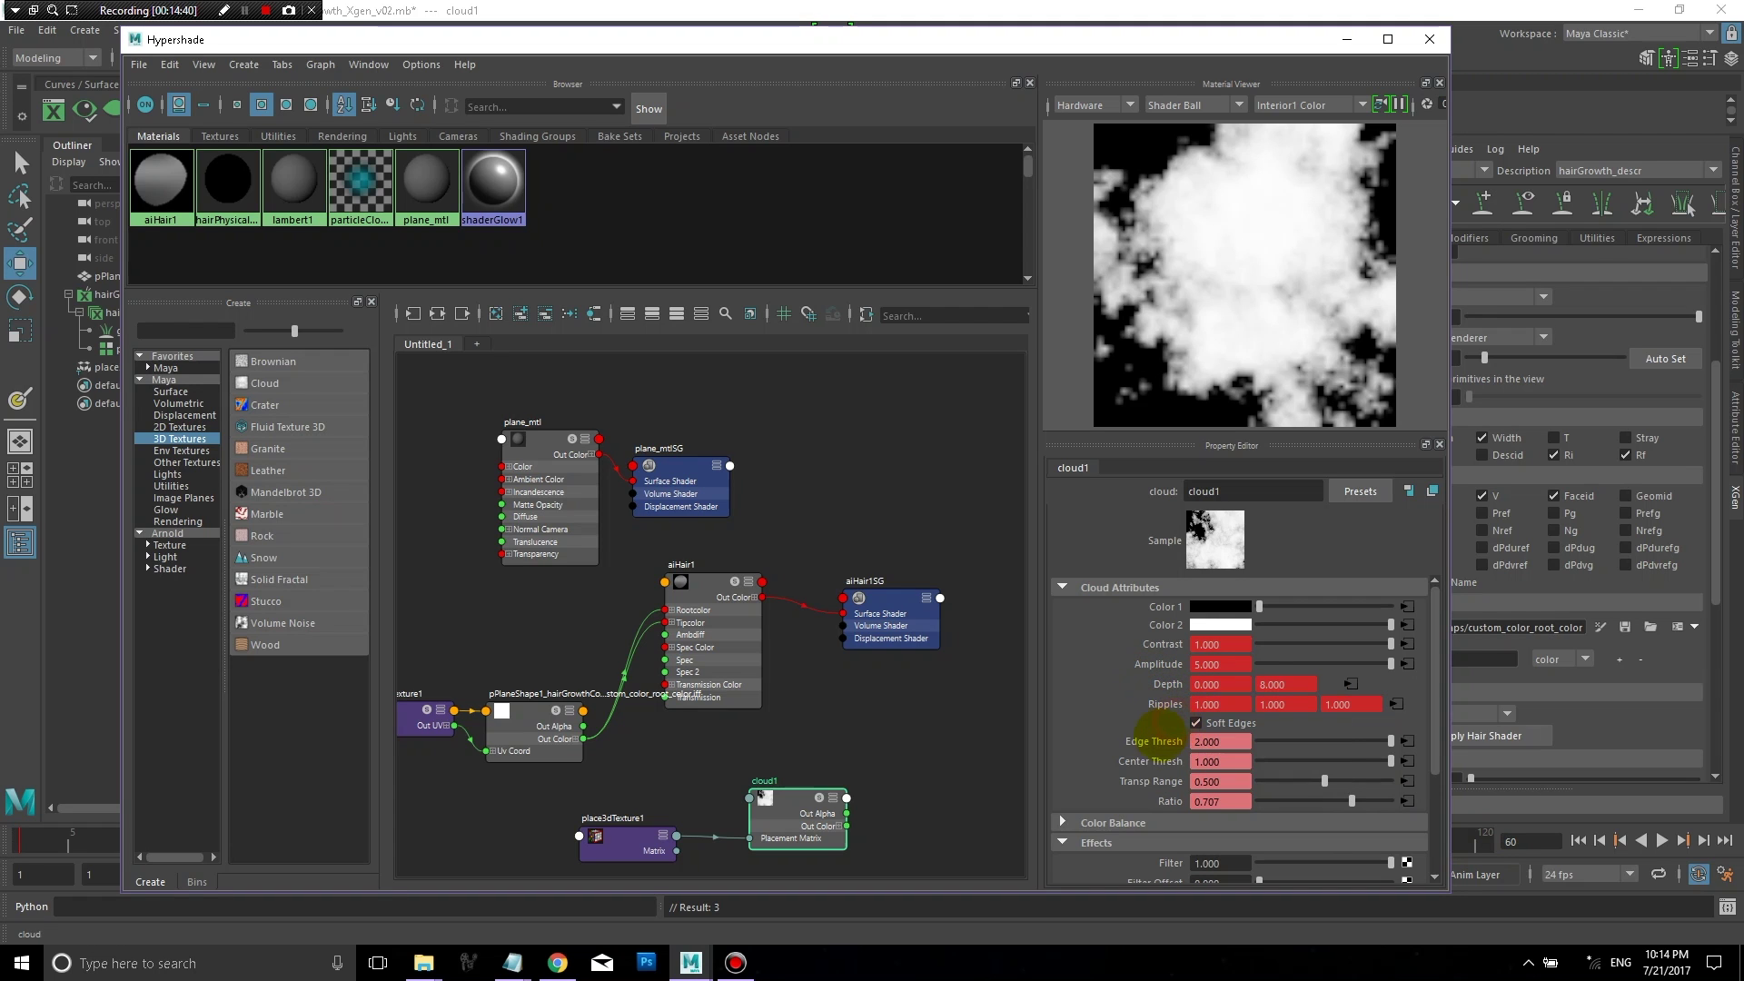
Step: Key the cloud texture's Edge Thresh, Center Thresh, Transp Range, Ratio and Color 2 at frame 60
right_click(1155, 739)
left_click(1180, 773)
right_click(1141, 763)
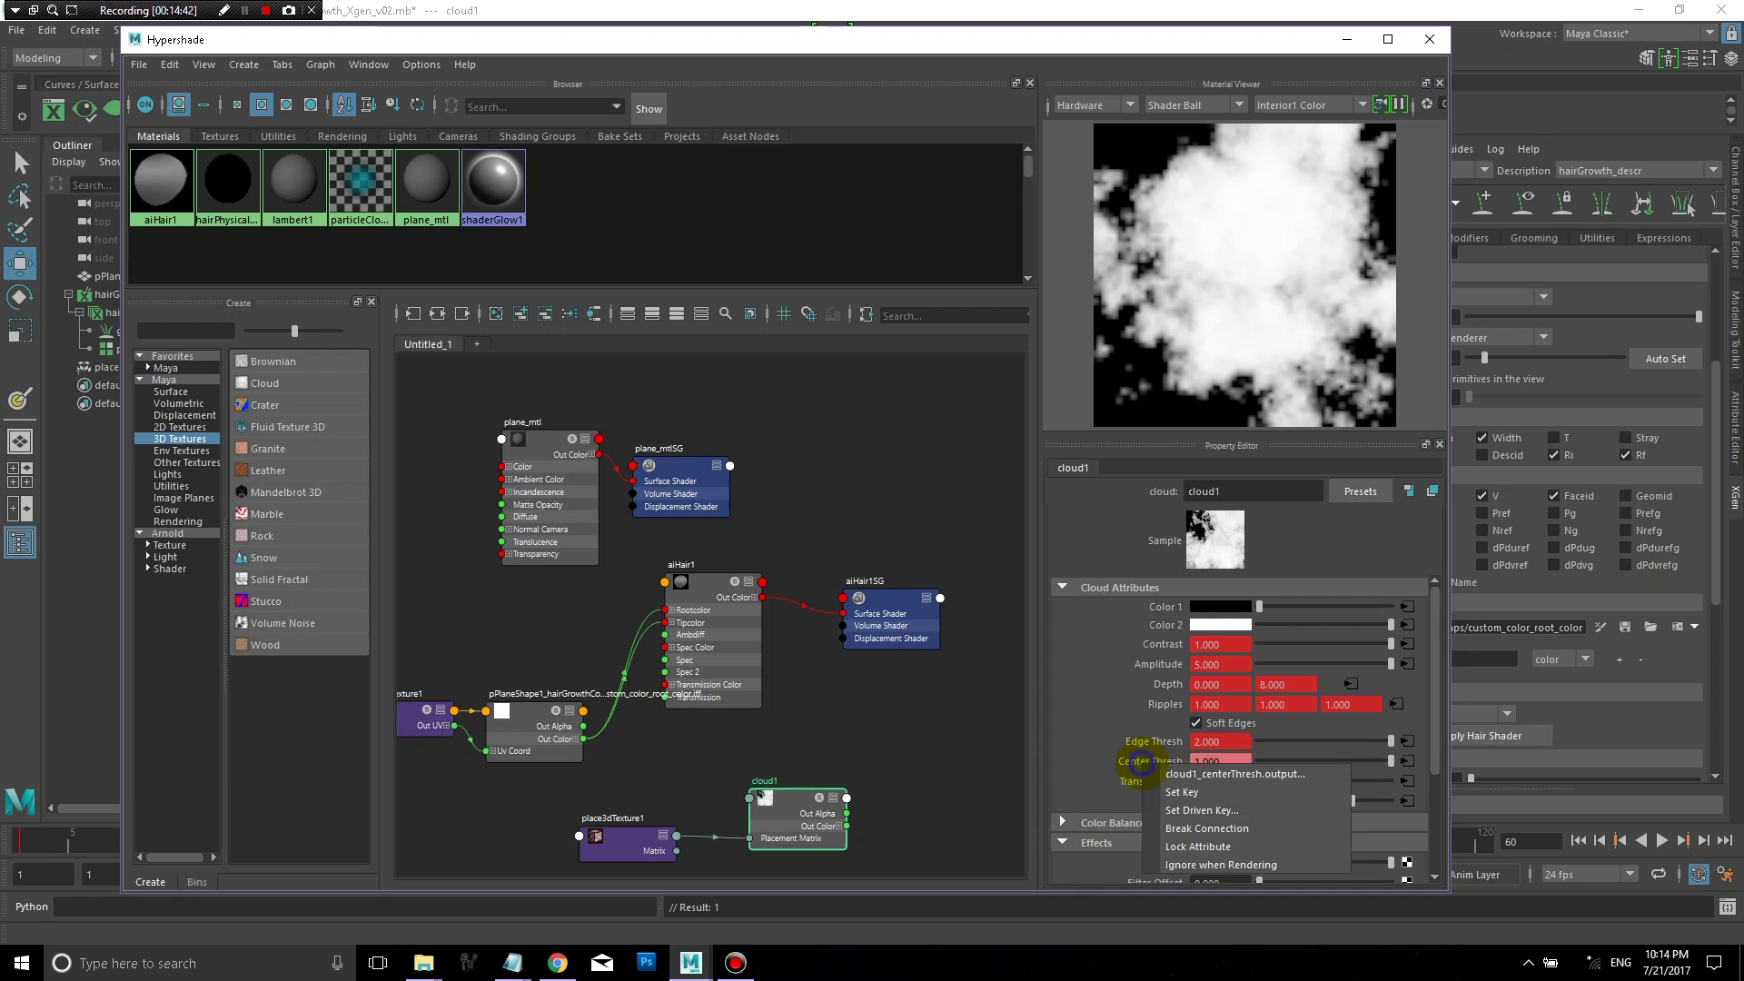
right_click(1146, 781)
left_click(1181, 810)
right_click(1156, 800)
left_click(1190, 828)
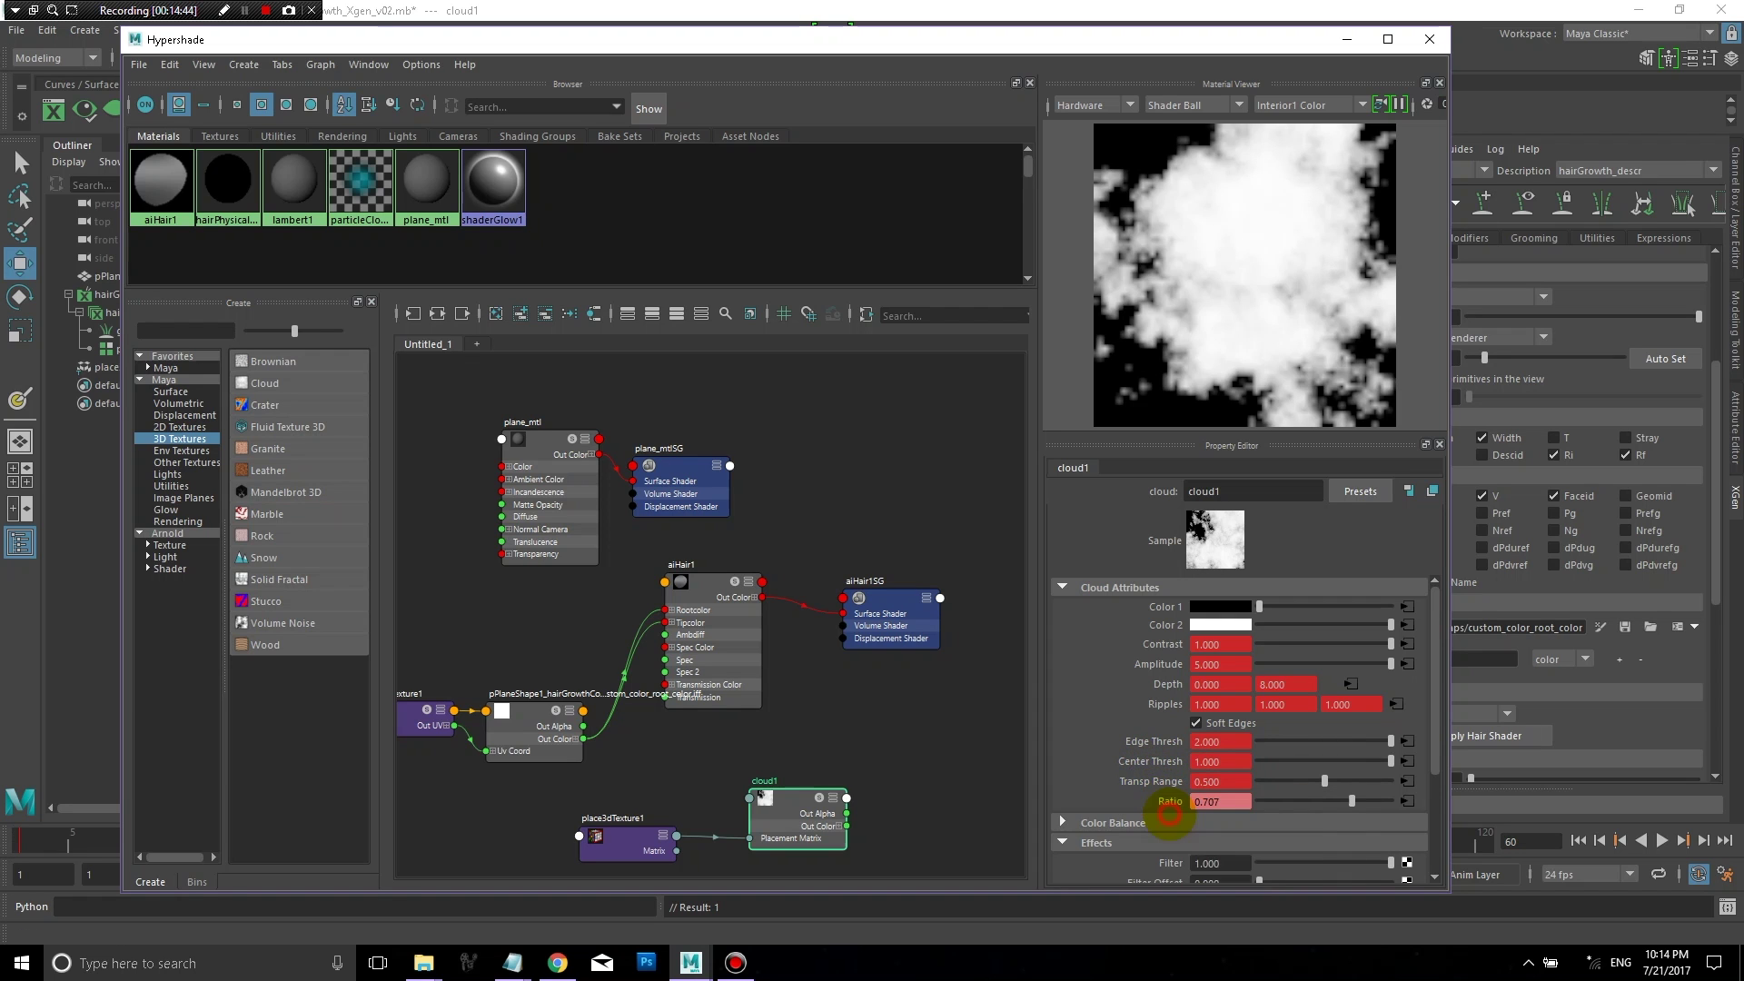
right_click(1167, 801)
left_click(1208, 828)
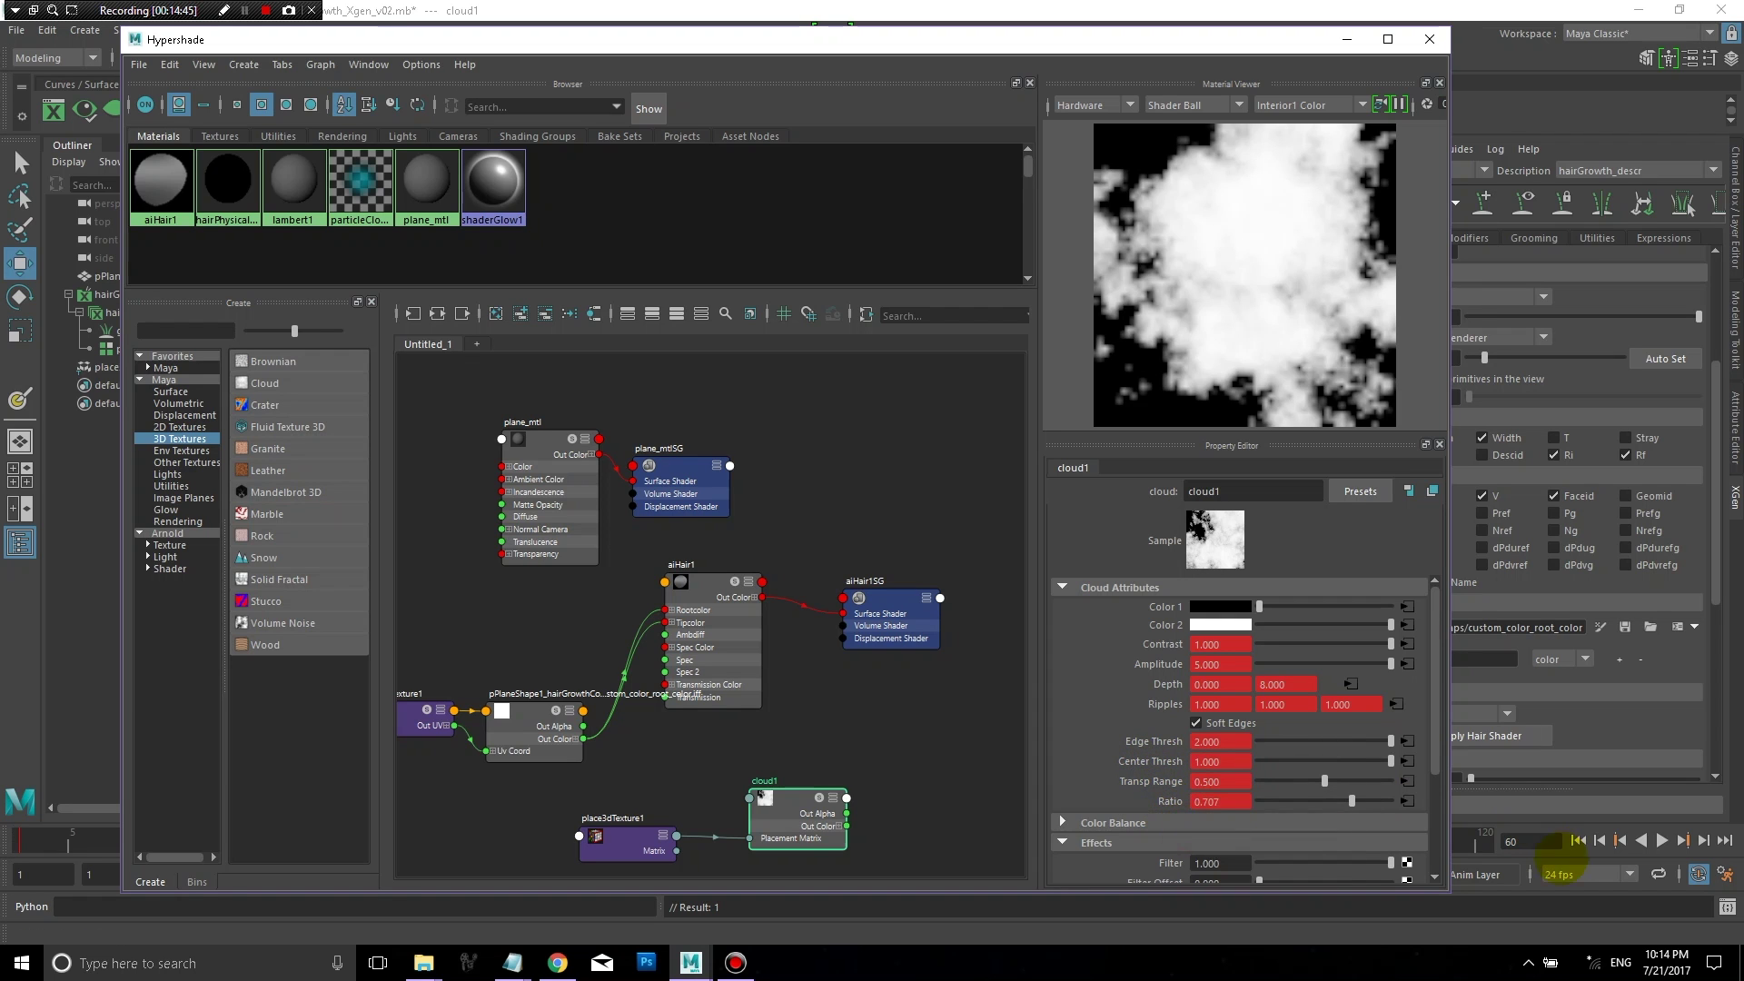
right_click(1163, 624)
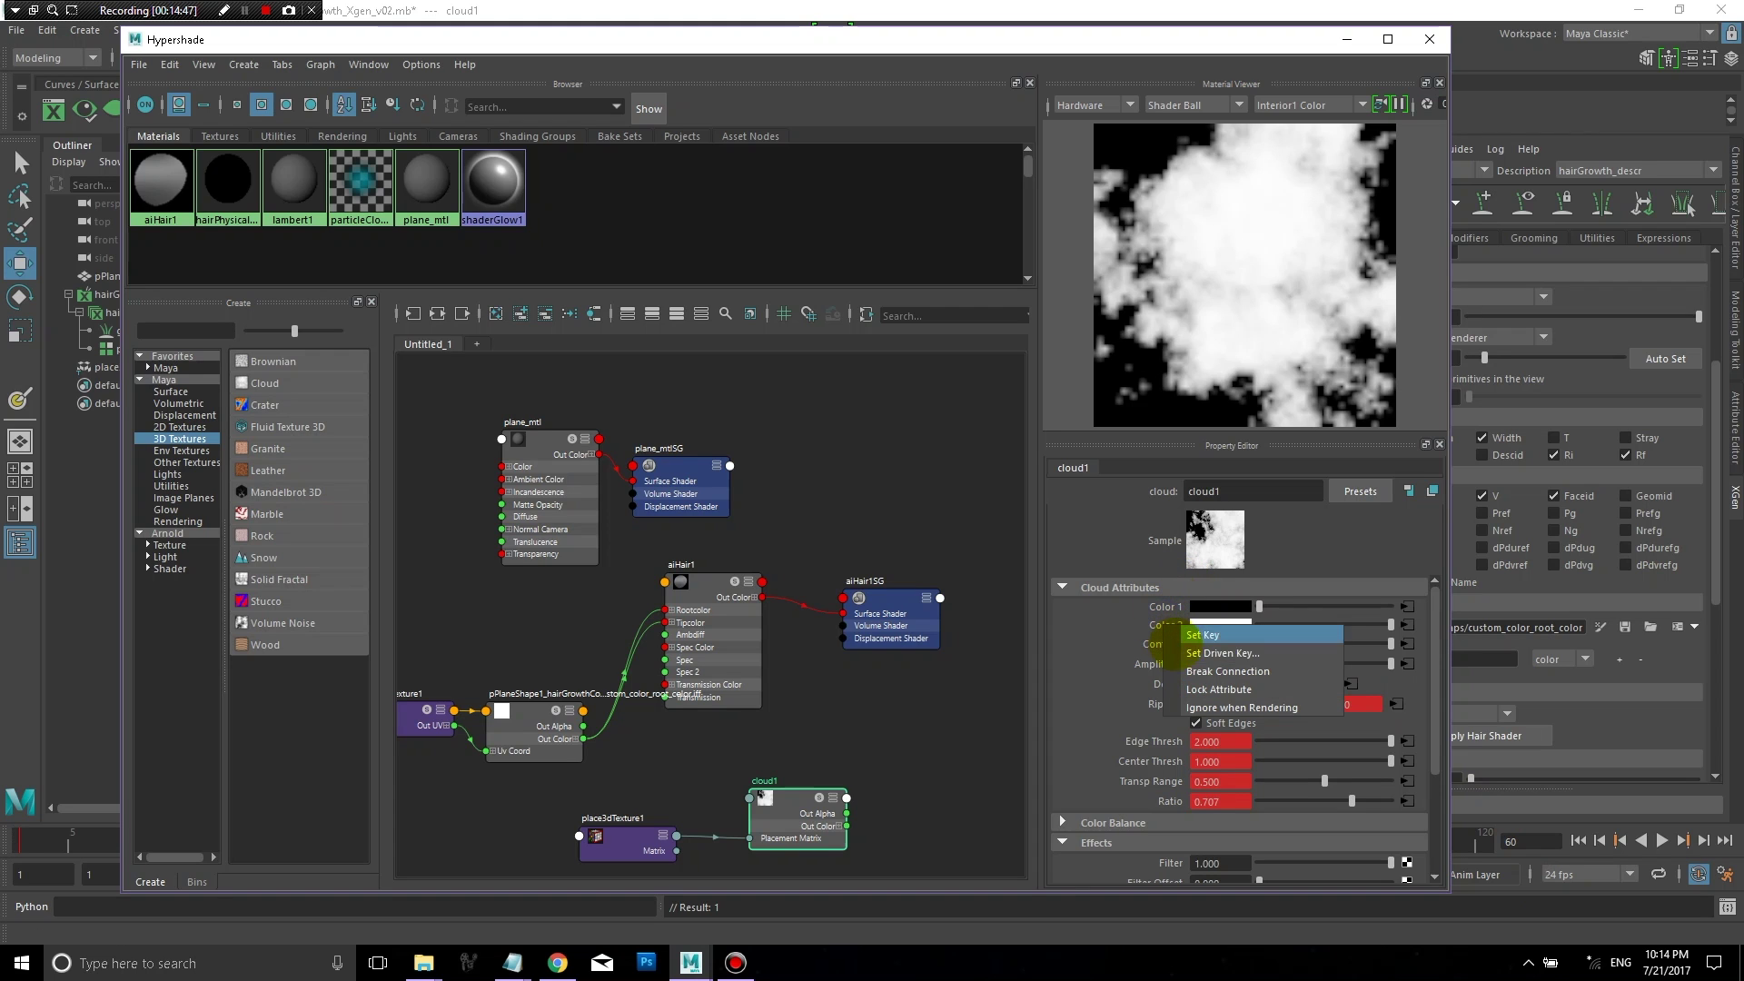
left_click(1180, 643)
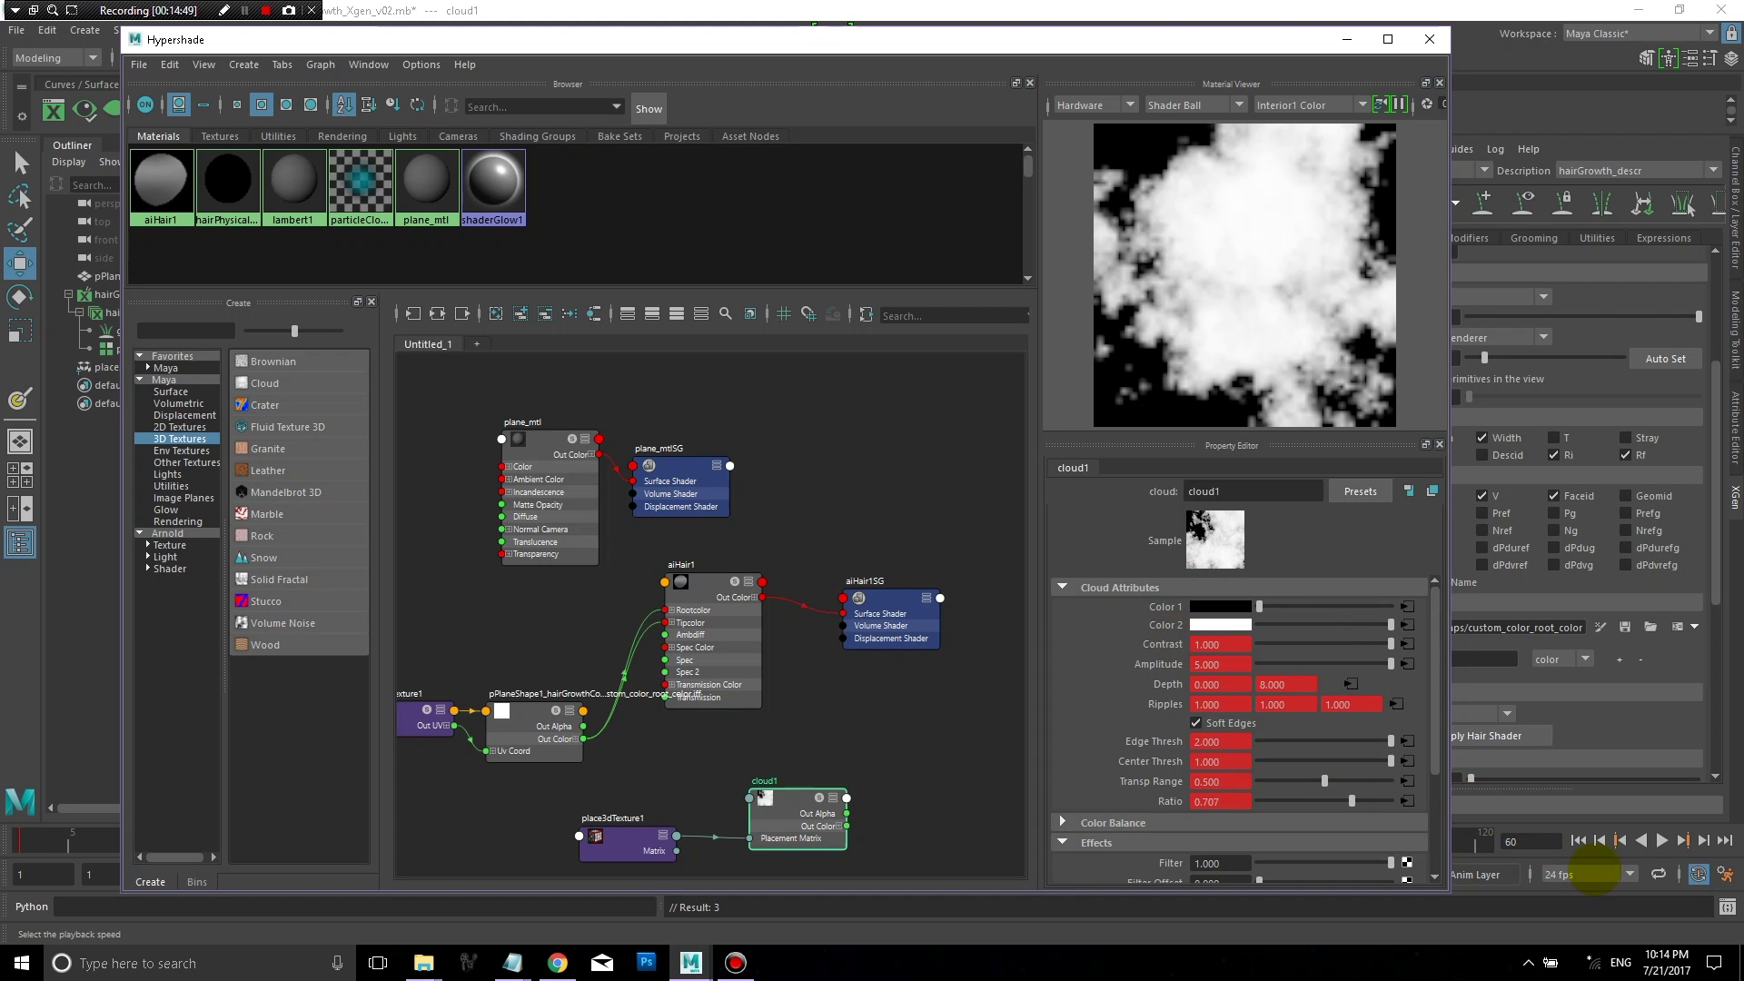
Step: At frame 120, set the cloud texture's Edge Thresh, Center Thresh and Transp Range to 0.000 and Ratio to 0.014
left_click(1725, 840)
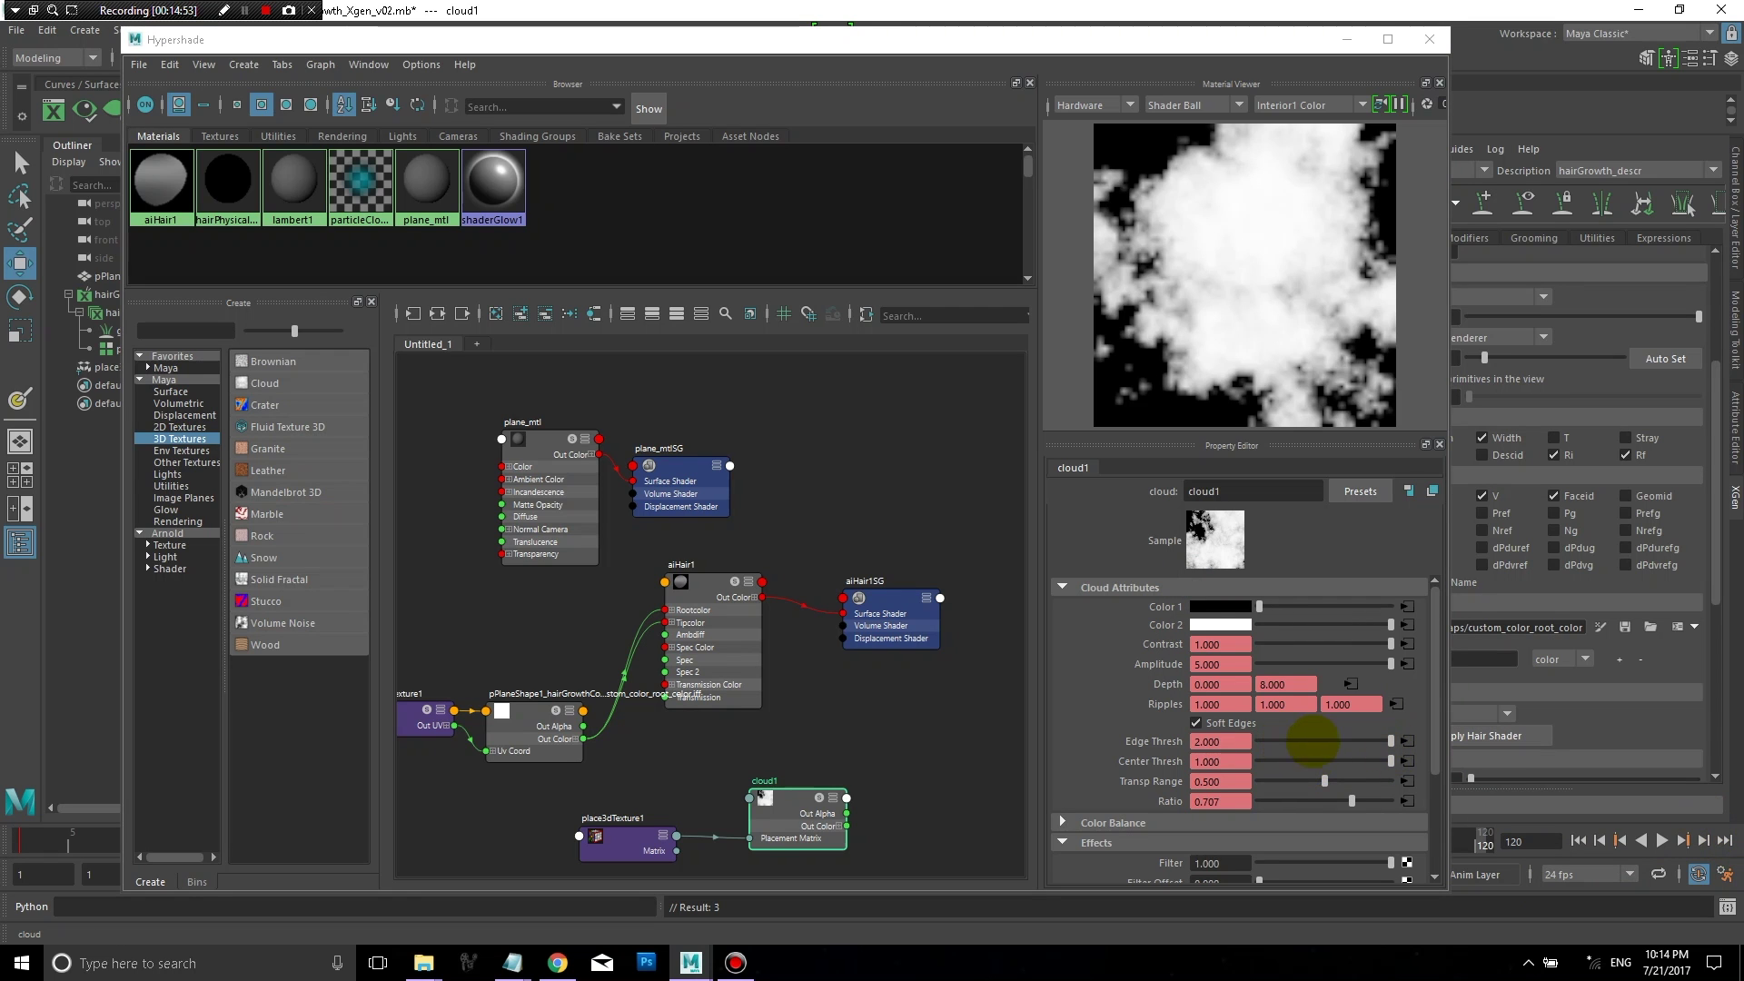
left_click_drag(1391, 740, 1259, 740)
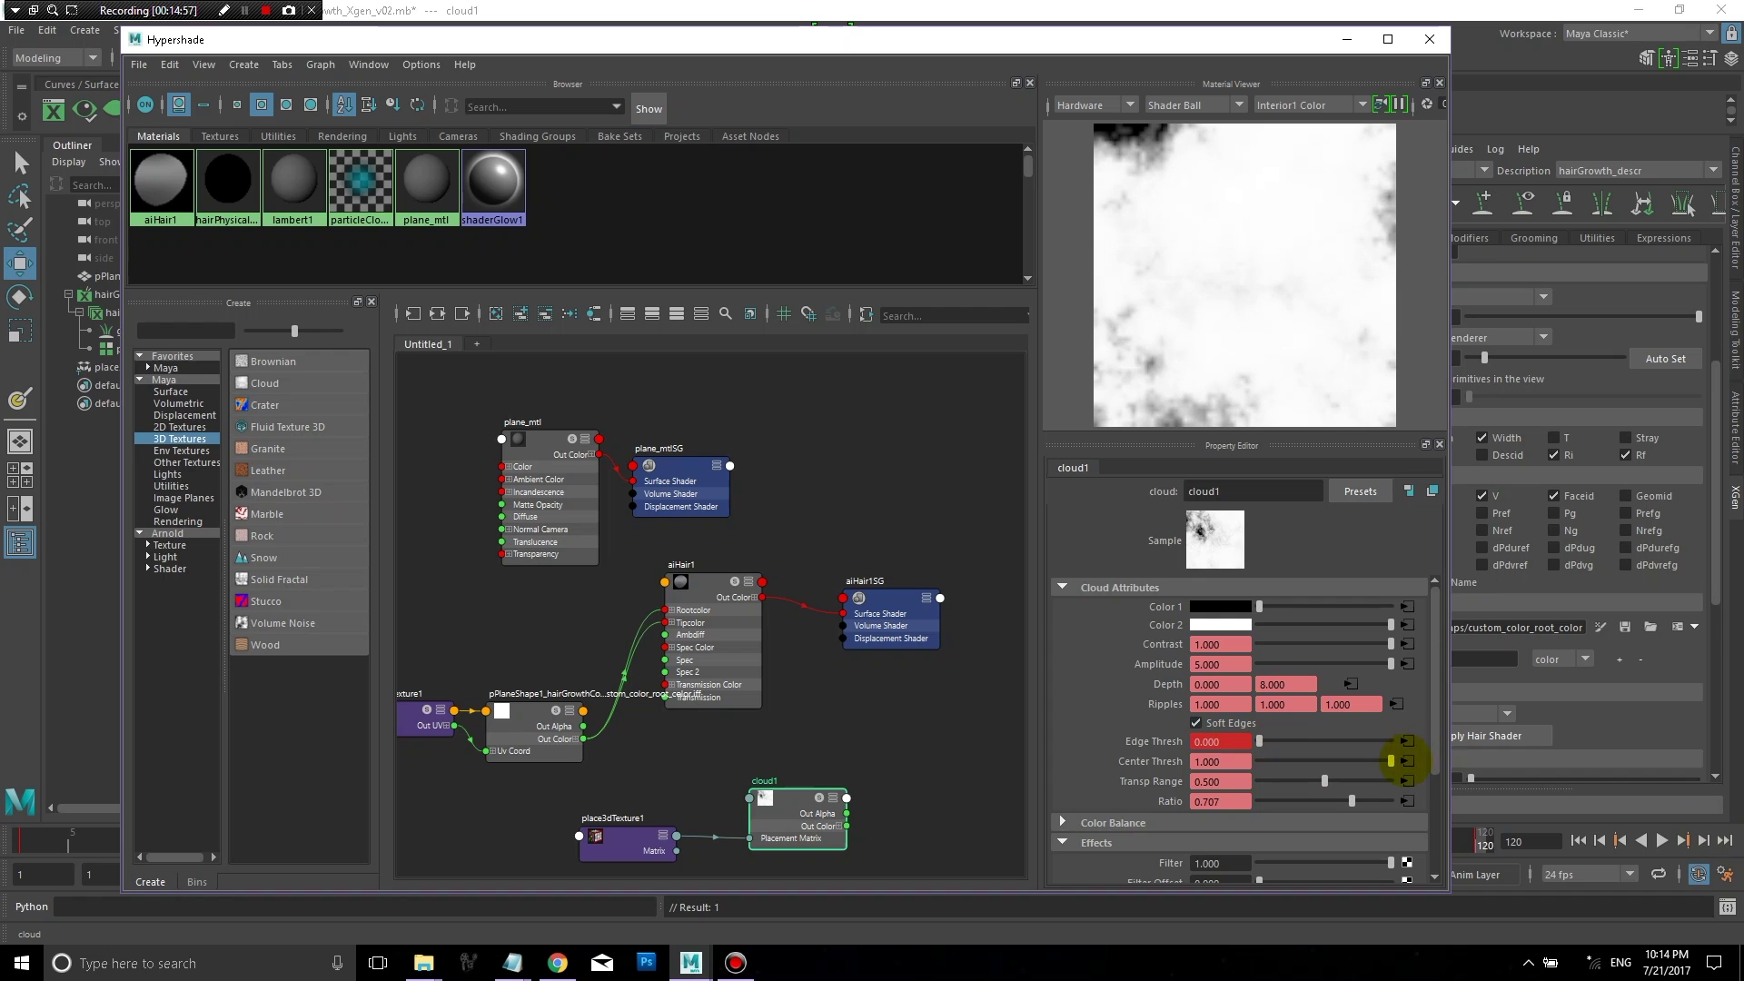
left_click_drag(1390, 760, 1277, 800)
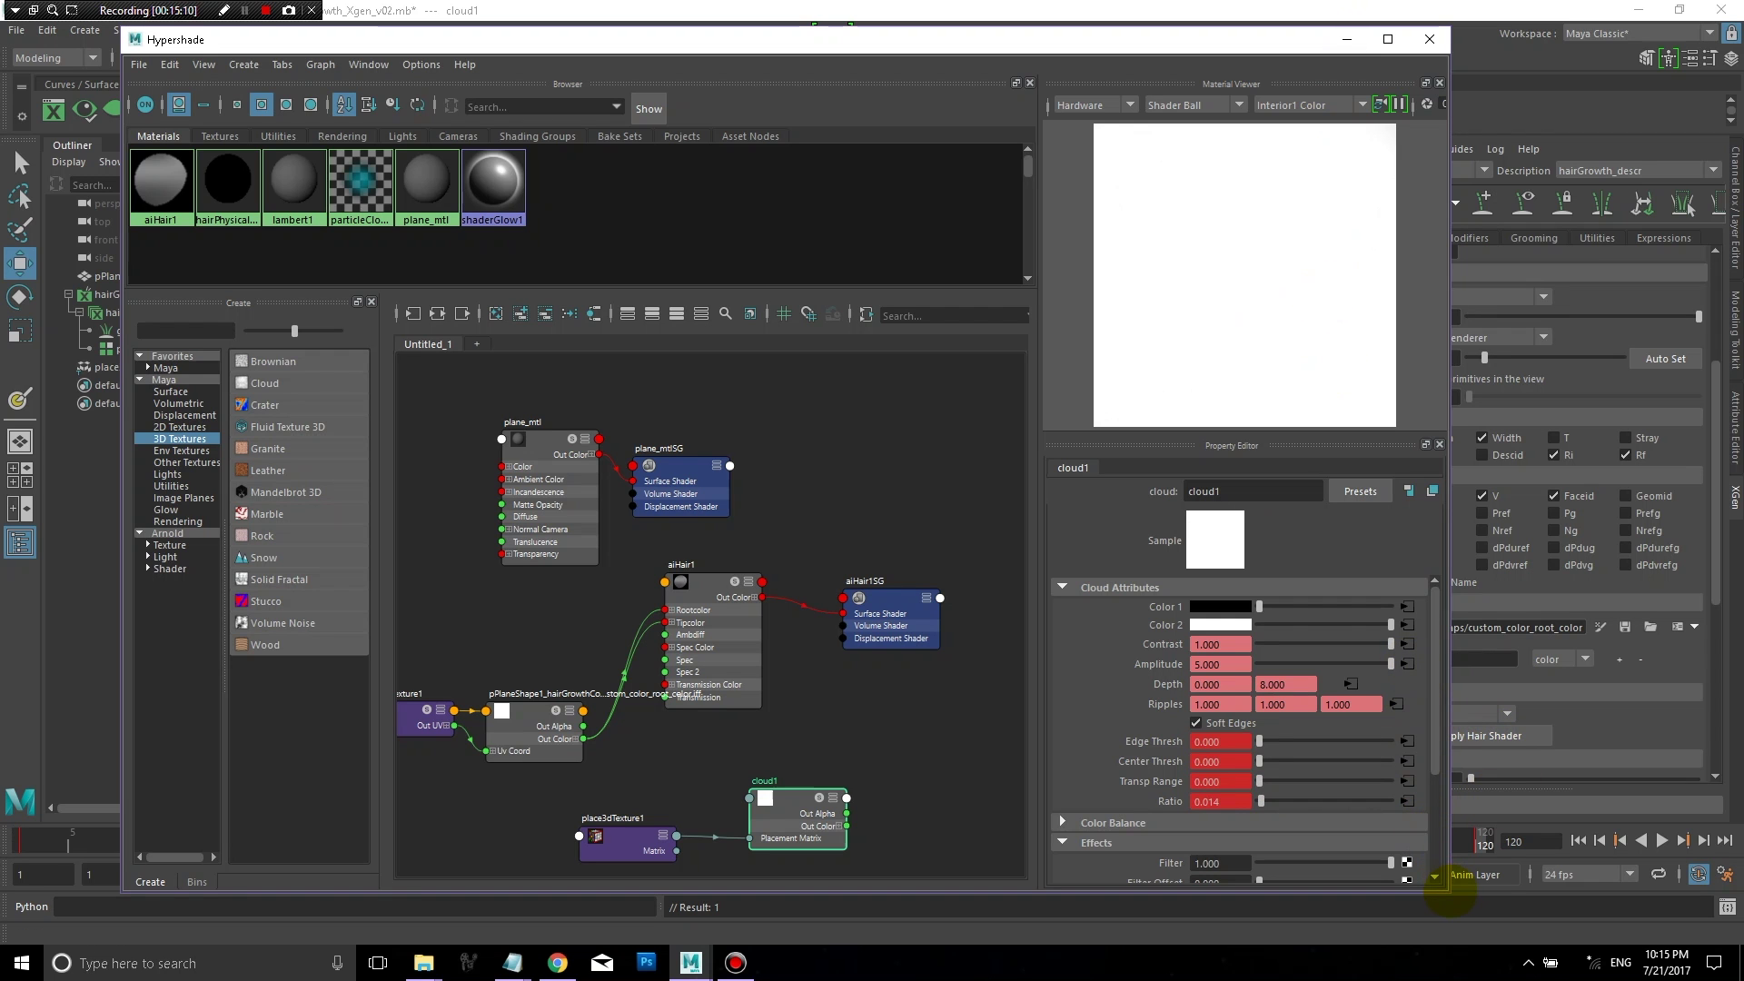
Step: Shrink the Hypershade window to uncover the timeline, return to frame 1 and turn off automatic keyframing
left_click_drag(1449, 893, 1224, 627)
left_click_drag(605, 828, 23, 827)
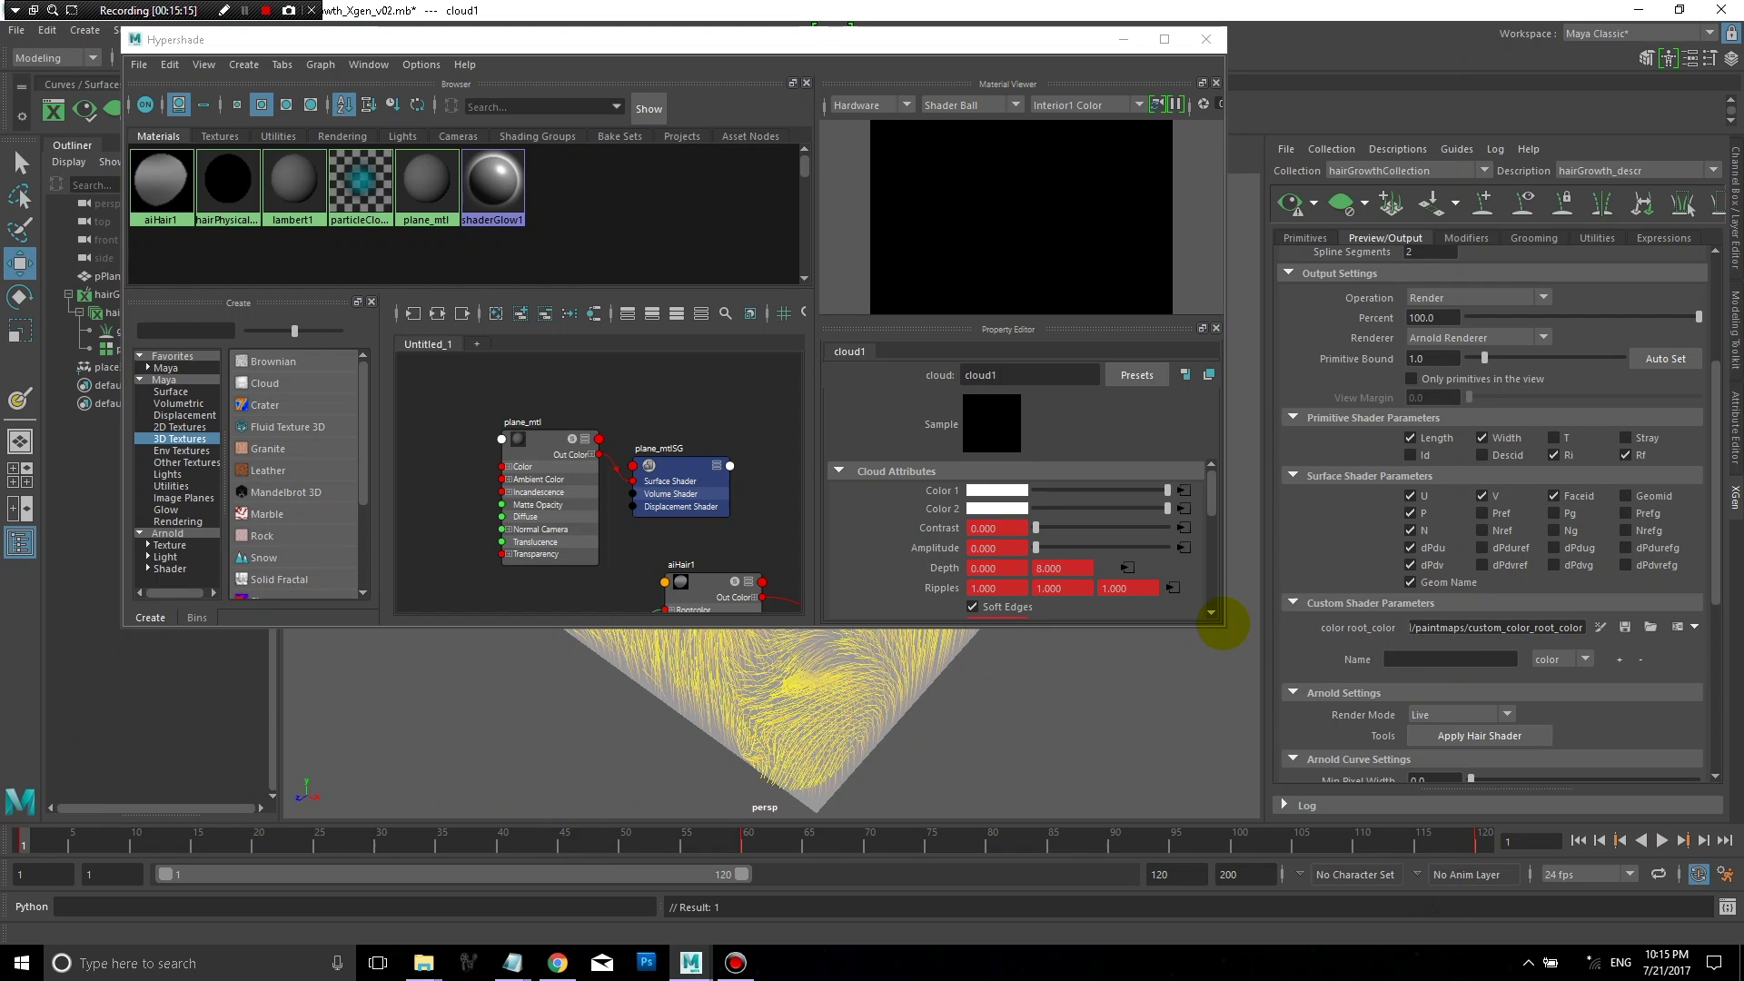
left_click_drag(1228, 633, 1246, 693)
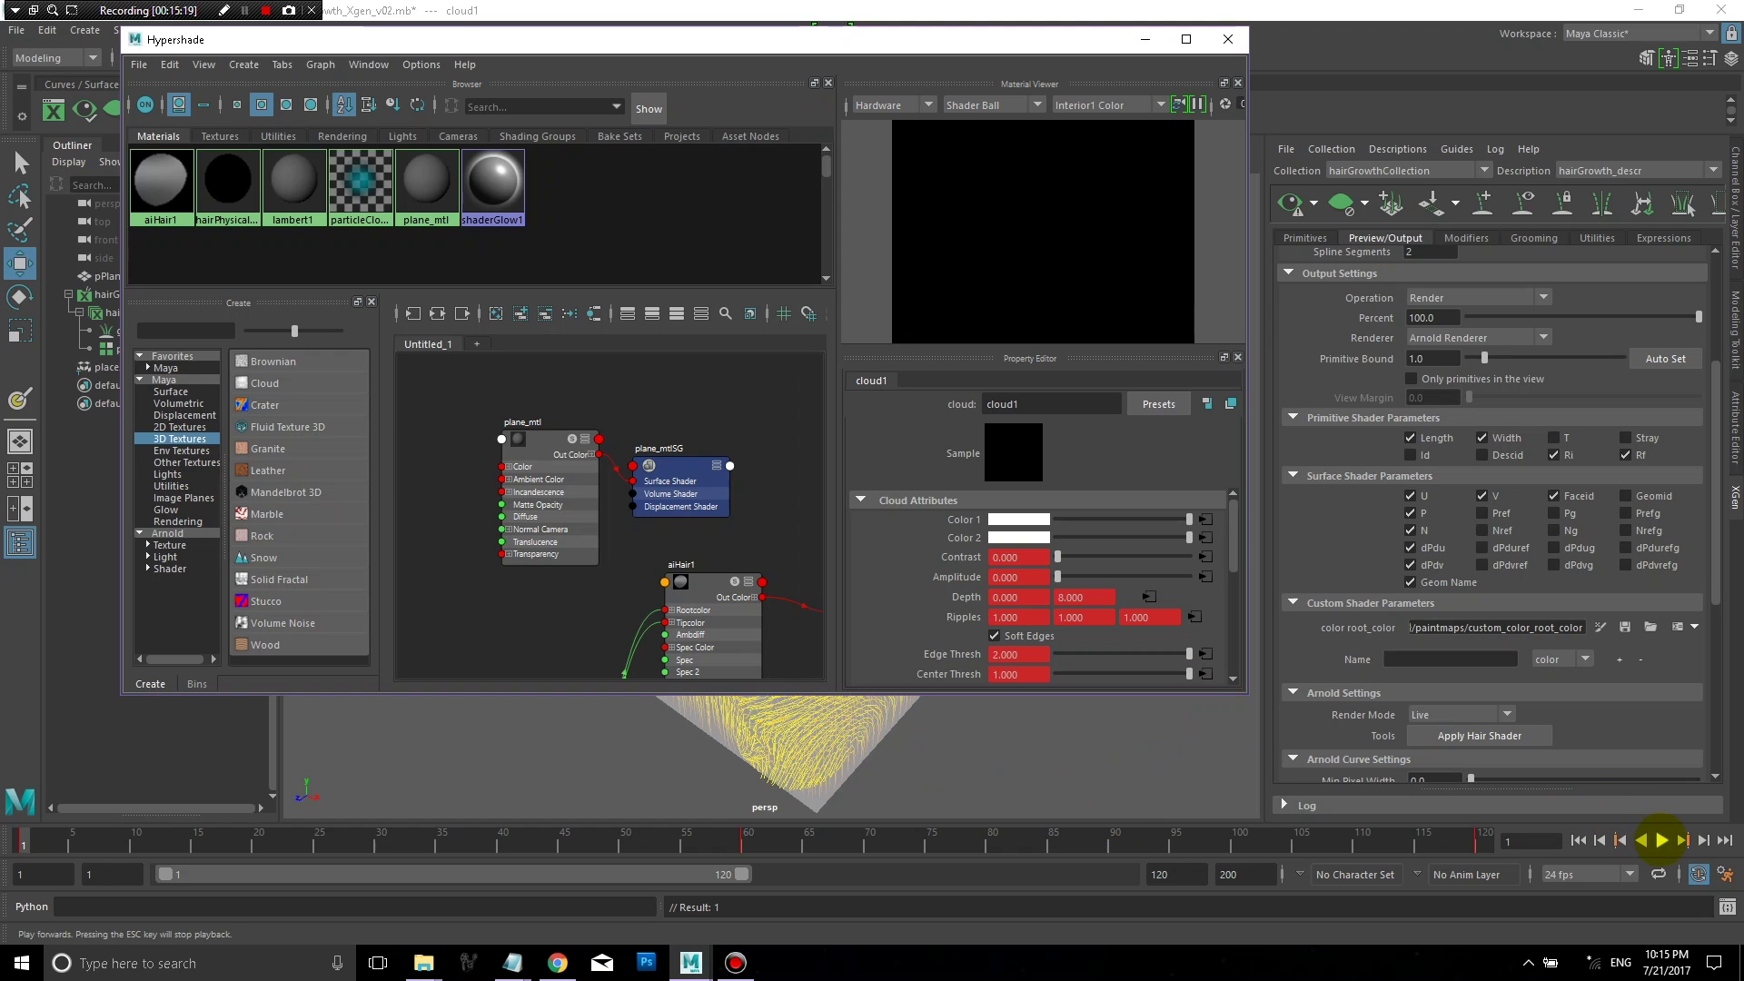
left_click(1697, 873)
Step: Play the cloud texture's animation briefly, return to the start and scrub through to frame 120 to check the black-to-white transition
left_click(1662, 840)
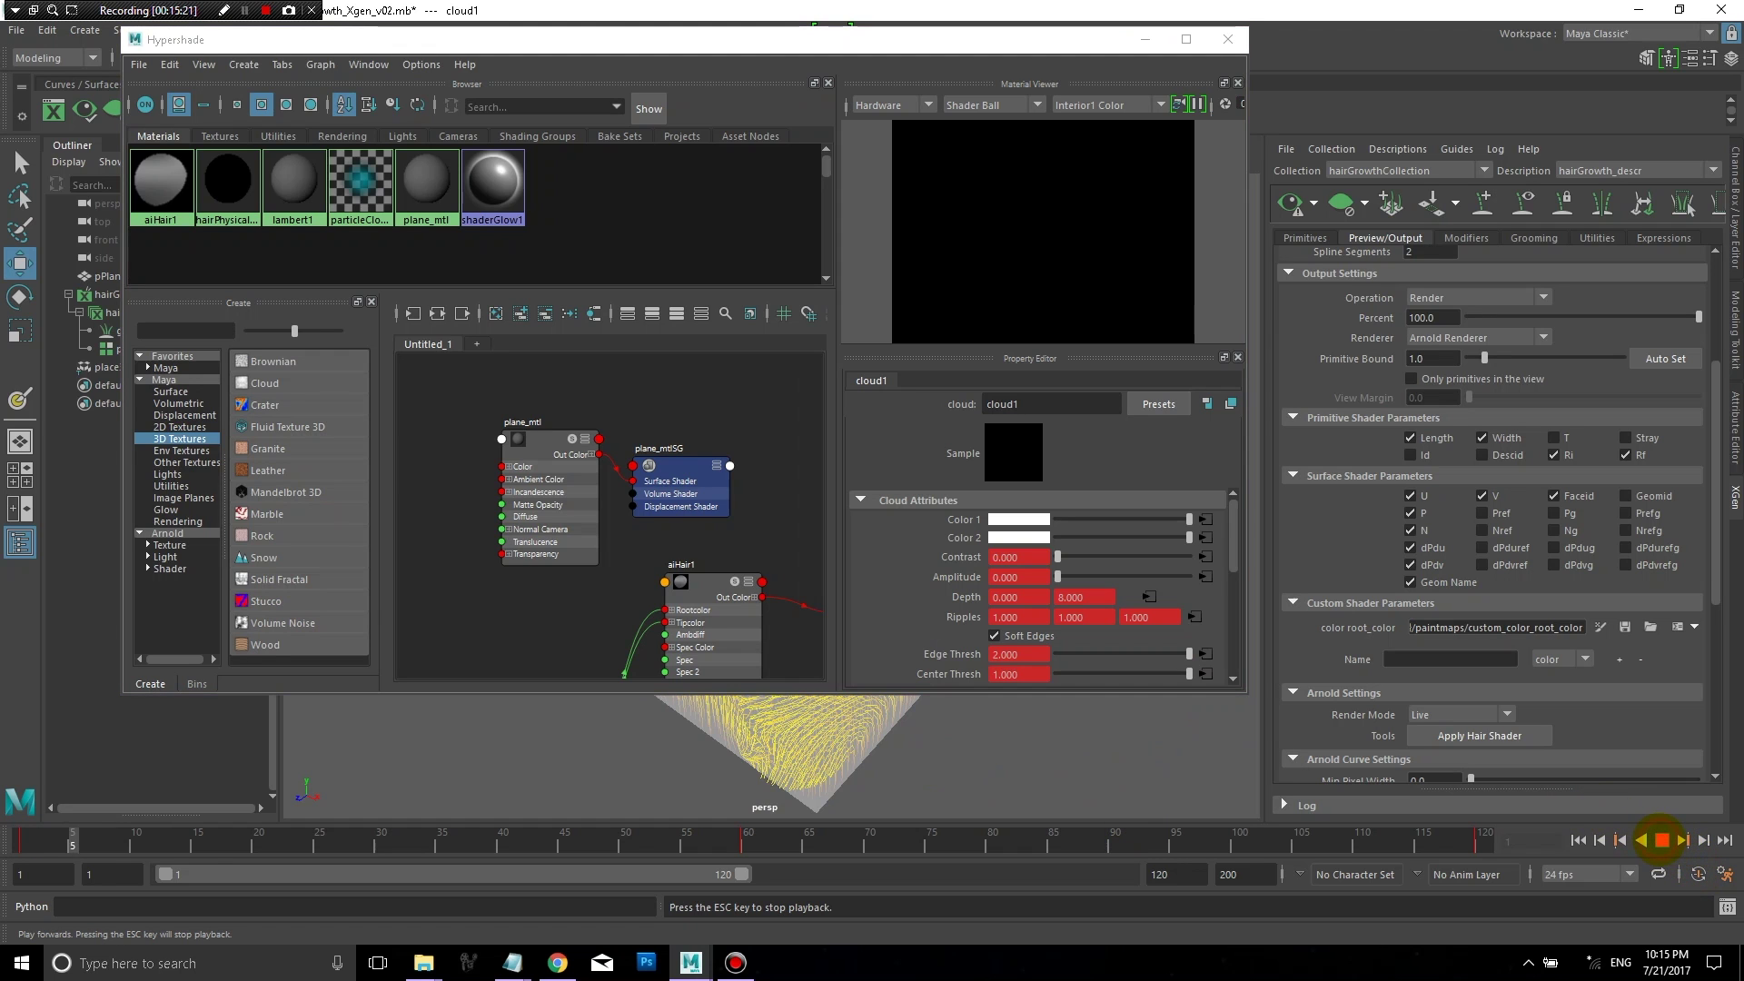
left_click(1662, 840)
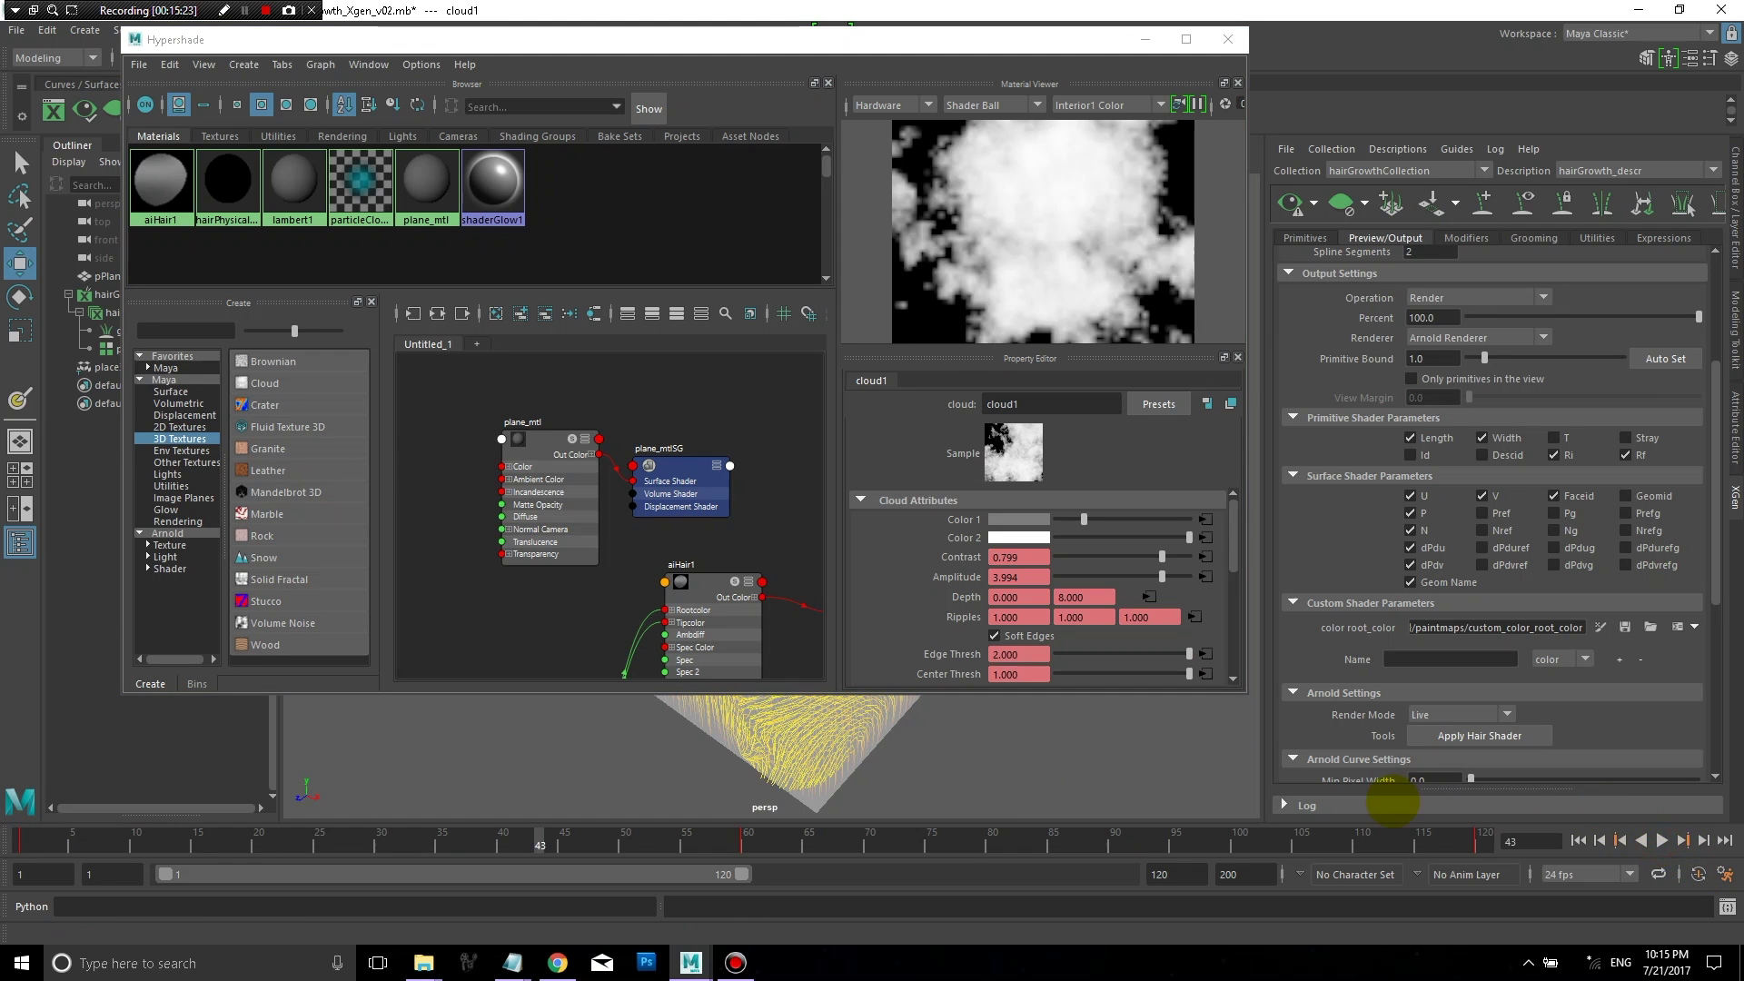
left_click_drag(712, 837, 588, 840)
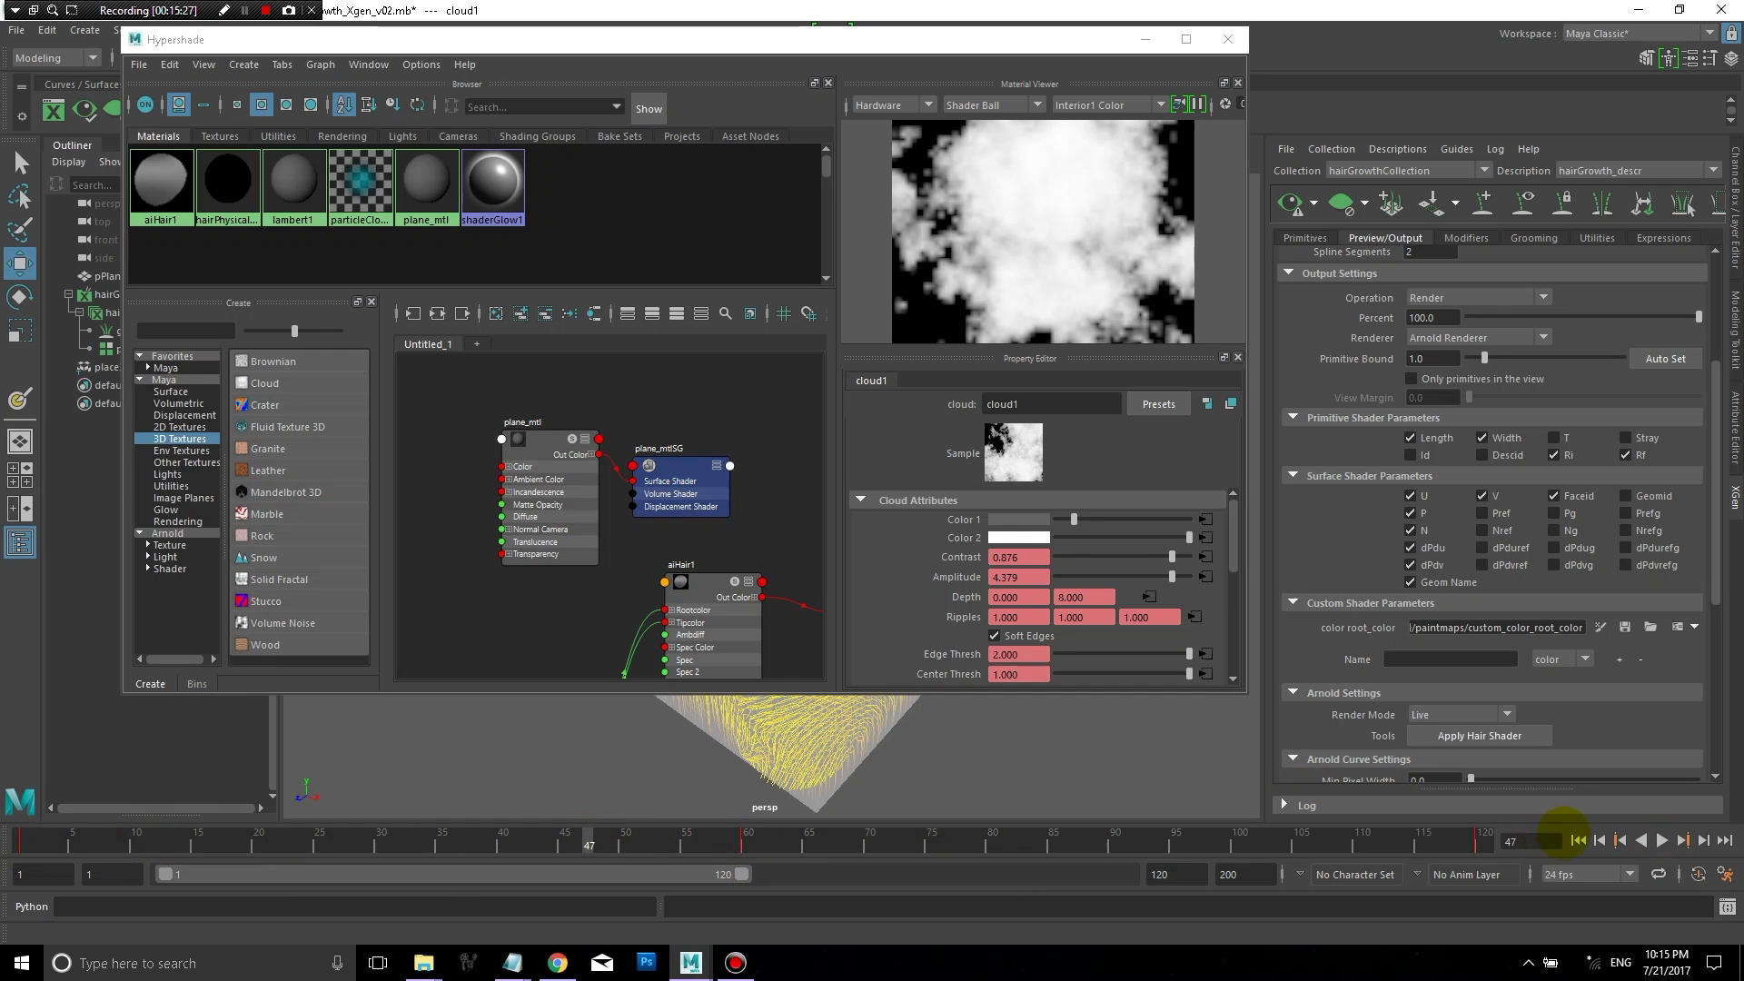
left_click(1578, 840)
left_click(134, 840)
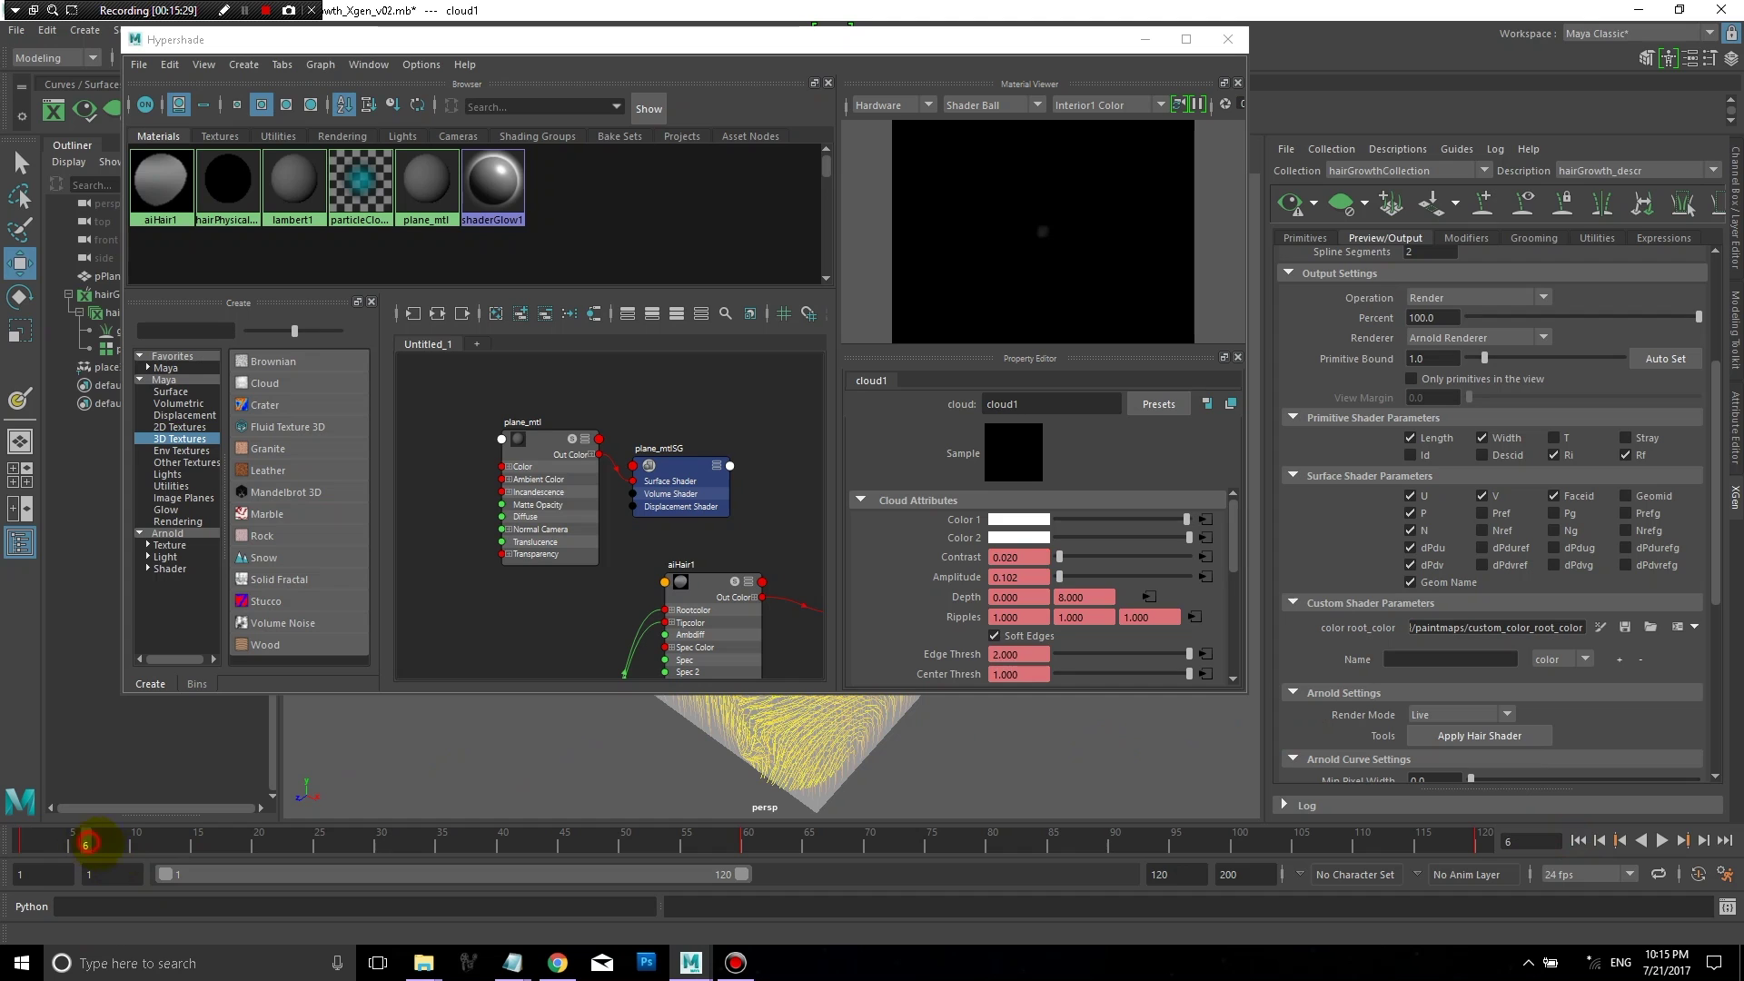
left_click_drag(186, 844, 624, 833)
left_click_drag(754, 811, 1489, 837)
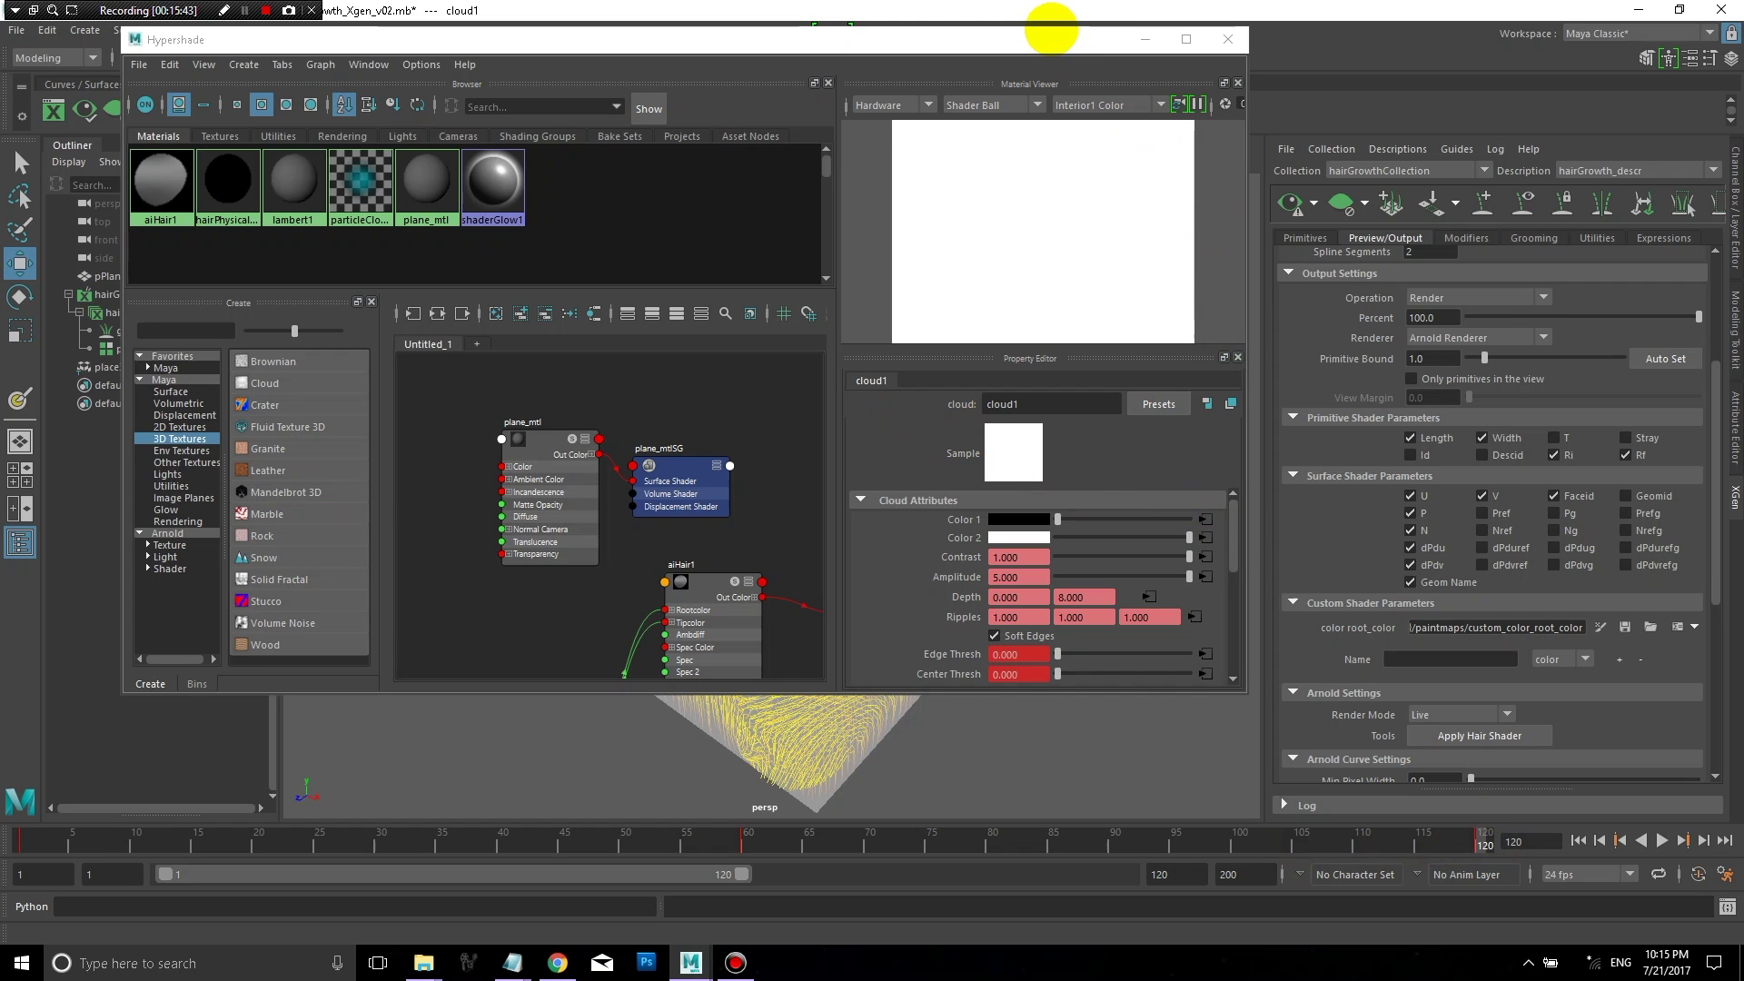
Step: Move the Hypershade window up, make it taller and frame the cloud texture node in the graph
left_click_drag(1050, 29, 1051, 10)
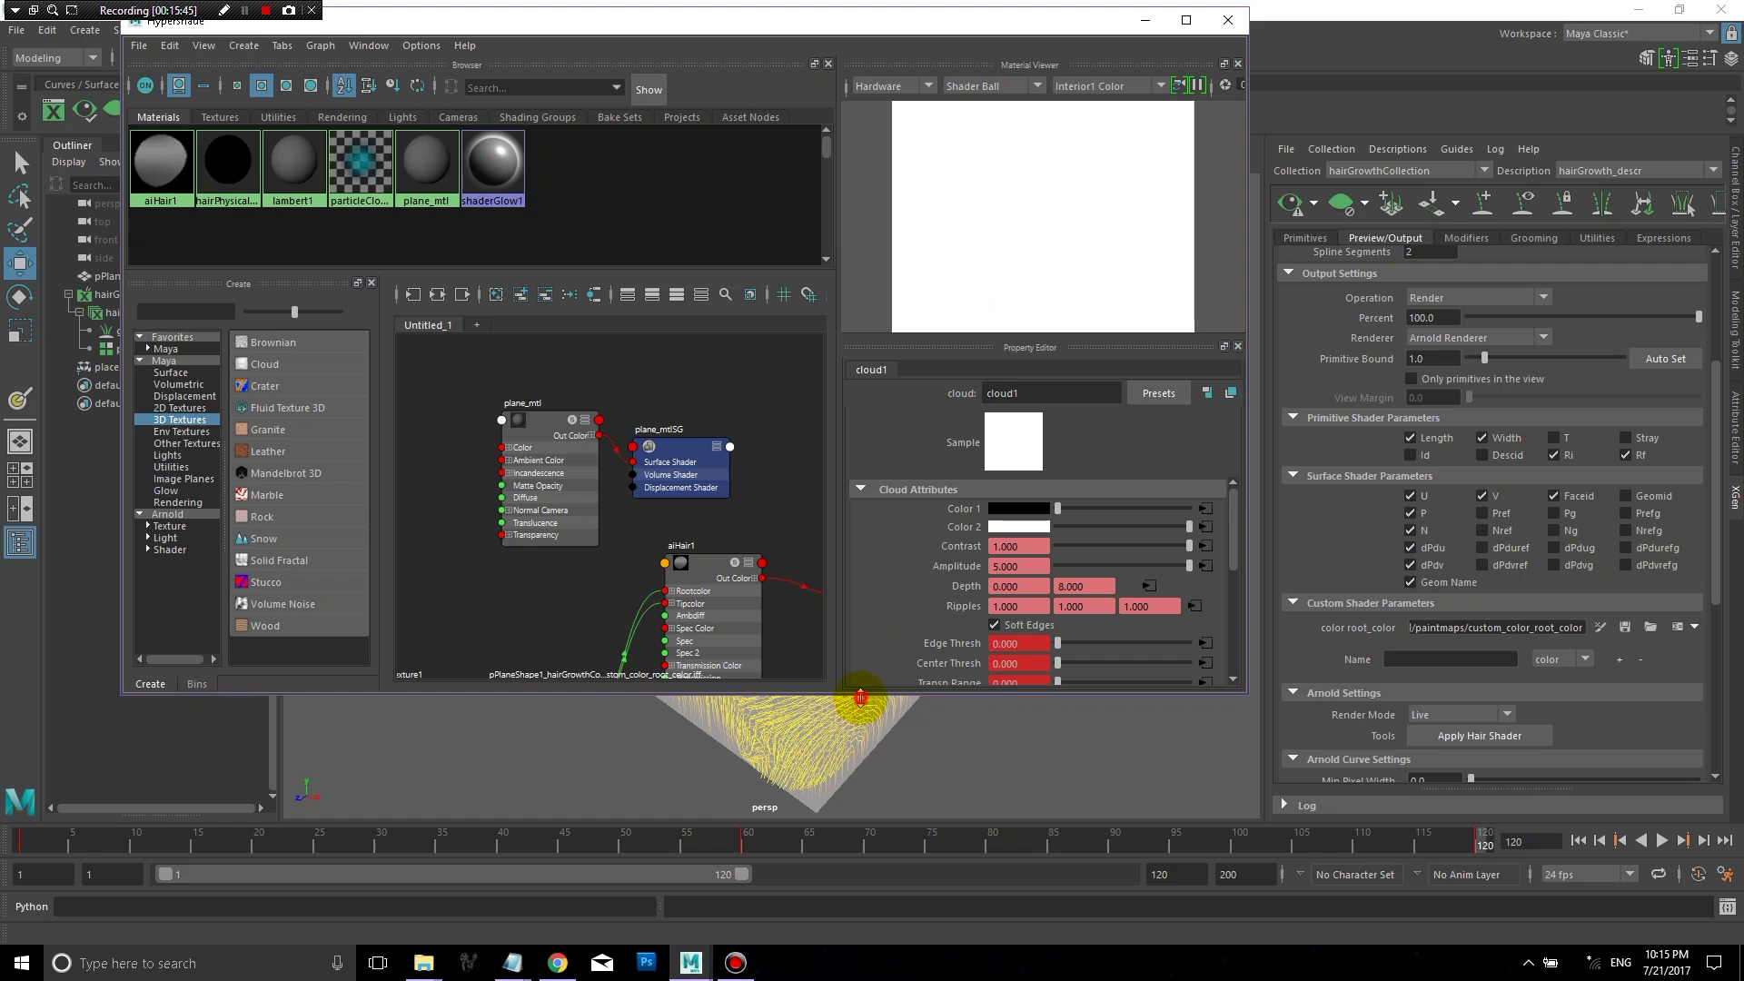
left_click_drag(836, 693, 837, 749)
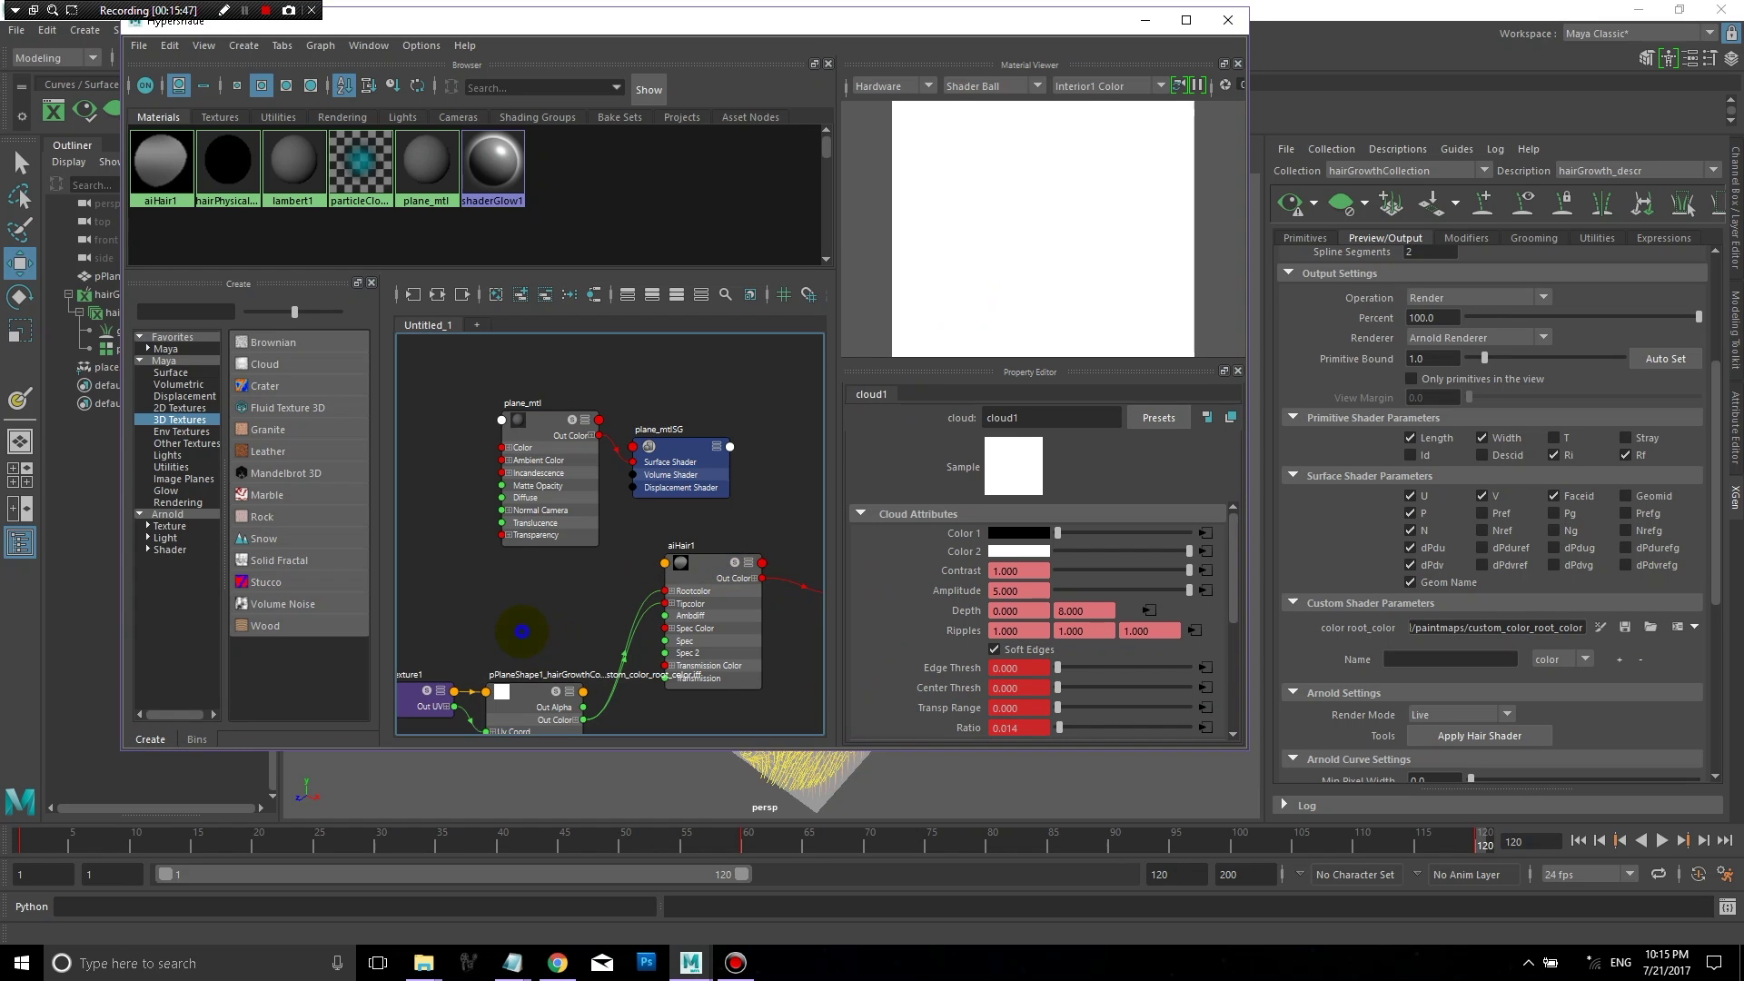
left_click(495, 296)
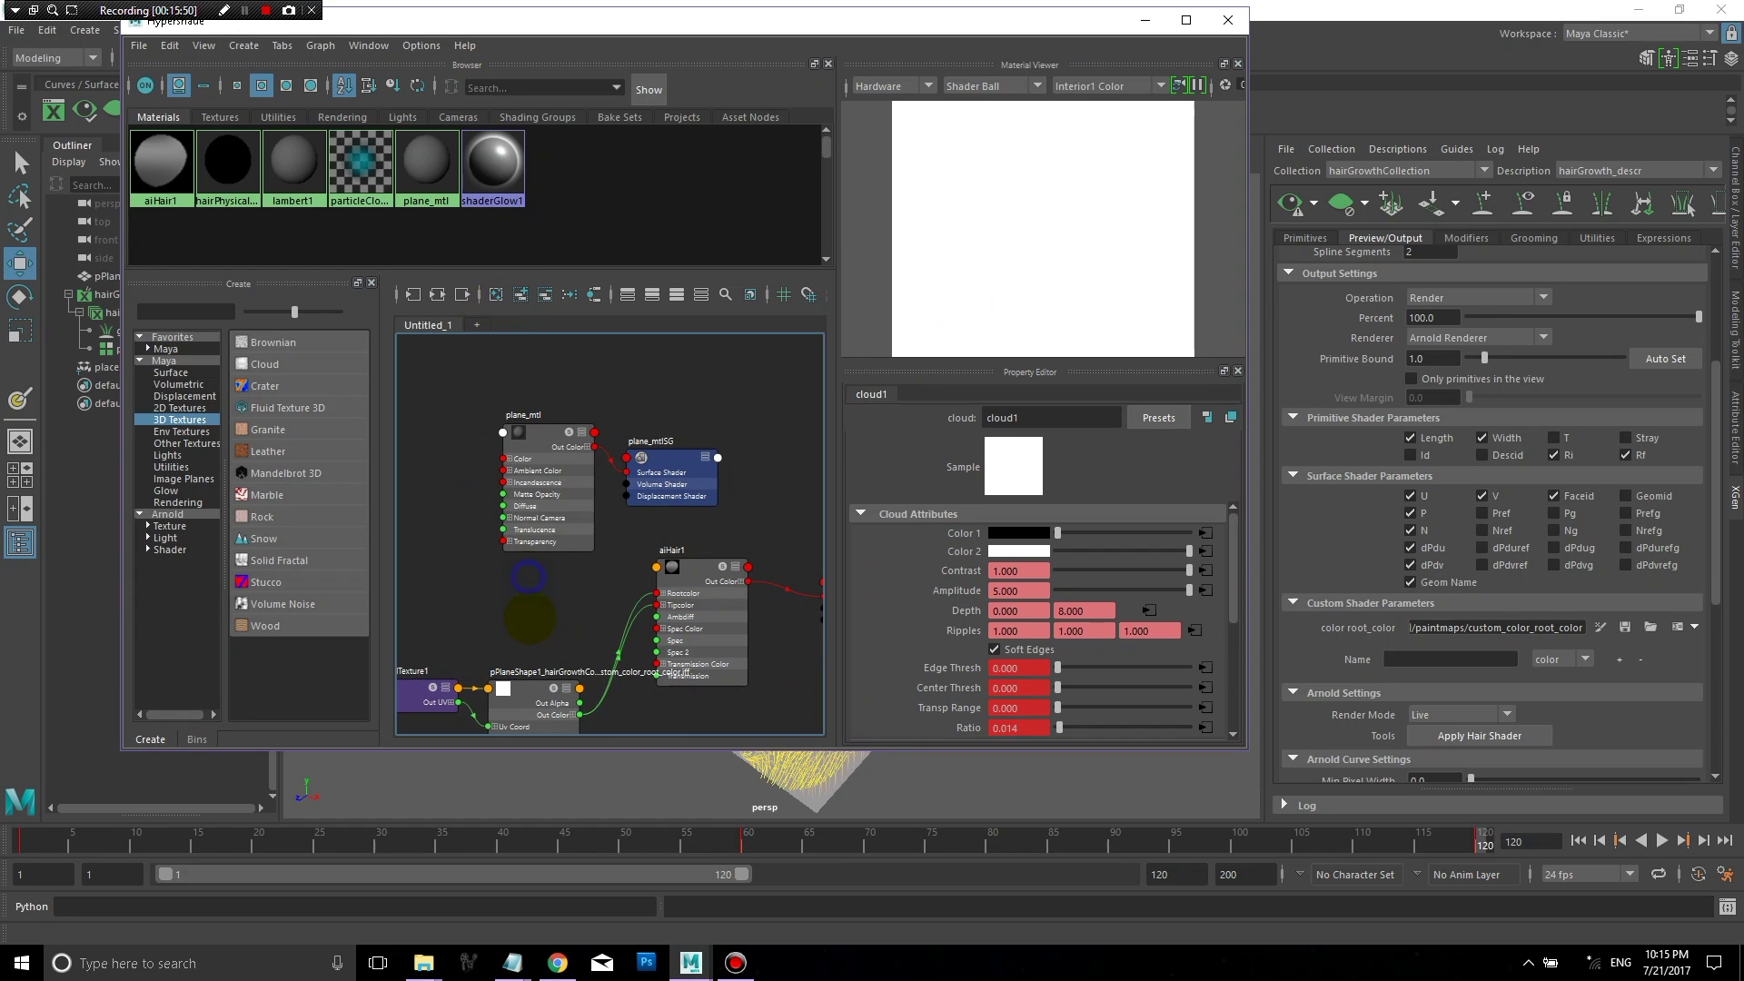
right_click_drag(528, 618, 534, 514, "alt")
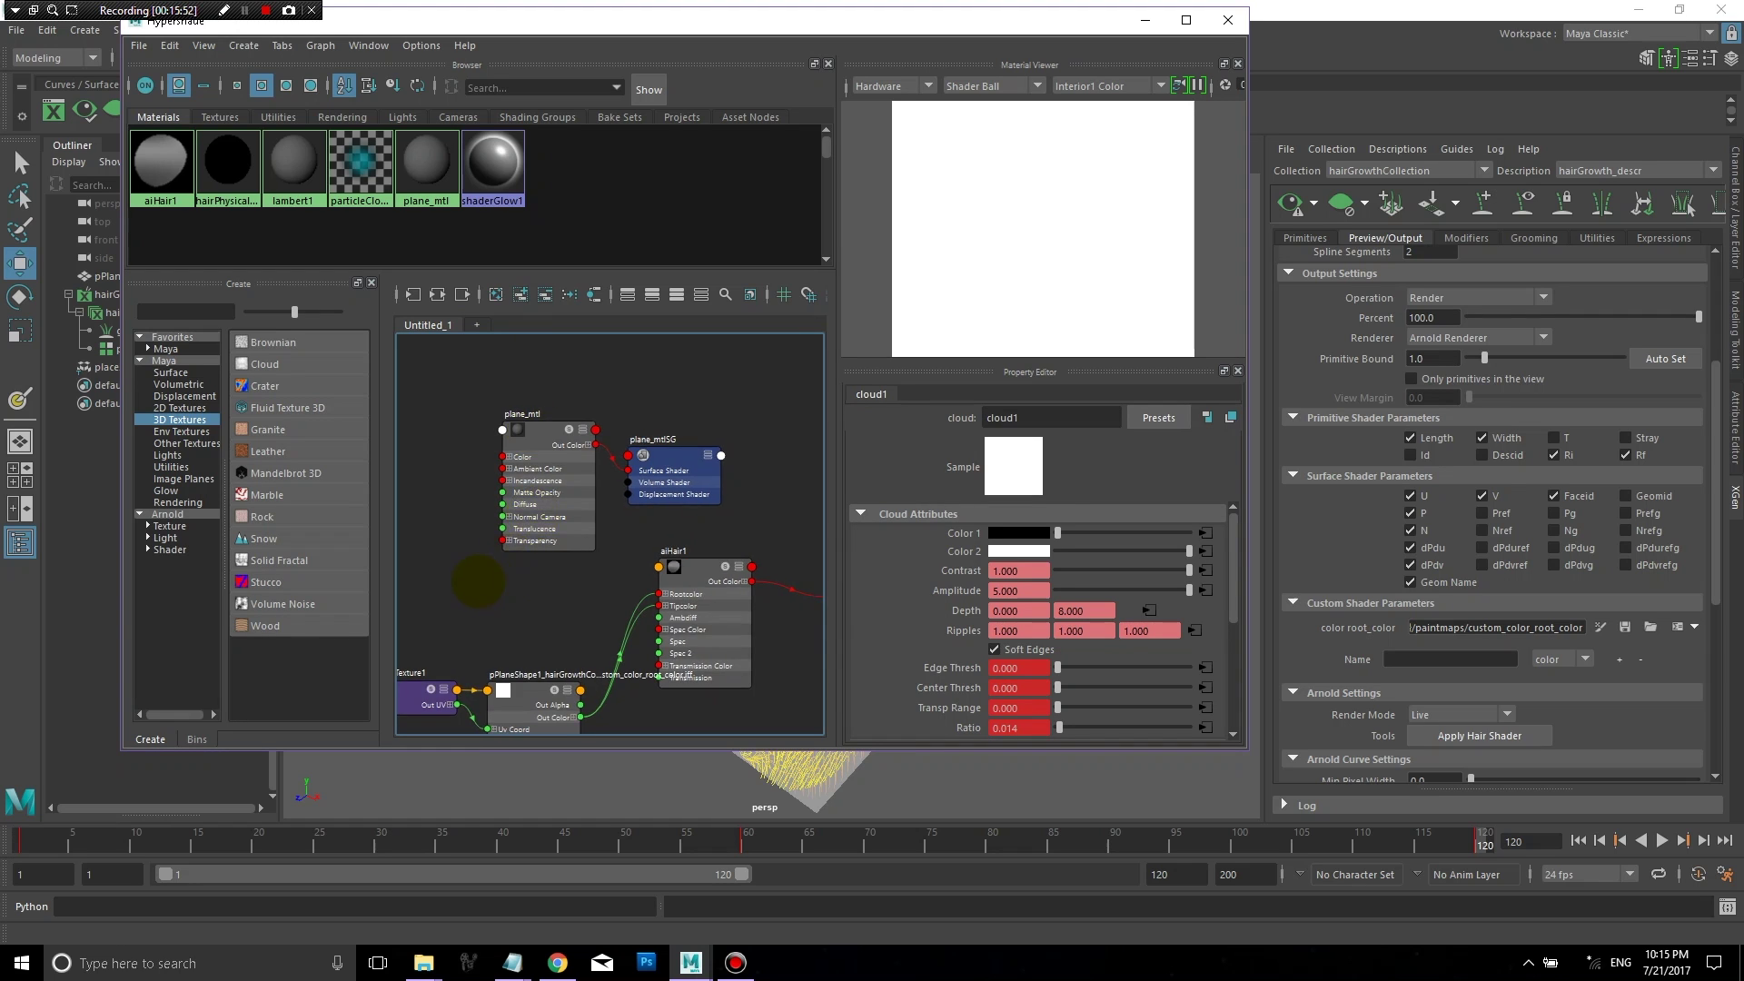
key("f")
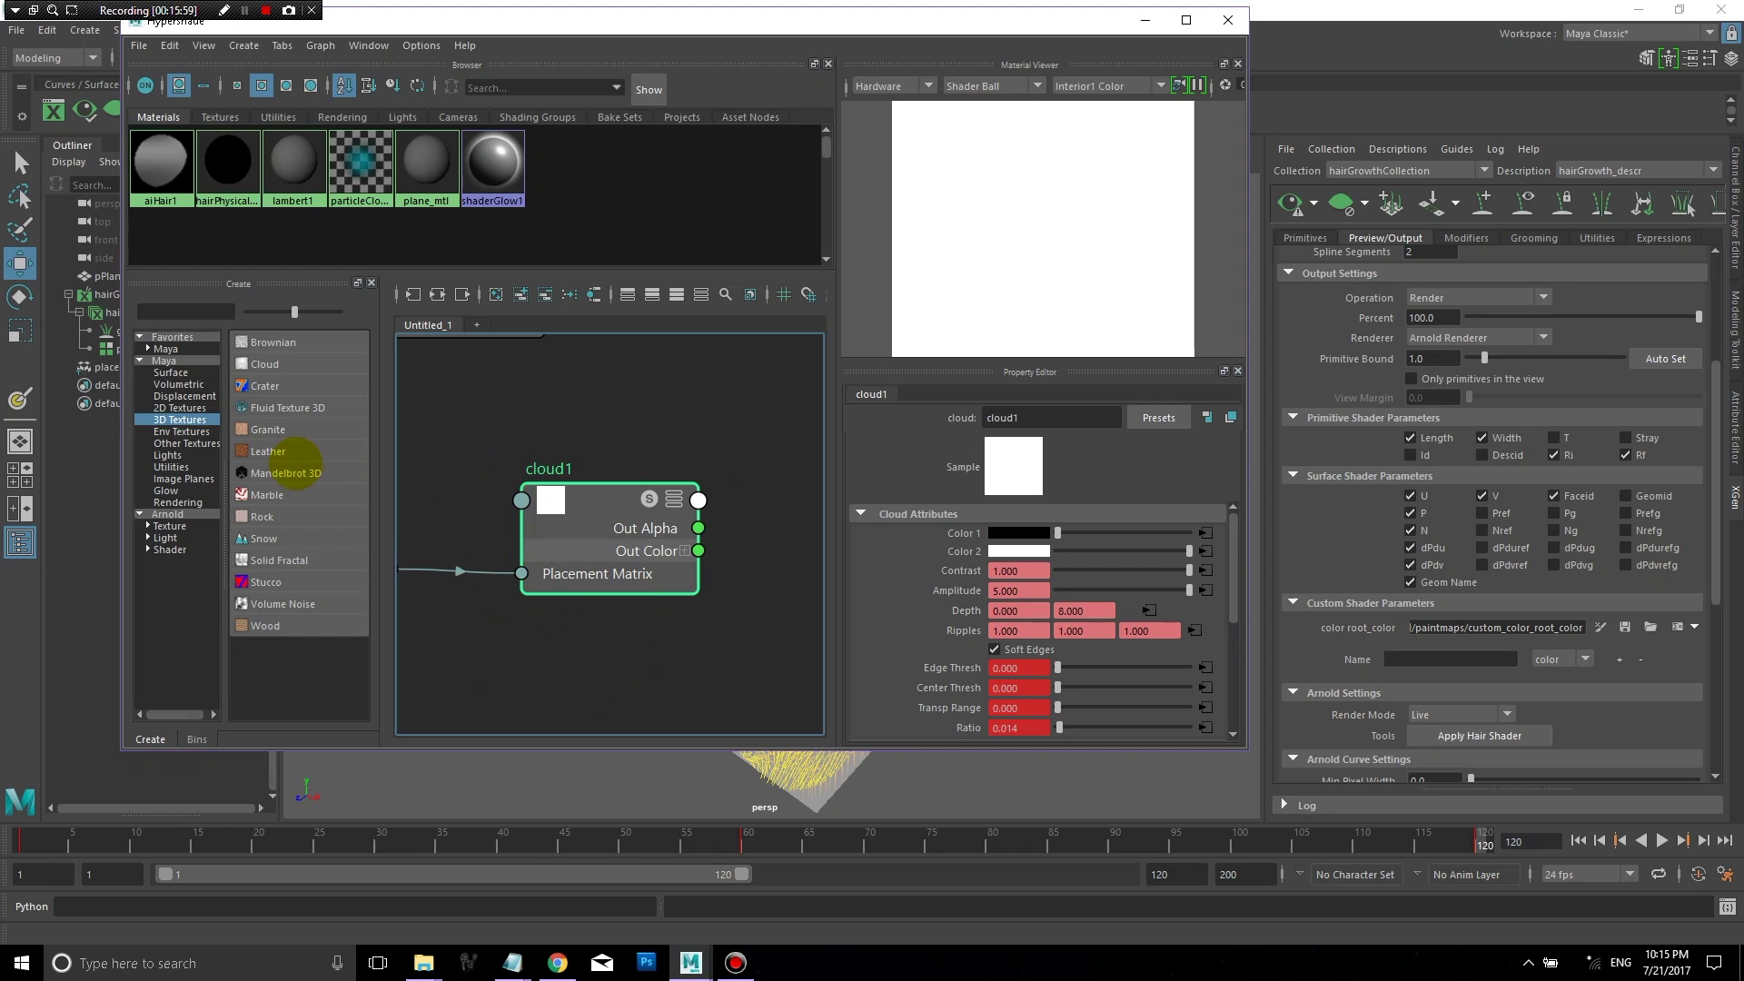
Step: Create a Mandelbrot 3D texture and place it with its 3D placement node below the cloud texture in the graph
left_click(287, 473)
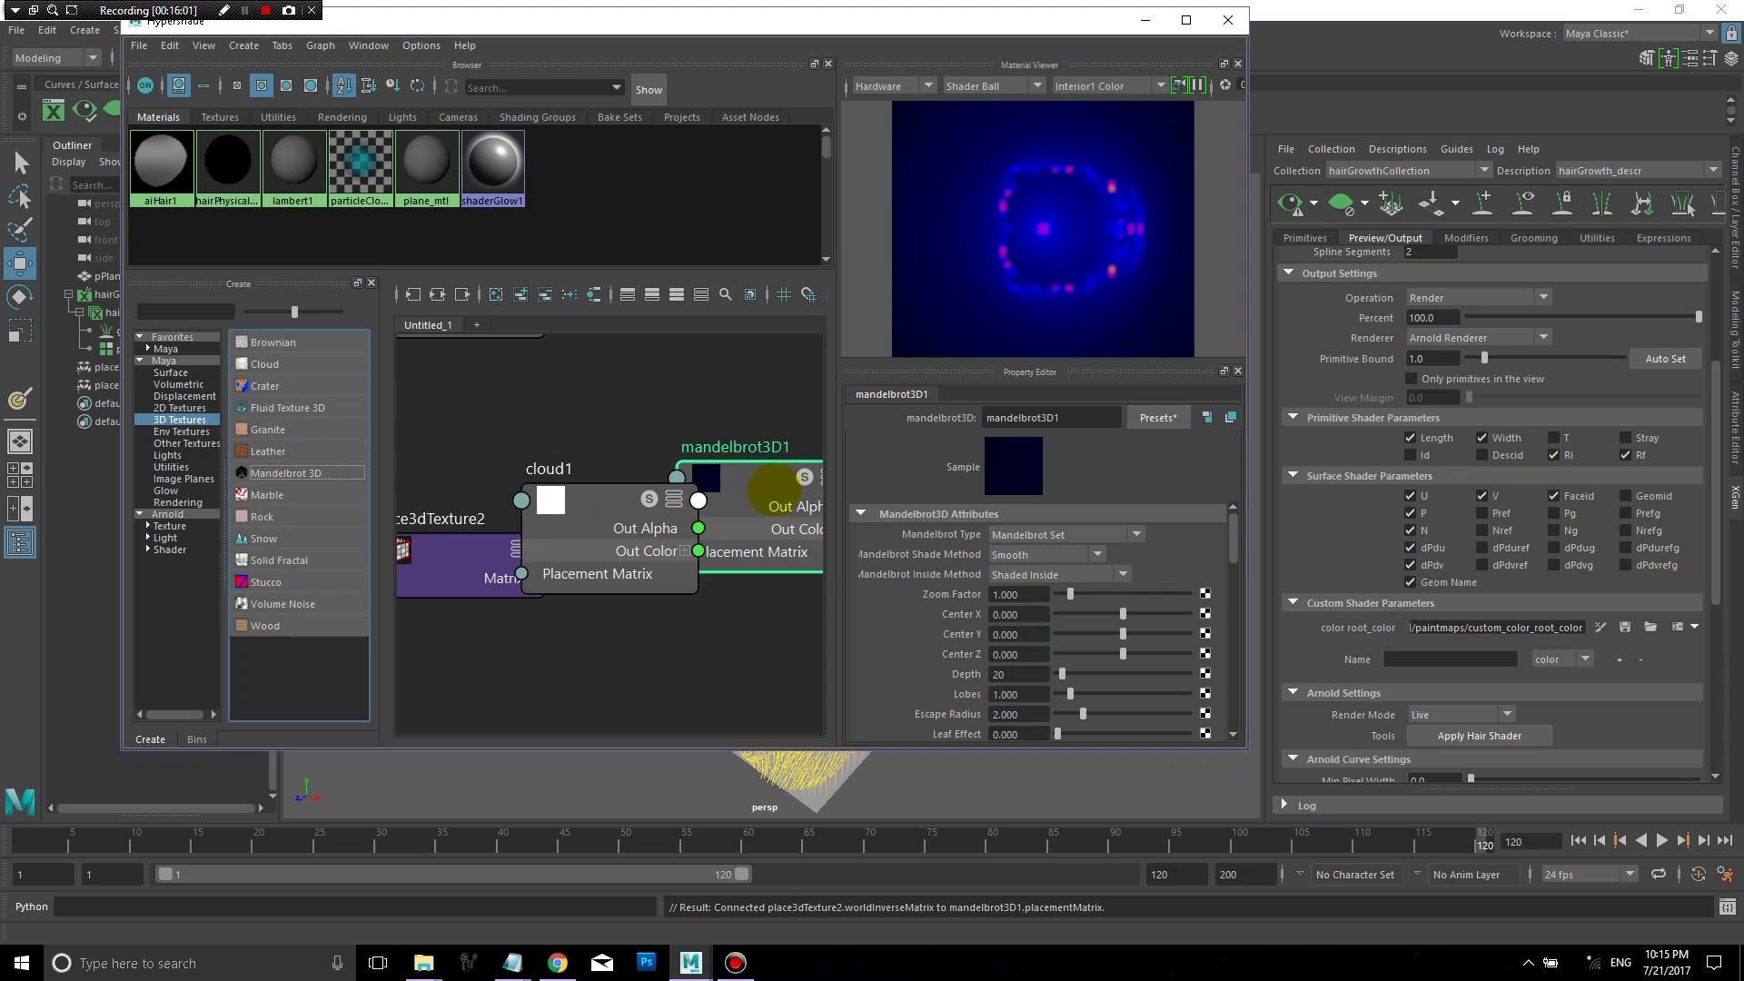
left_click_drag(771, 492, 743, 687)
left_click_drag(474, 568, 483, 712)
left_click(758, 687)
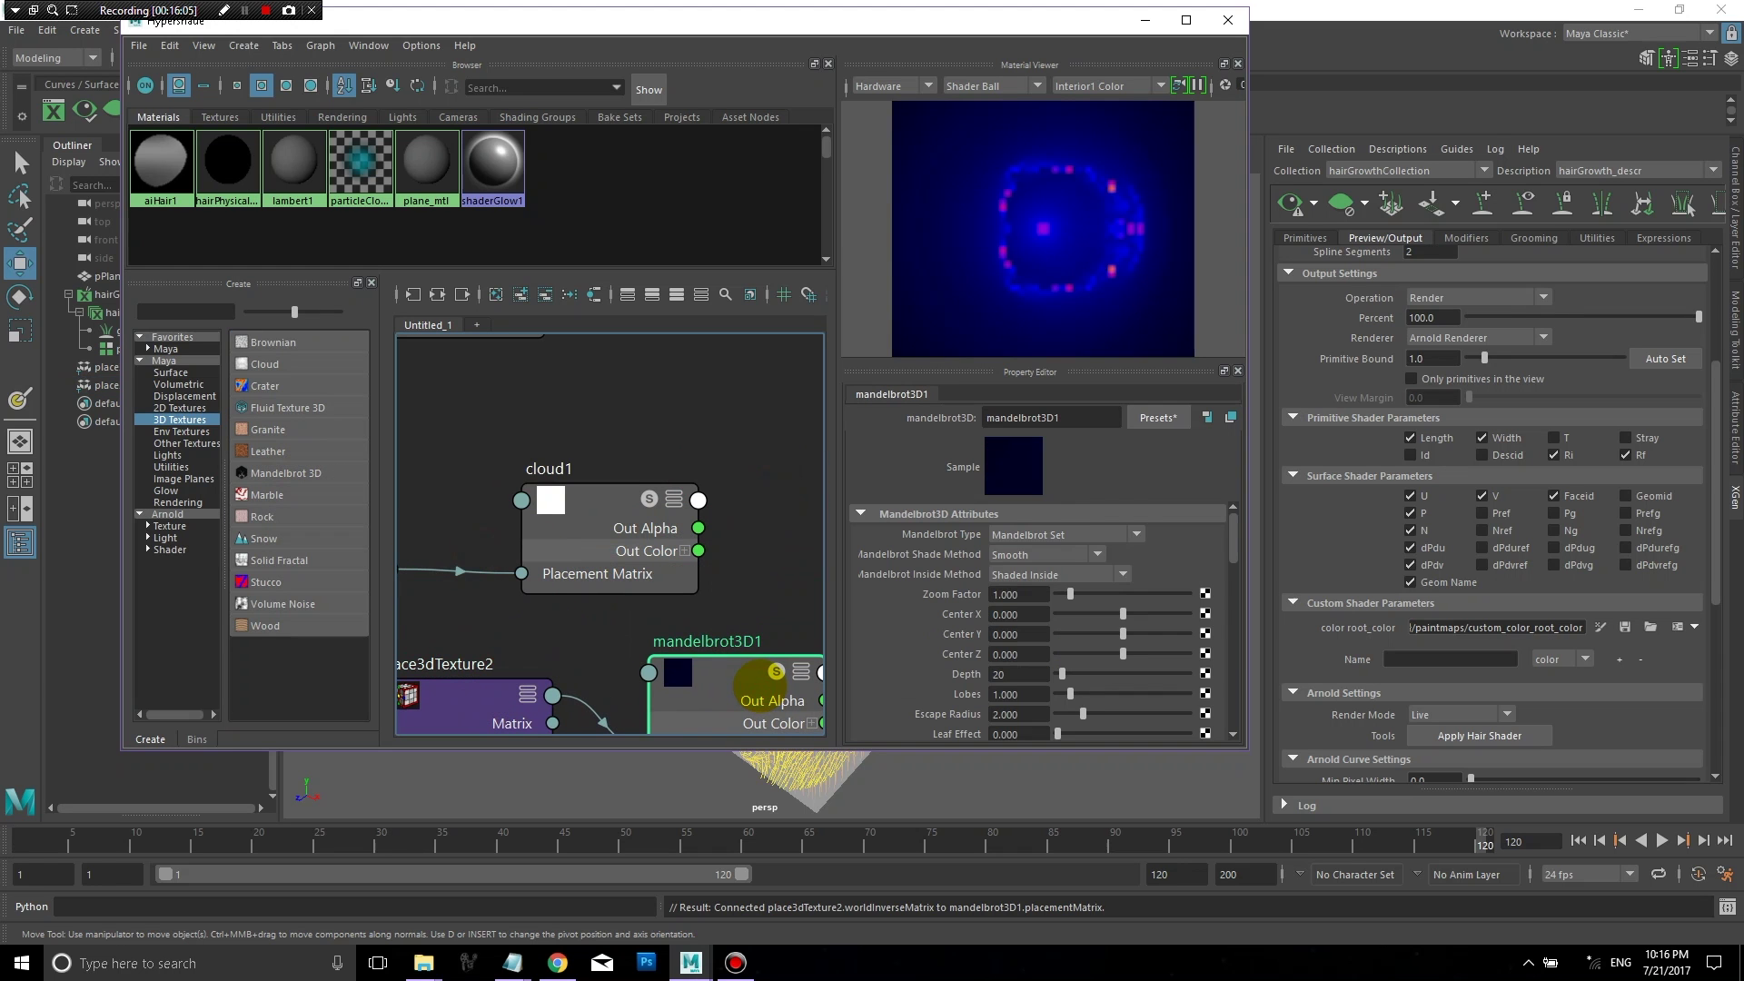
Step: Rename the Mandelbrot texture hairGrowthColor and the cloud texture hairGrowthLength
double_click(1063, 418)
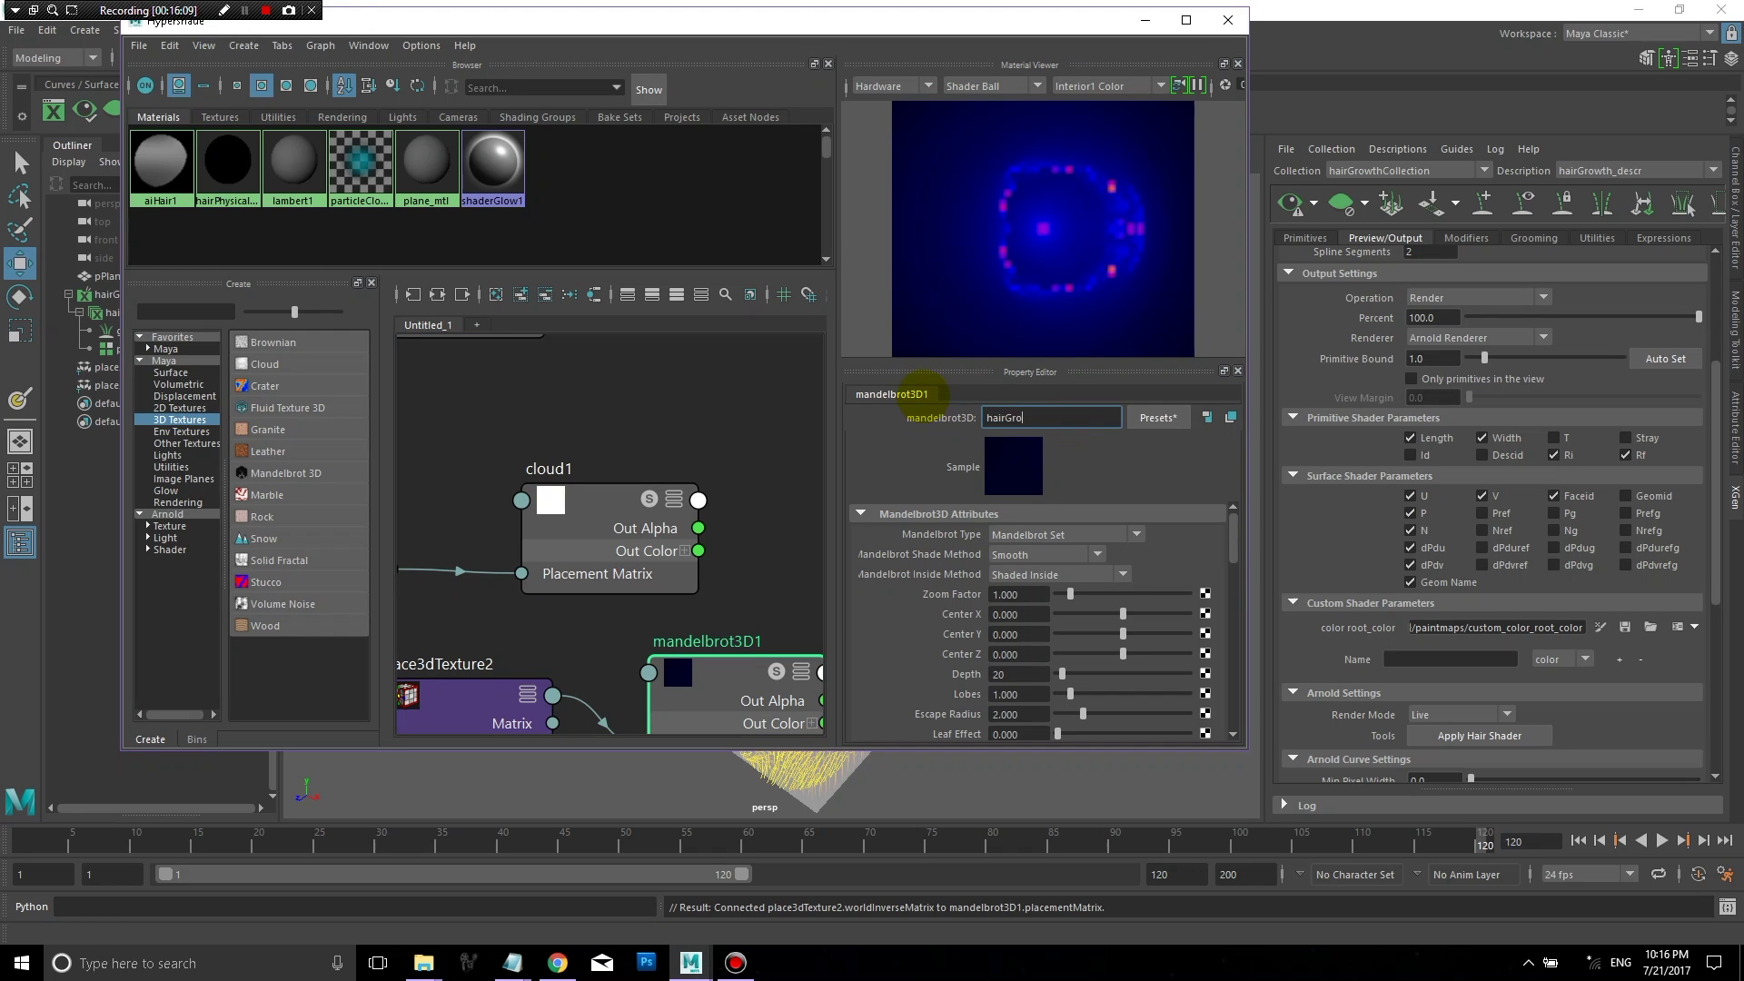
type("hairGrowthColor")
key("Return")
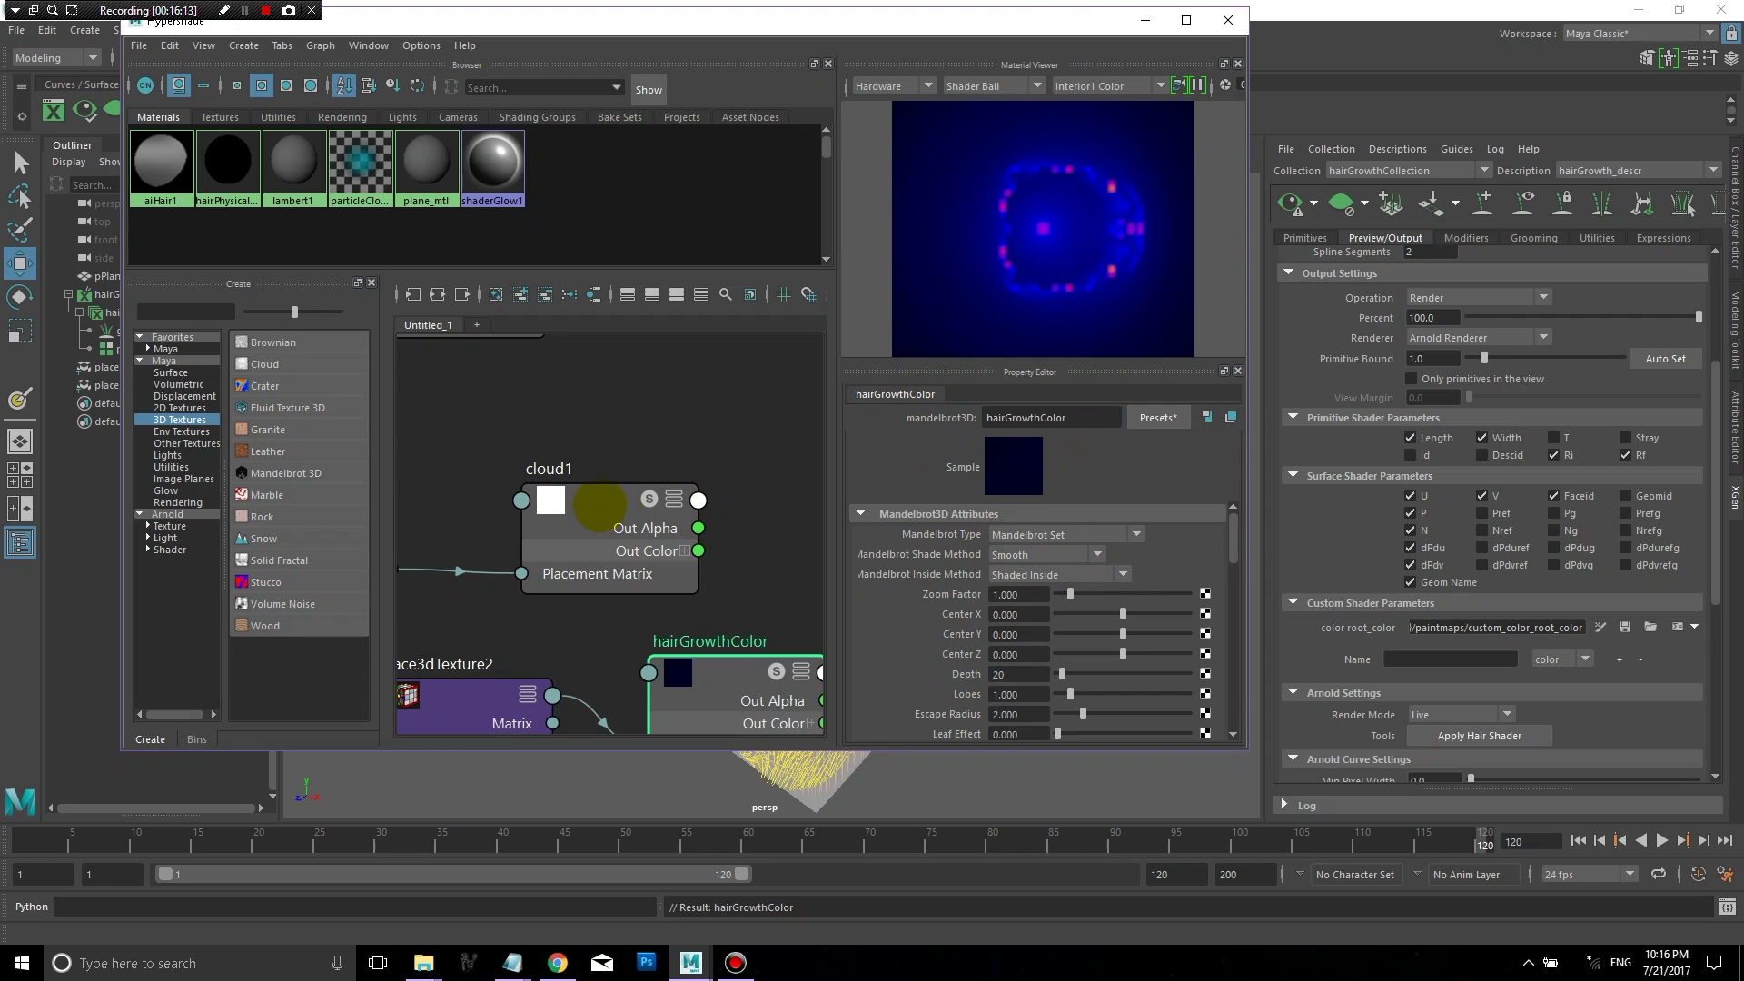
left_click(555, 472)
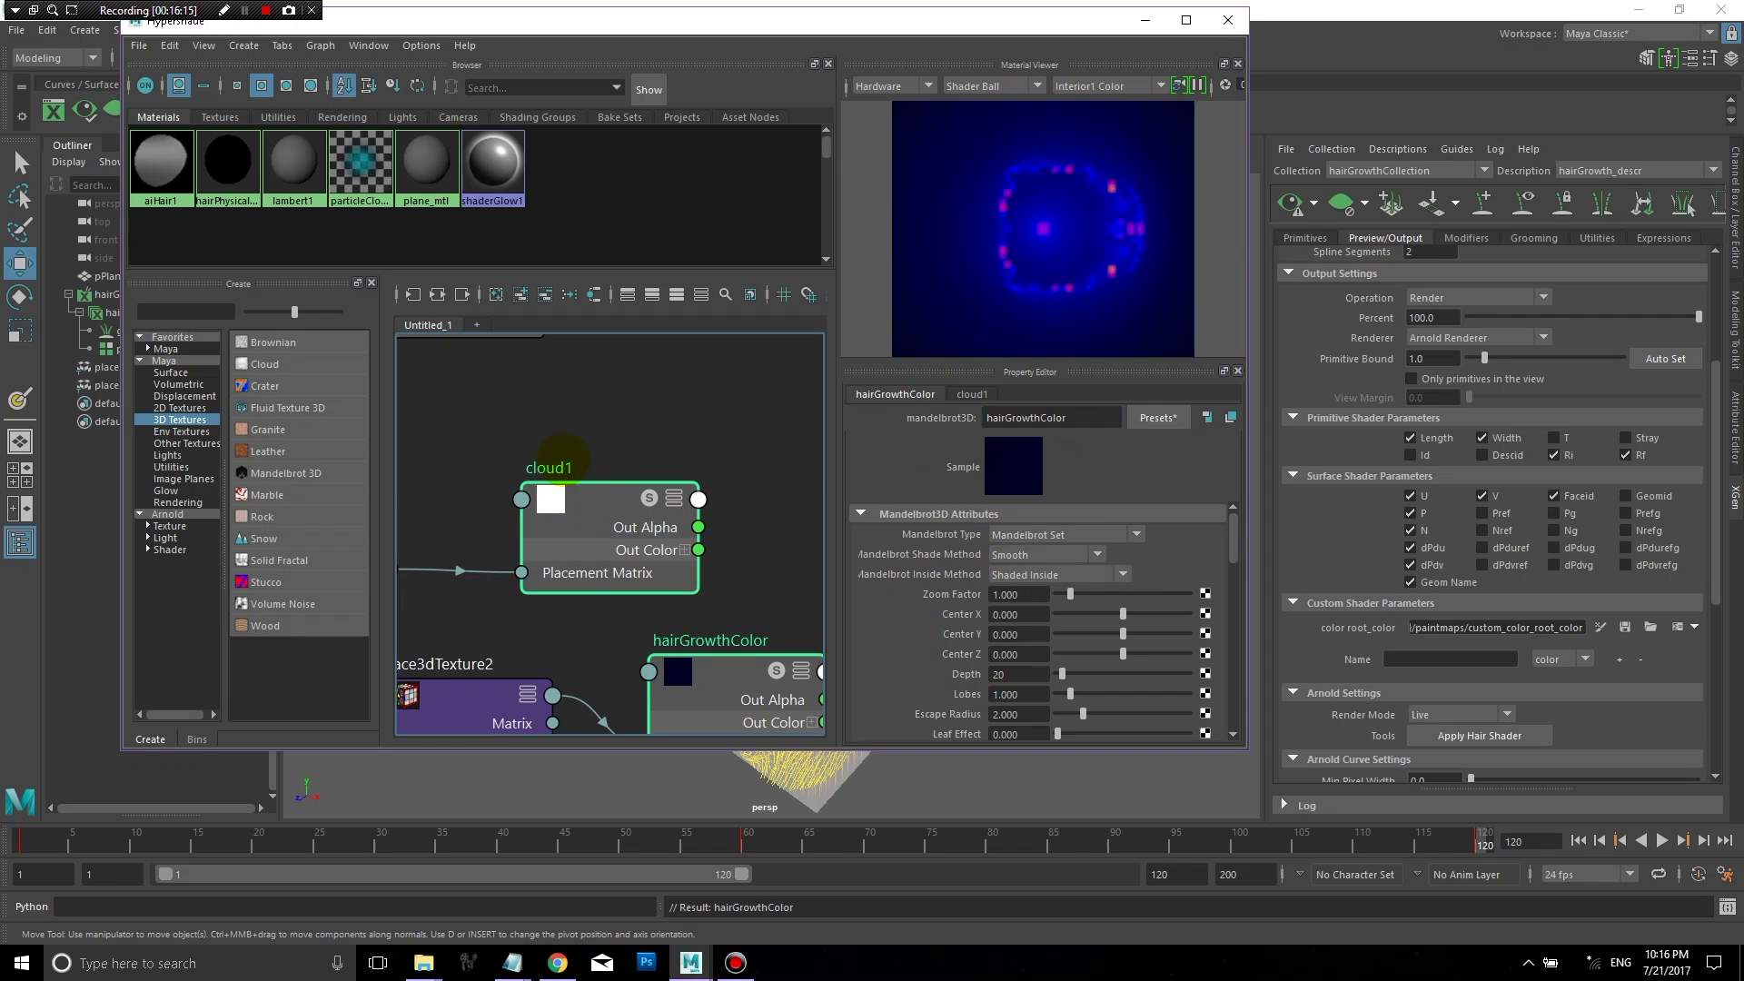
double_click(550, 467)
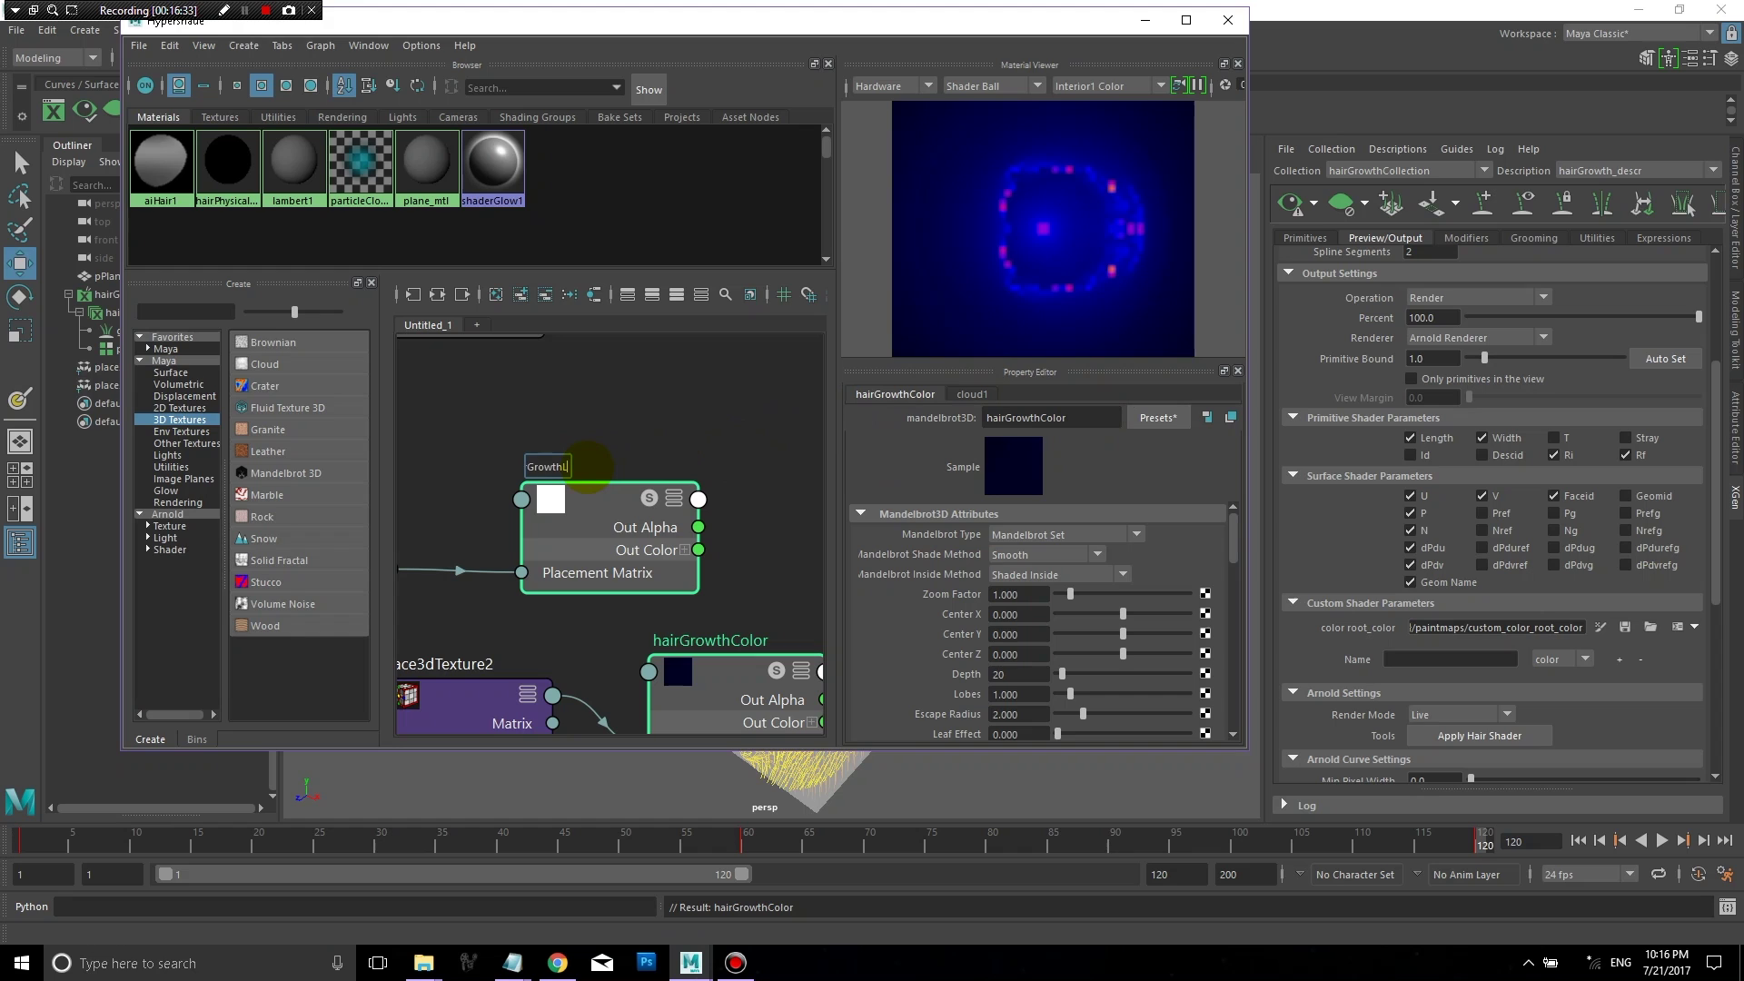
type("h")
key("Return")
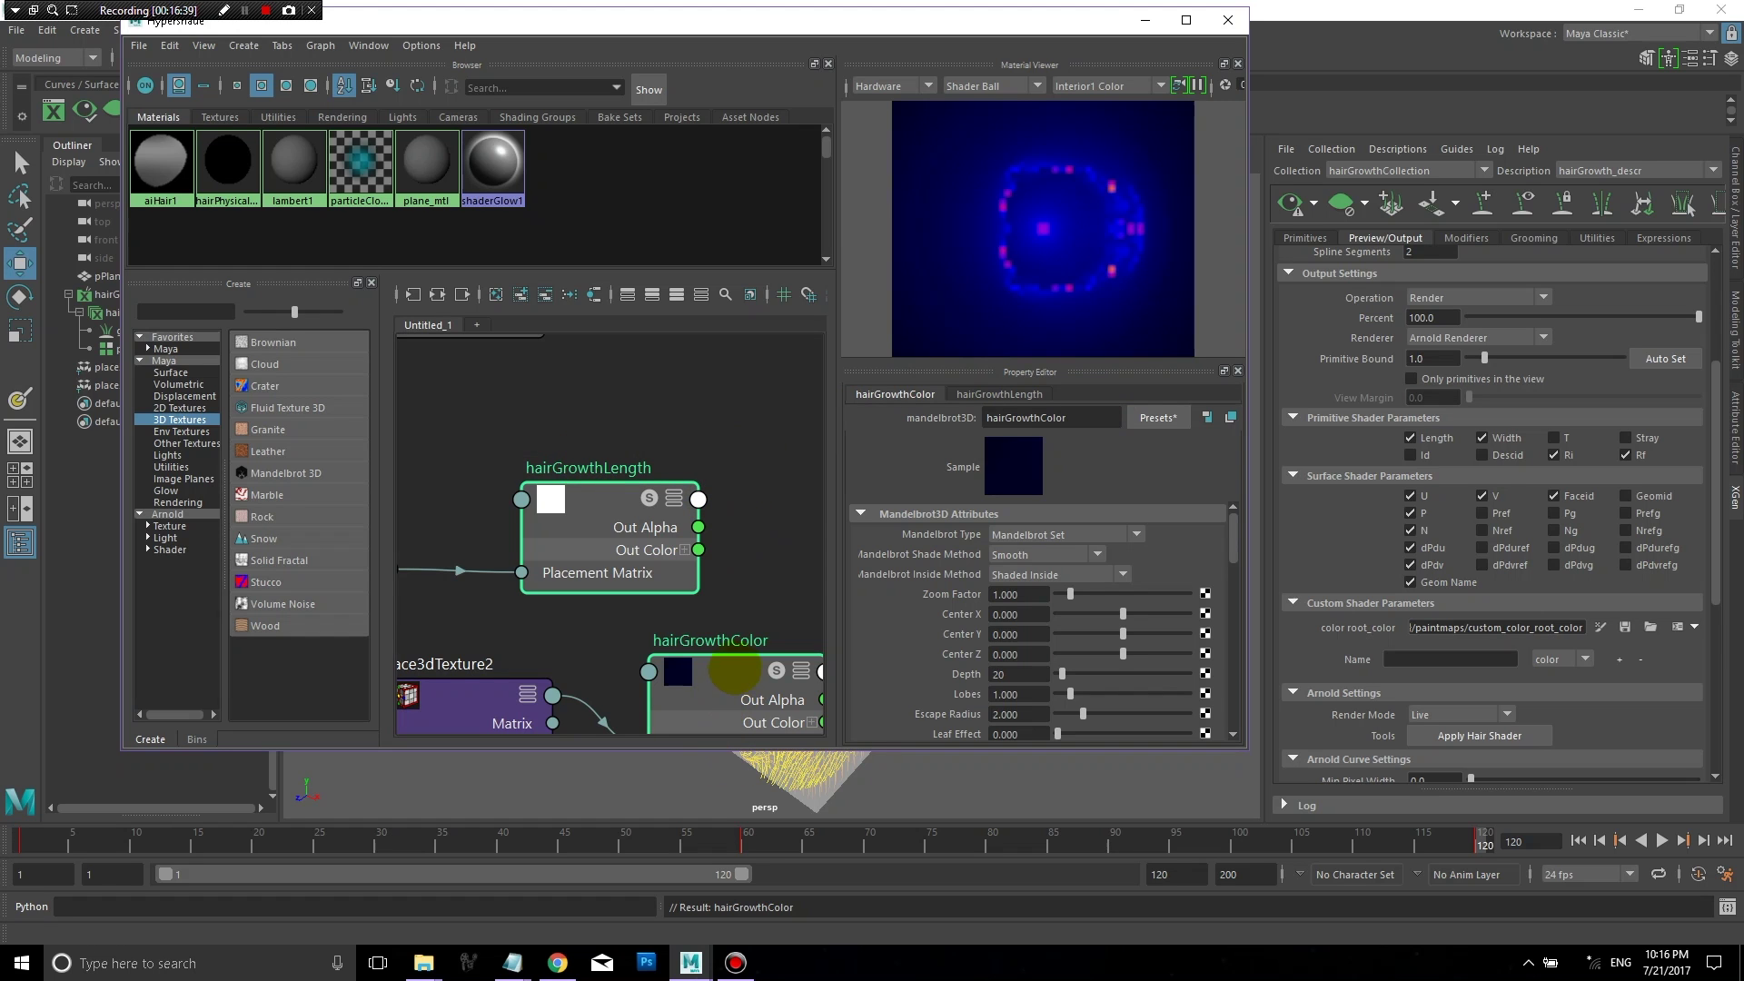
Step: Shift both texture nodes slightly within the graph and select only hairGrowthColor
left_click_drag(744, 679, 722, 660)
left_click(759, 587)
left_click(728, 666)
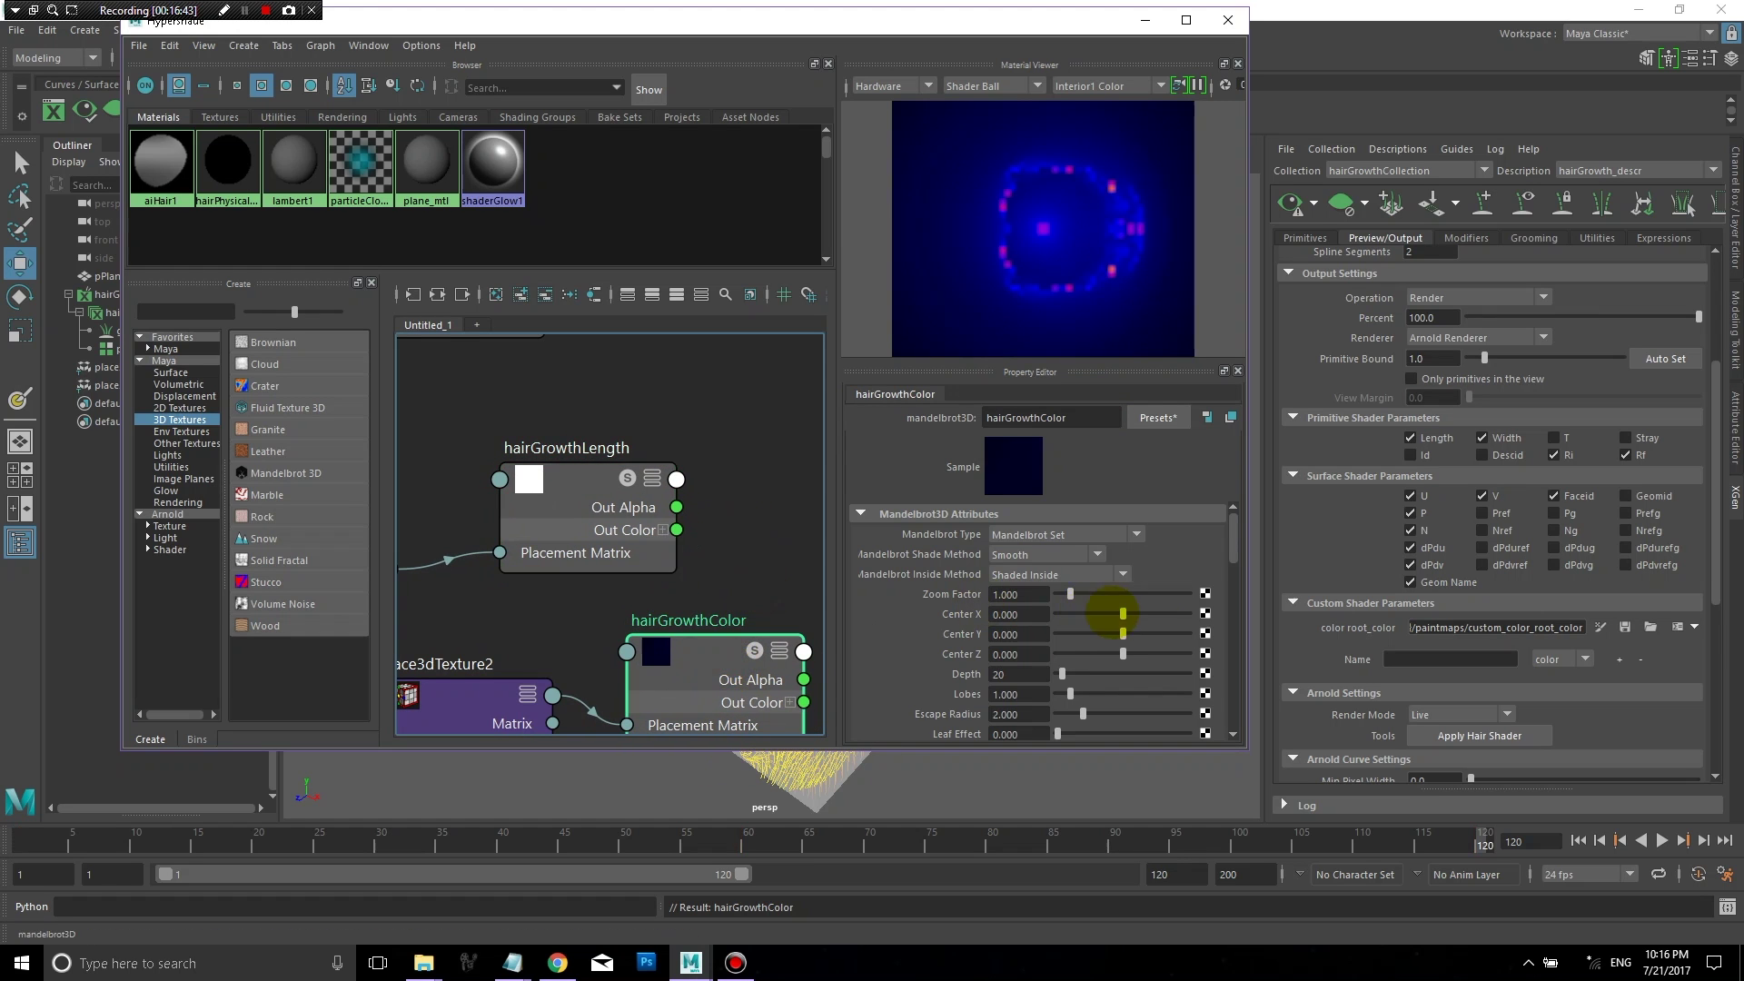
Step: Return to frame 1 and key hairGrowthColor's Zoom Factor, Center X, Center Y and Center Z
scroll(1230, 545, "down", 1)
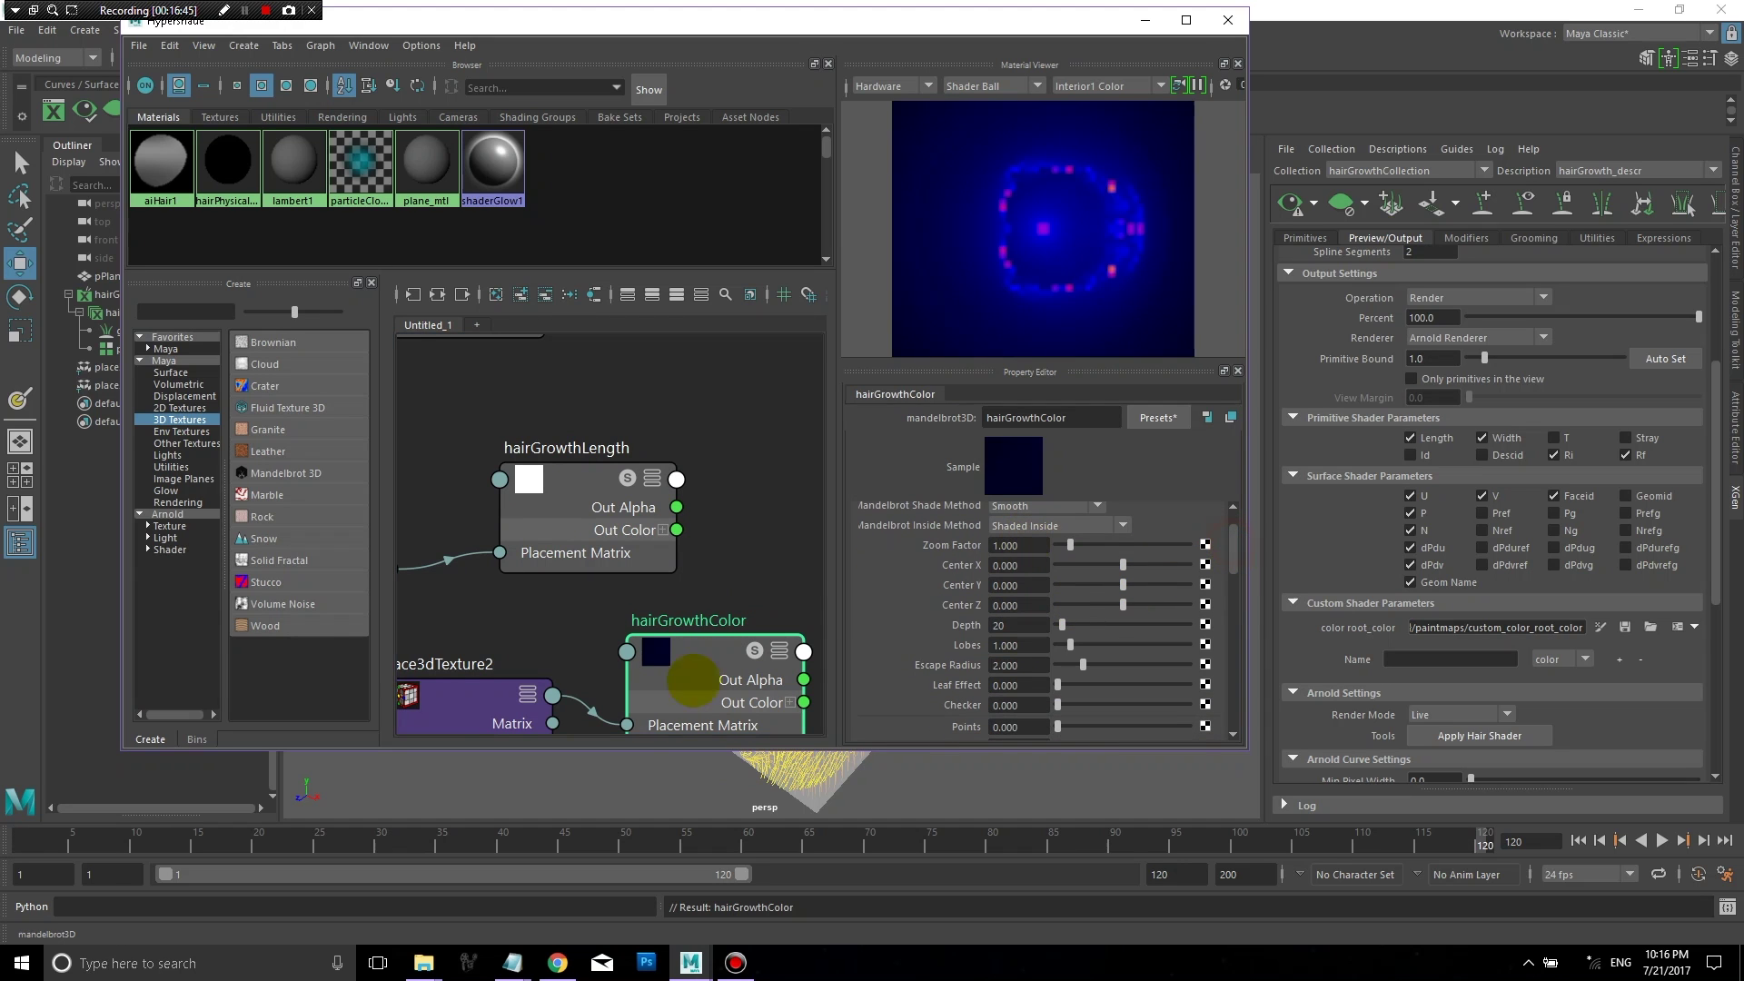
left_click_drag(116, 836, 22, 840)
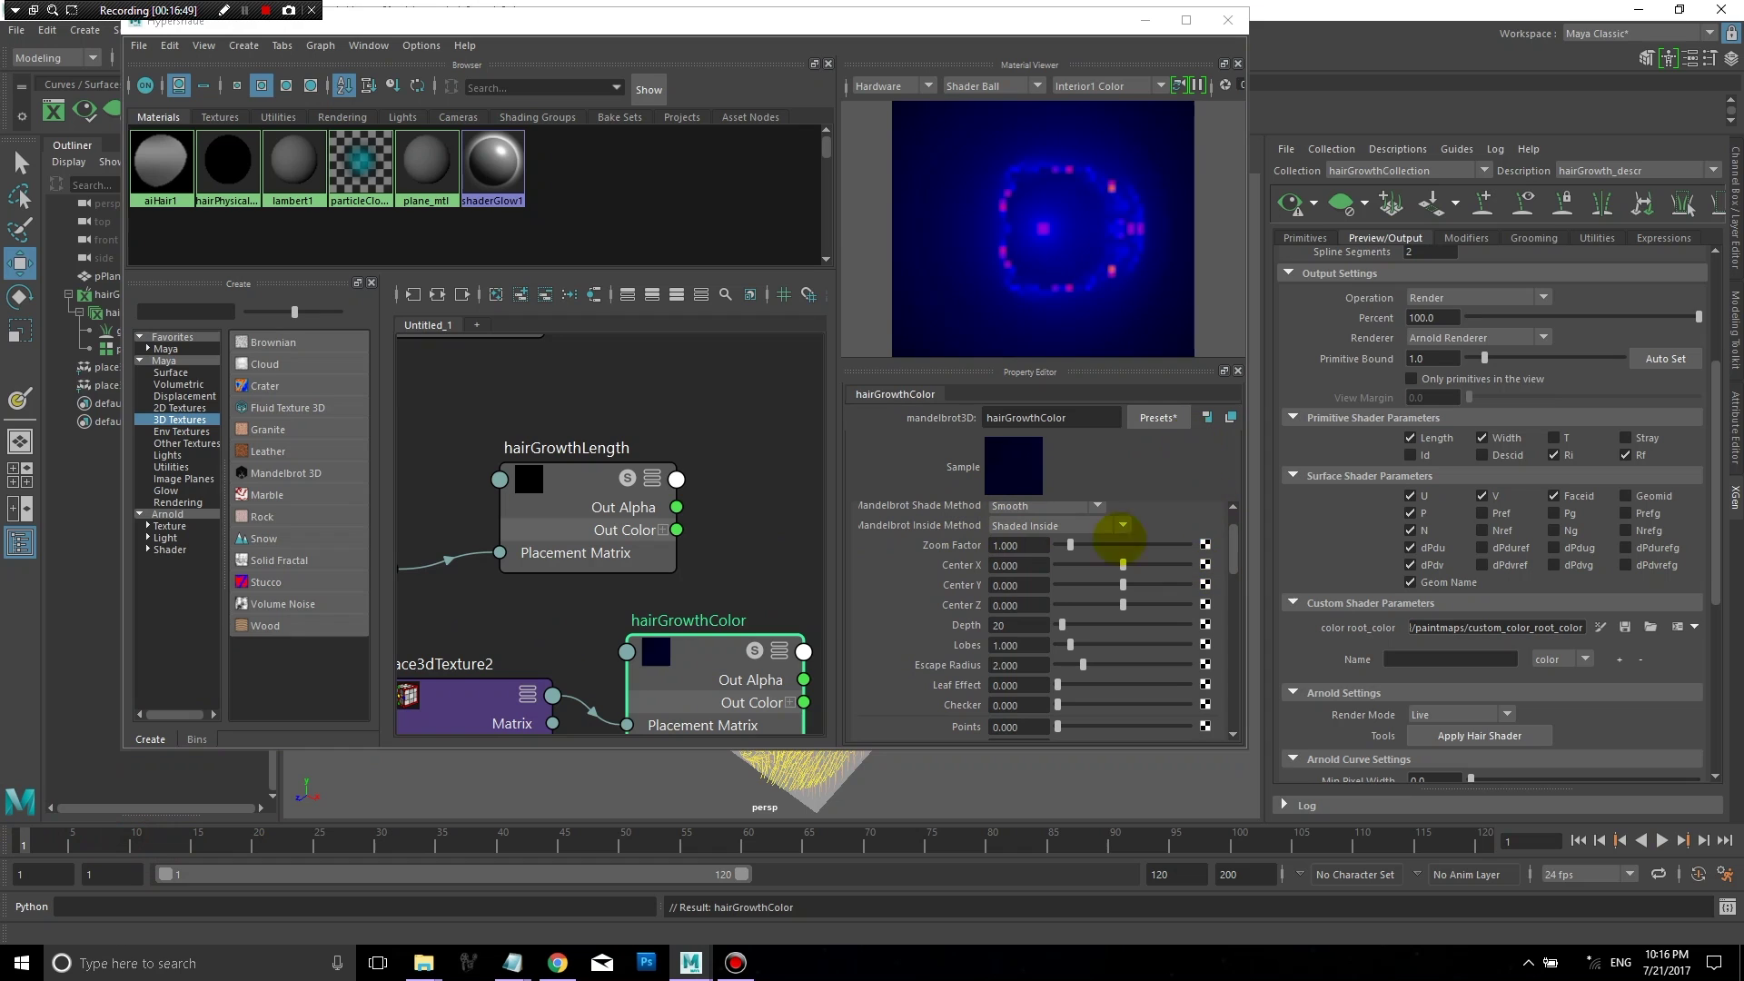
left_click(967, 545)
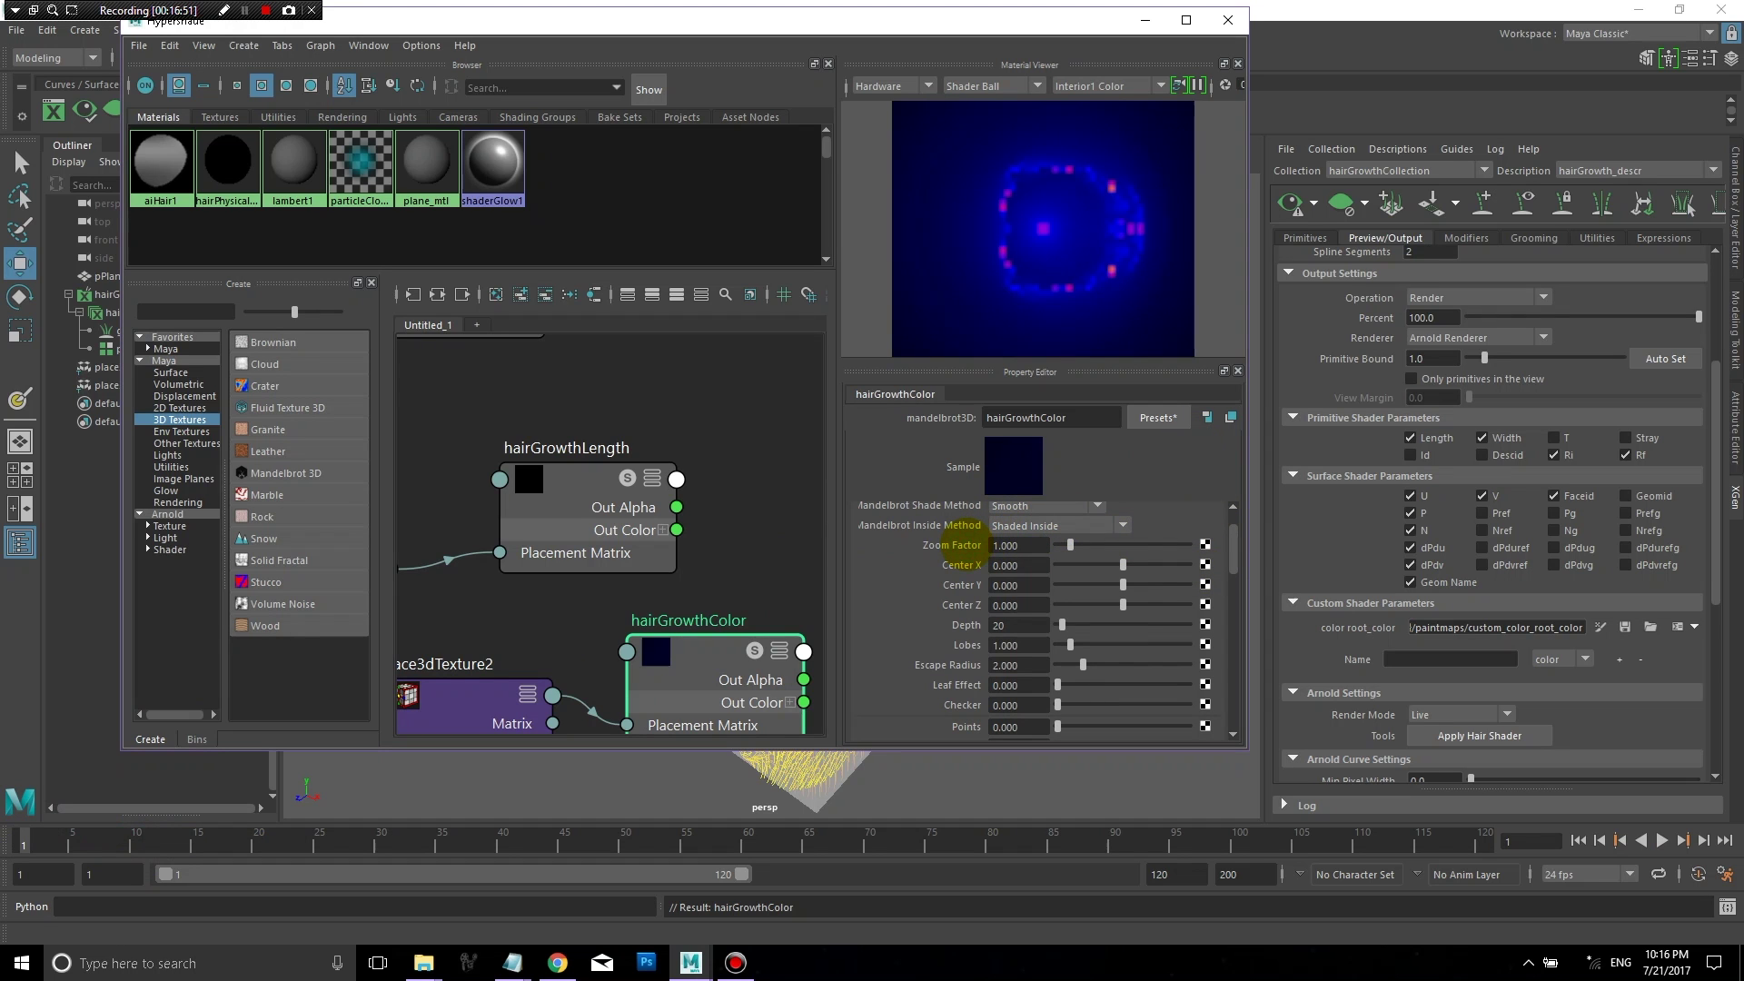
right_click(964, 545)
left_click(1004, 573)
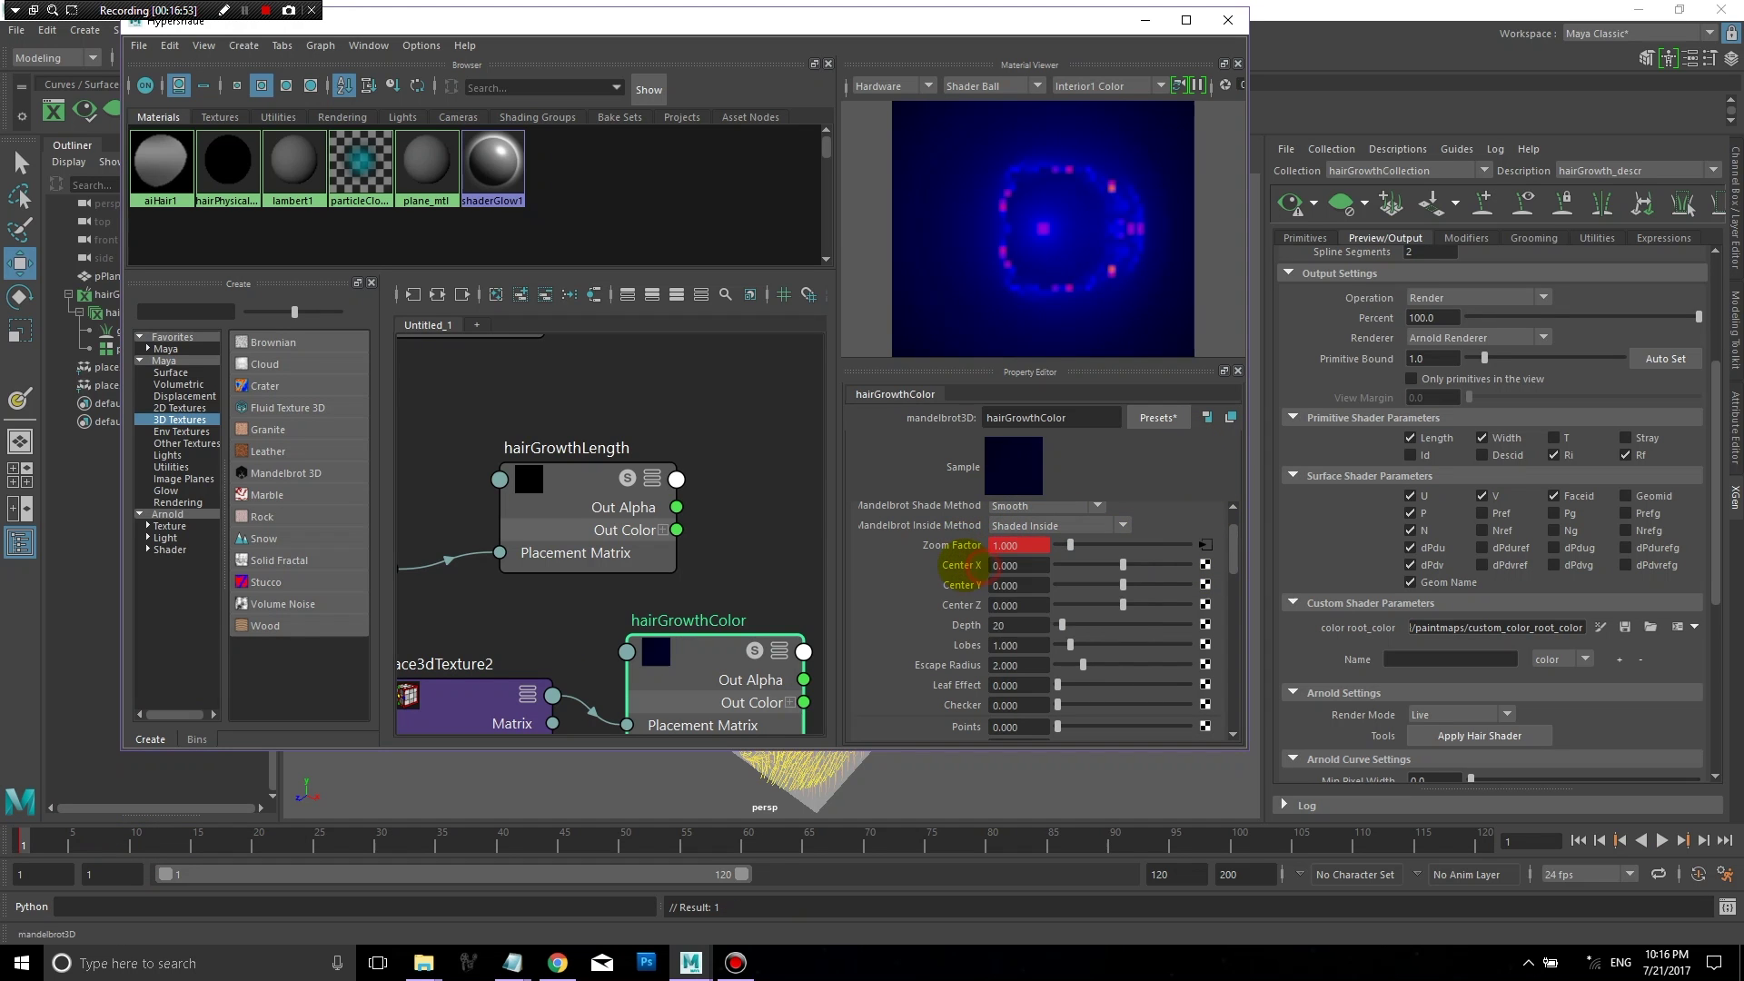
right_click(961, 565)
left_click(990, 592)
right_click(961, 585)
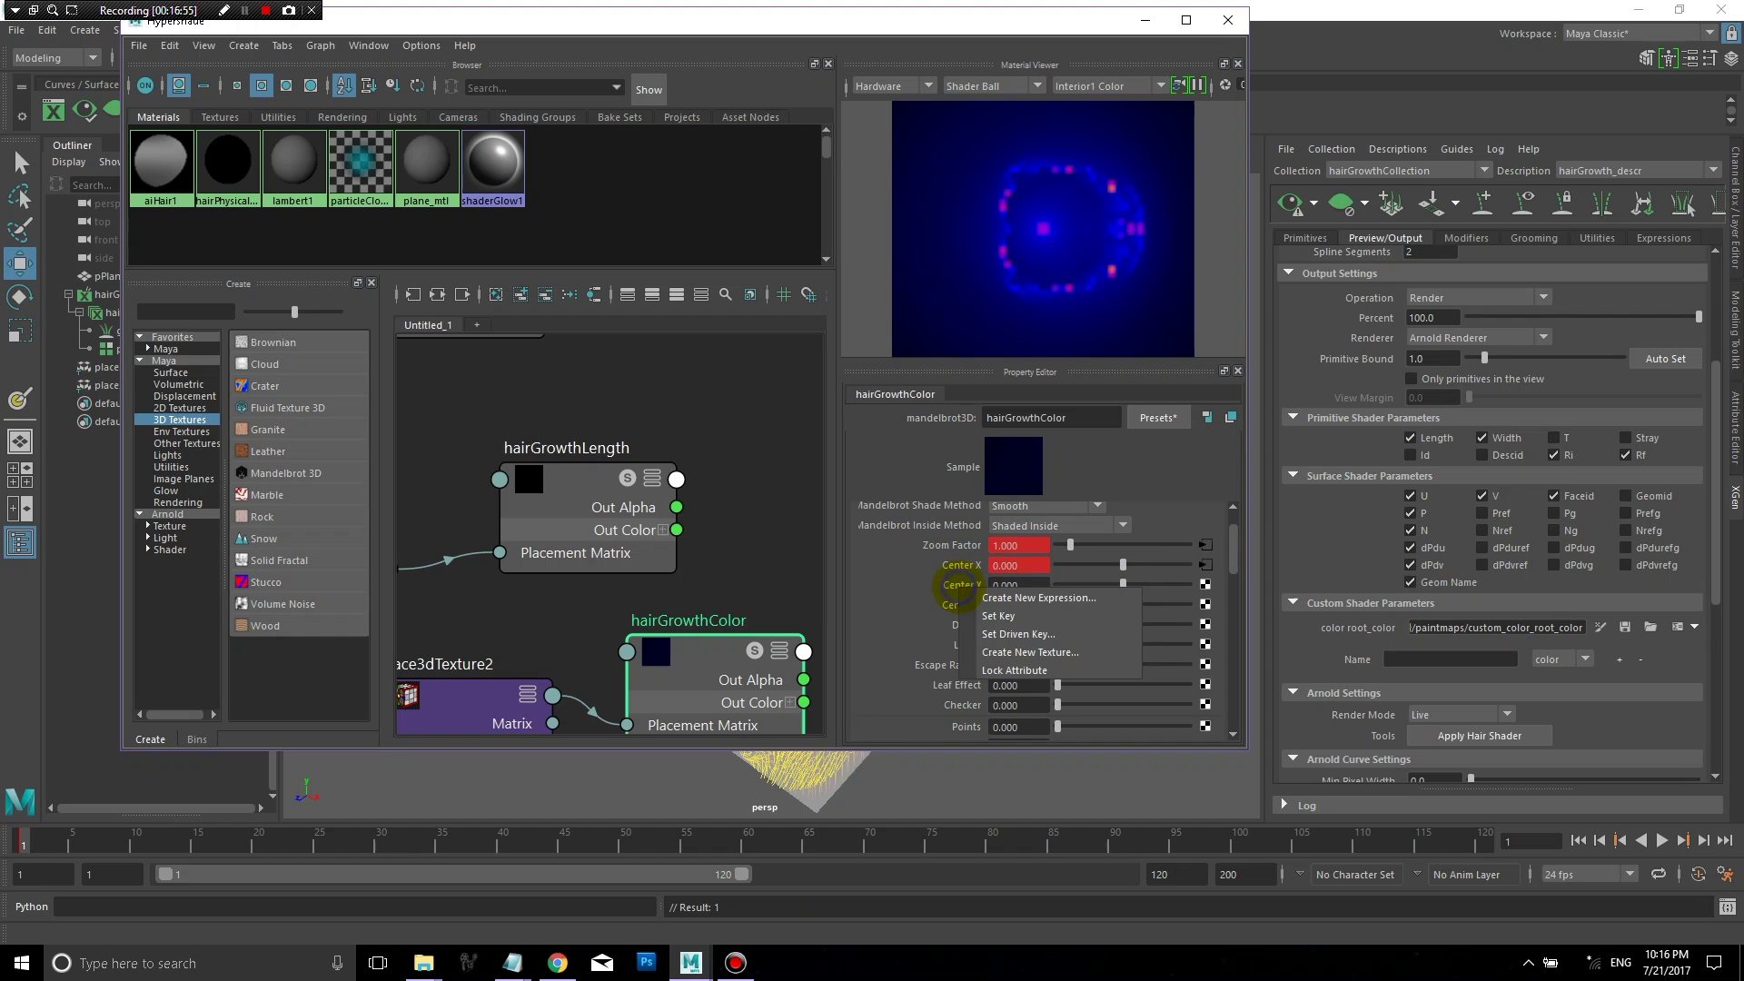
left_click(988, 604)
right_click(961, 605)
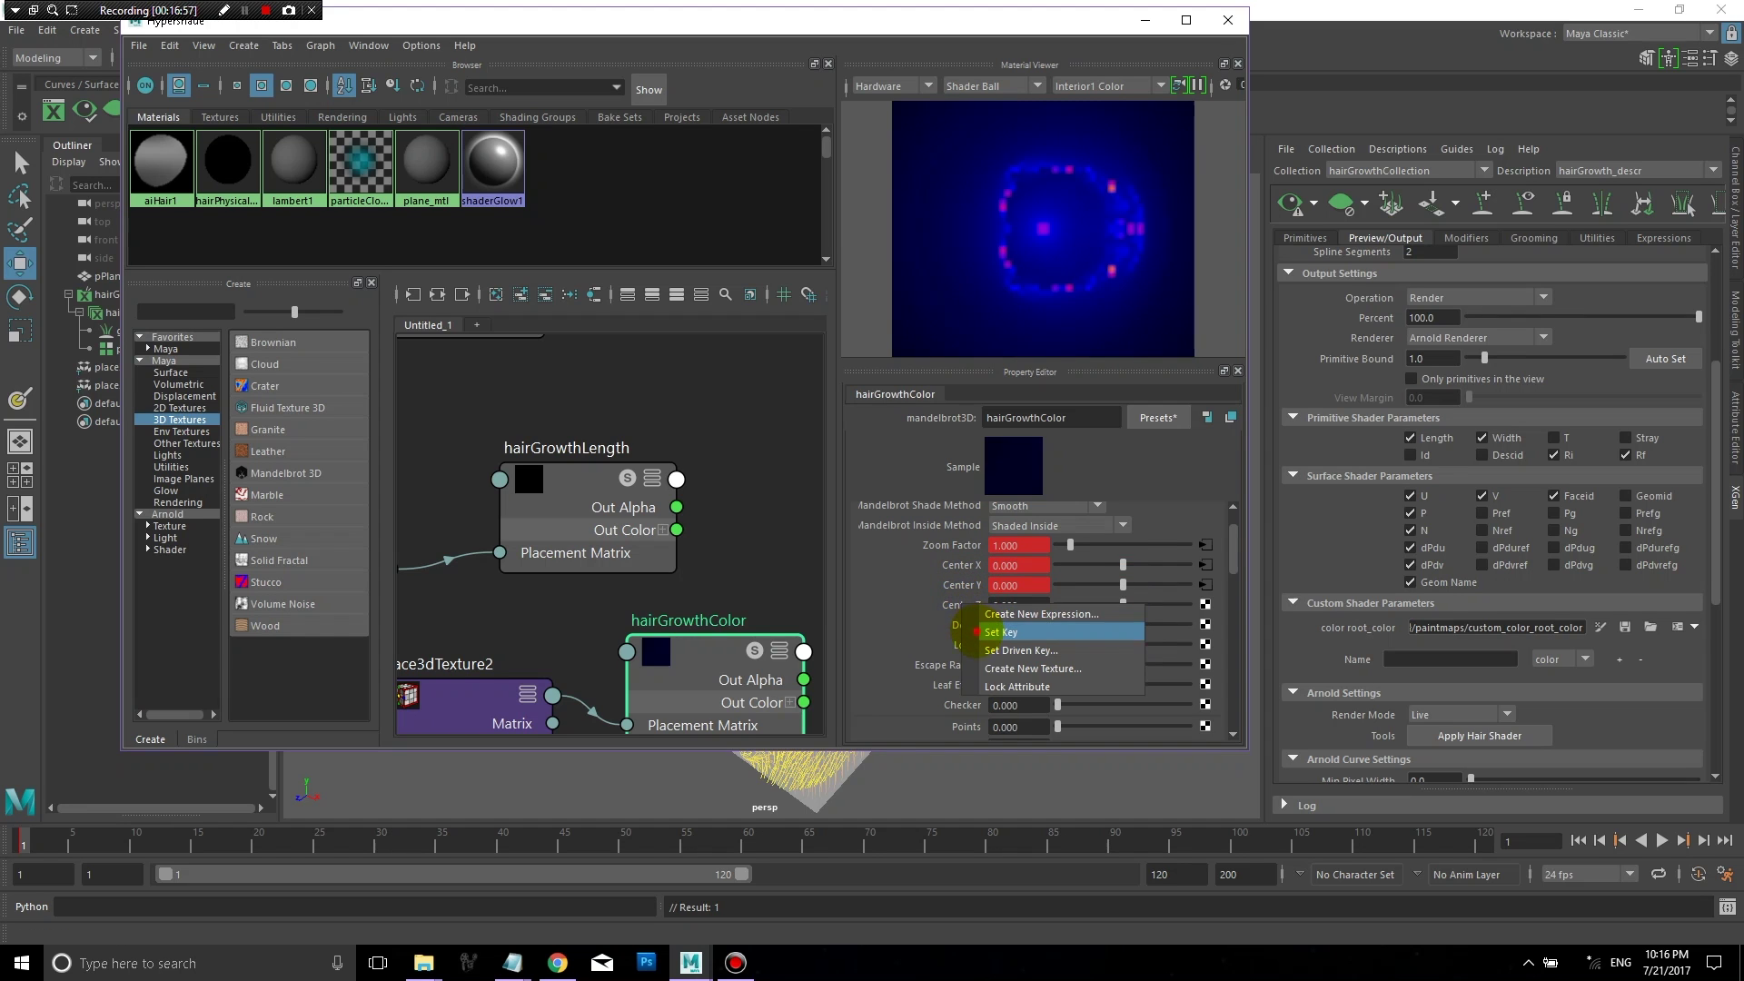
left_click(994, 633)
Step: Key hairGrowthColor's Depth, Lobes, Escape Radius, Leaf Effect and Checker at frame 1
right_click(962, 625)
left_click(994, 653)
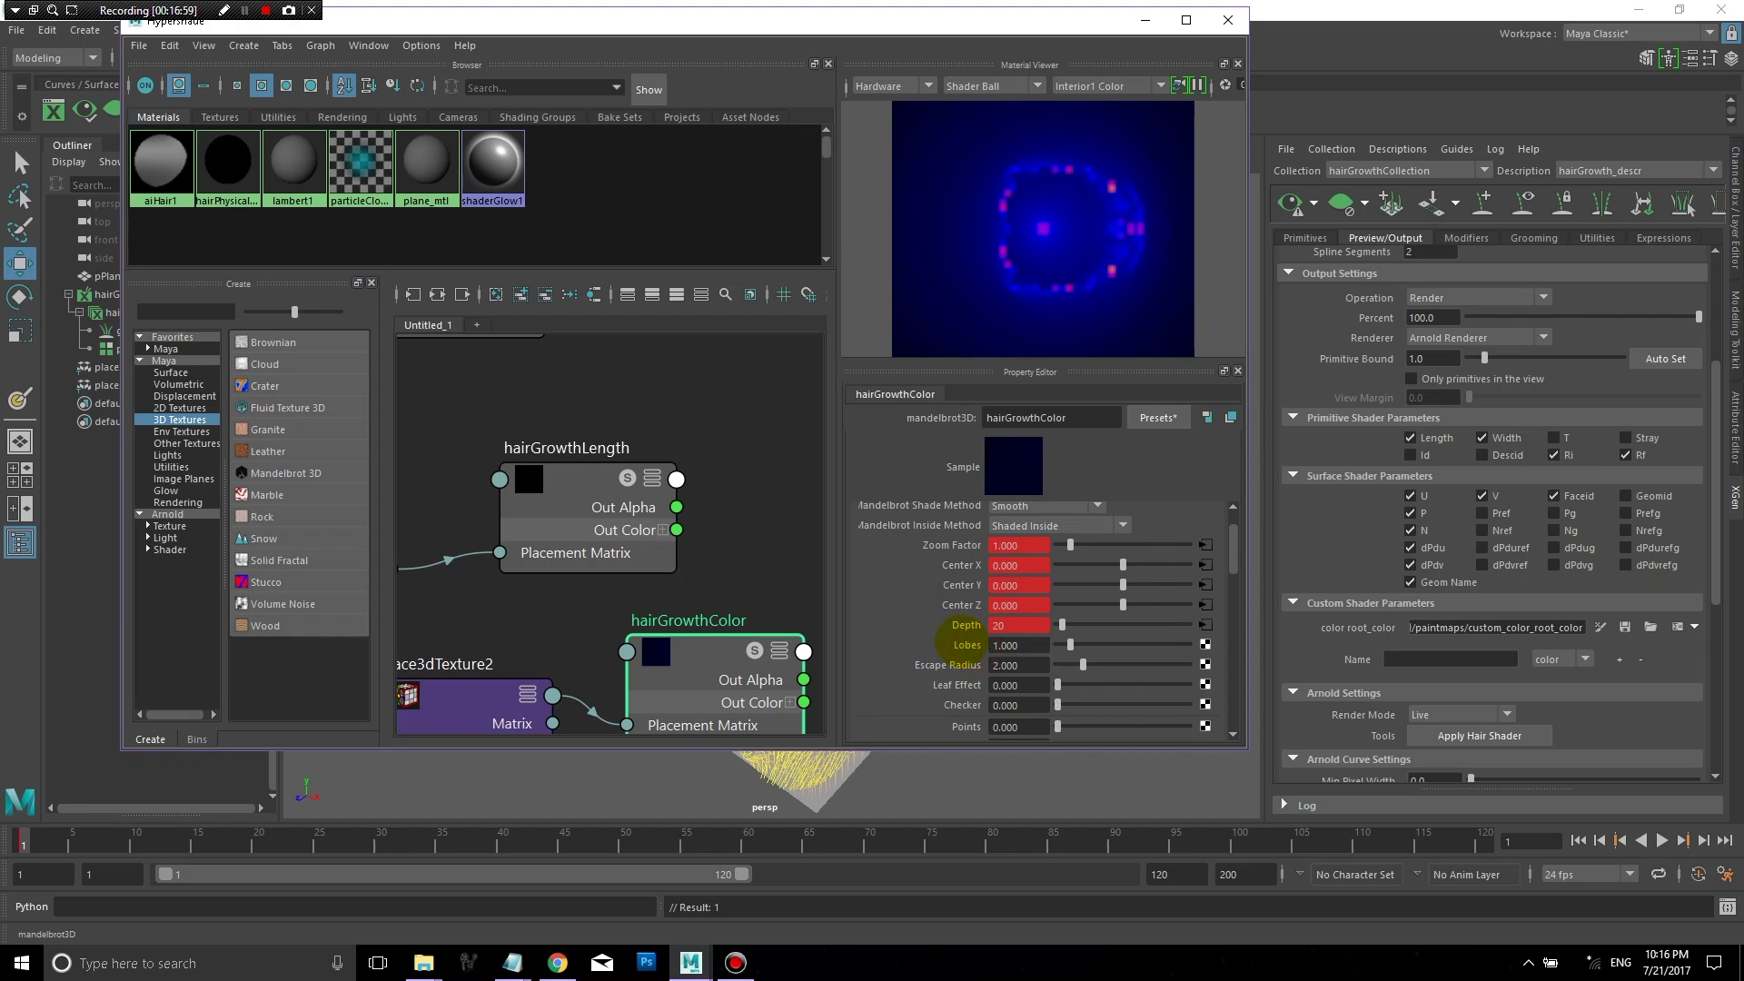
right_click(961, 644)
left_click(990, 669)
right_click(961, 664)
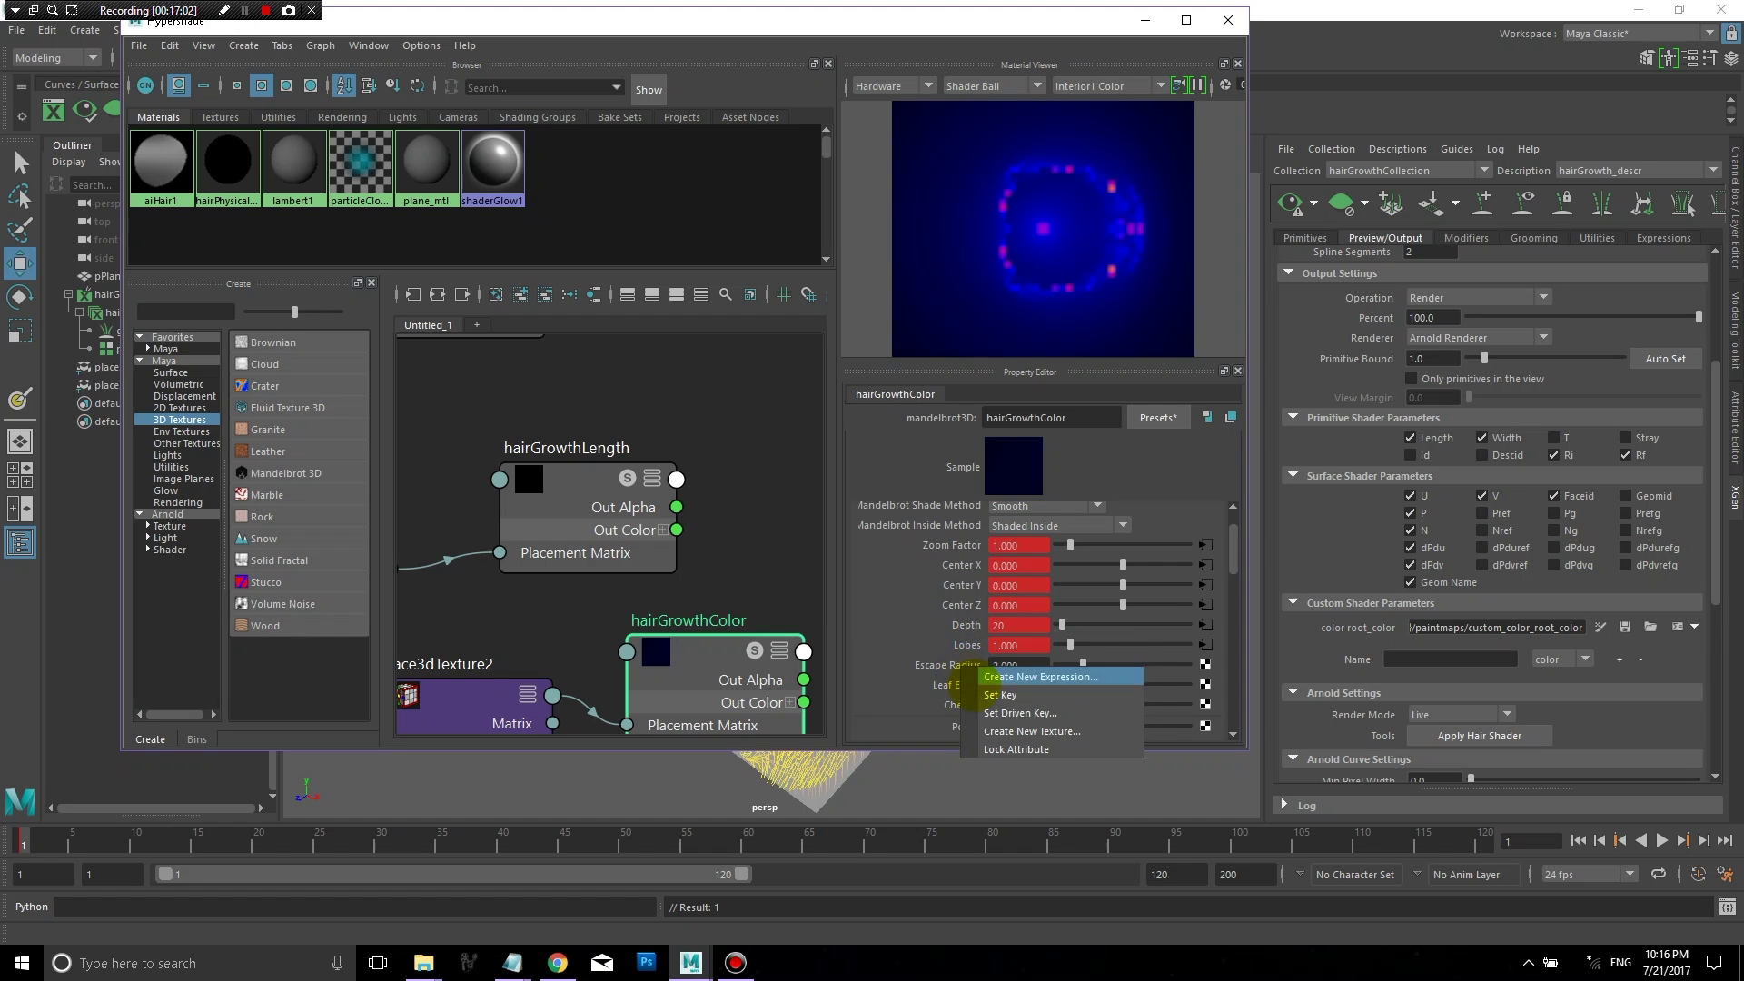
left_click(994, 689)
right_click(958, 684)
left_click(996, 713)
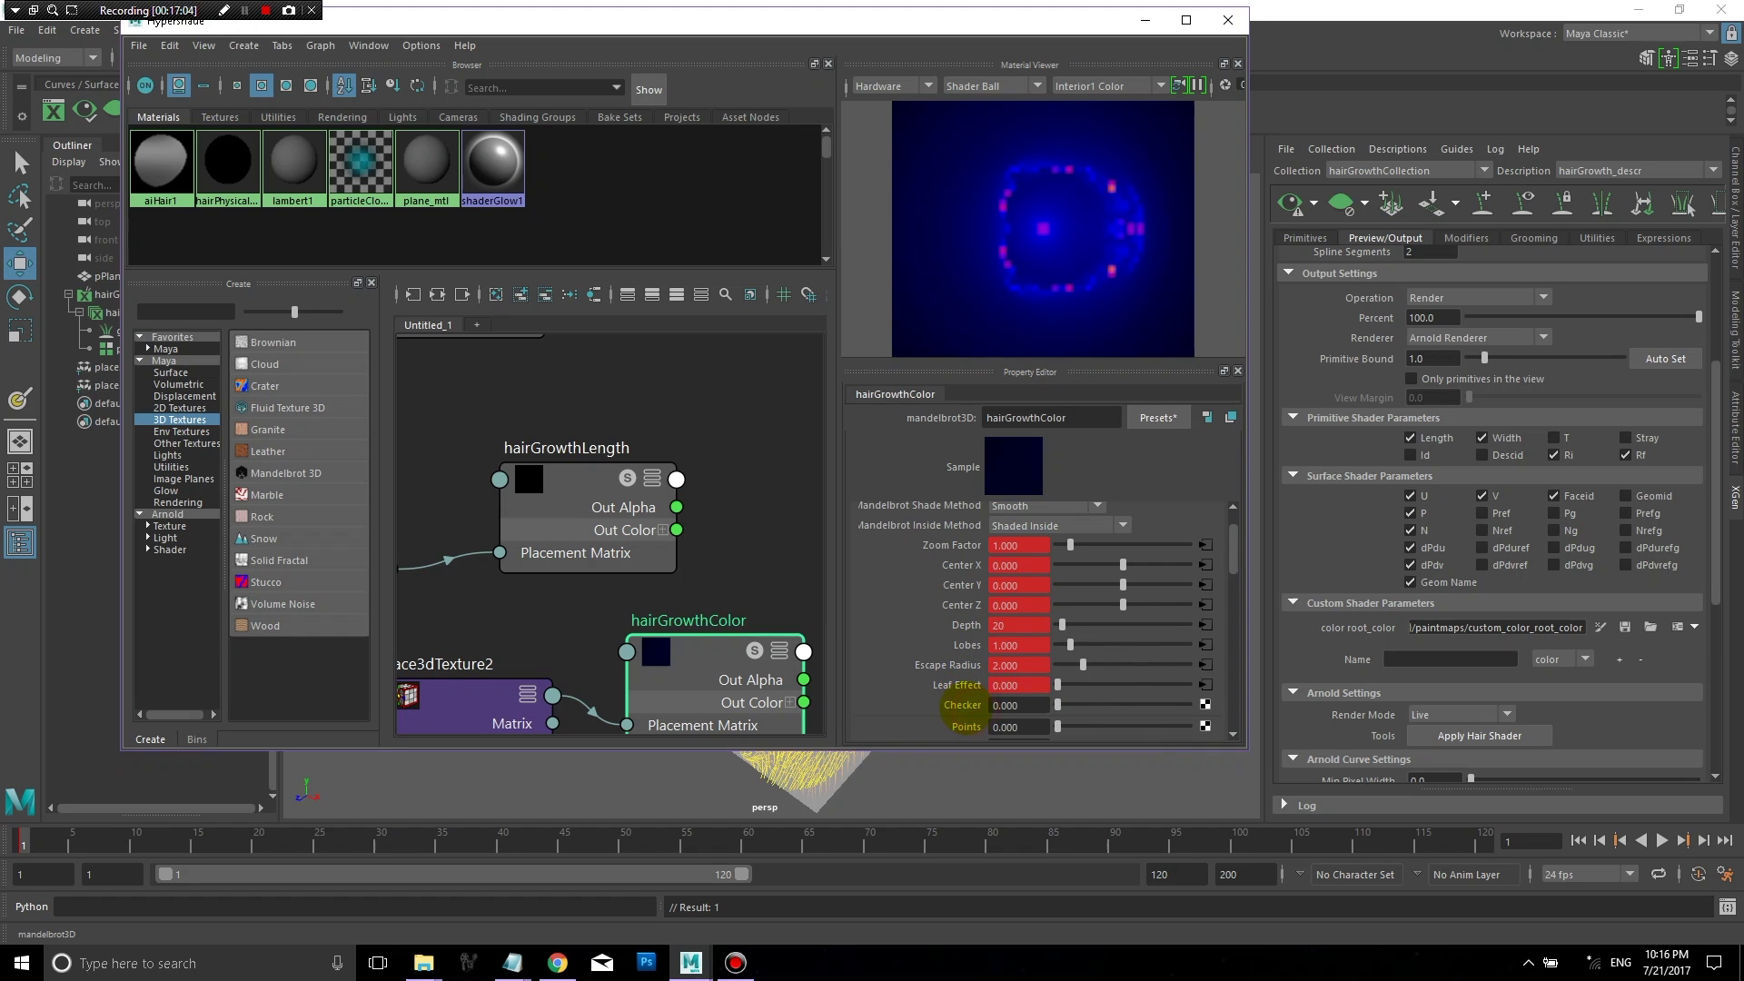
right_click(964, 706)
left_click(978, 734)
Step: Key hairGrowthColor's Points, Circles, Circle Radius and Circle Size Ratio at frame 1
scroll(1235, 569, "down", 5)
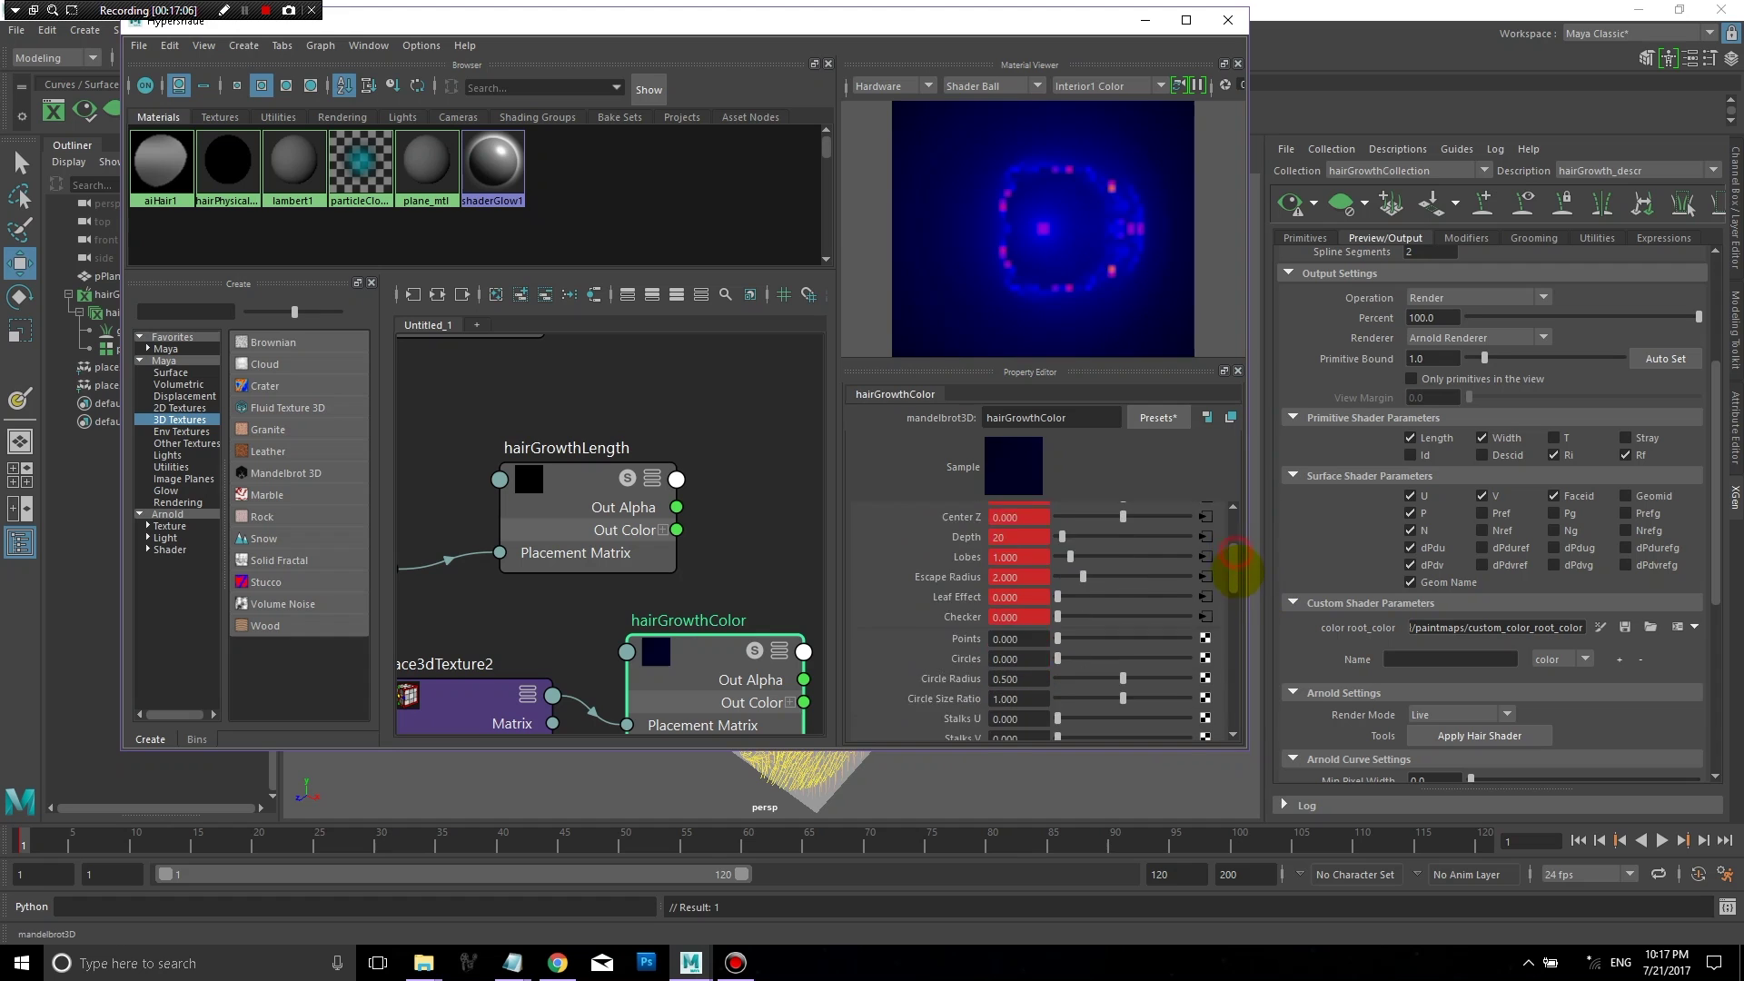
right_click(963, 536)
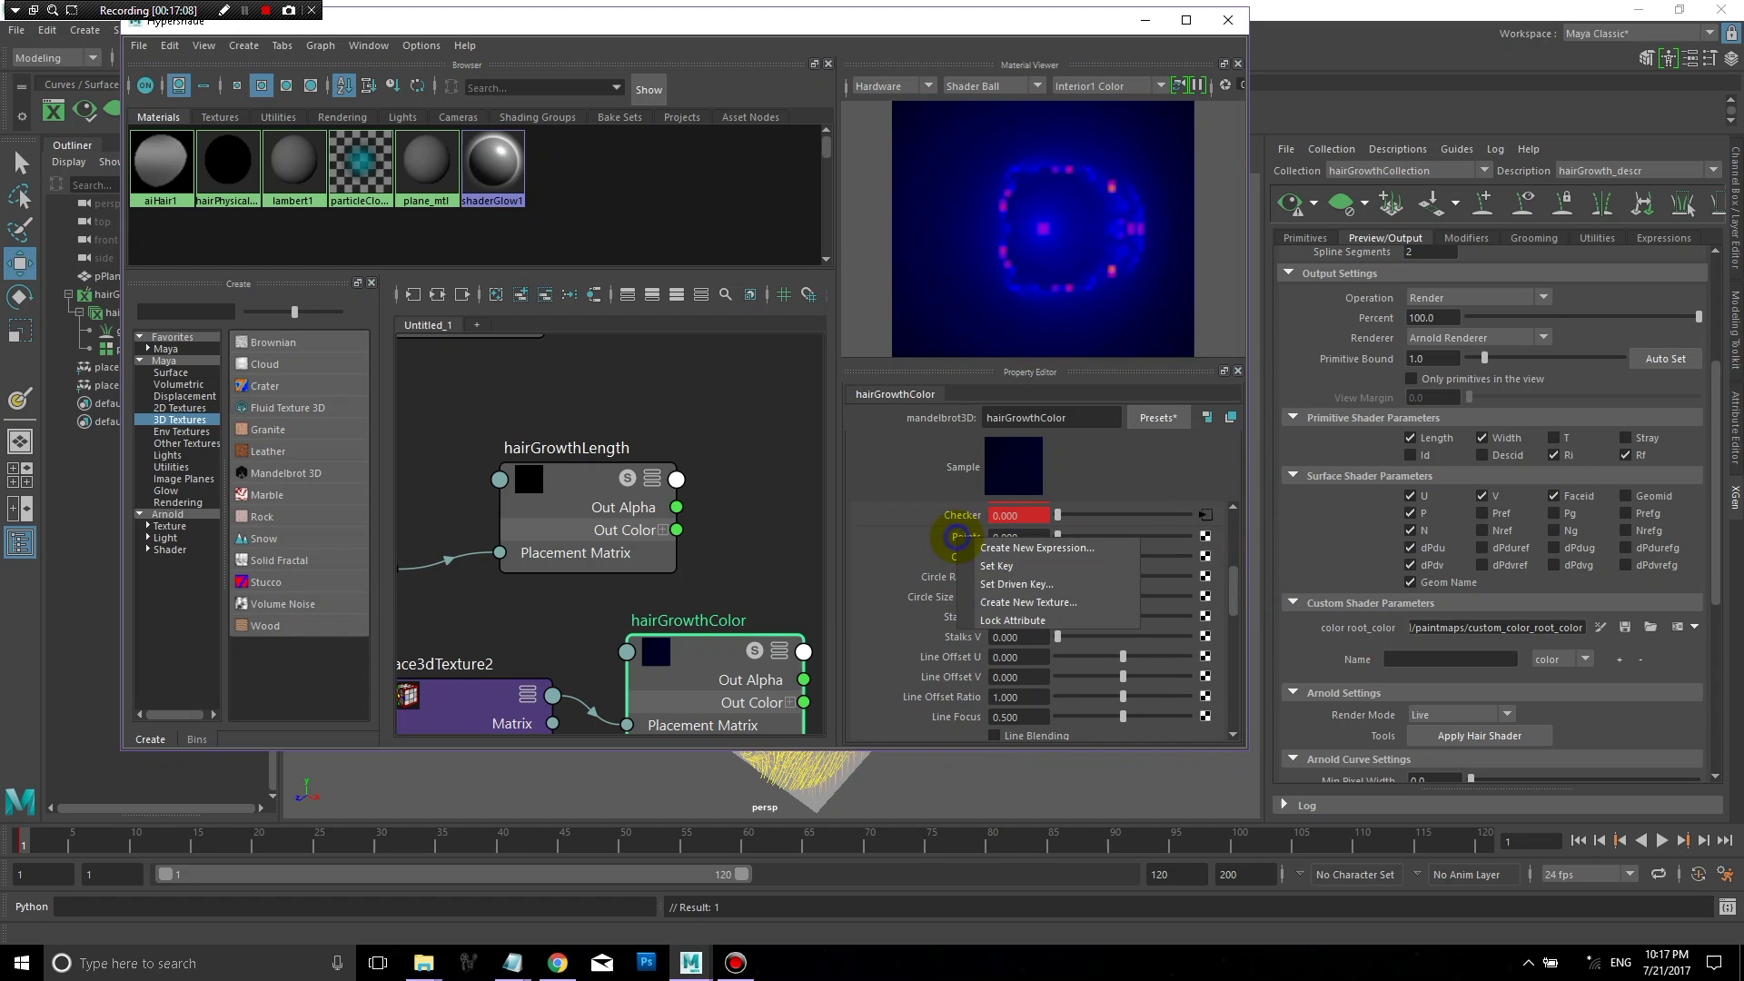
left_click(967, 555)
right_click(964, 556)
left_click(970, 583)
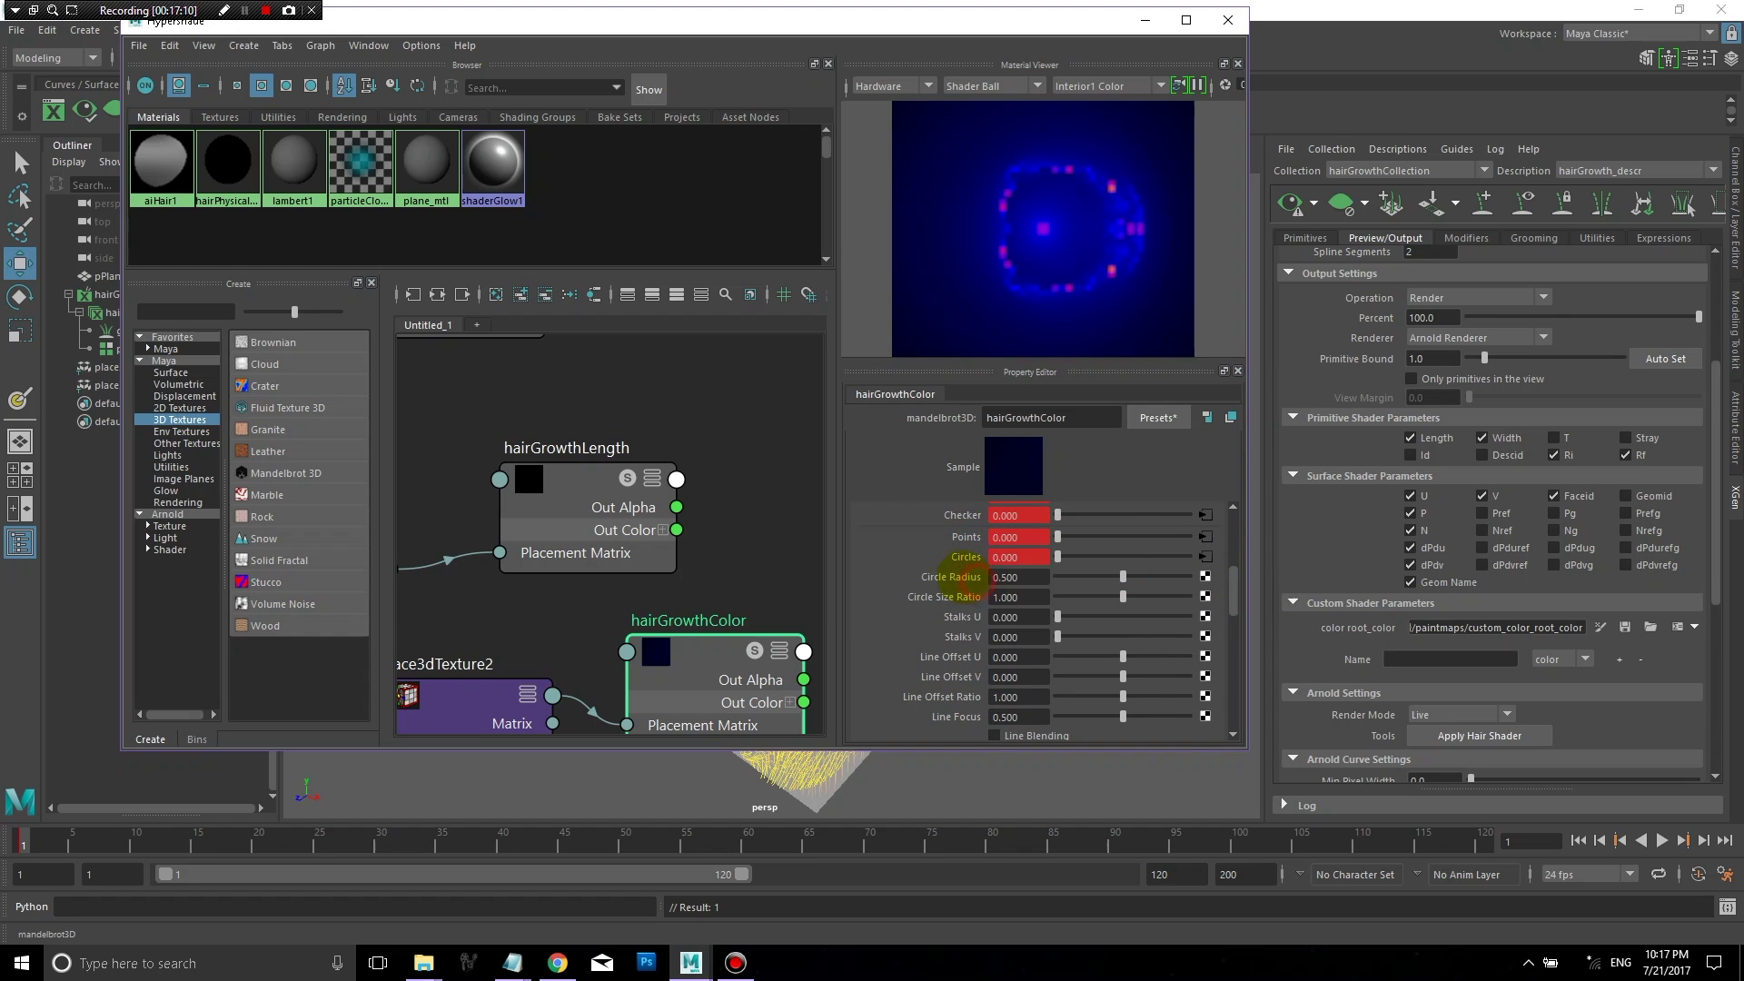
right_click(950, 576)
left_click(990, 604)
right_click(948, 596)
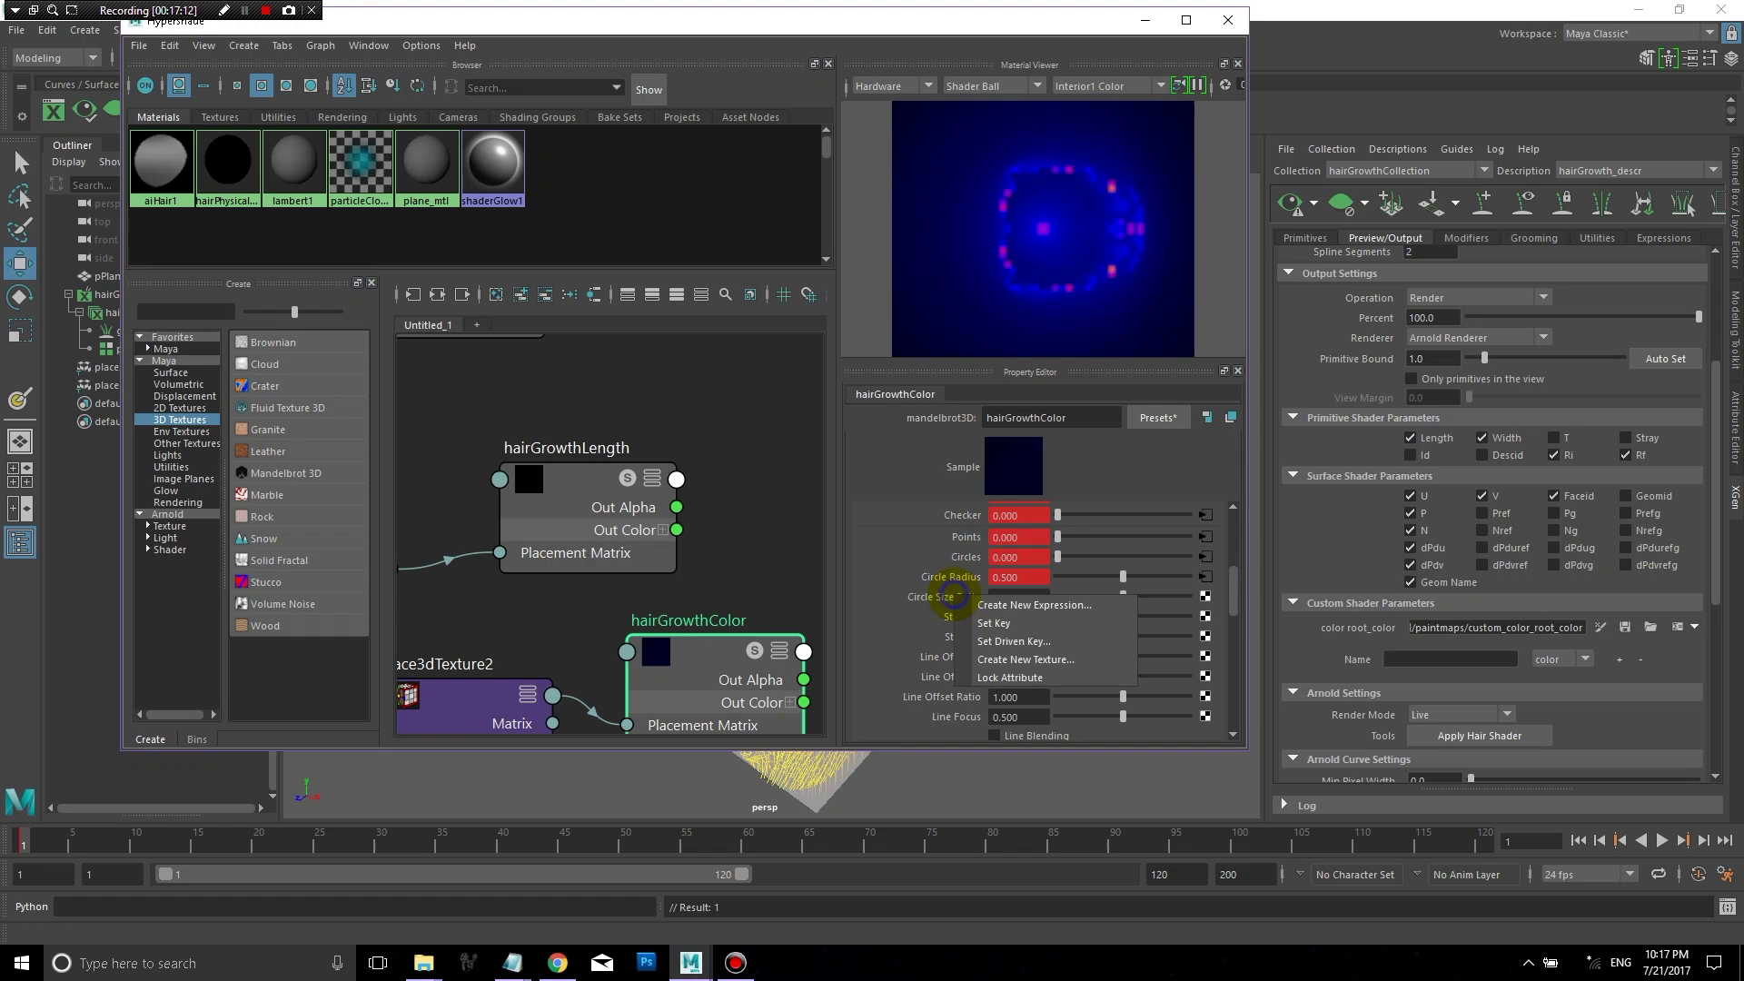
left_click(981, 623)
Step: Key hairGrowthColor's Stalks U and V, Line Offset U and V, Line Offset Ratio and Line Focus at frame 1
right_click(950, 618)
left_click(979, 647)
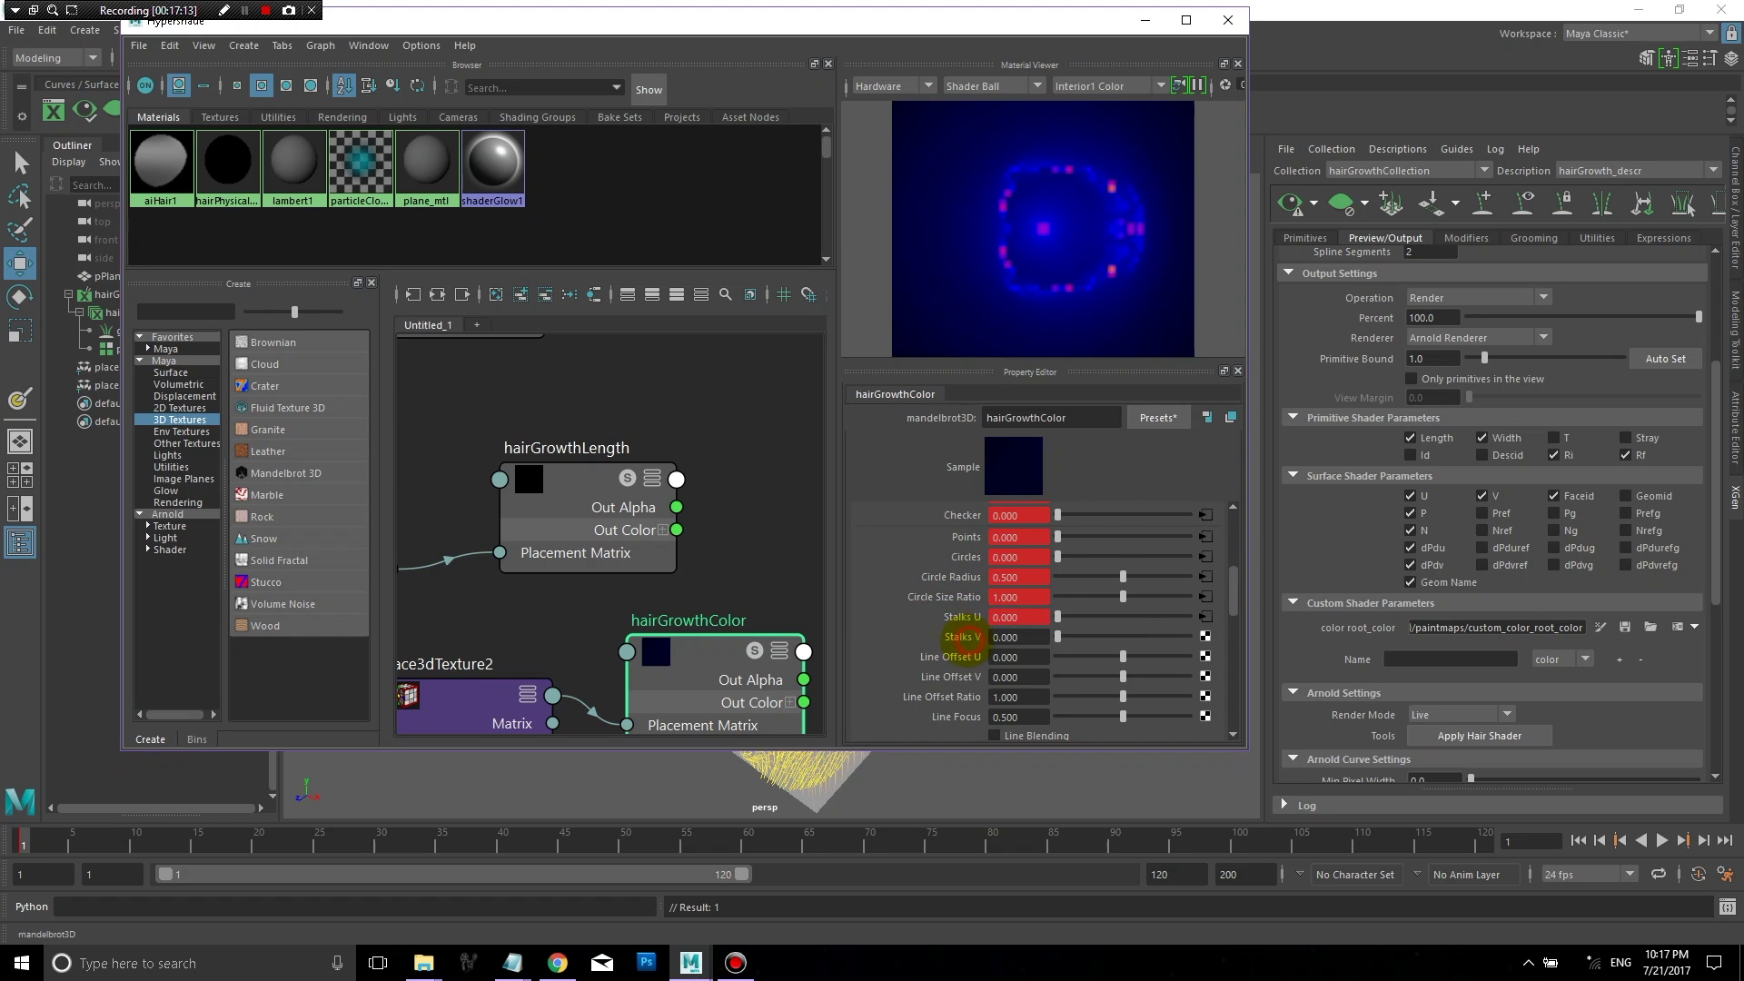
right_click(951, 637)
left_click(975, 666)
right_click(951, 657)
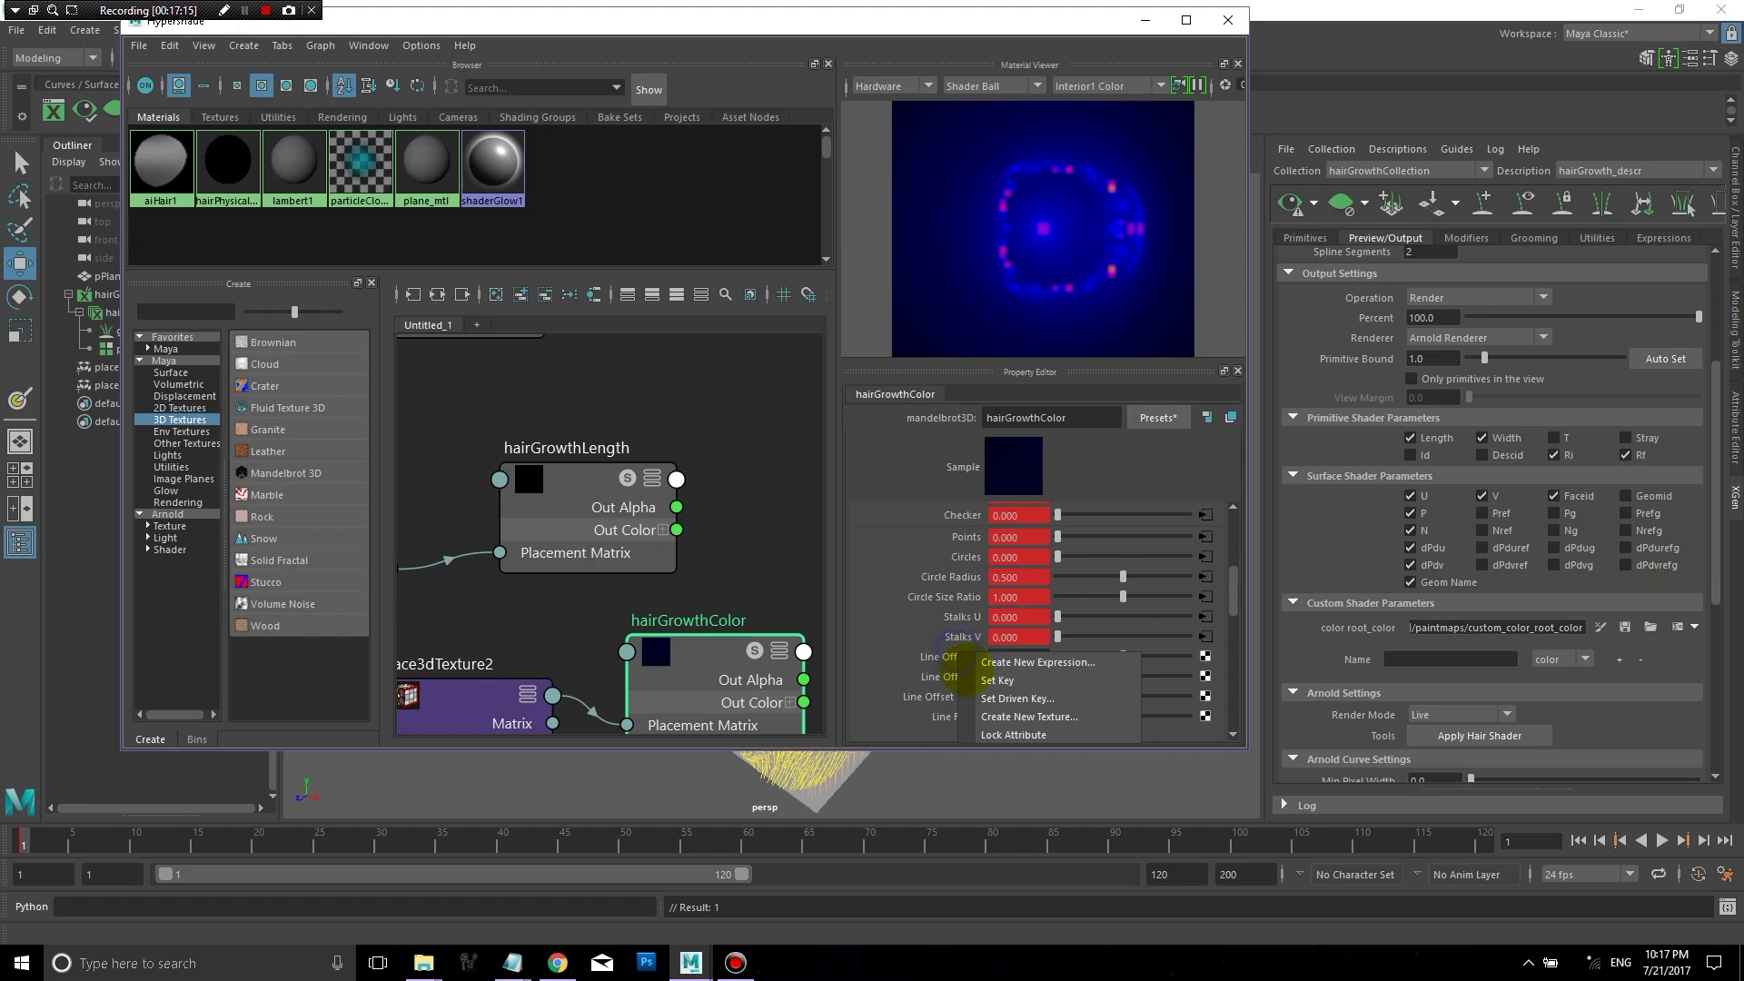
left_click(979, 686)
right_click(958, 677)
left_click(980, 704)
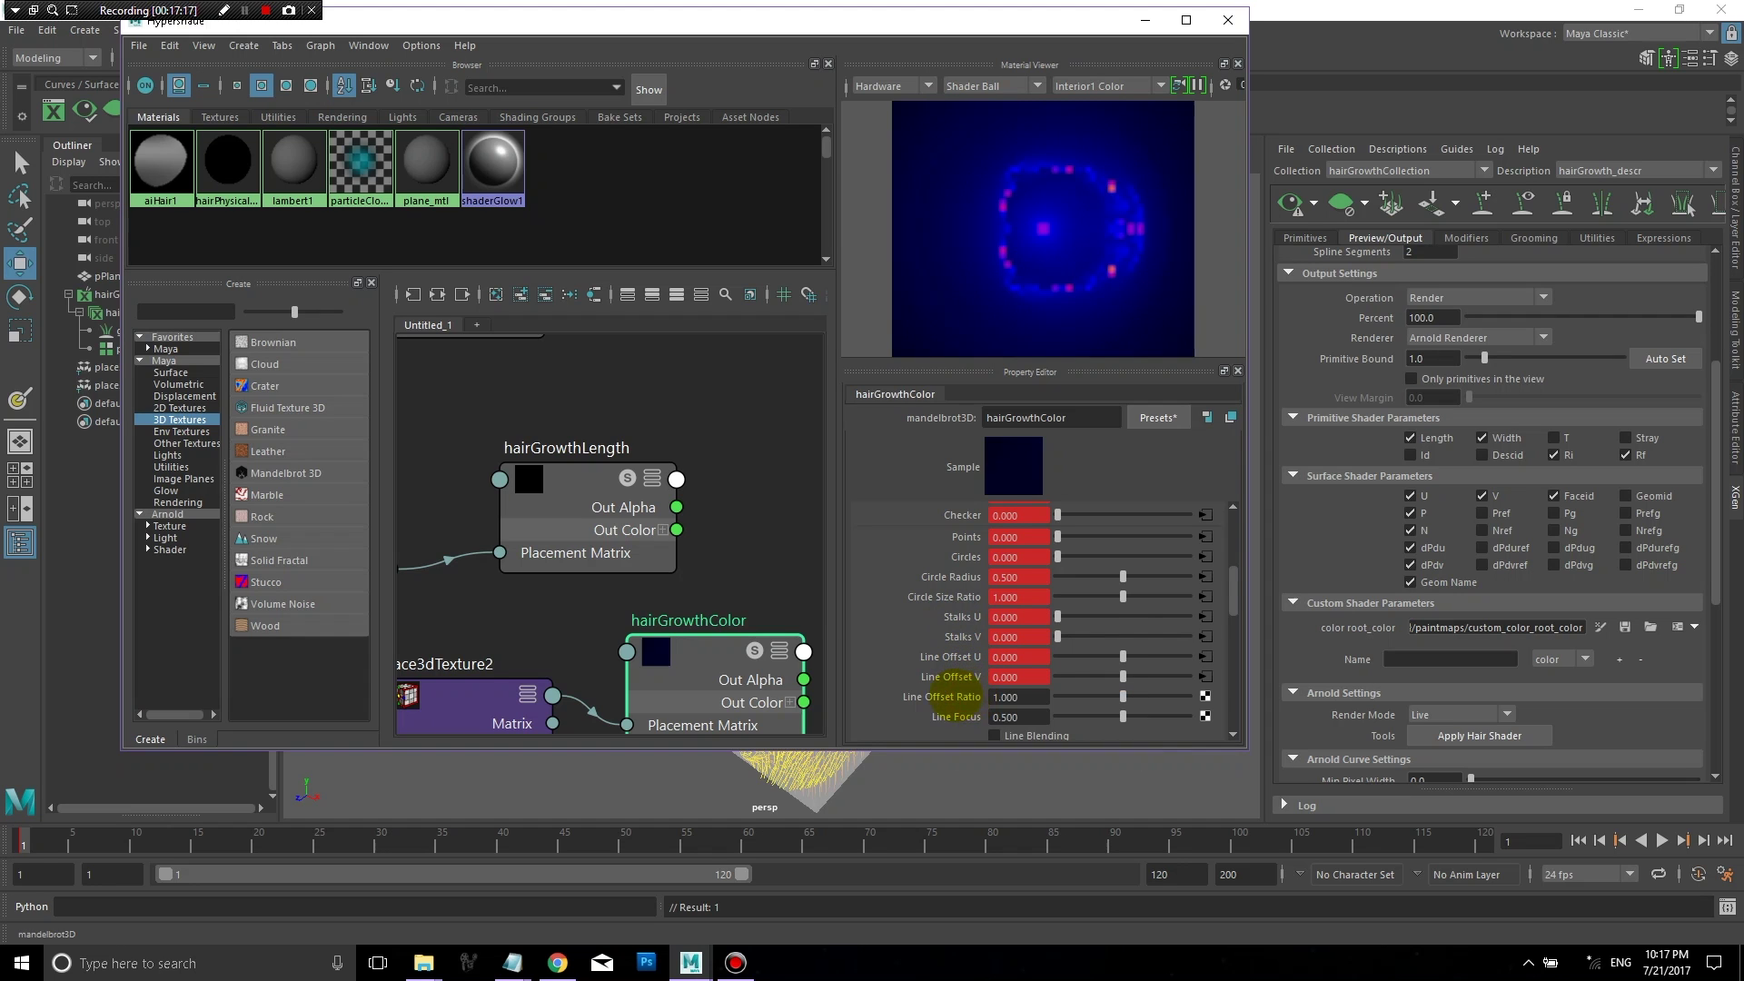
right_click(952, 697)
left_click(981, 725)
right_click(951, 717)
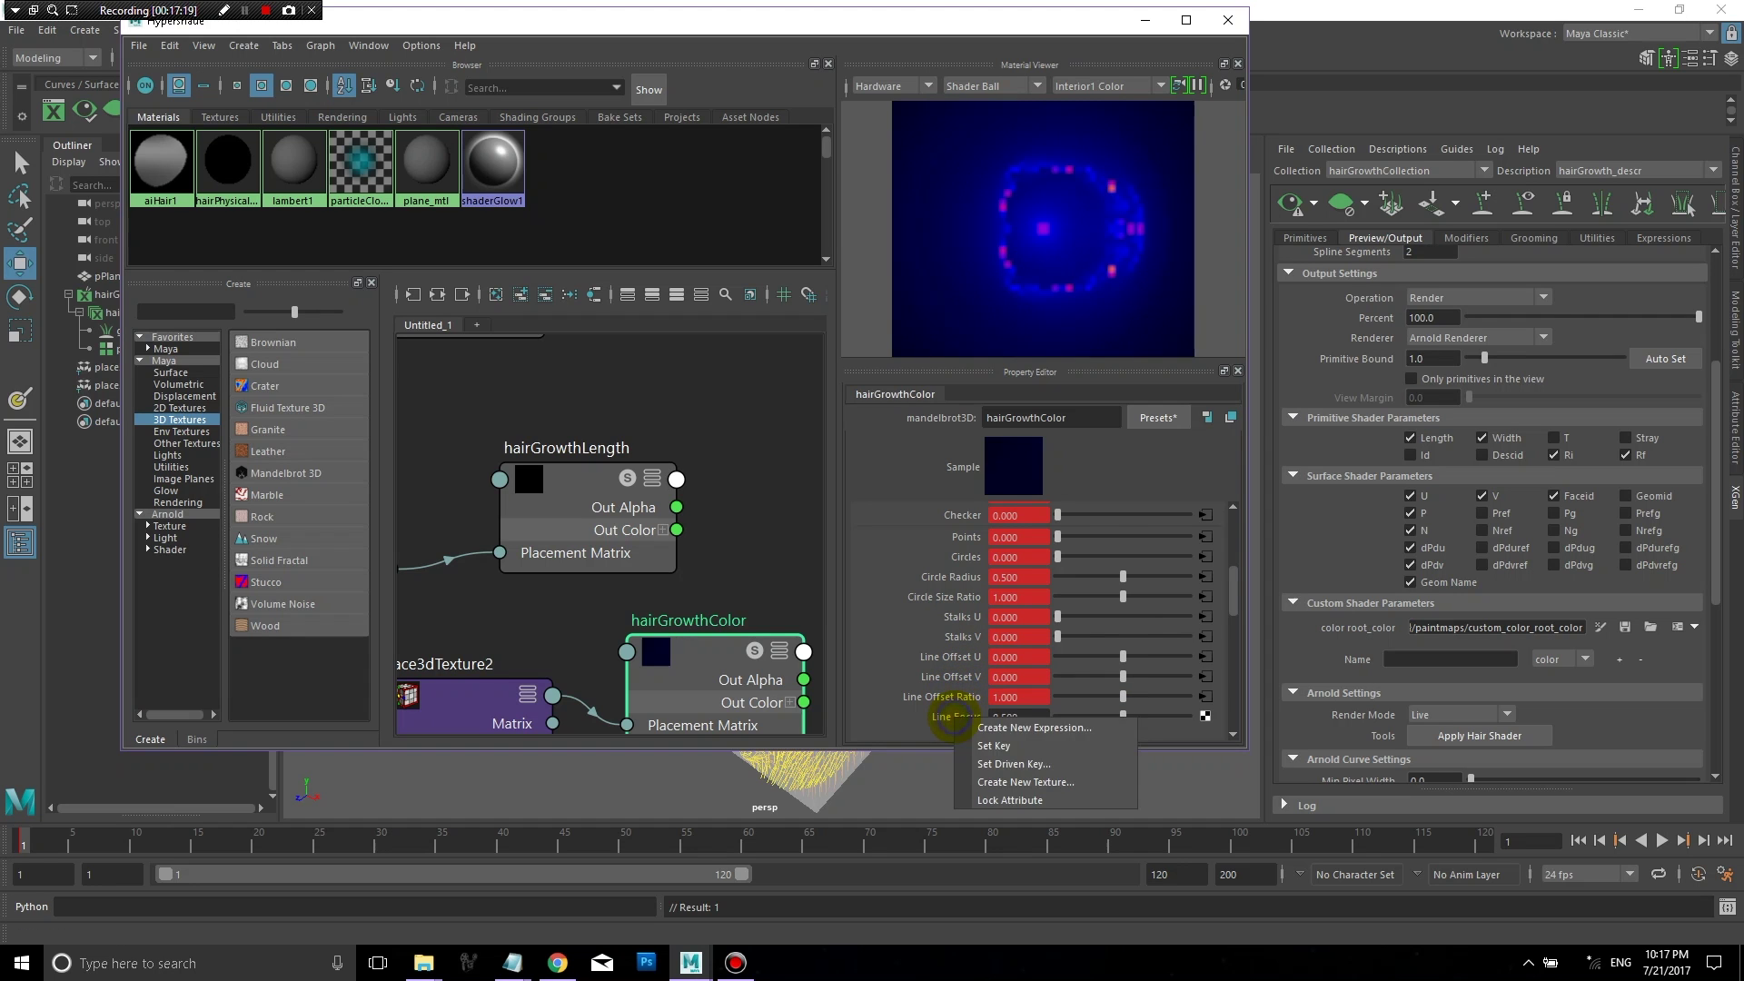
left_click(981, 745)
Step: Key hairGrowthColor's Julia U and Julia V at frame 1
left_click_drag(1235, 588, 1238, 623)
right_click(953, 538)
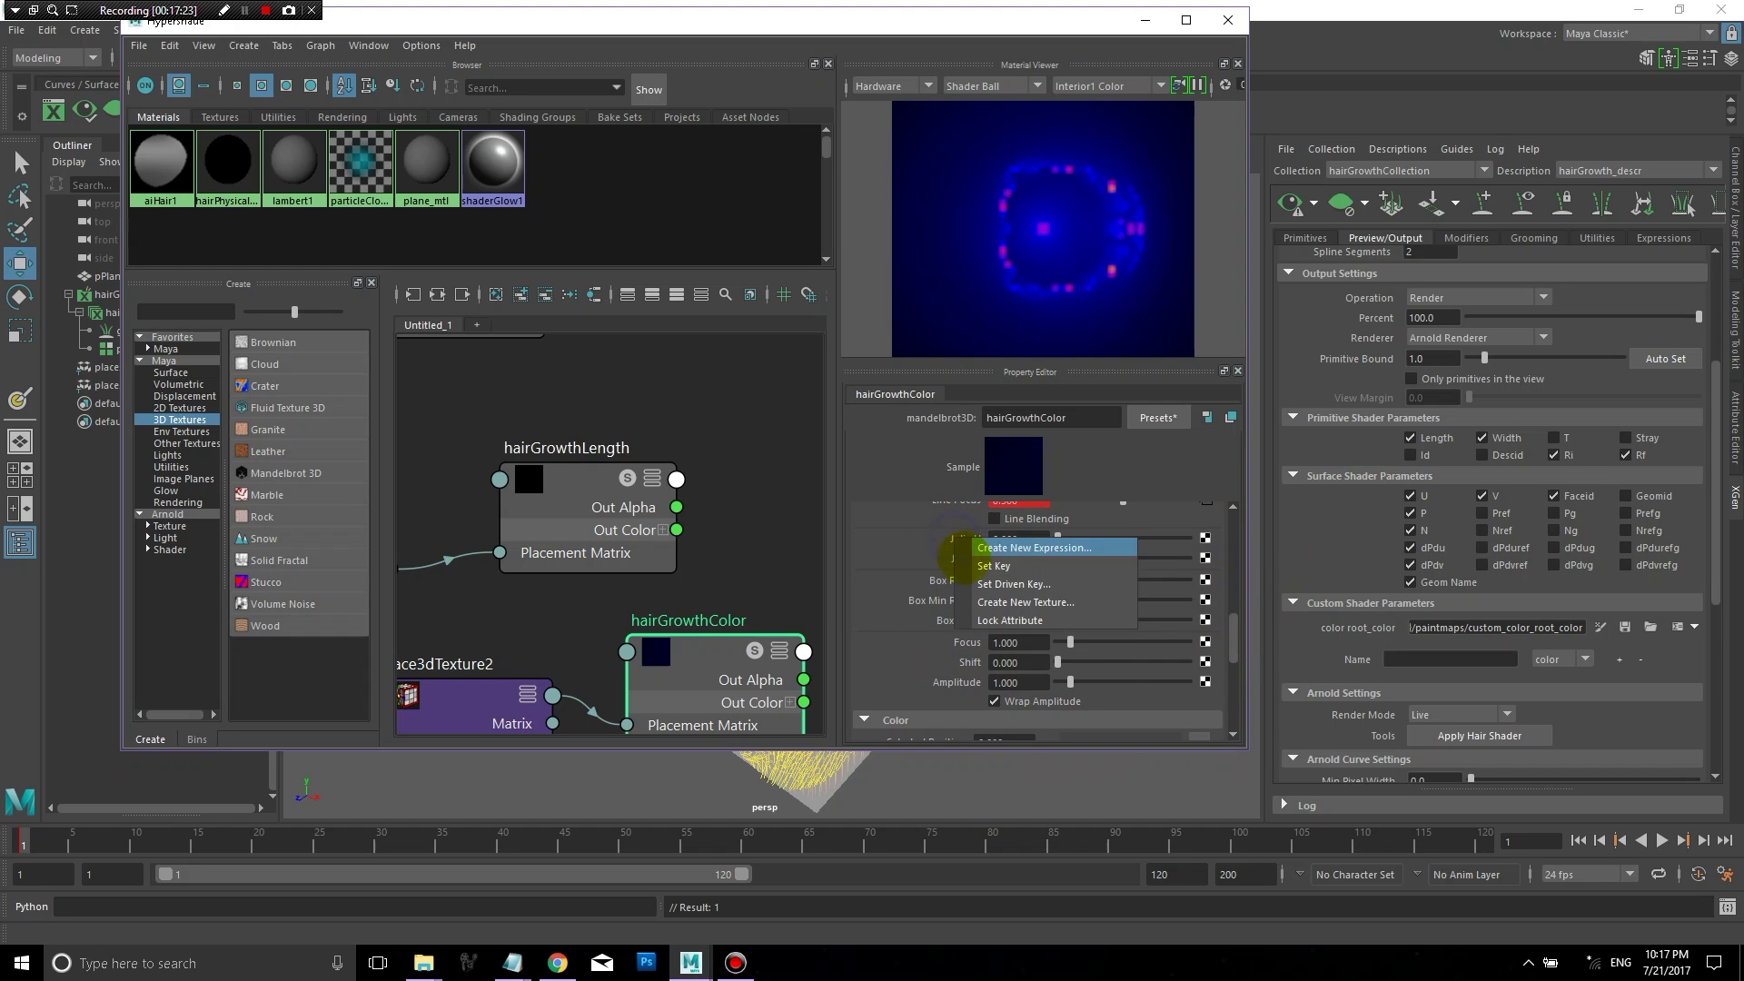
left_click(990, 569)
right_click(953, 558)
left_click(990, 588)
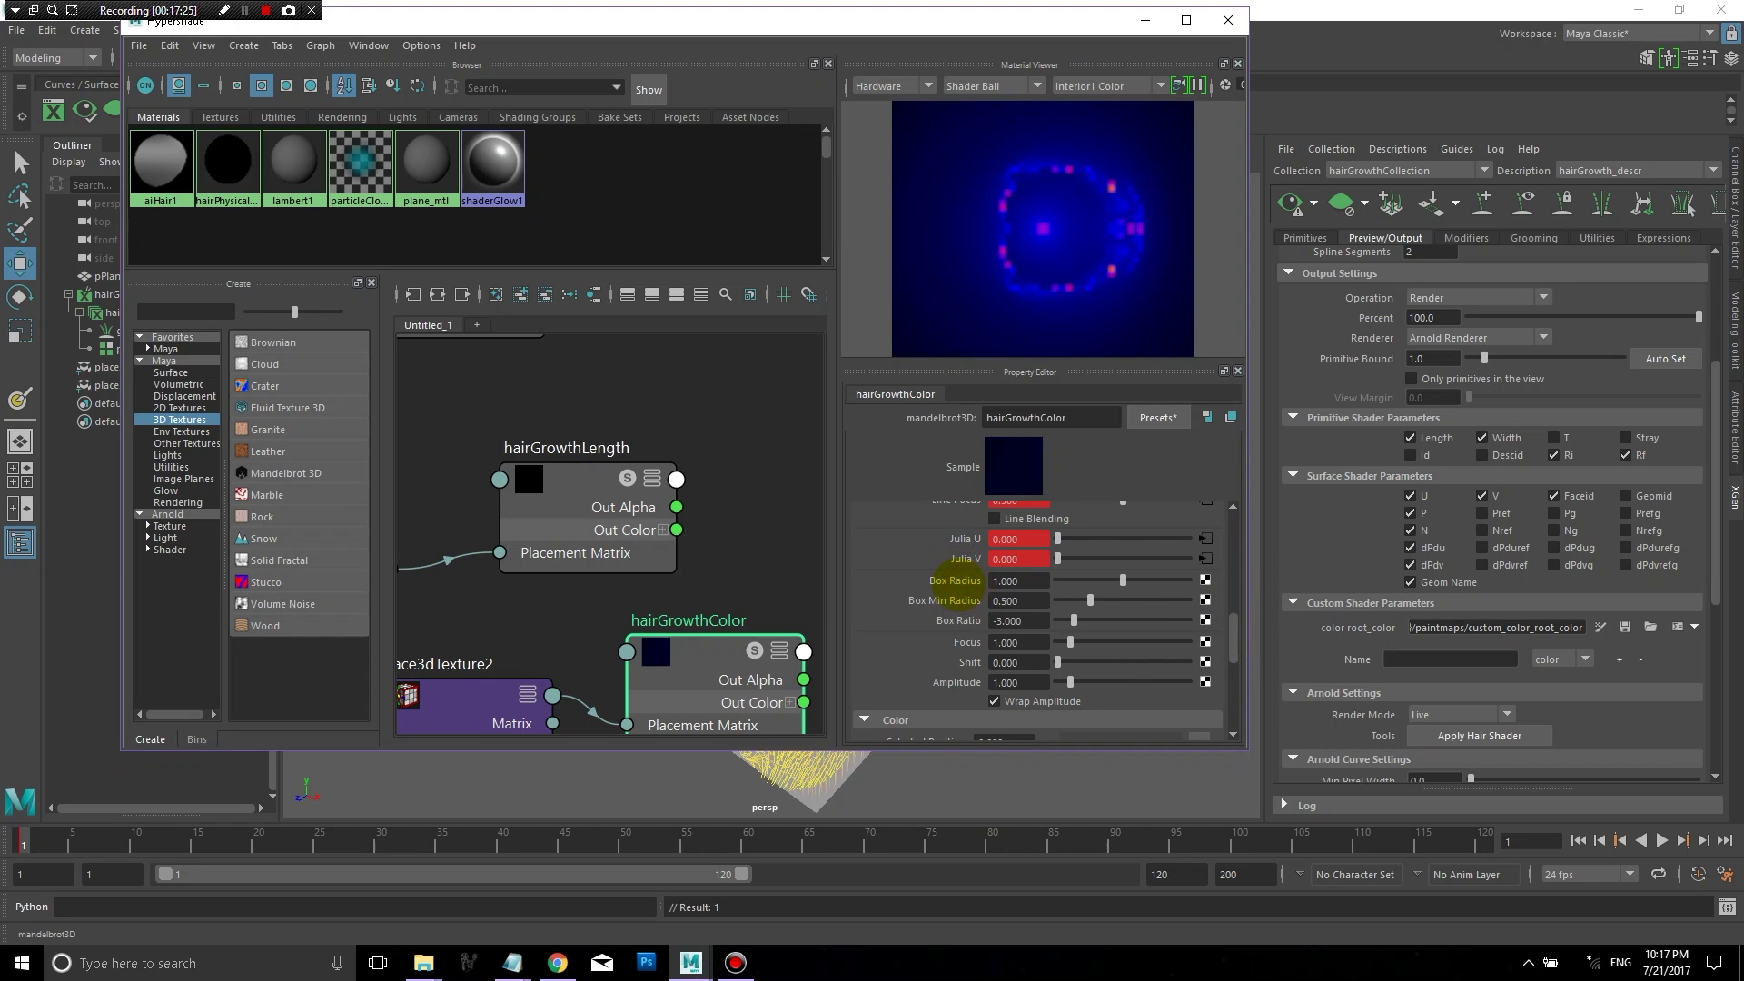
Step: Key hairGrowthColor's Box Radius, Box Min Radius, Box Ratio and Focus at frame 1
right_click(954, 580)
left_click(990, 610)
right_click(954, 599)
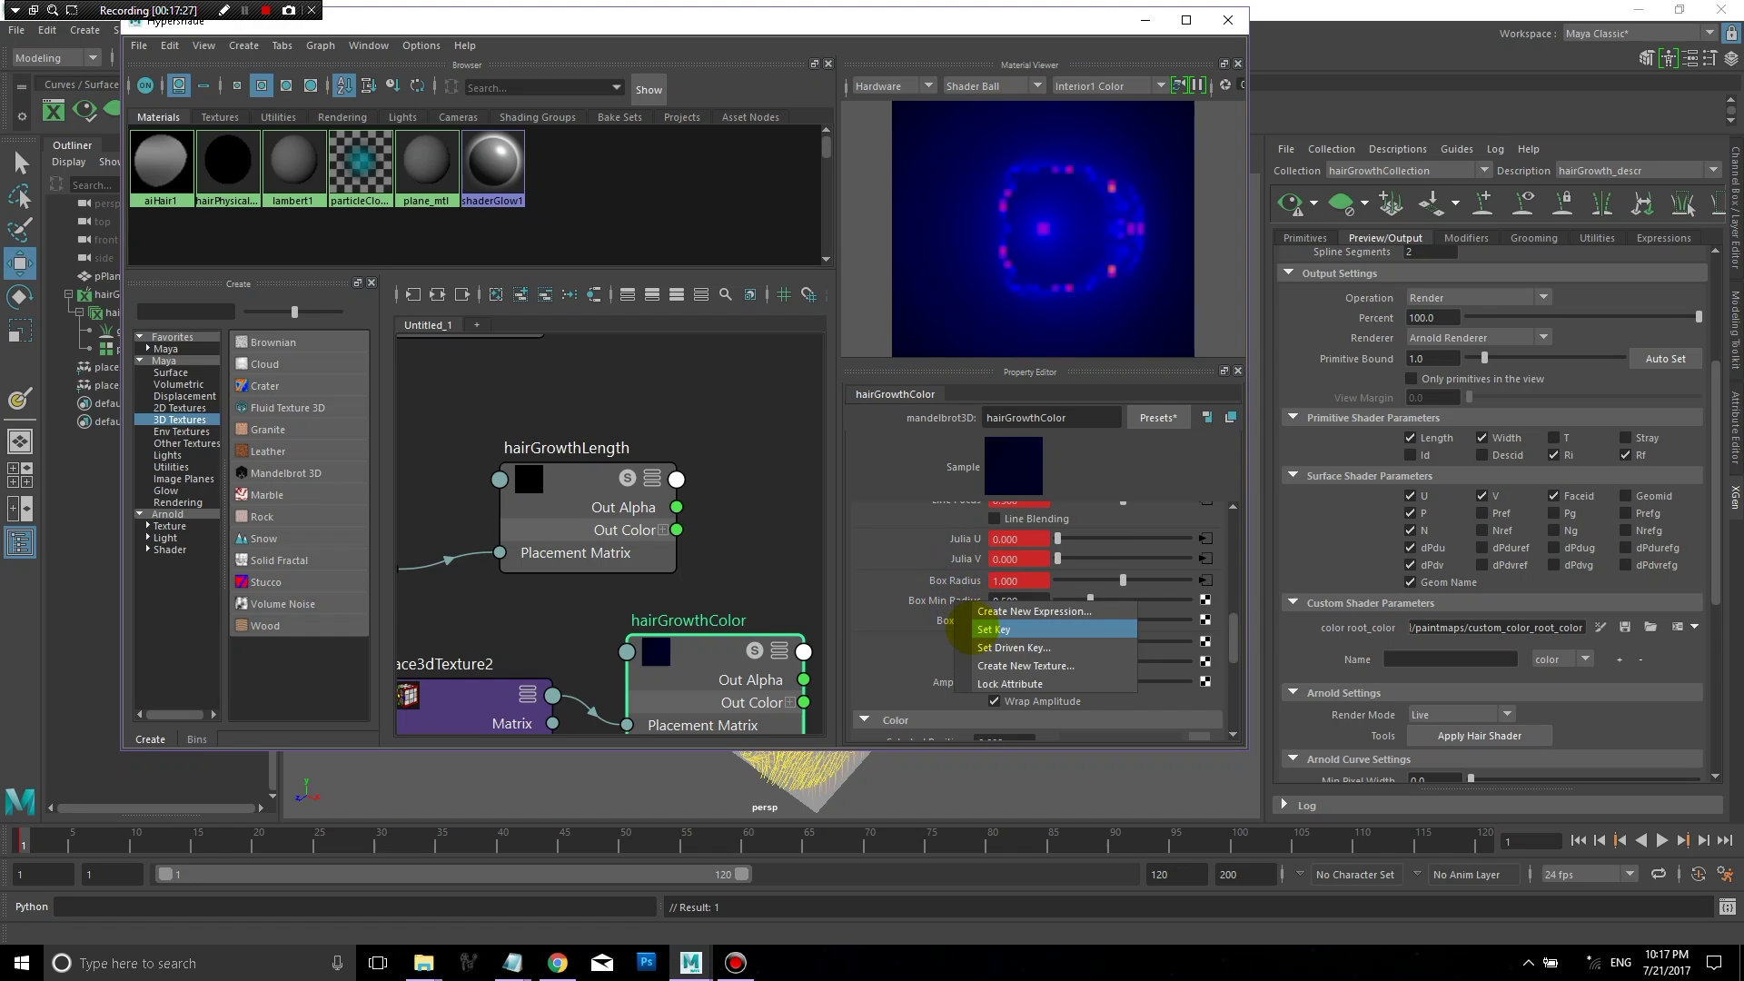
left_click(990, 629)
right_click(954, 620)
left_click(990, 650)
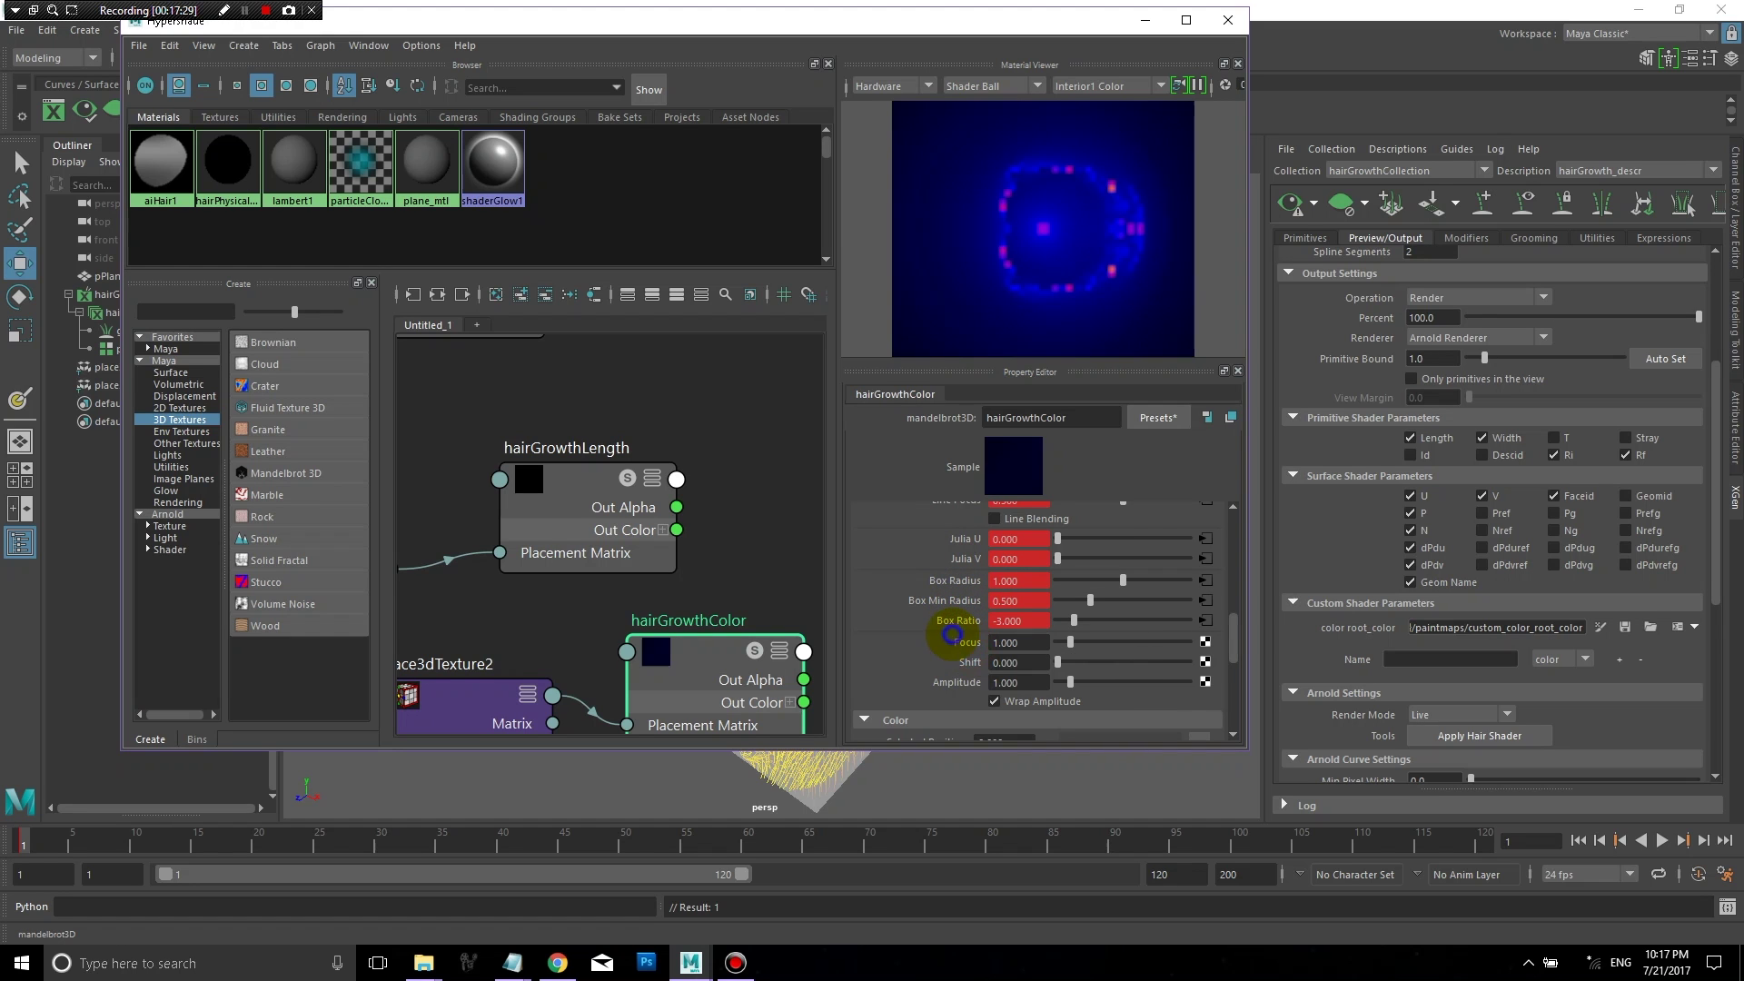
right_click(954, 642)
left_click(977, 670)
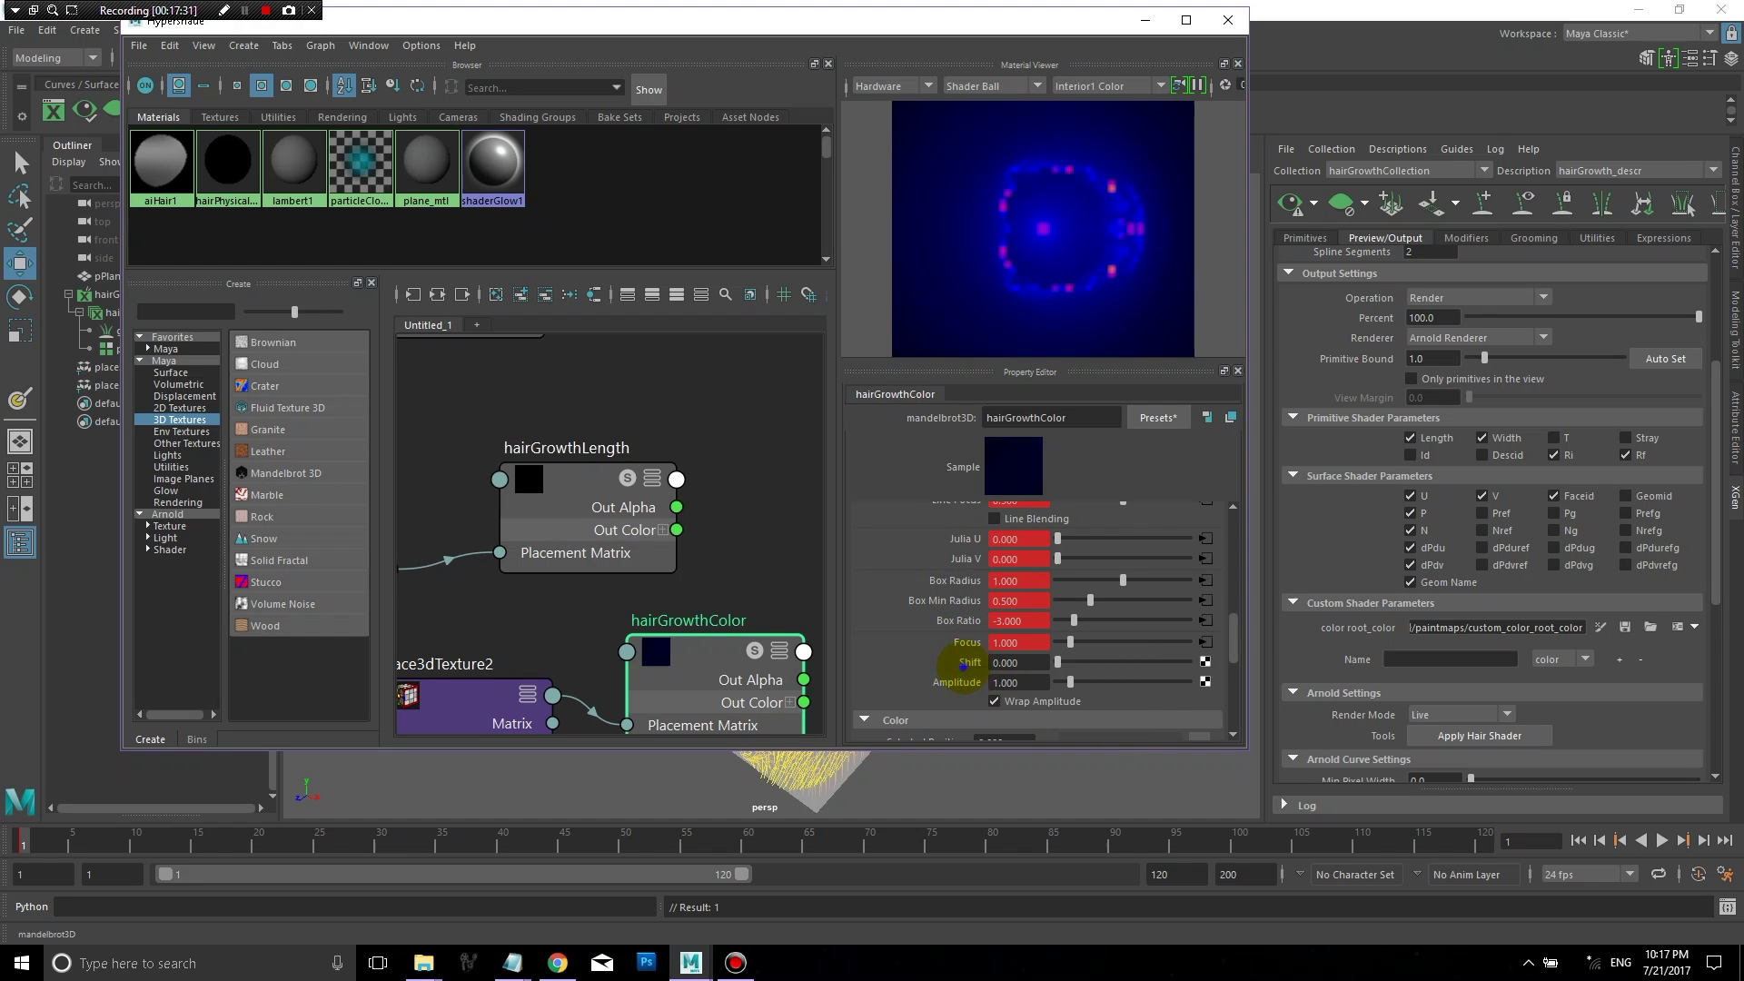
Step: Key hairGrowthColor's Shift and Amplitude at frame 1
right_click(963, 663)
left_click(988, 691)
right_click(956, 682)
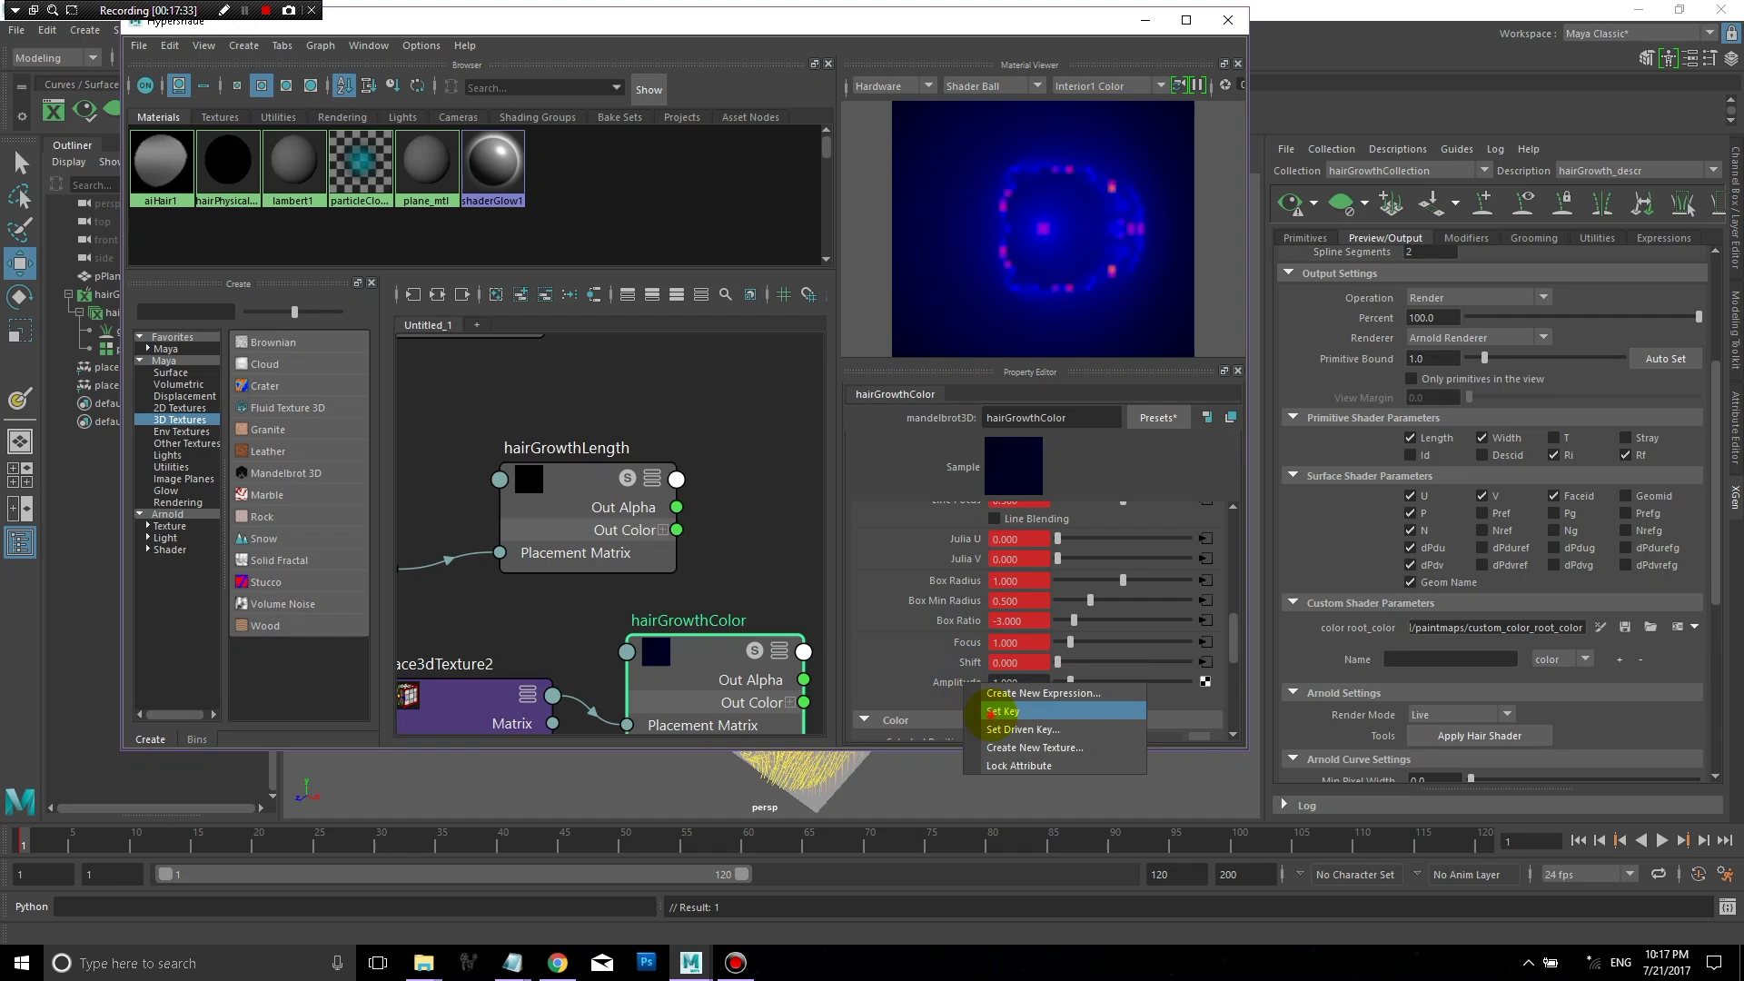
left_click(990, 711)
Step: Try to key the Selected Position and Selected Color of hairGrowthColor's color ramp at frame 1
scroll(1226, 633, "down", 3)
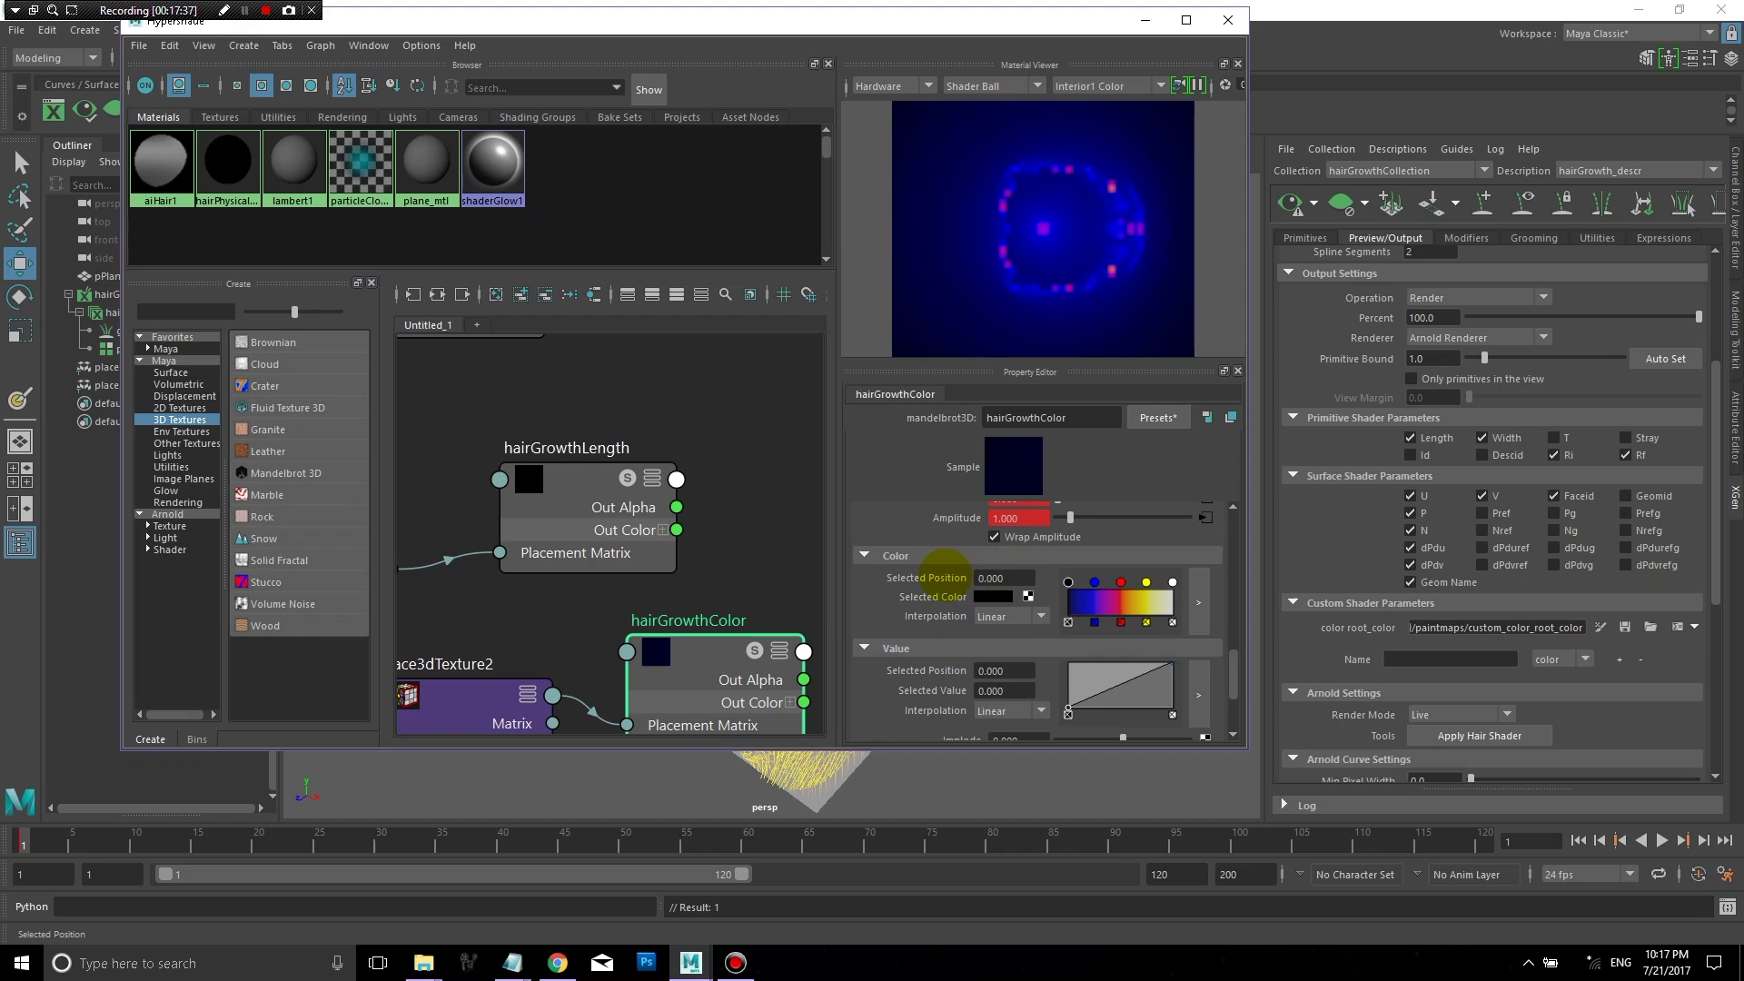
right_click(944, 572)
left_click(976, 603)
right_click(953, 596)
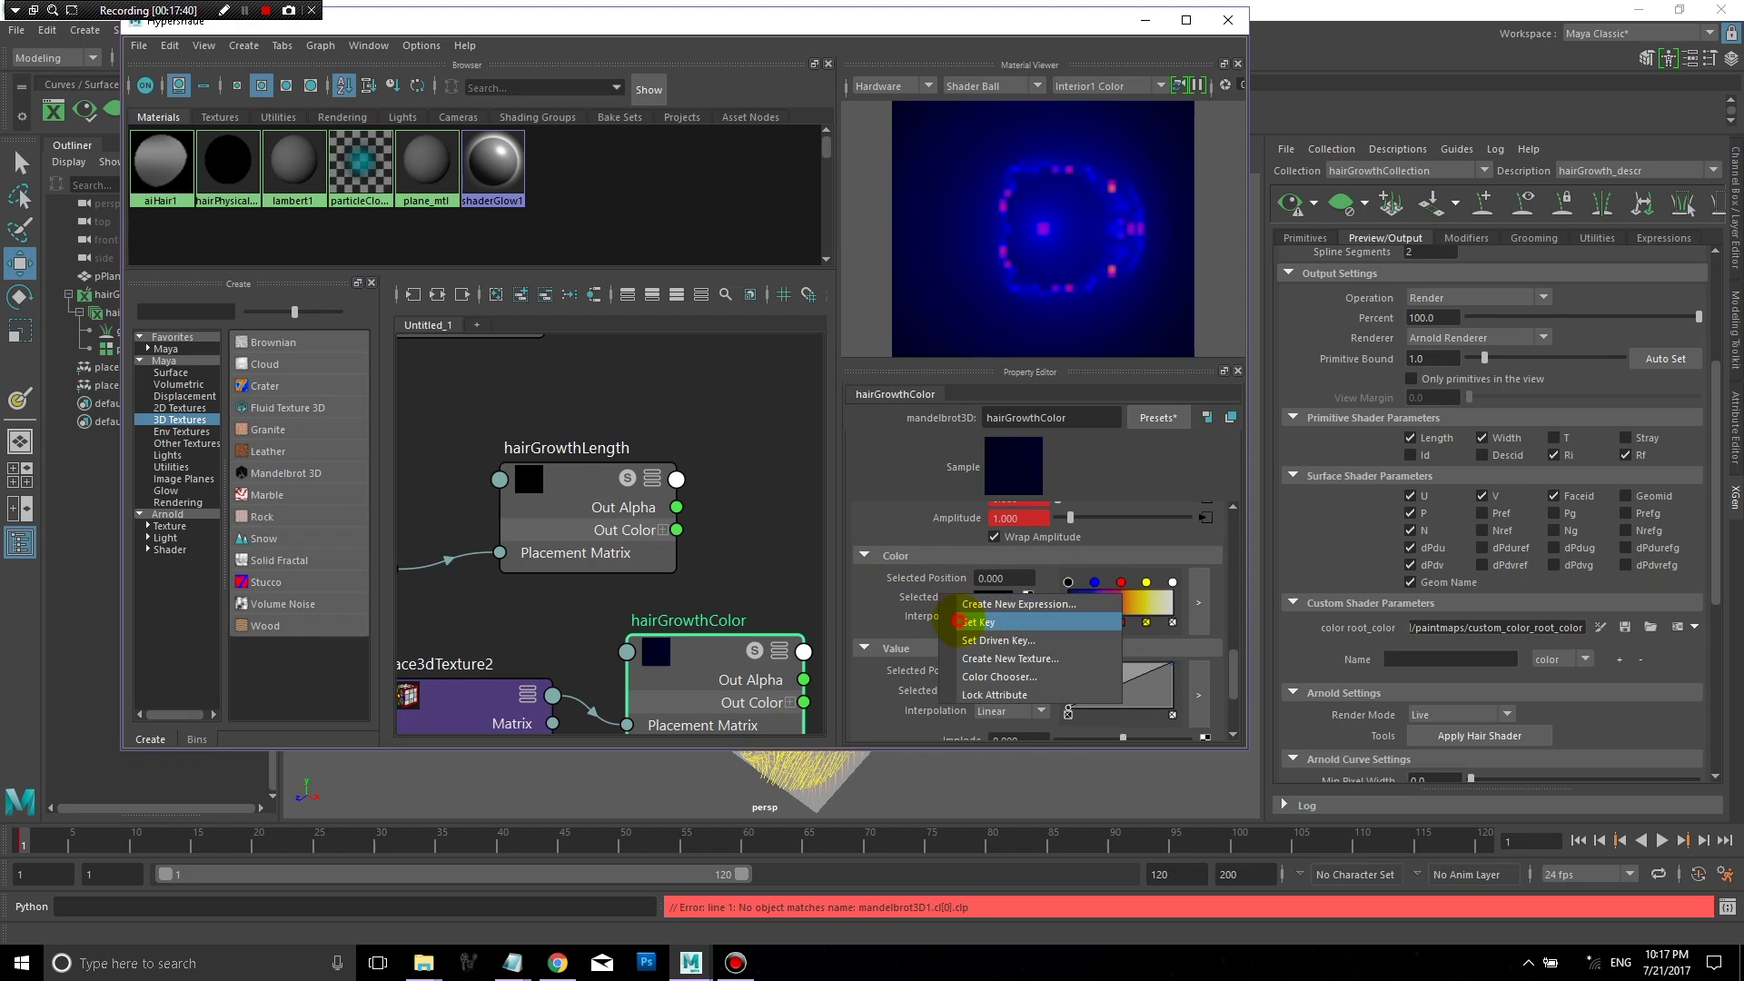
left_click(977, 621)
right_click(939, 619)
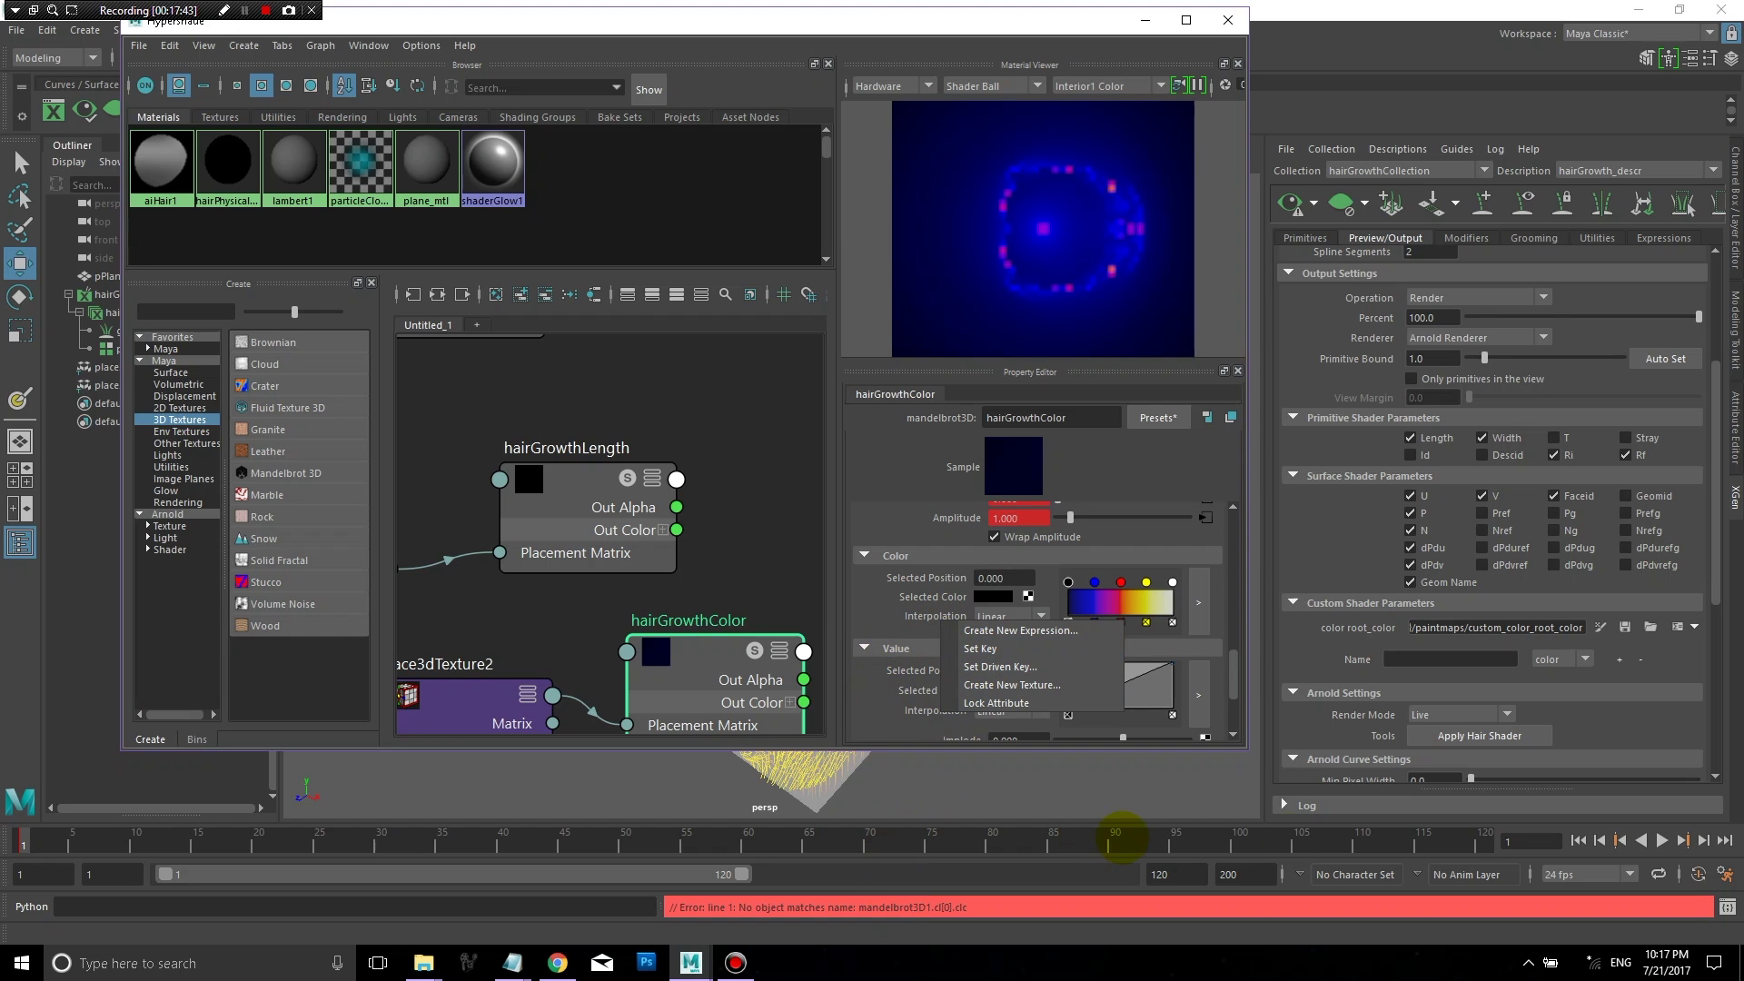
Step: With auto keyframing on at frame 120, set Zoom Factor 1.748, Center X 38.462, Depth 500, Lobes 10, Escape Radius 3.357 and Leaf Effect 0.266
left_click(1696, 874)
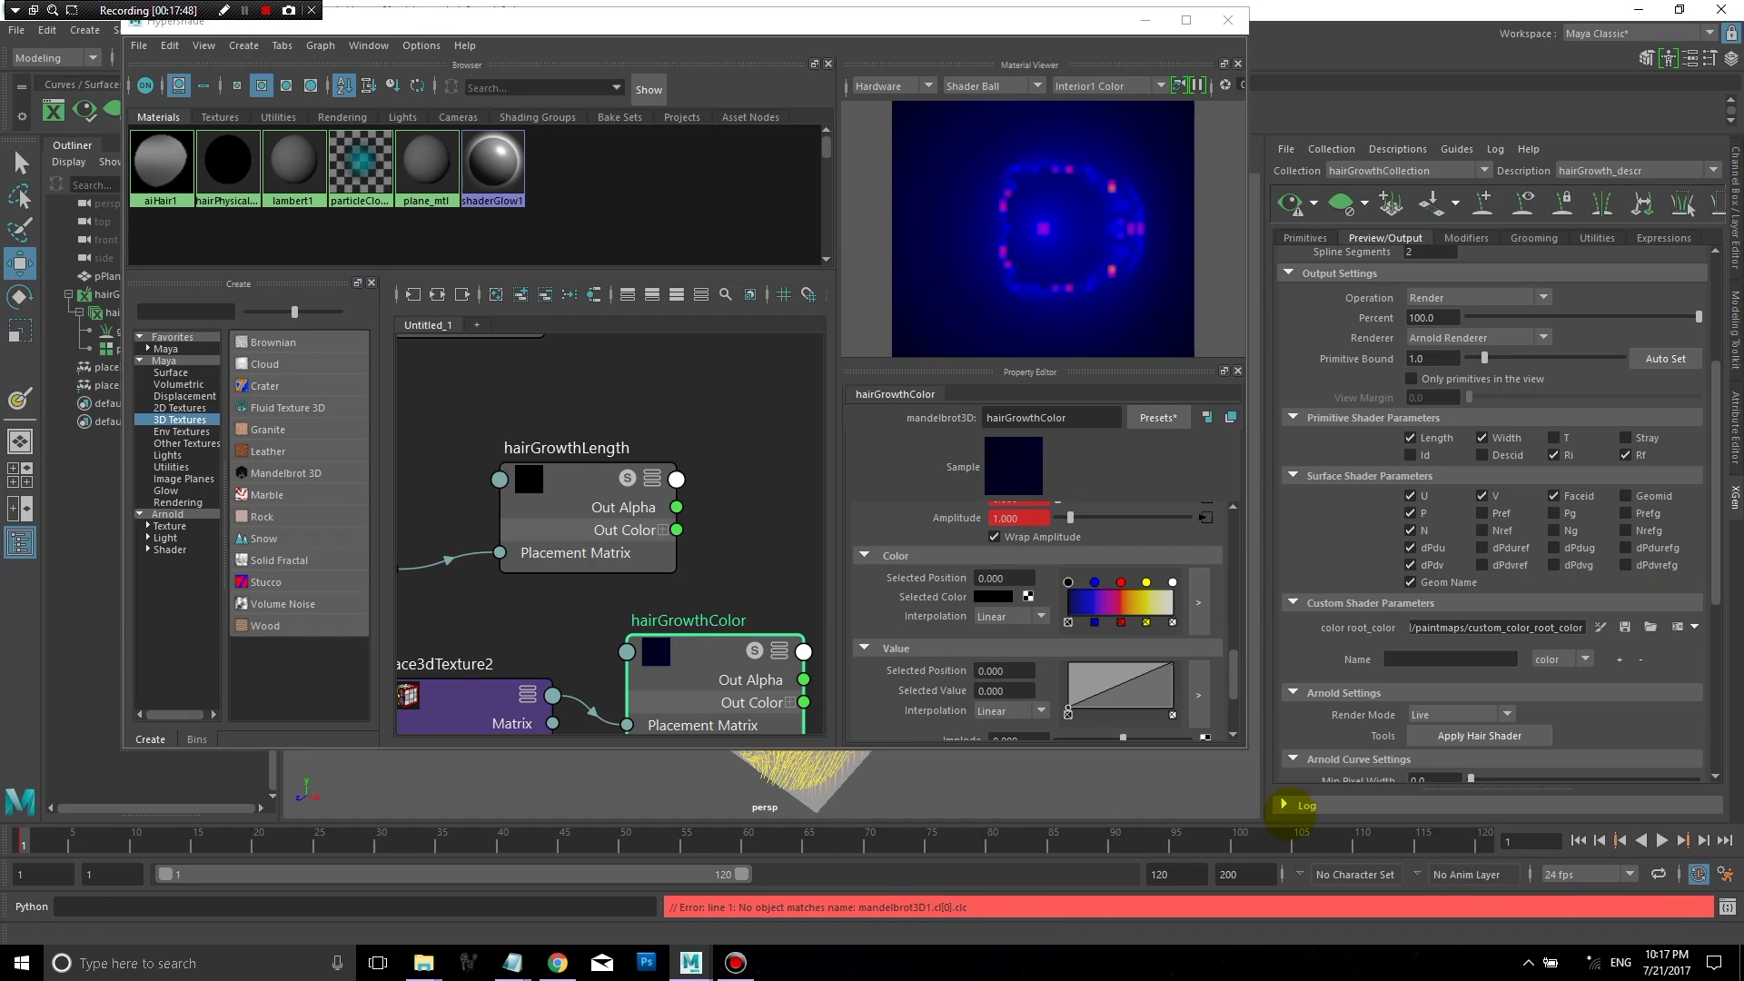
left_click(1468, 835)
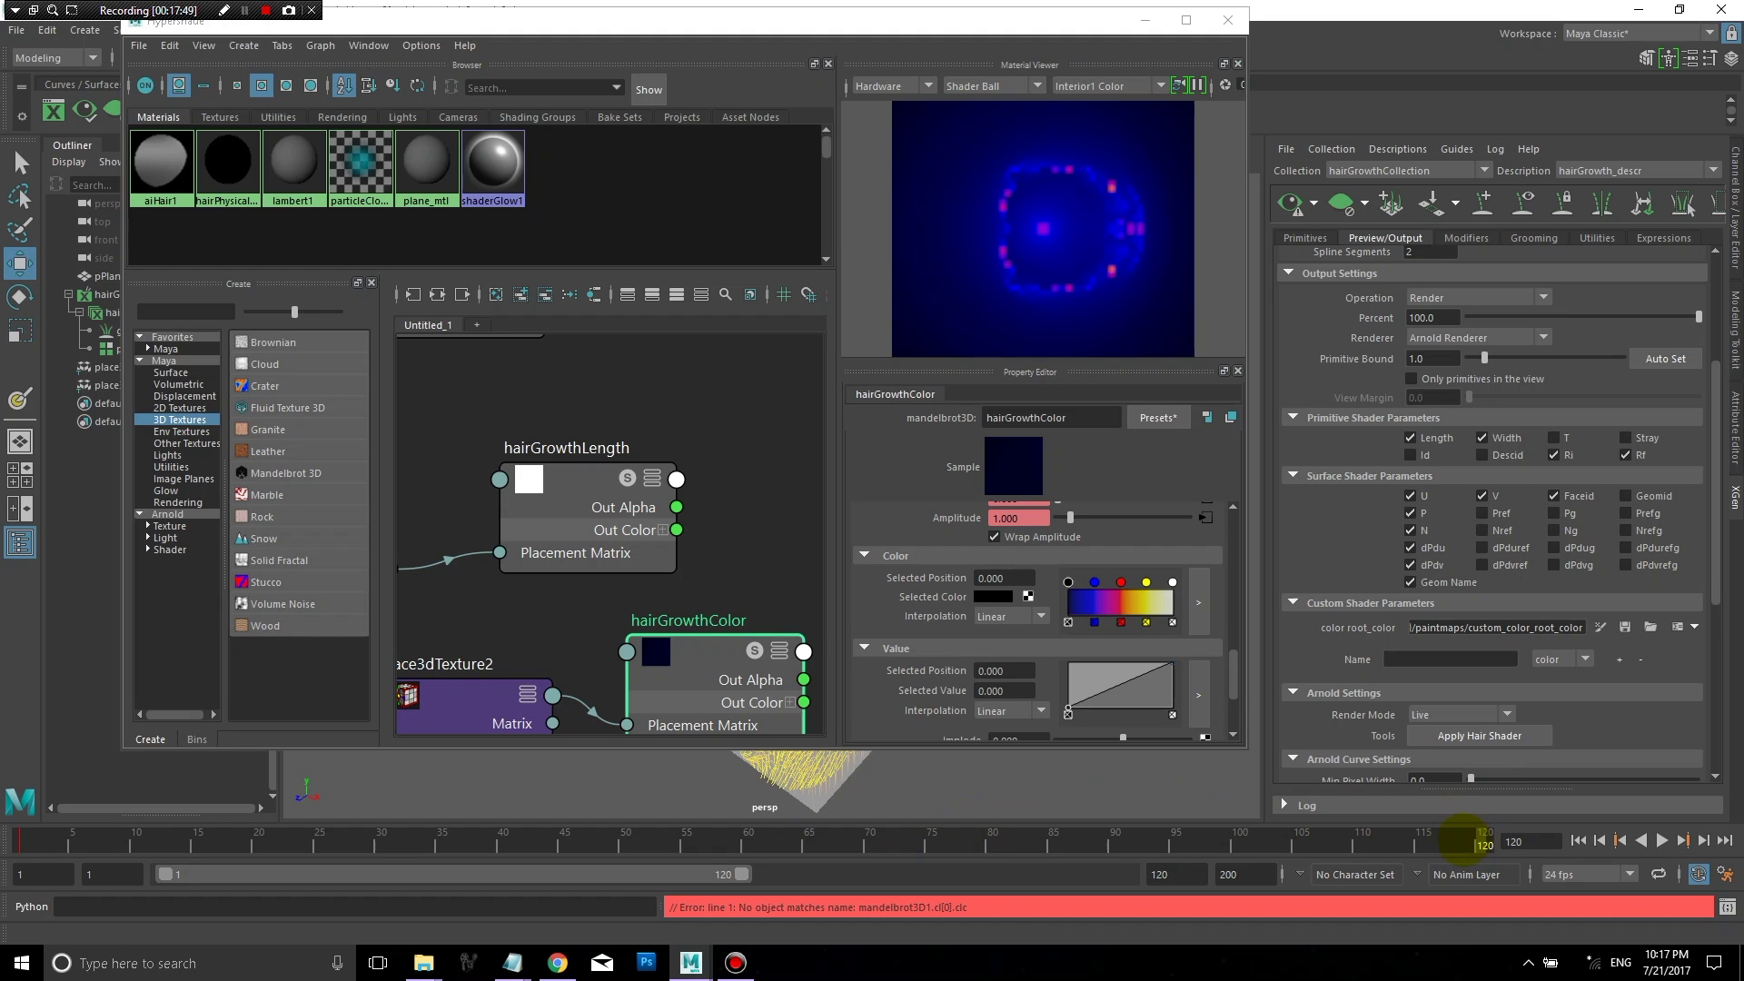
left_click_drag(1231, 663, 1237, 518)
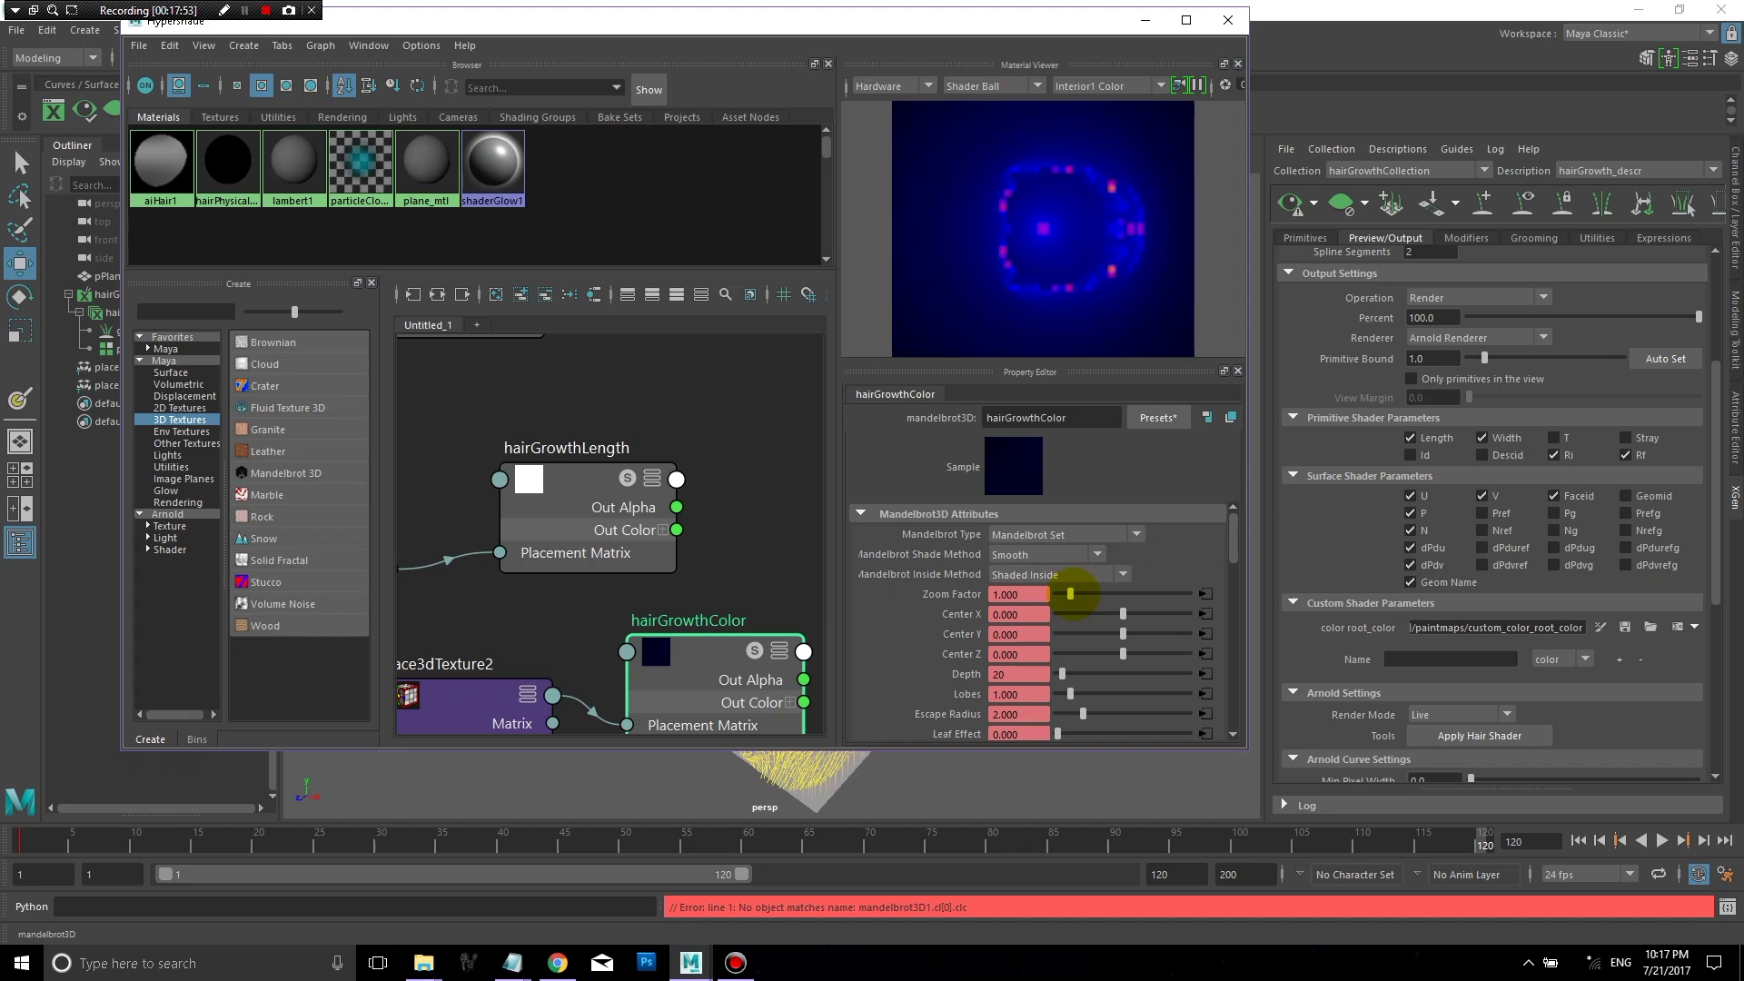
left_click_drag(1069, 593, 1148, 614)
left_click_drag(1062, 672, 1206, 673)
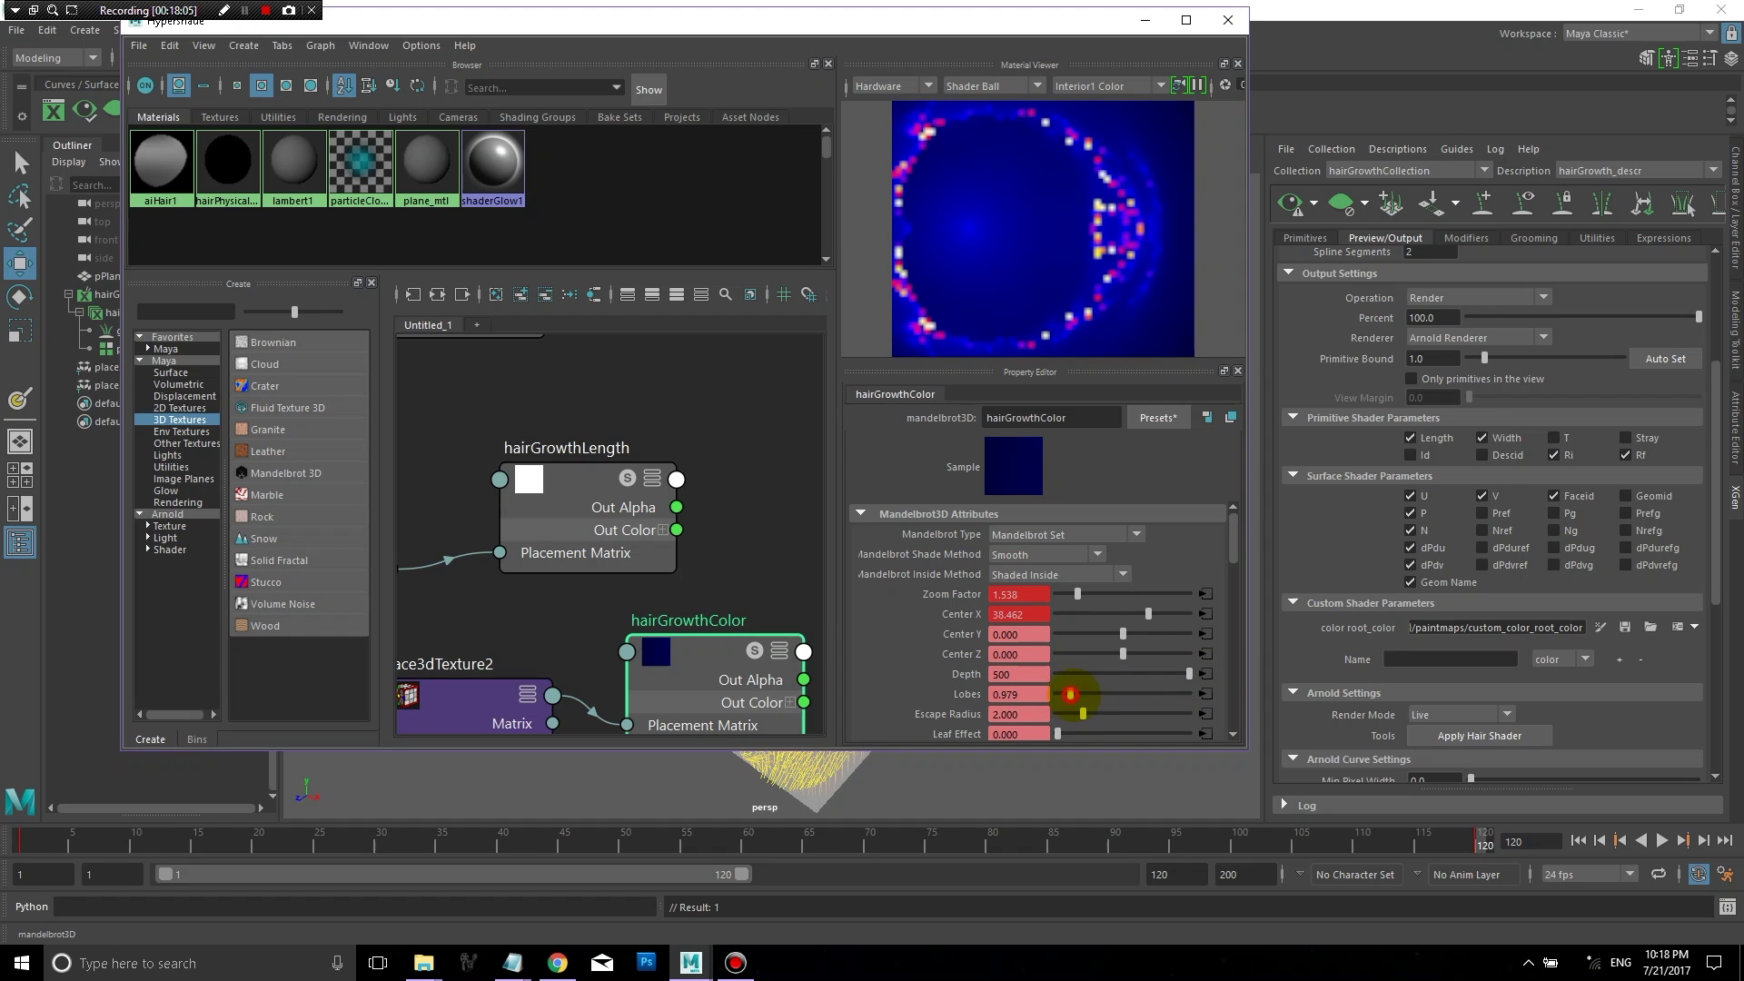
left_click_drag(1069, 694, 1101, 713)
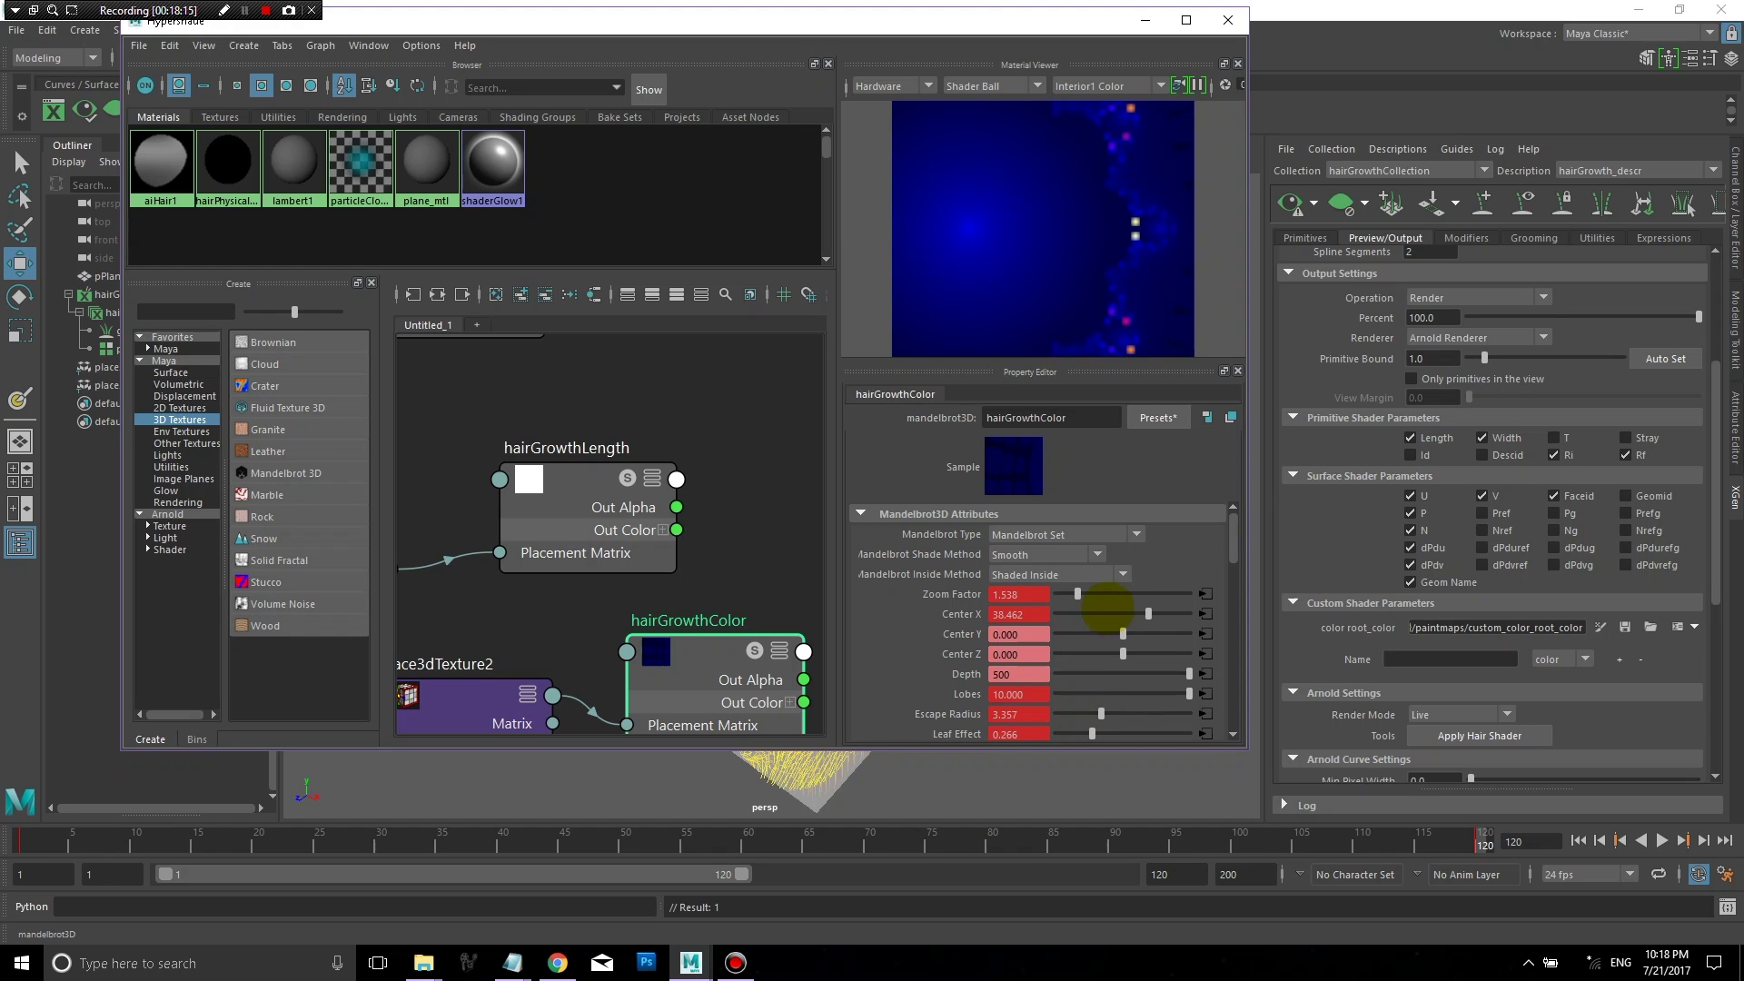
mouse_move(1081, 592)
left_mouse_down()
mouse_move(1097, 593)
mouse_move(1077, 593)
left_mouse_up()
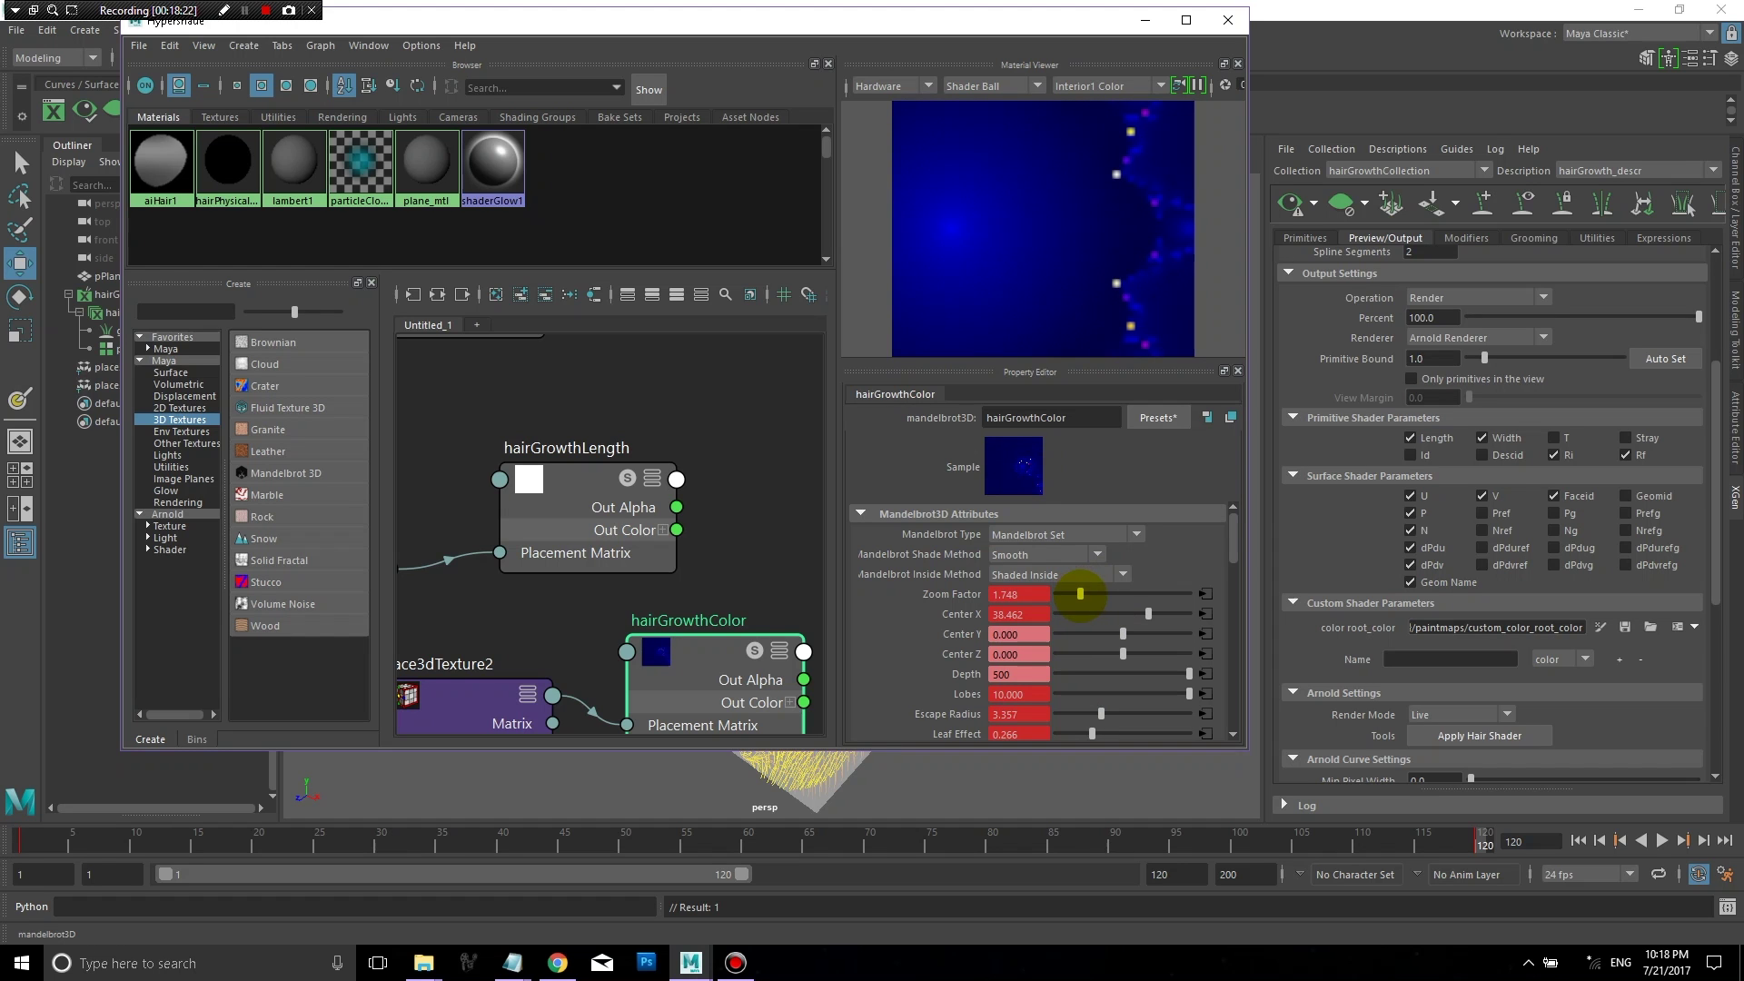
Step: Scrub through the timeline to preview hairGrowthColor's animation, and return to frame 1
left_click_drag(1446, 842, 1423, 835)
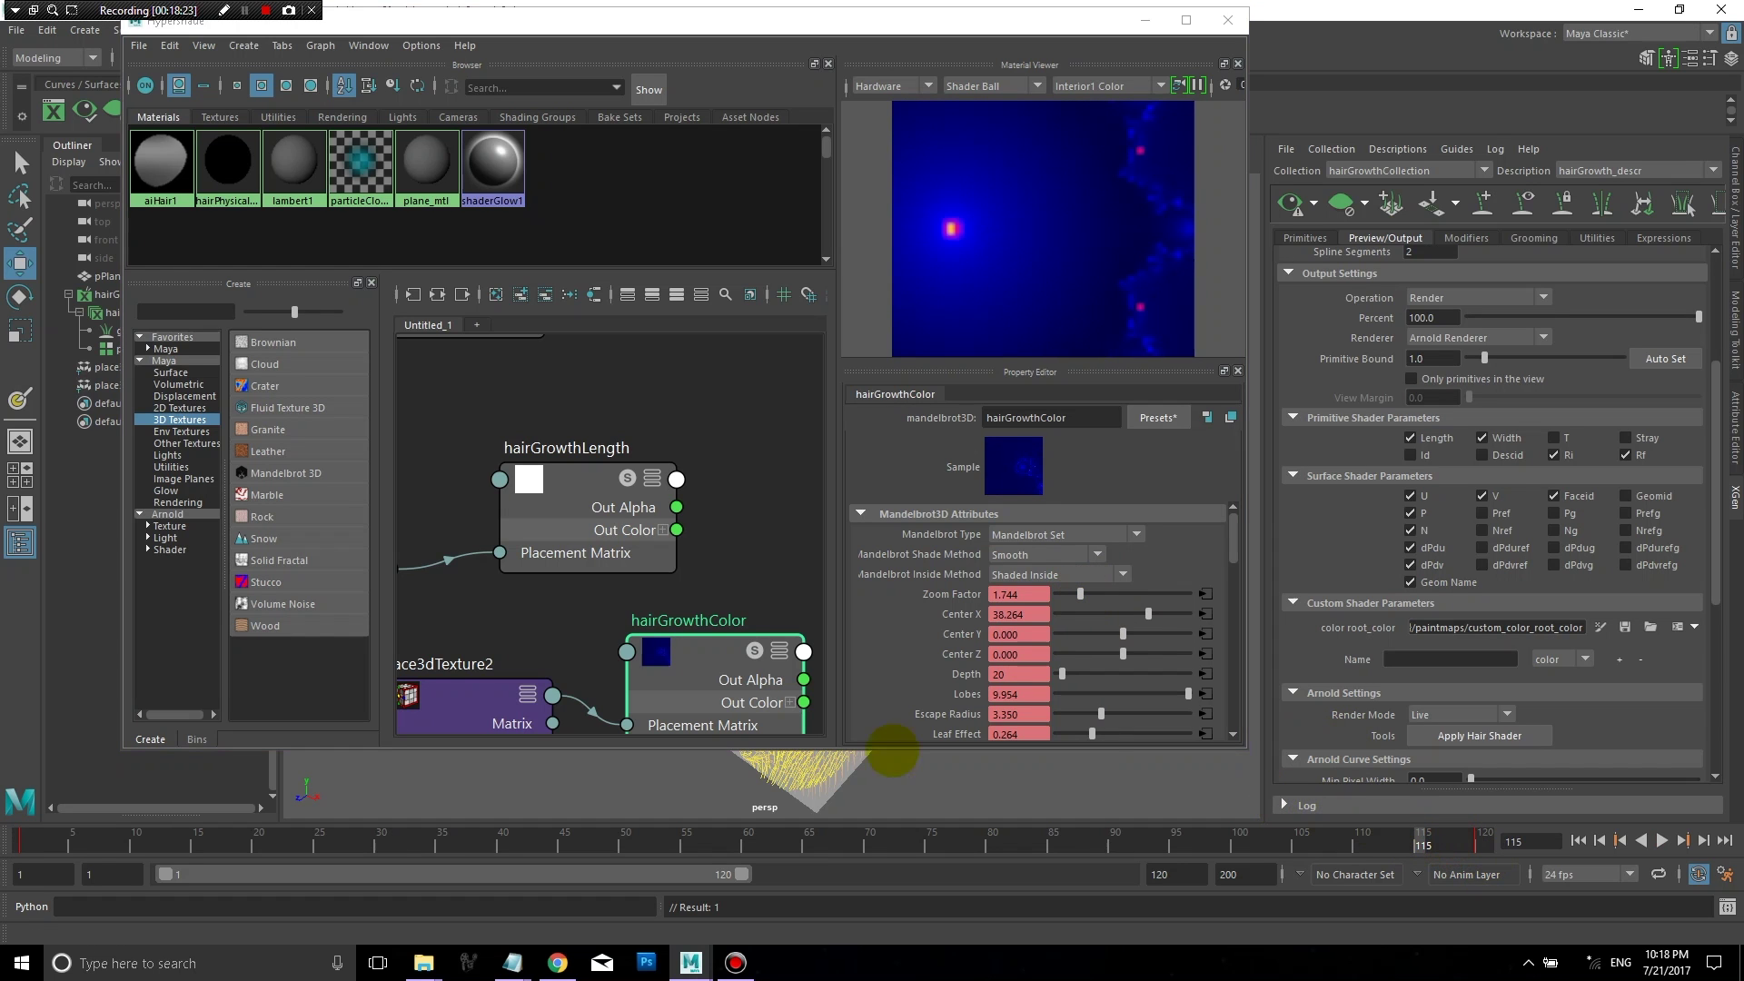
left_click(1578, 840)
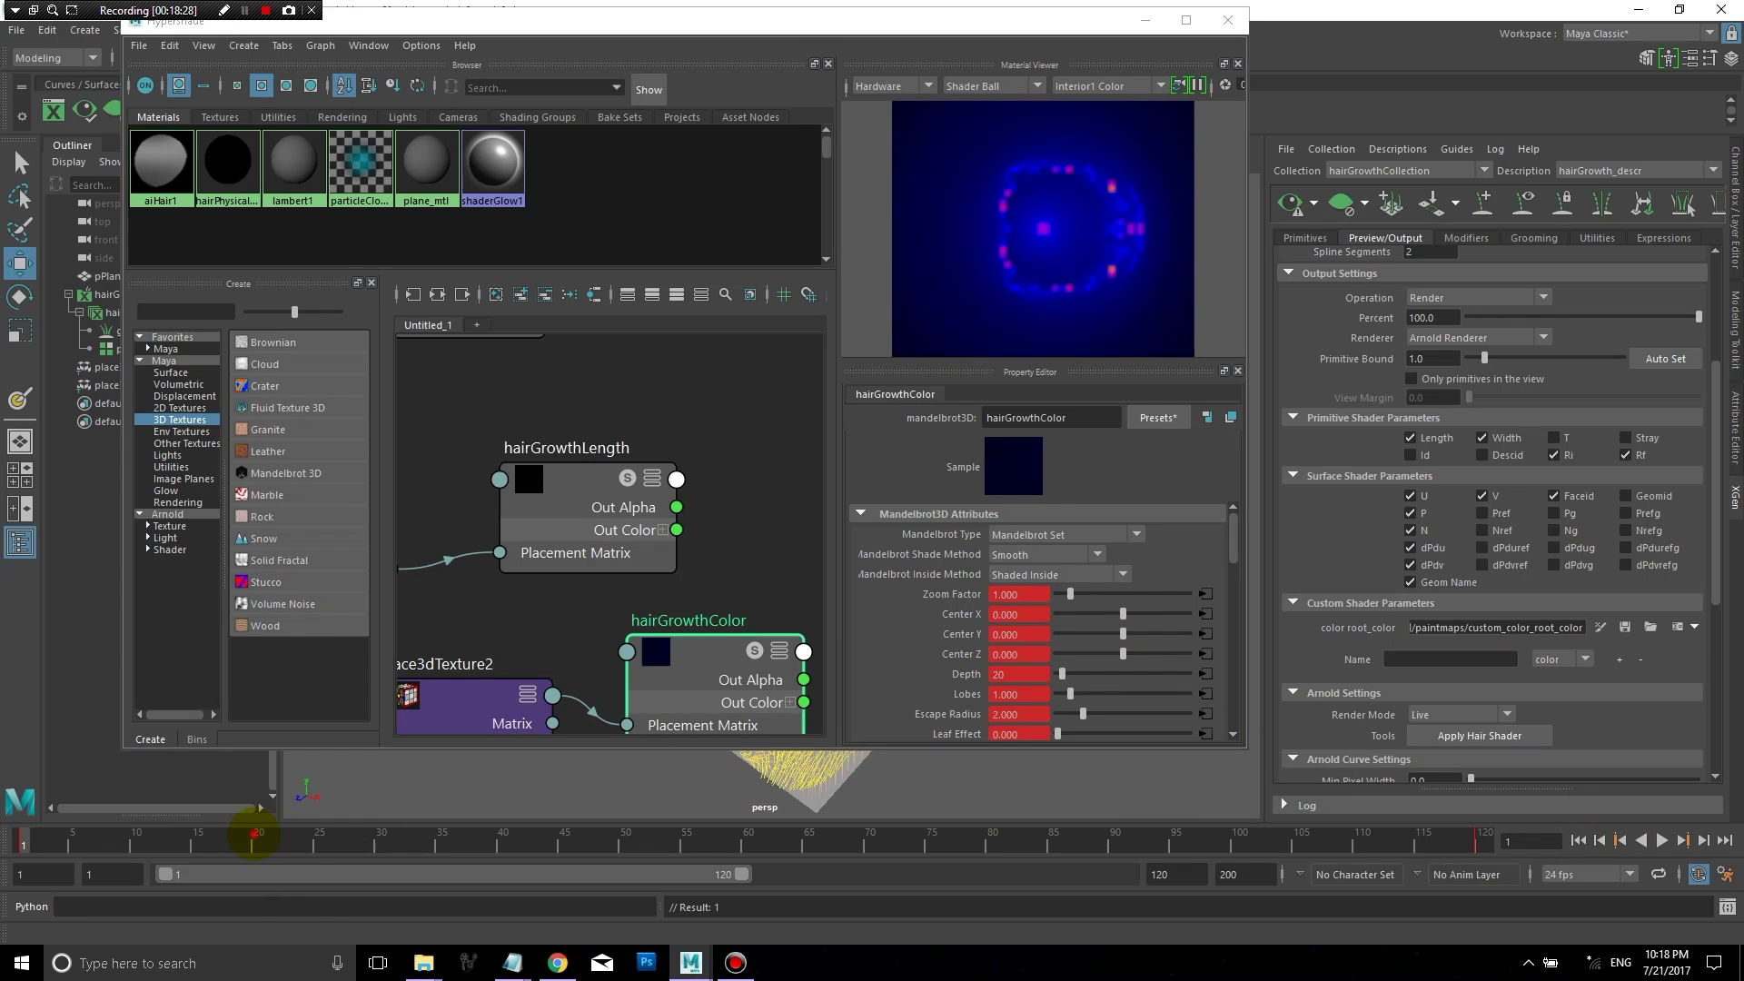
left_click(256, 833)
left_click(379, 843)
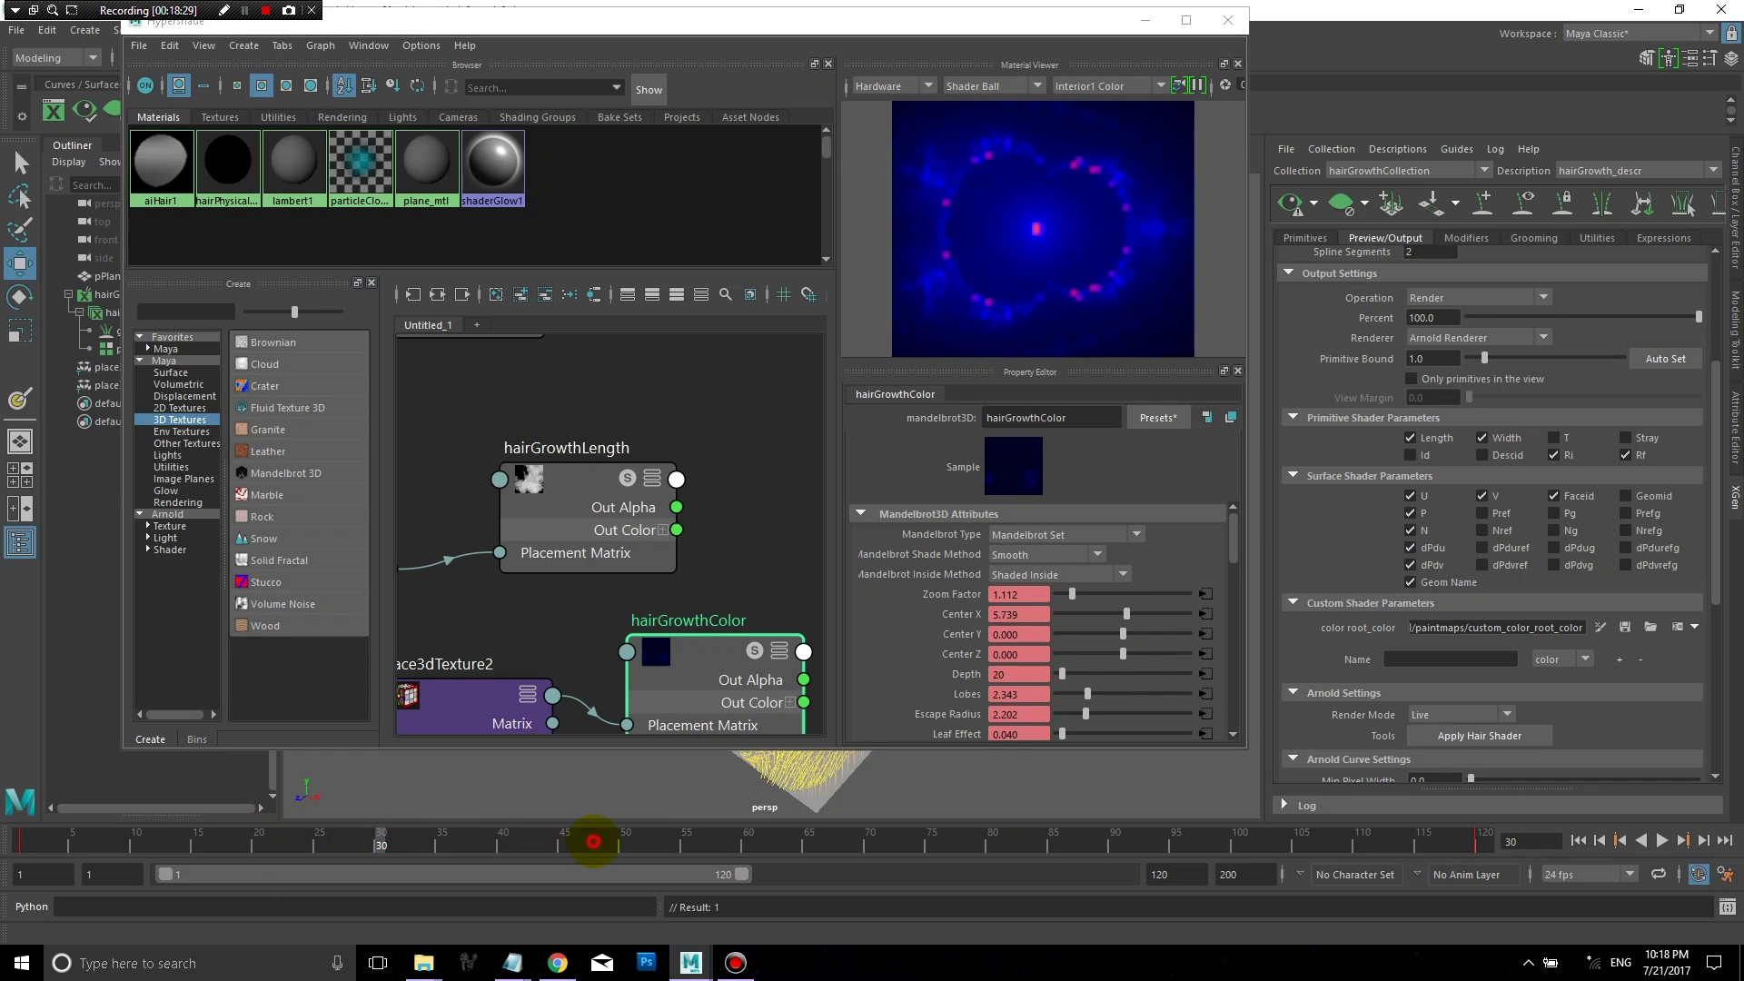
left_click_drag(593, 841, 784, 841)
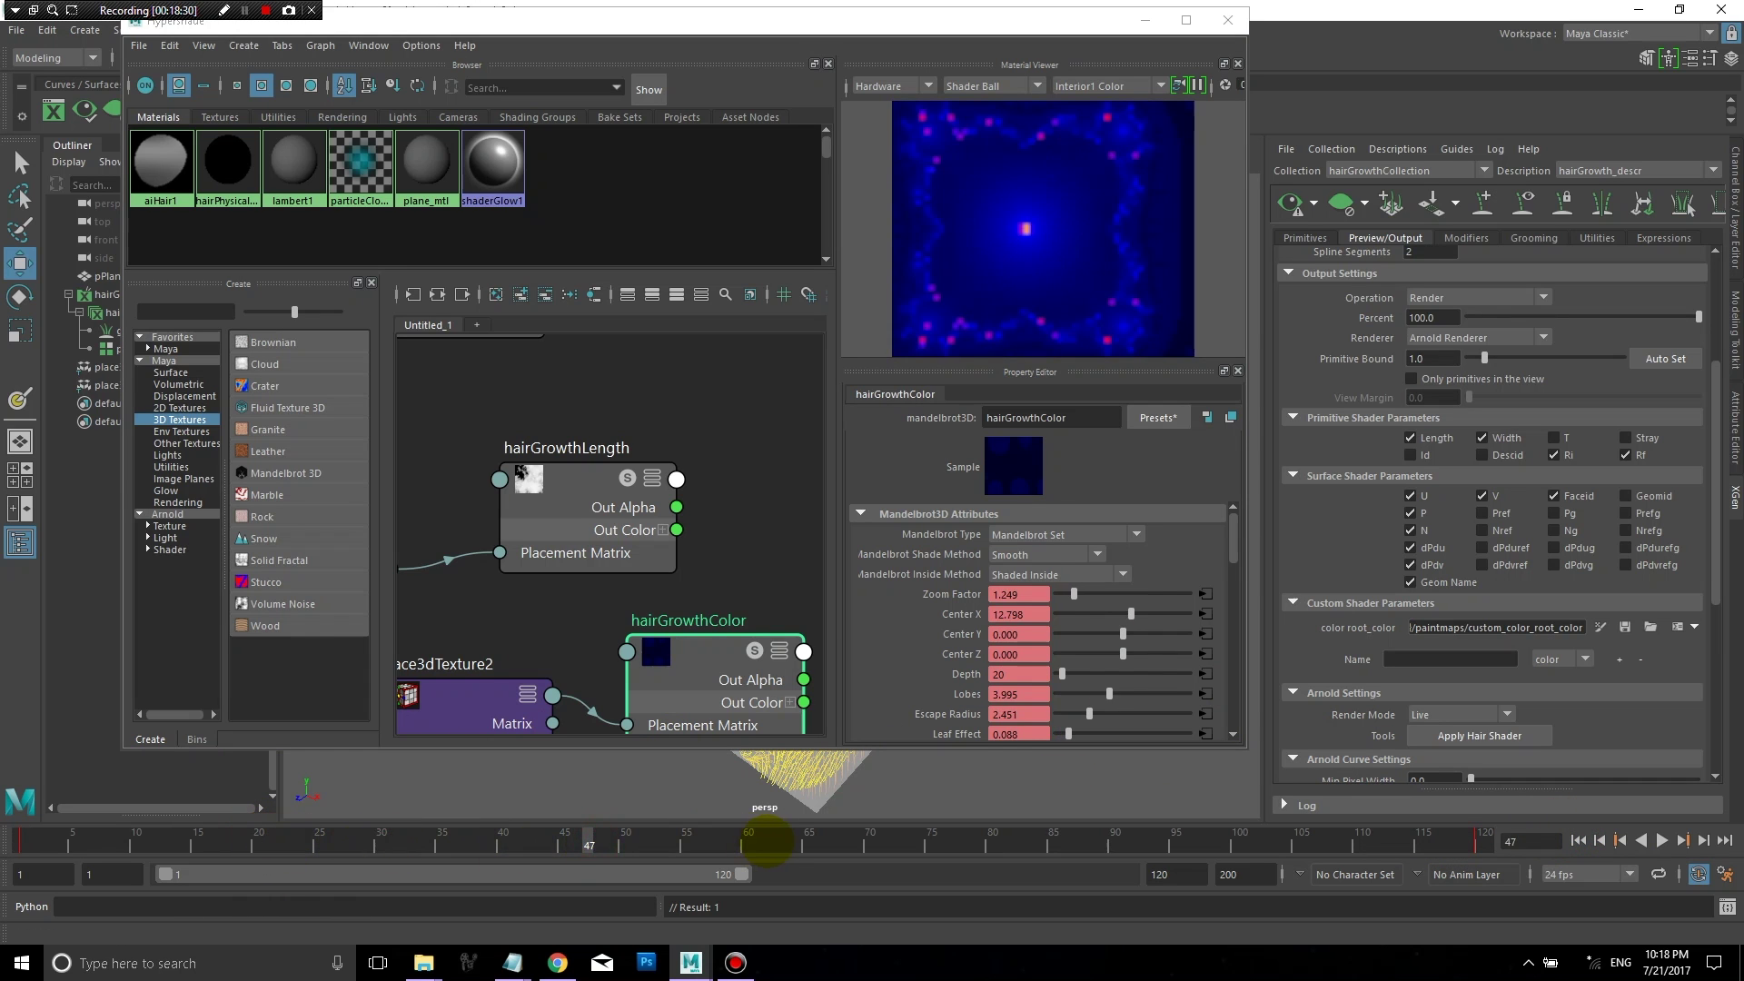
left_click(903, 843)
left_click_drag(1117, 834, 1333, 829)
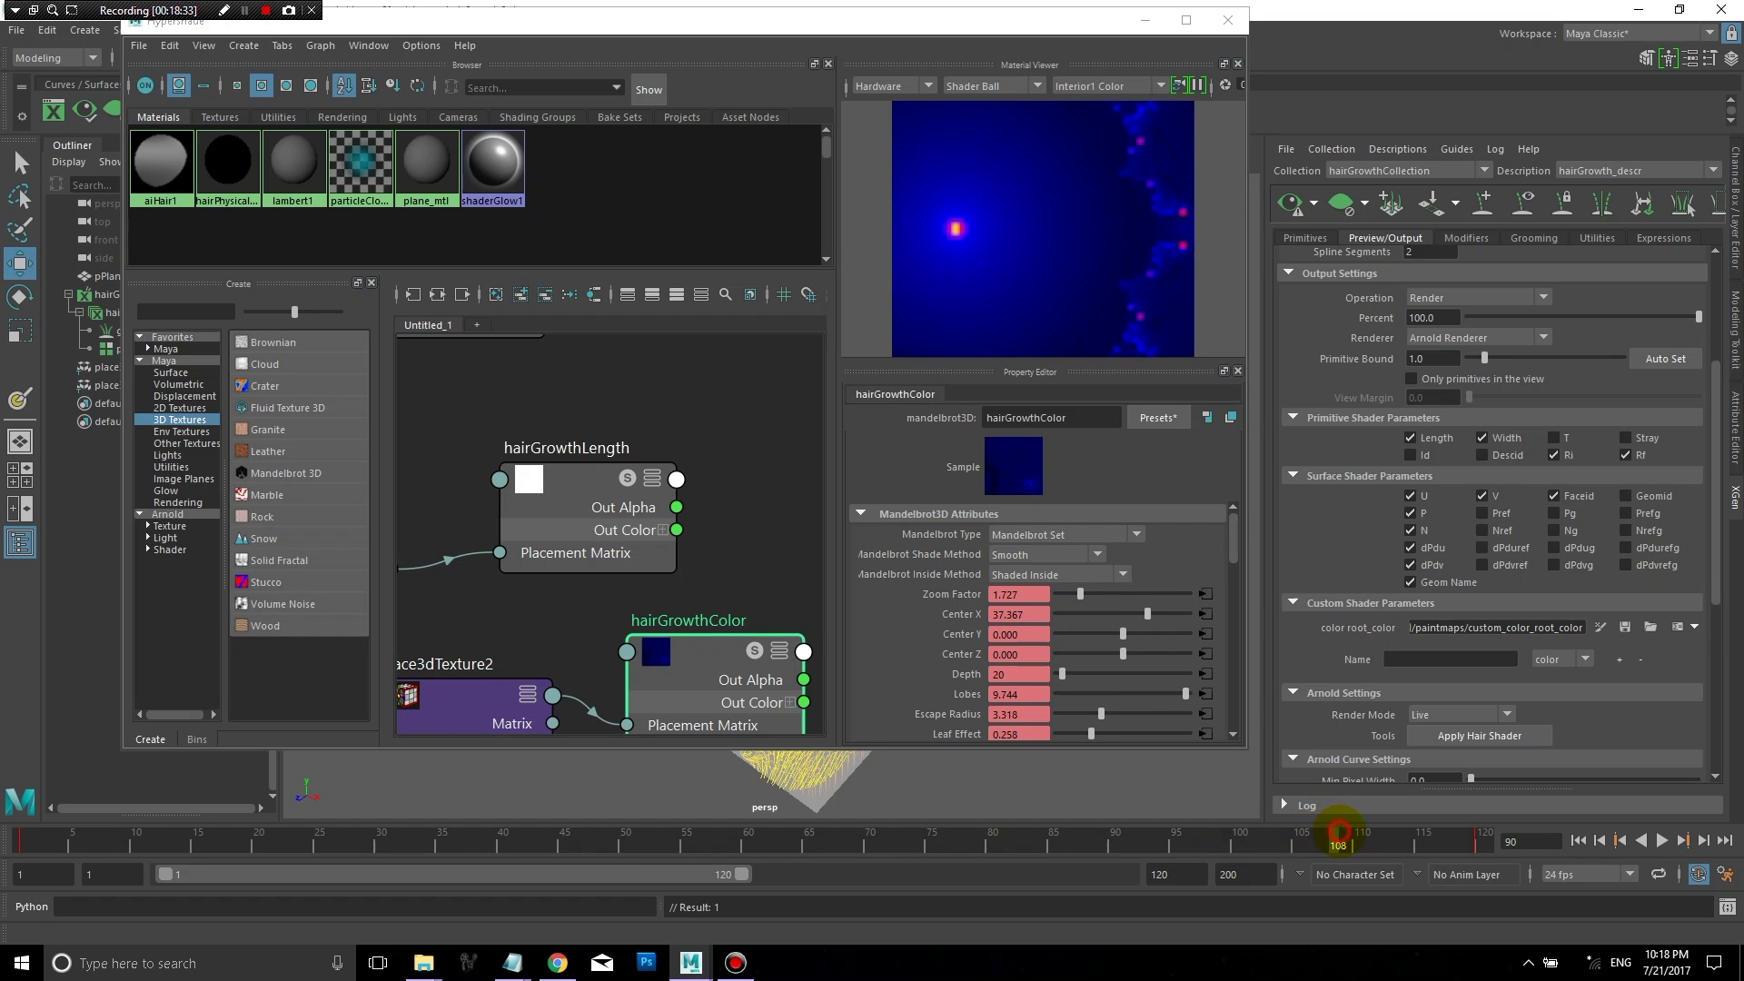
left_click(1580, 839)
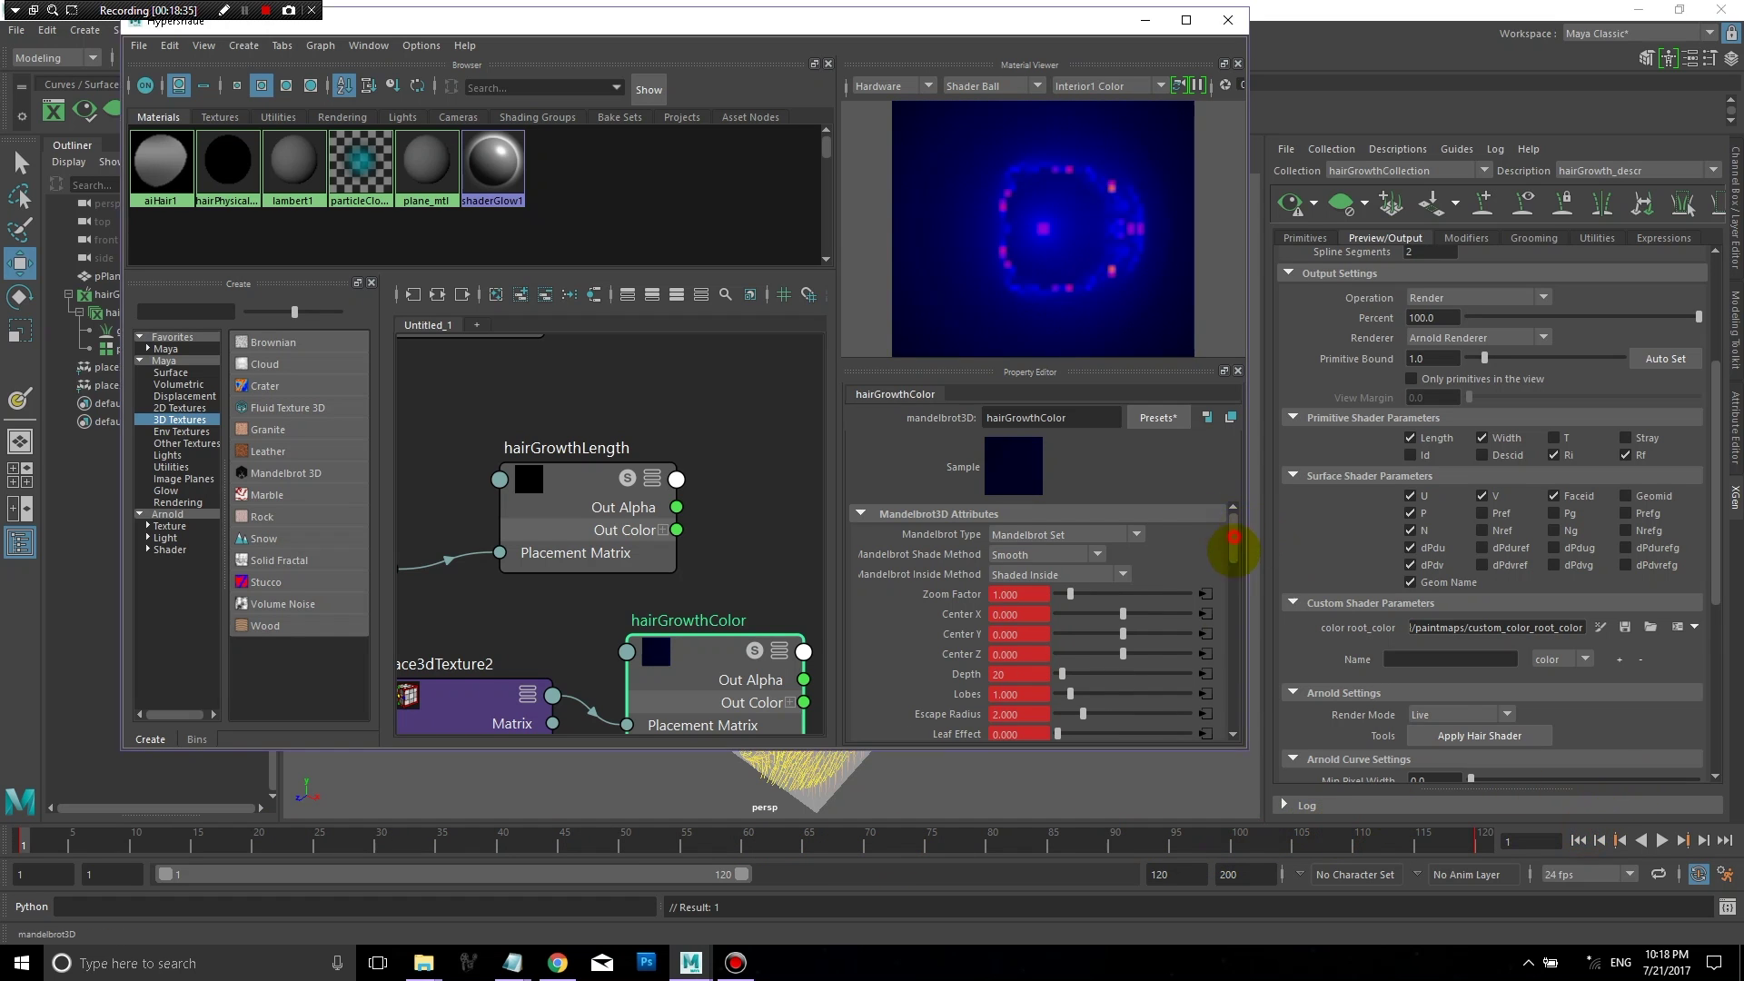
Step: Shift the yellow marker of hairGrowthColor's color ramp to about 0.878 and check the texture at frames 57 and 32
left_click_drag(1232, 545, 1218, 662)
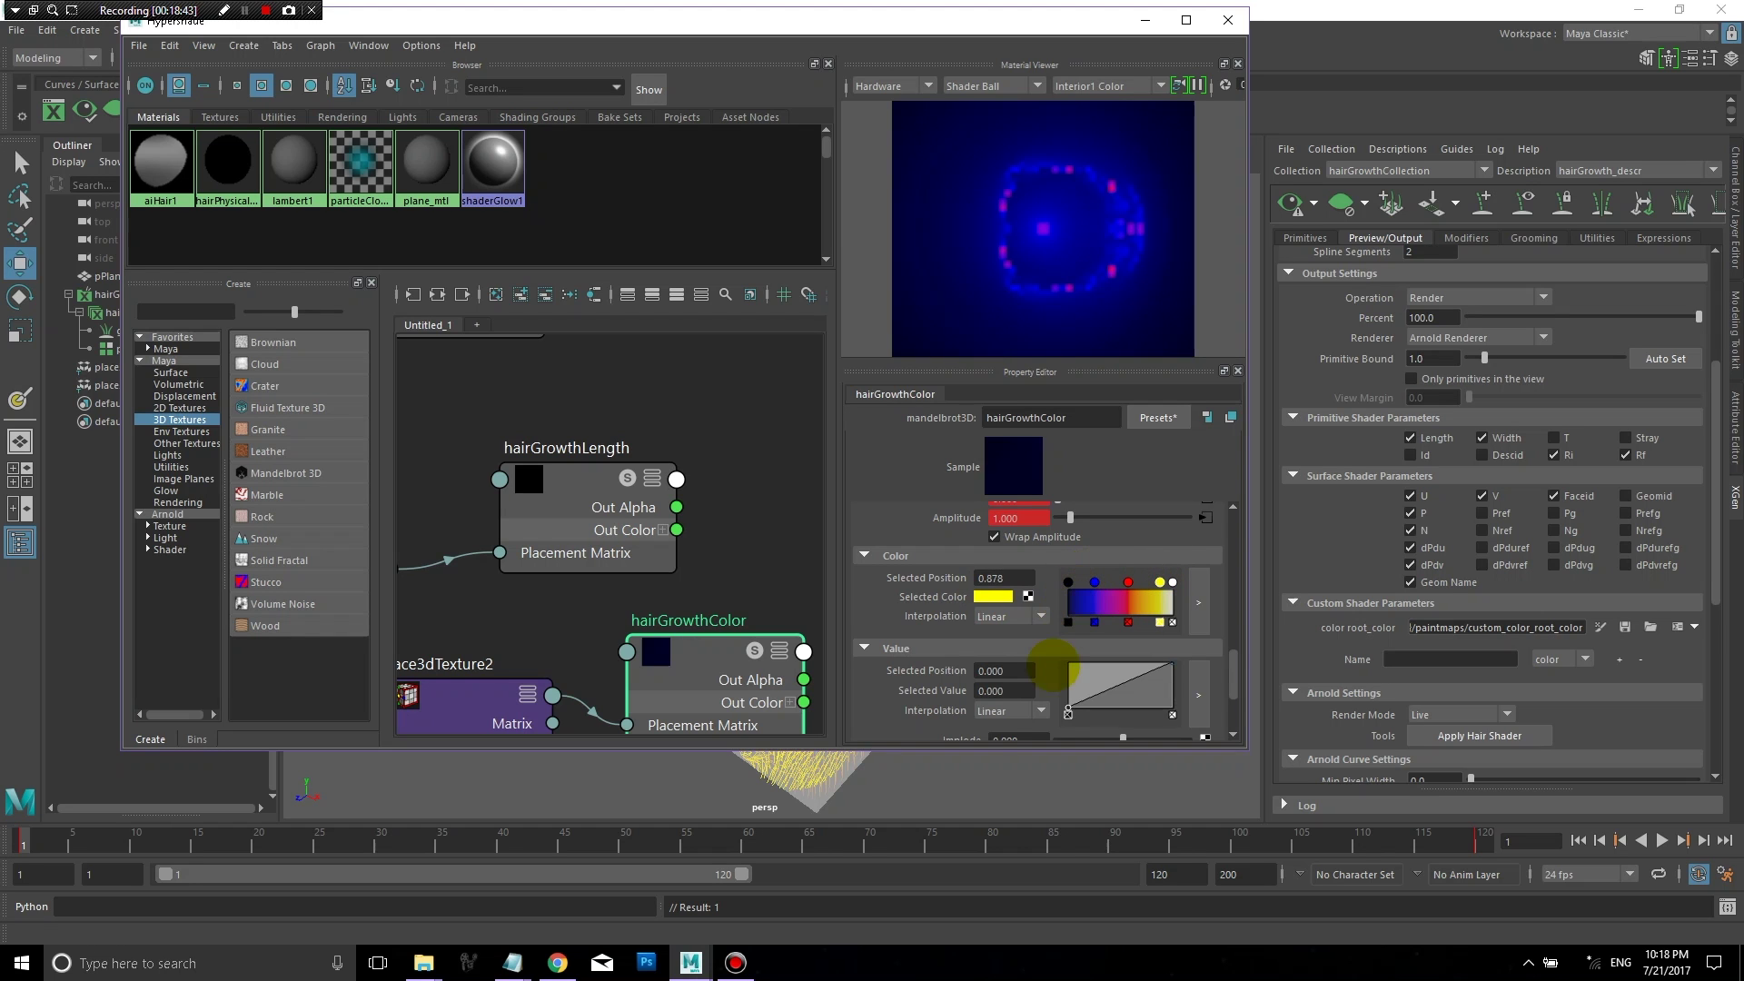
left_click_drag(882, 844, 711, 842)
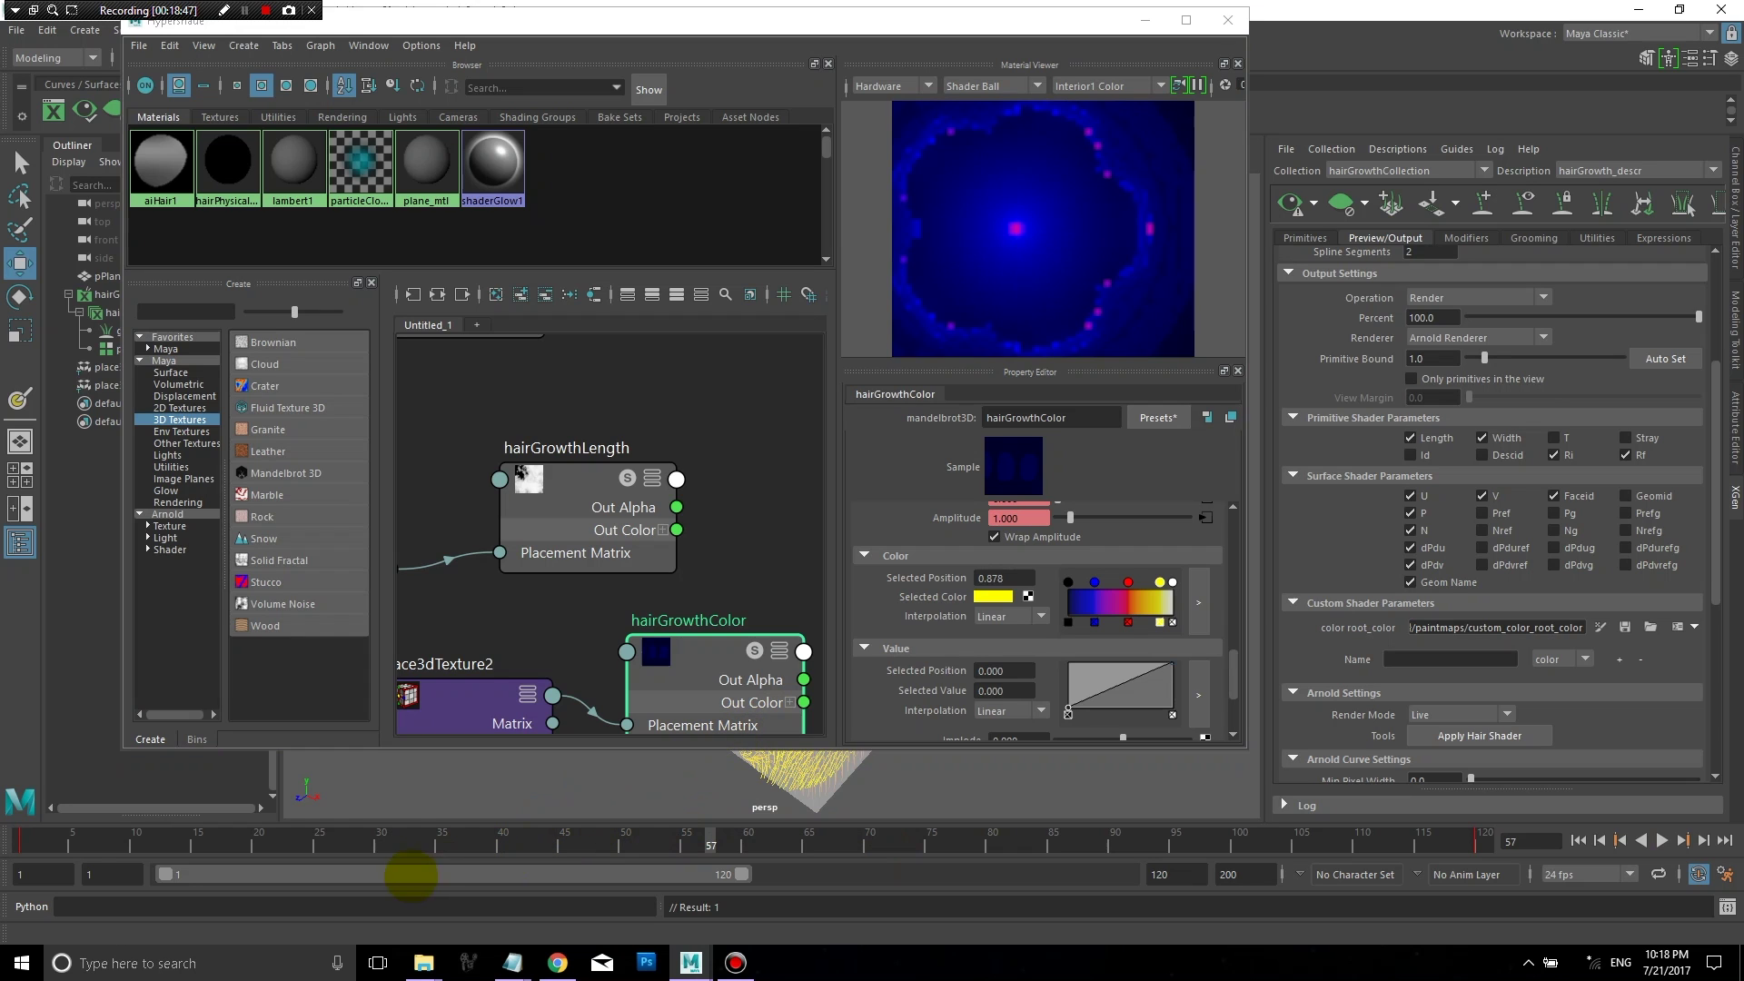
left_click(400, 842)
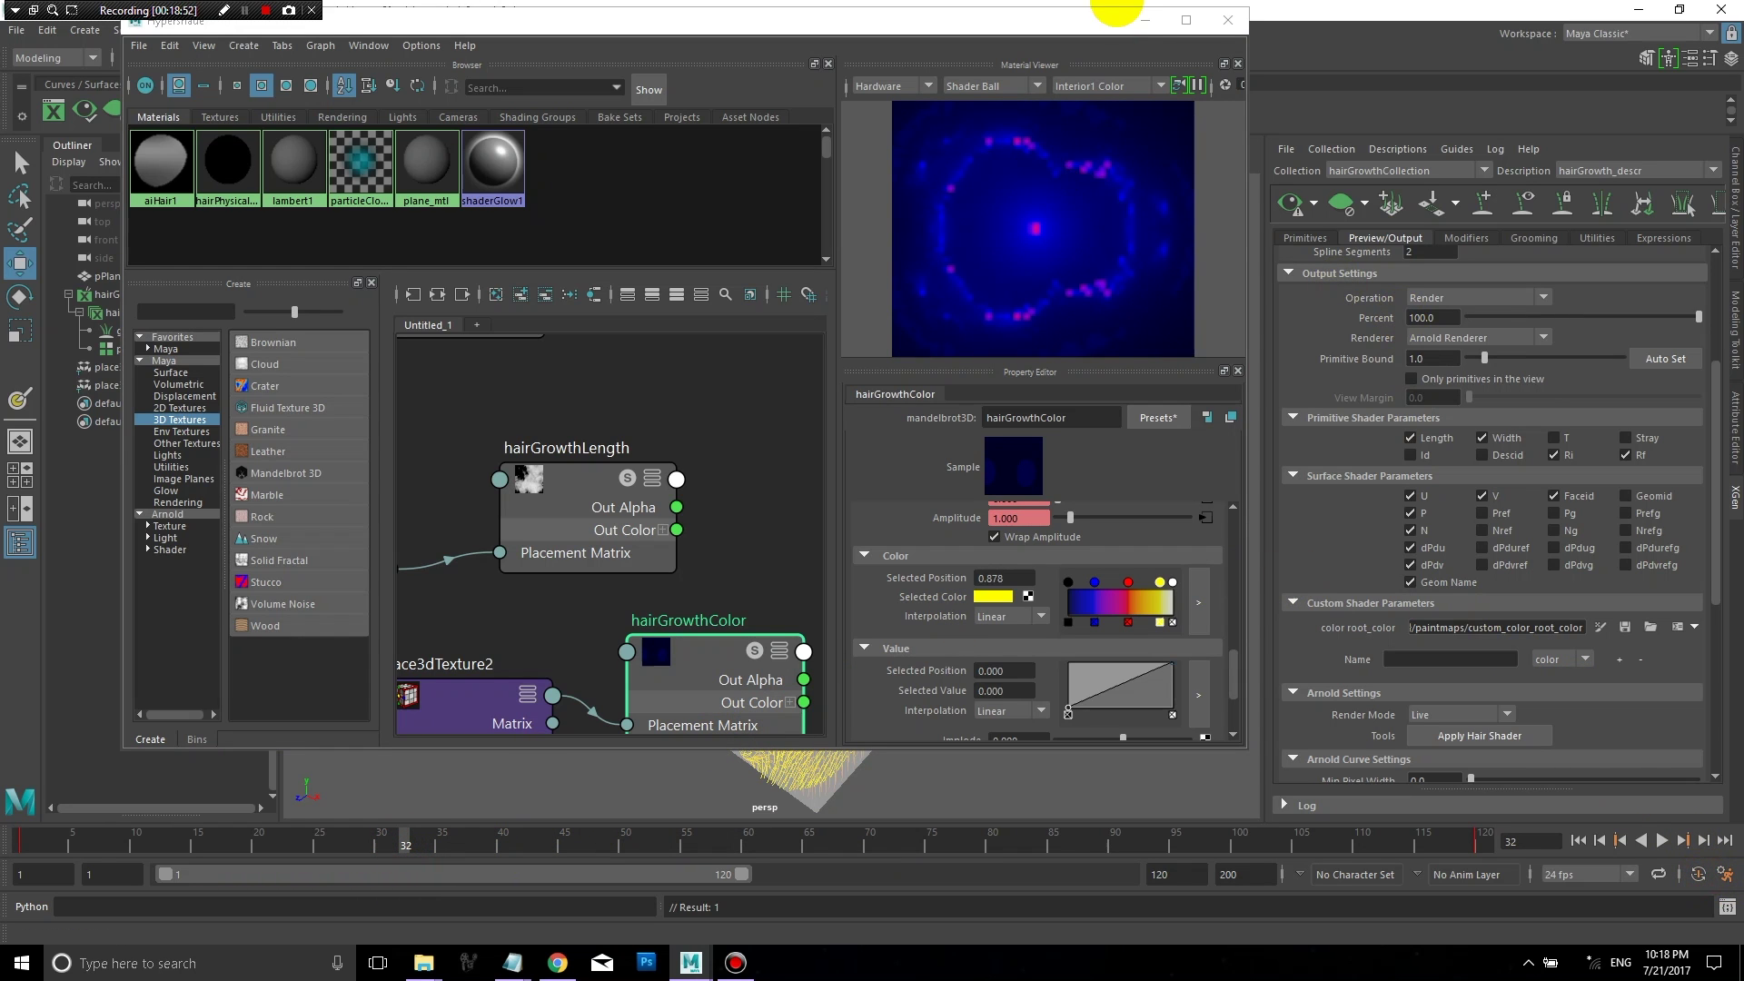
Step: Minimize the Hypershade and save the scene as hairGrowth_Xgen_v03.mb
left_click(1143, 19)
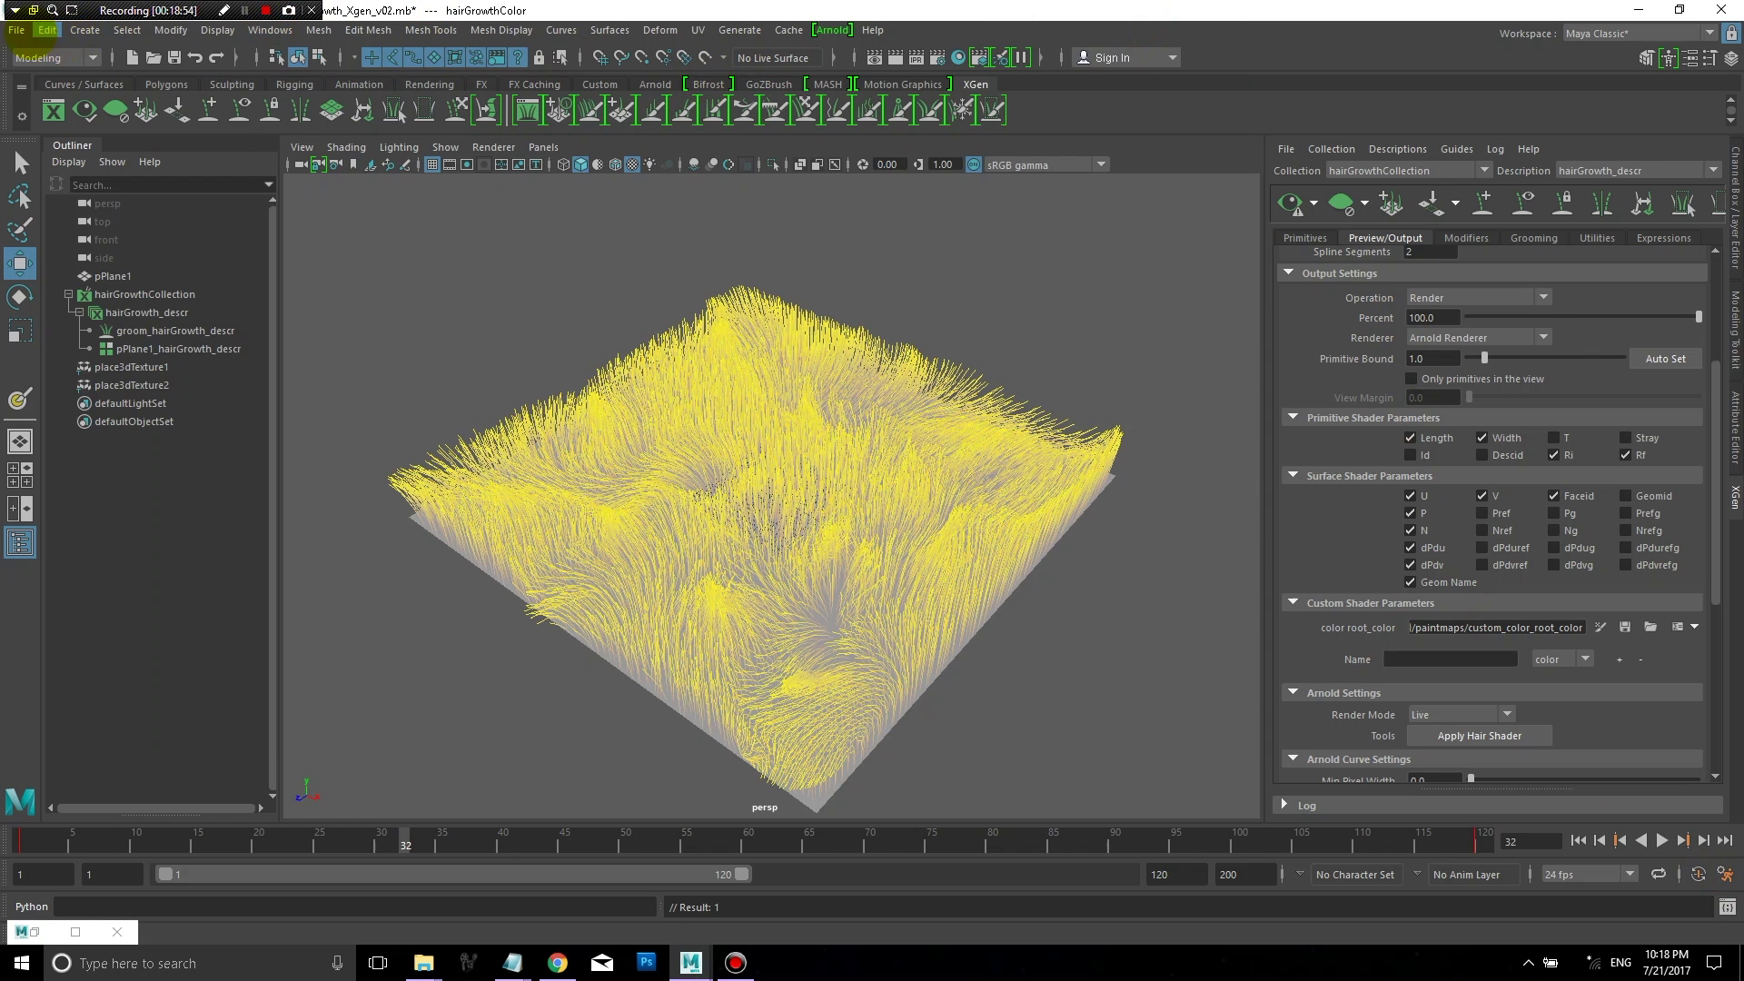
left_click(16, 30)
left_click(71, 122)
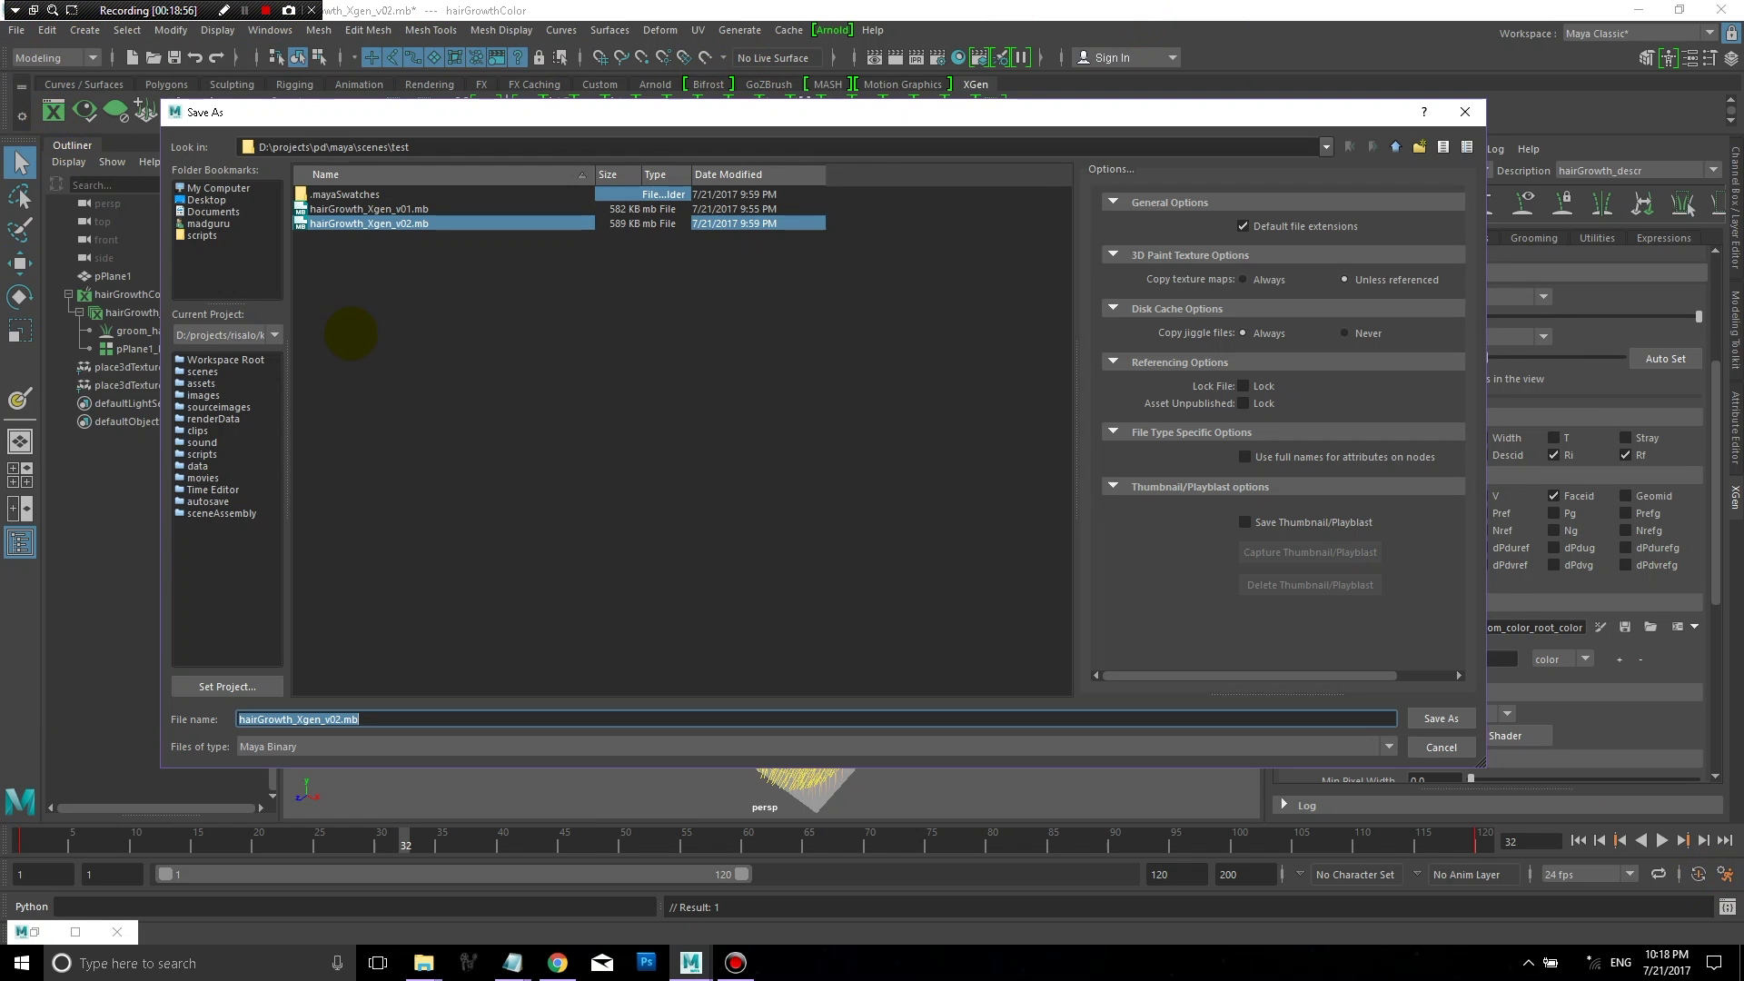
left_click_drag(335, 719, 343, 718)
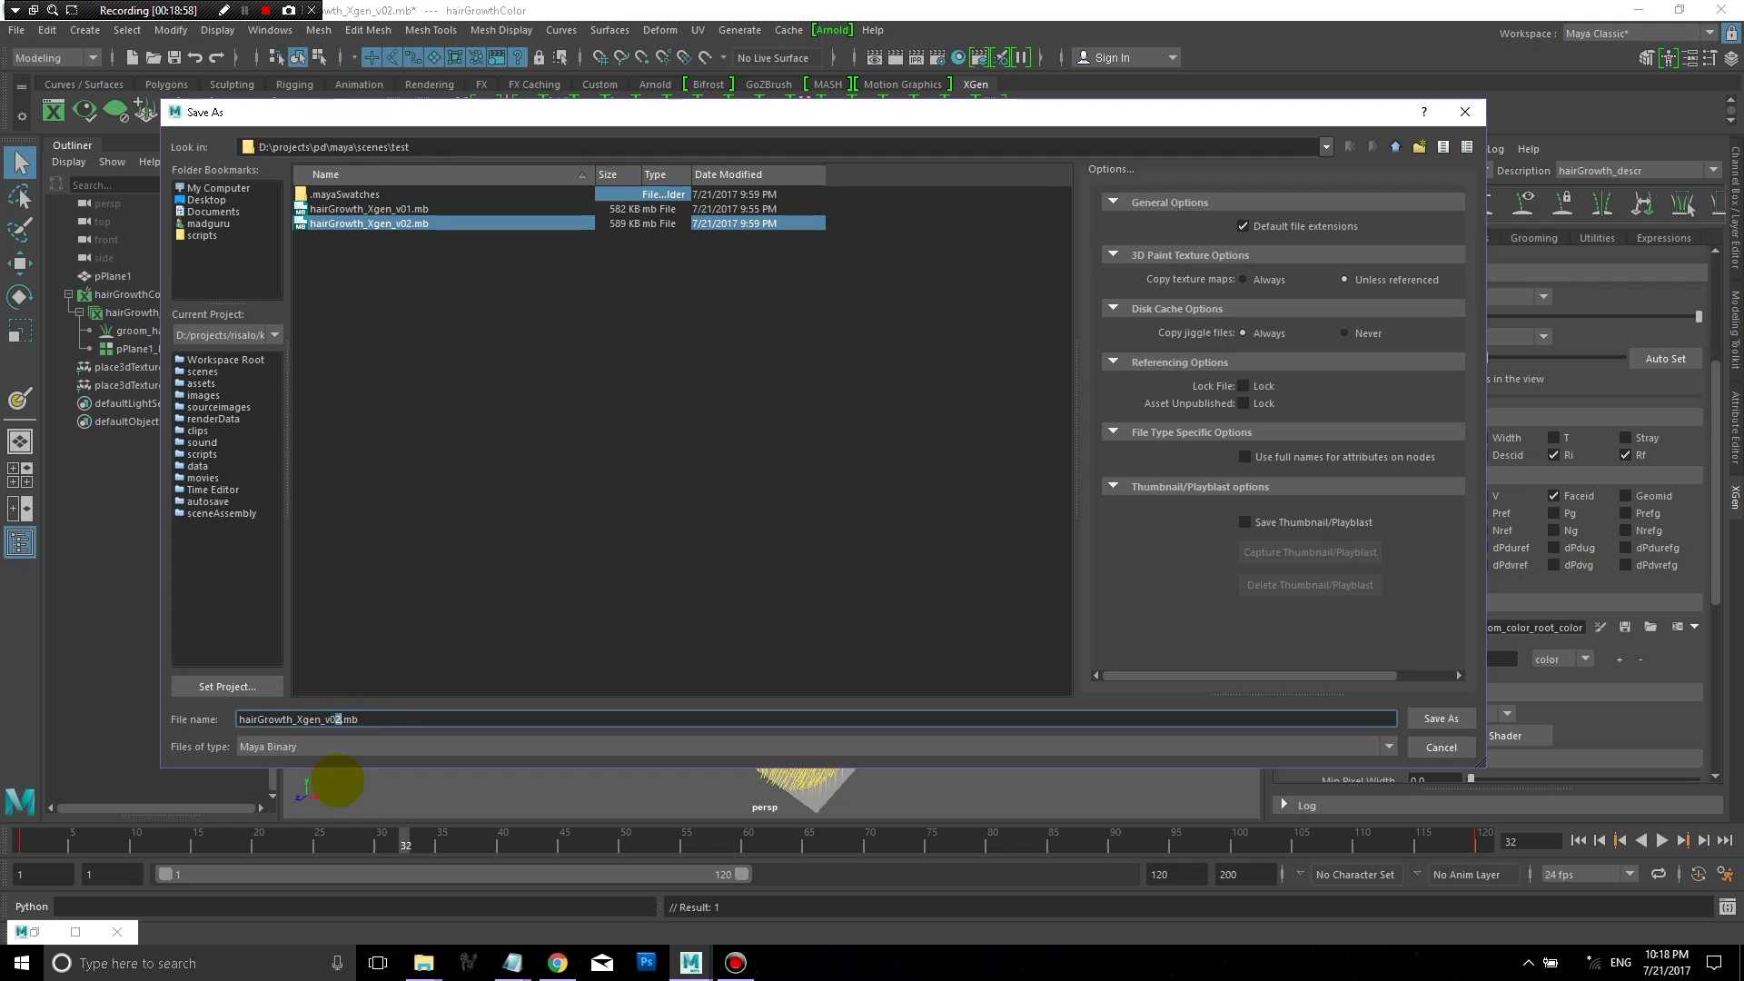
type("3")
key("Return")
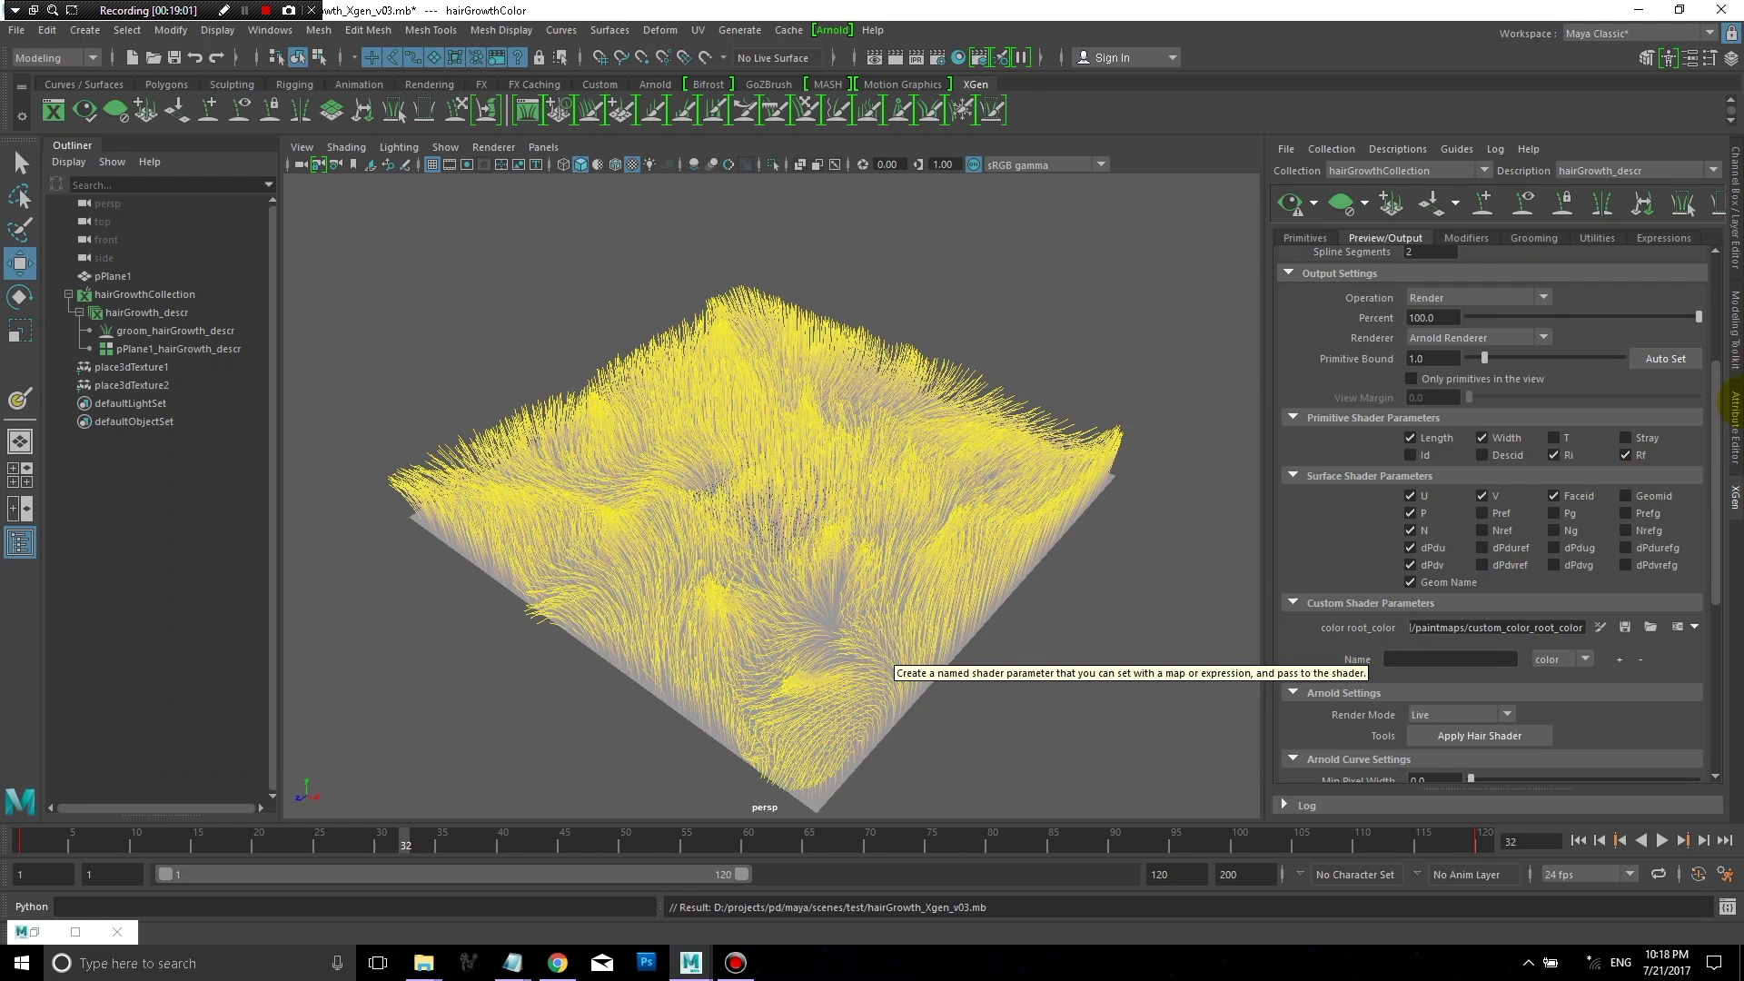
Step: Open the Render Texture Range options for hairGrowthColor and set jpg format with a resolution of 1024 by 1024
left_click_drag(1714, 431, 1713, 498)
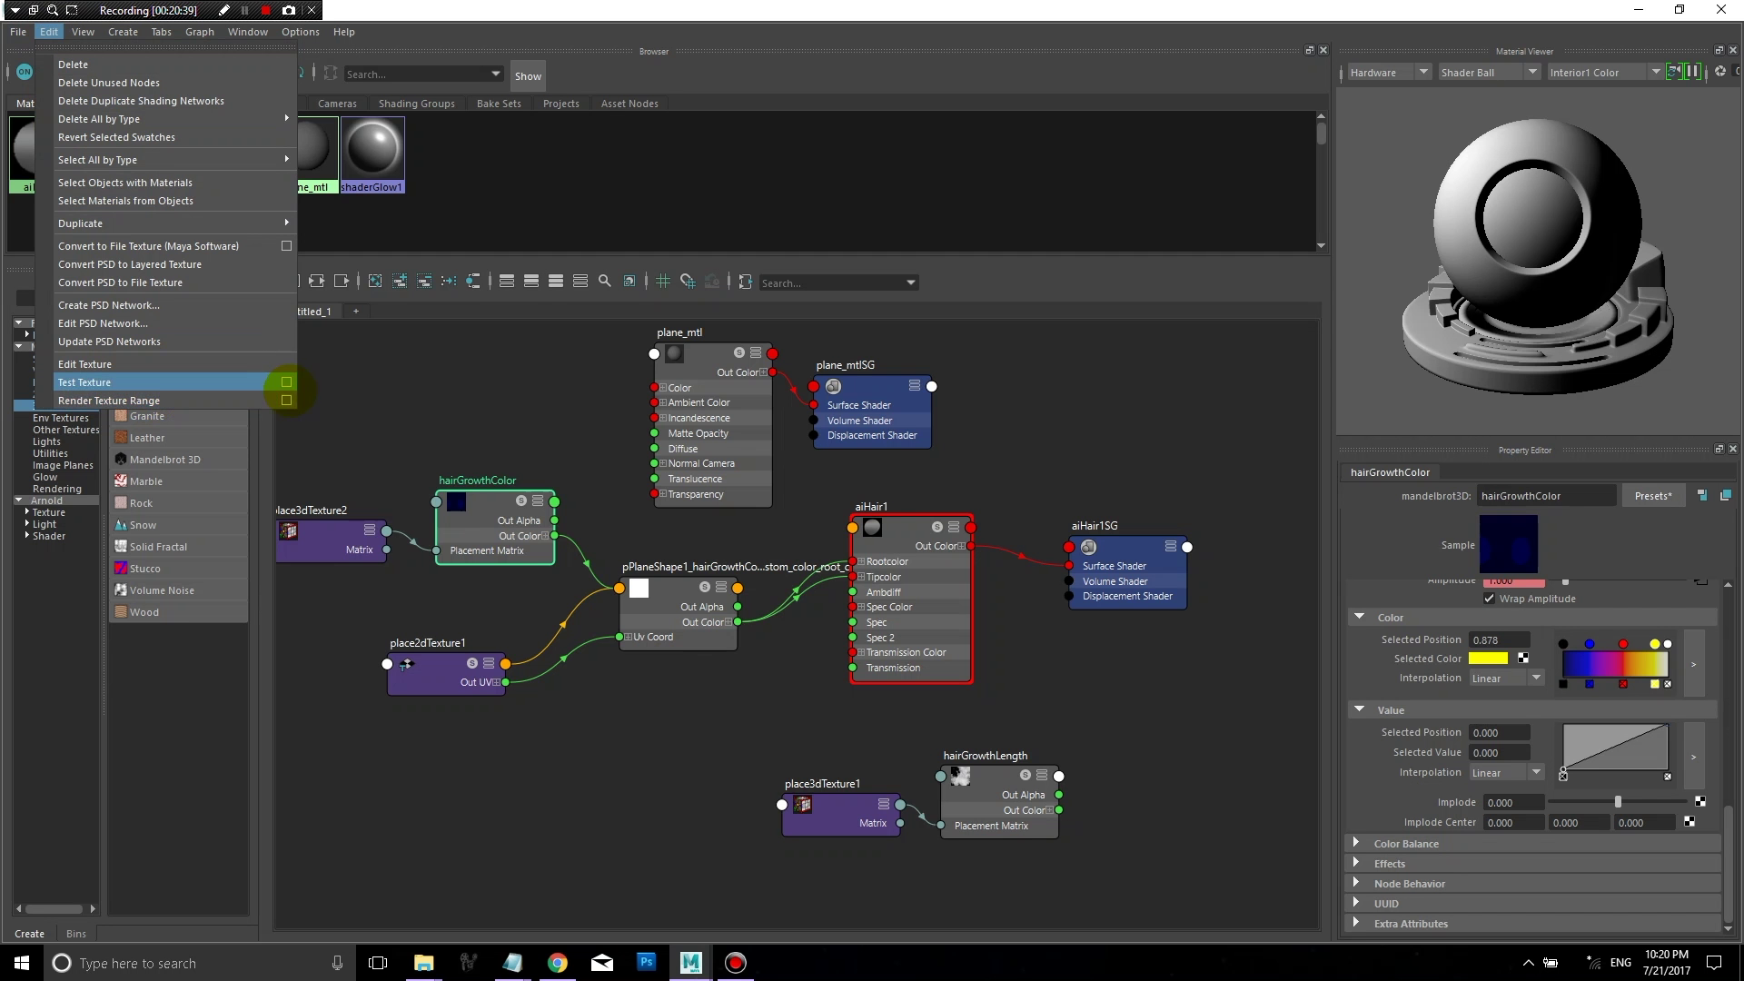
left_click(286, 399)
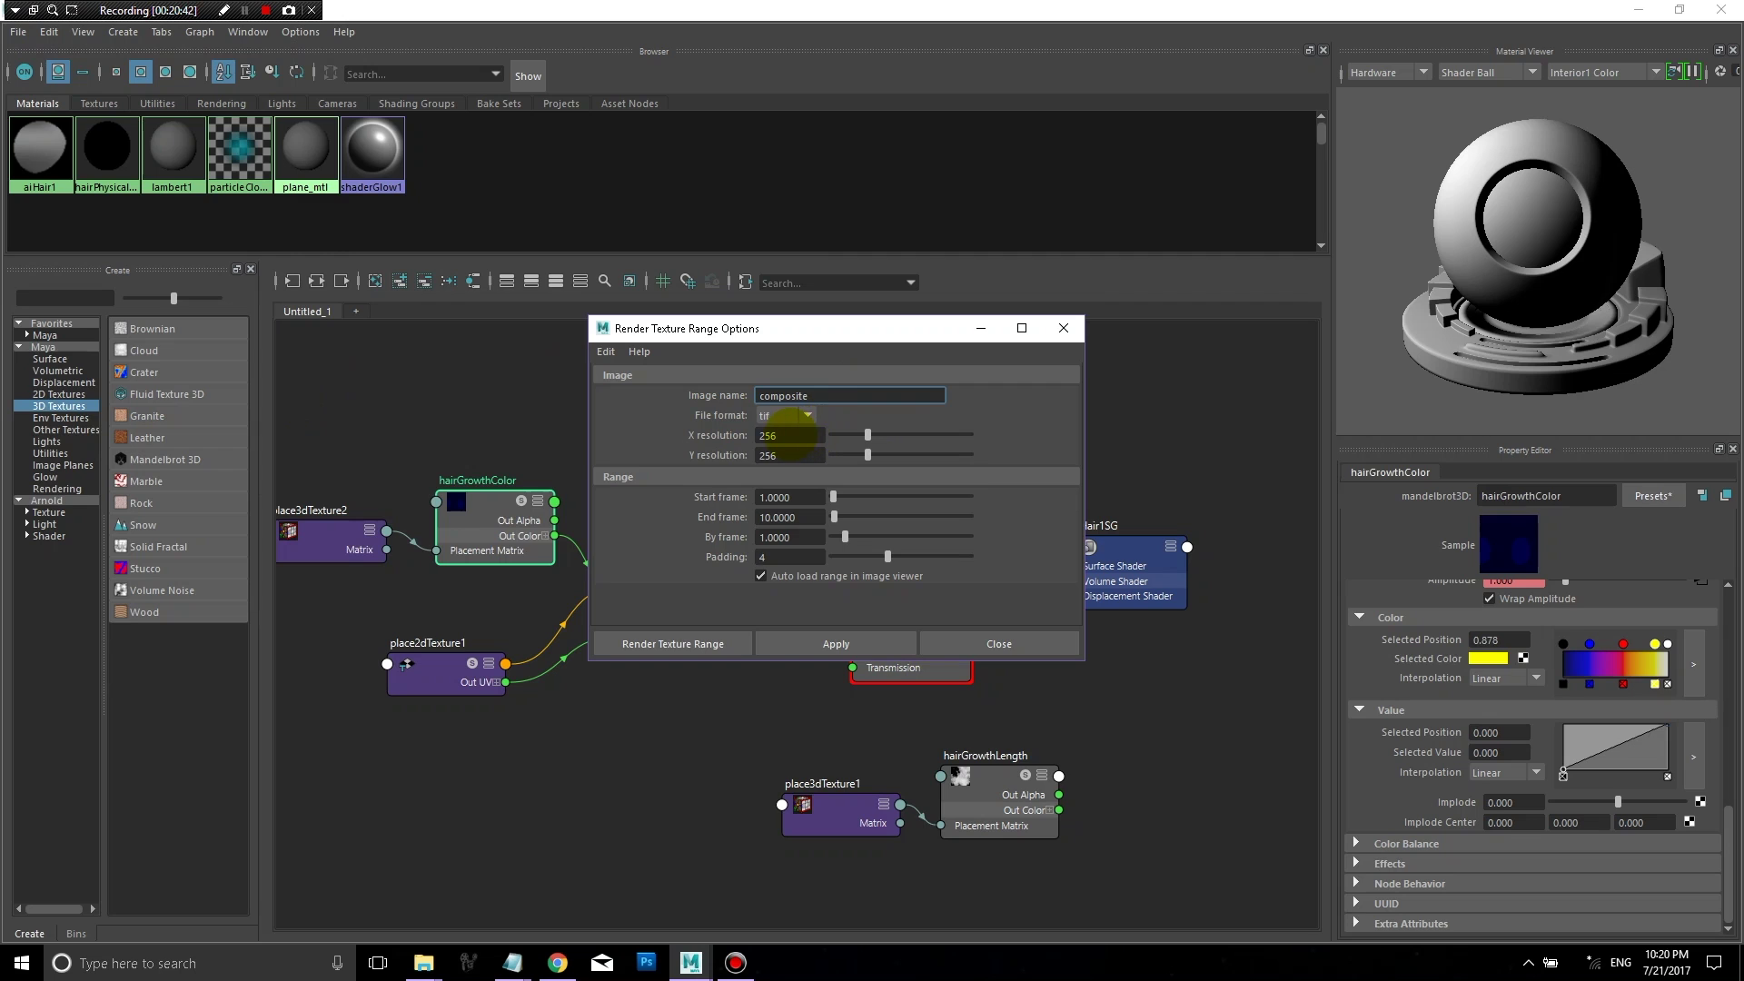
left_click(798, 415)
left_click(770, 490)
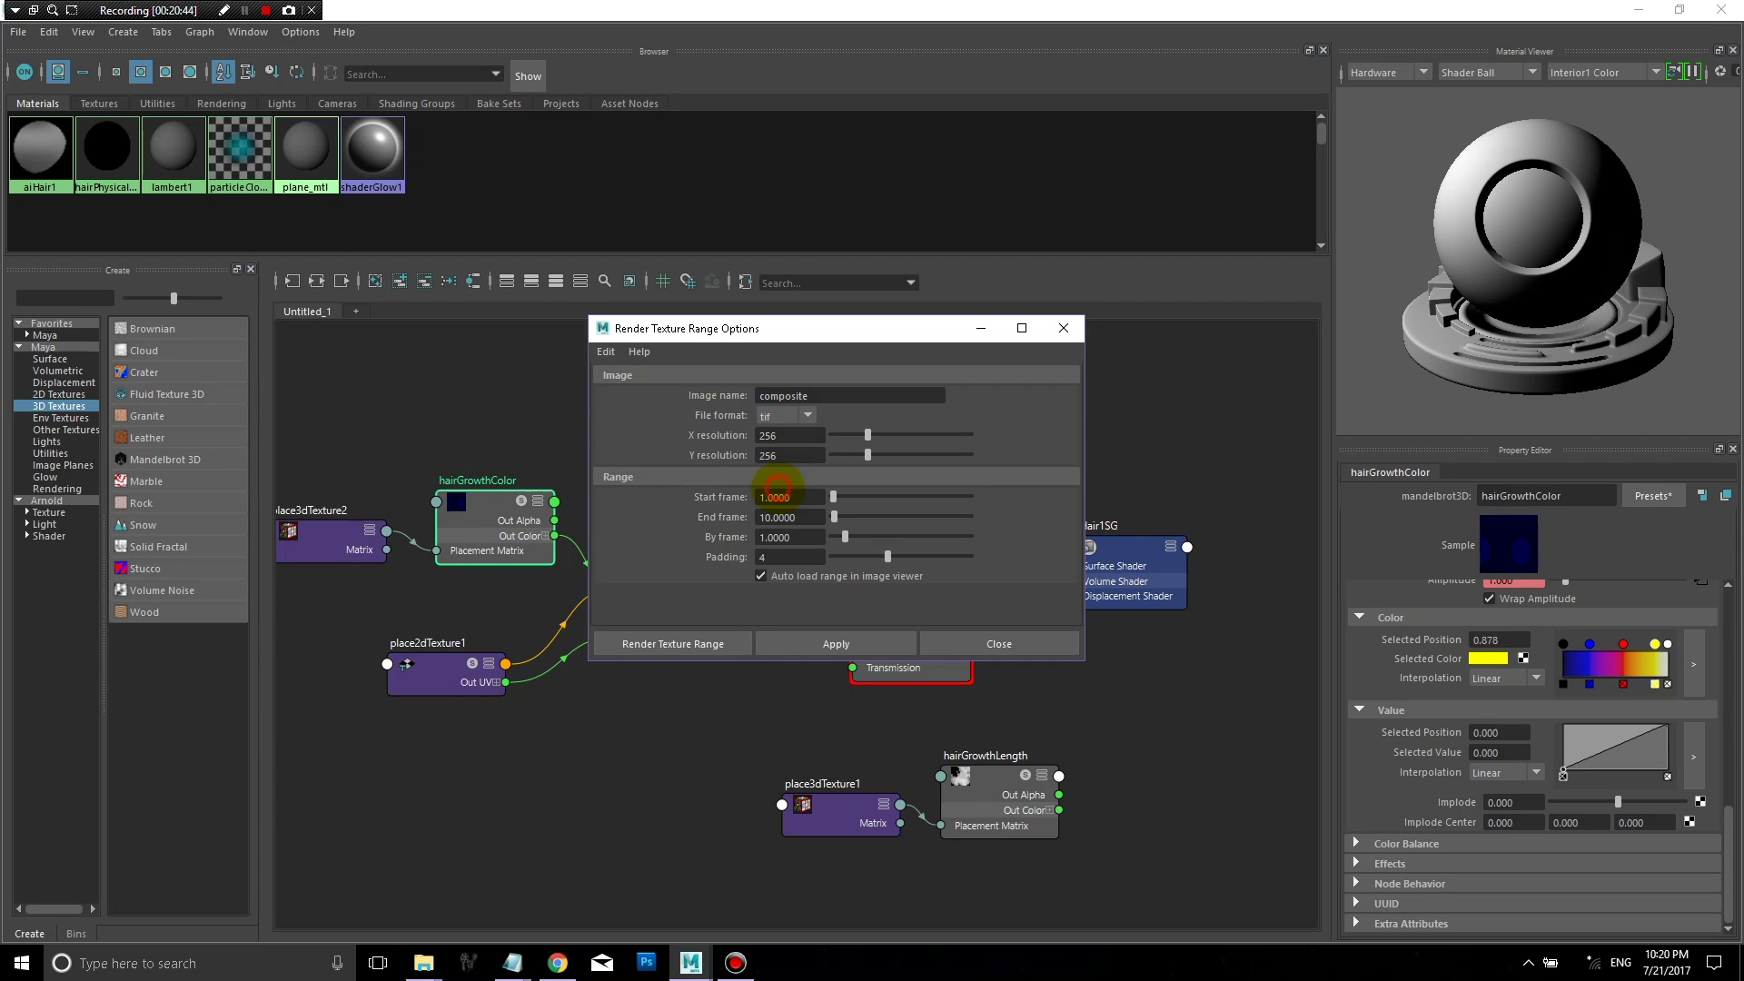
left_click(794, 435)
left_click_drag(794, 435, 727, 421)
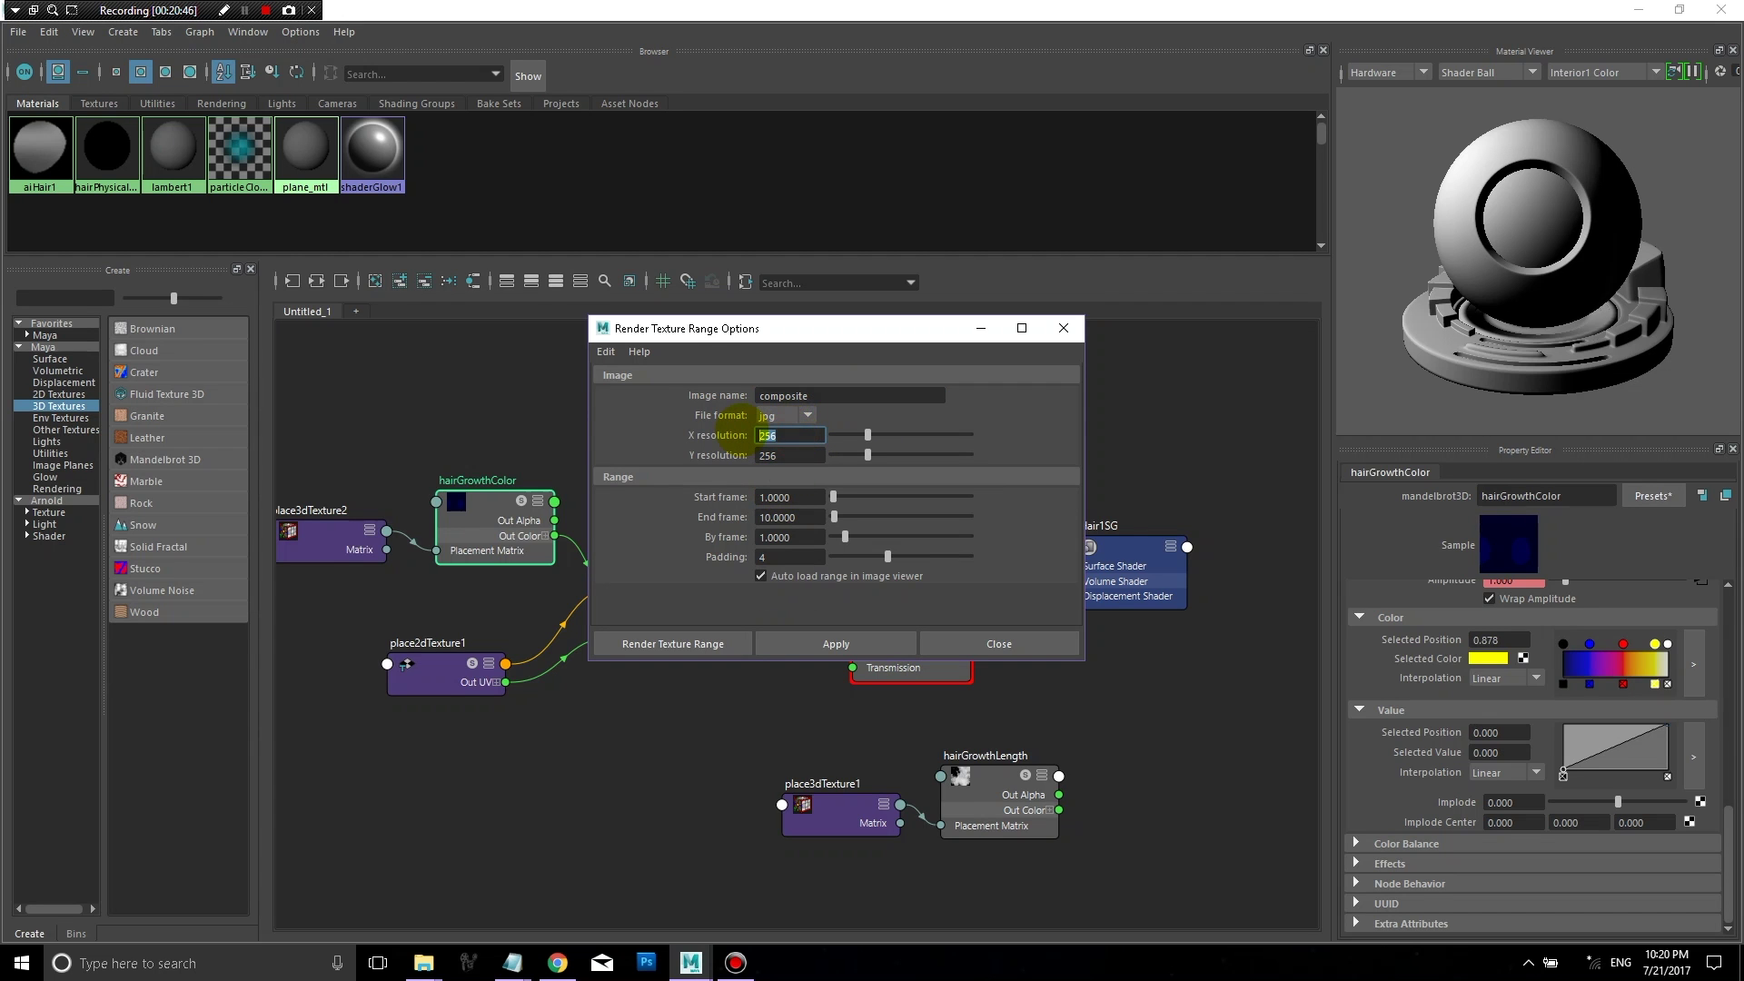
type("1024")
key("Tab")
type("1")
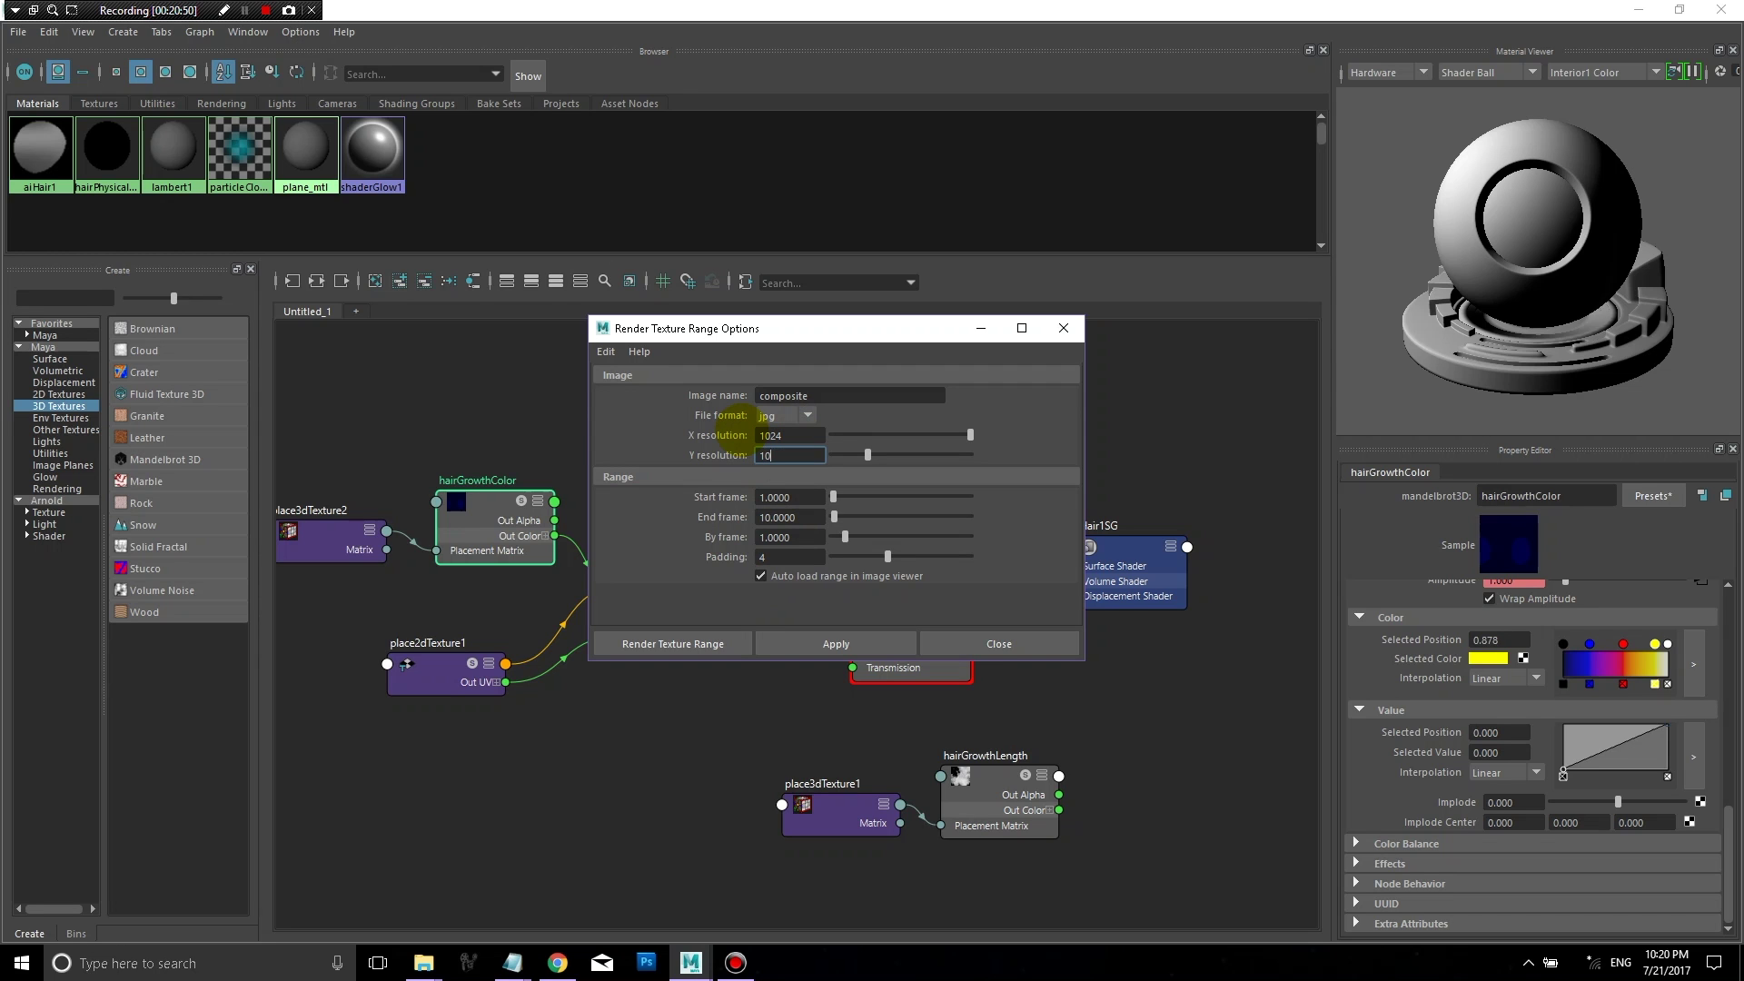
type("024")
key("Tab")
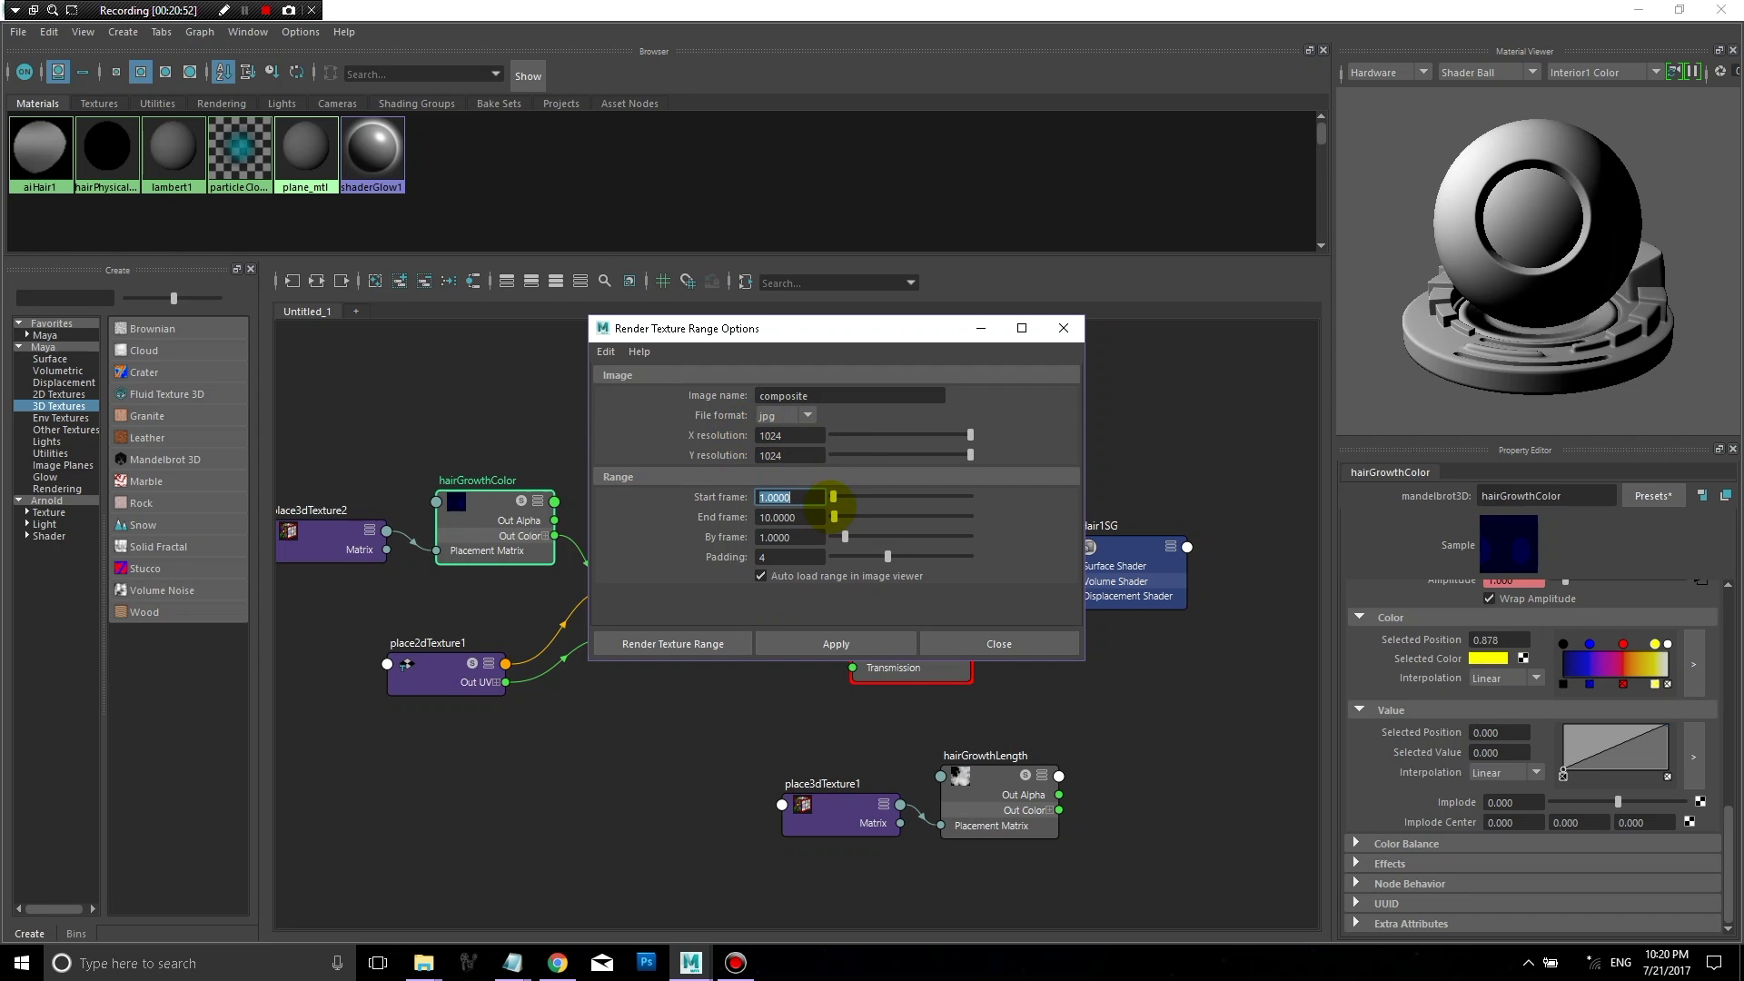
Step: Set the texture range's end frame to 120 and name the image hairGrowthColor
key("Tab")
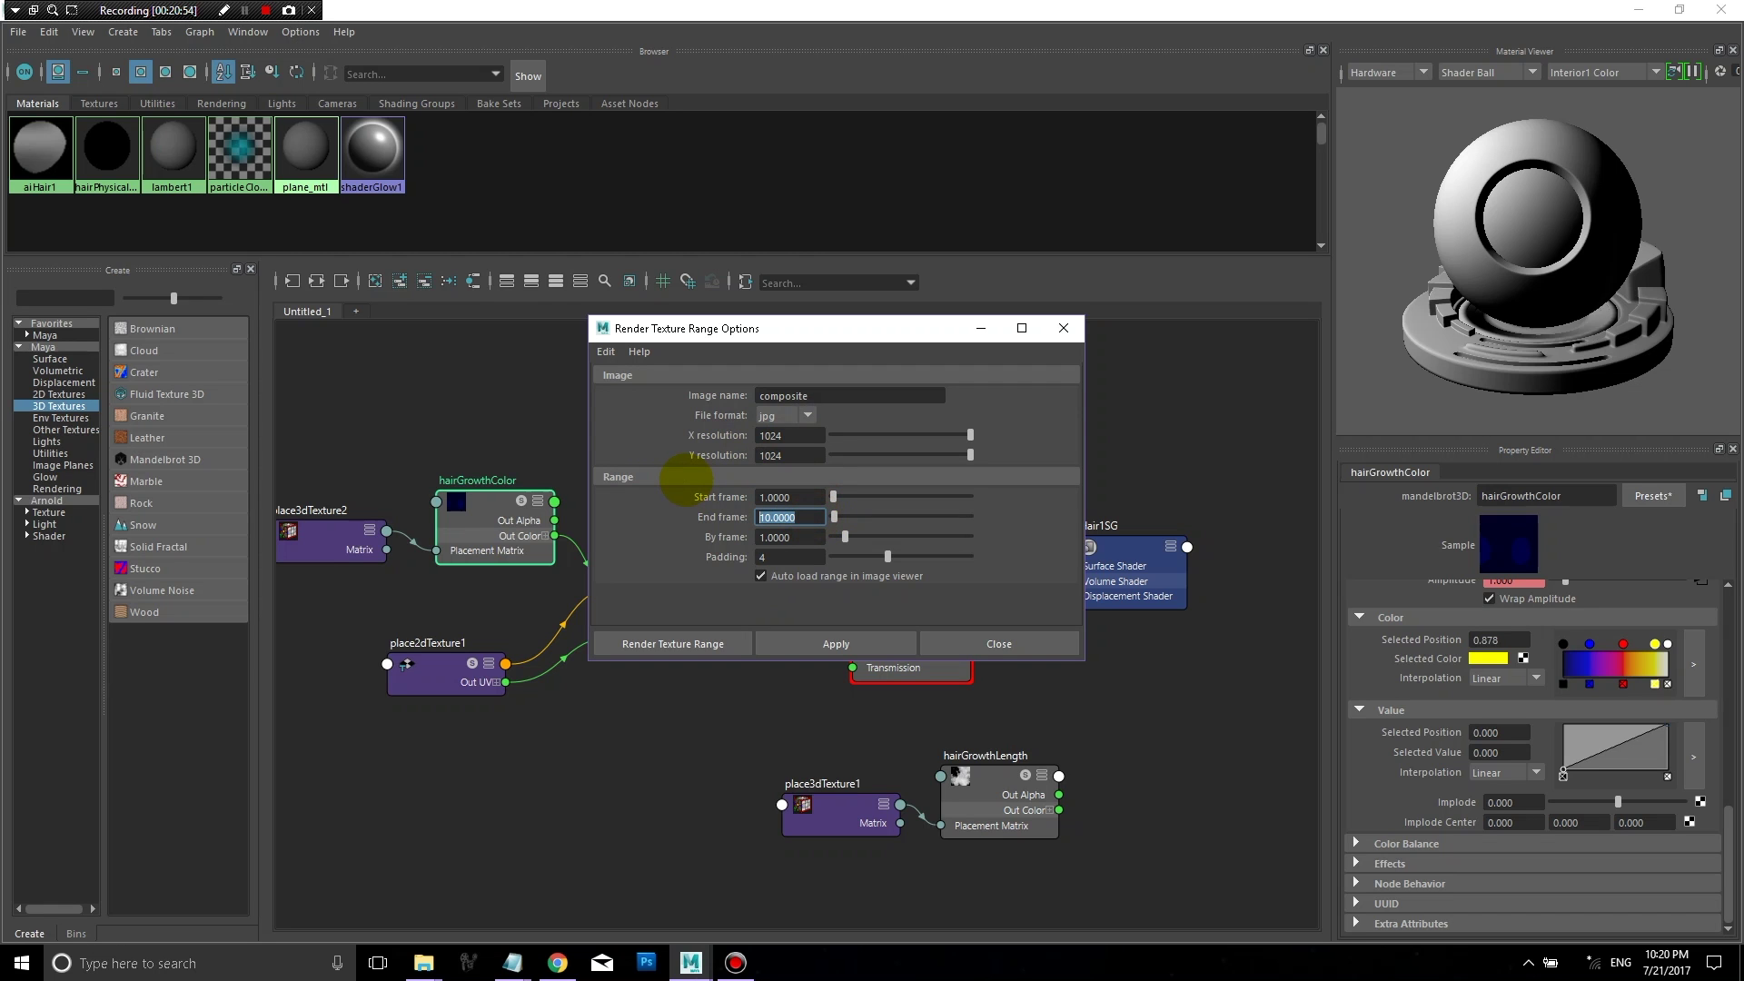
type("120")
key("Tab")
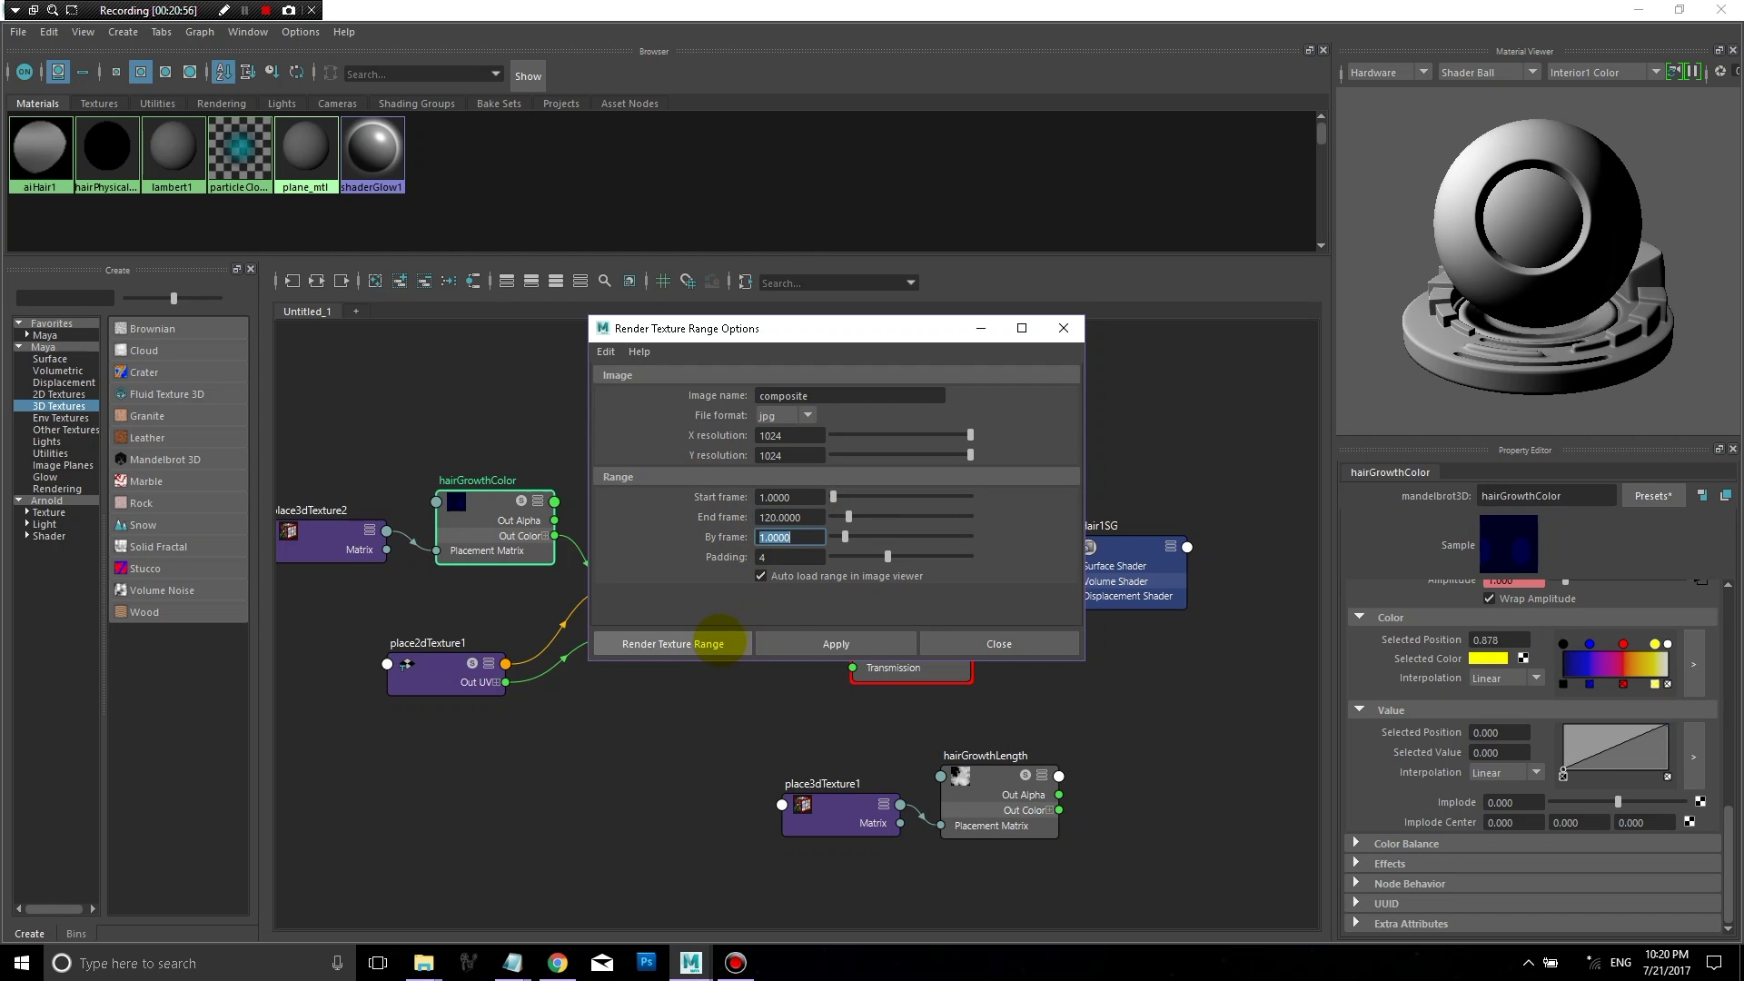
double_click(837, 395)
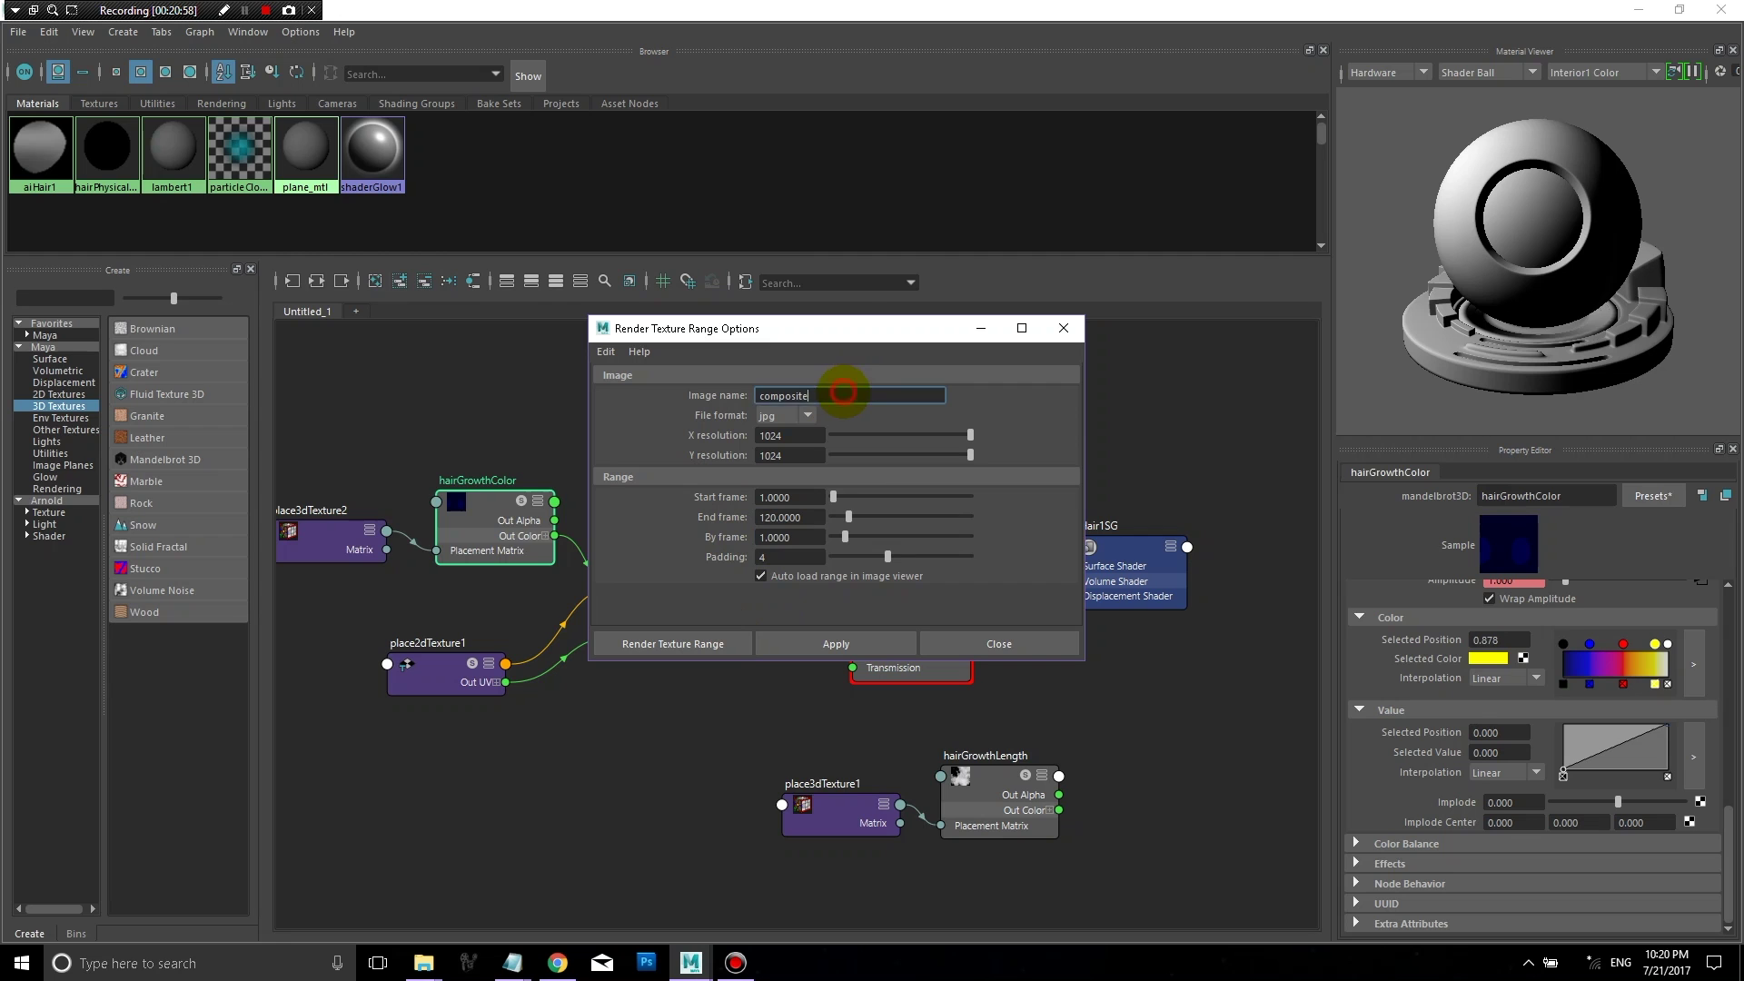
left_click_drag(755, 328, 670, 736)
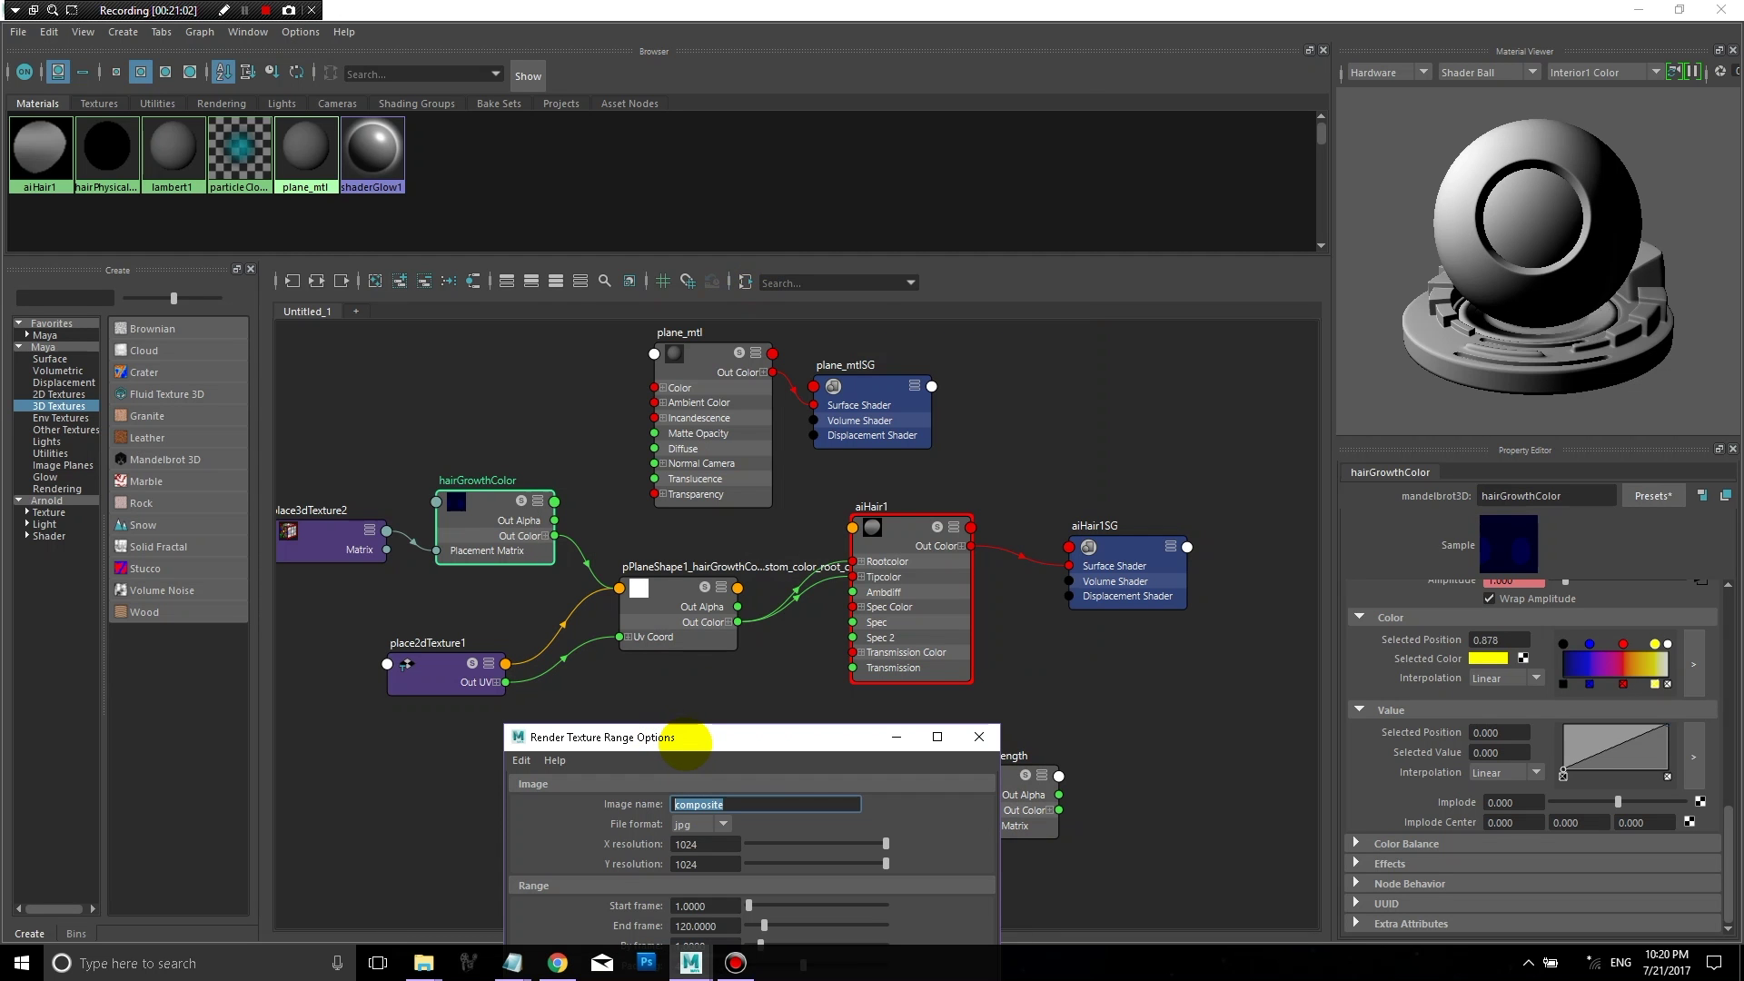
type("hairGrowthColor")
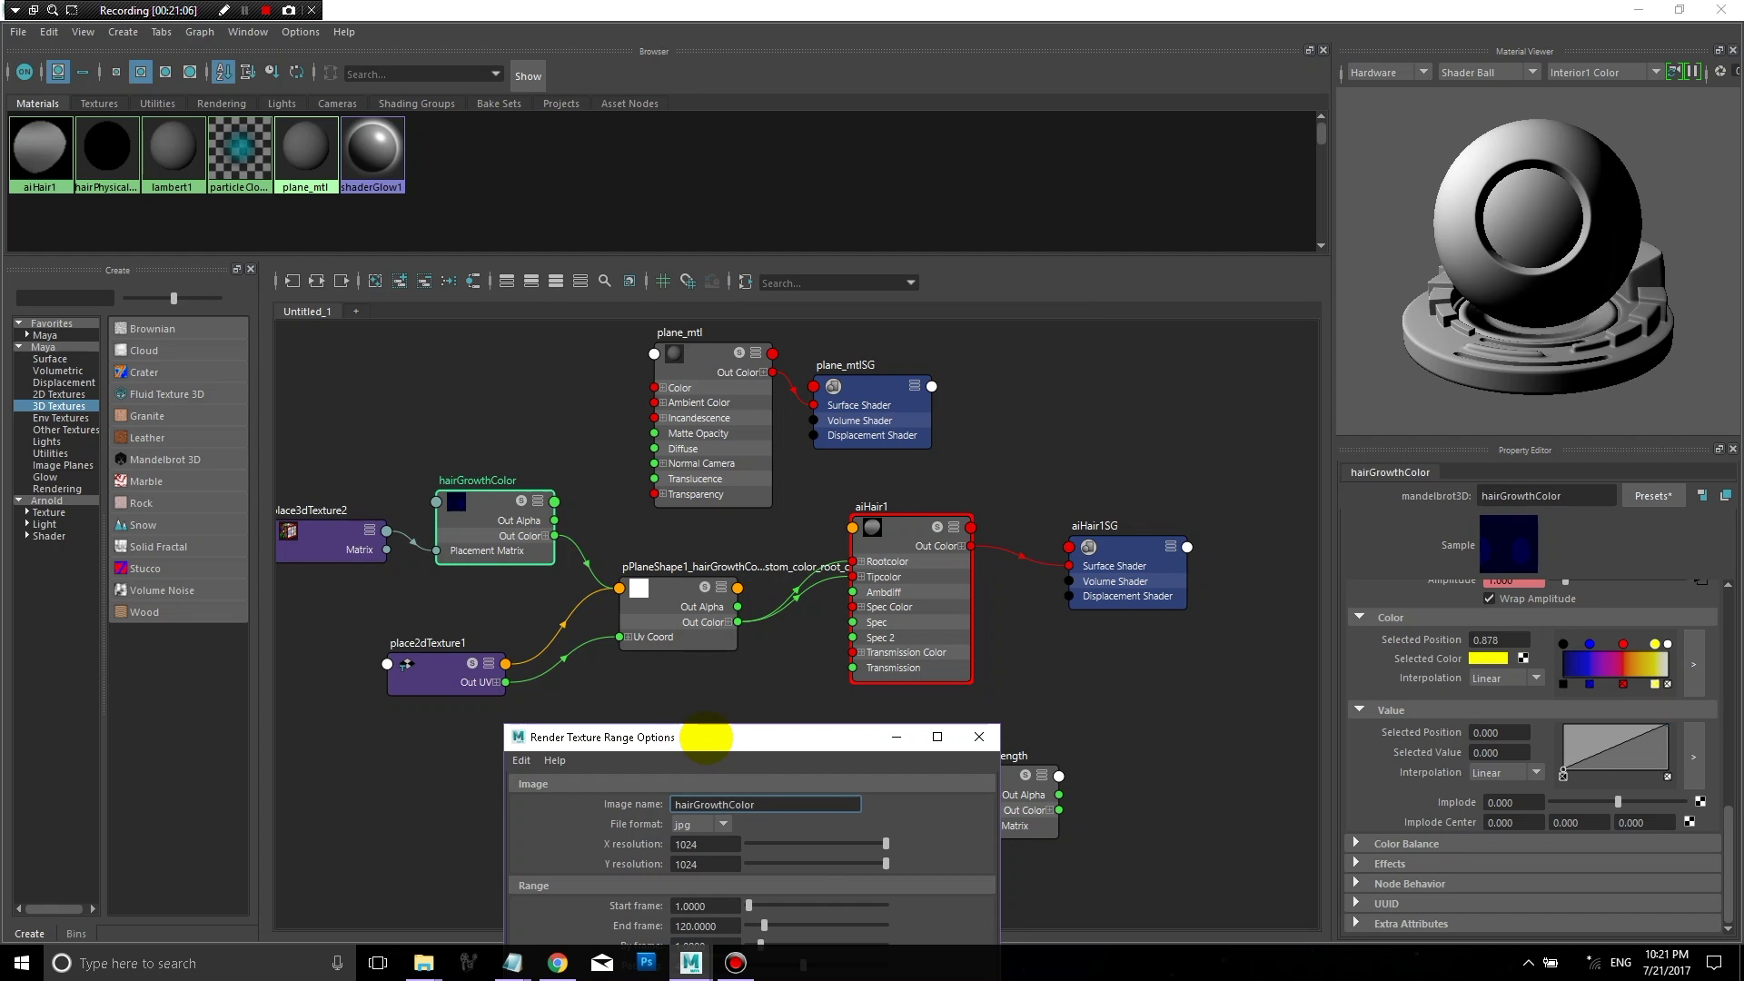
left_click_drag(717, 738, 790, 499)
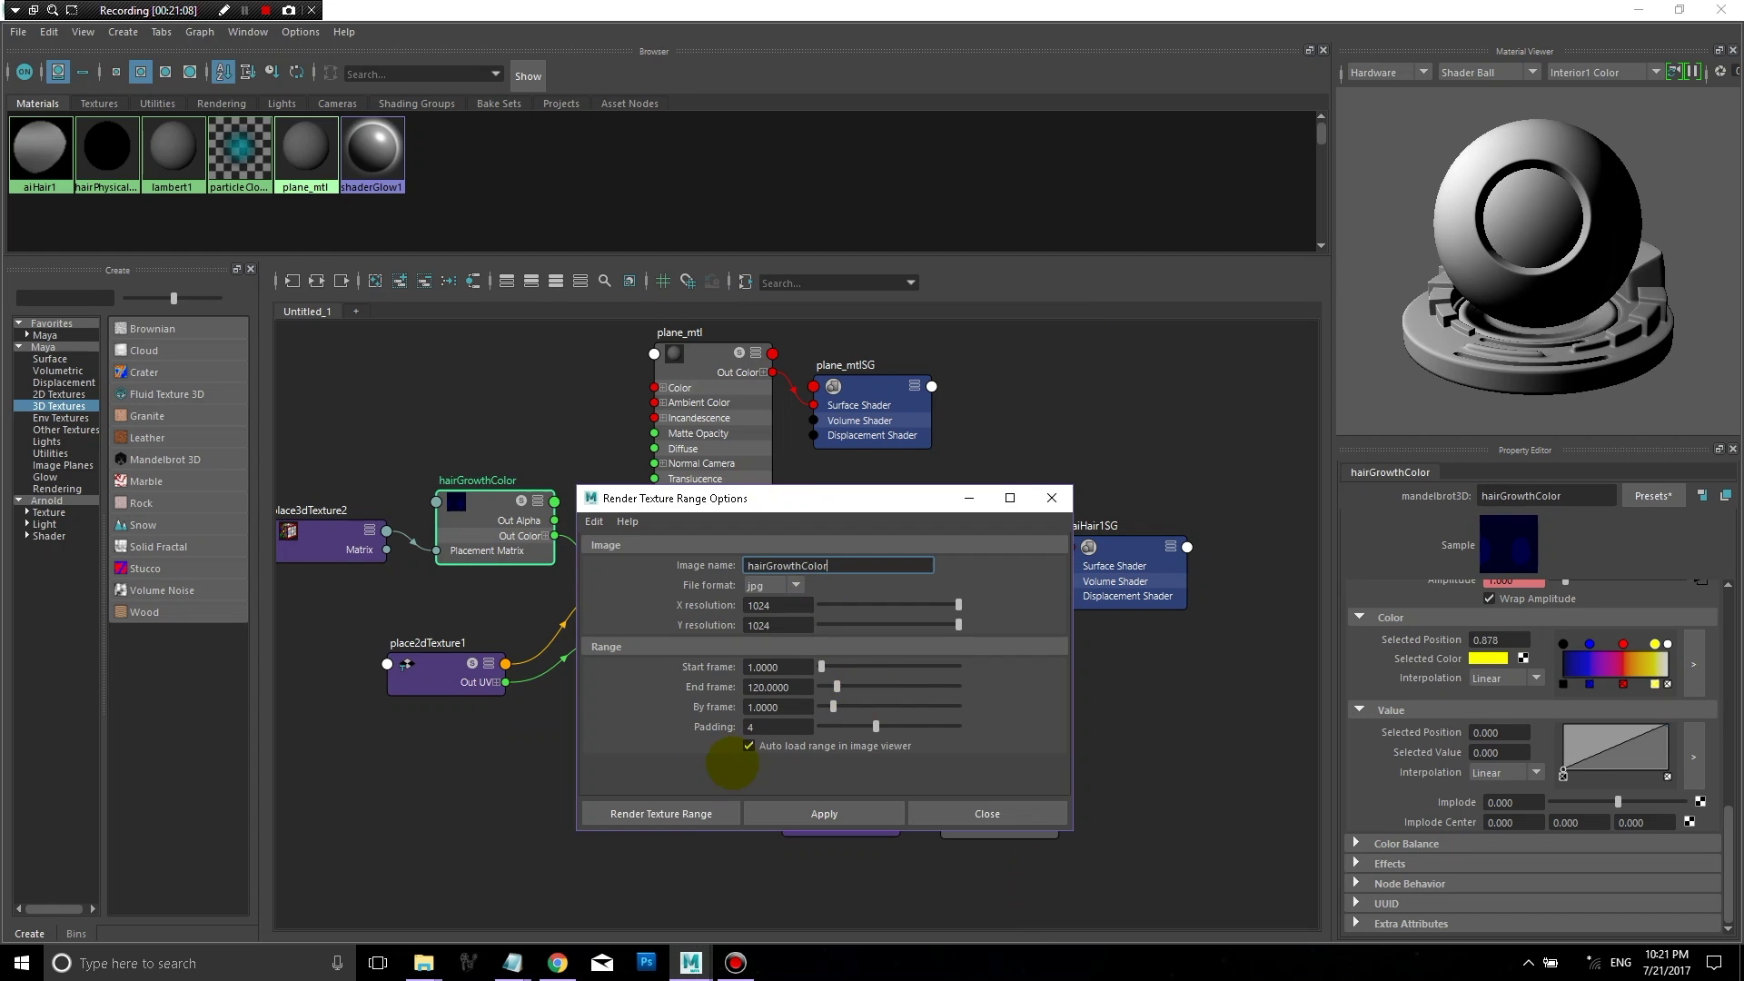
Step: Render the hairGrowthColor texture range to an image sequence with auto load in the image viewer left on
left_click(683, 811)
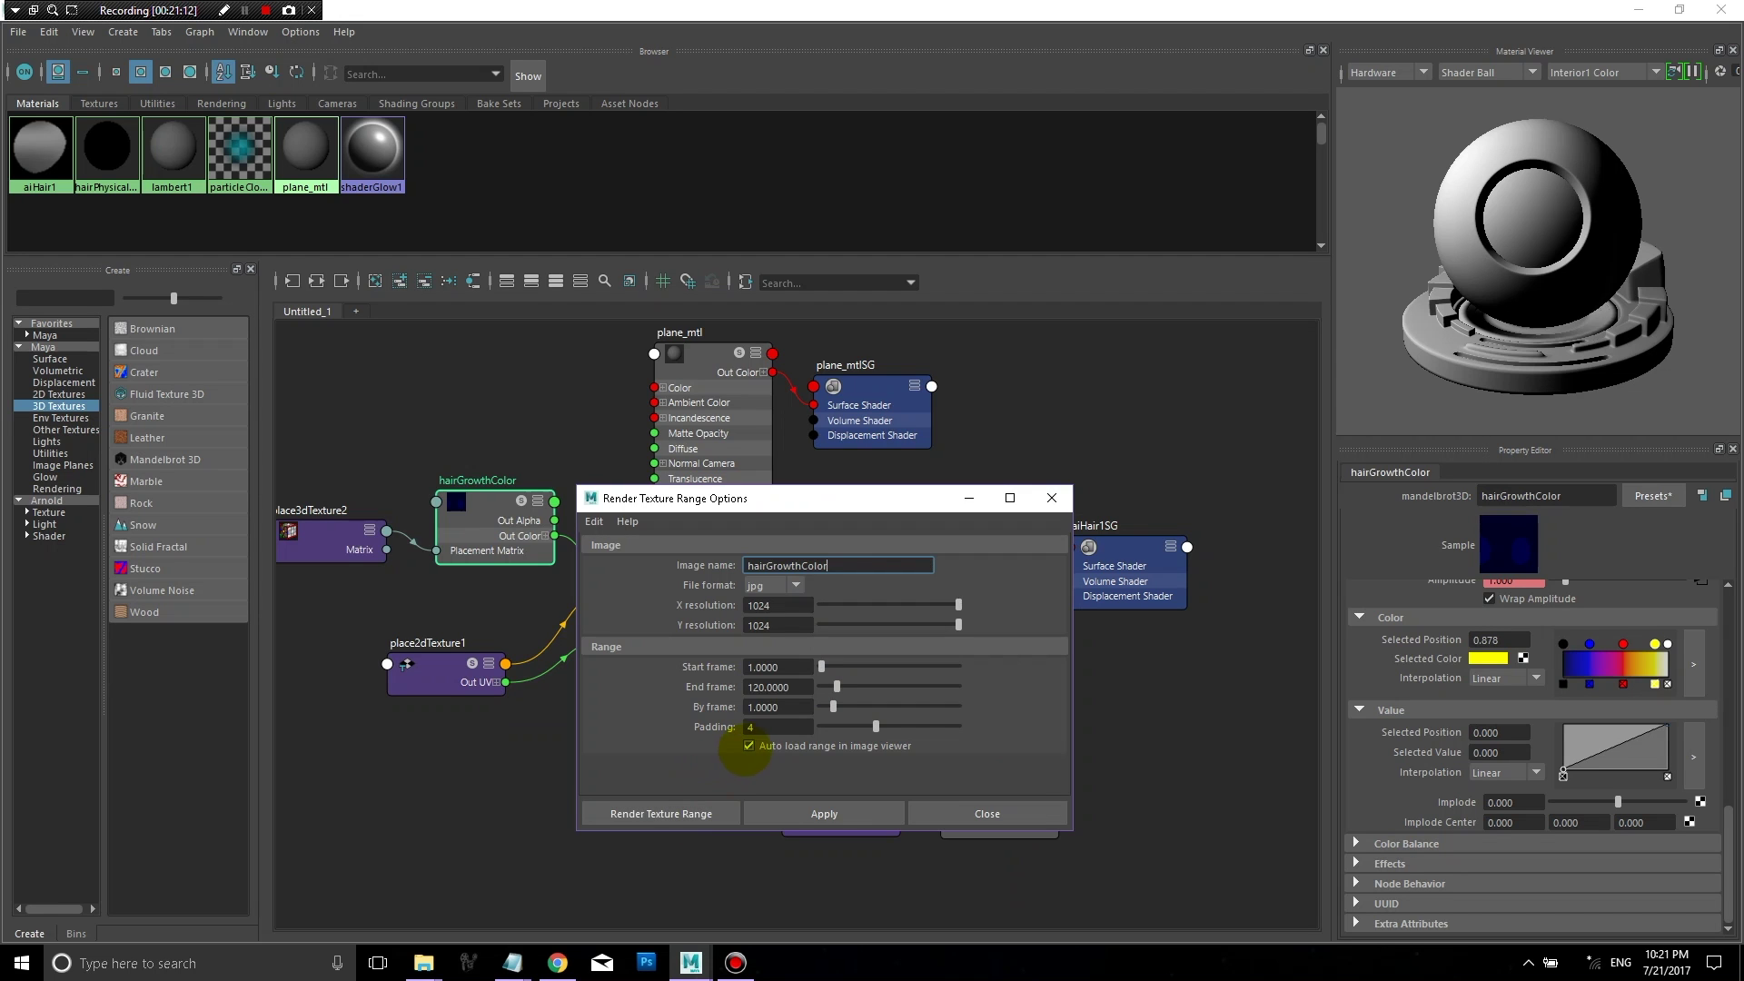
left_click(748, 746)
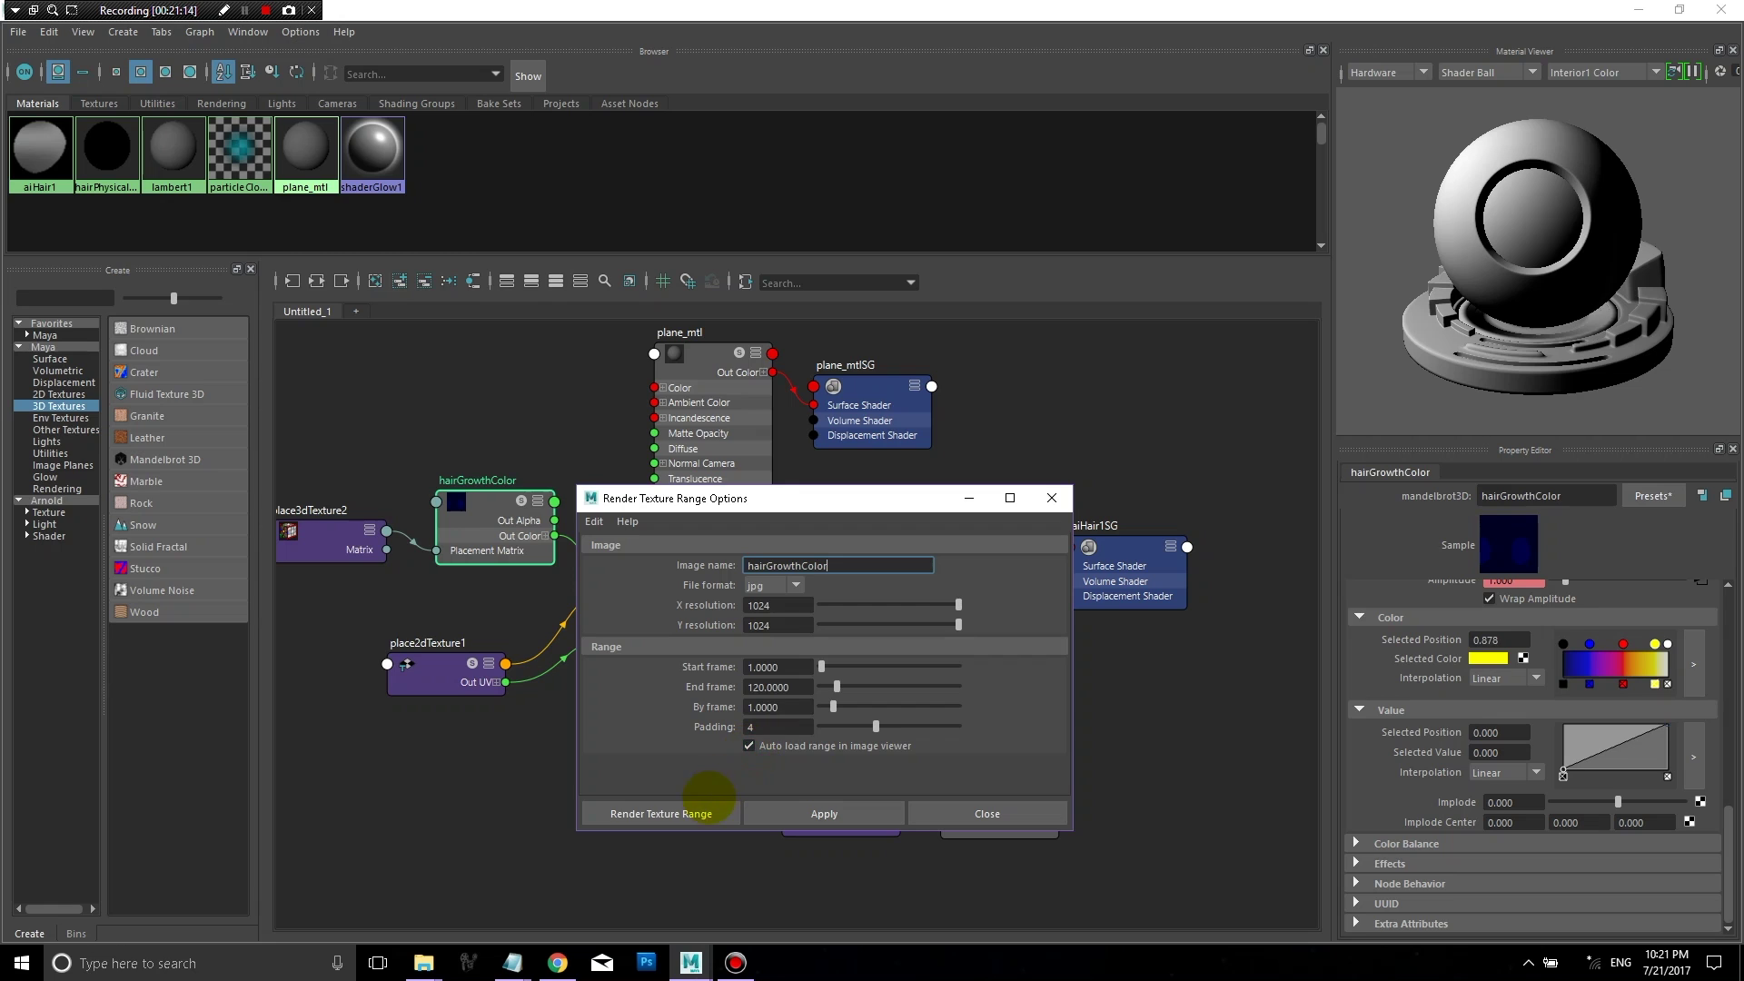
left_click(702, 812)
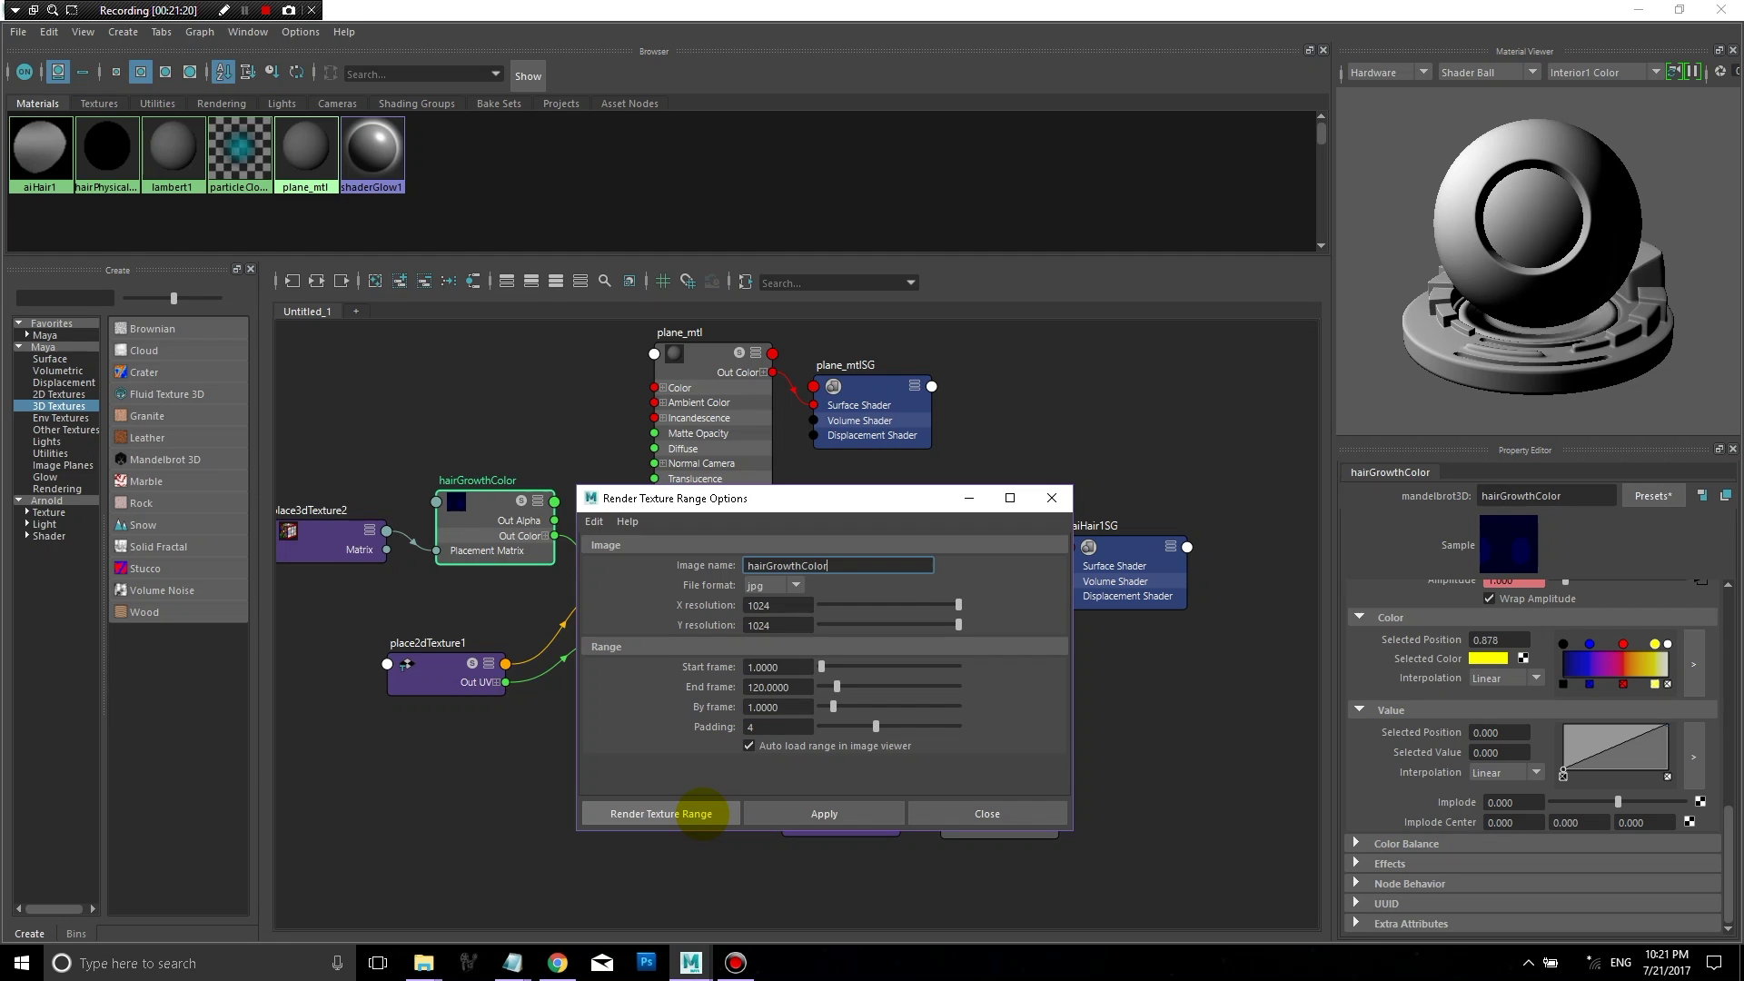
Step: Reopen the Render Texture Range options for hairGrowthLength, name the image hairGrowthLength and render the sequence
left_click(83, 32)
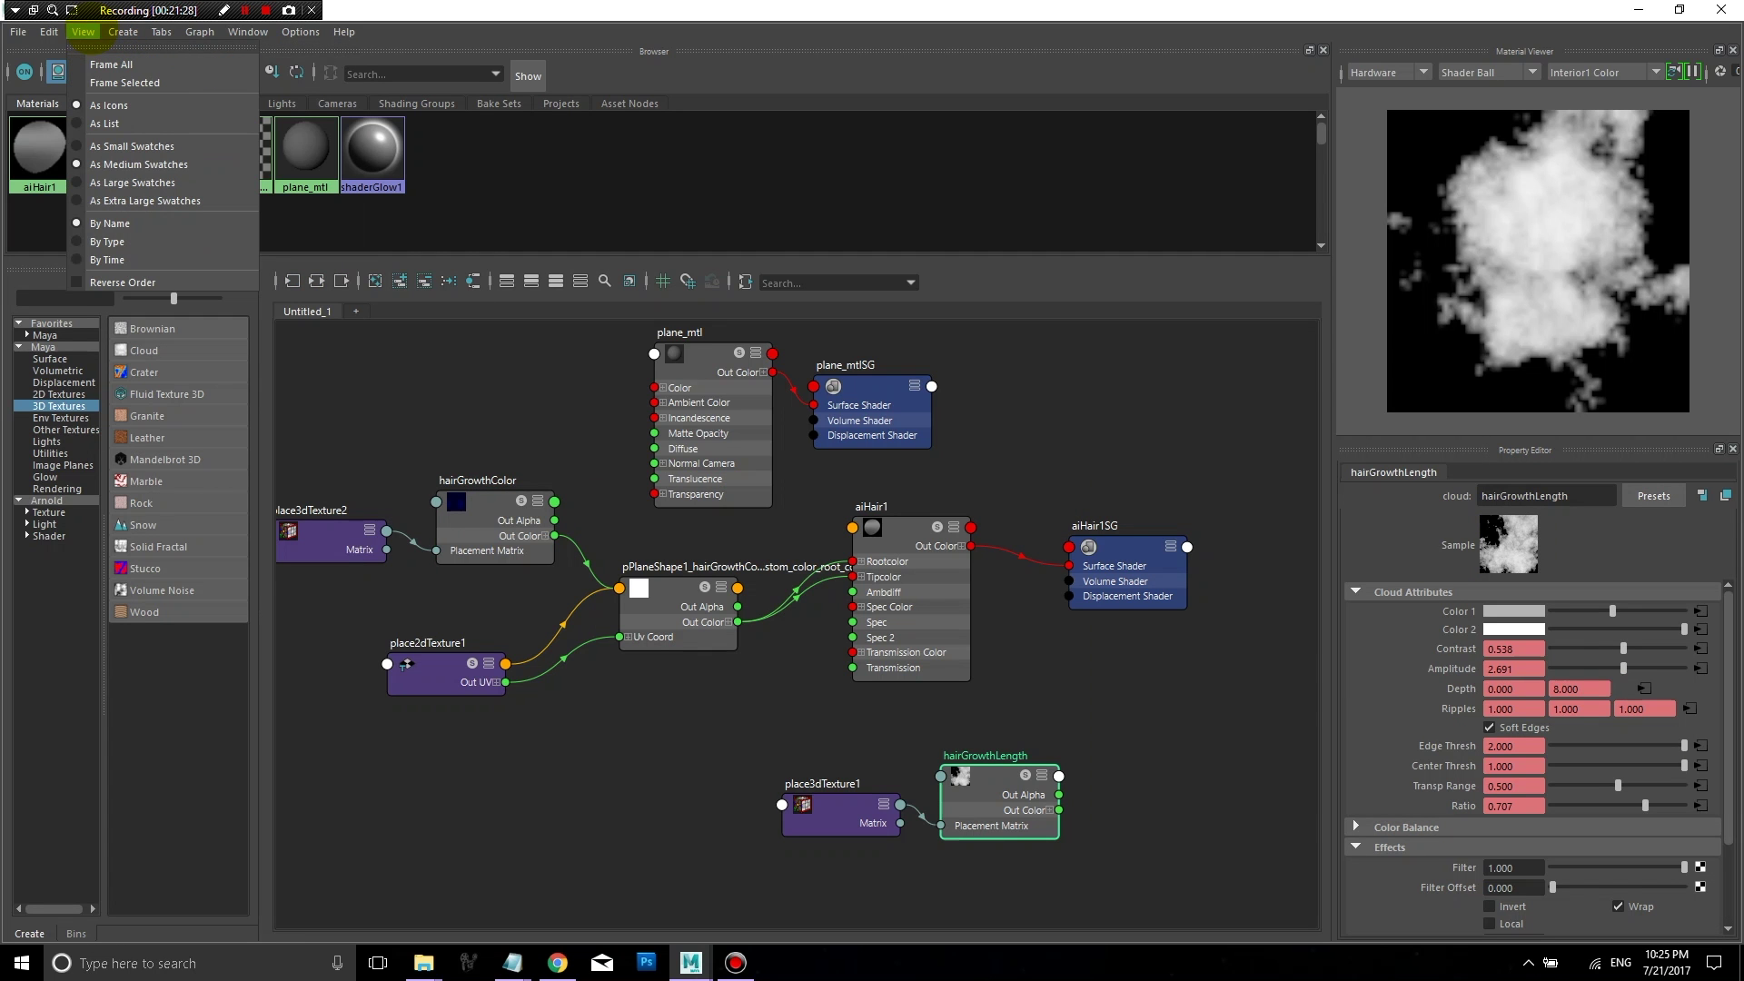
left_click(50, 32)
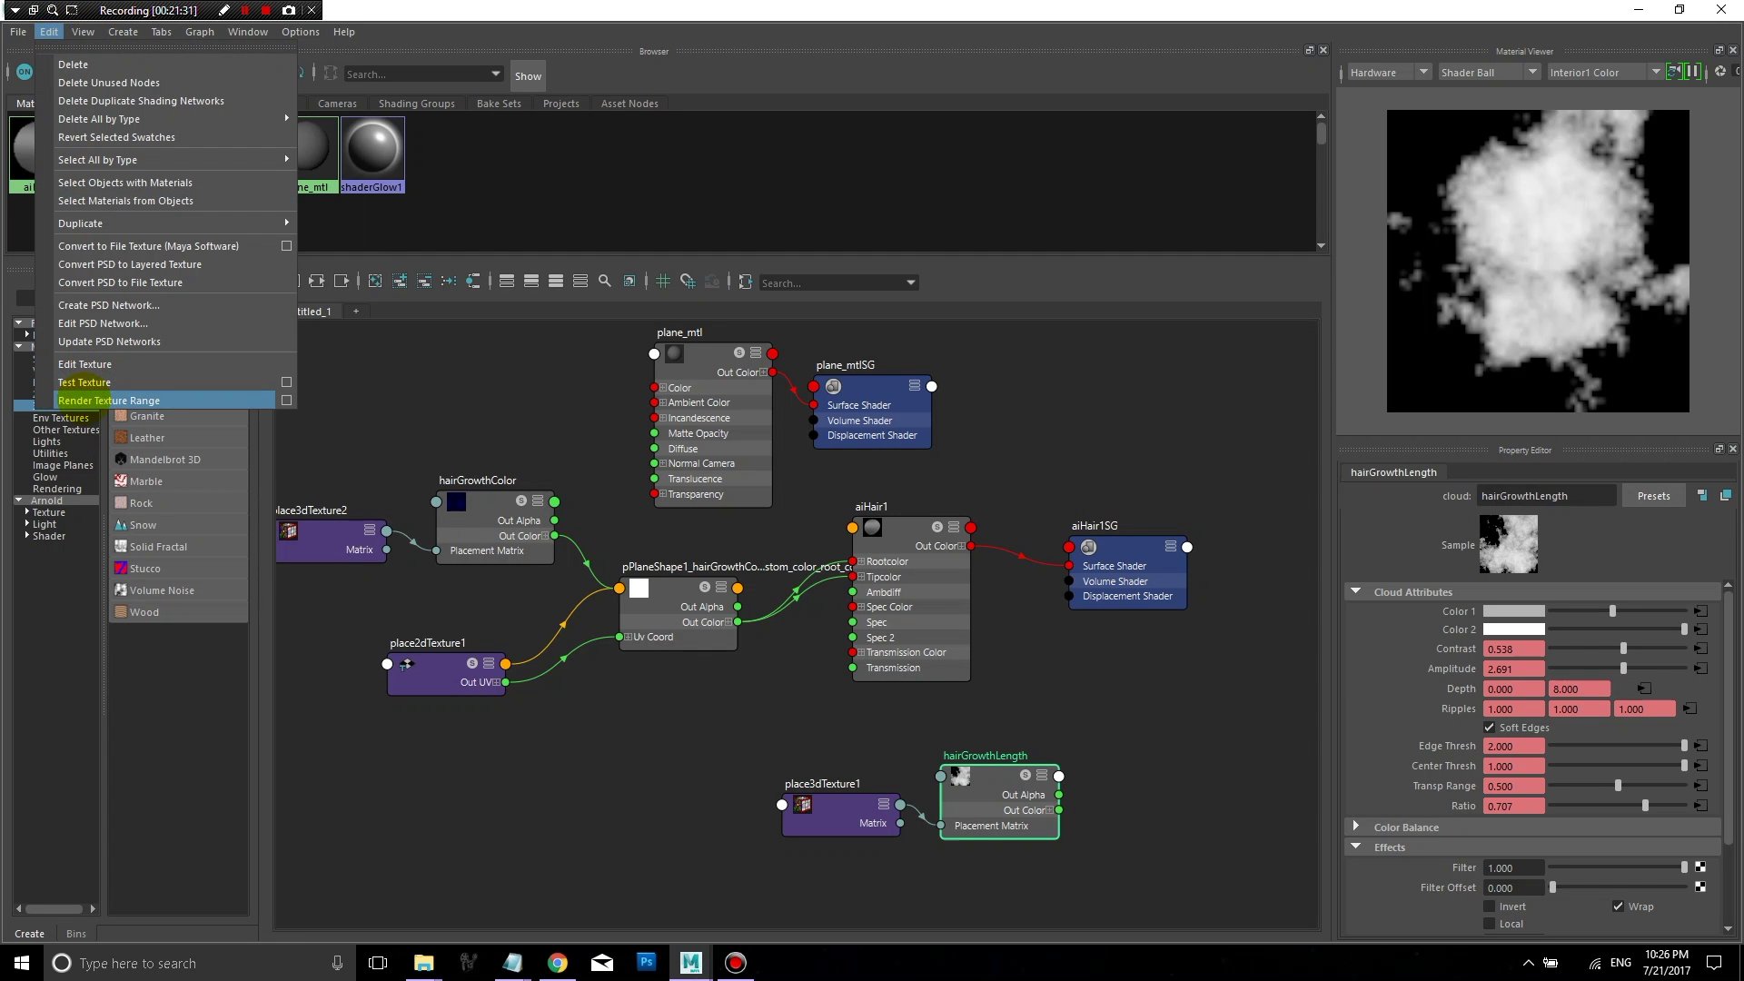
left_click(286, 400)
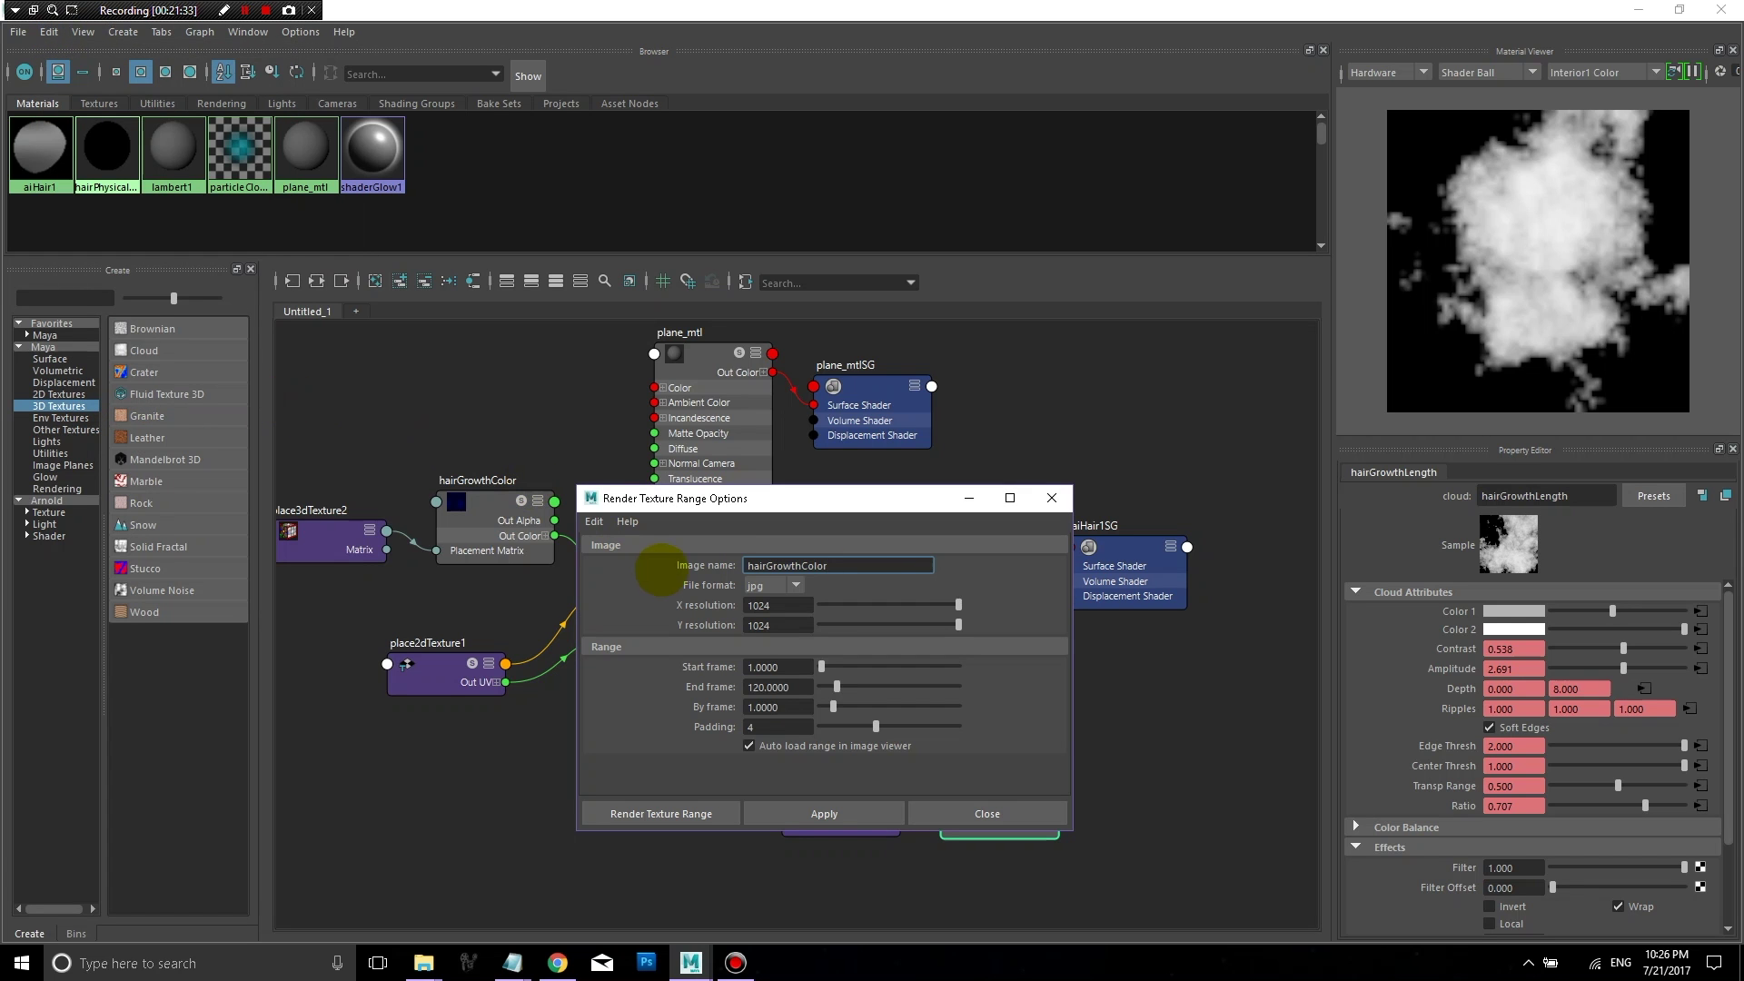
left_click_drag(802, 565, 865, 565)
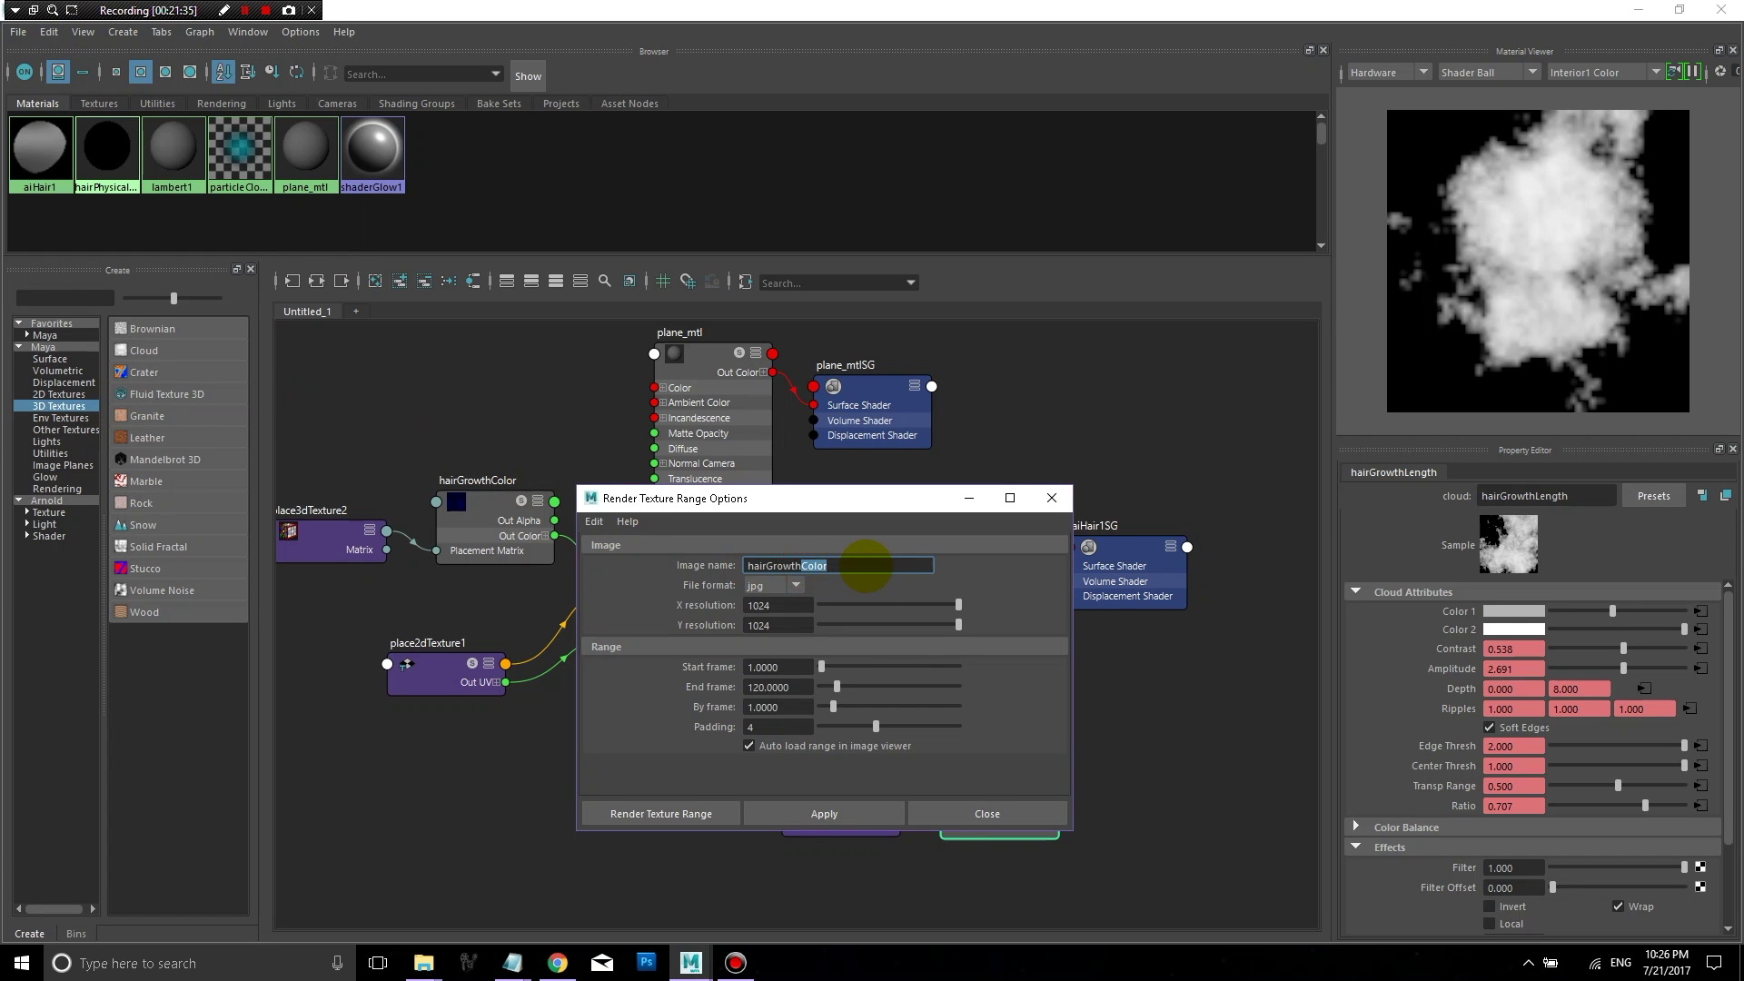
type("Length")
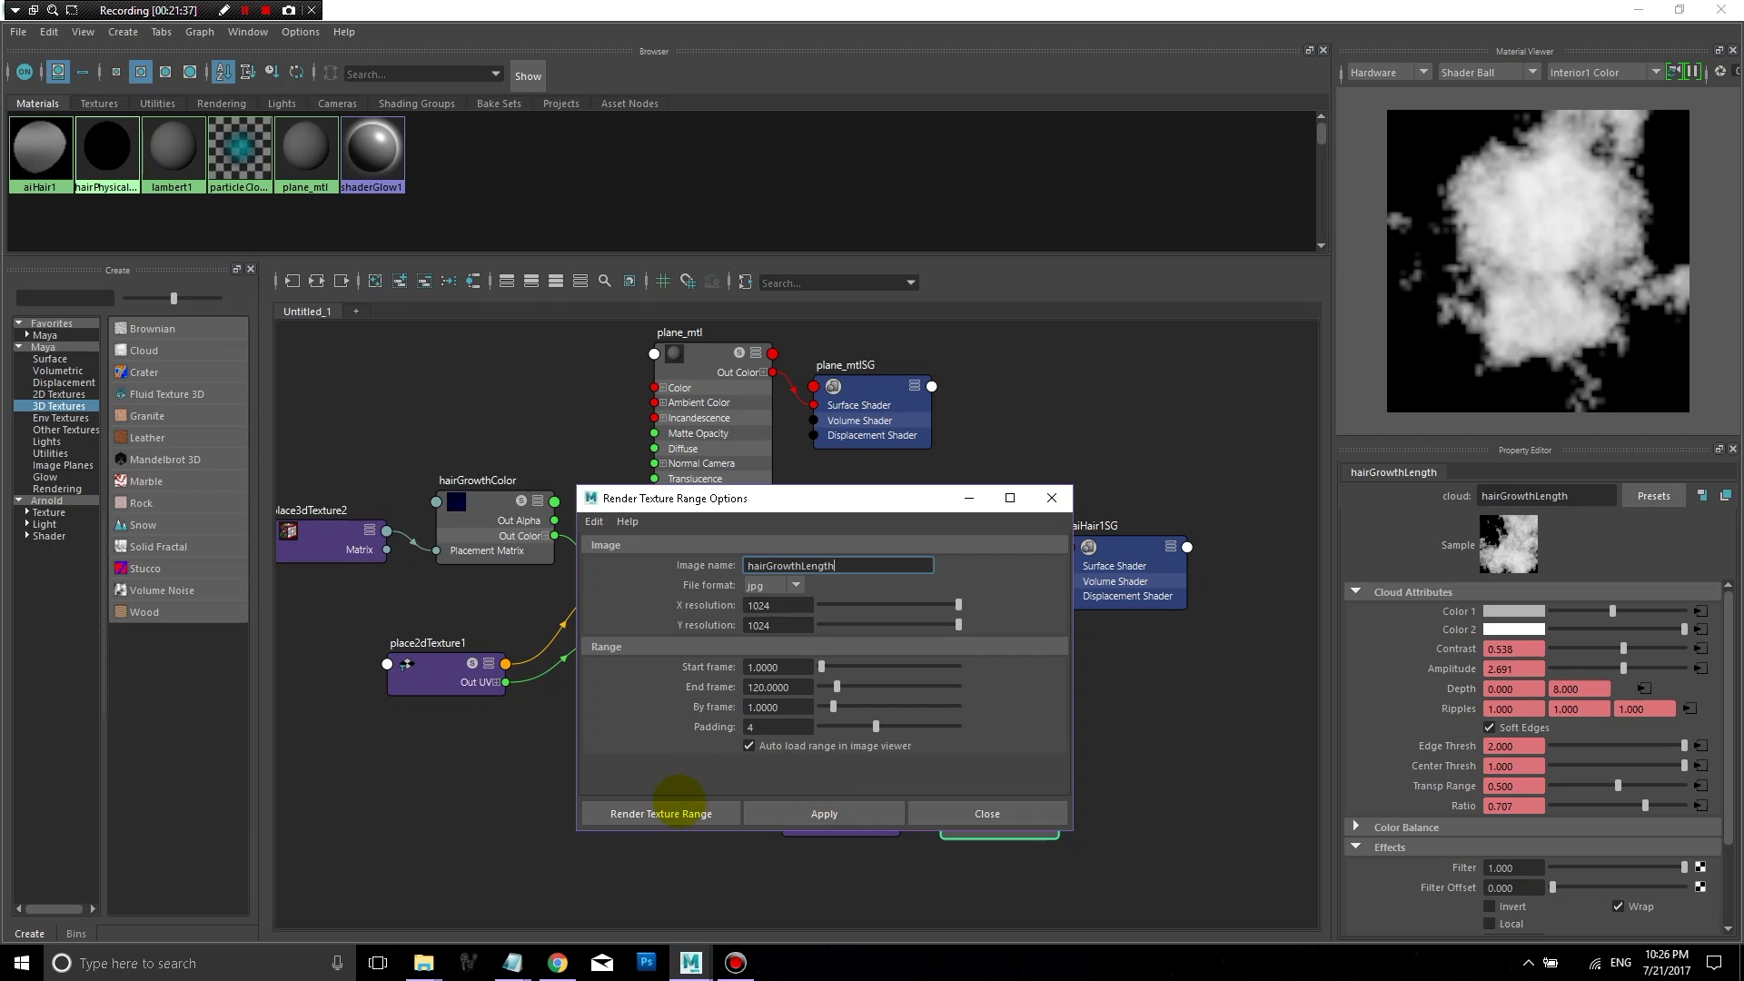
left_click(681, 813)
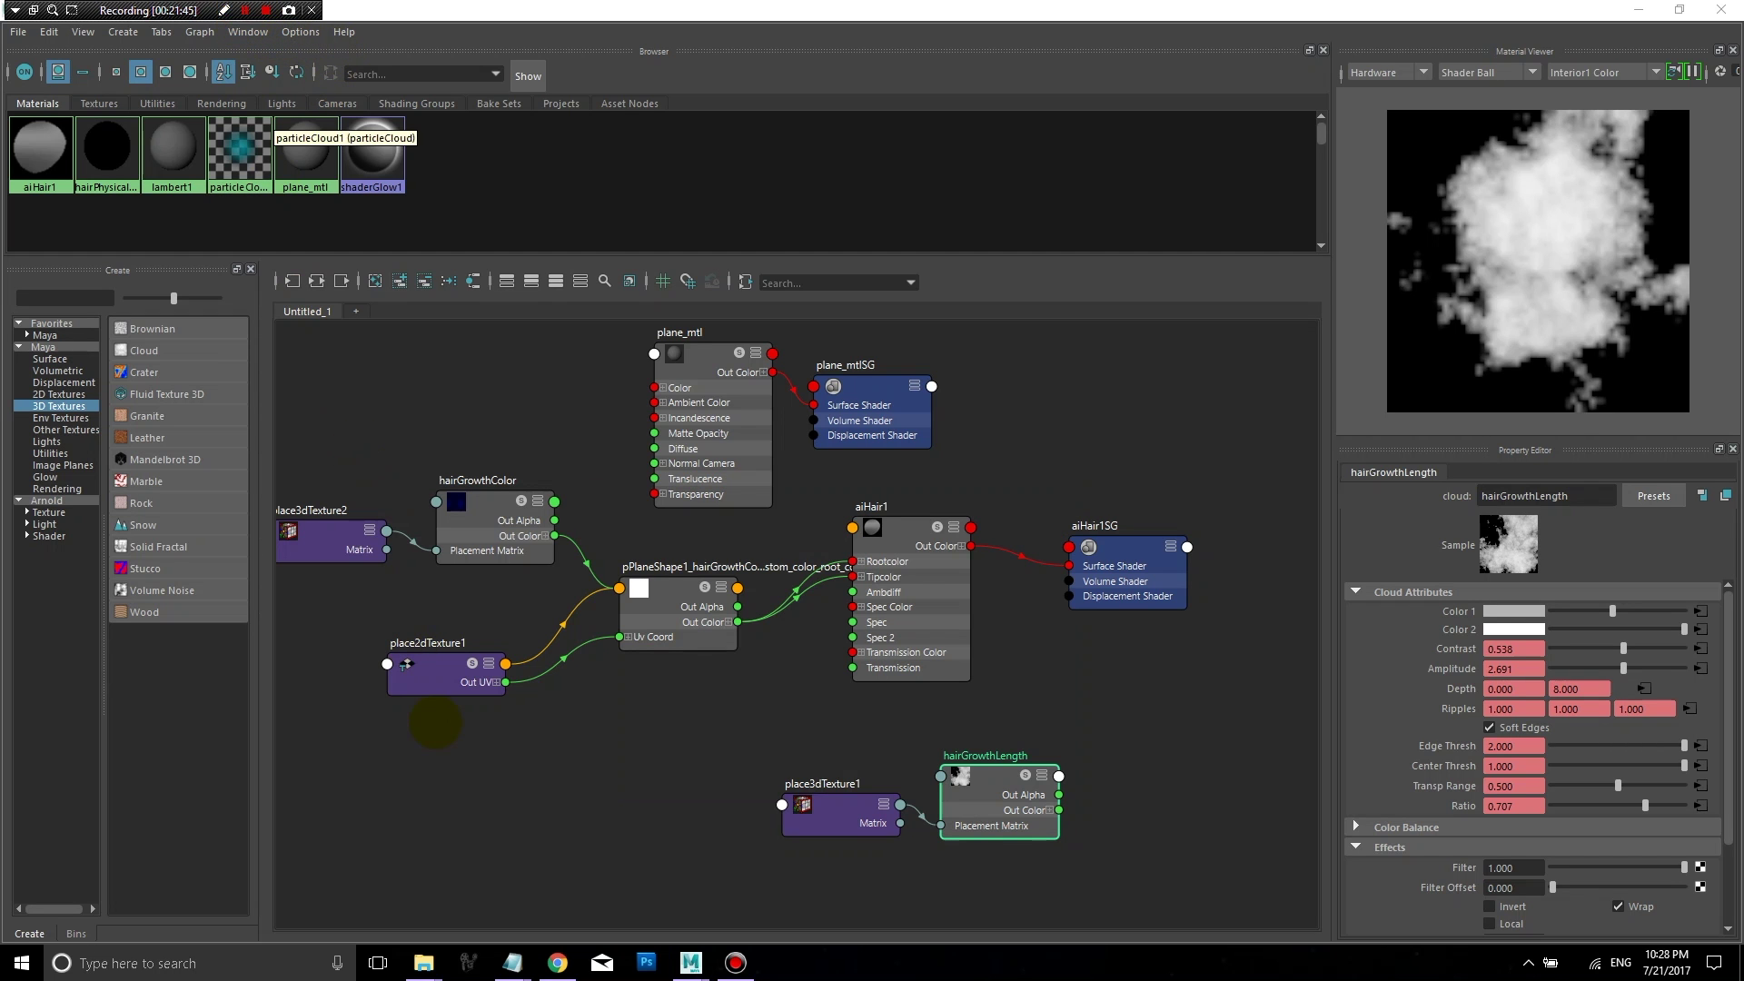
Step: Switch to the images folder in File Explorer and move all hairGrowthLength frames into the length folder
mouse_move(422, 960)
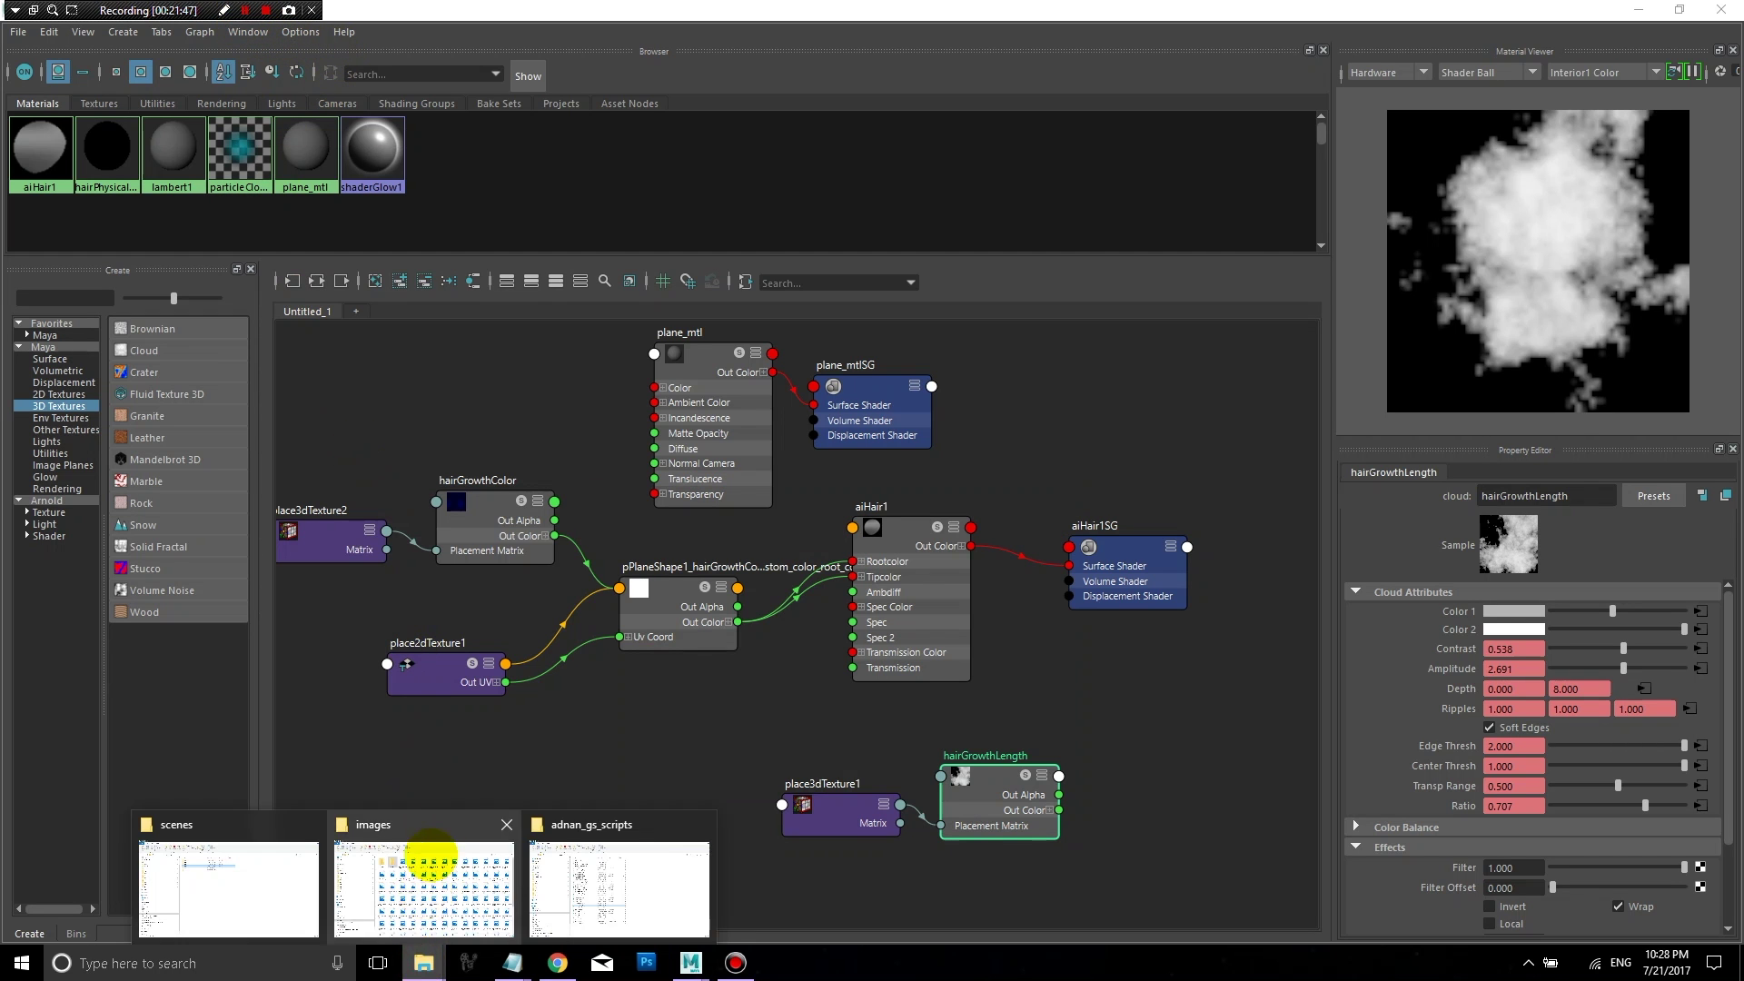
left_click(436, 818)
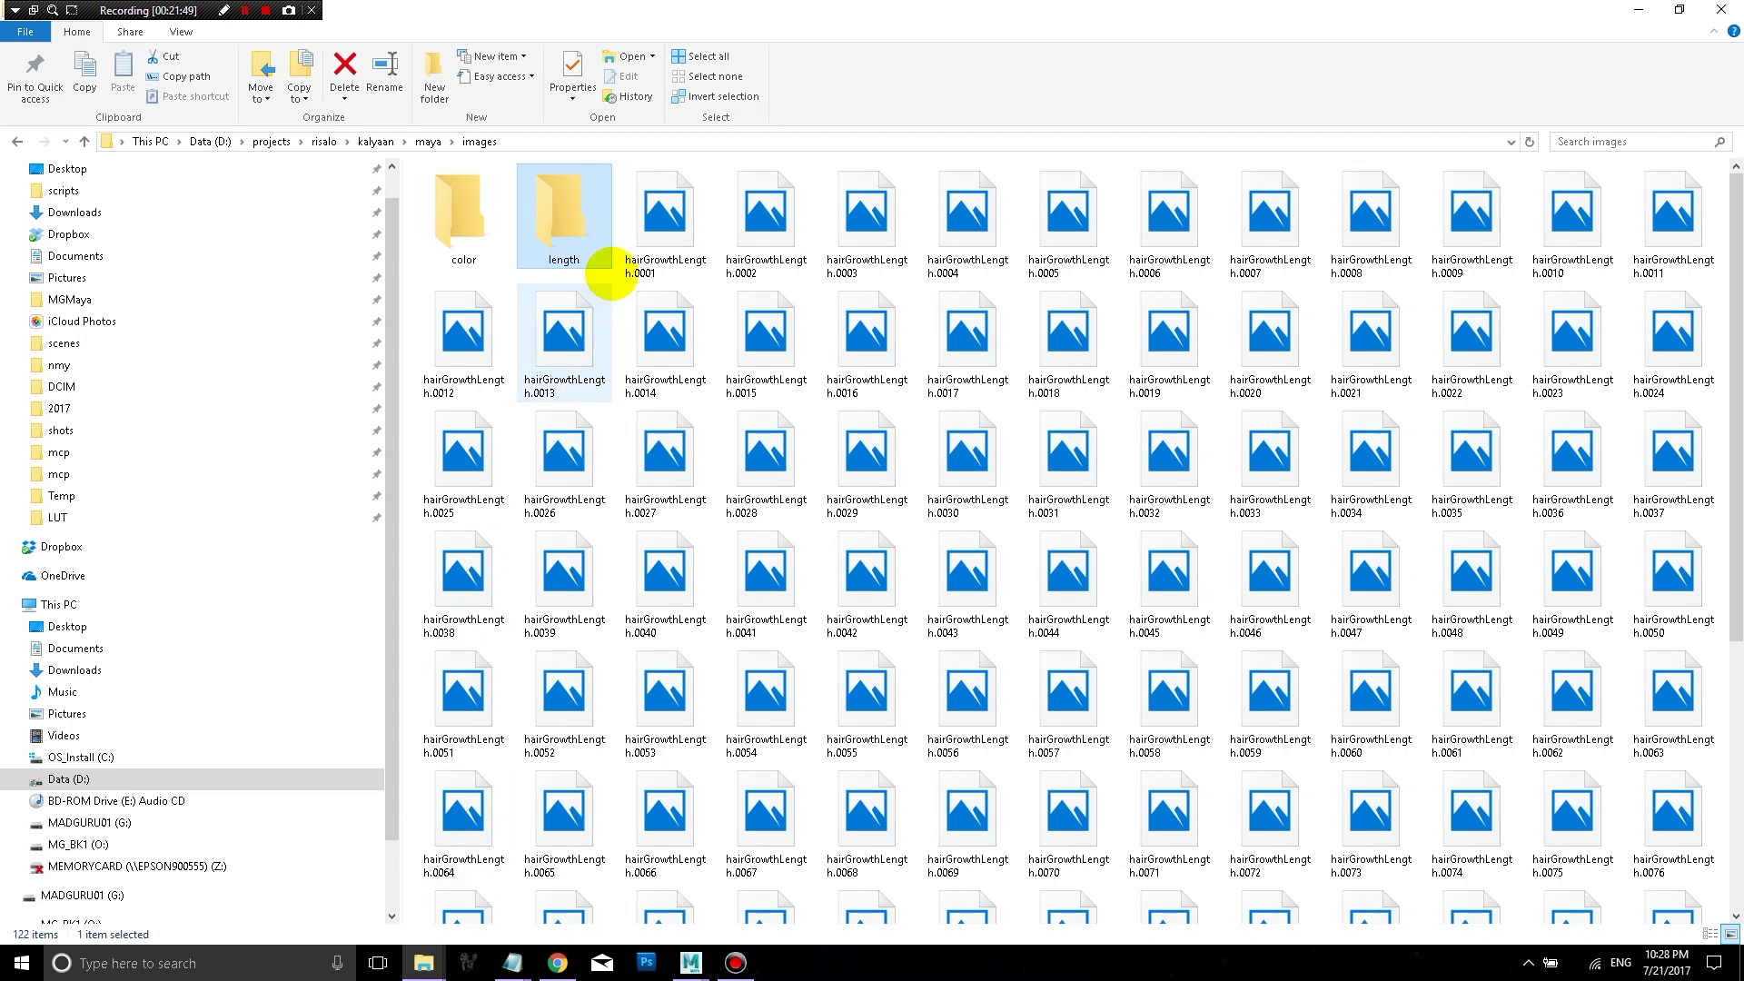
left_click(672, 227)
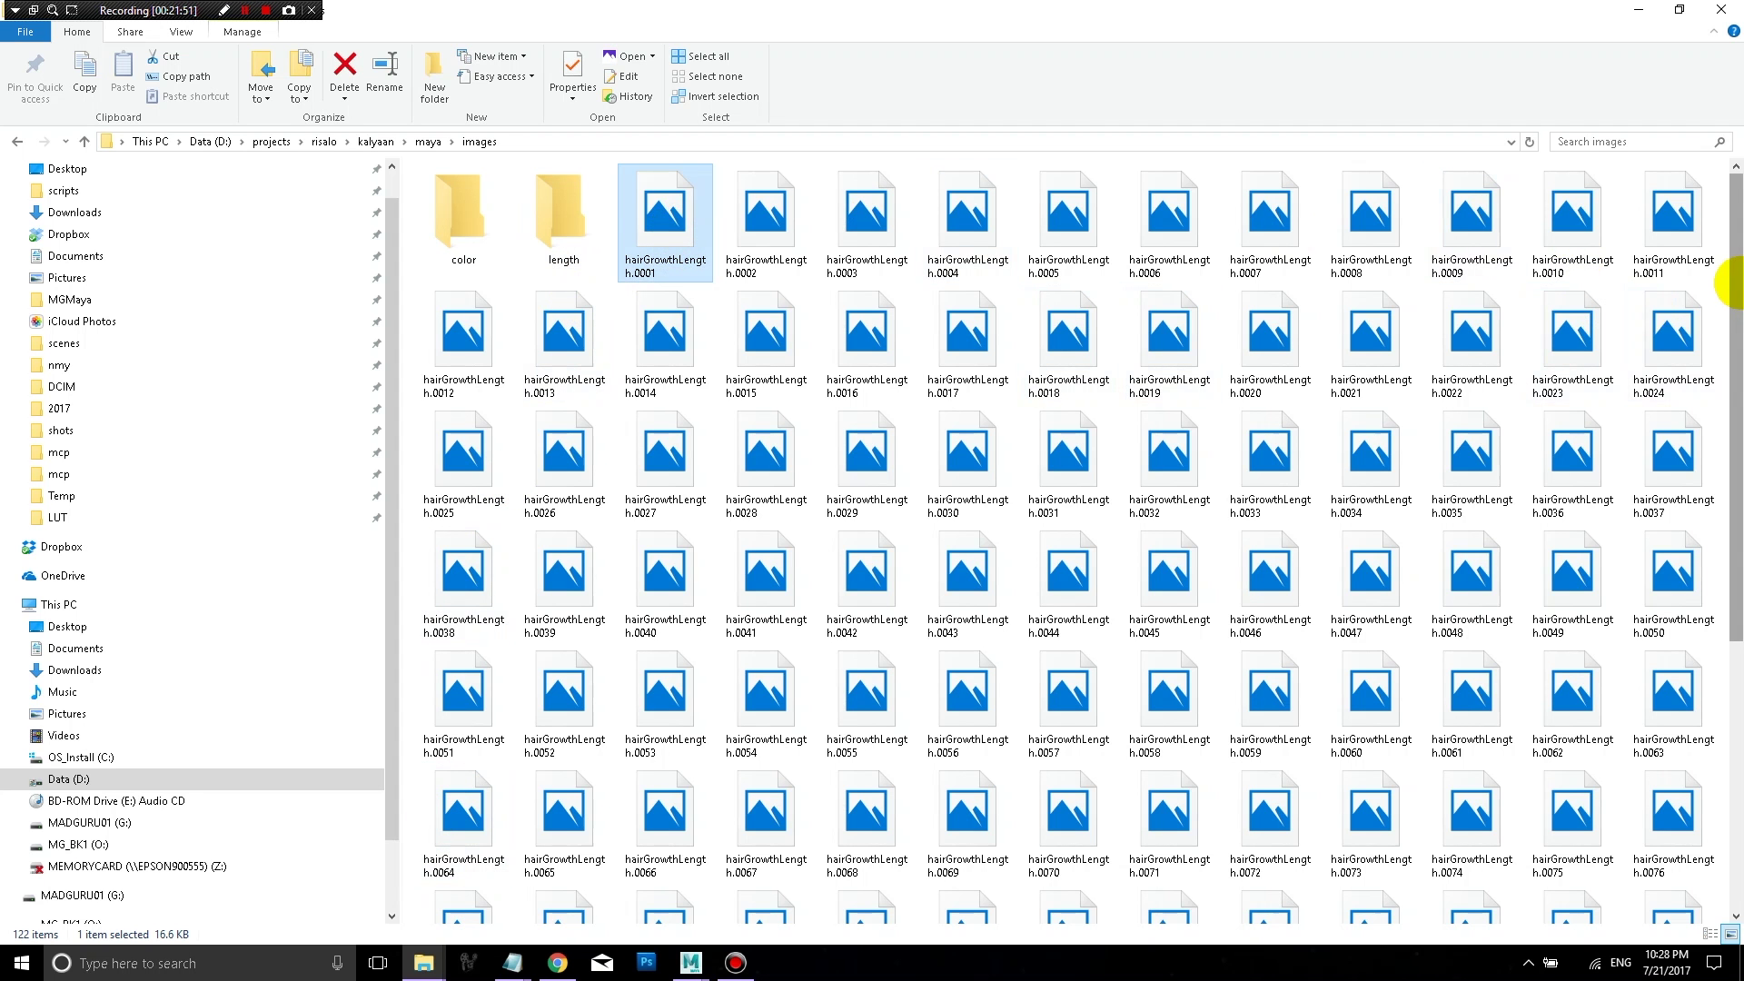
left_click_drag(1724, 273, 1735, 311)
left_click(899, 856, "shift")
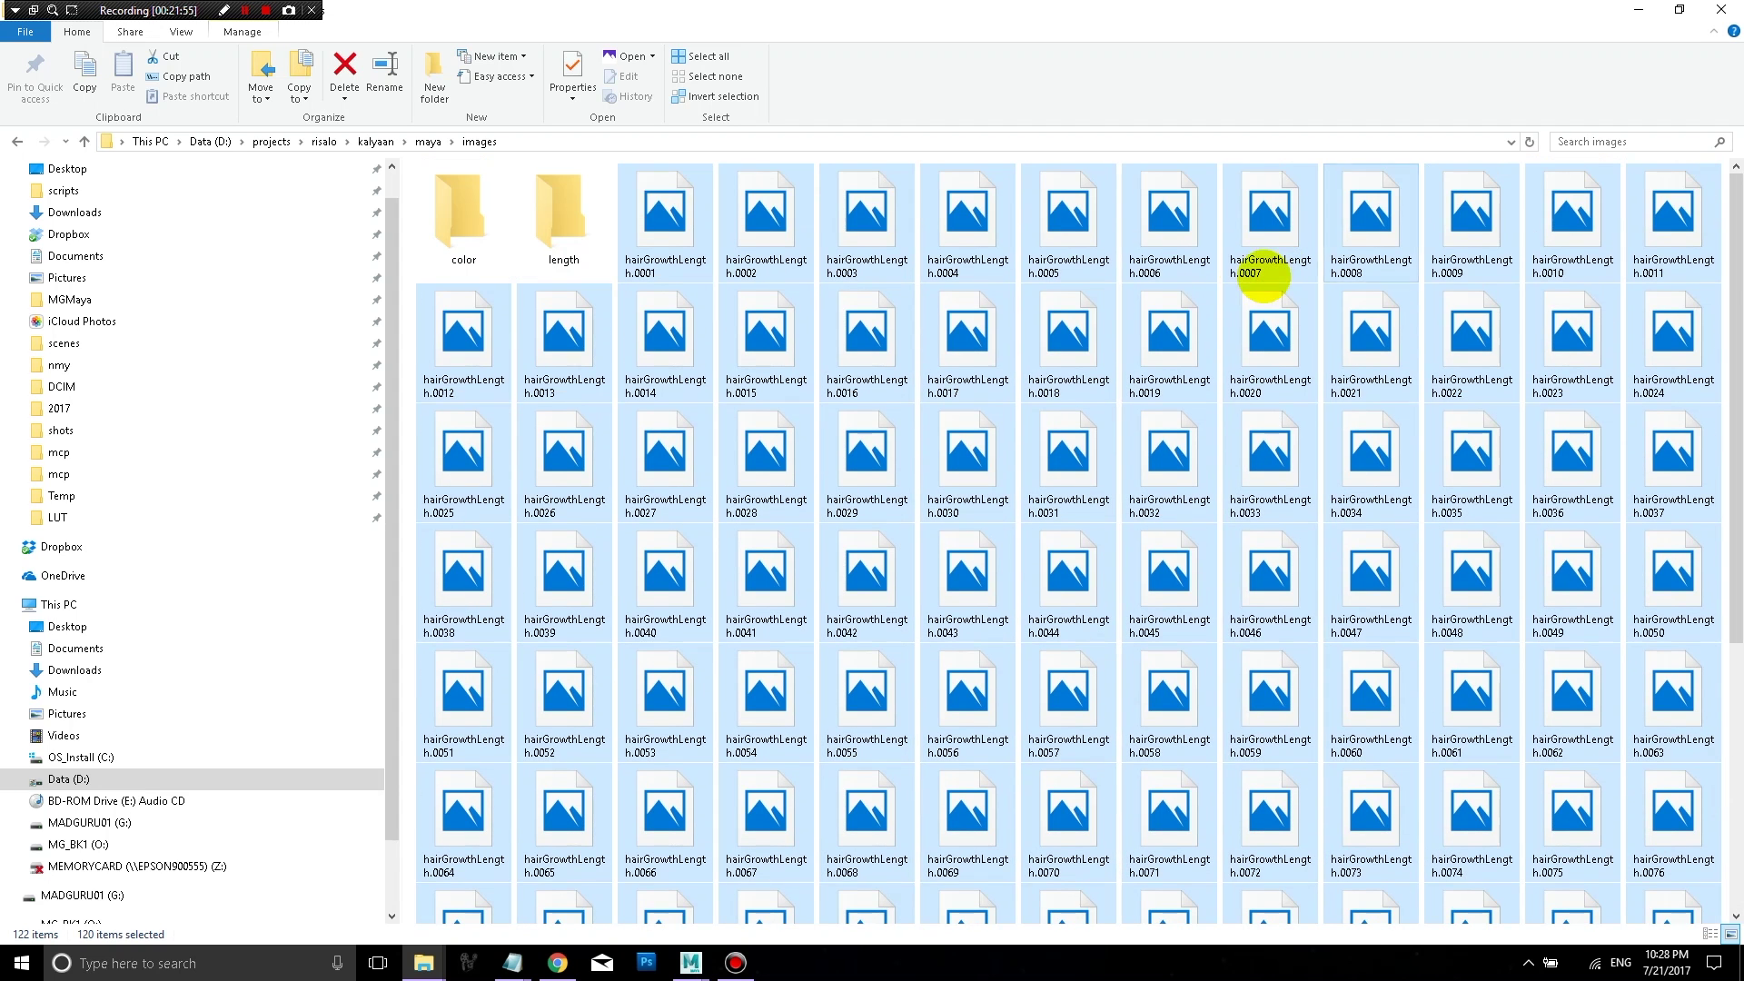
left_click_drag(667, 220, 567, 209)
Step: Open hairGrowthColor.0001 from the color folder and page through the rendered color frames
double_click(472, 210)
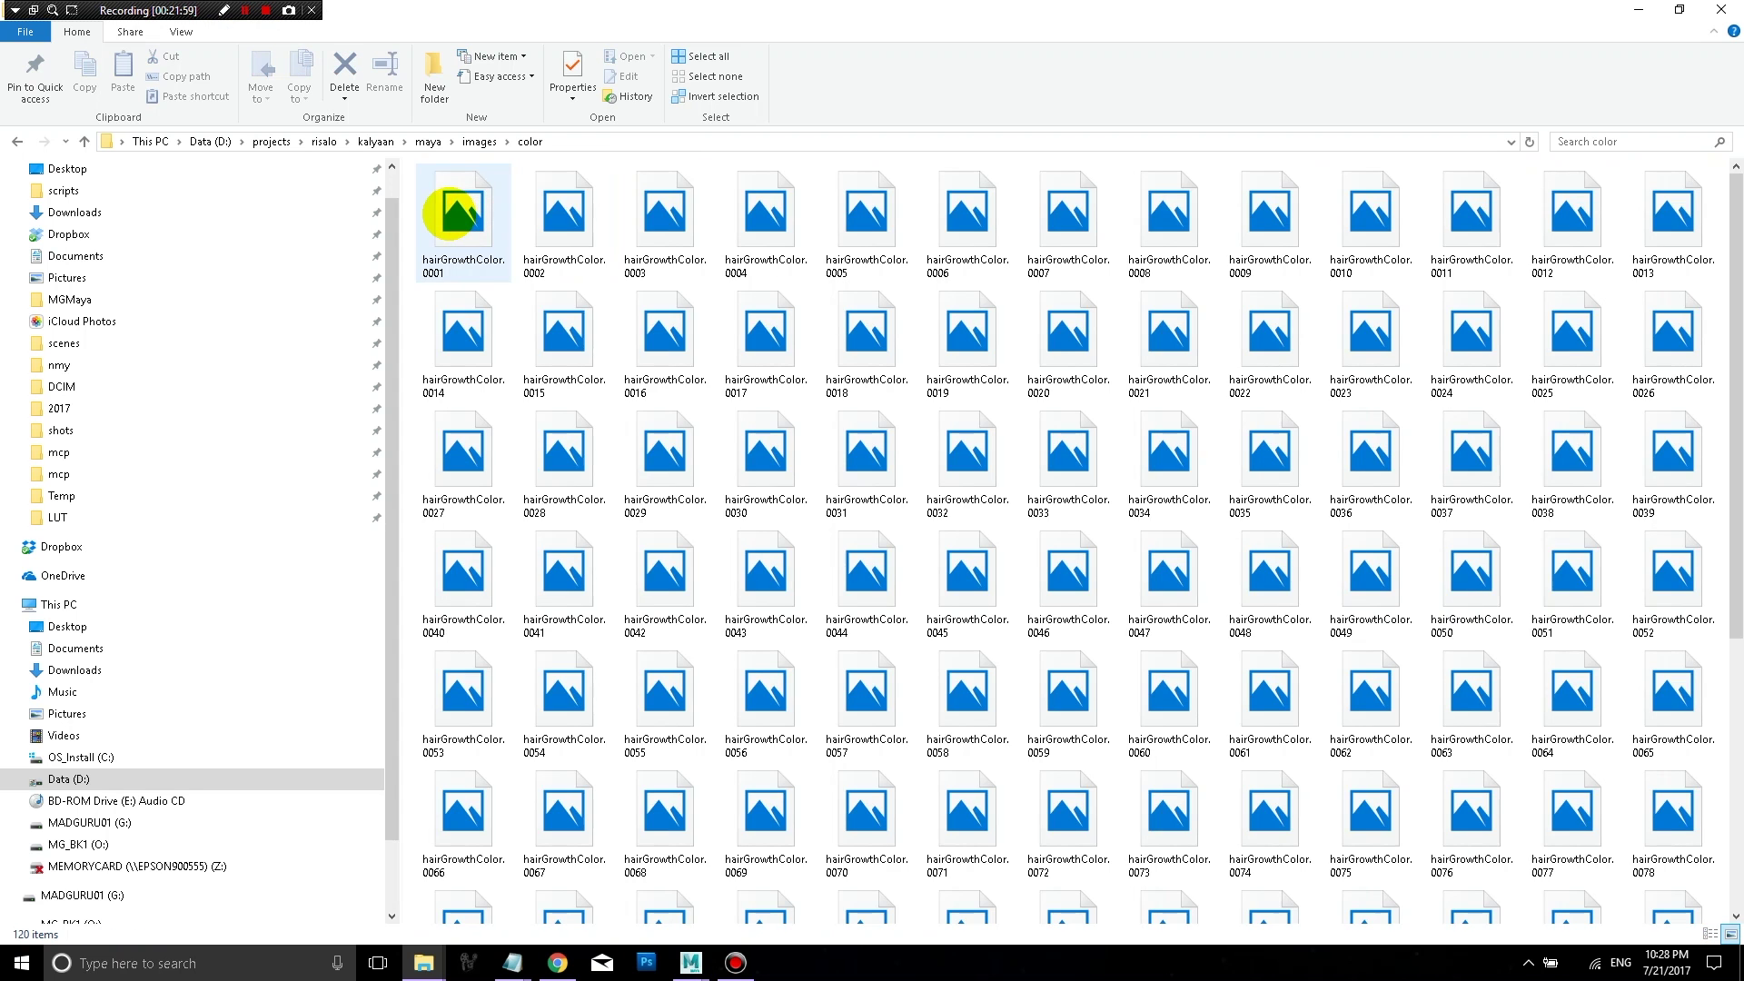
double_click(456, 214)
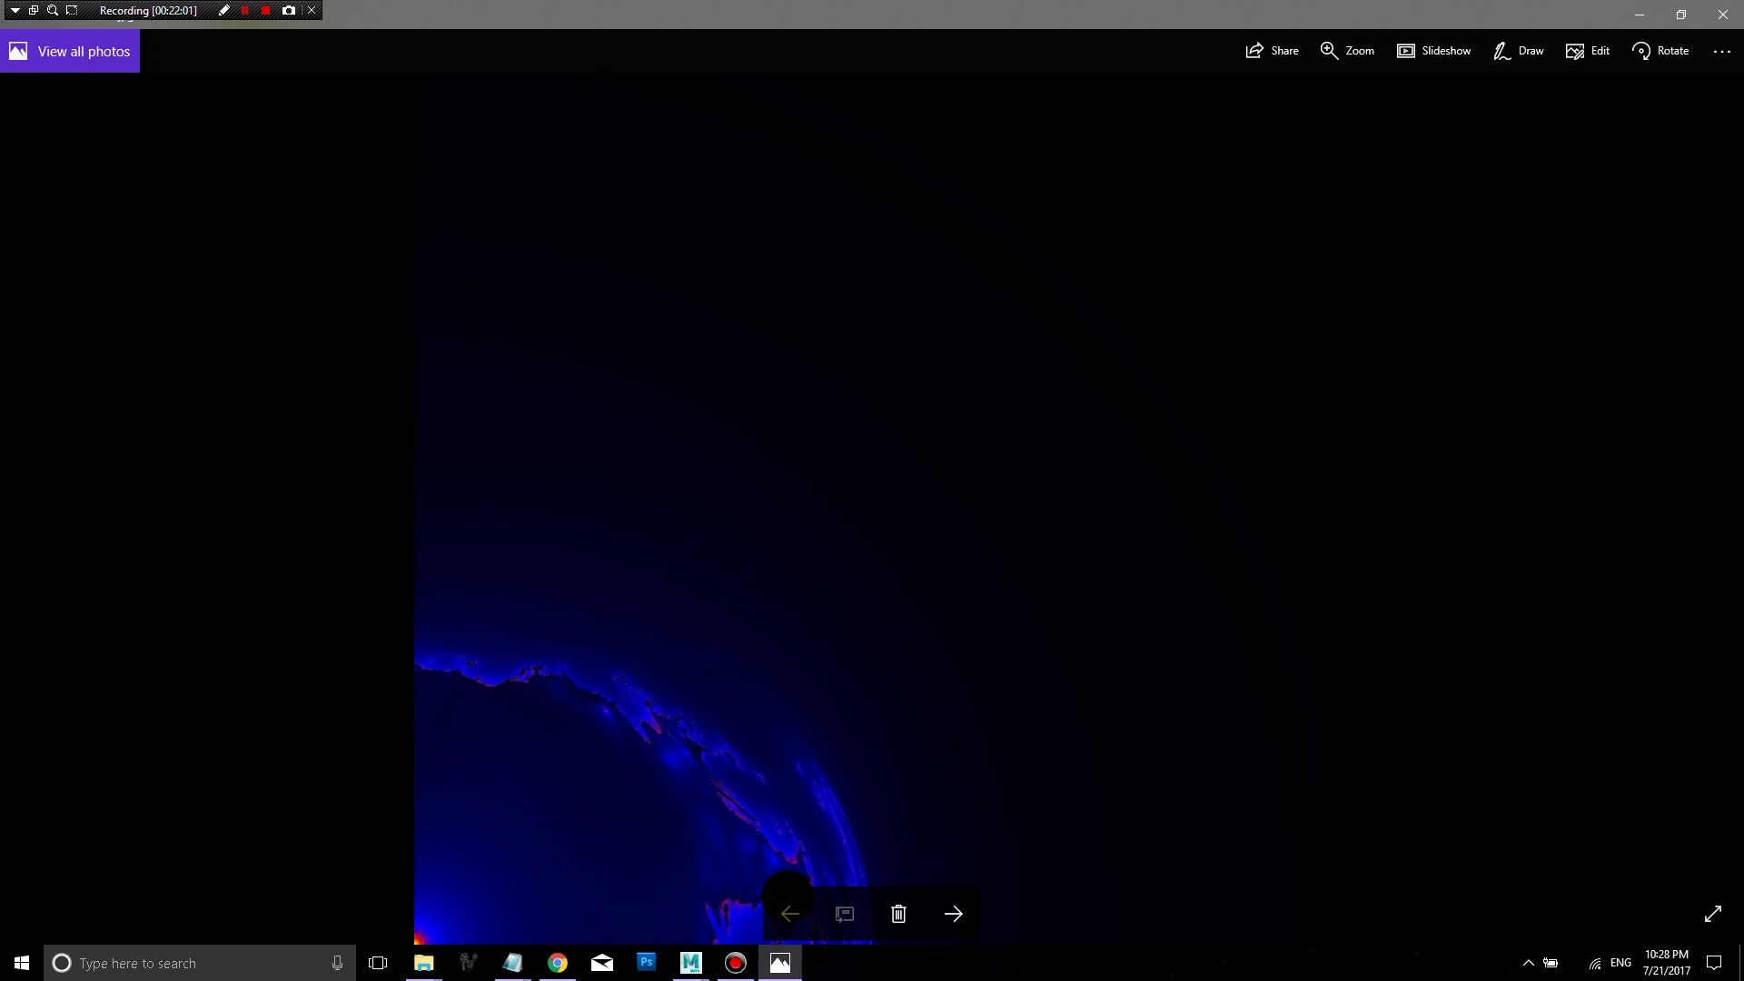
left_click(953, 912)
left_click(953, 912)
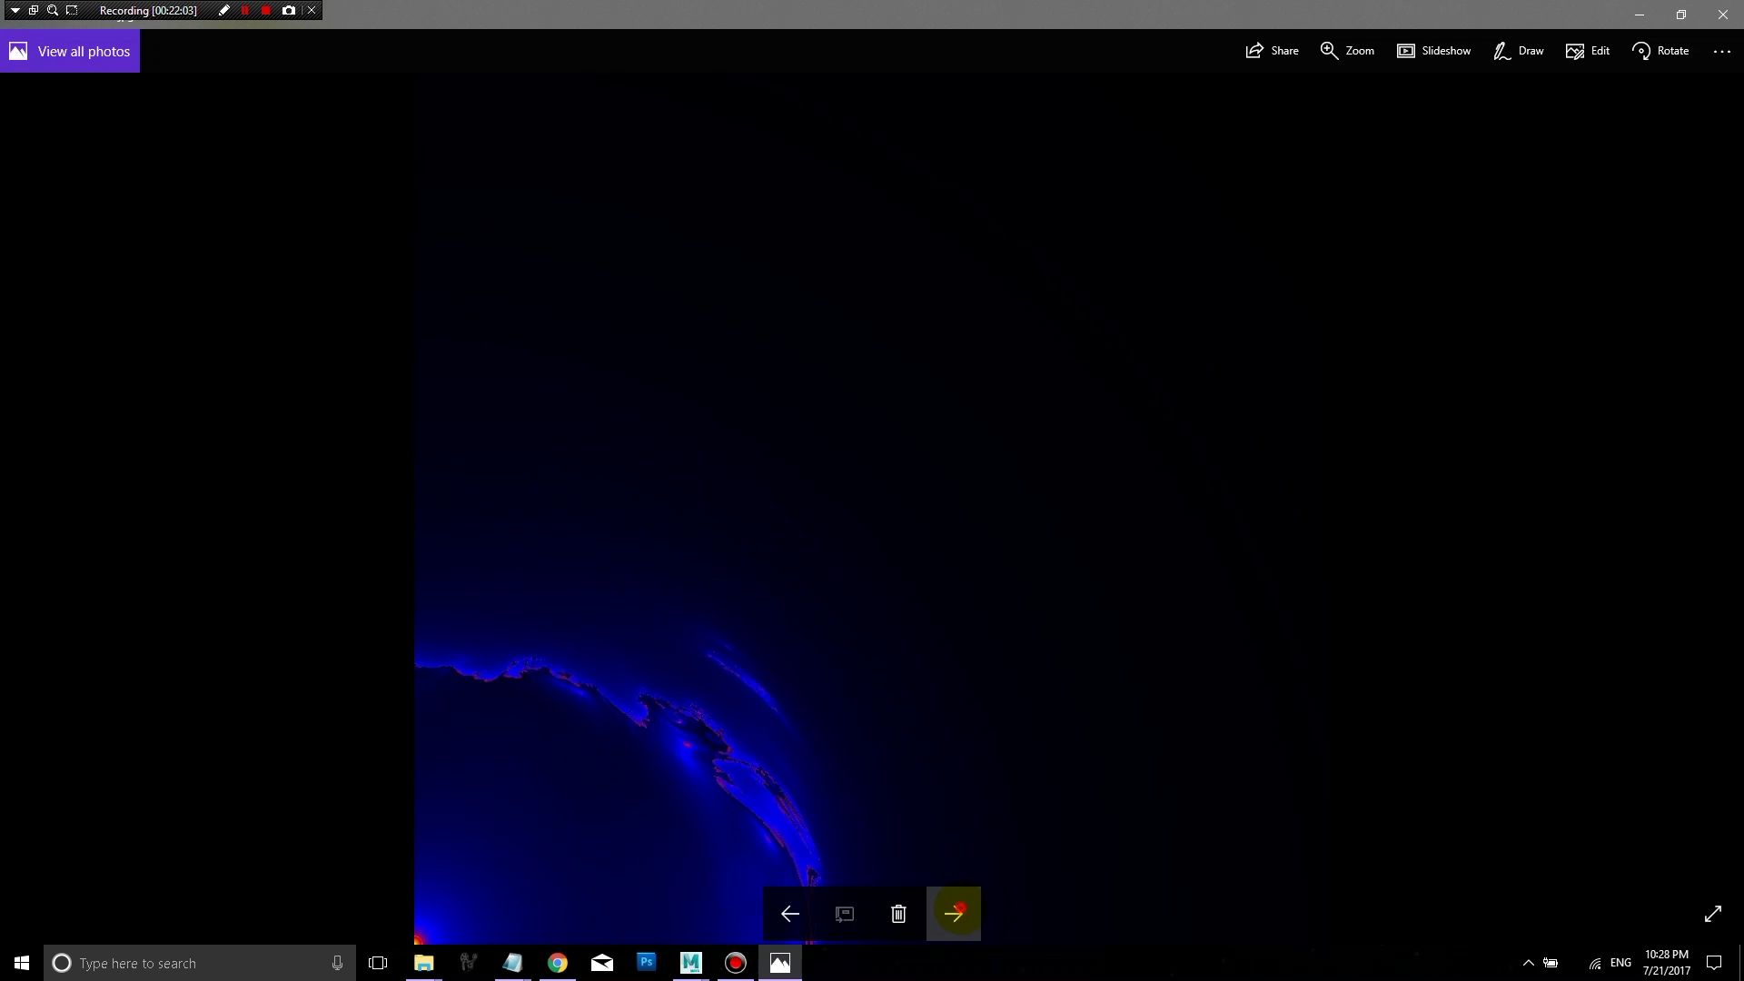
left_click(953, 912)
left_click(953, 912)
left_click(953, 912)
left_click(953, 911)
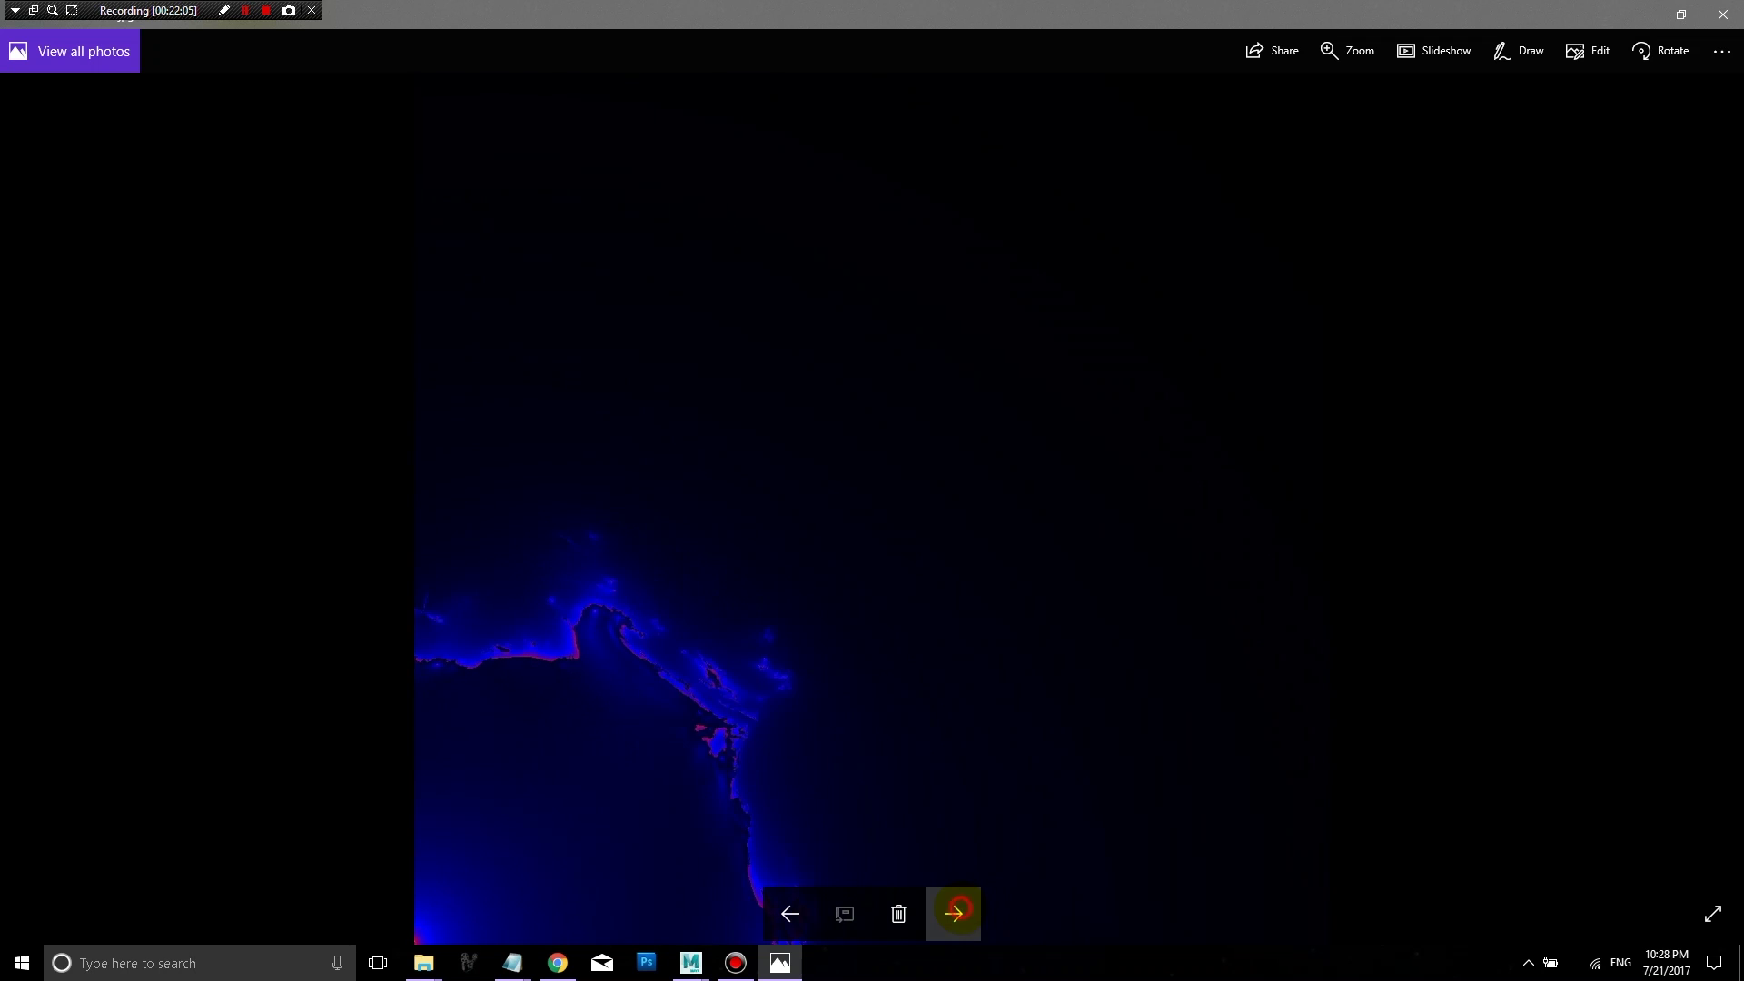
left_click(954, 911)
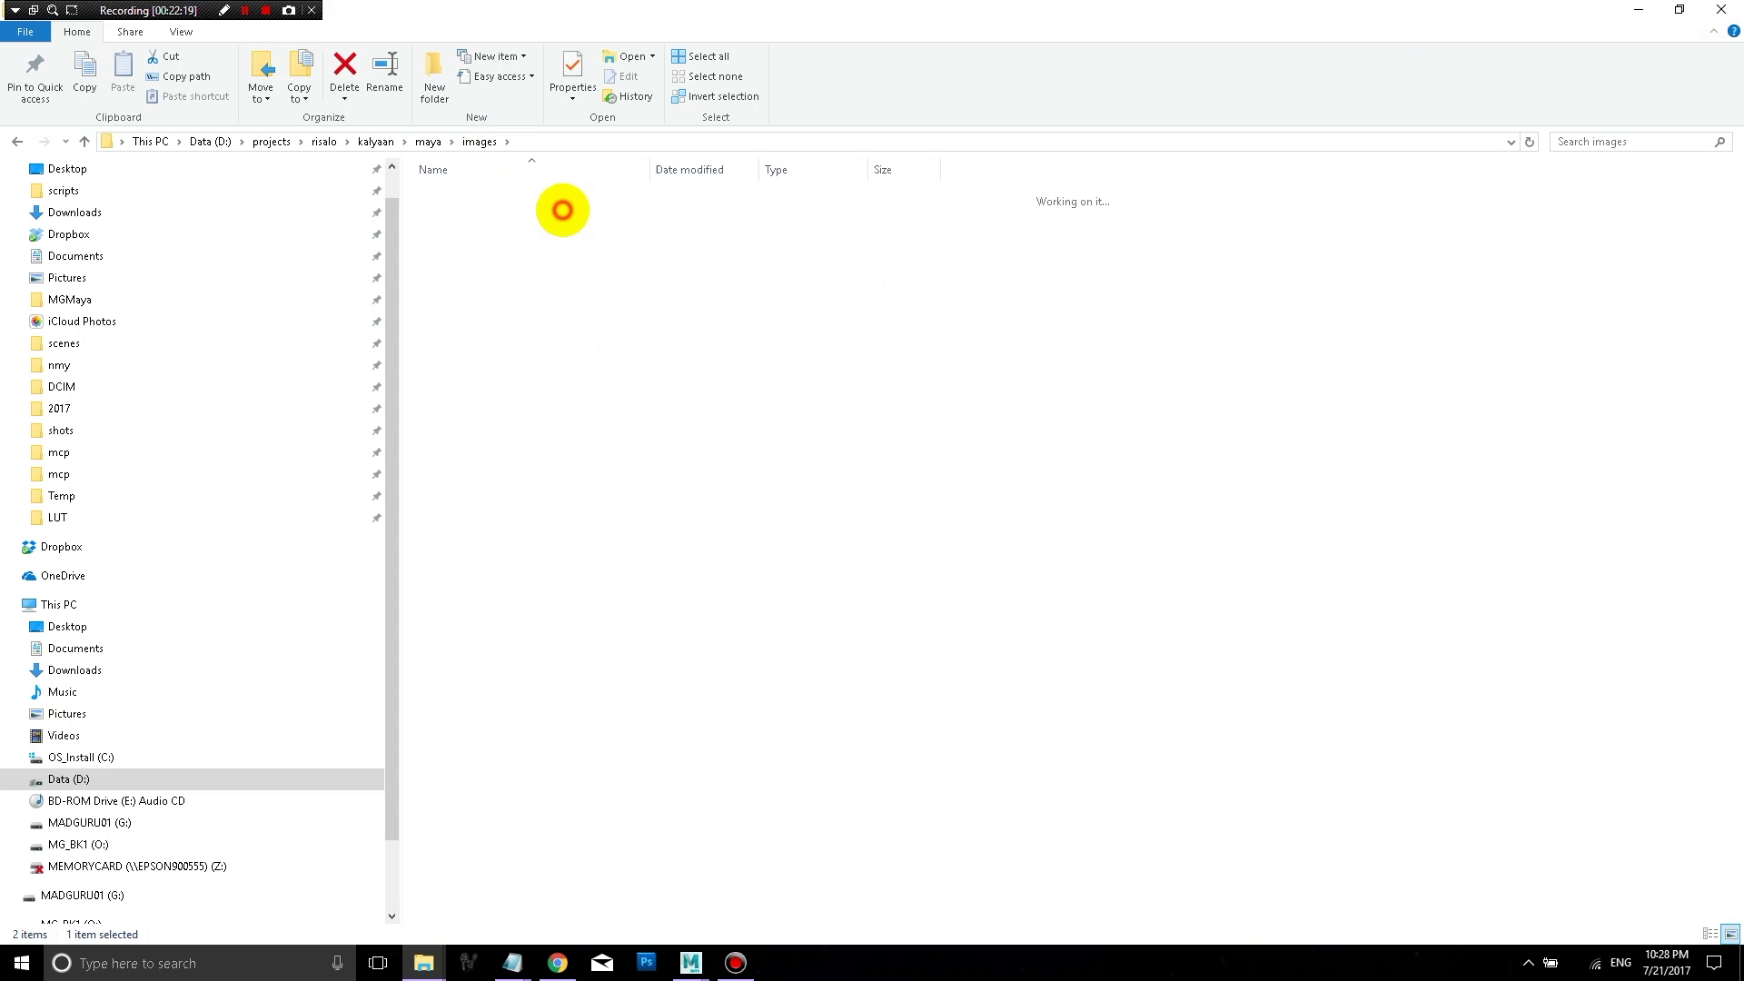
Step: Open hairGrowthLength.0001 from the length folder, page through the rendered length frames and return to Maya
double_click(472, 218)
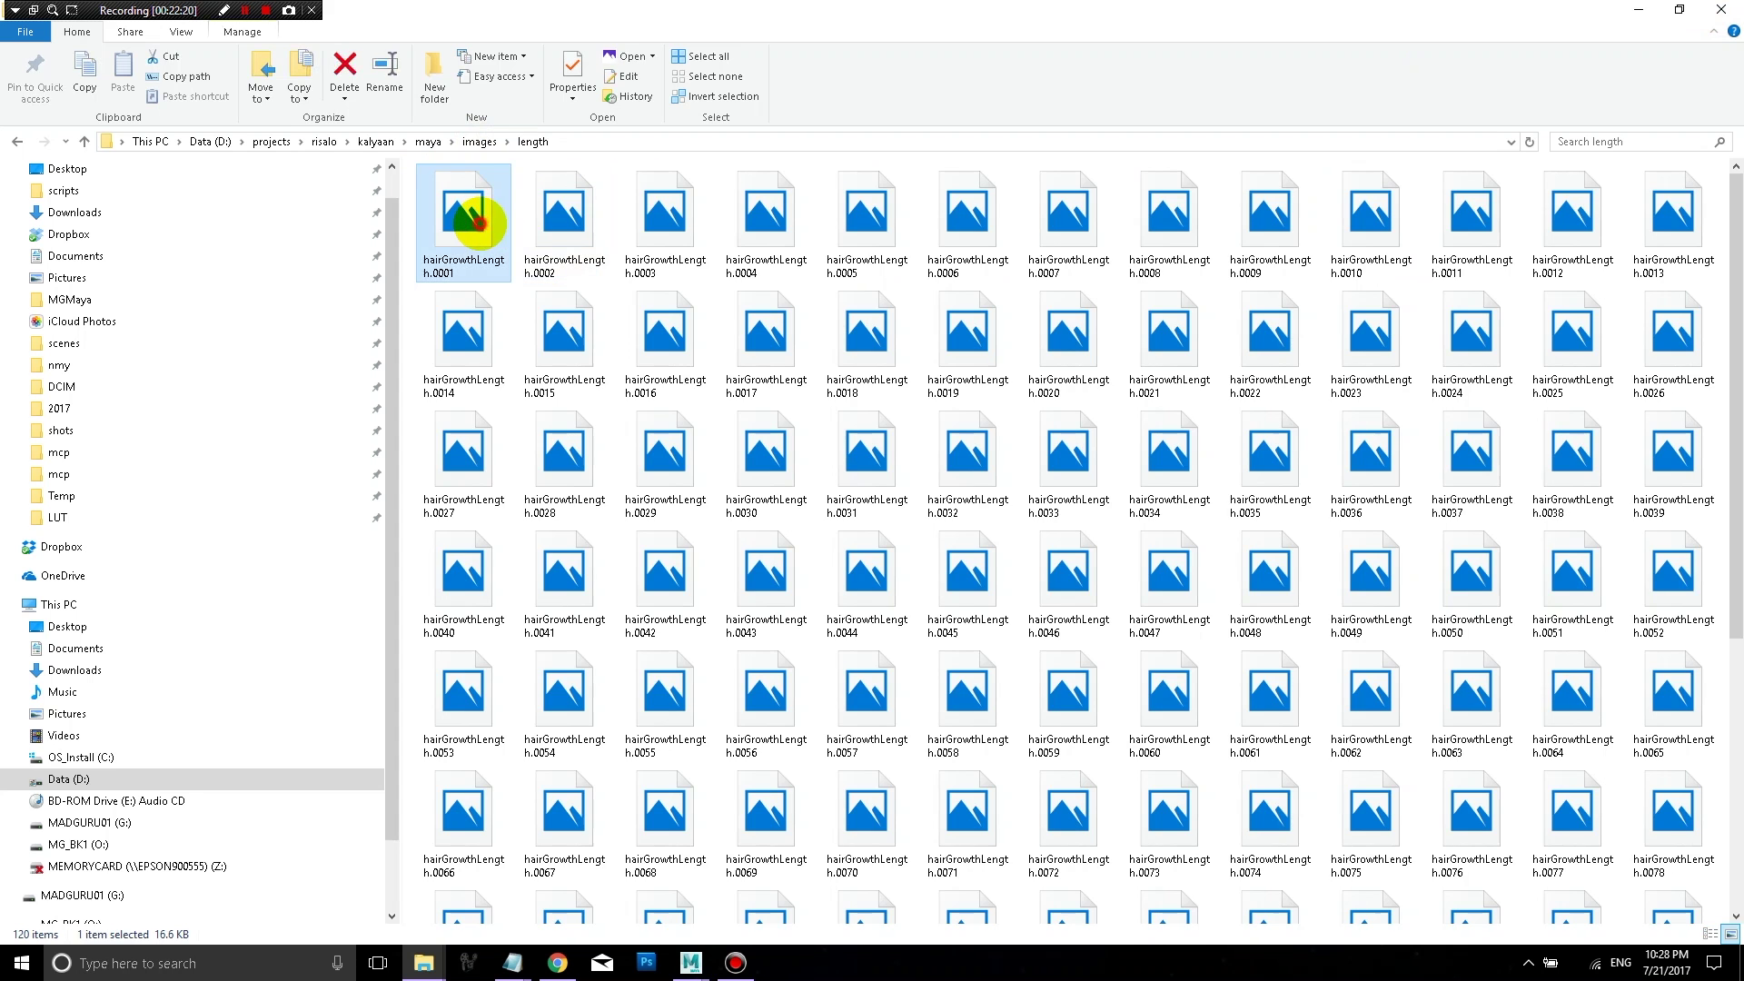
left_click(952, 917)
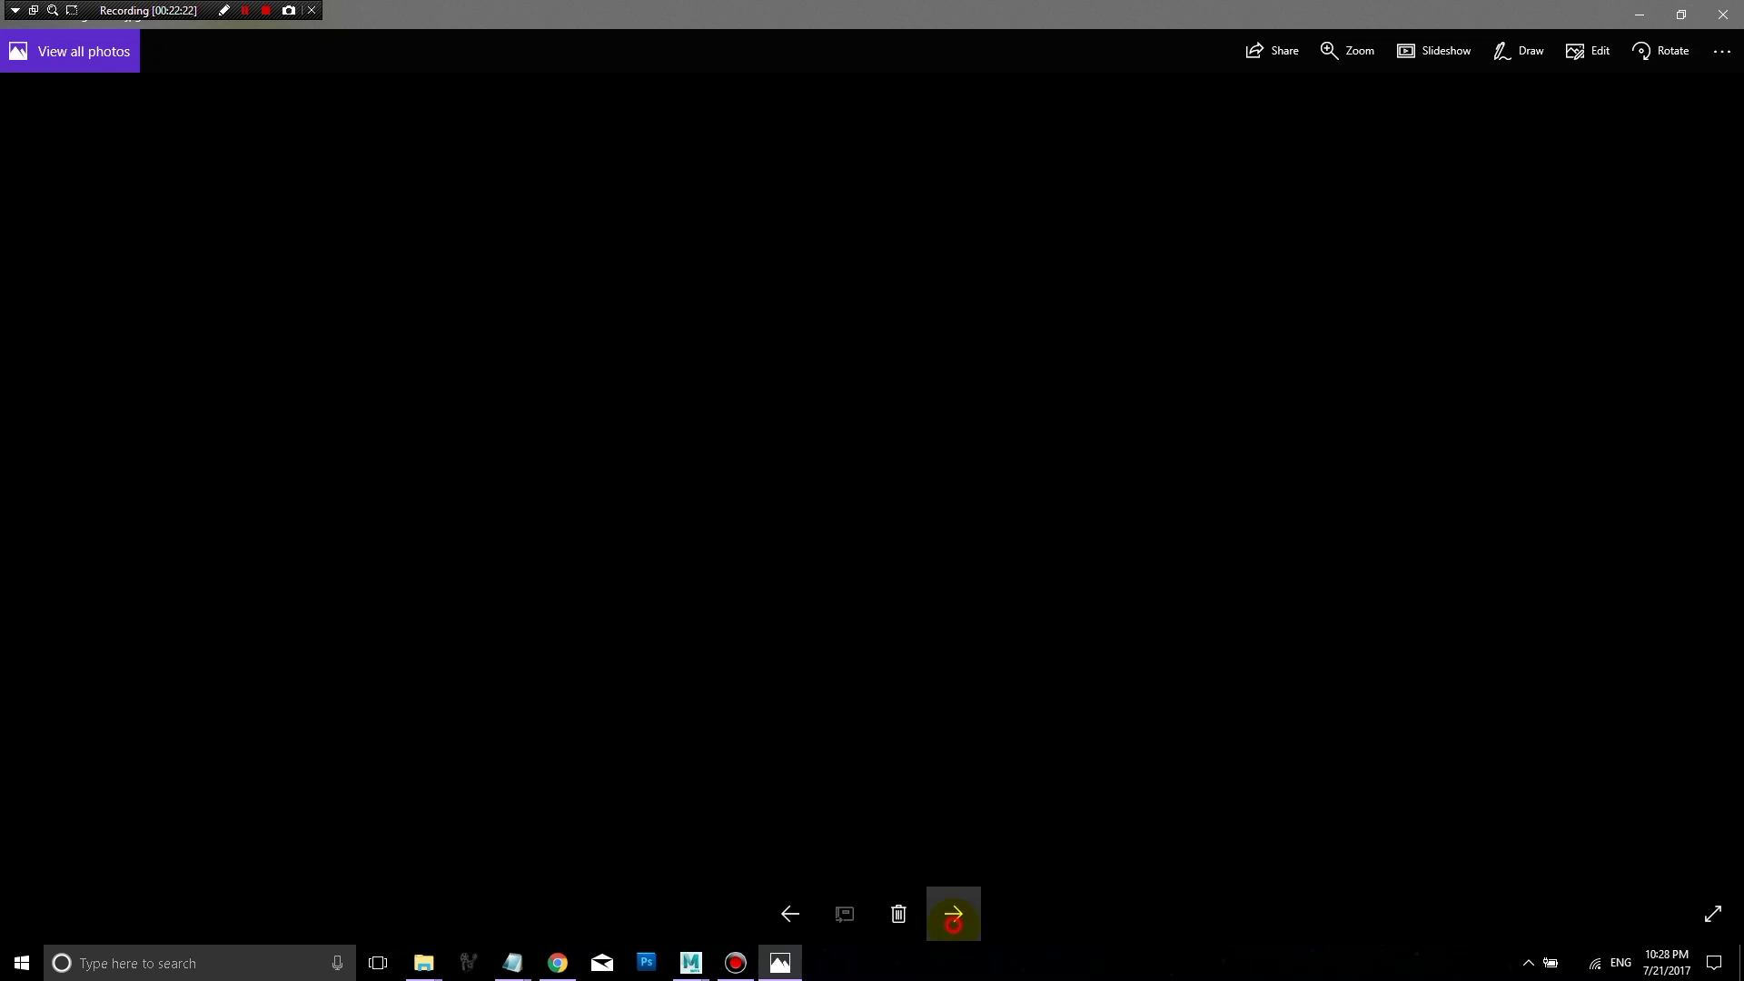
left_click(953, 919)
left_click(953, 918)
left_click(953, 917)
left_click(952, 917)
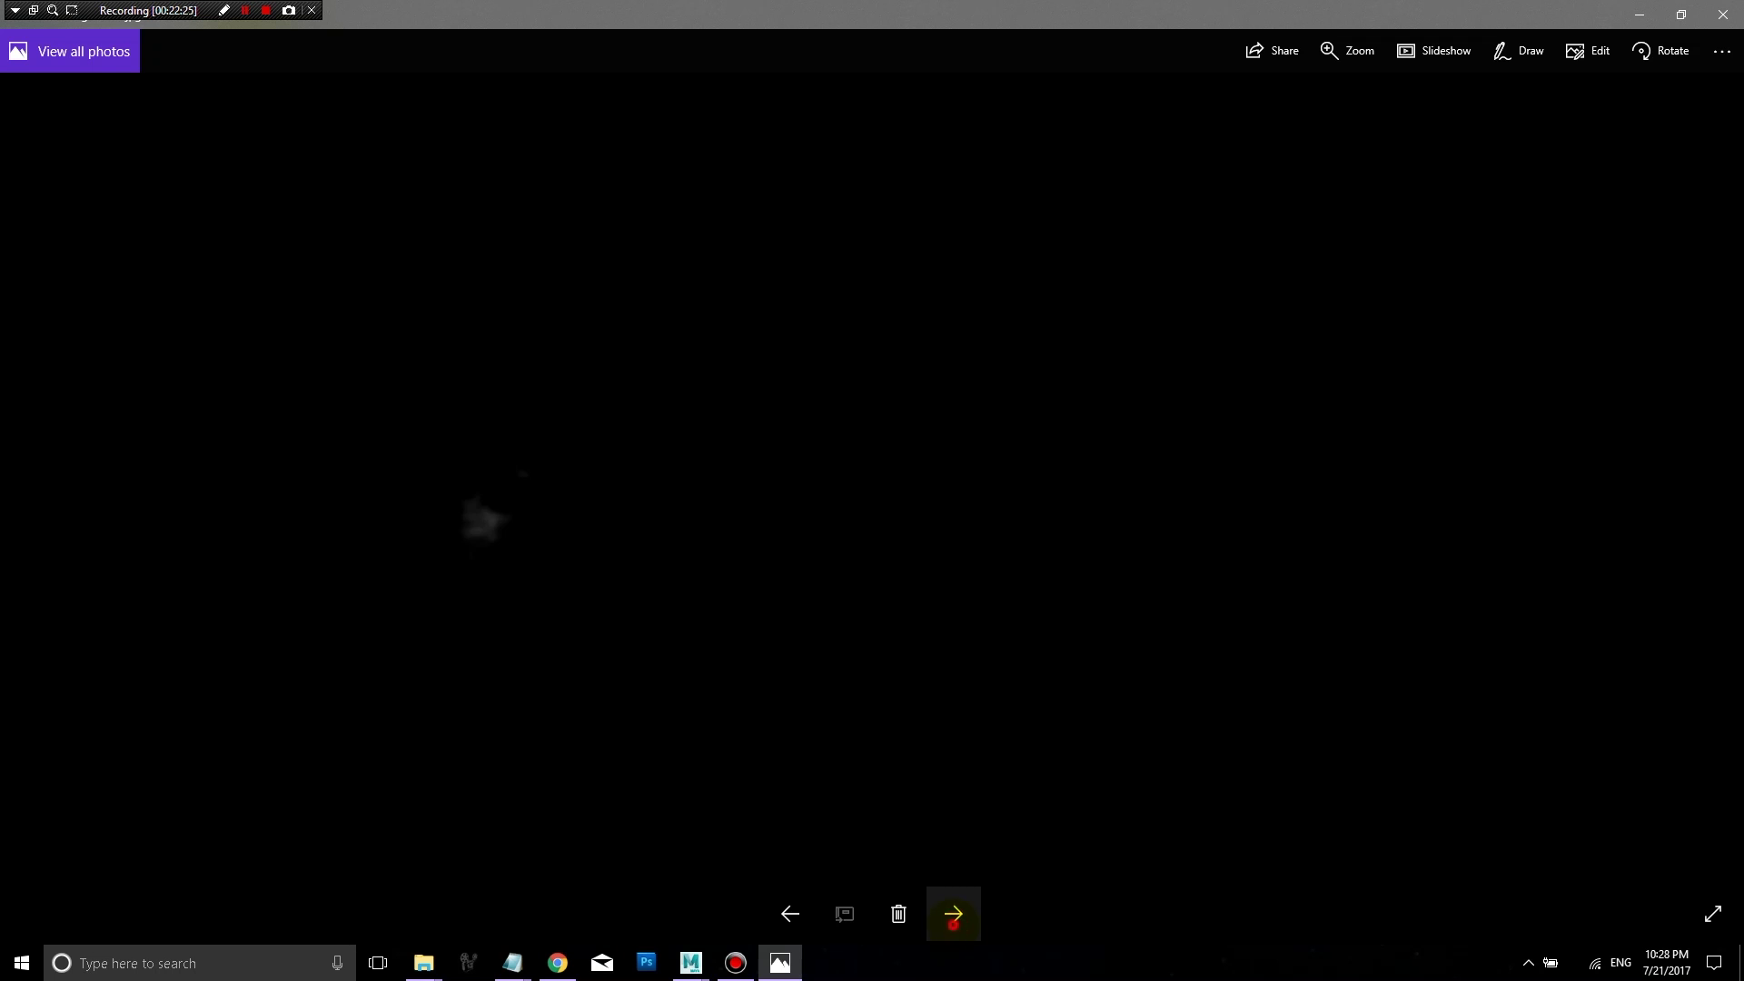
left_click(953, 917)
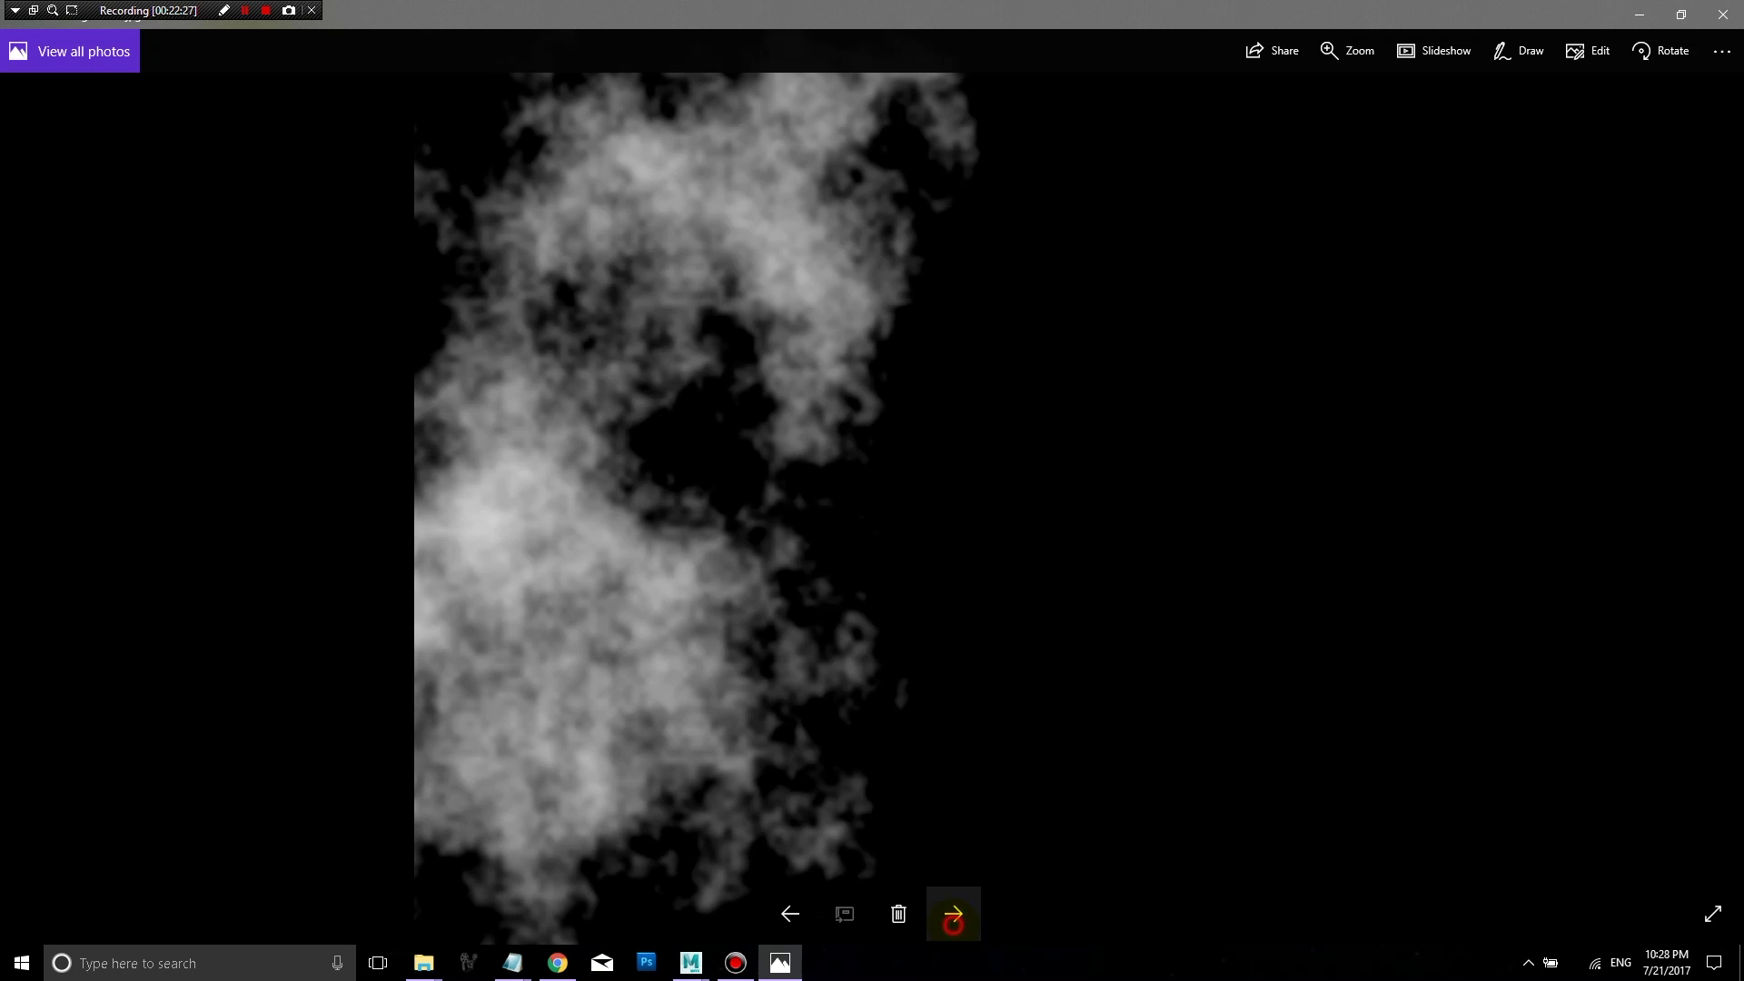
left_click(953, 917)
left_click(953, 918)
left_click(953, 918)
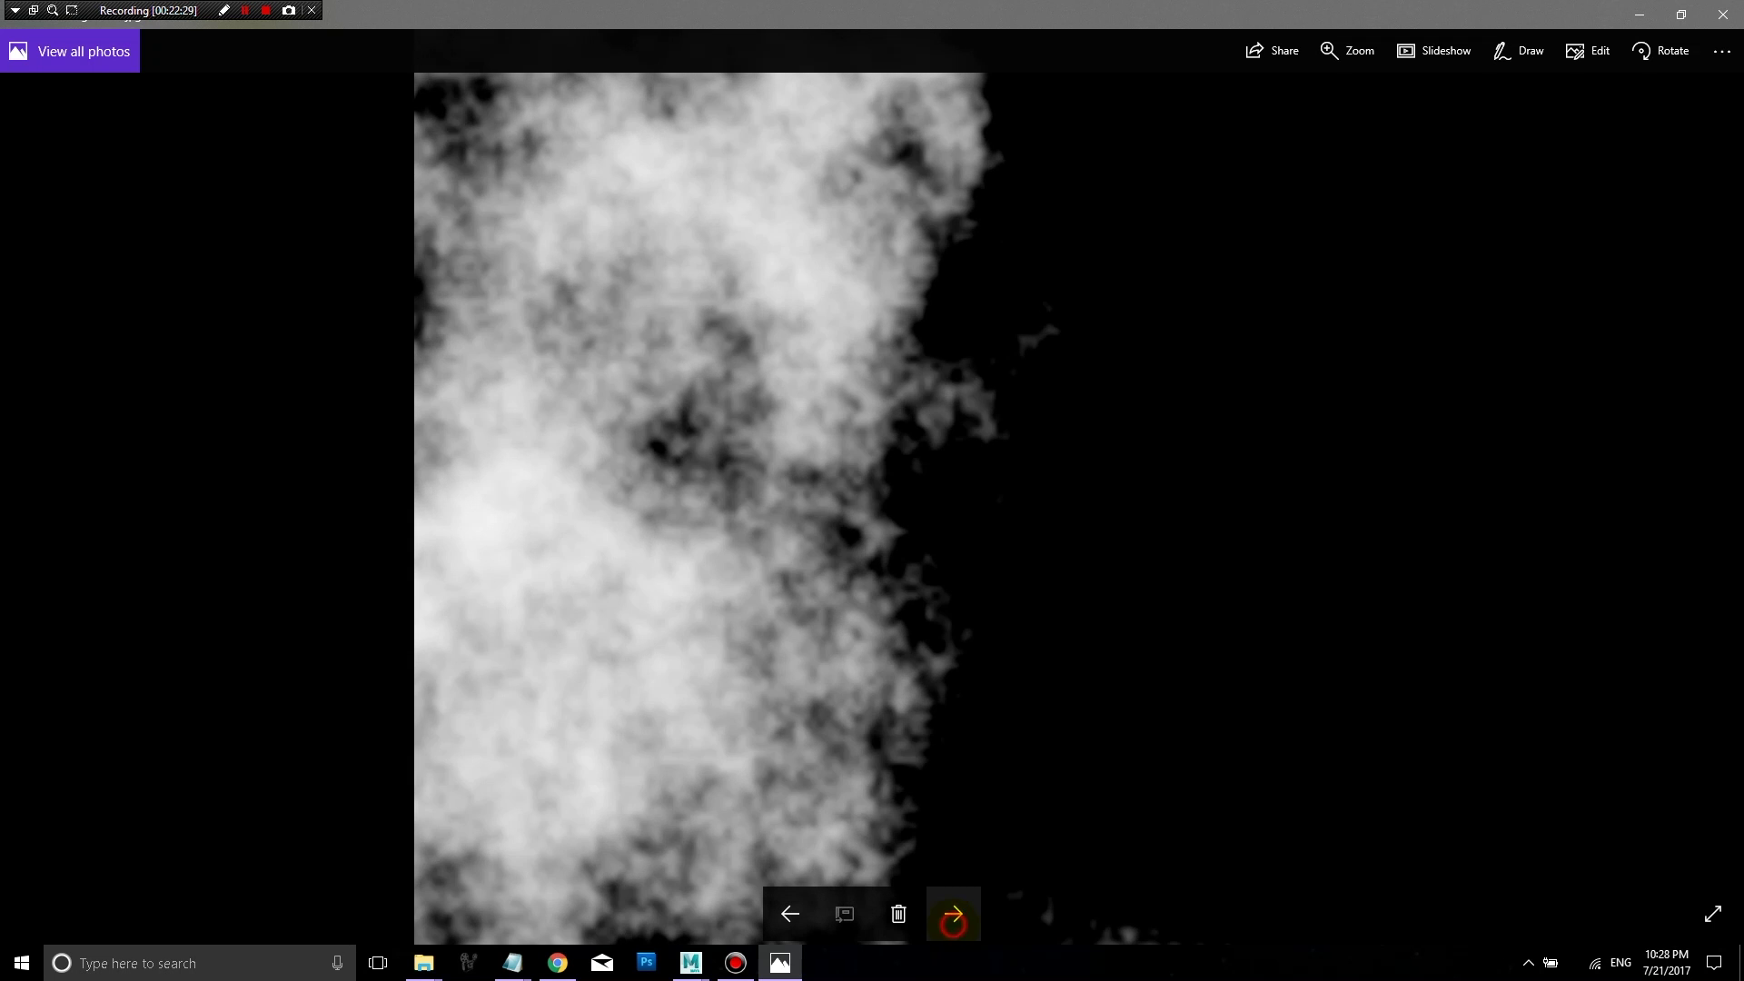
left_click(953, 917)
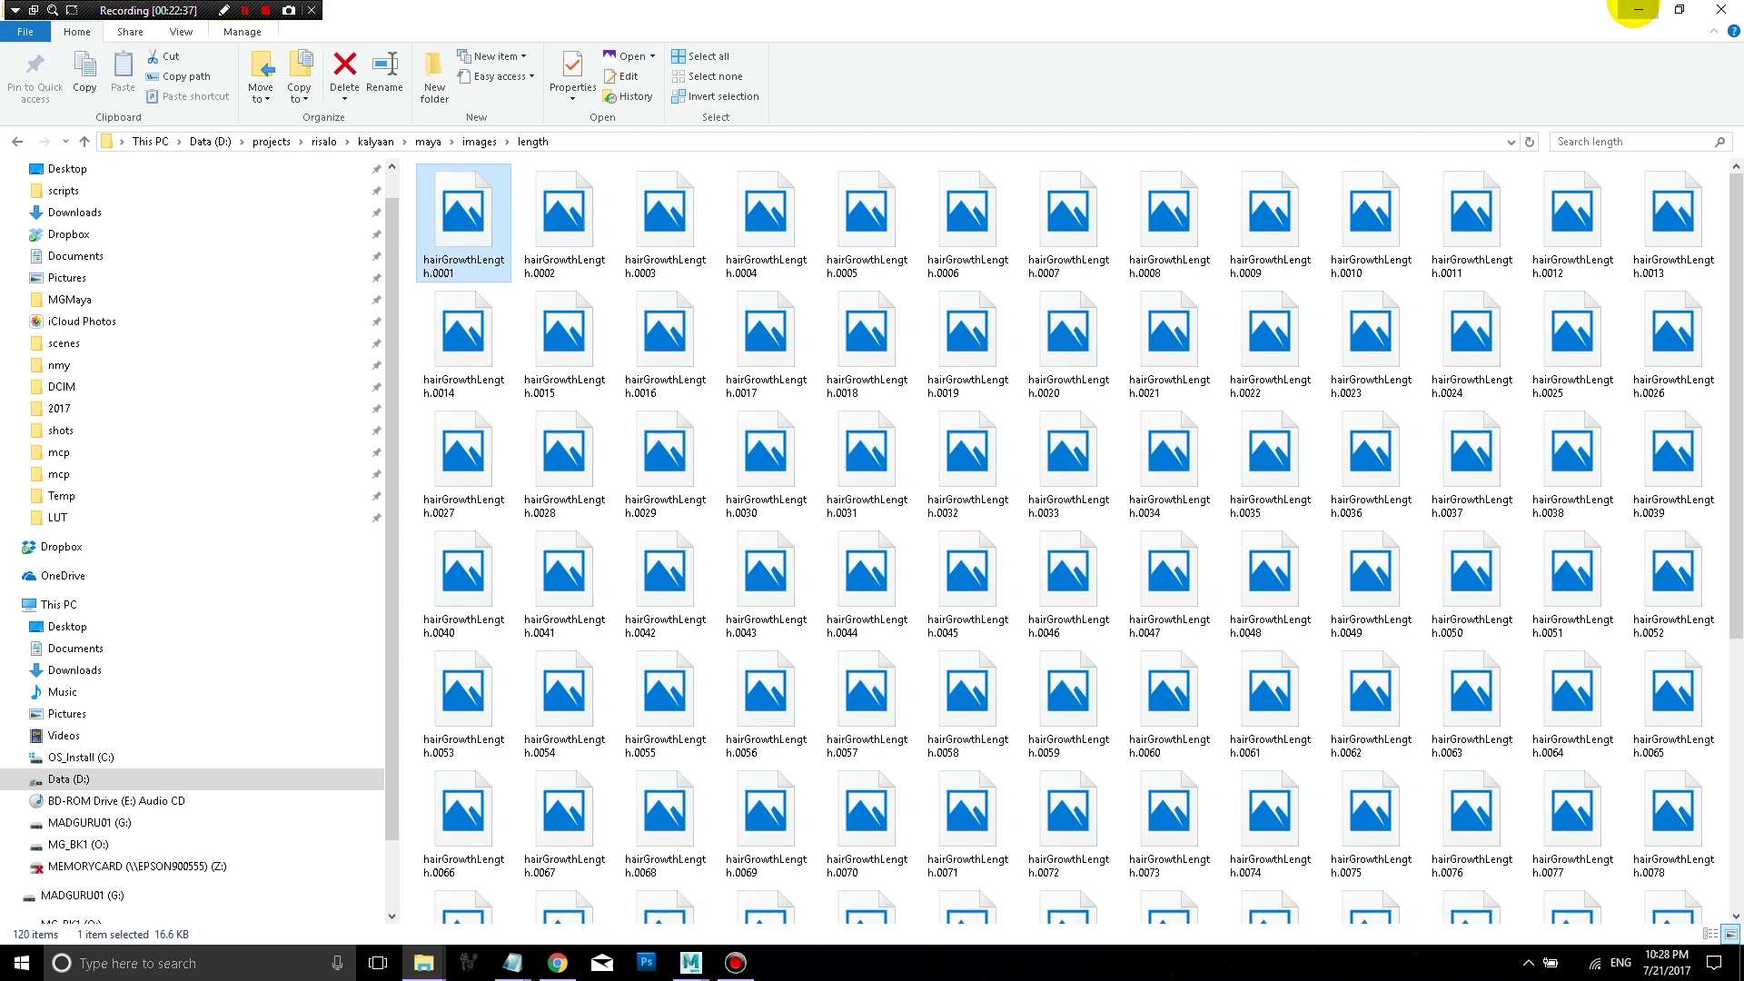
left_click(1634, 11)
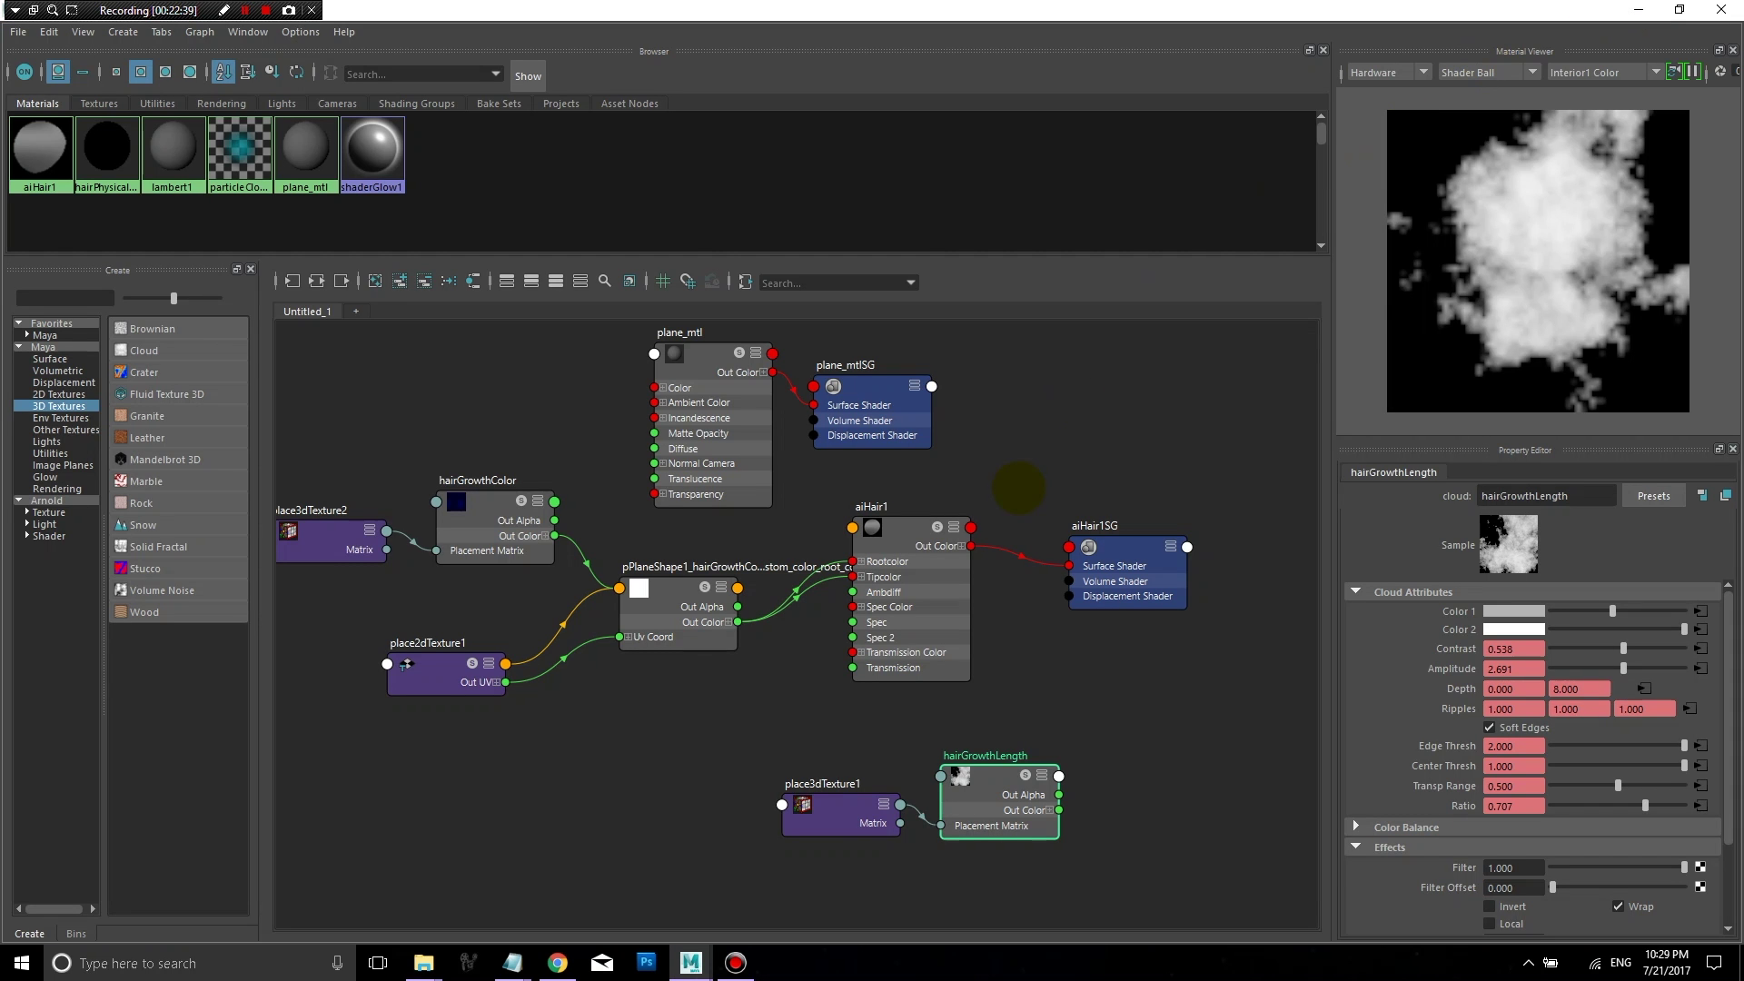
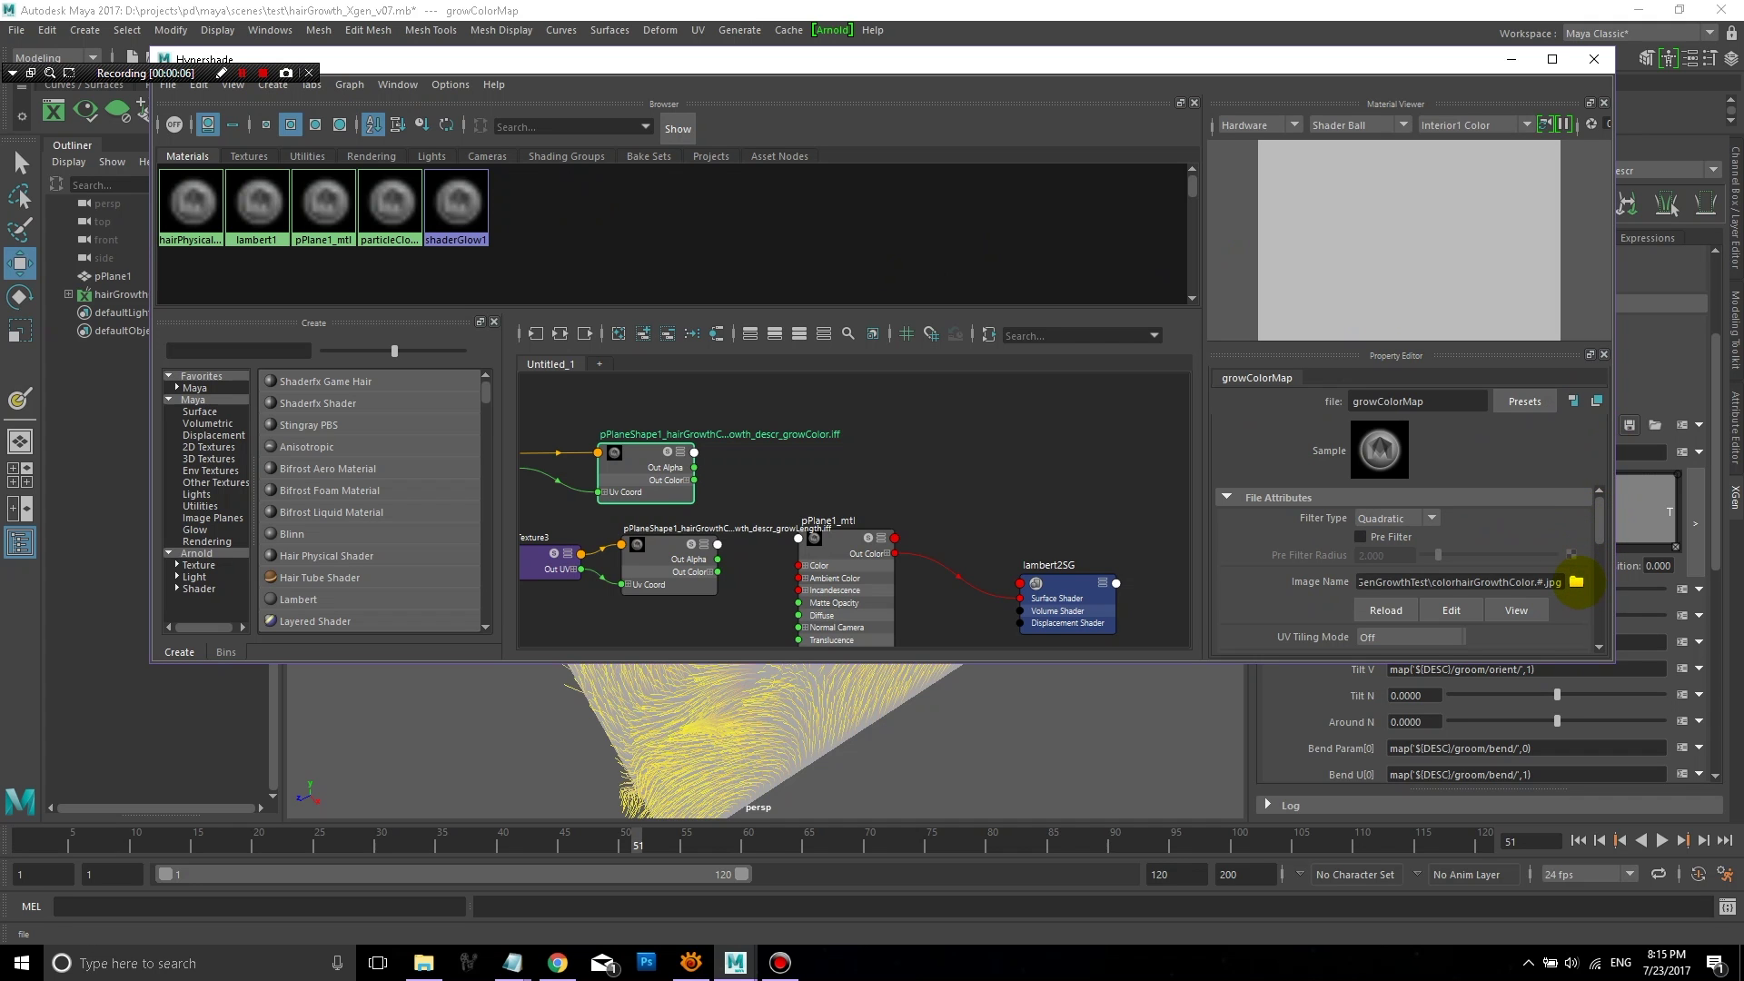
Step: Load hairGrowthColor.0001.jpg from the xGenGrowthTest color folder into growColorMap and enable Use Image Sequence
left_click(1576, 581)
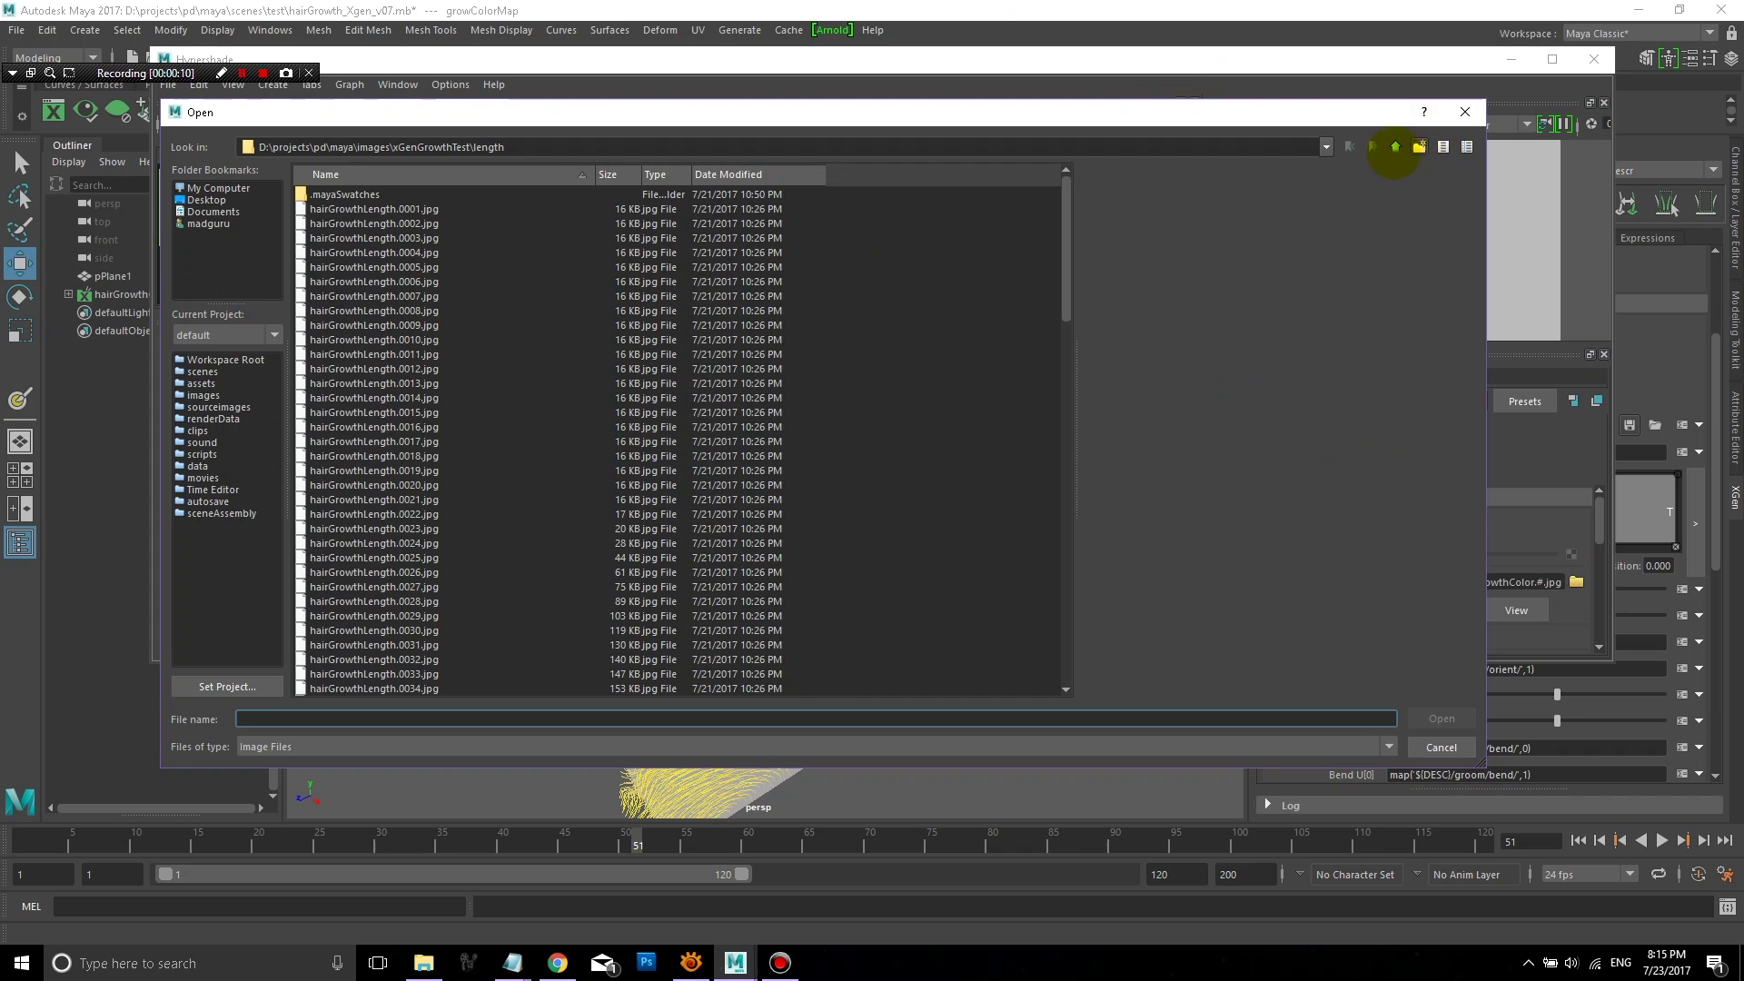
left_click(1394, 147)
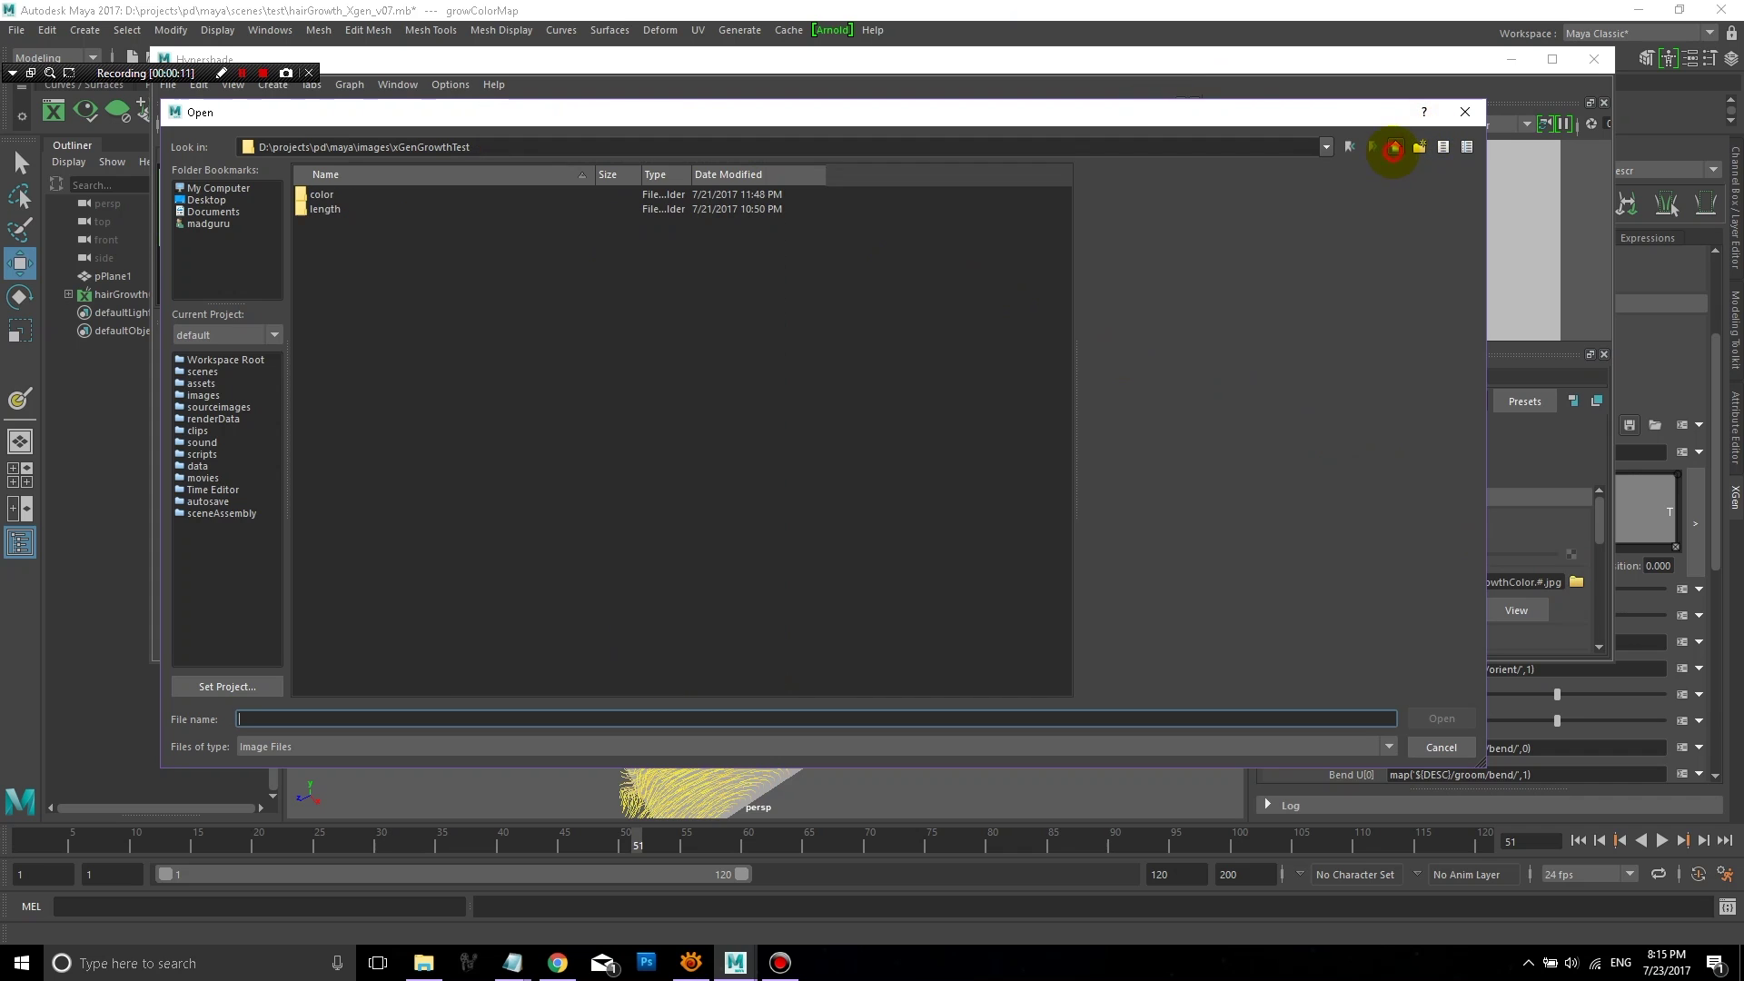
left_click(323, 194)
double_click(323, 195)
double_click(345, 194)
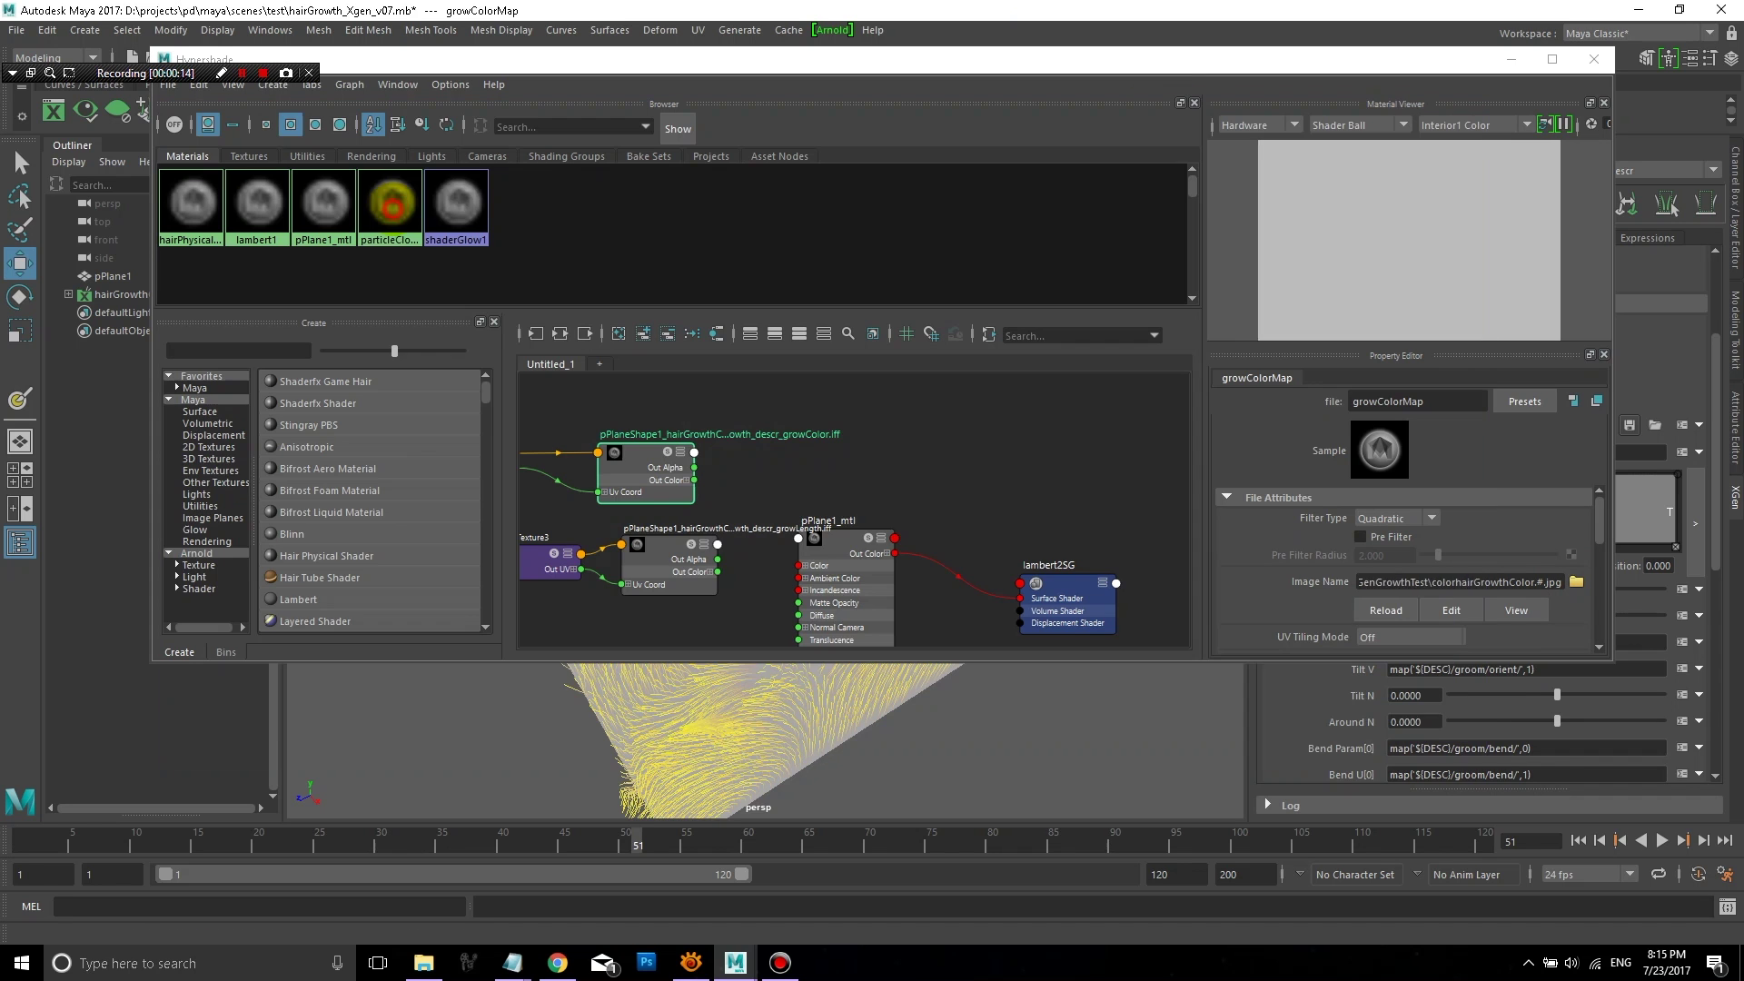
left_click_drag(1595, 497, 1600, 541)
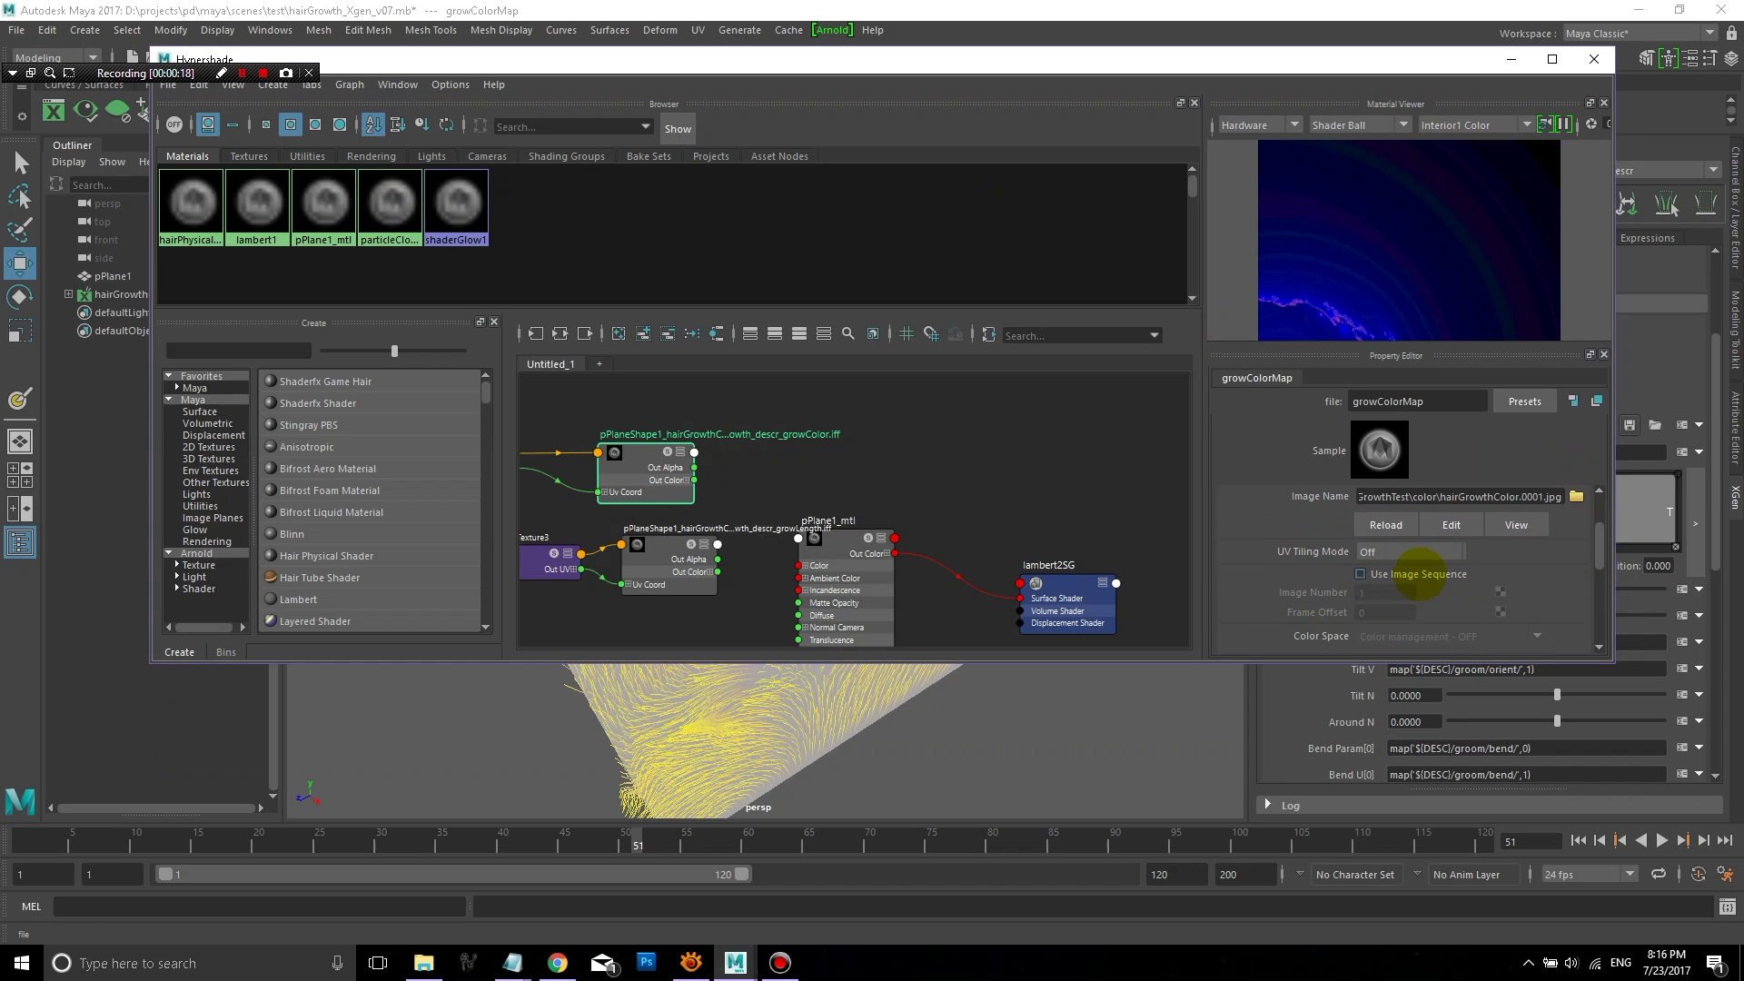
left_click(1360, 574)
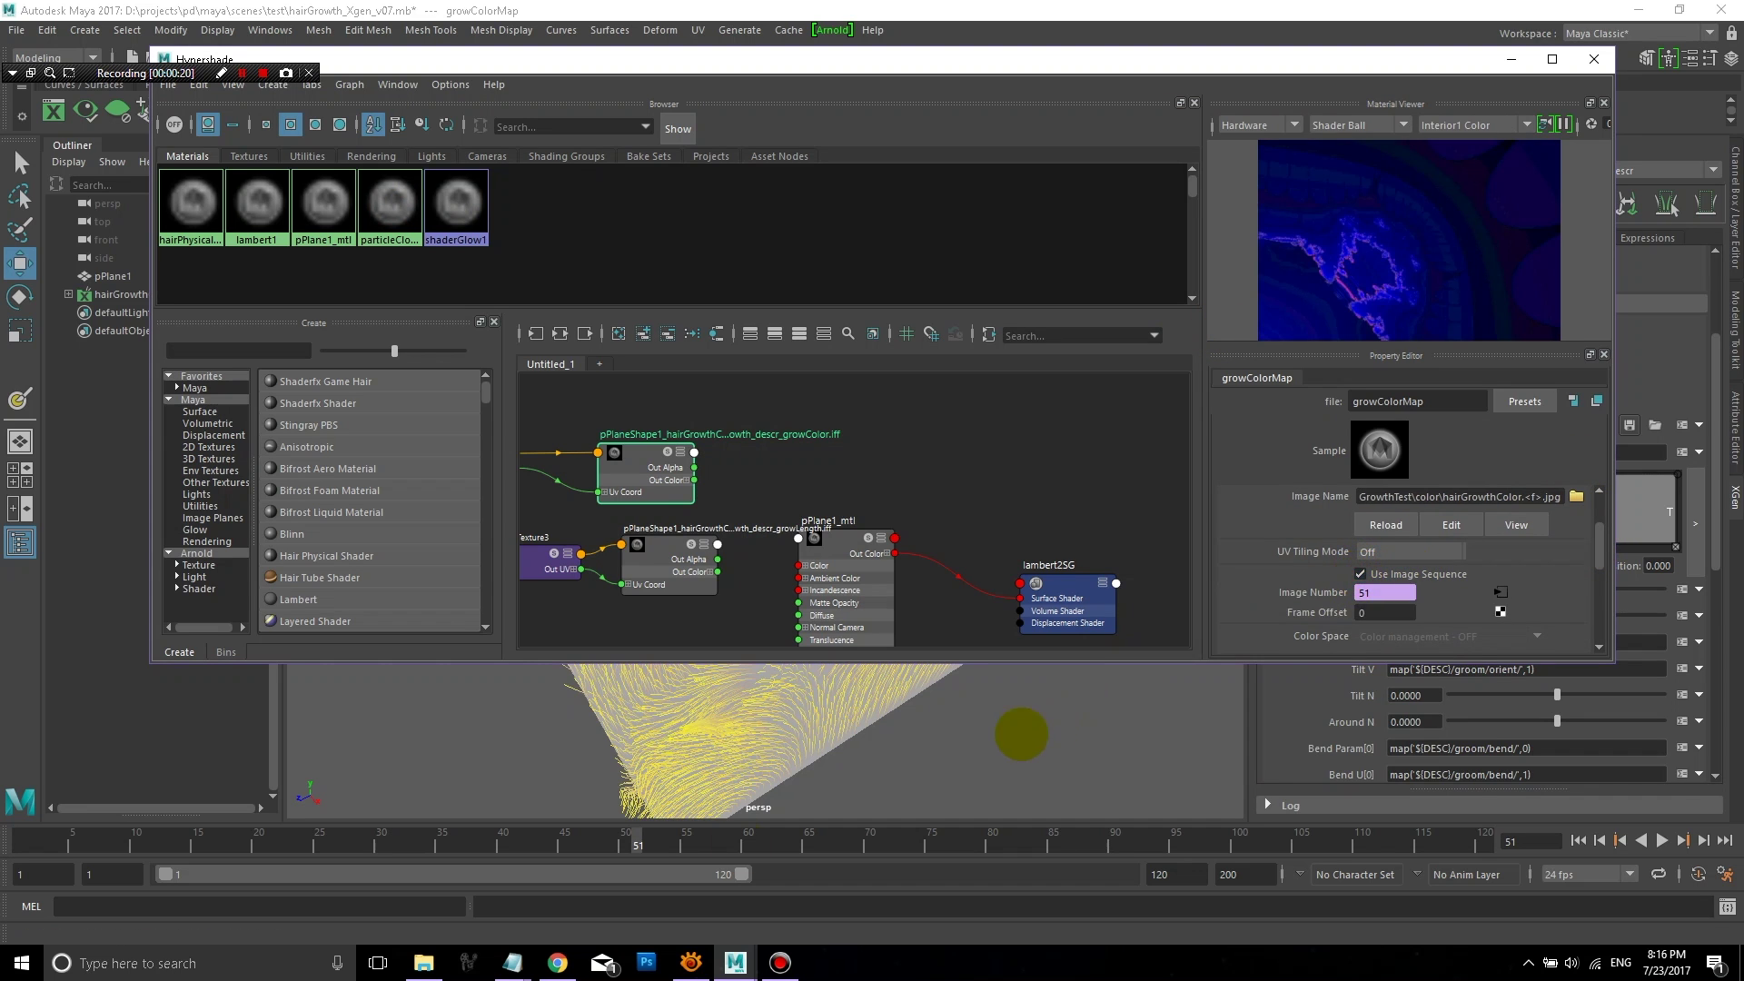
Step: Scrub the timeline to check growColorMap's image sequence, return to frame 1 and save the scene
left_click(552, 842)
left_click_drag(552, 843, 308, 843)
key("alt+shift+v")
key("ctrl+s")
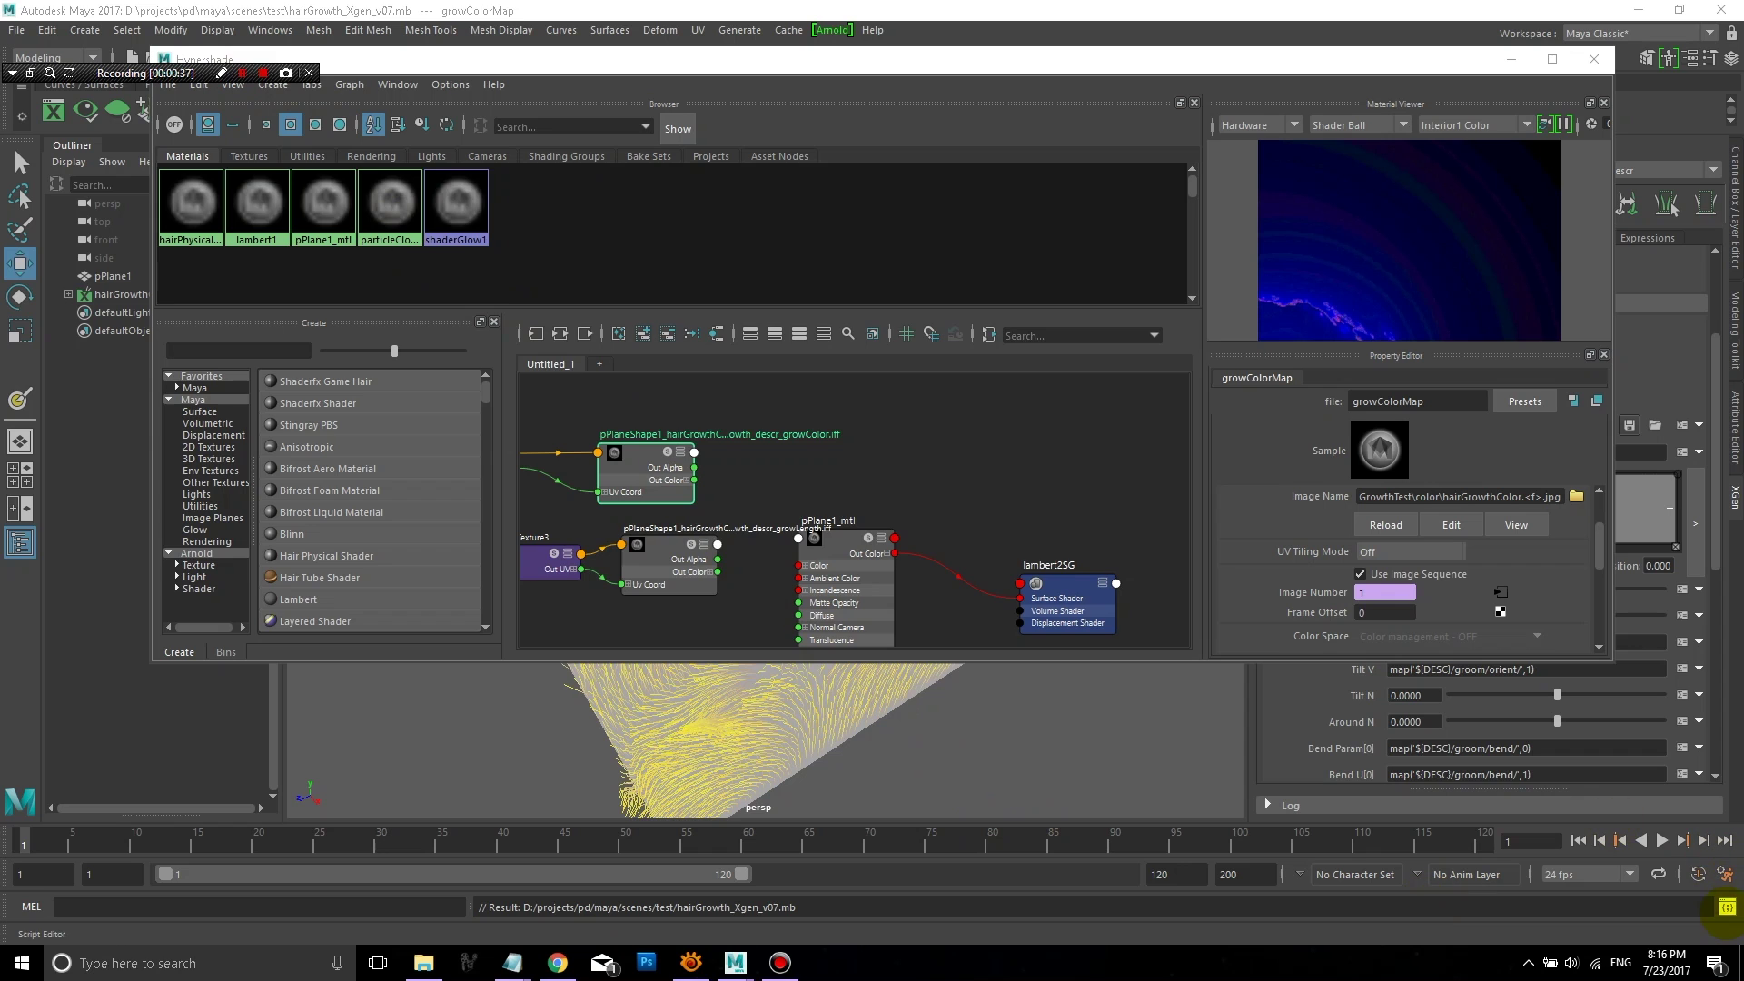
Step: Open the Script Editor and set startFrame to 1 and endFrame to 120 in the ptex conversion script
left_click(1727, 906)
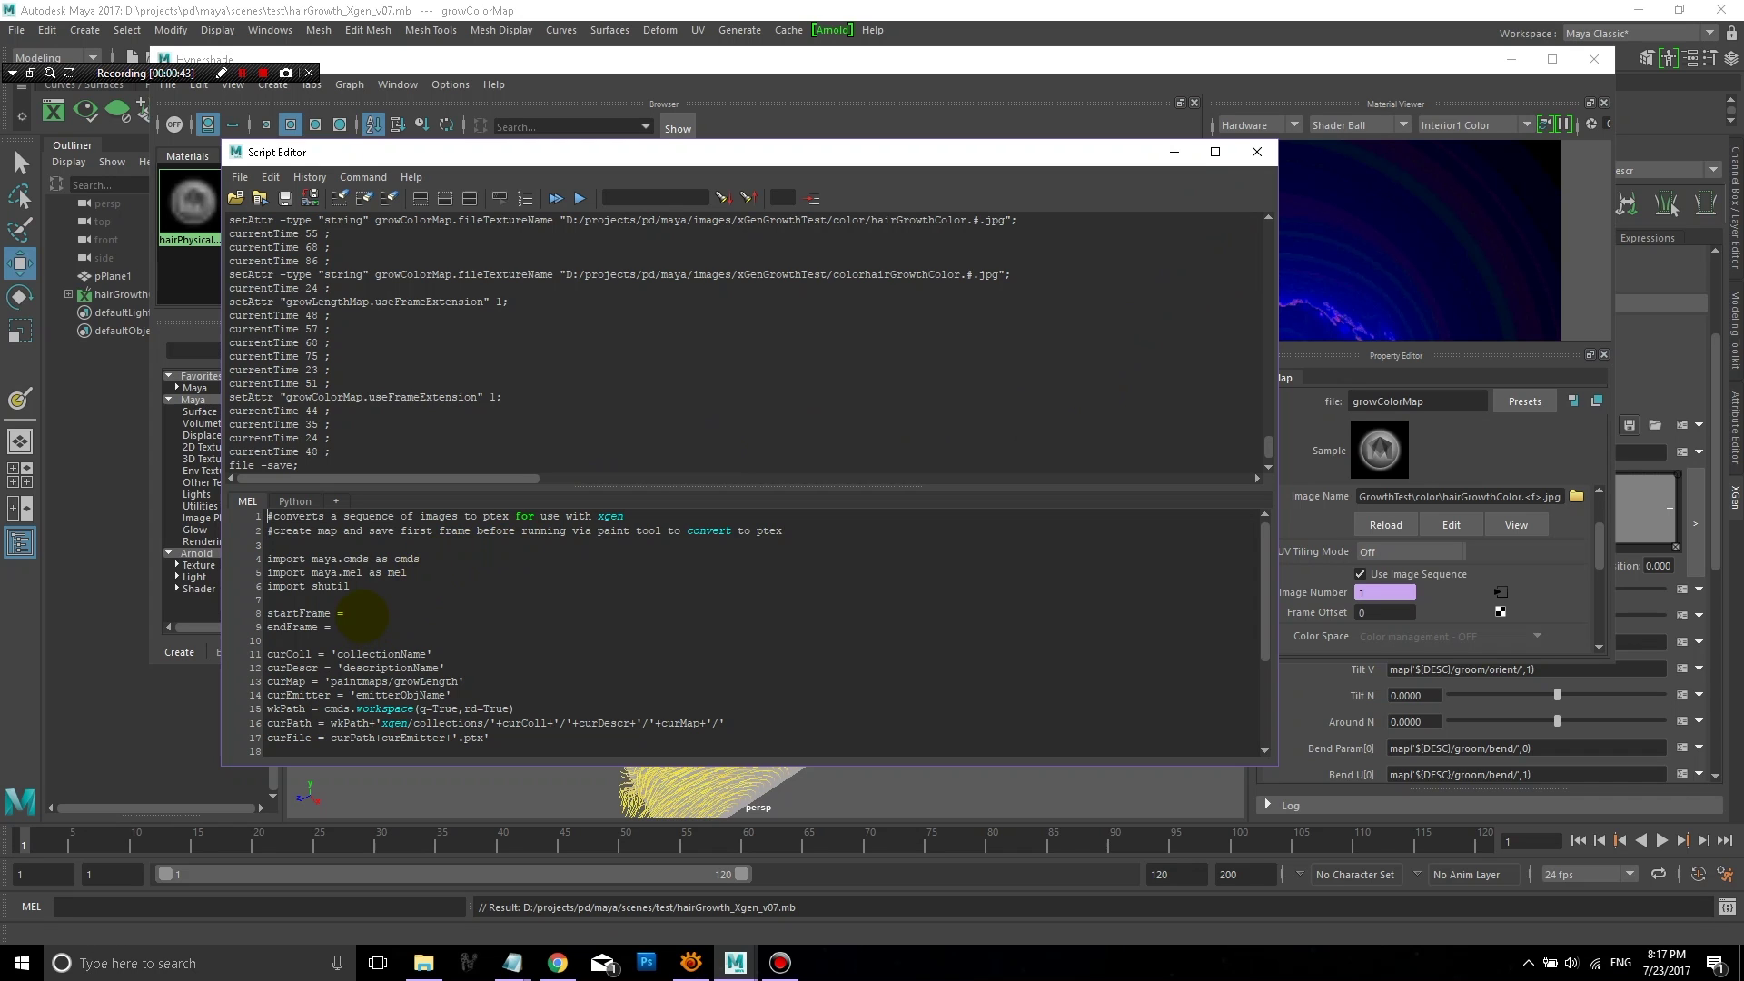
left_click(363, 615)
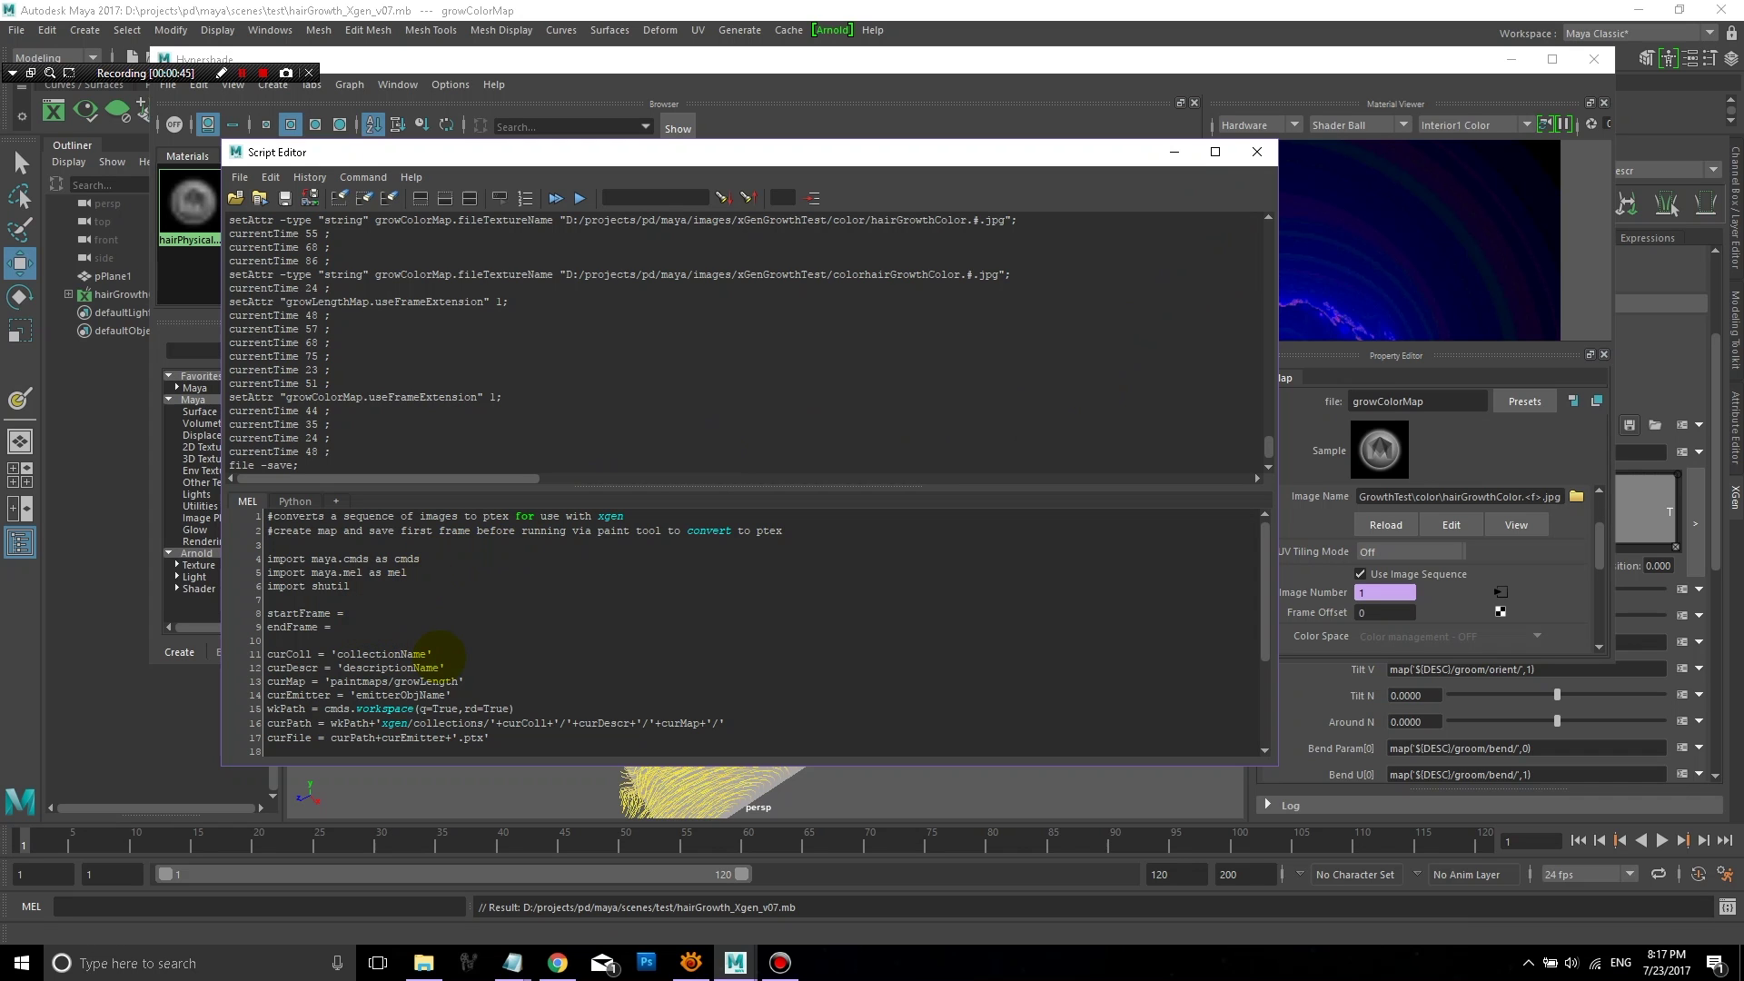
left_click(363, 627)
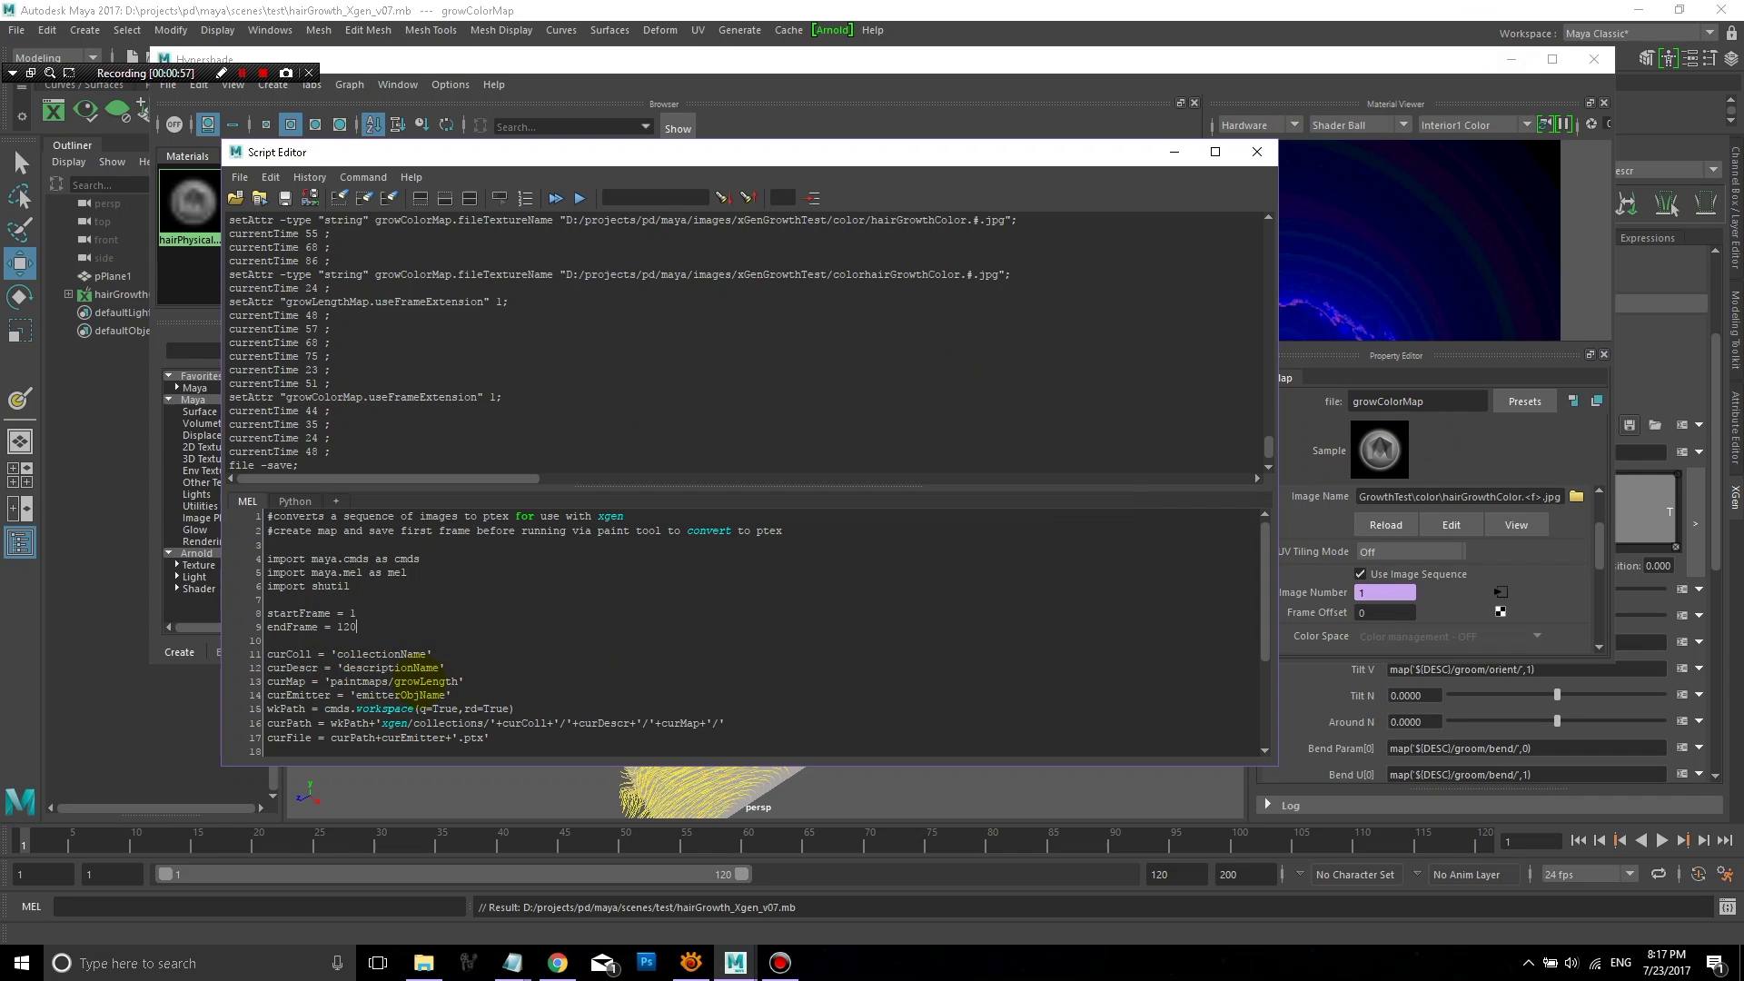
Step: In the ptex conversion script, set curMap to 'paintmaps/growColorMap' and curEmitter to 'pPlane1'
left_click(425, 681)
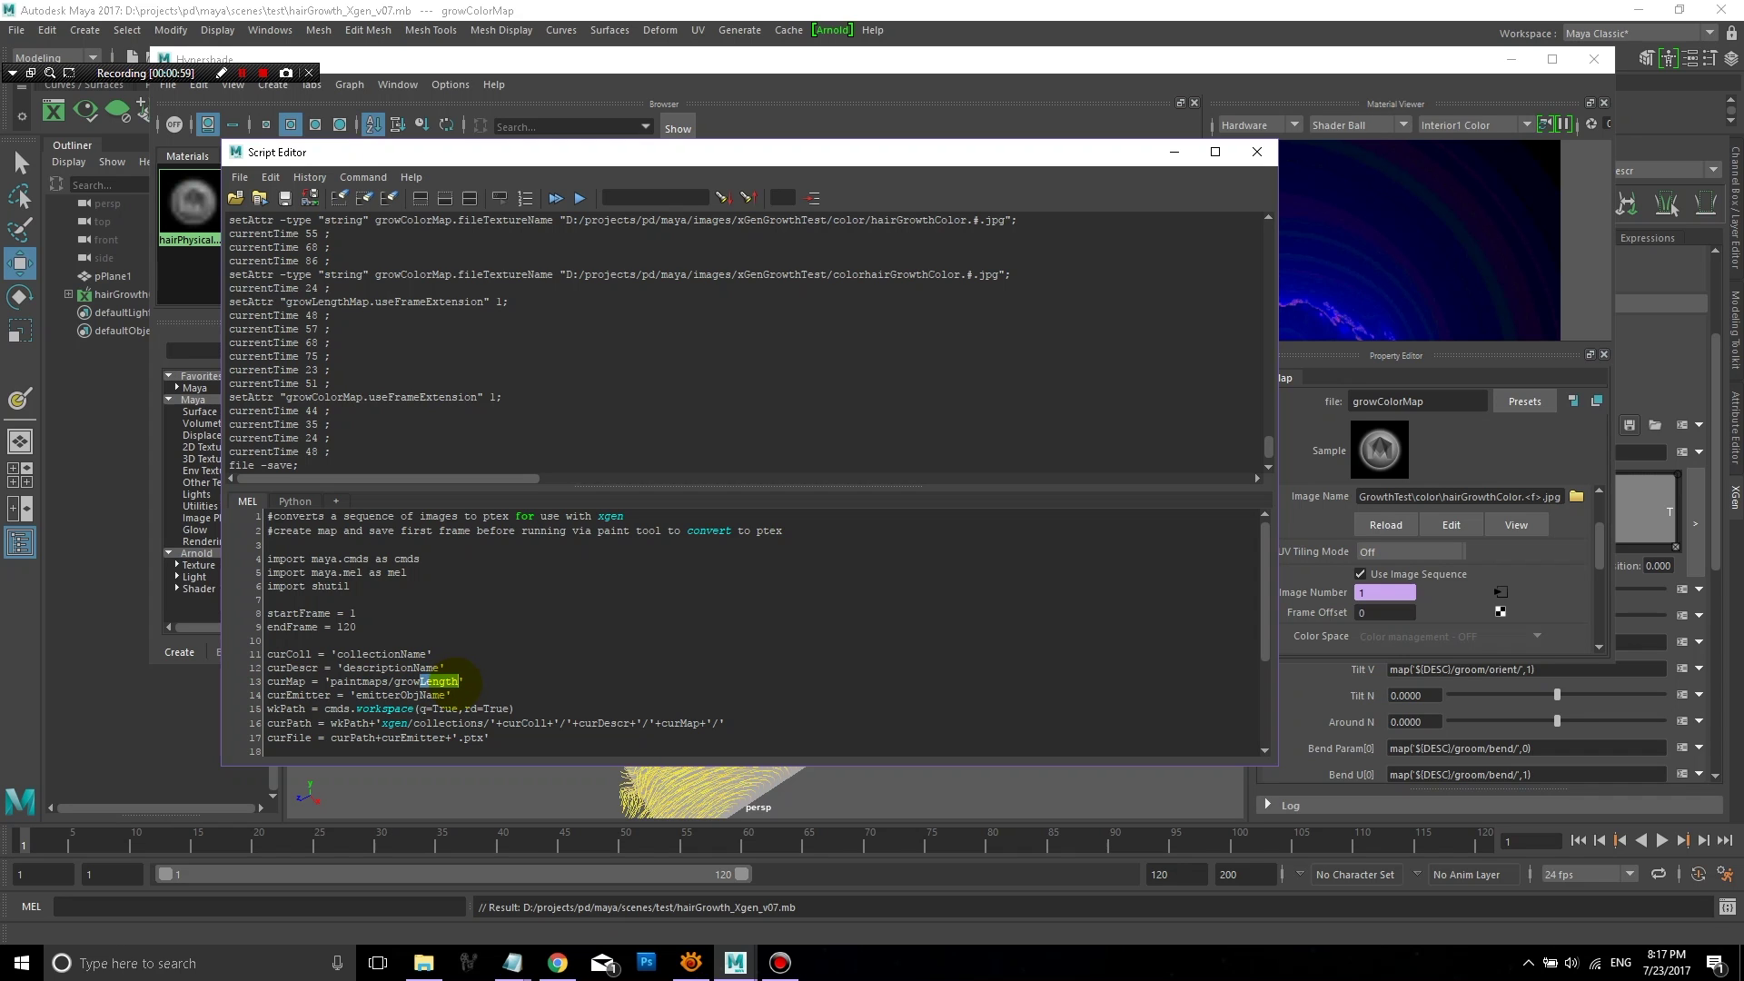
type("ColorMap")
left_click_drag(357, 695, 451, 696)
left_click(440, 727)
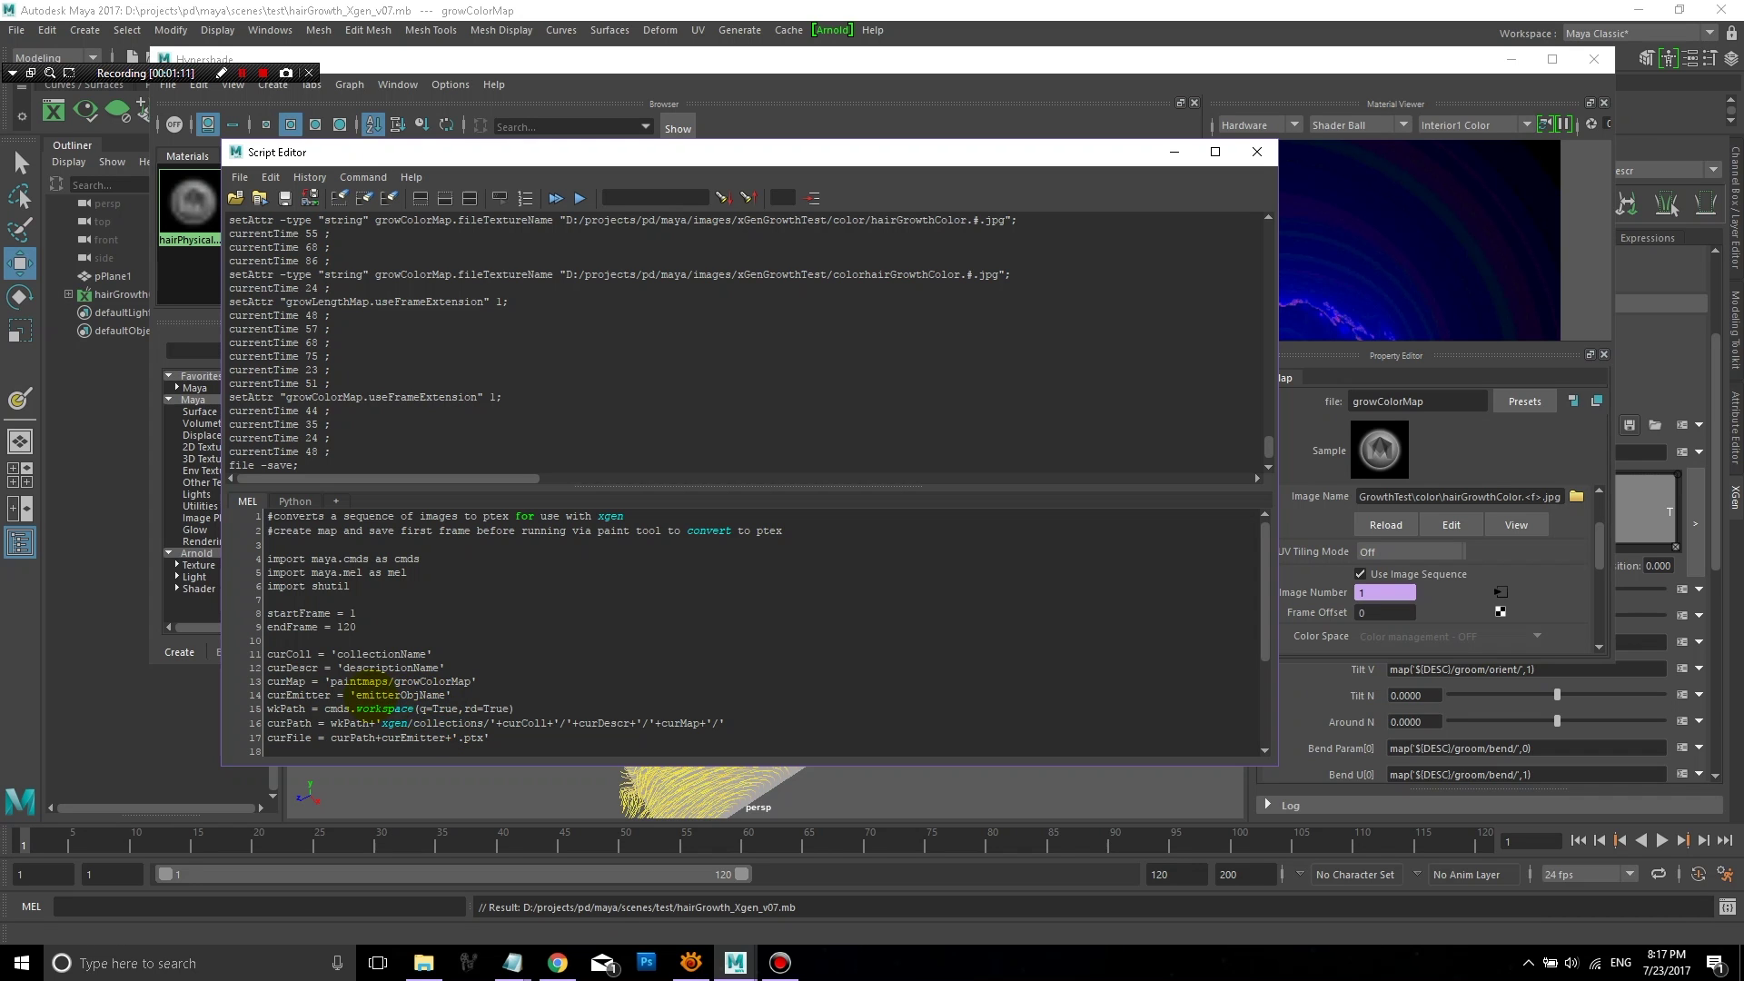
left_click_drag(356, 696, 442, 696)
type("pPlane1")
Step: Minimize the Hypershade and set curColl to 'hairGrowthCollection' and curDescr to 'hairGrowth_descr' in the conversion script
left_click(1512, 59)
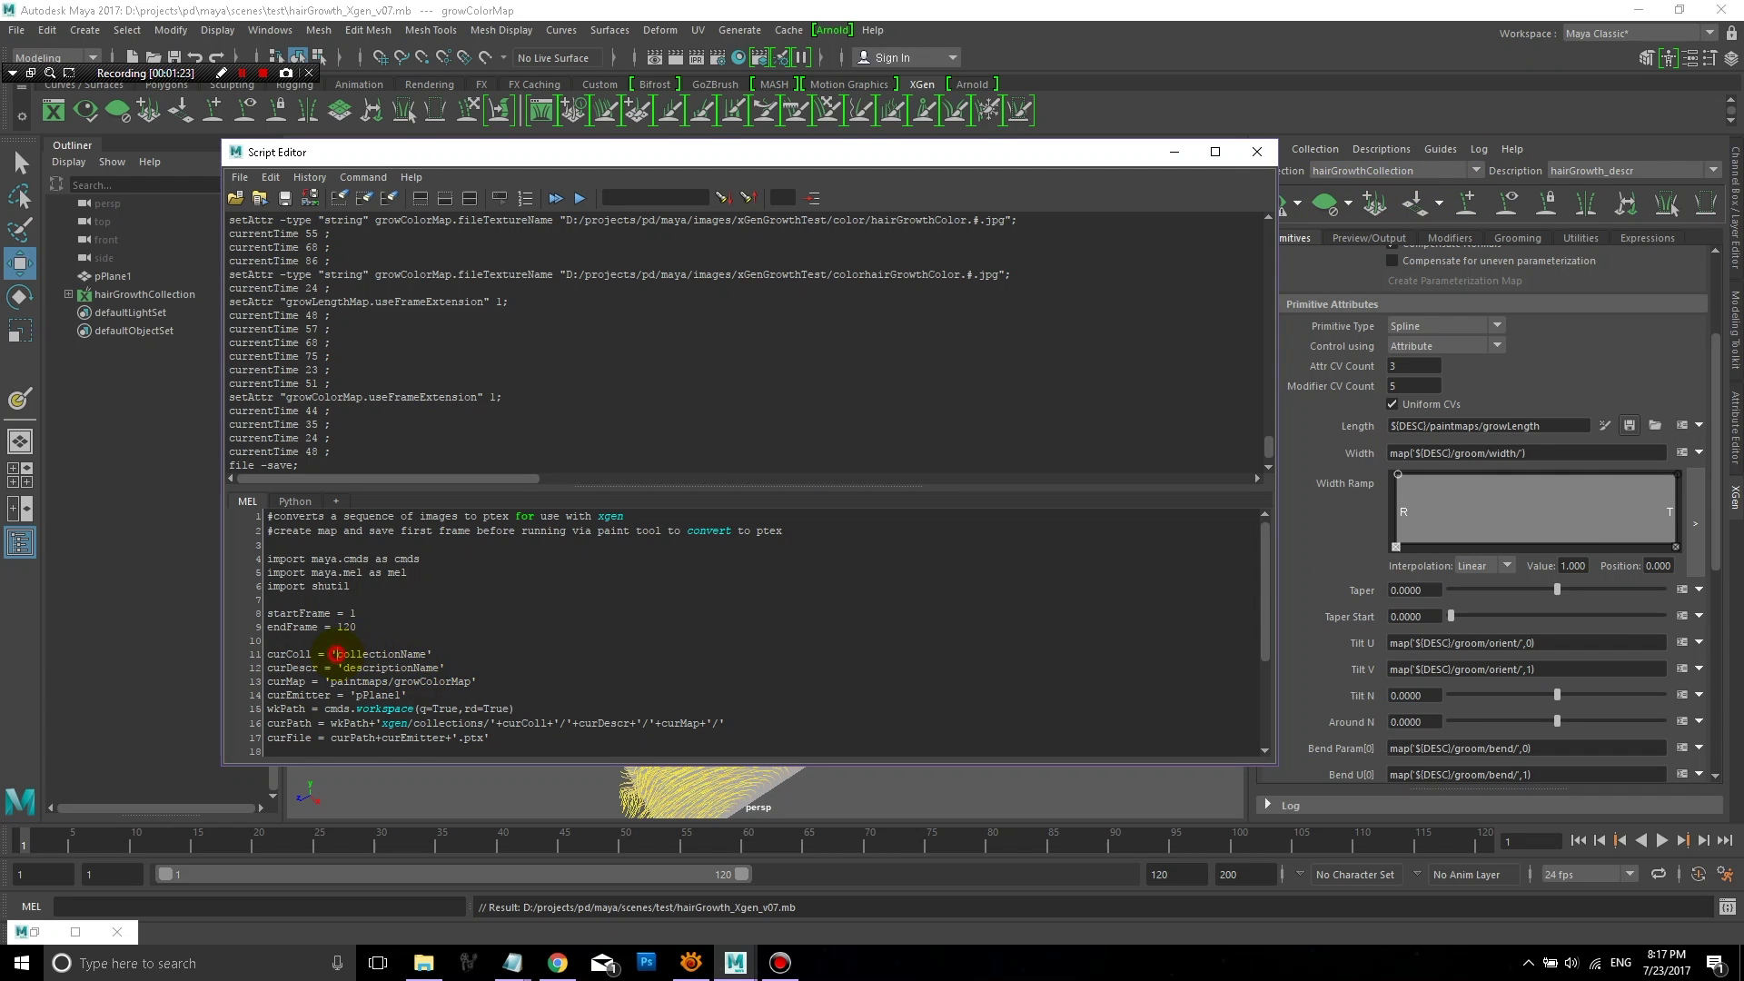
left_click_drag(338, 654, 425, 654)
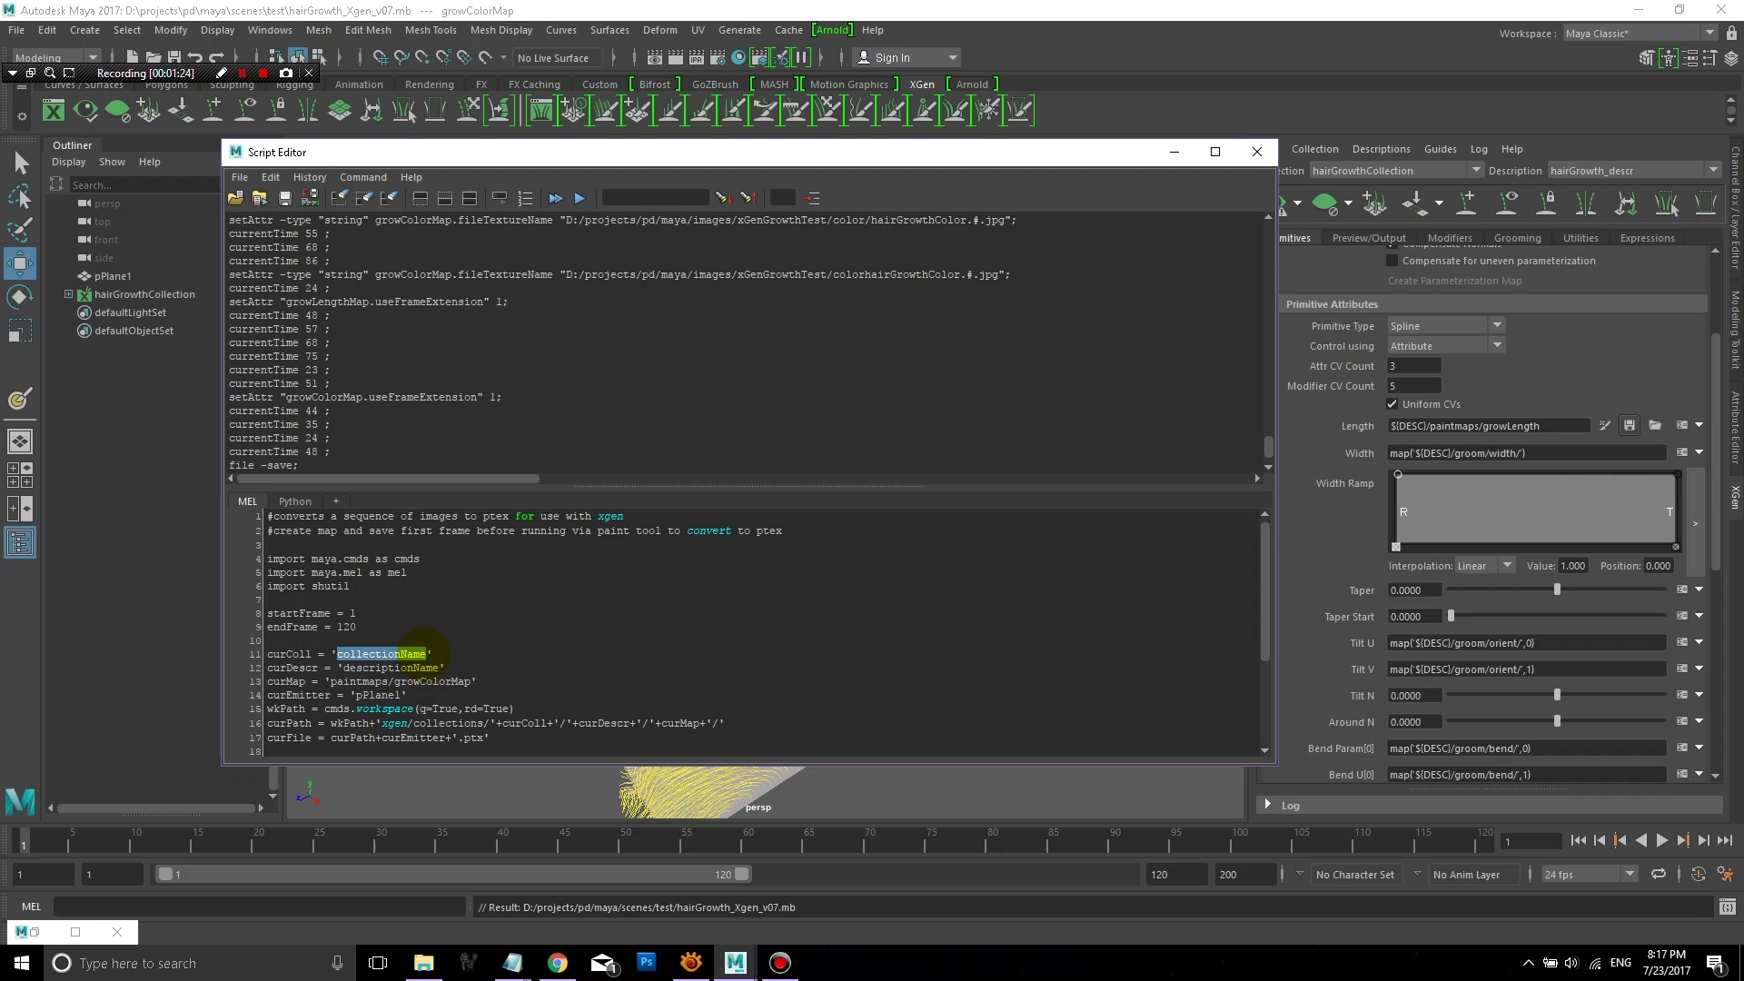
type("hairGrowthCollectio")
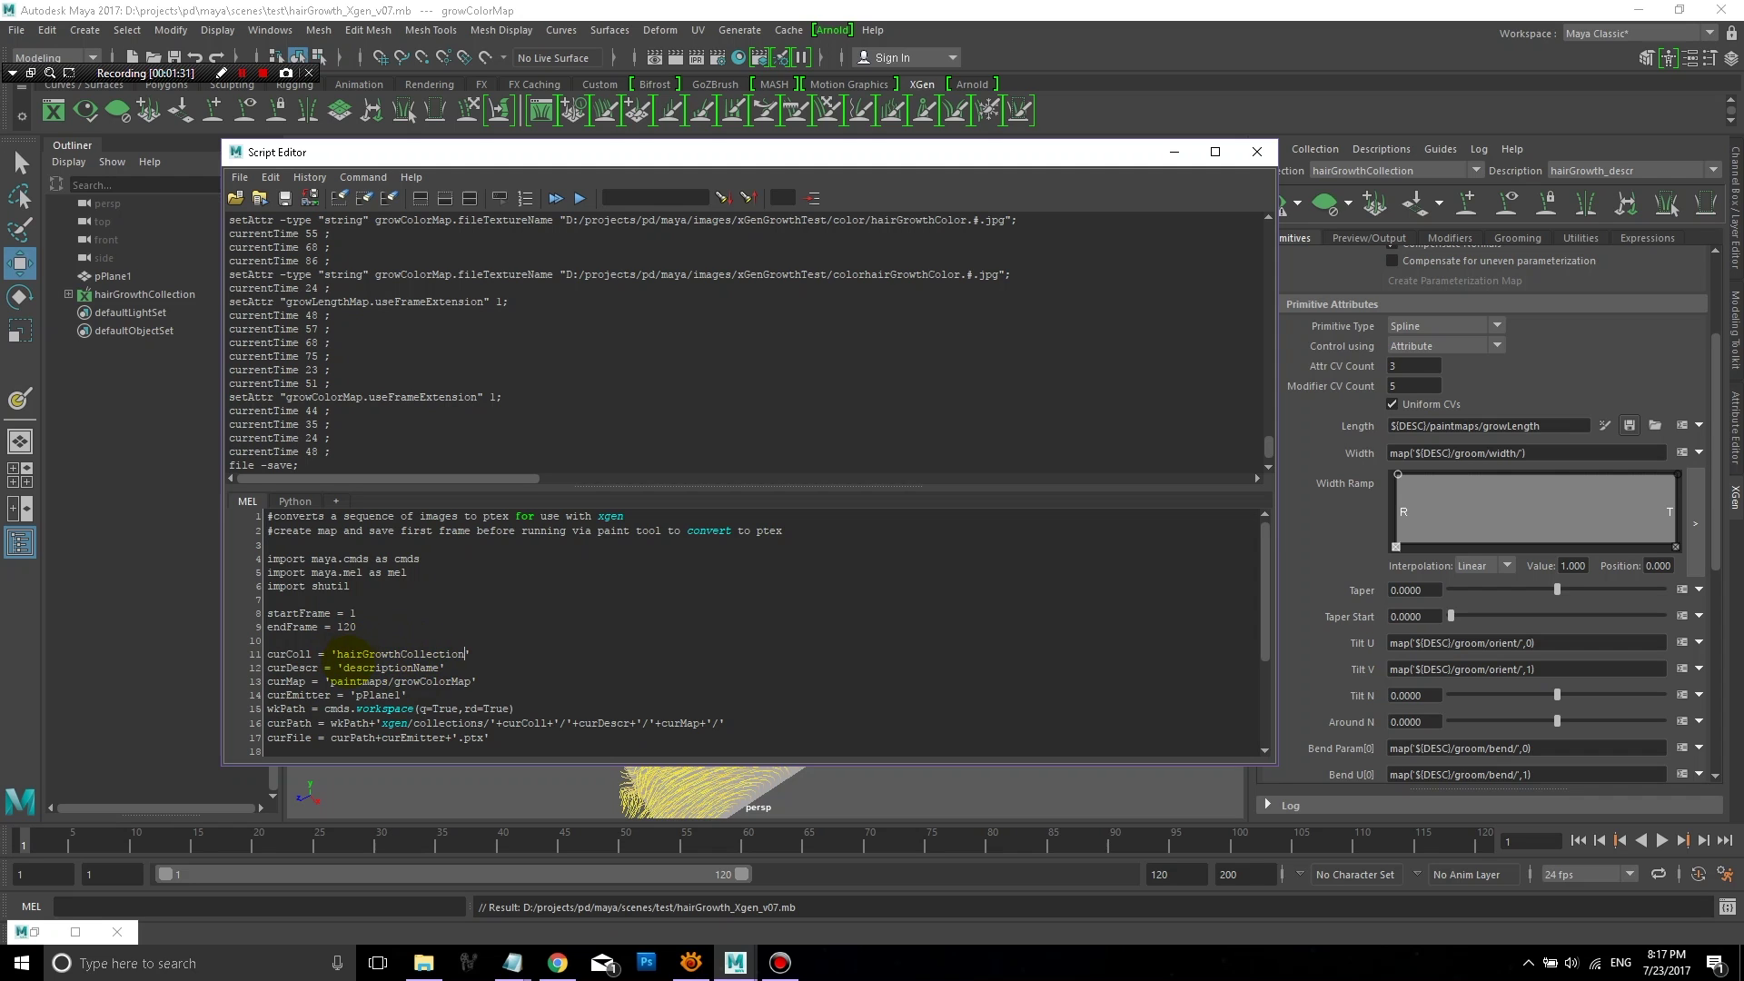
double_click(390, 667)
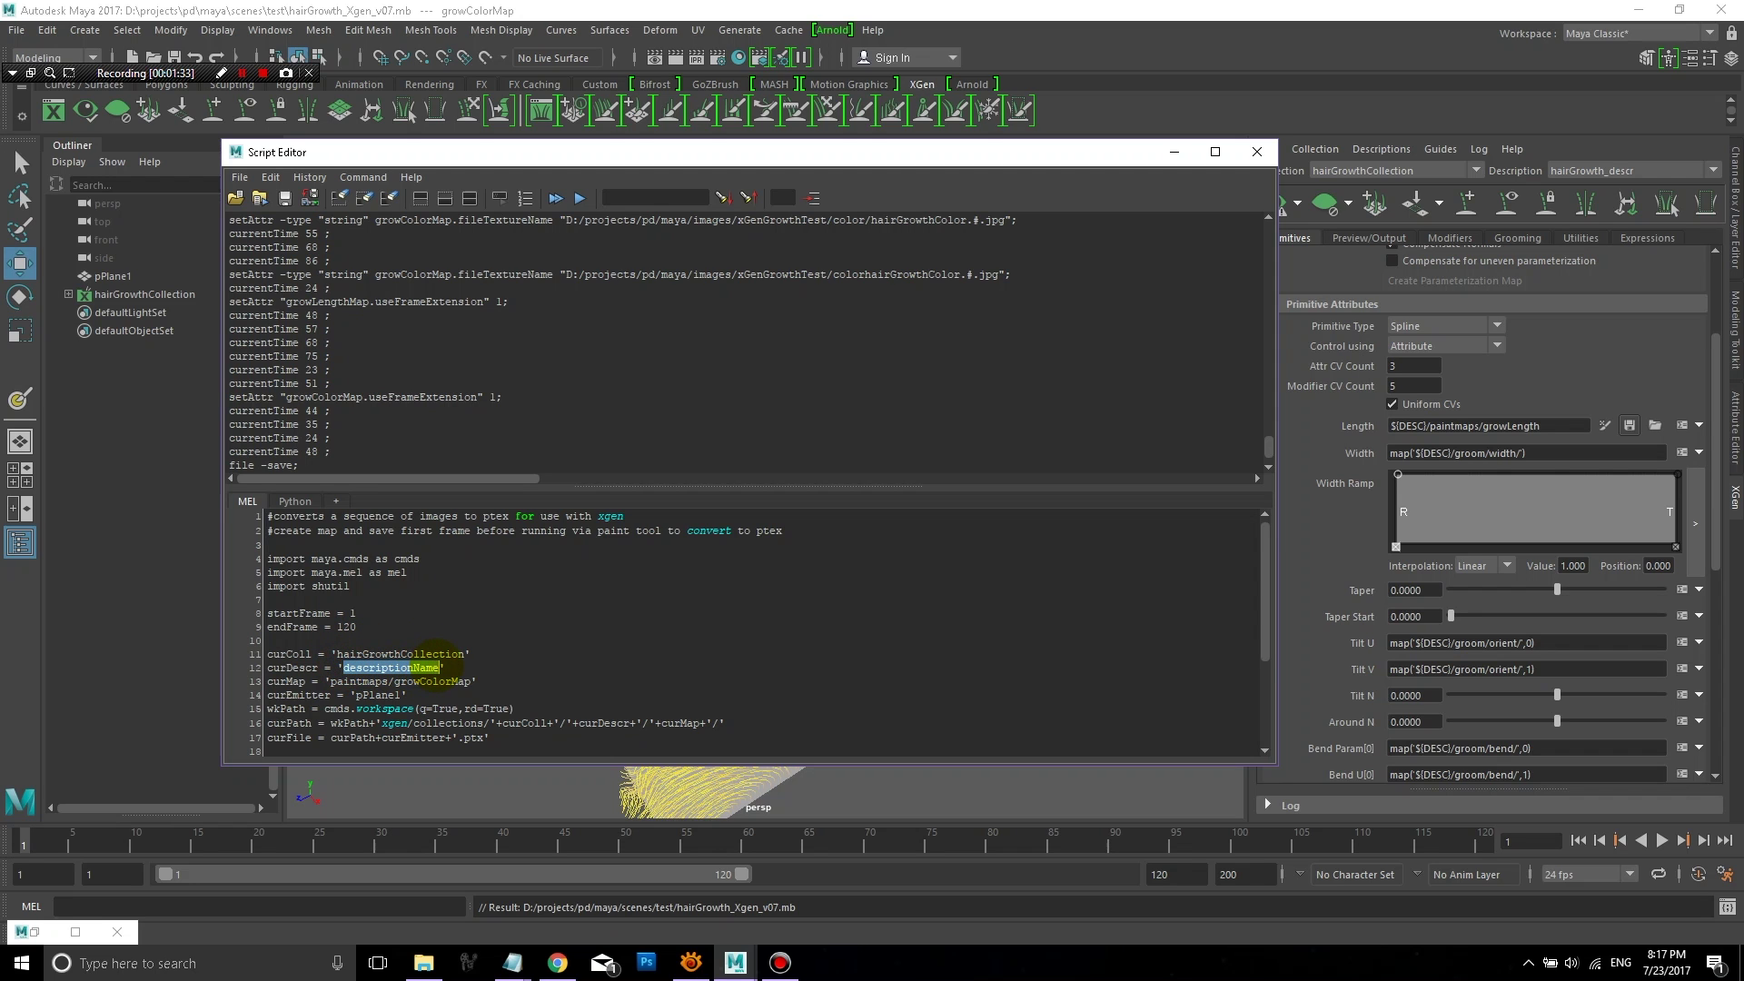
type("hairGrowth_de")
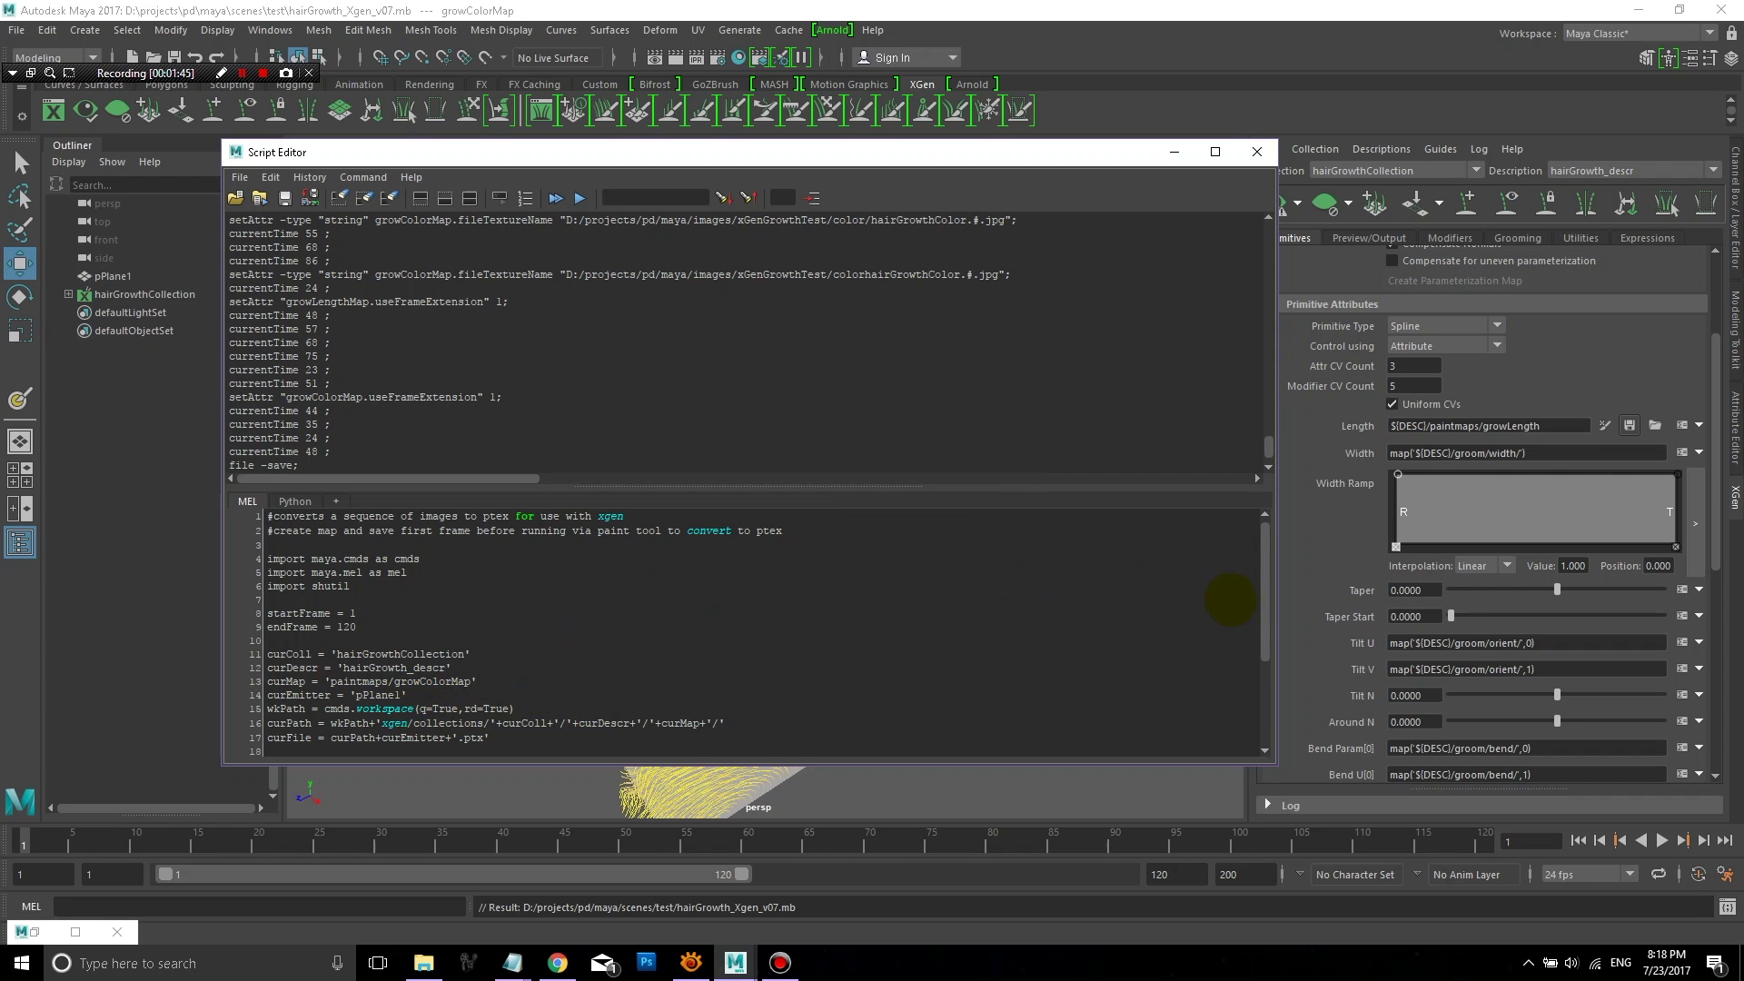
Step: Check the root_color map name in XGen's output settings, then set fileNode to 'growColorMap' and curMap to 'paintmaps/growColor' in the script
left_click_drag(1266, 592, 1215, 667)
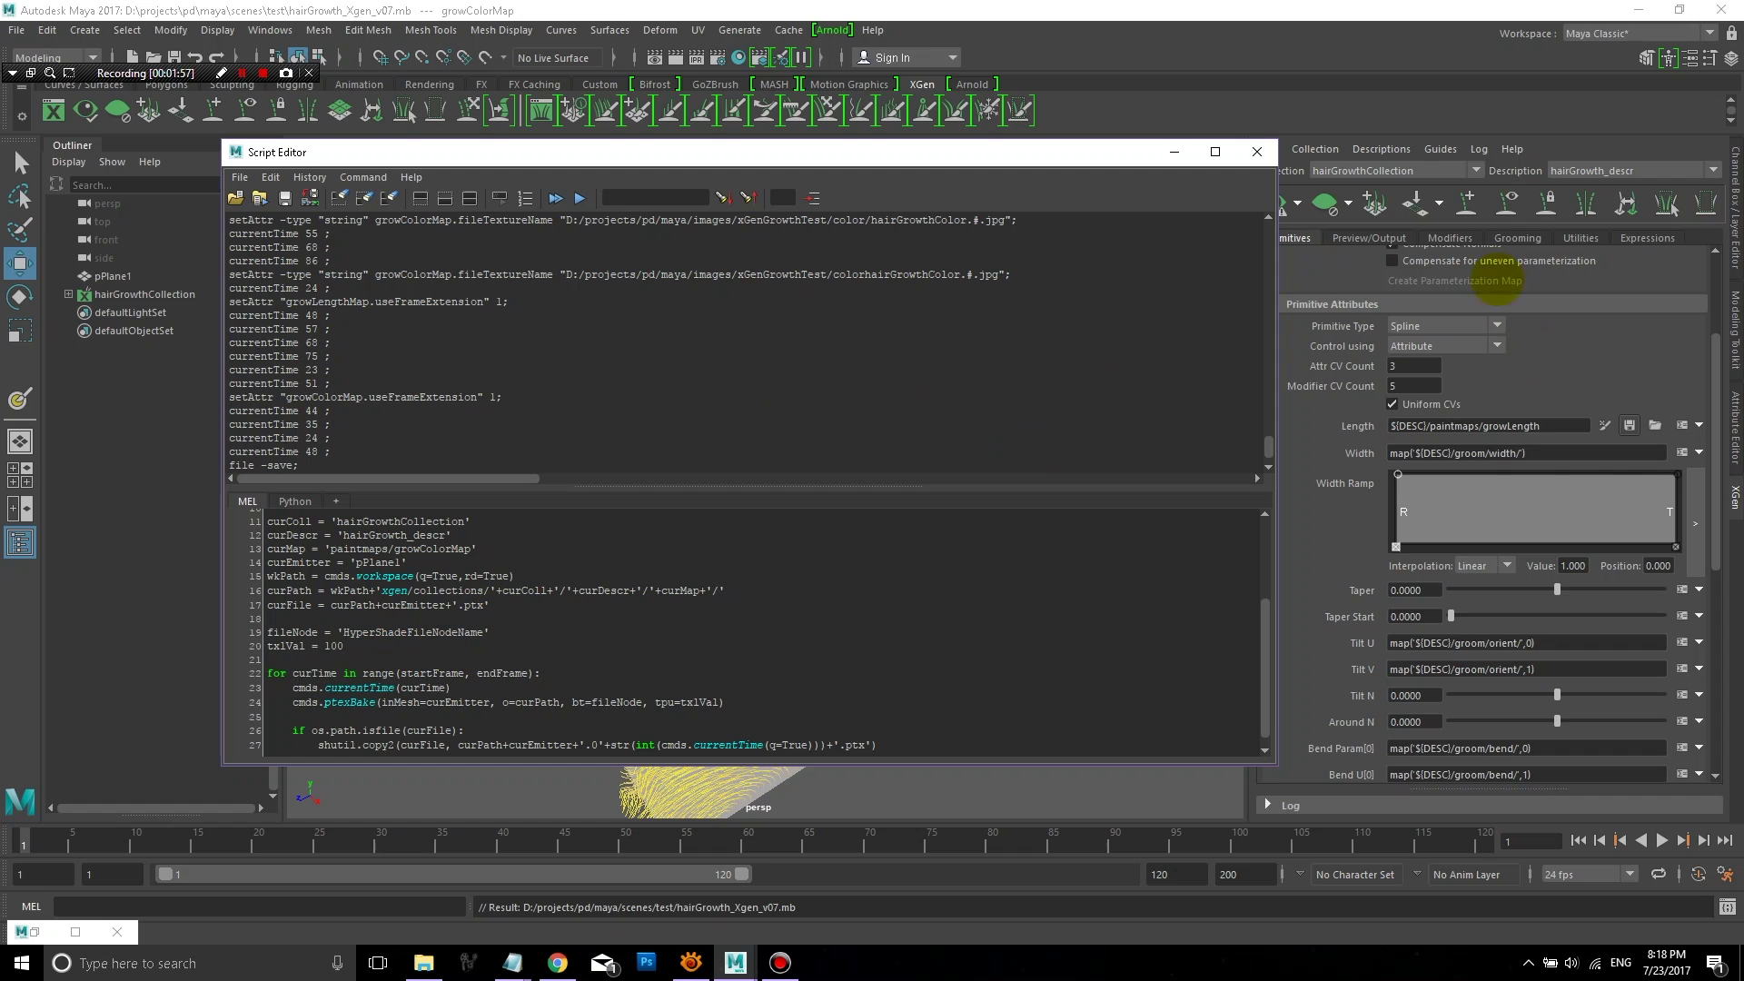
left_click(1373, 238)
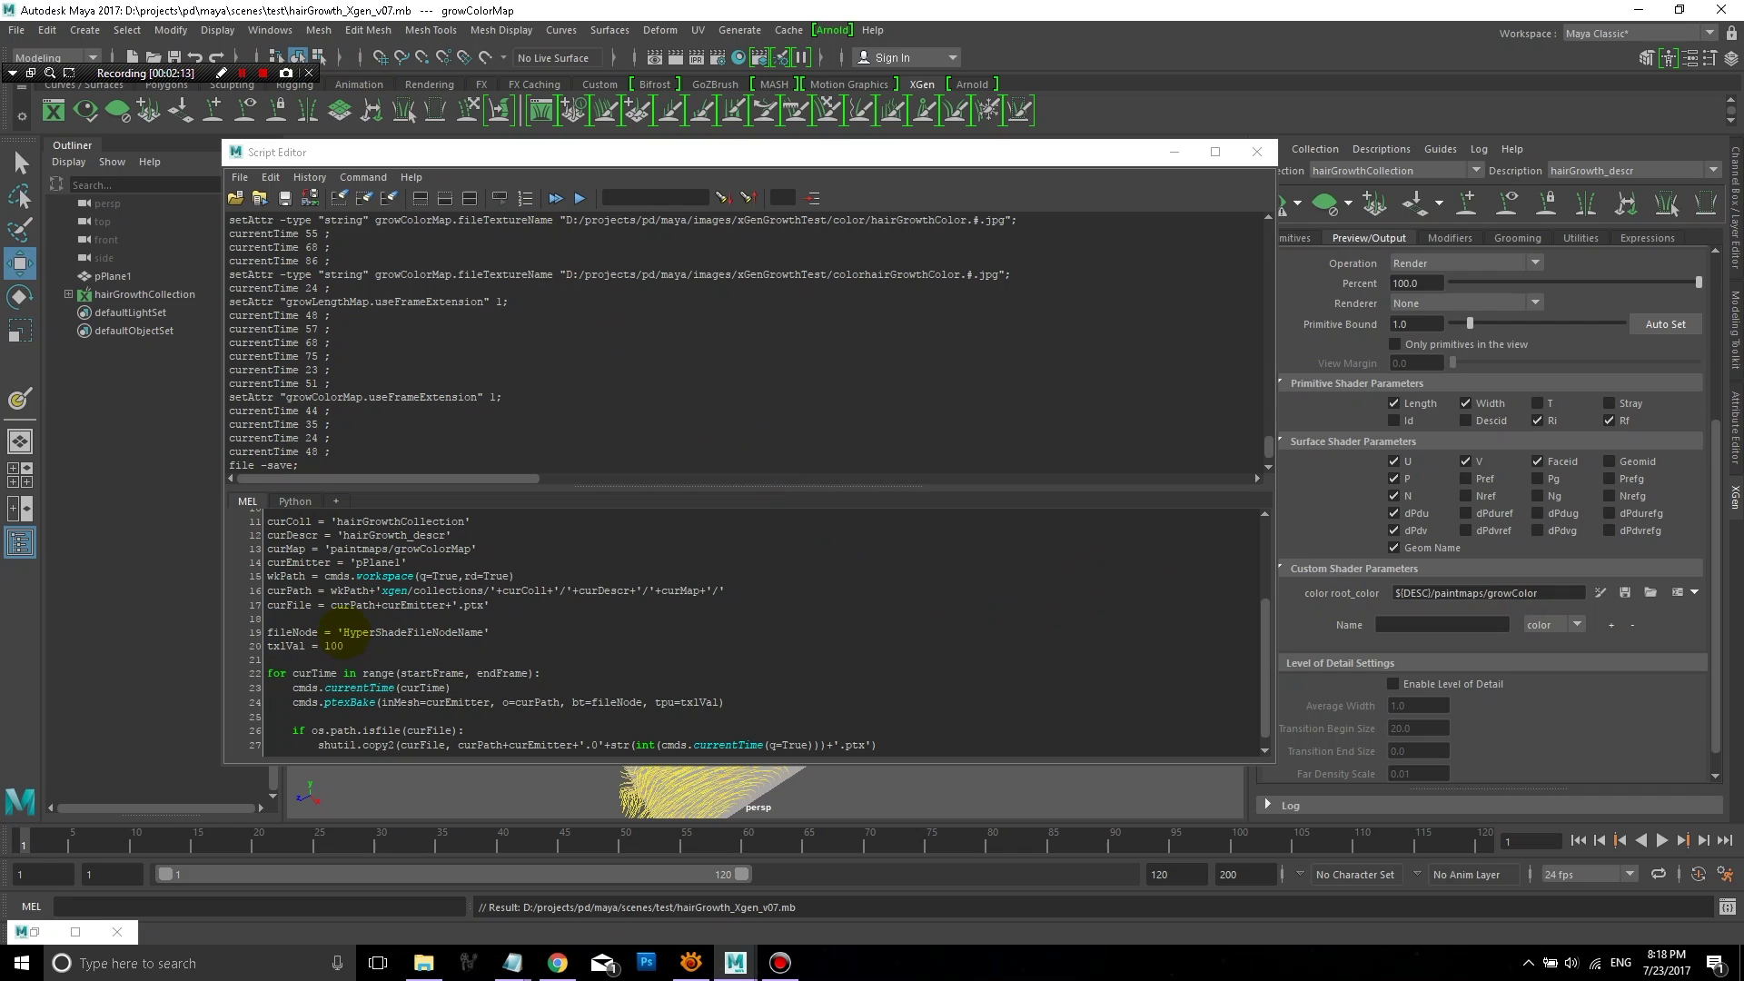
left_click_drag(344, 632, 484, 632)
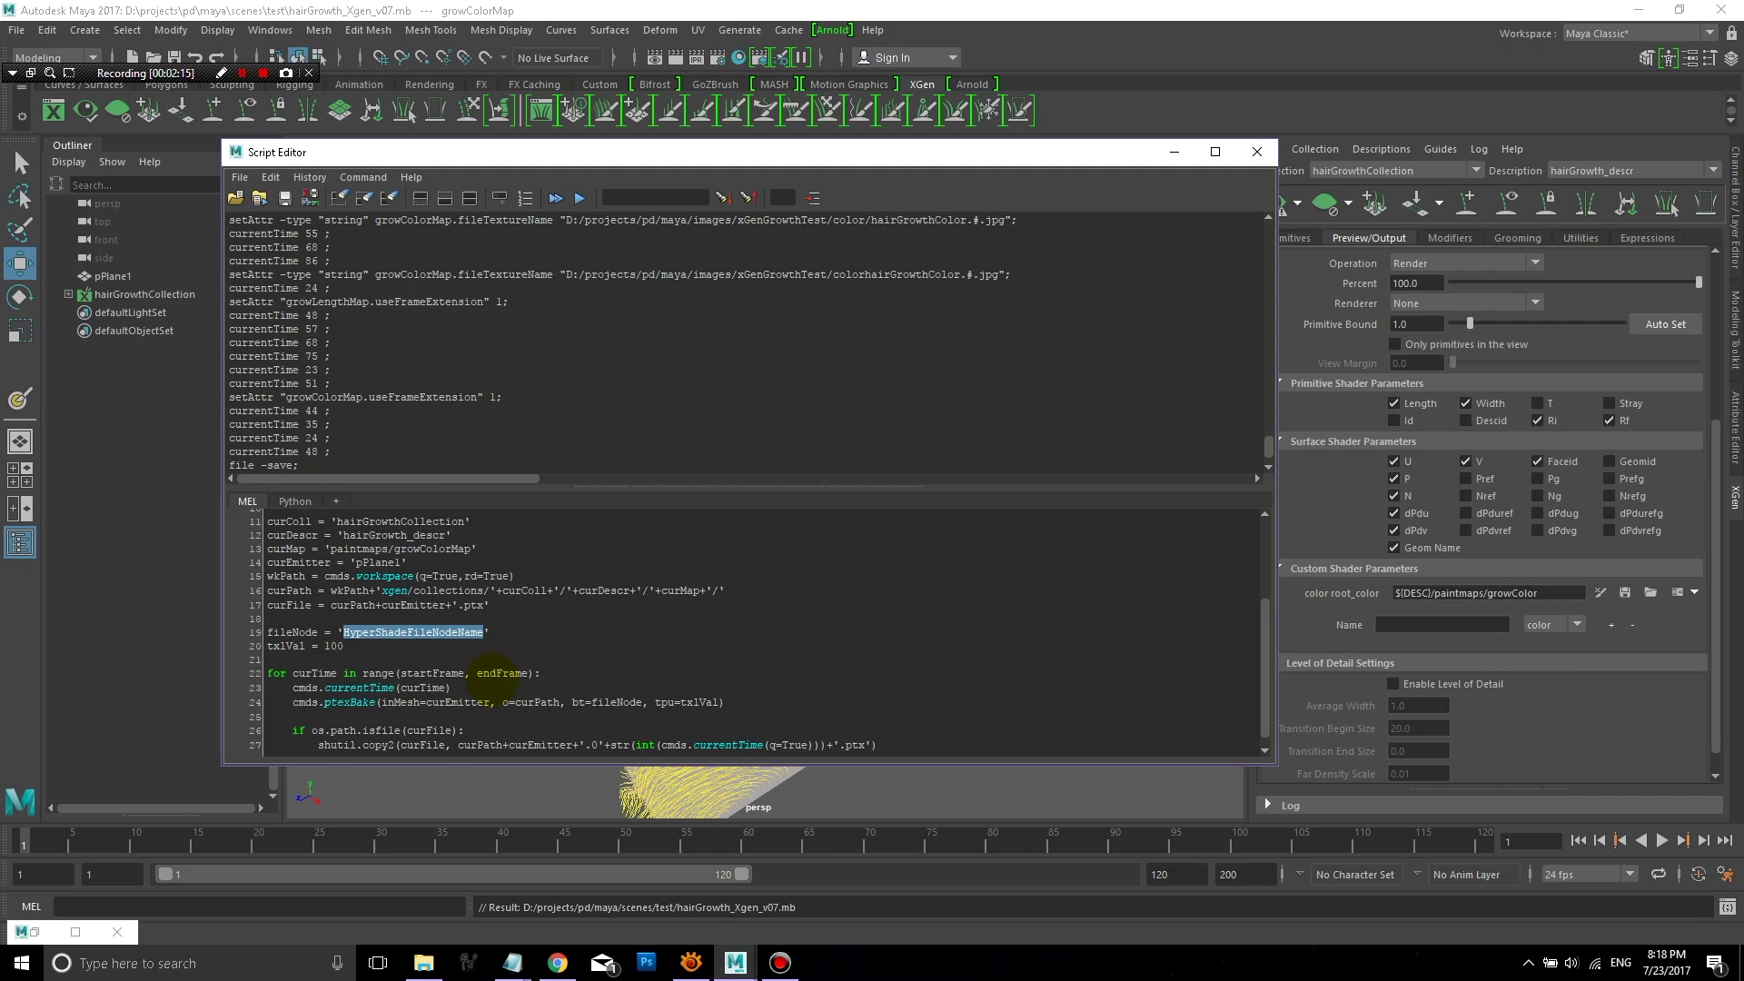
type("growColor")
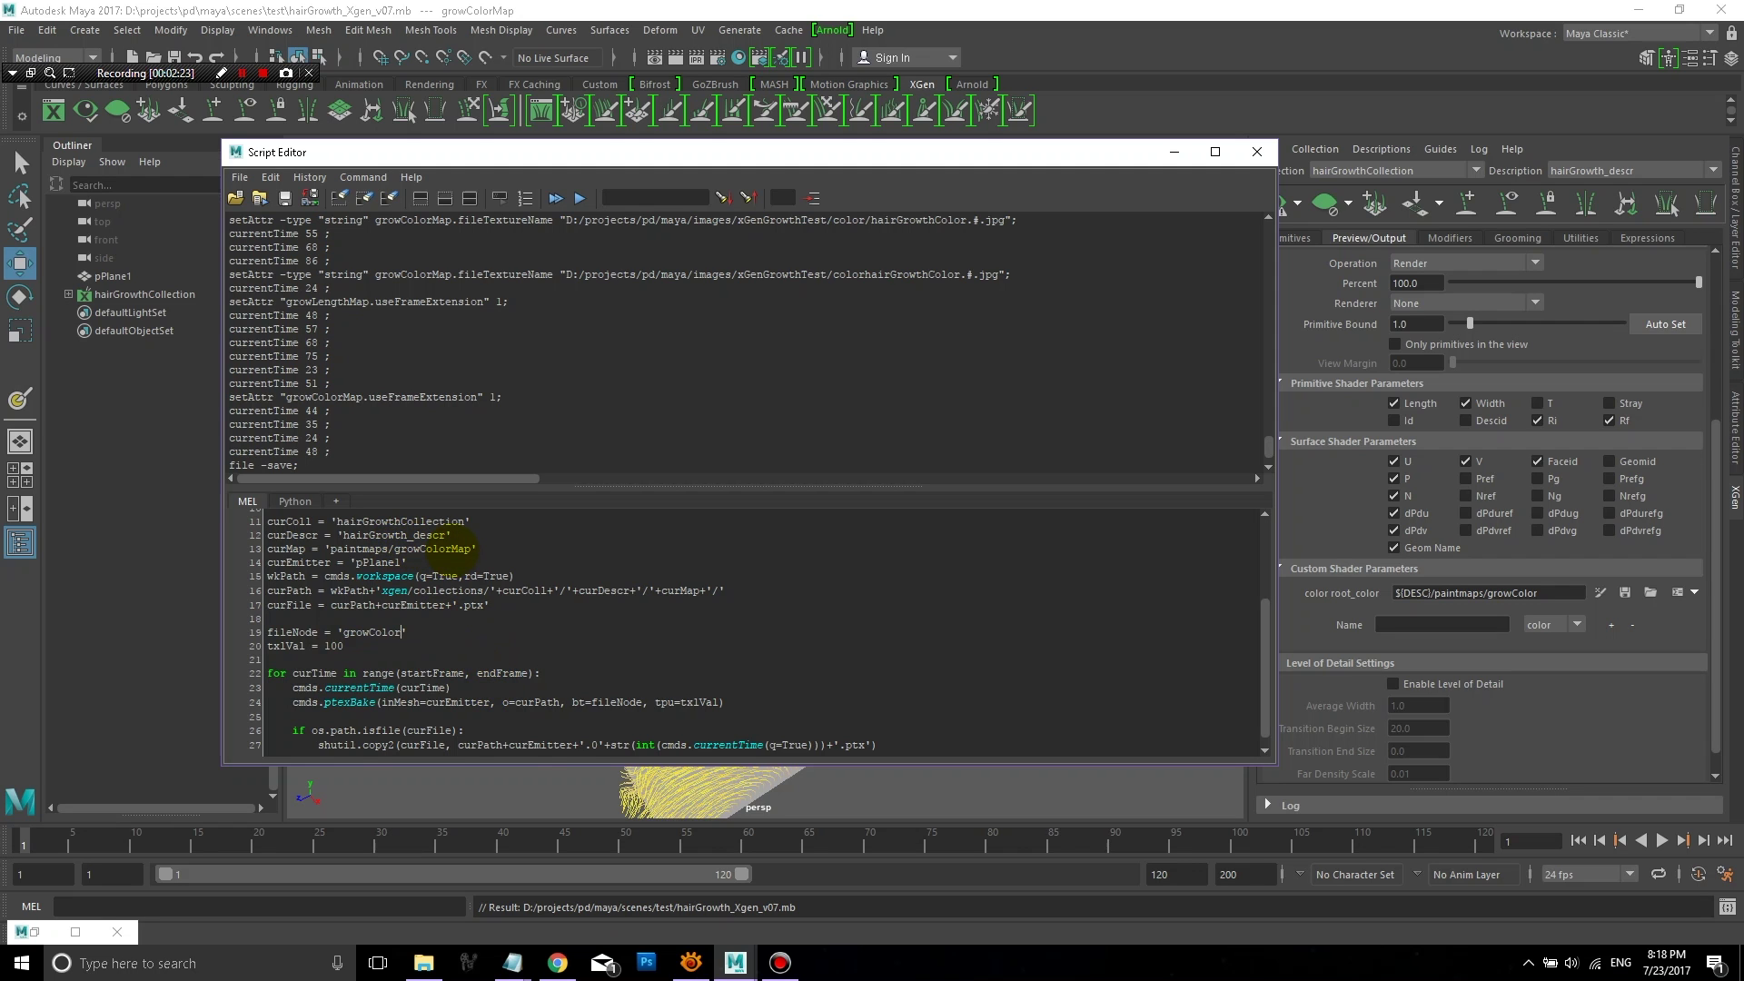
left_click_drag(450, 550, 466, 549)
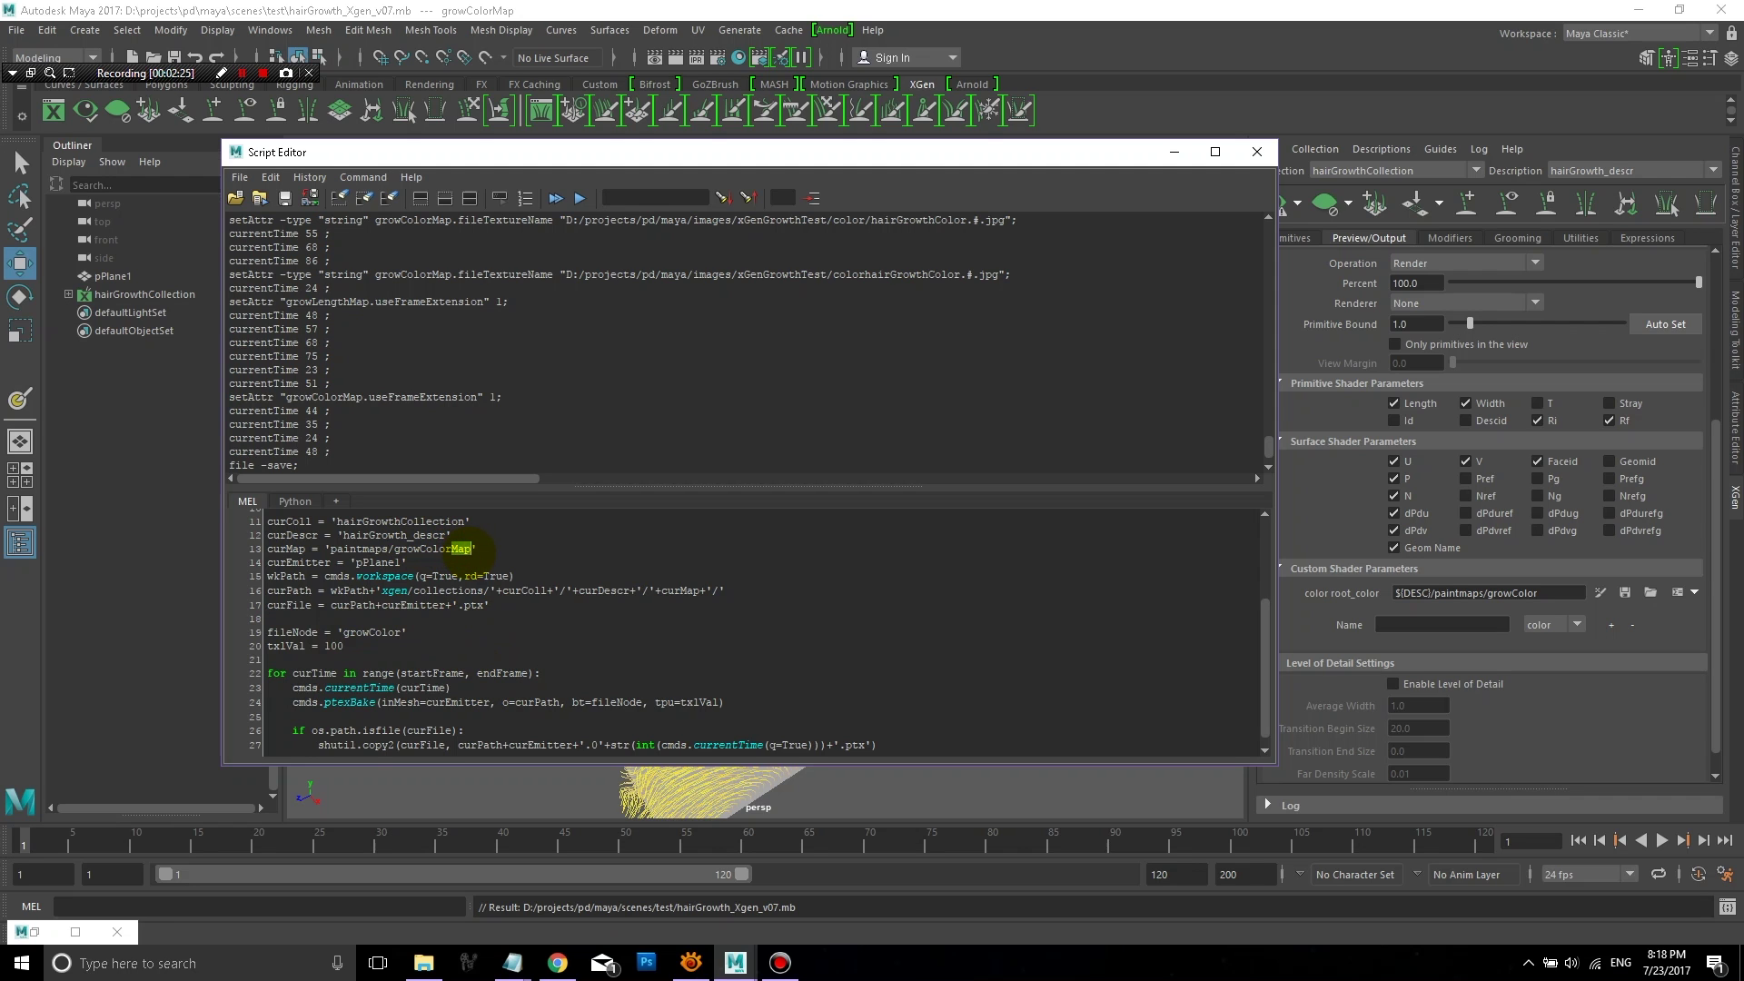
key("BackSpace")
left_click(397, 633)
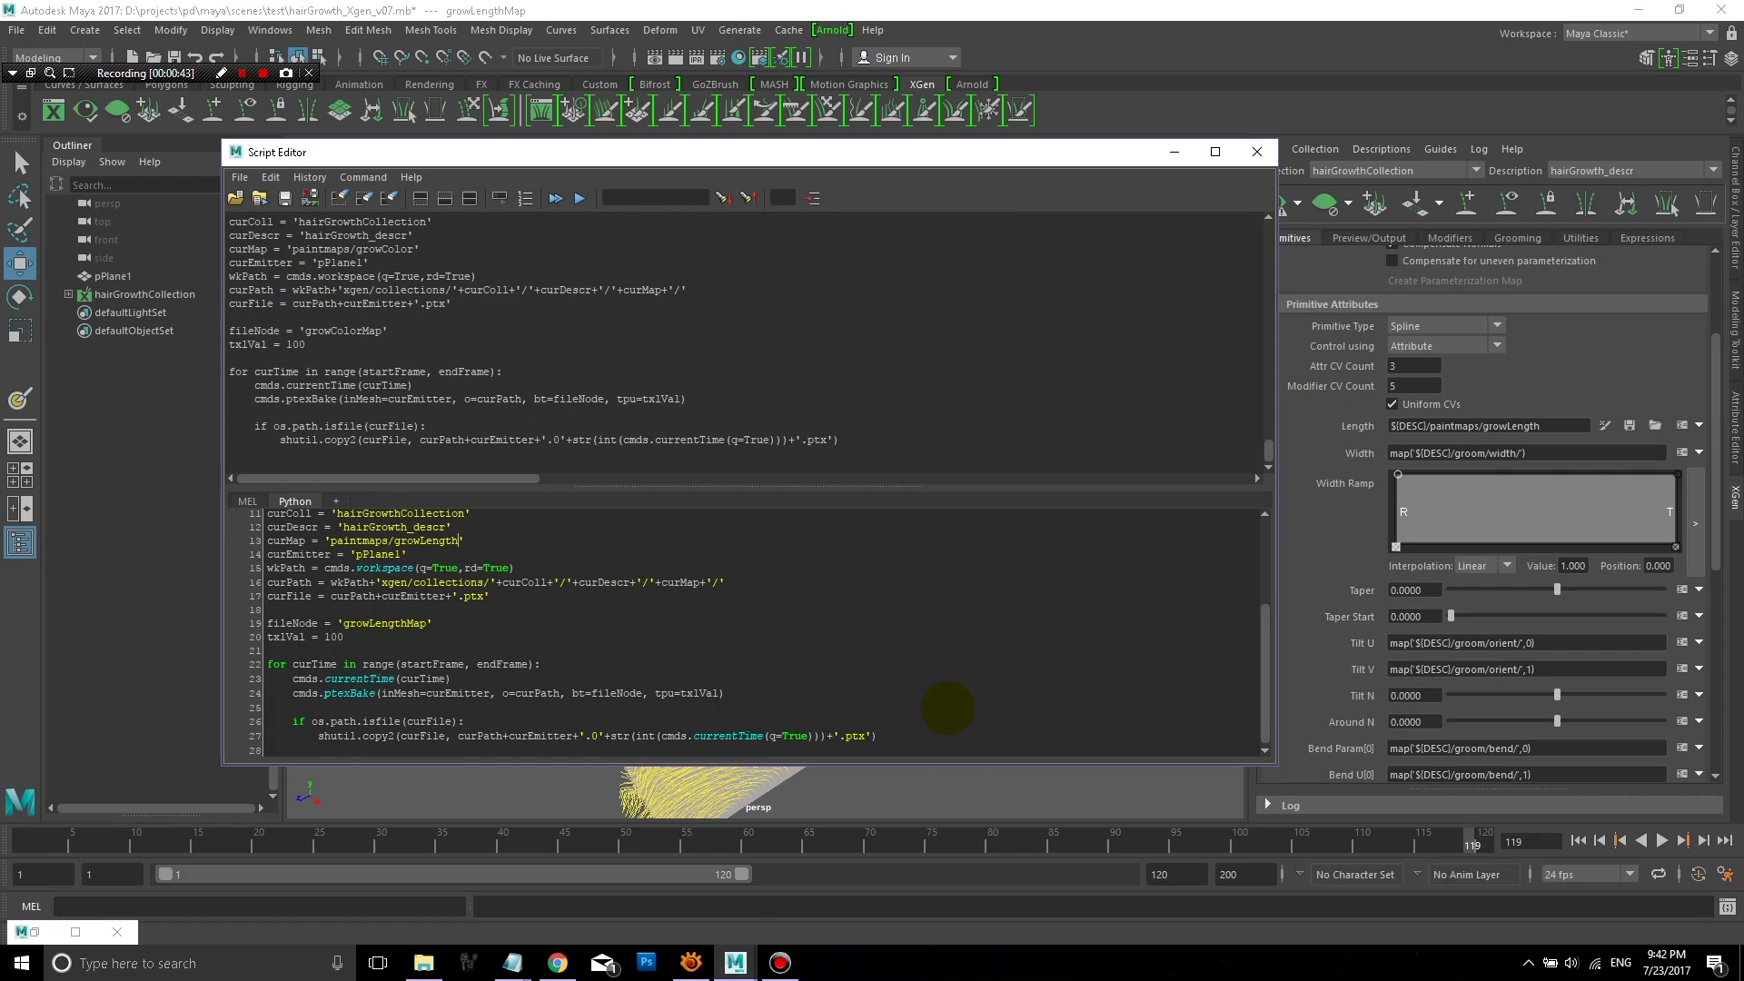
Step: Run the entire ptex conversion script for the growLengthMap file node
left_click(948, 708)
key("ctrl+a")
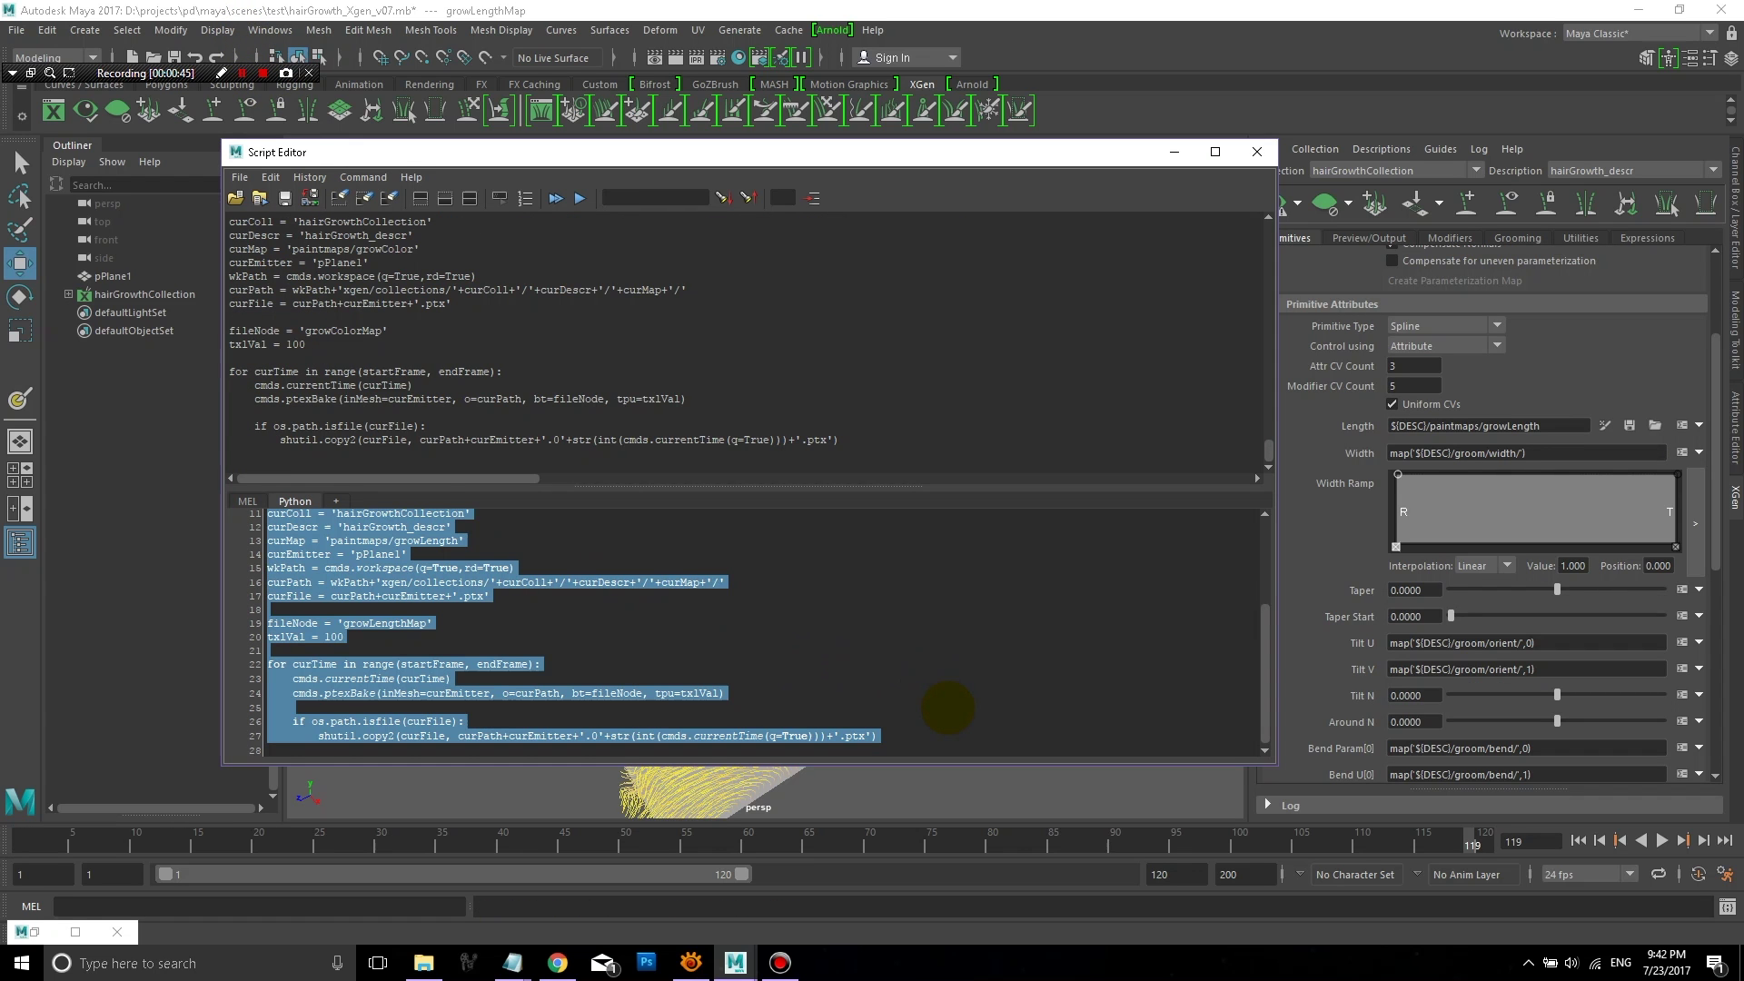
key("ctrl+Return")
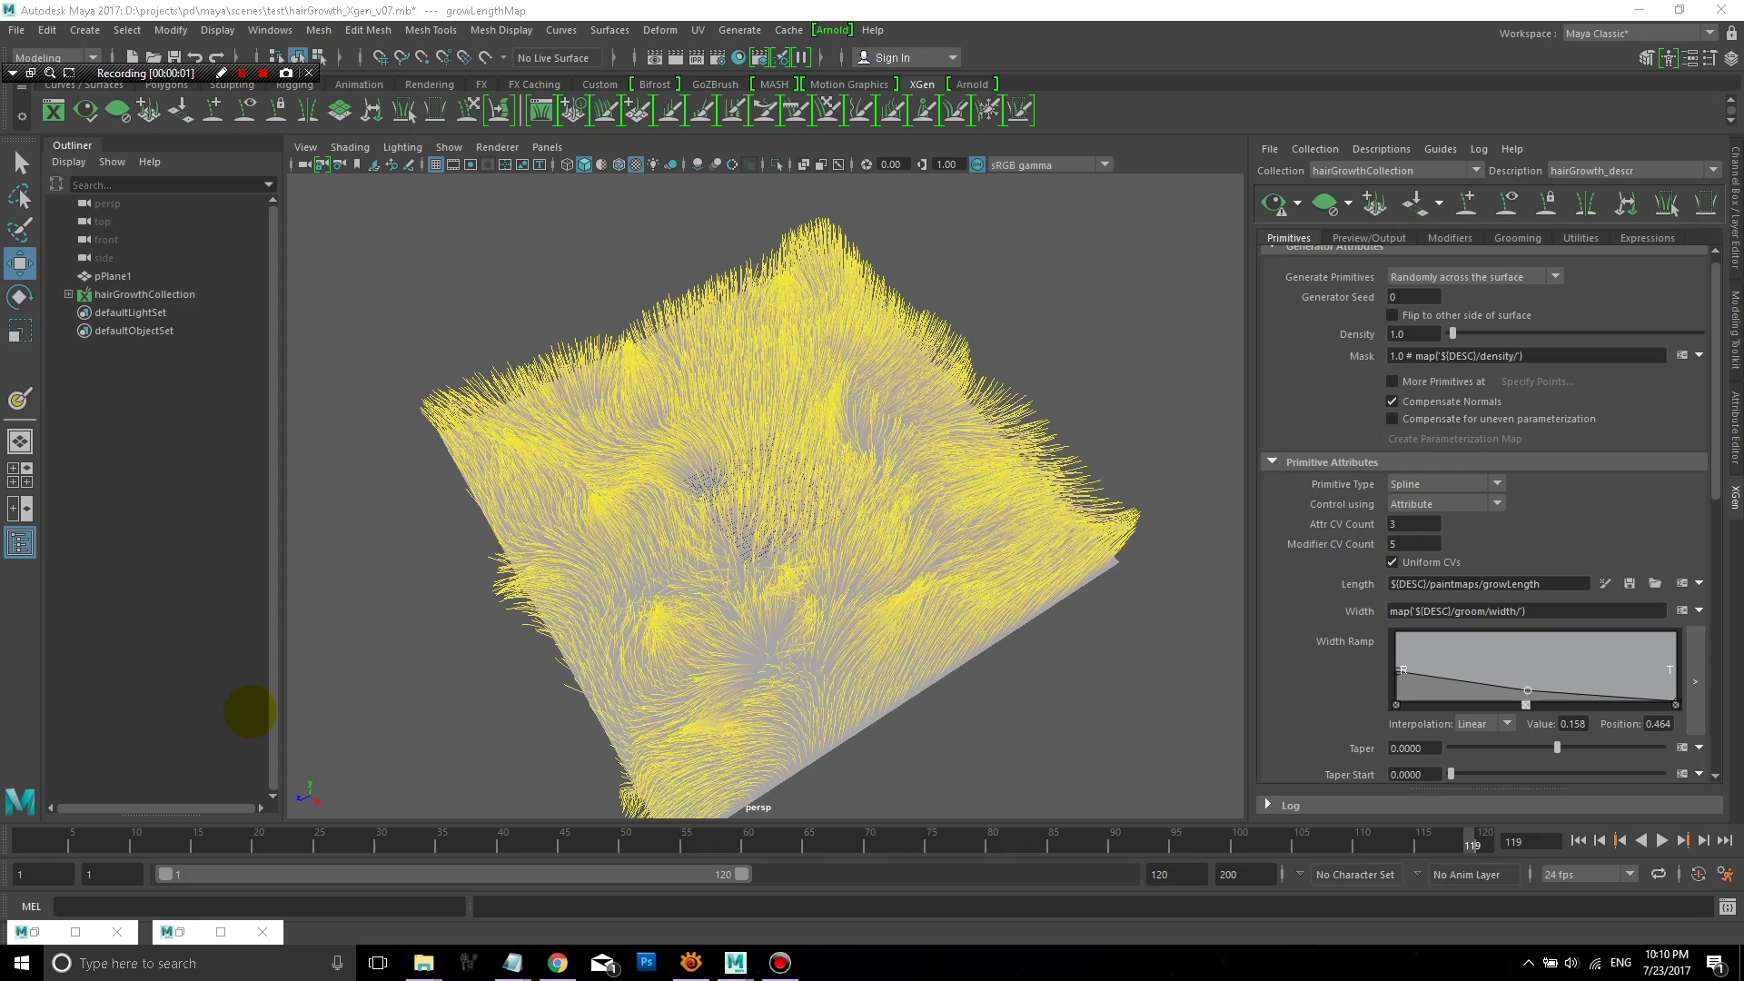
Step: Restore the Script Editor, review the conversion script, and show the per-frame expression script in an enlarged code area
double_click(182, 931)
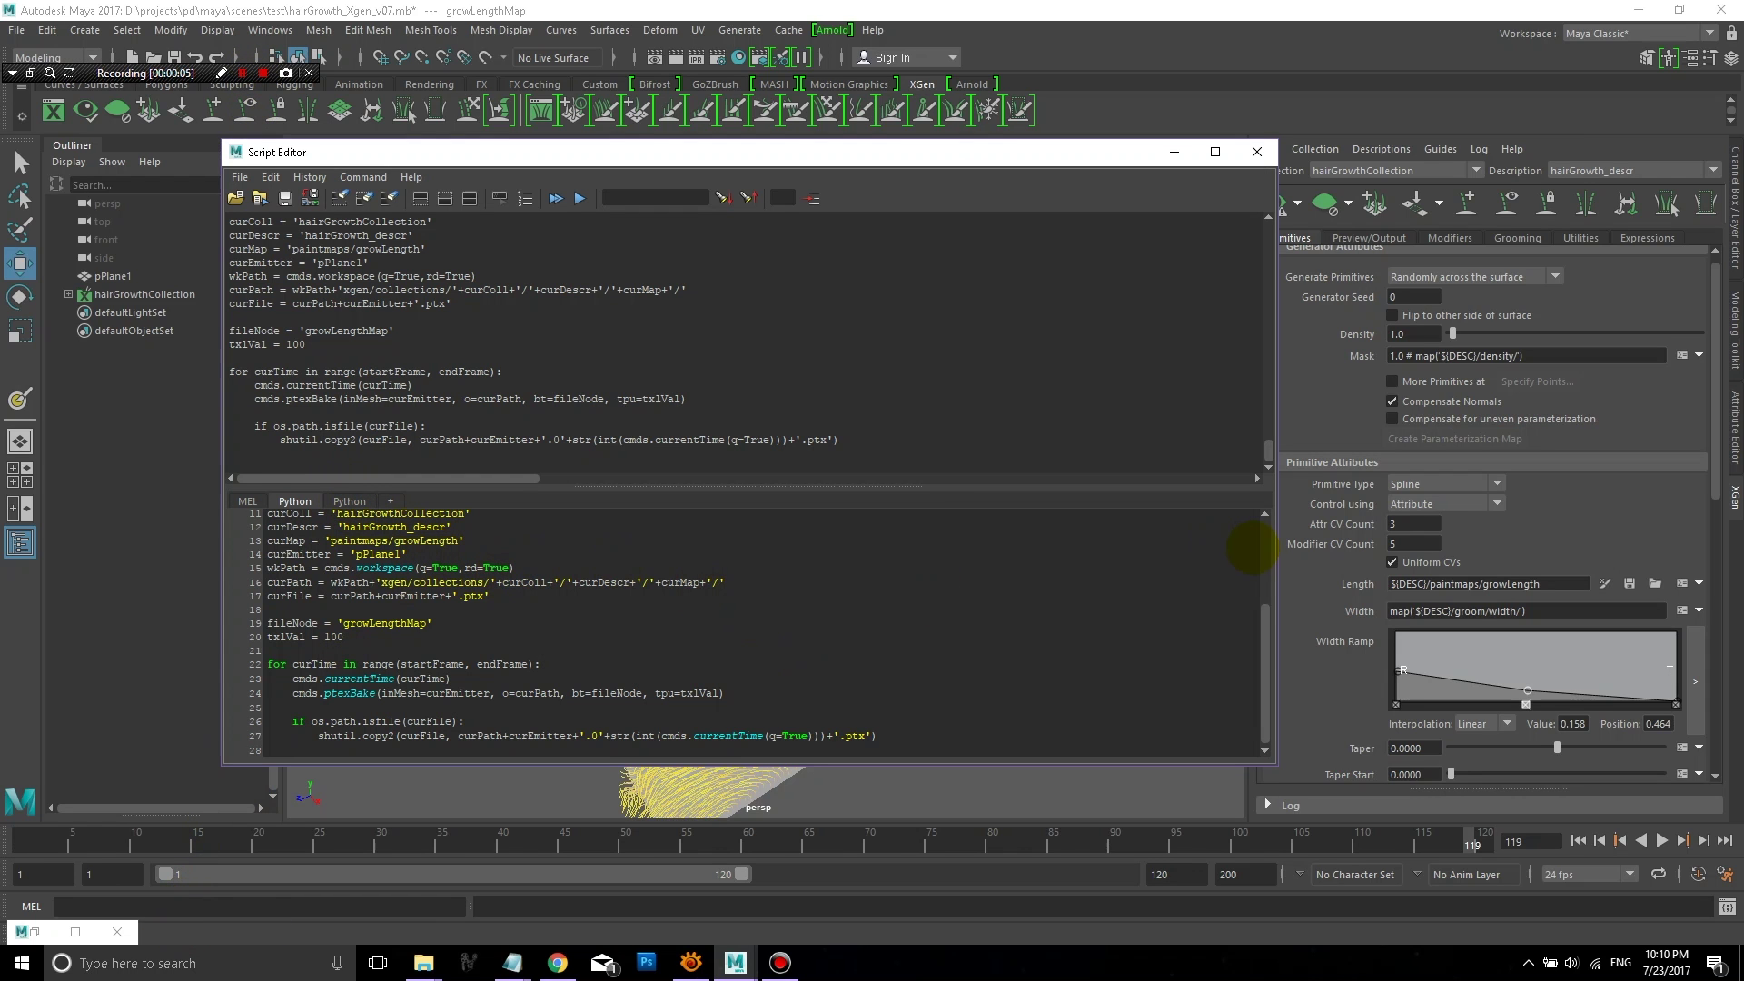
scroll(1253, 551, "up", 4)
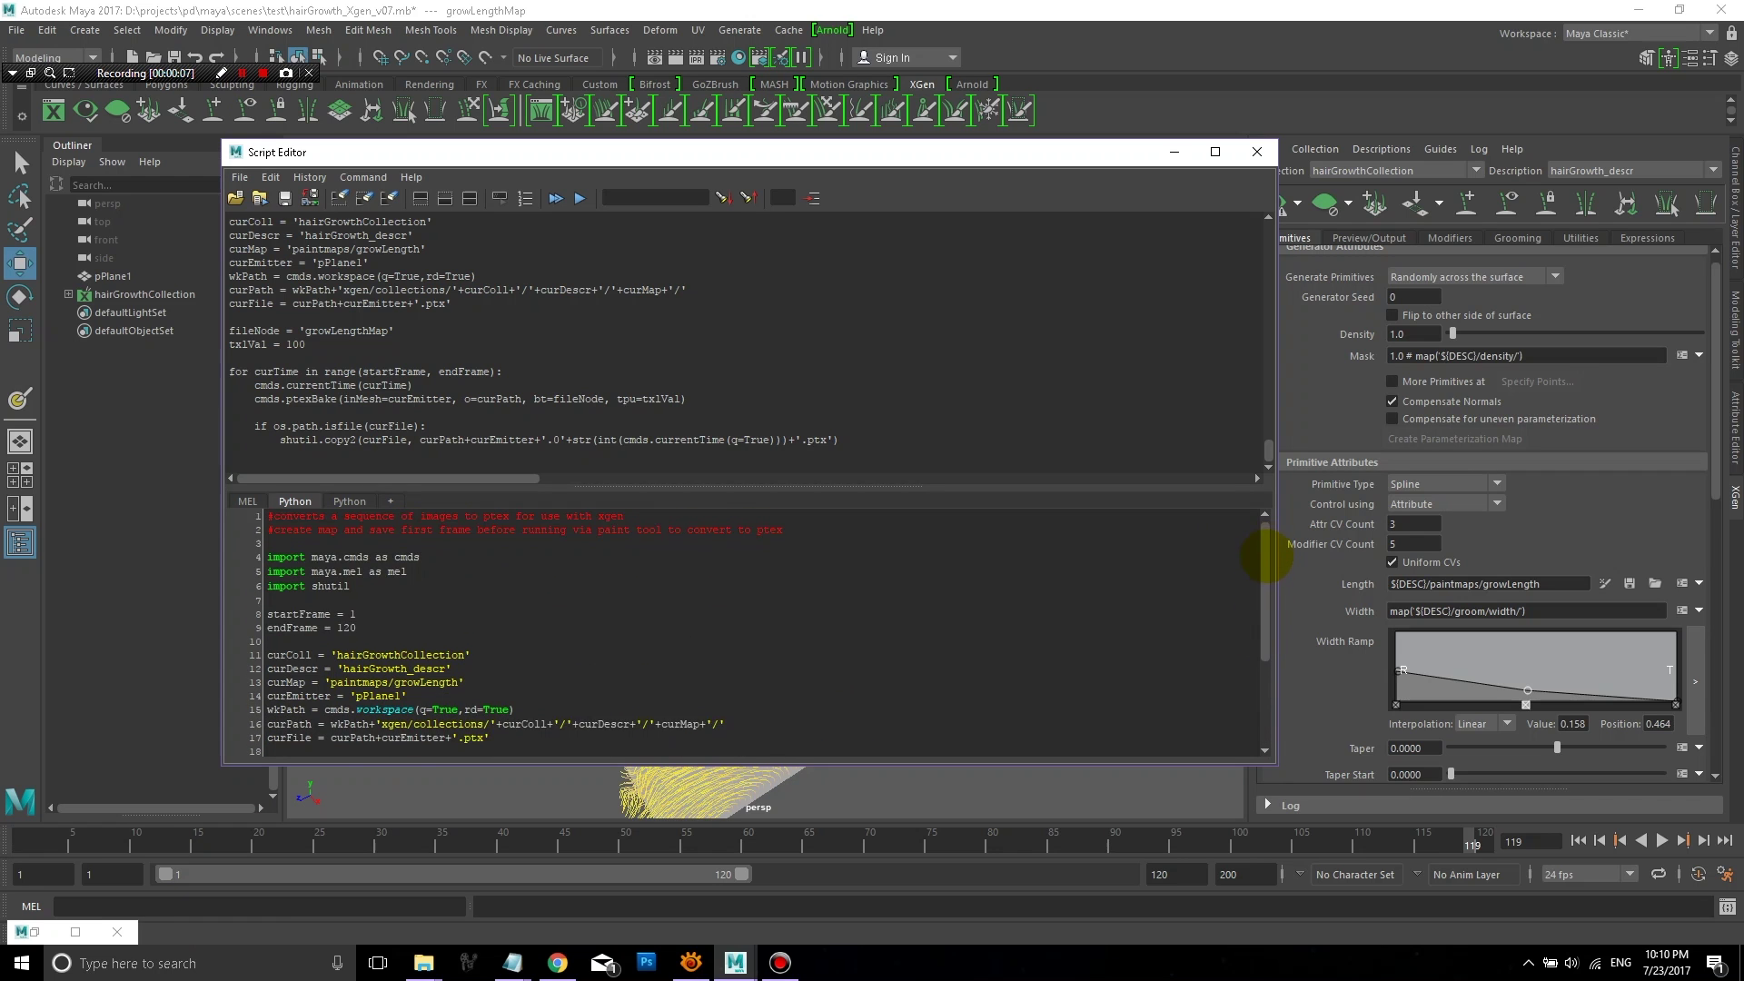
scroll(1267, 555, "down", 2)
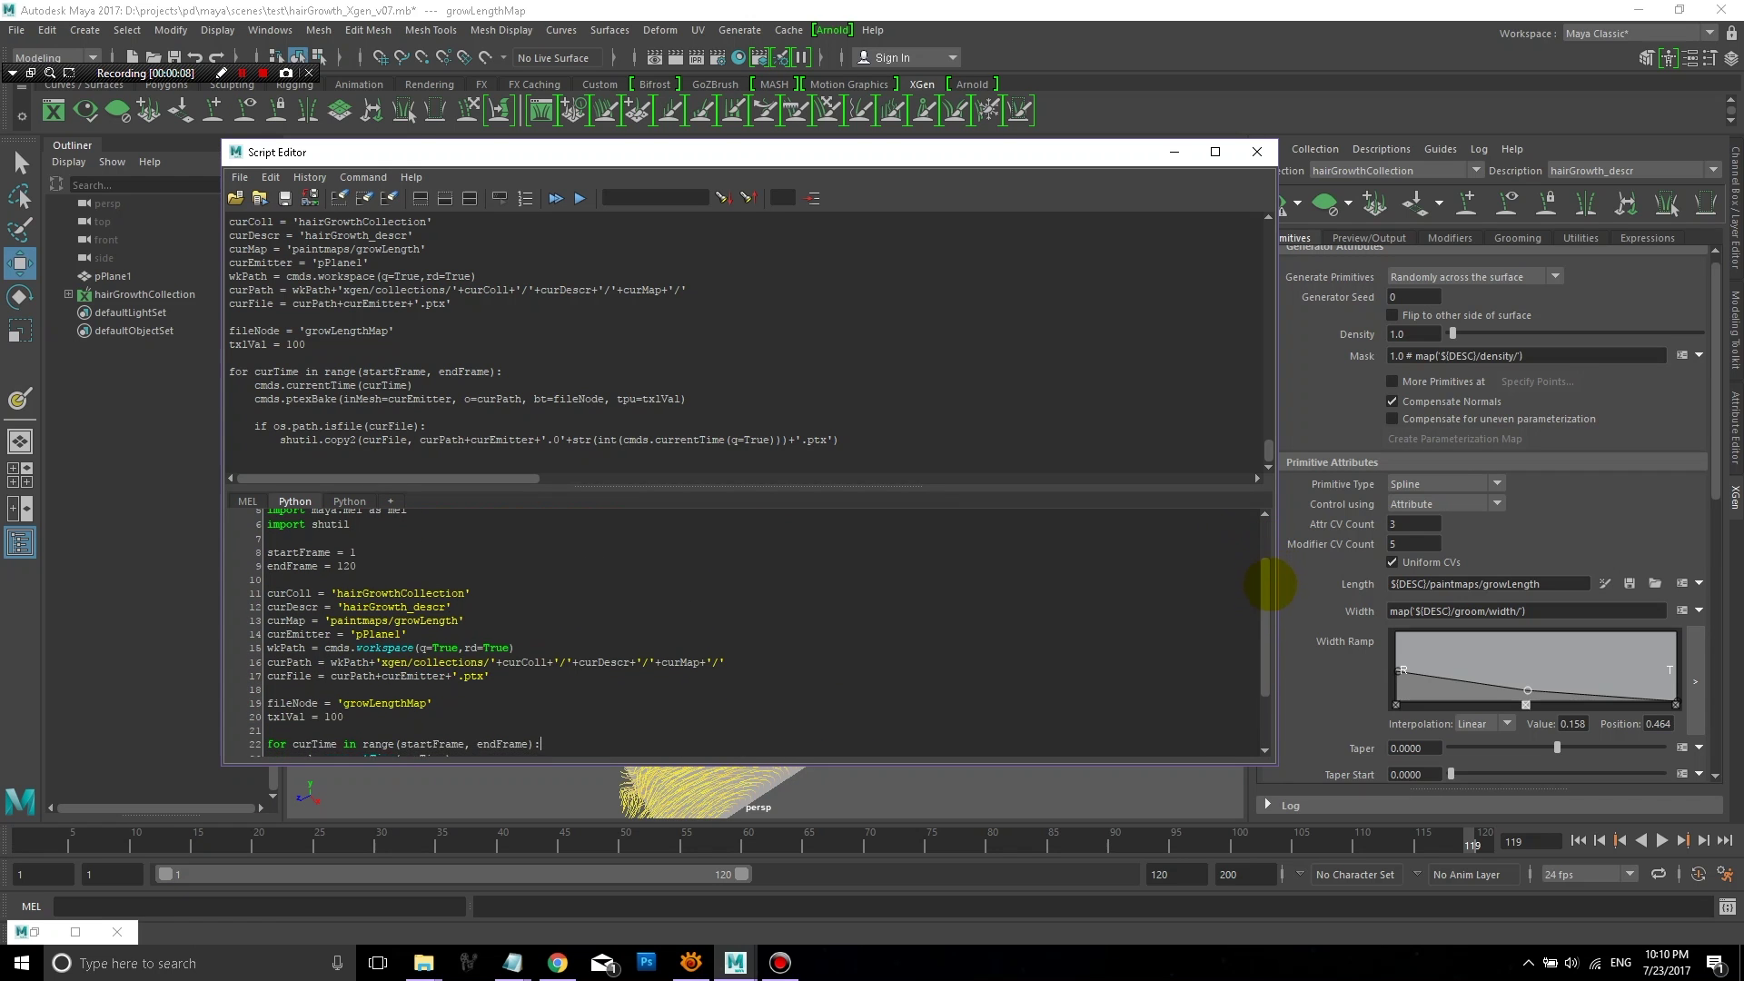
scroll(1267, 584, "down", 1)
left_click(349, 500)
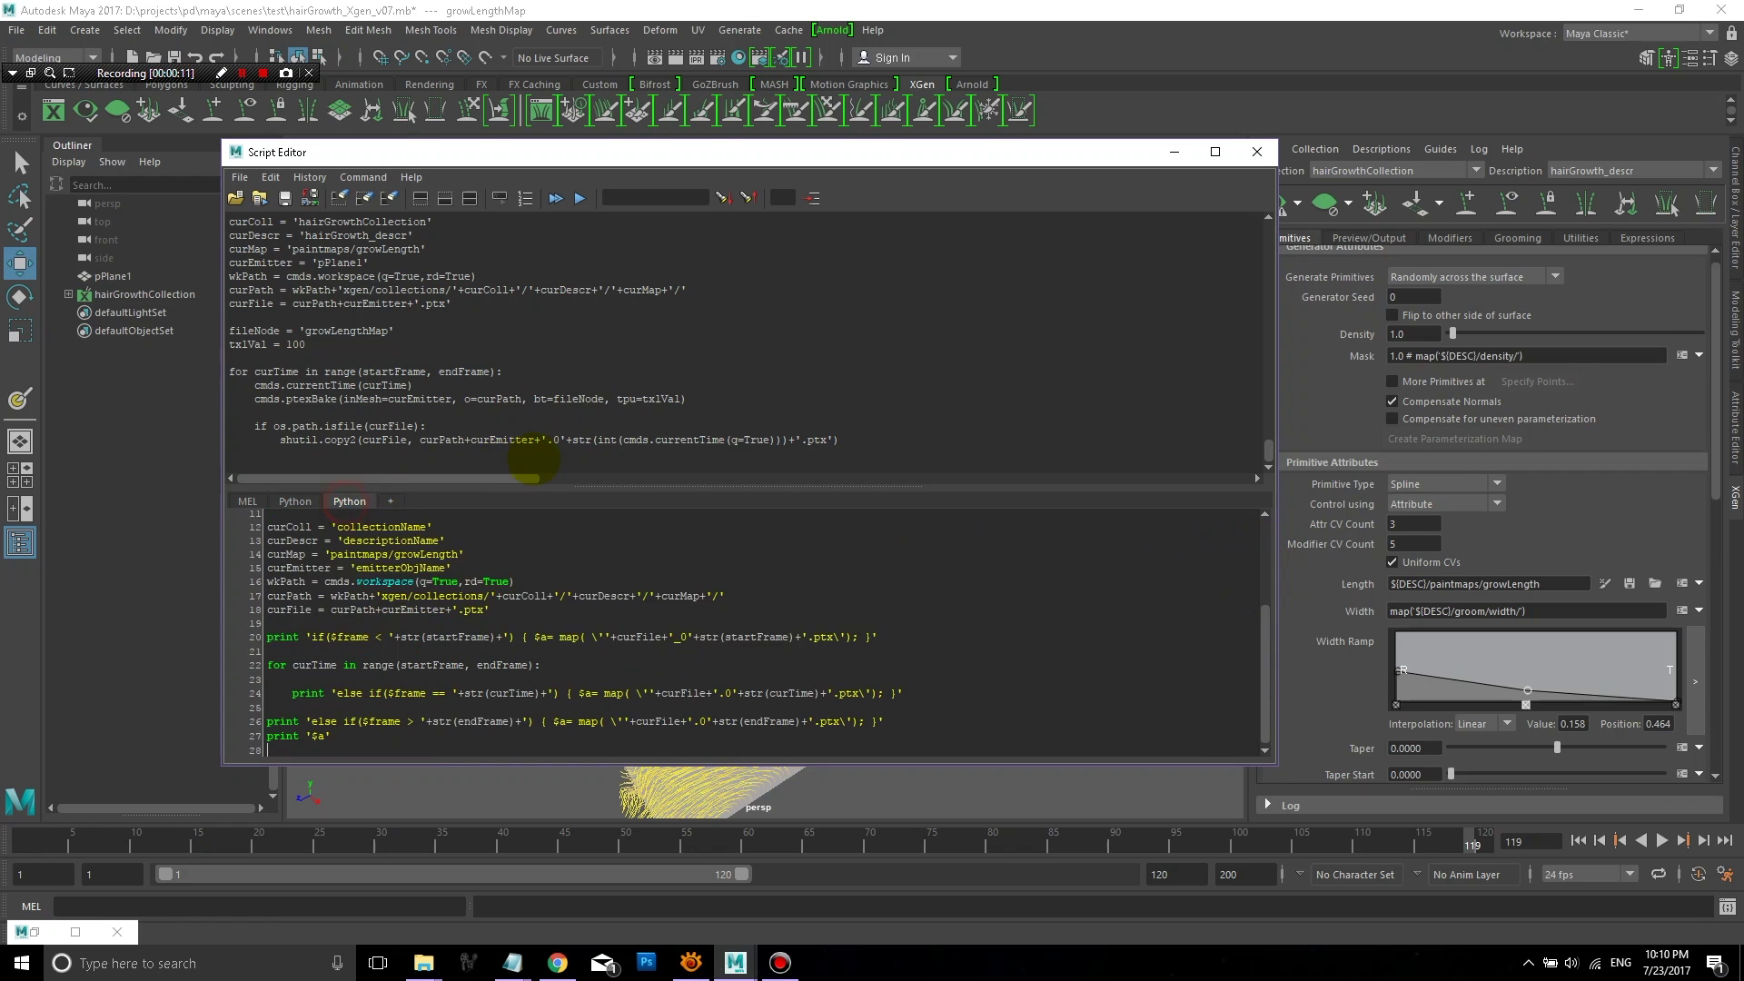
left_click_drag(633, 487, 647, 310)
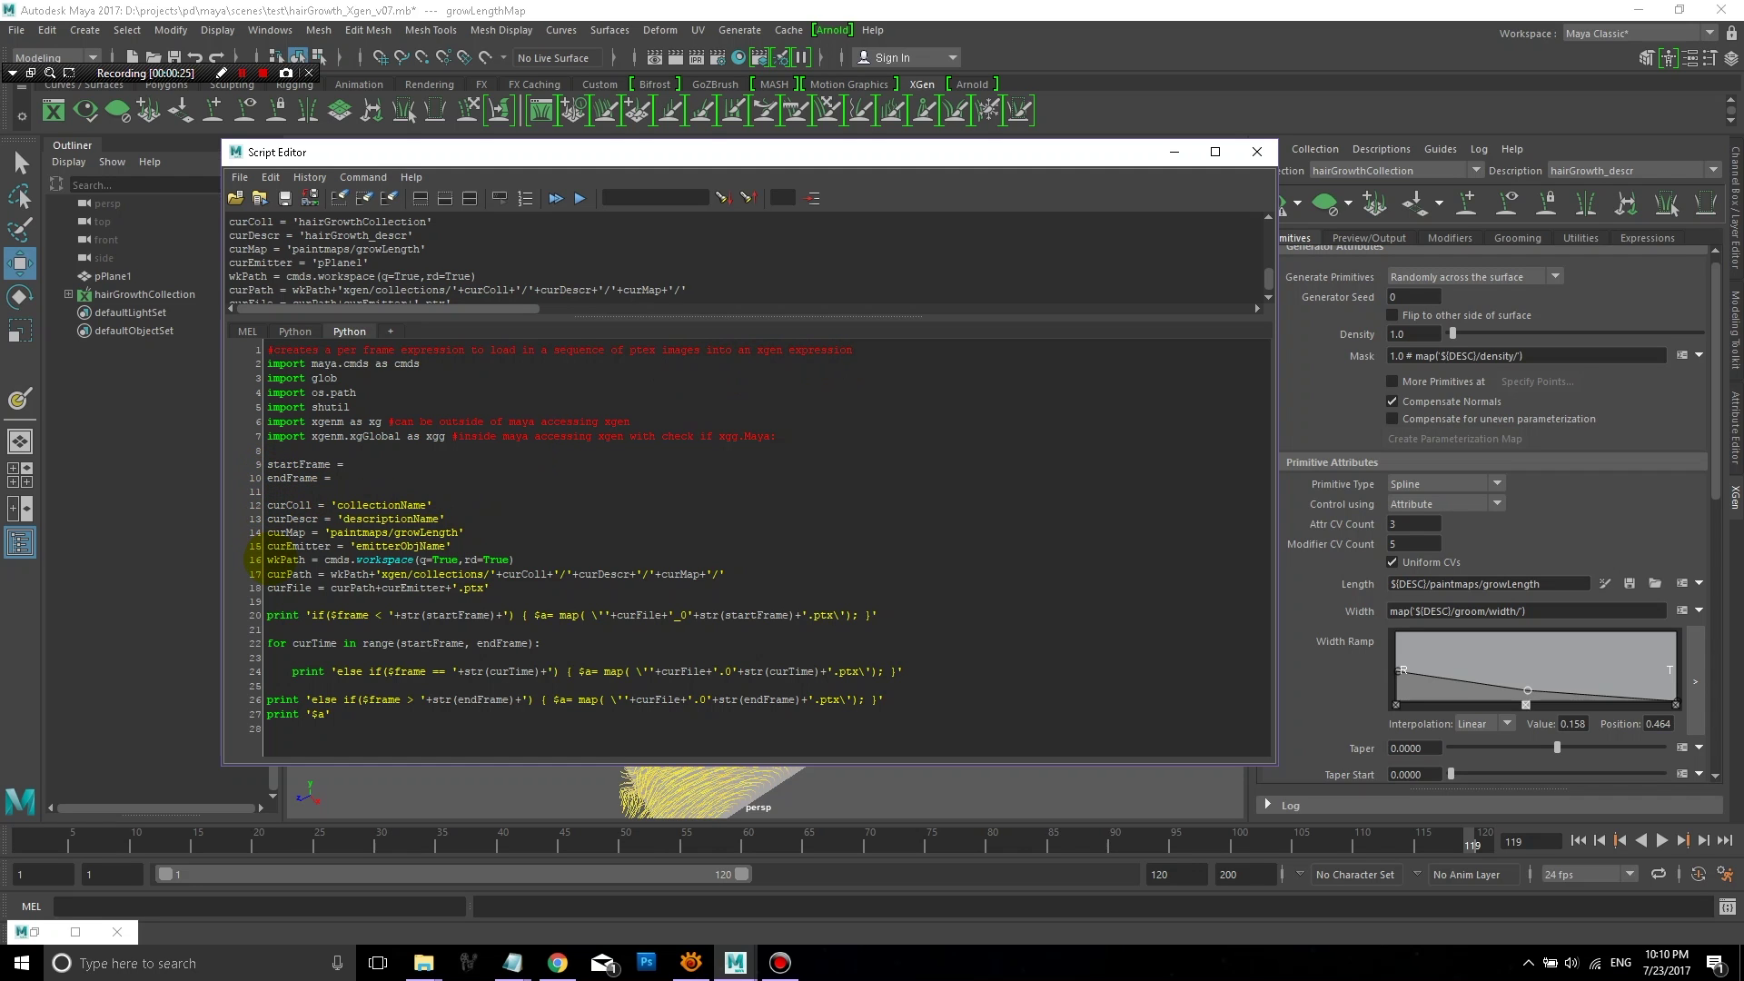
Step: Copy the startFrame through curEmitter lines from the conversion script over the matching placeholder lines in the per-frame expression script
left_click(294, 332)
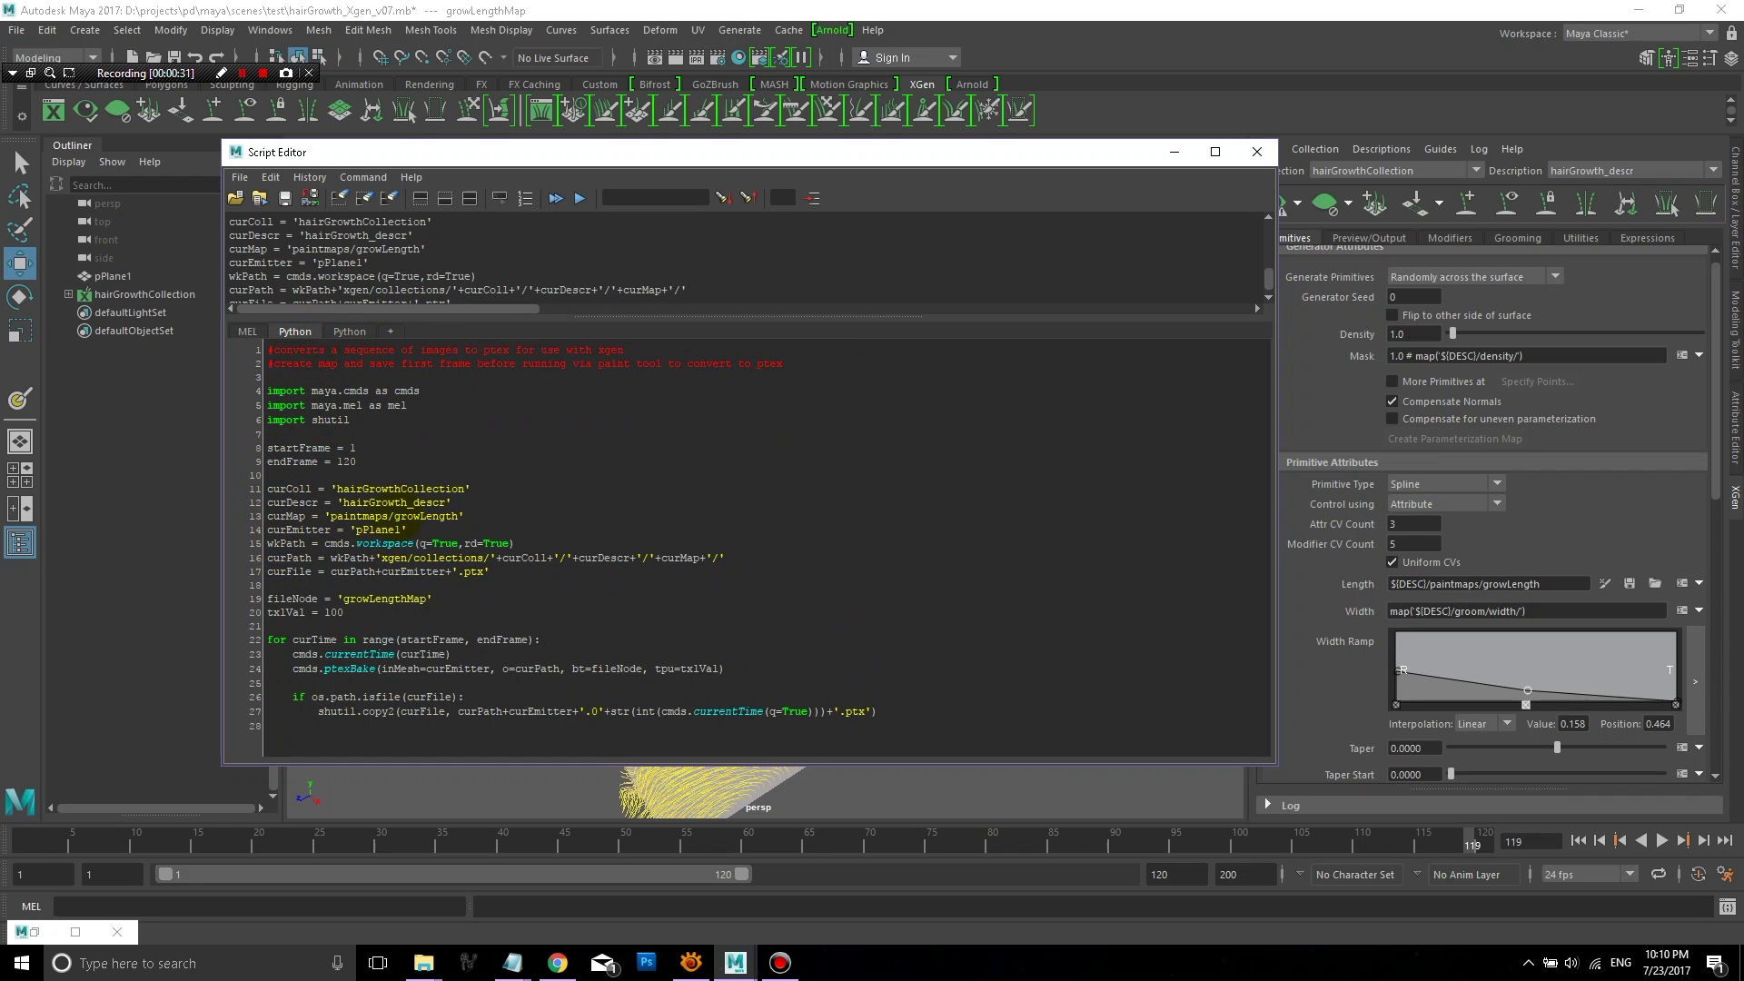
left_click_drag(407, 530, 257, 445)
key("ctrl+c")
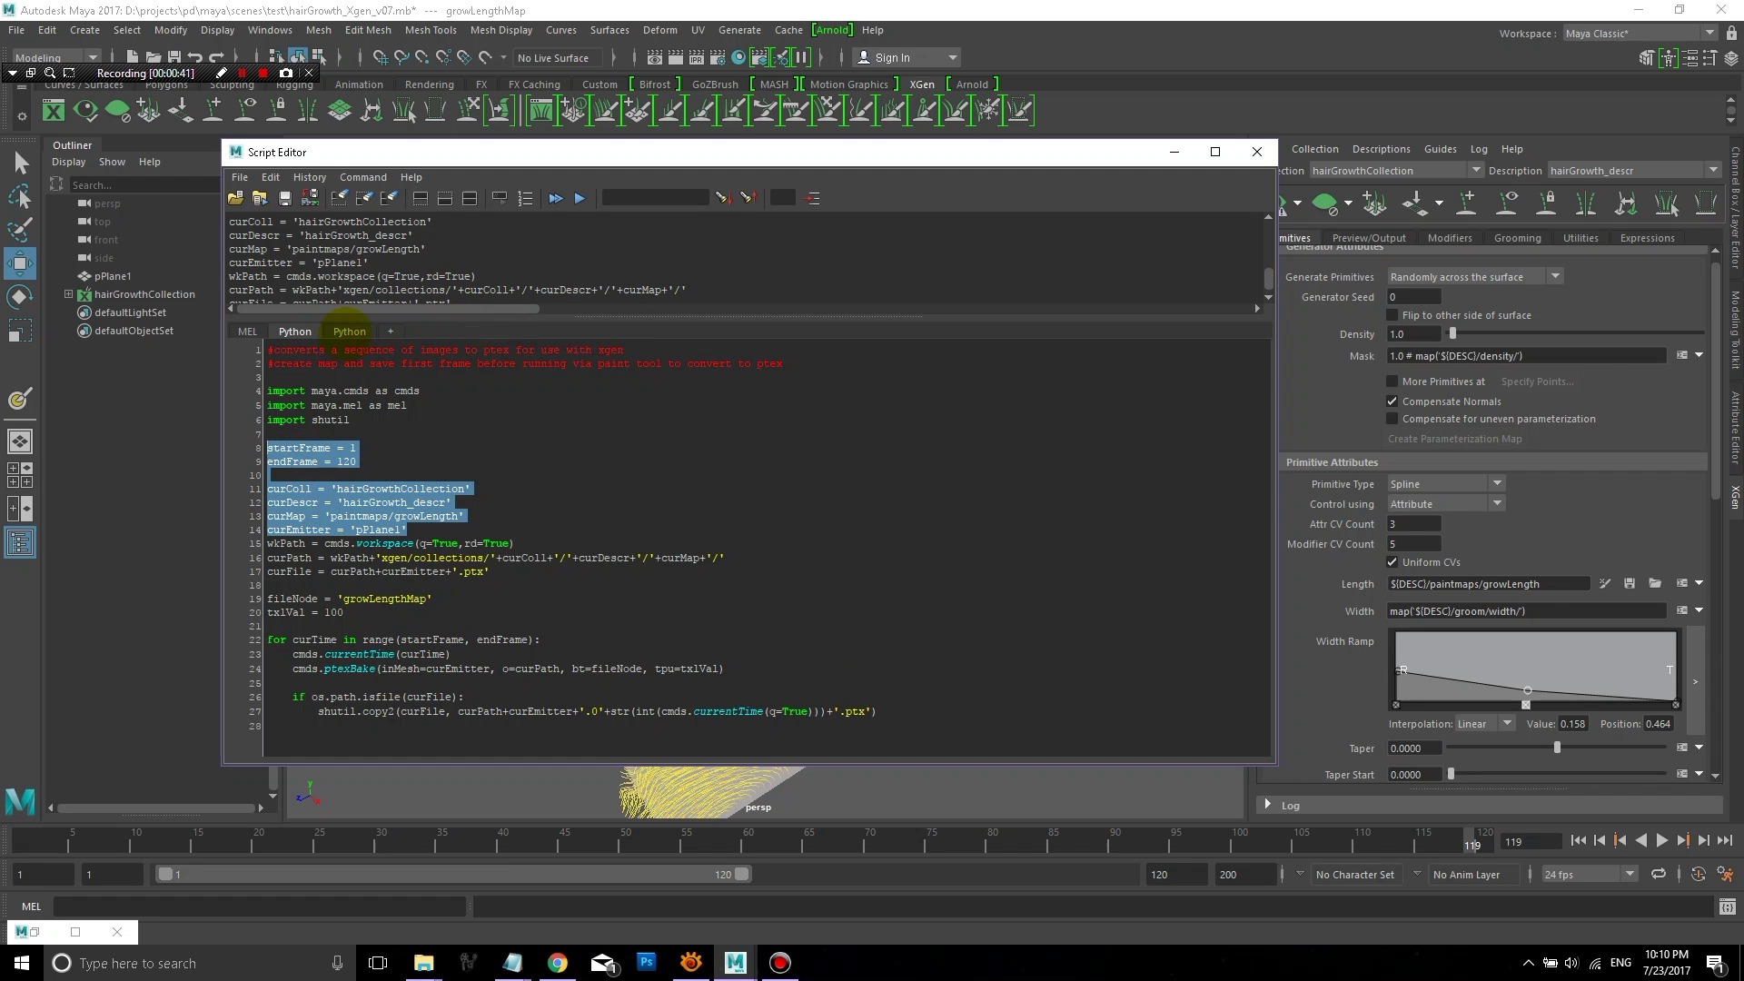
left_click(348, 331)
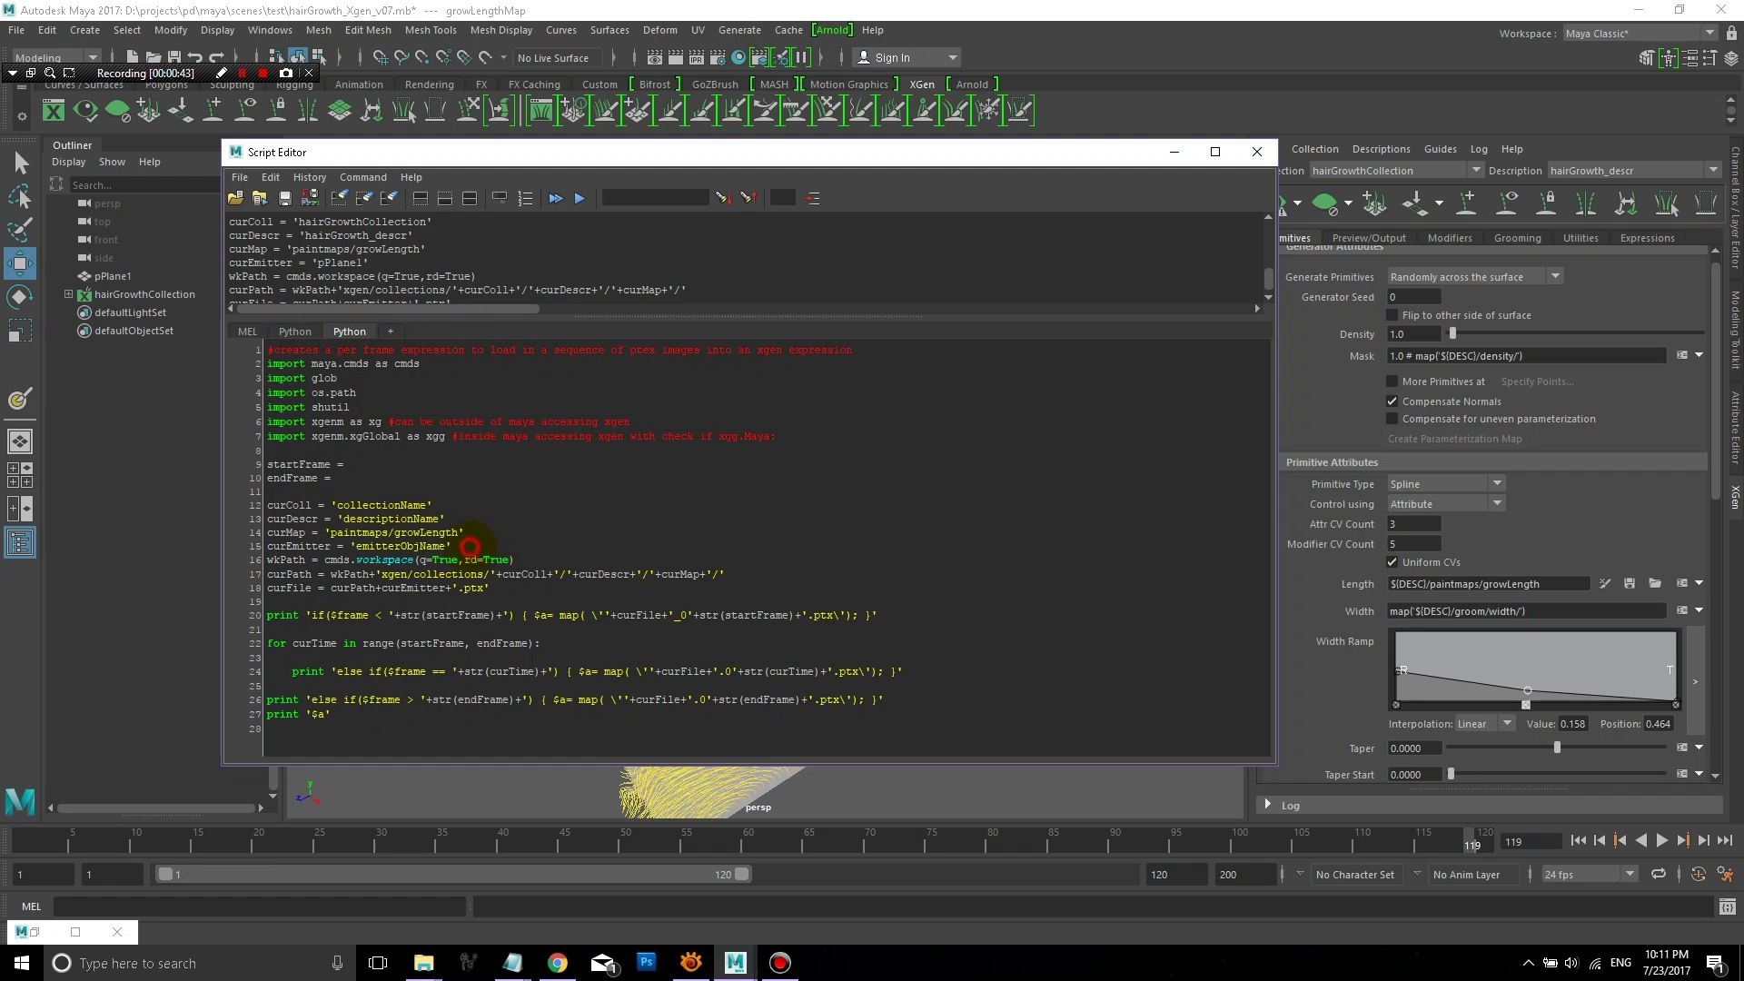
left_click_drag(451, 545, 268, 464)
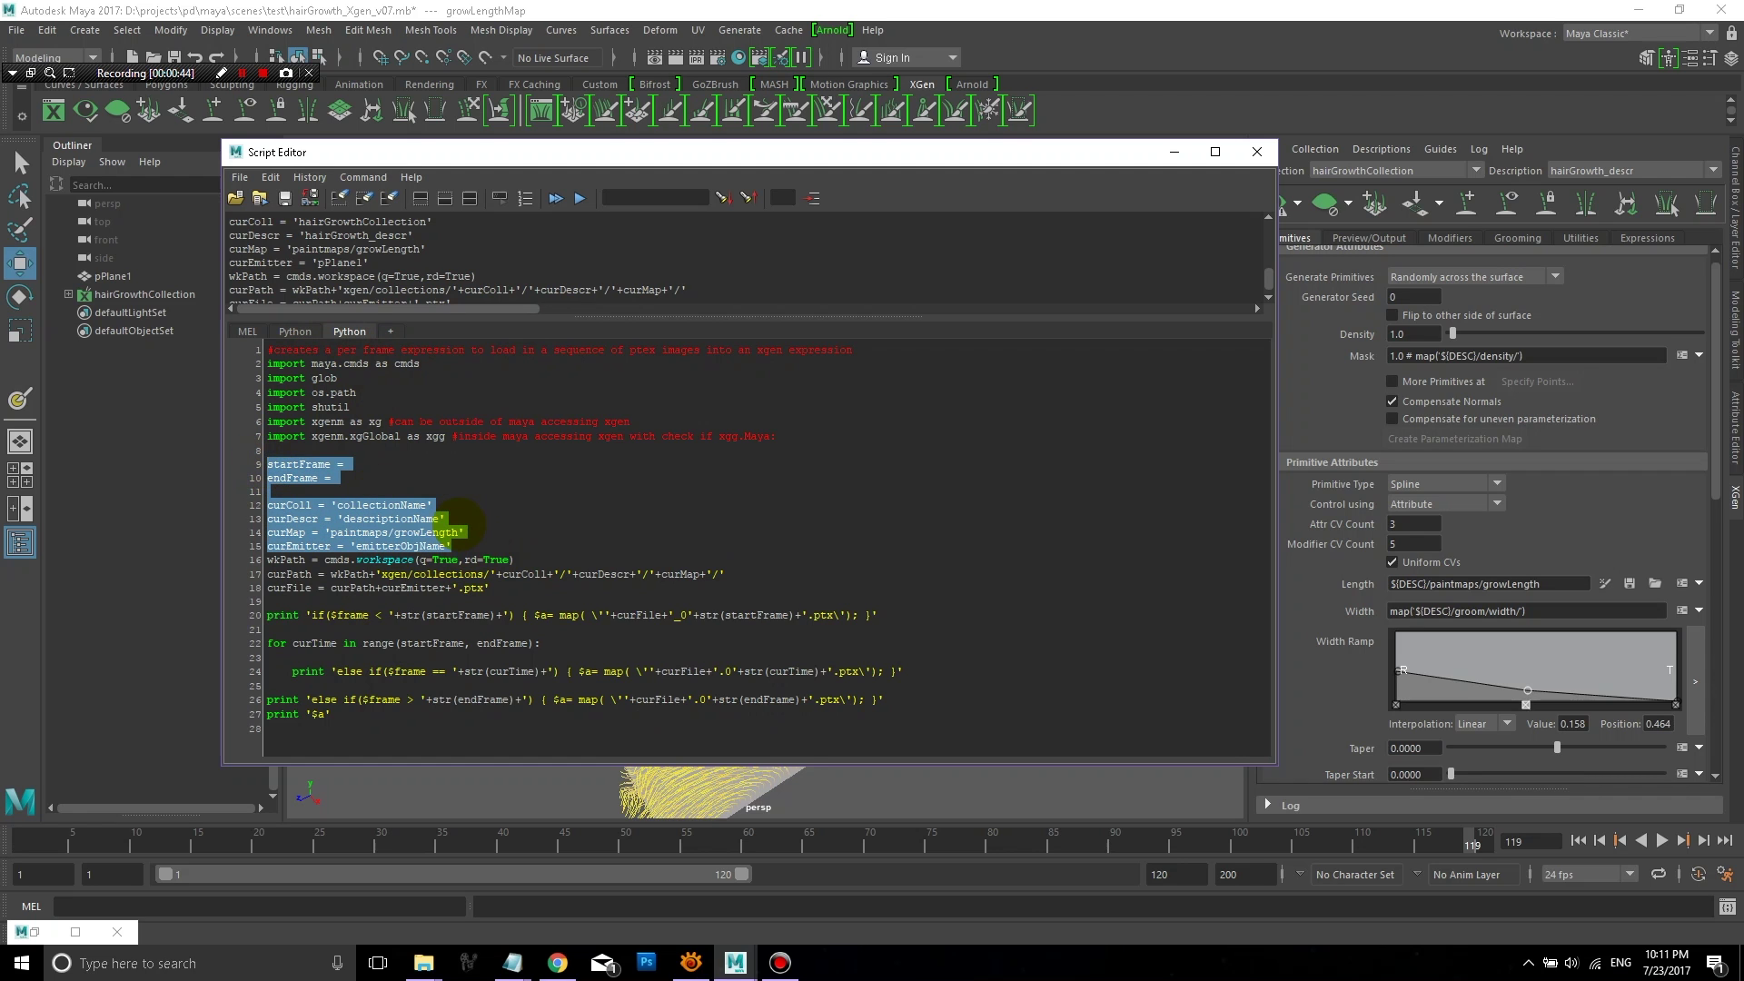
key("ctrl+v")
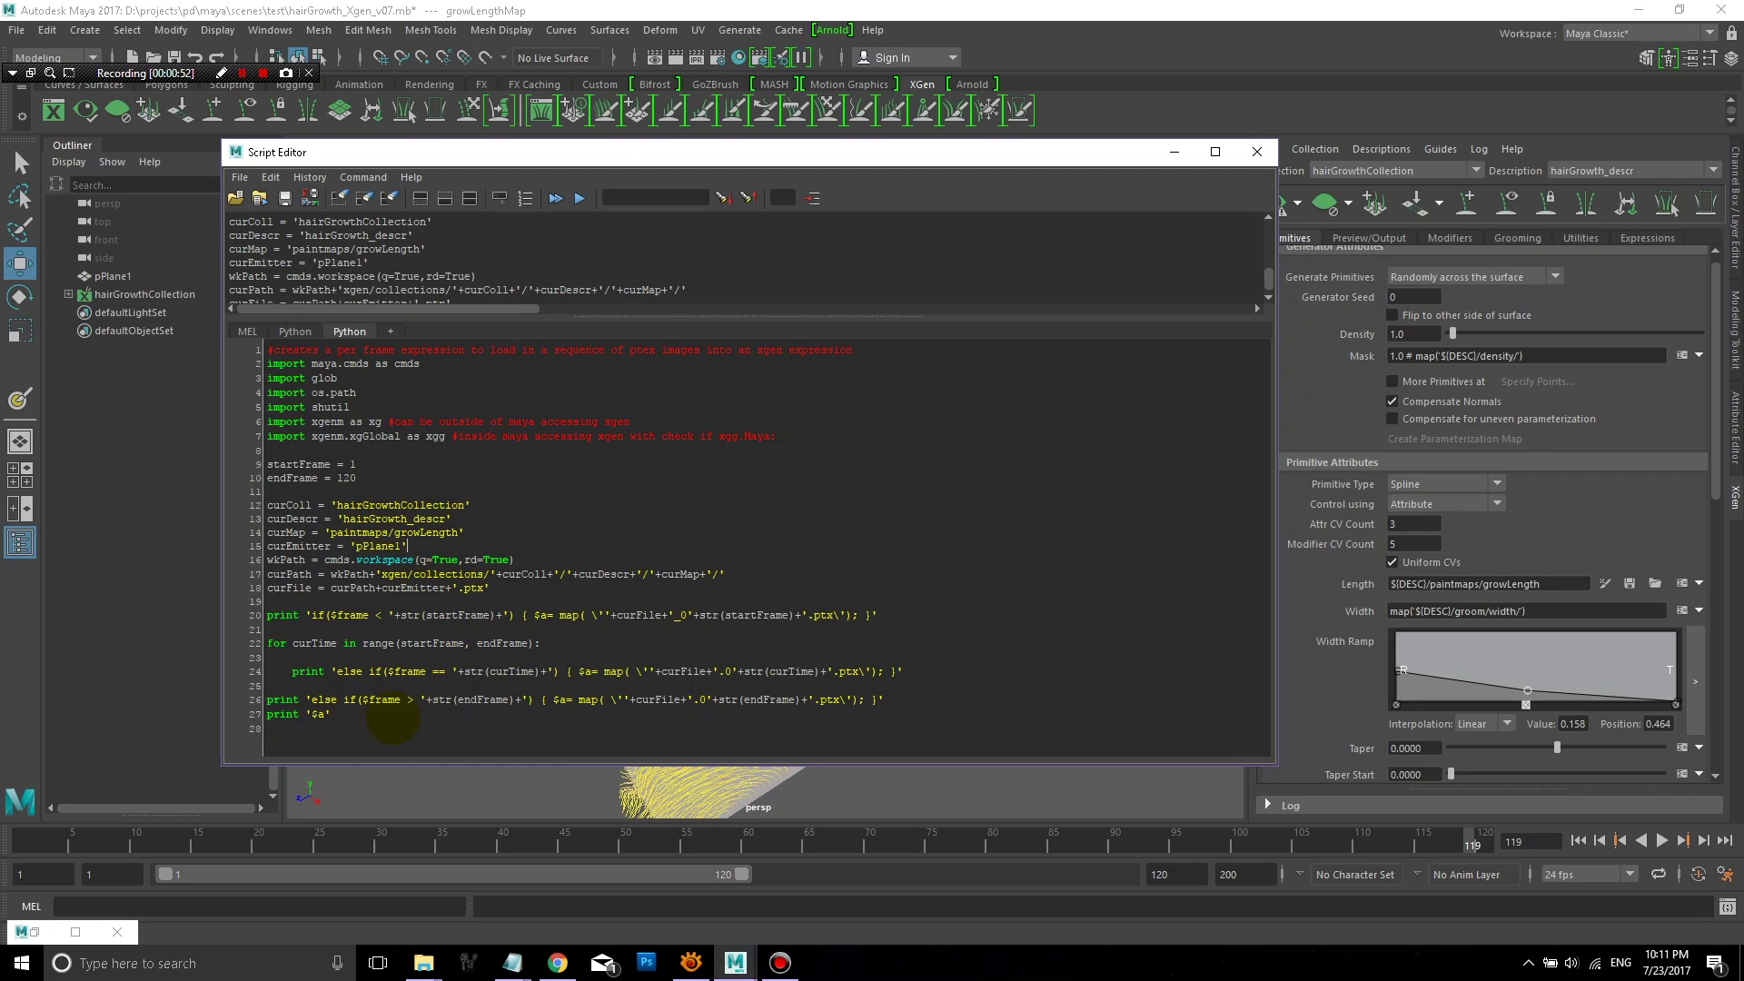
Step: Run the entire per-frame expression script and select its printed expression from the 'if($frame < 1)' line through the final $a
left_click(392, 717)
key("ctrl+a")
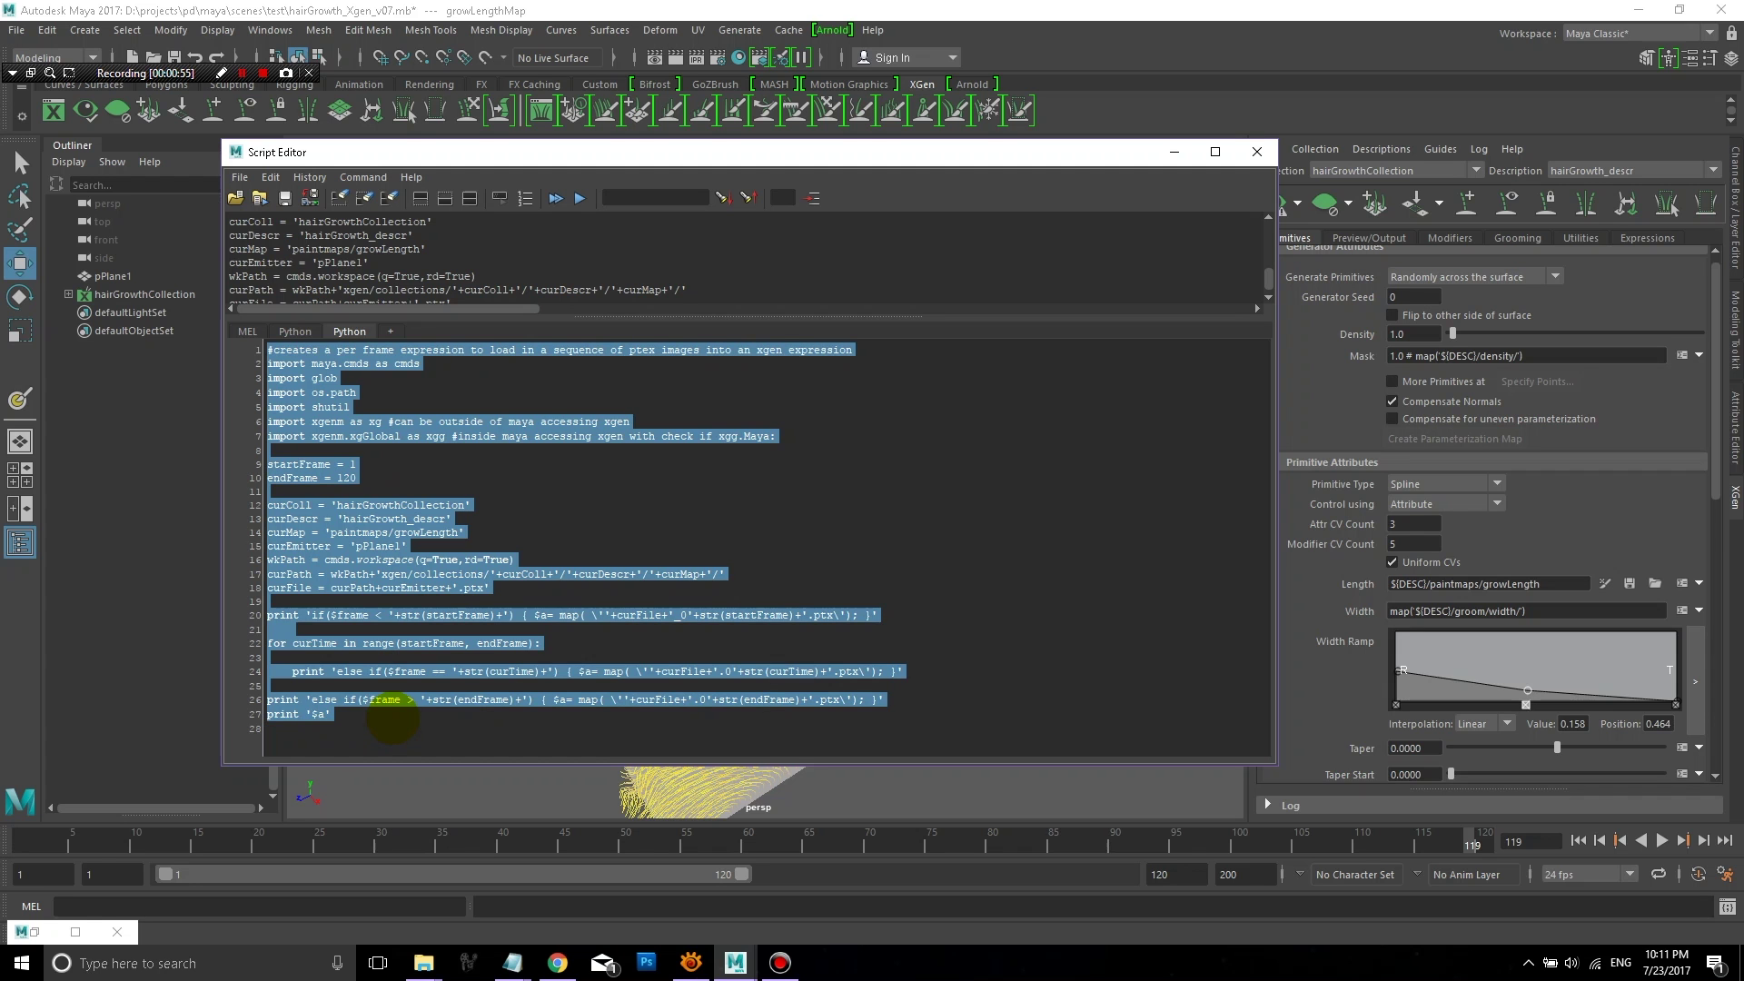
key("ctrl+Return")
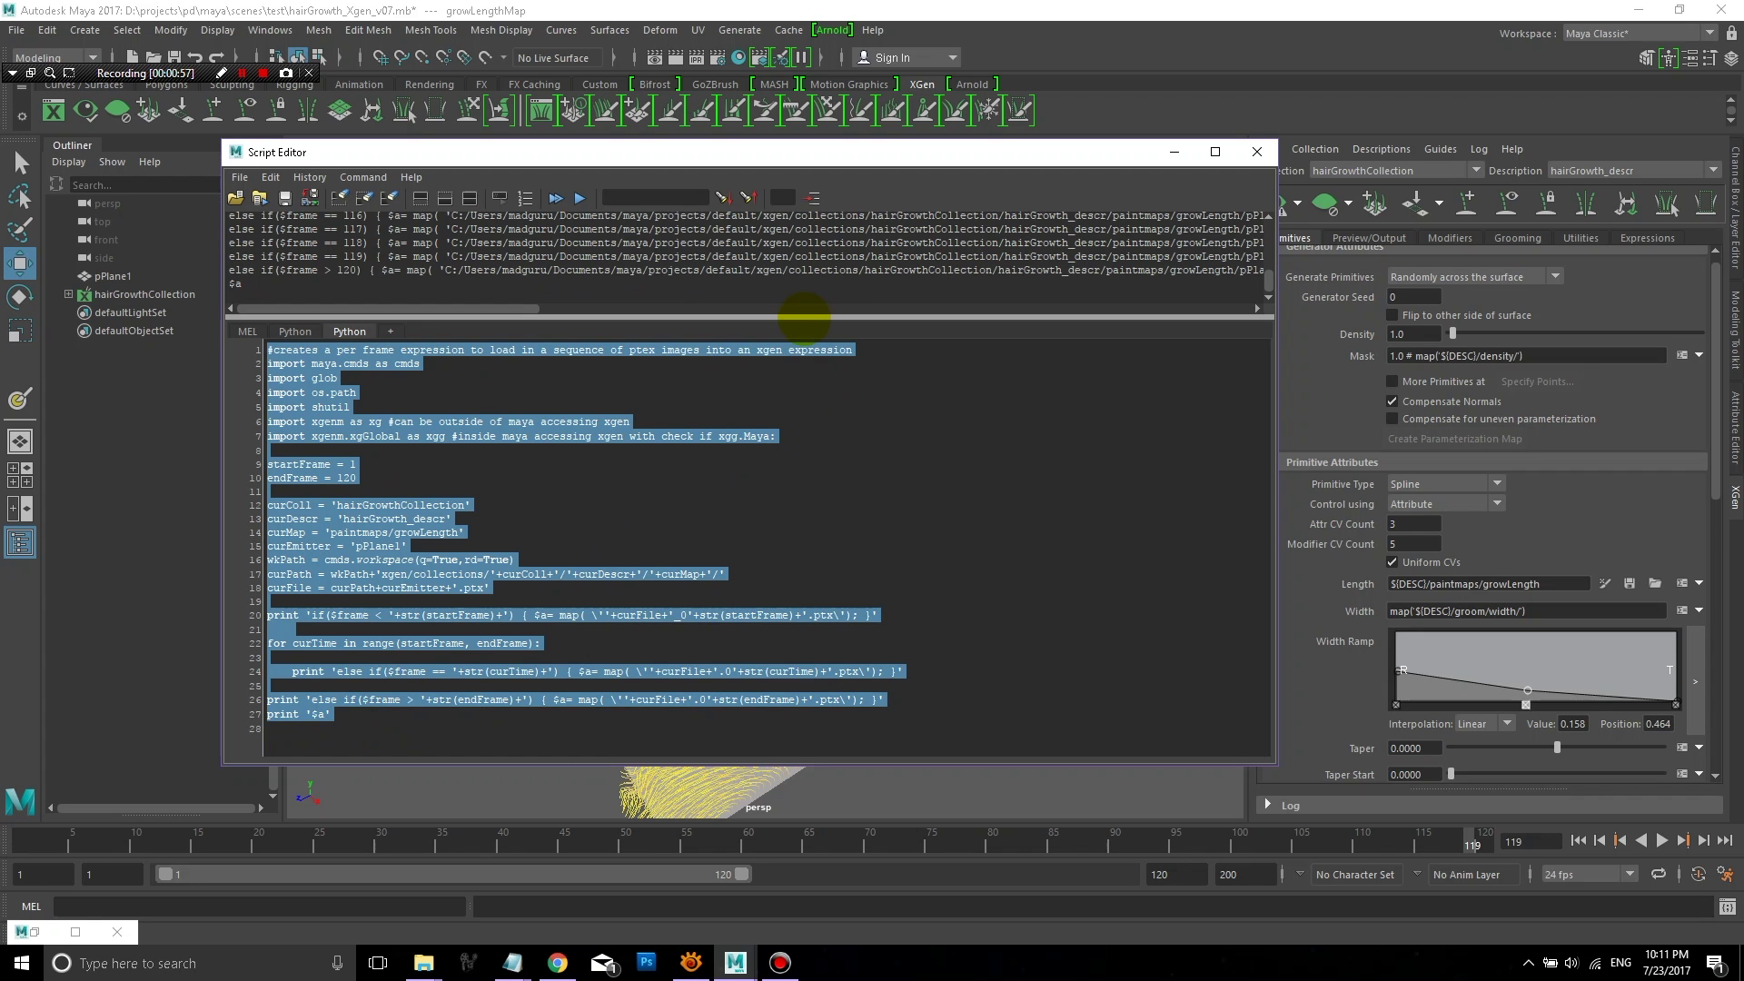
left_click_drag(804, 317, 820, 585)
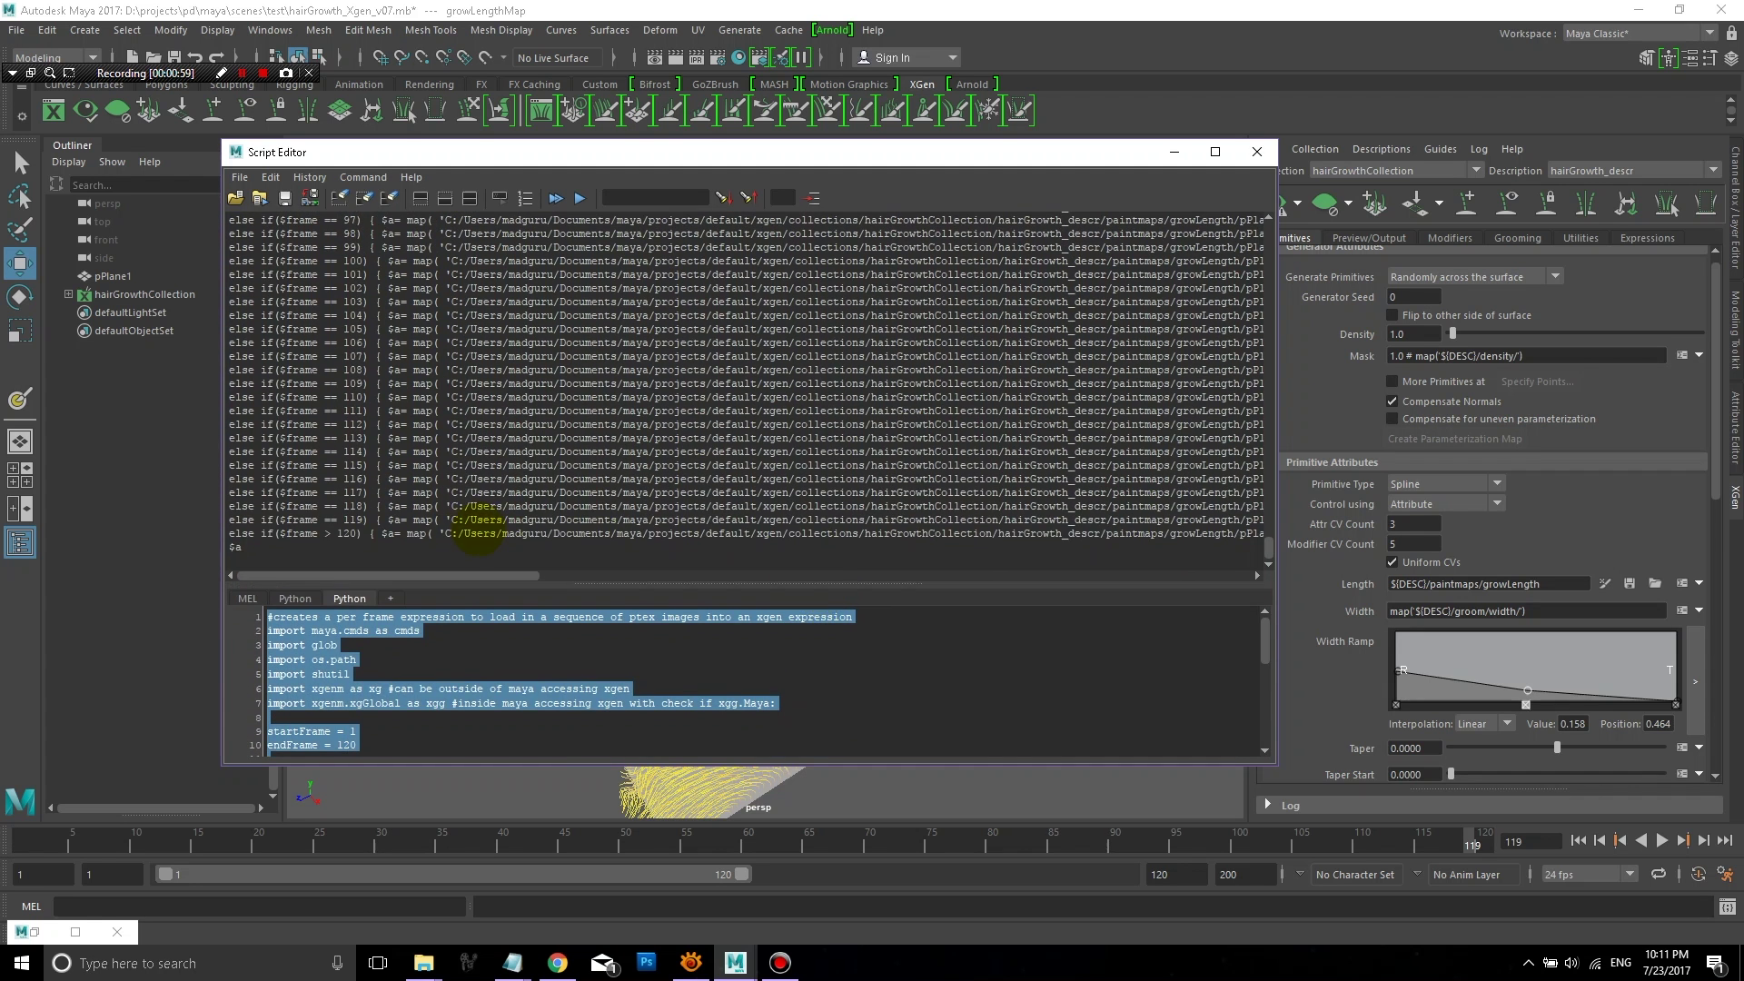
left_click_drag(1269, 546, 1279, 468)
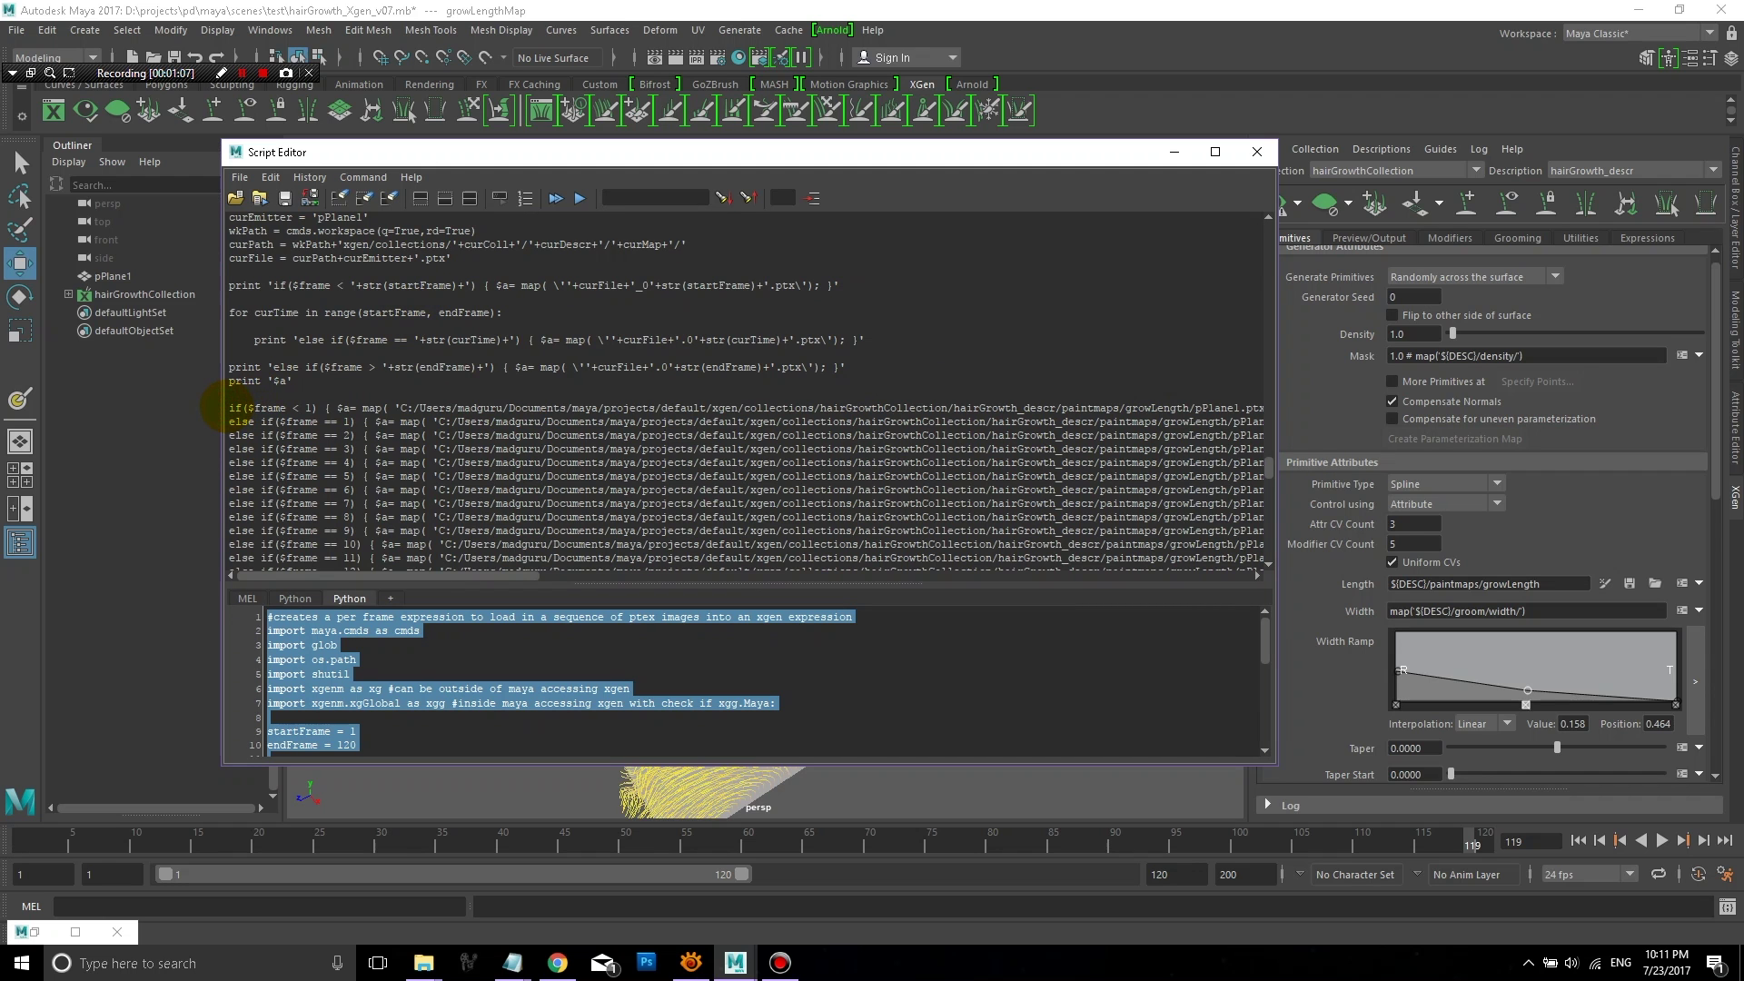
left_click_drag(228, 408, 367, 672)
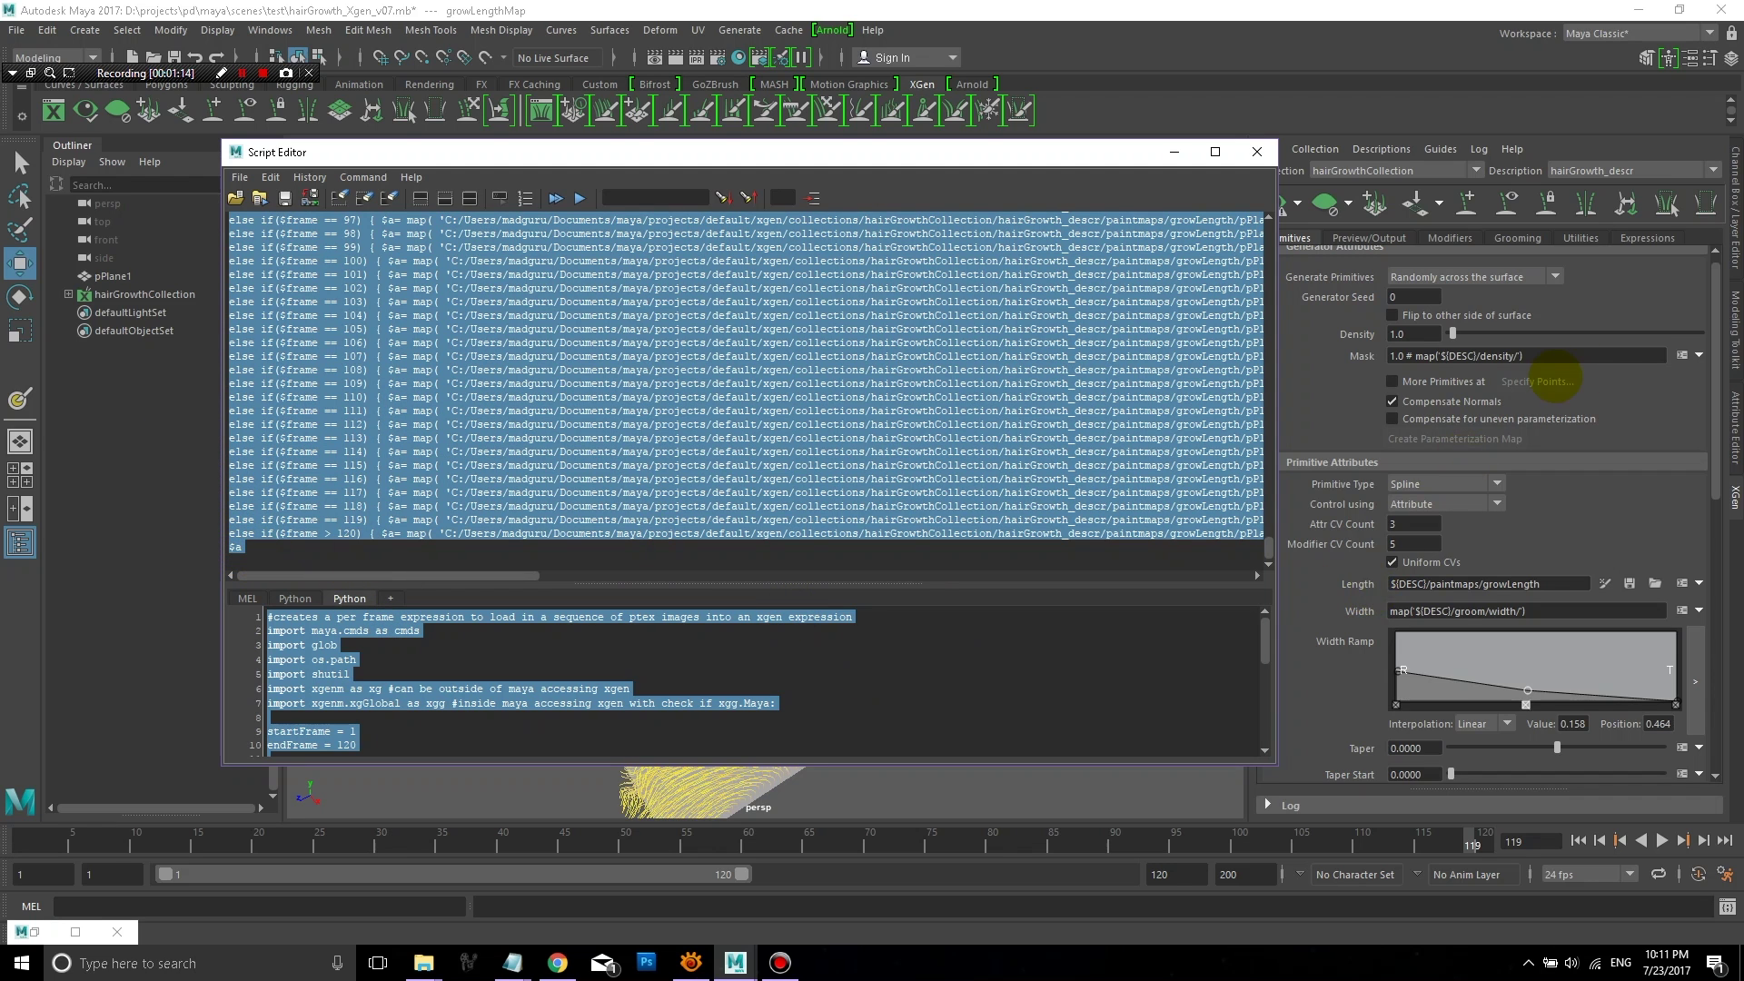
Step: Replace the primitives' Length expression with the copied per-frame growLength expression and accept it
scroll(1709, 427, "down", 3)
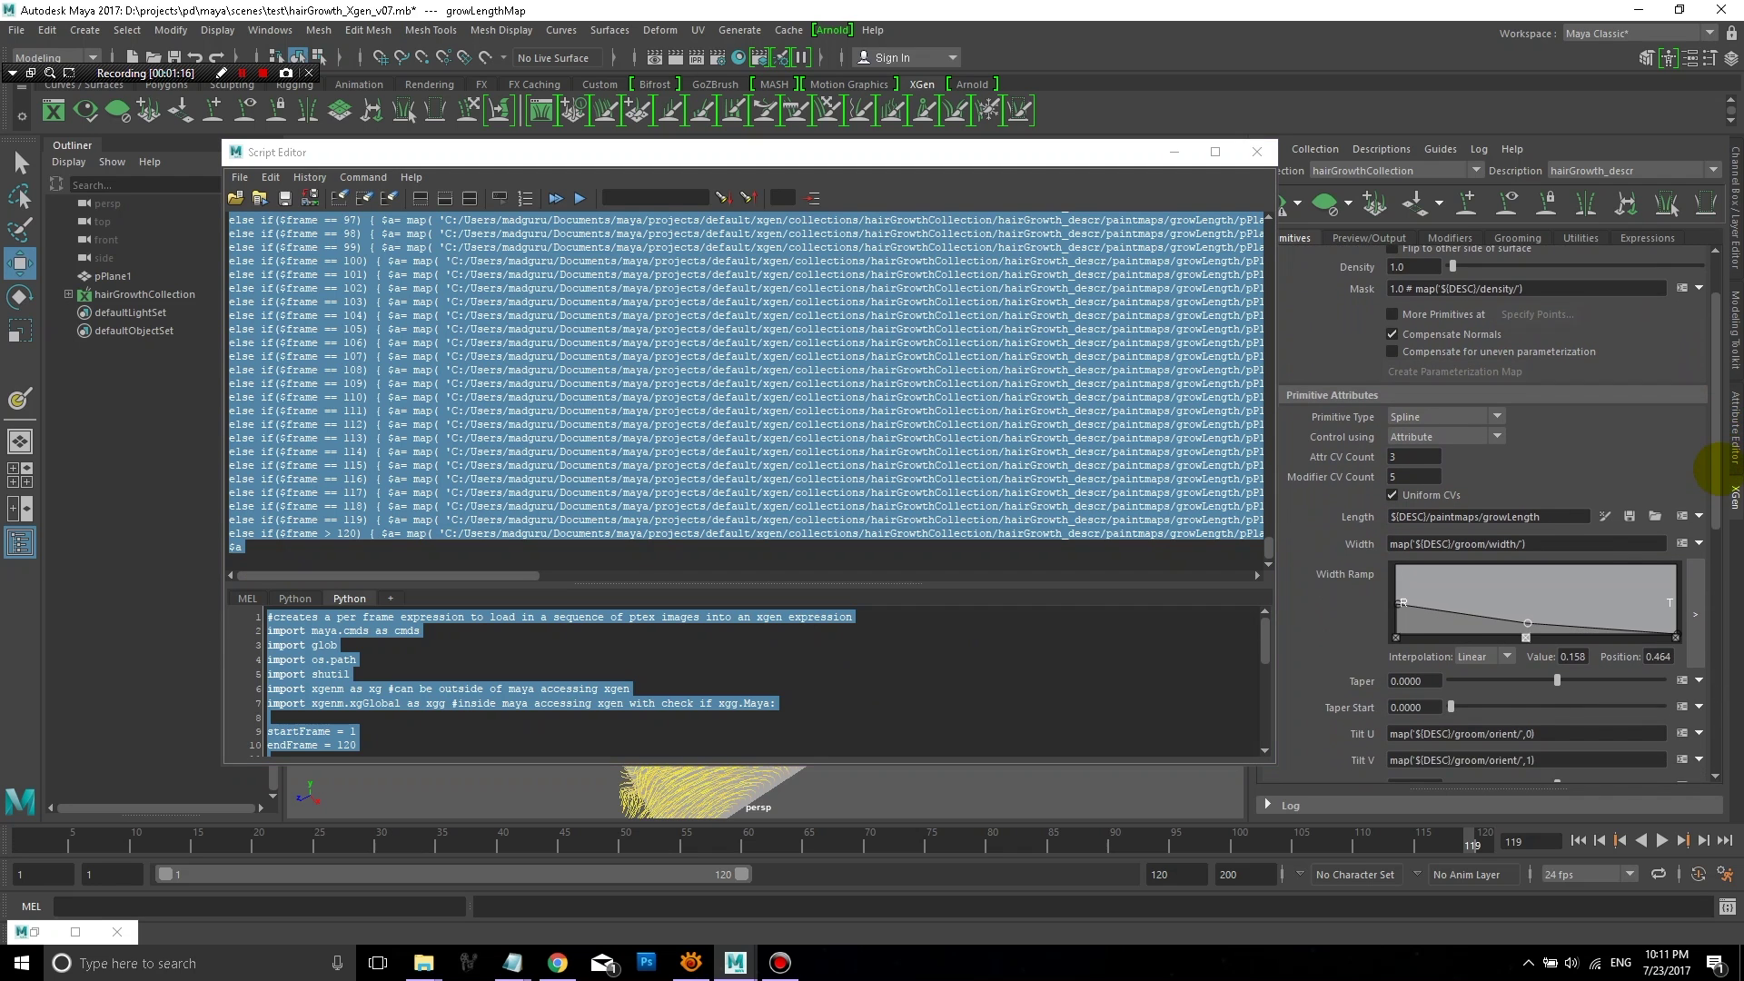
left_click_drag(1716, 492, 1719, 513)
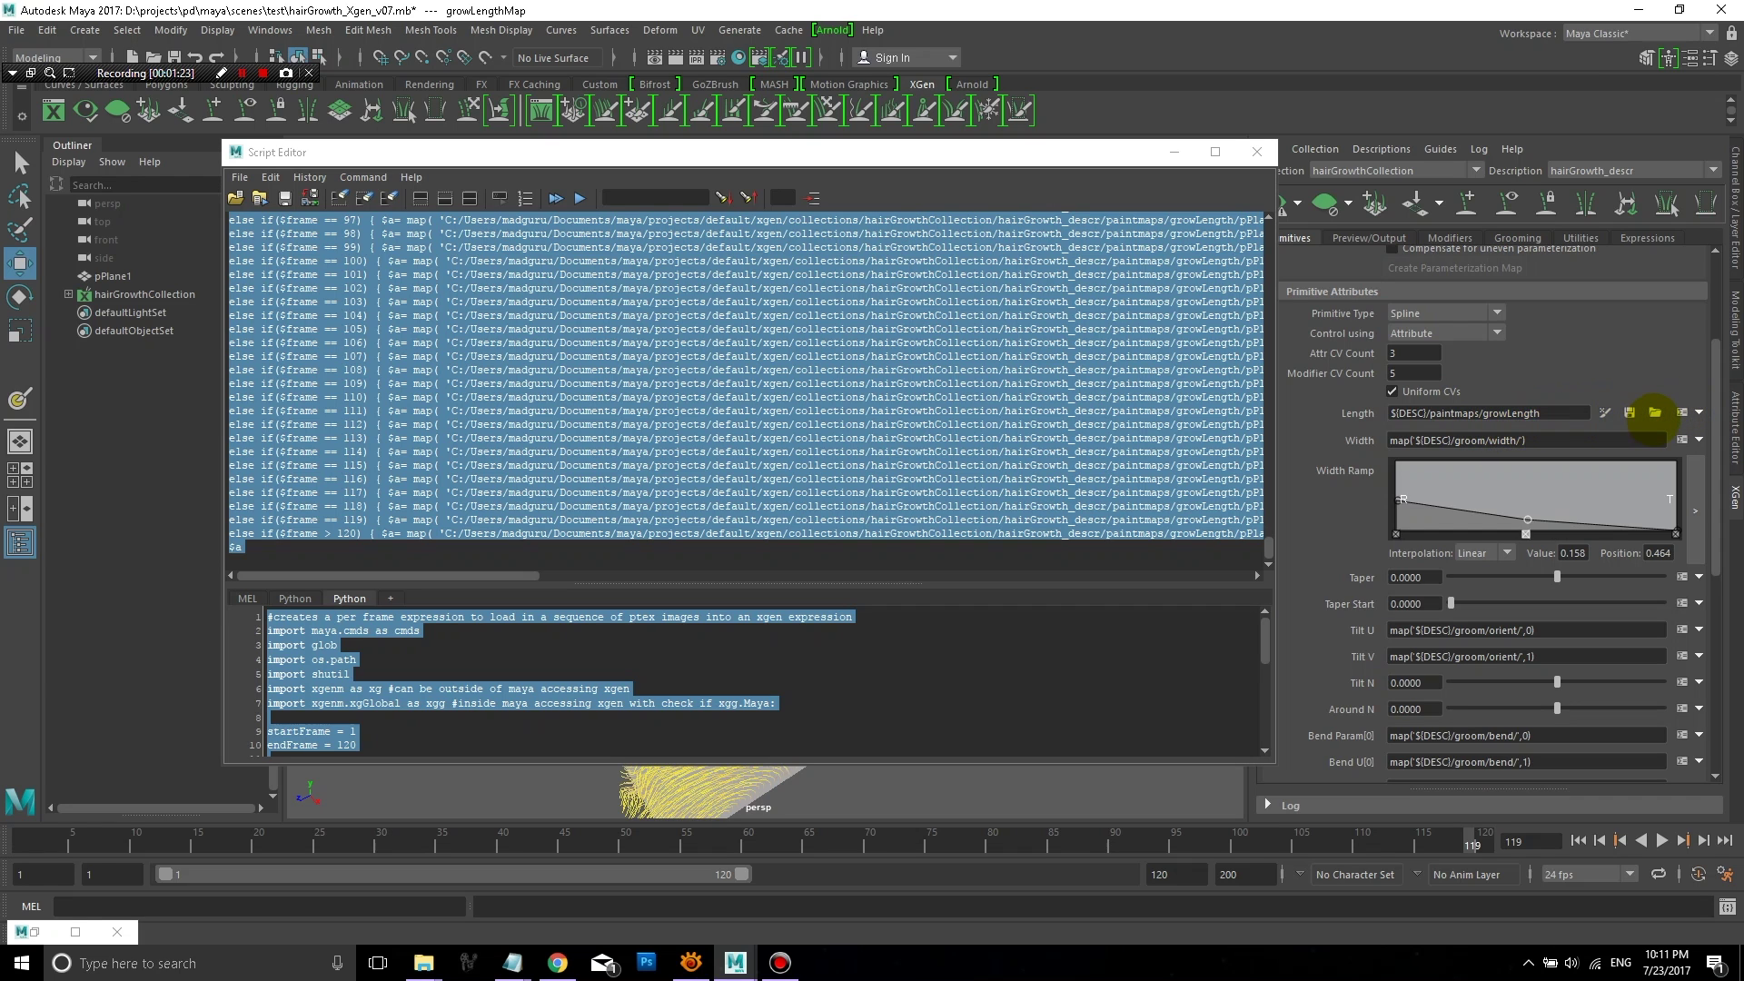
left_click(1681, 413)
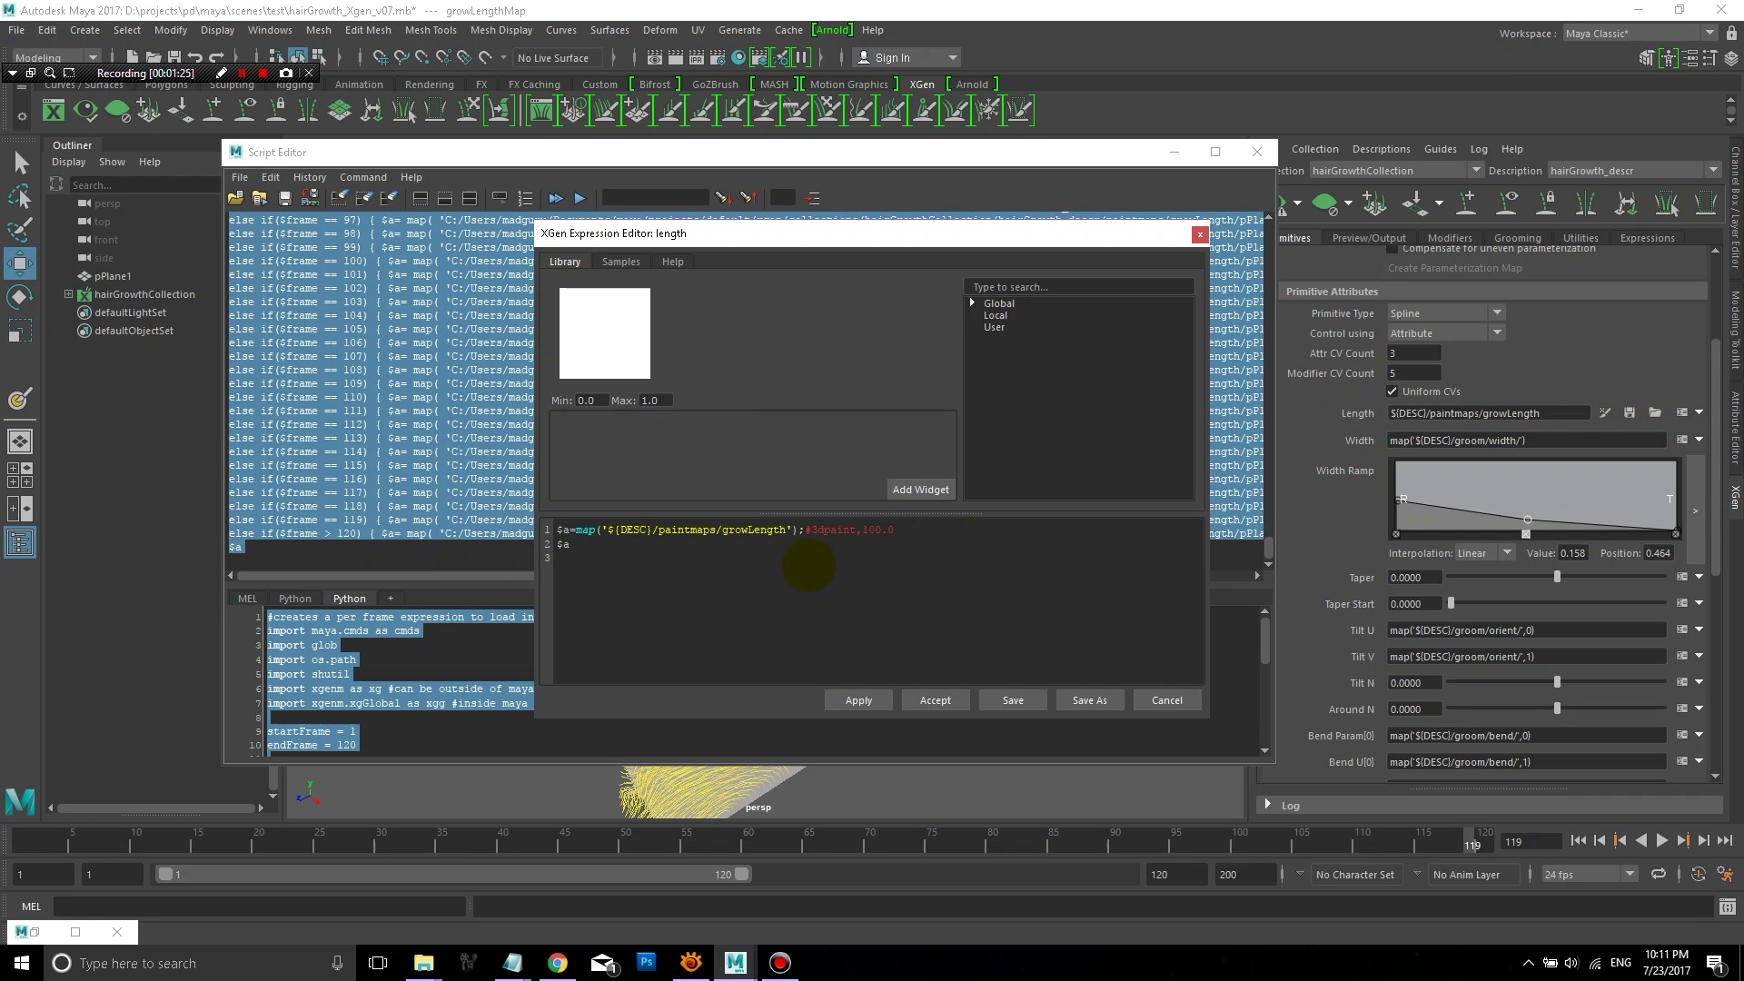
left_click_drag(599, 550, 545, 517)
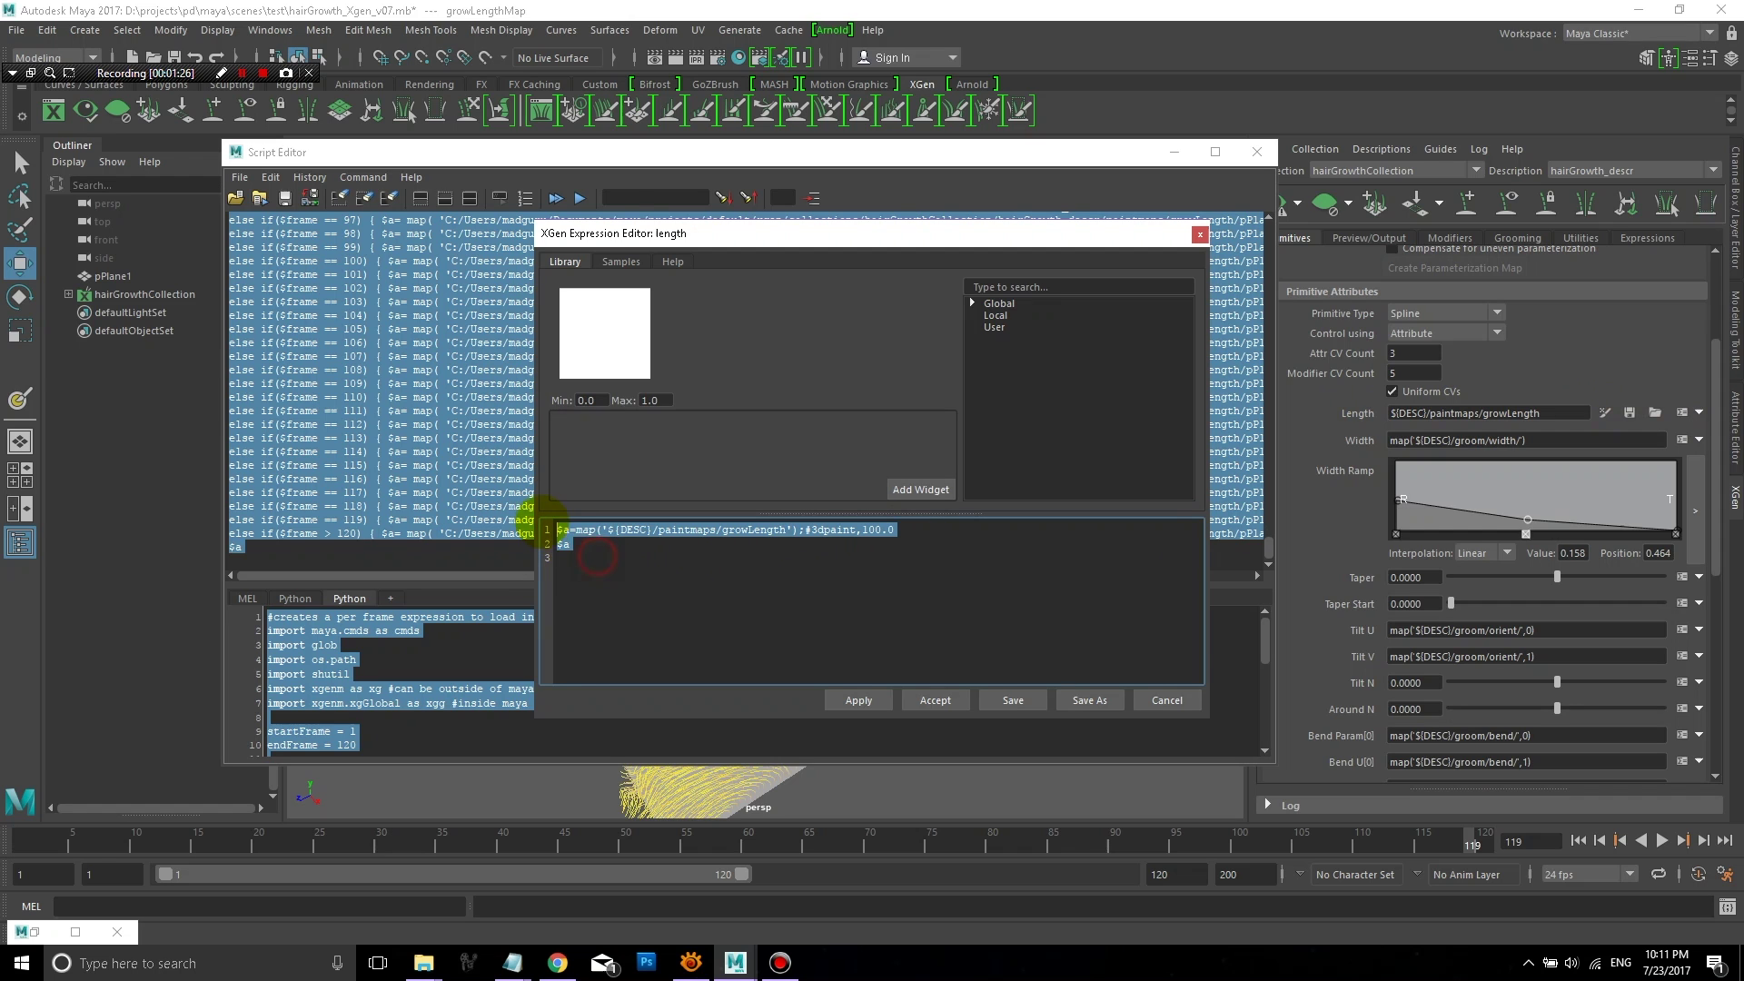
right_click(578, 529)
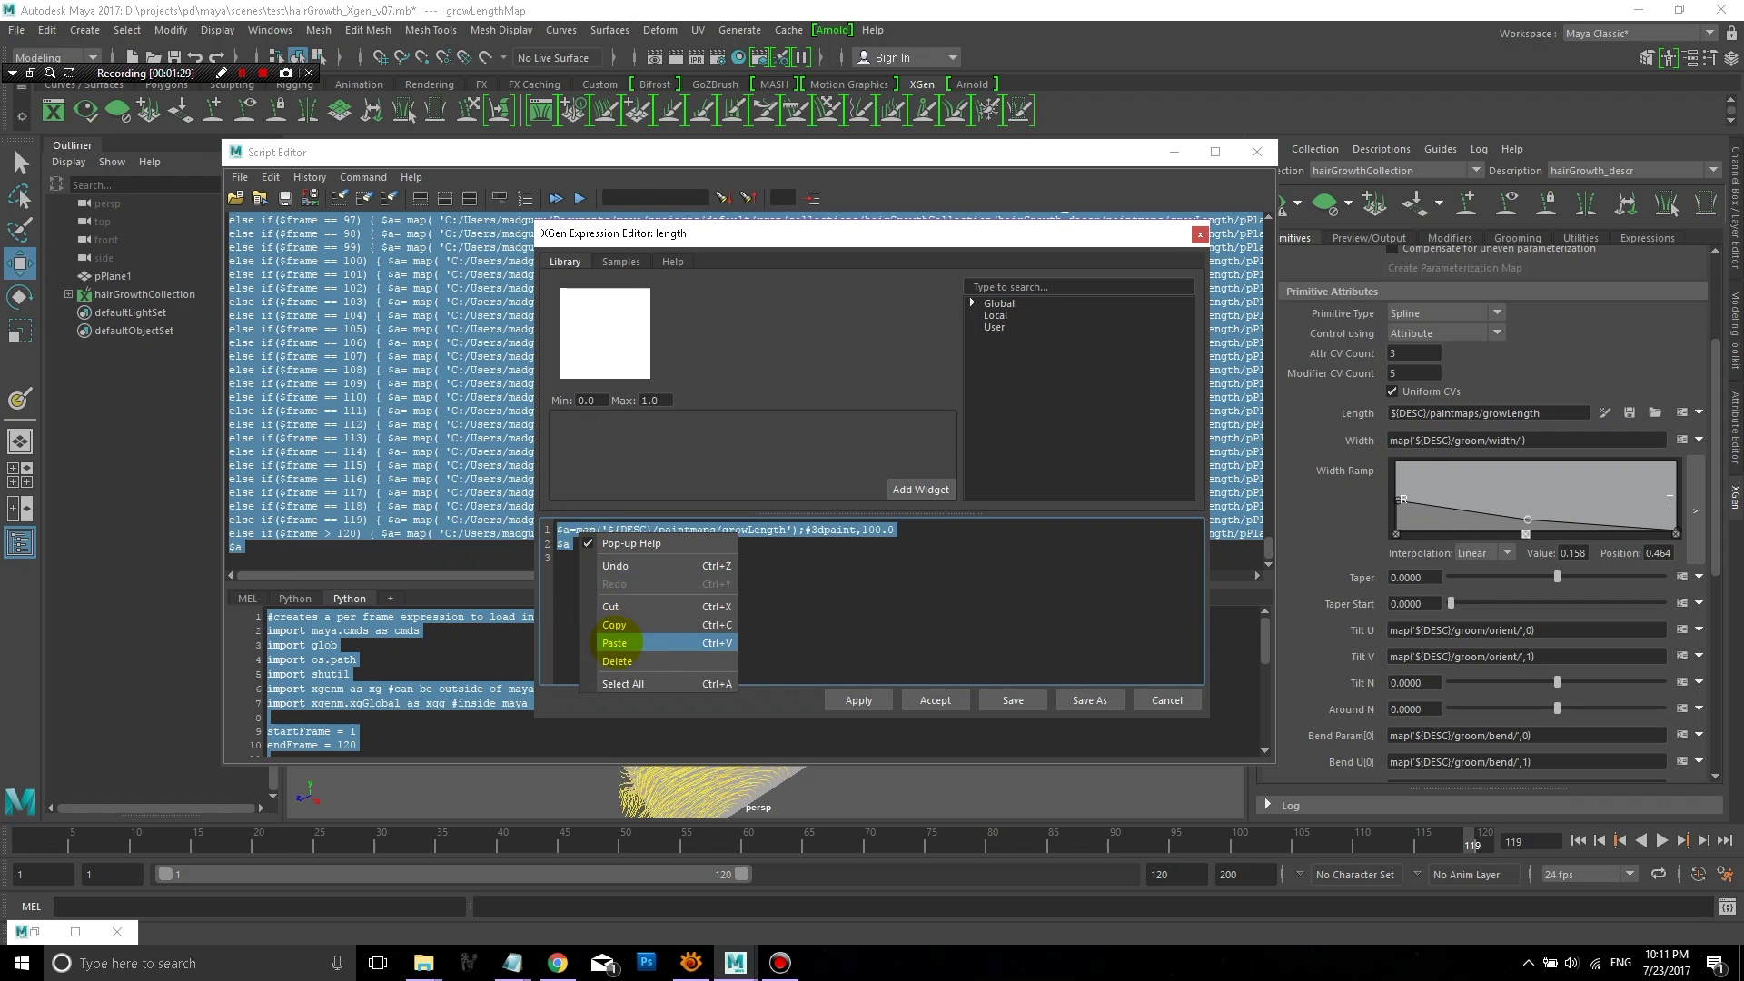
left_click(615, 642)
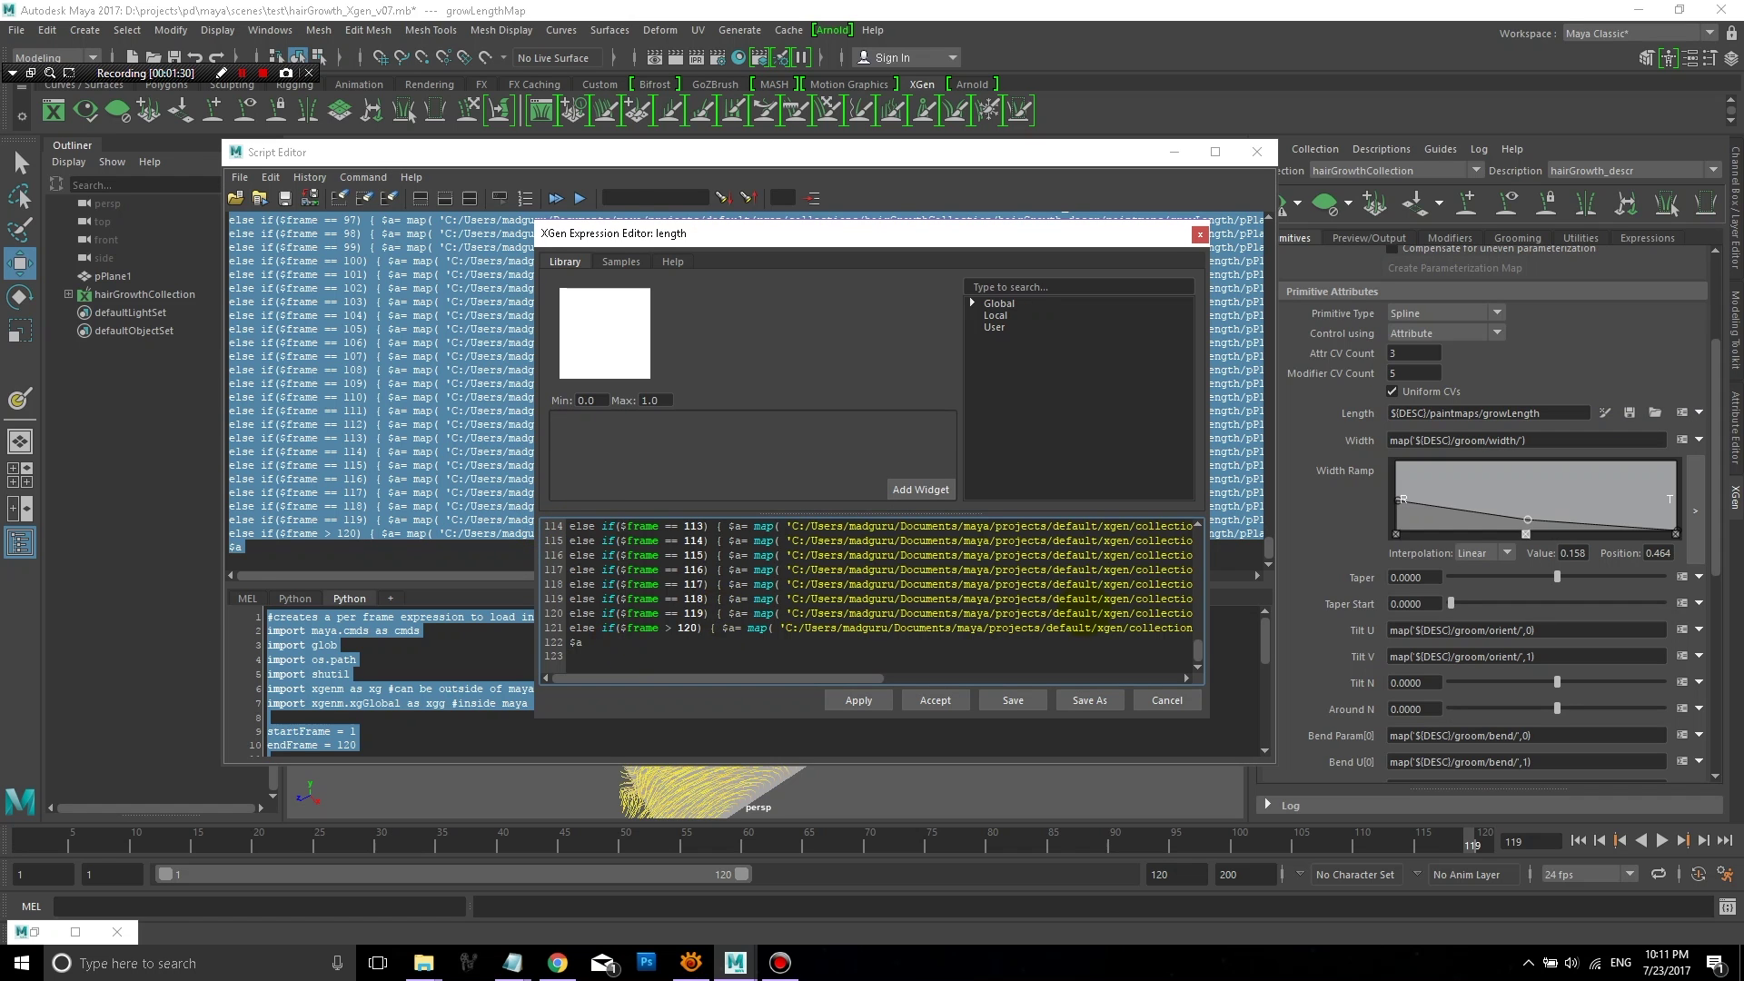
left_click_drag(849, 679, 1160, 700)
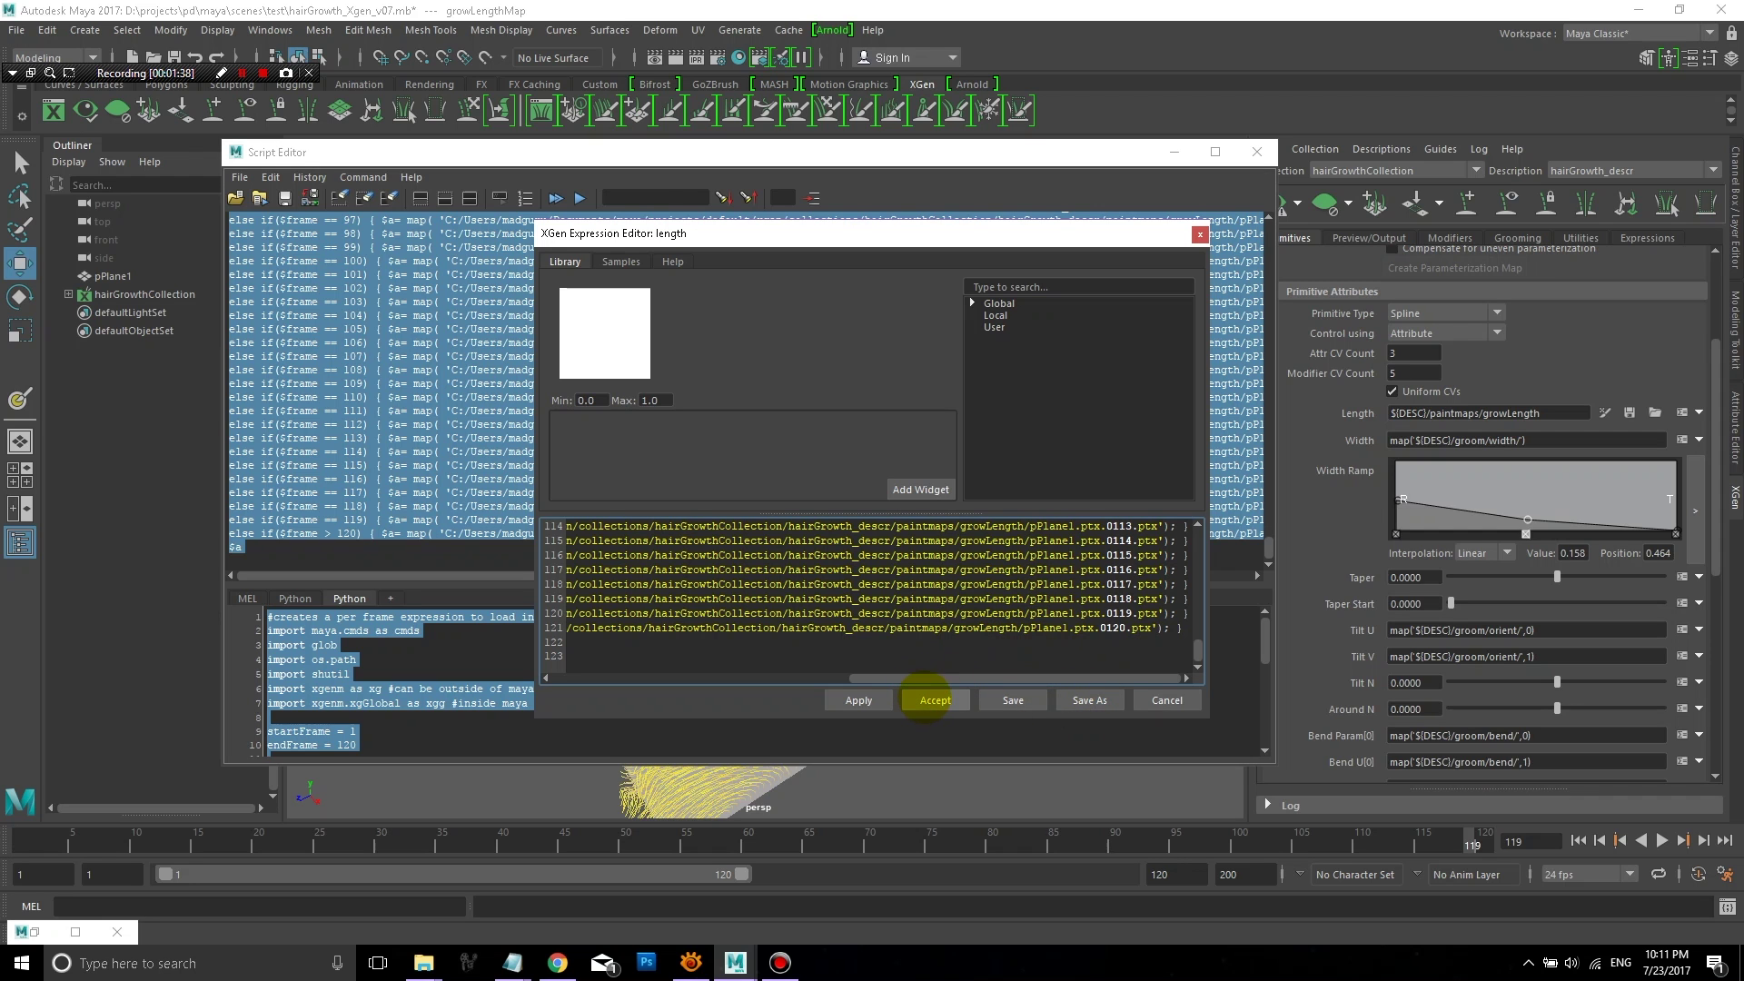
left_click(927, 700)
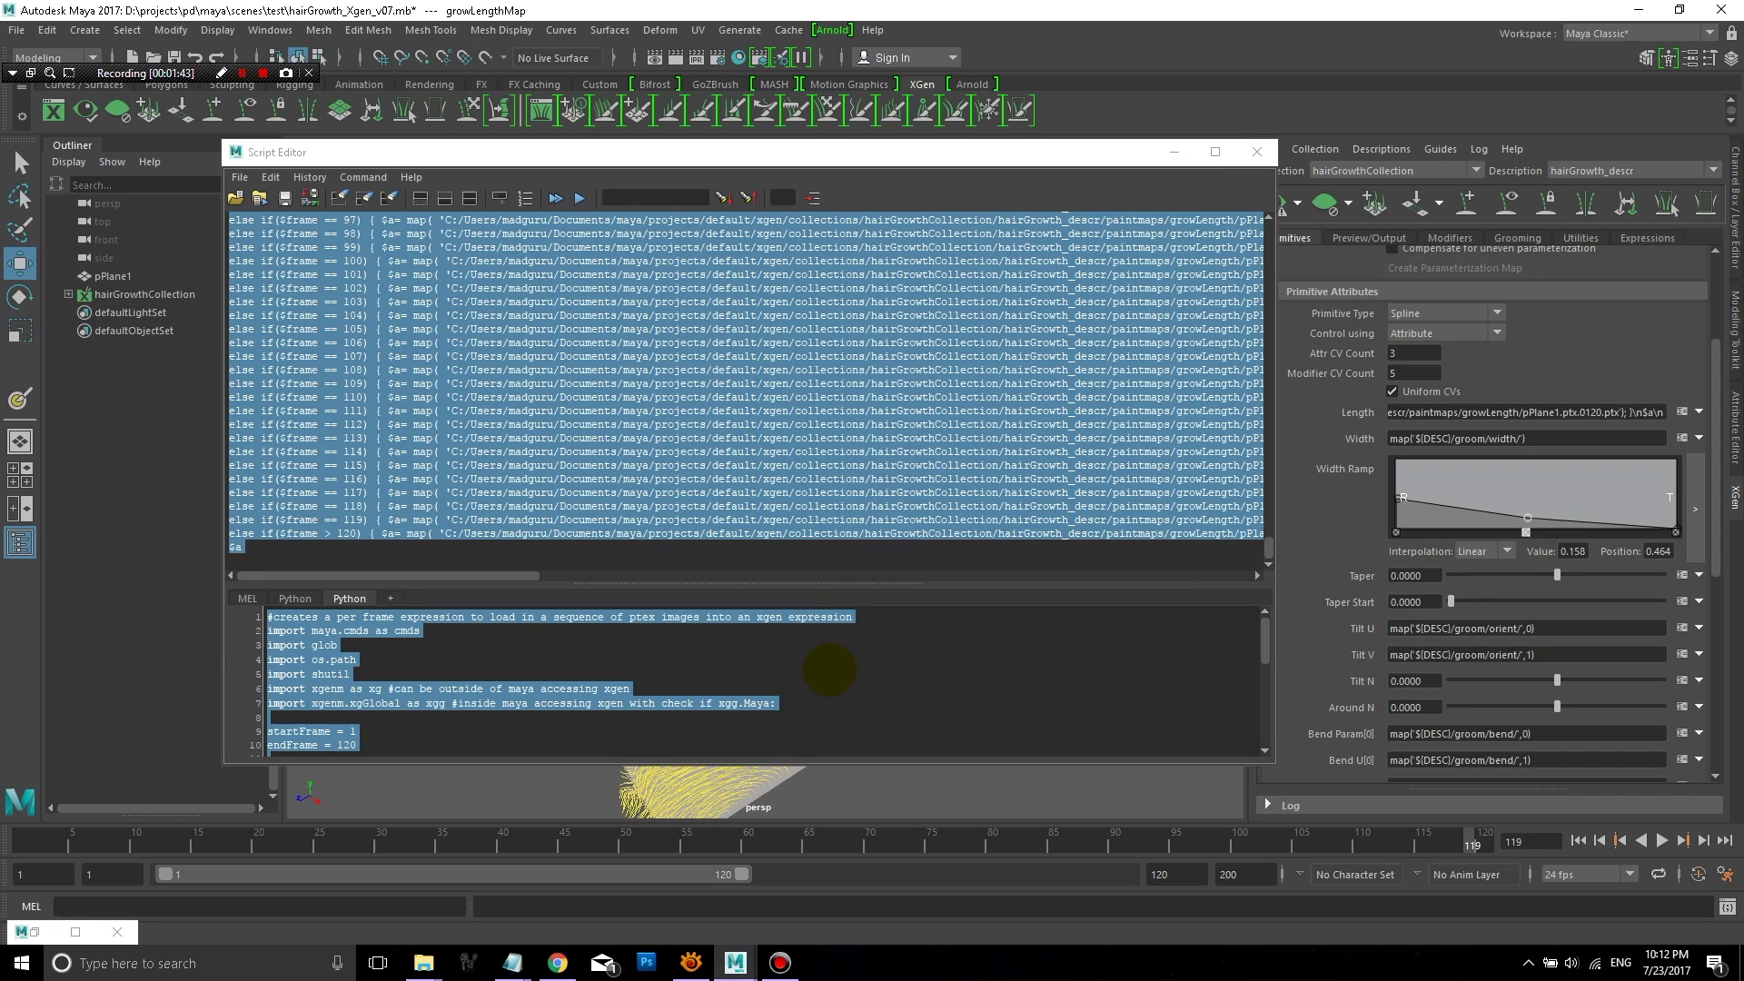
Step: Change curMap to 'paintmaps/growColor' in the per-frame expression script and run the entire script
left_click(858, 689)
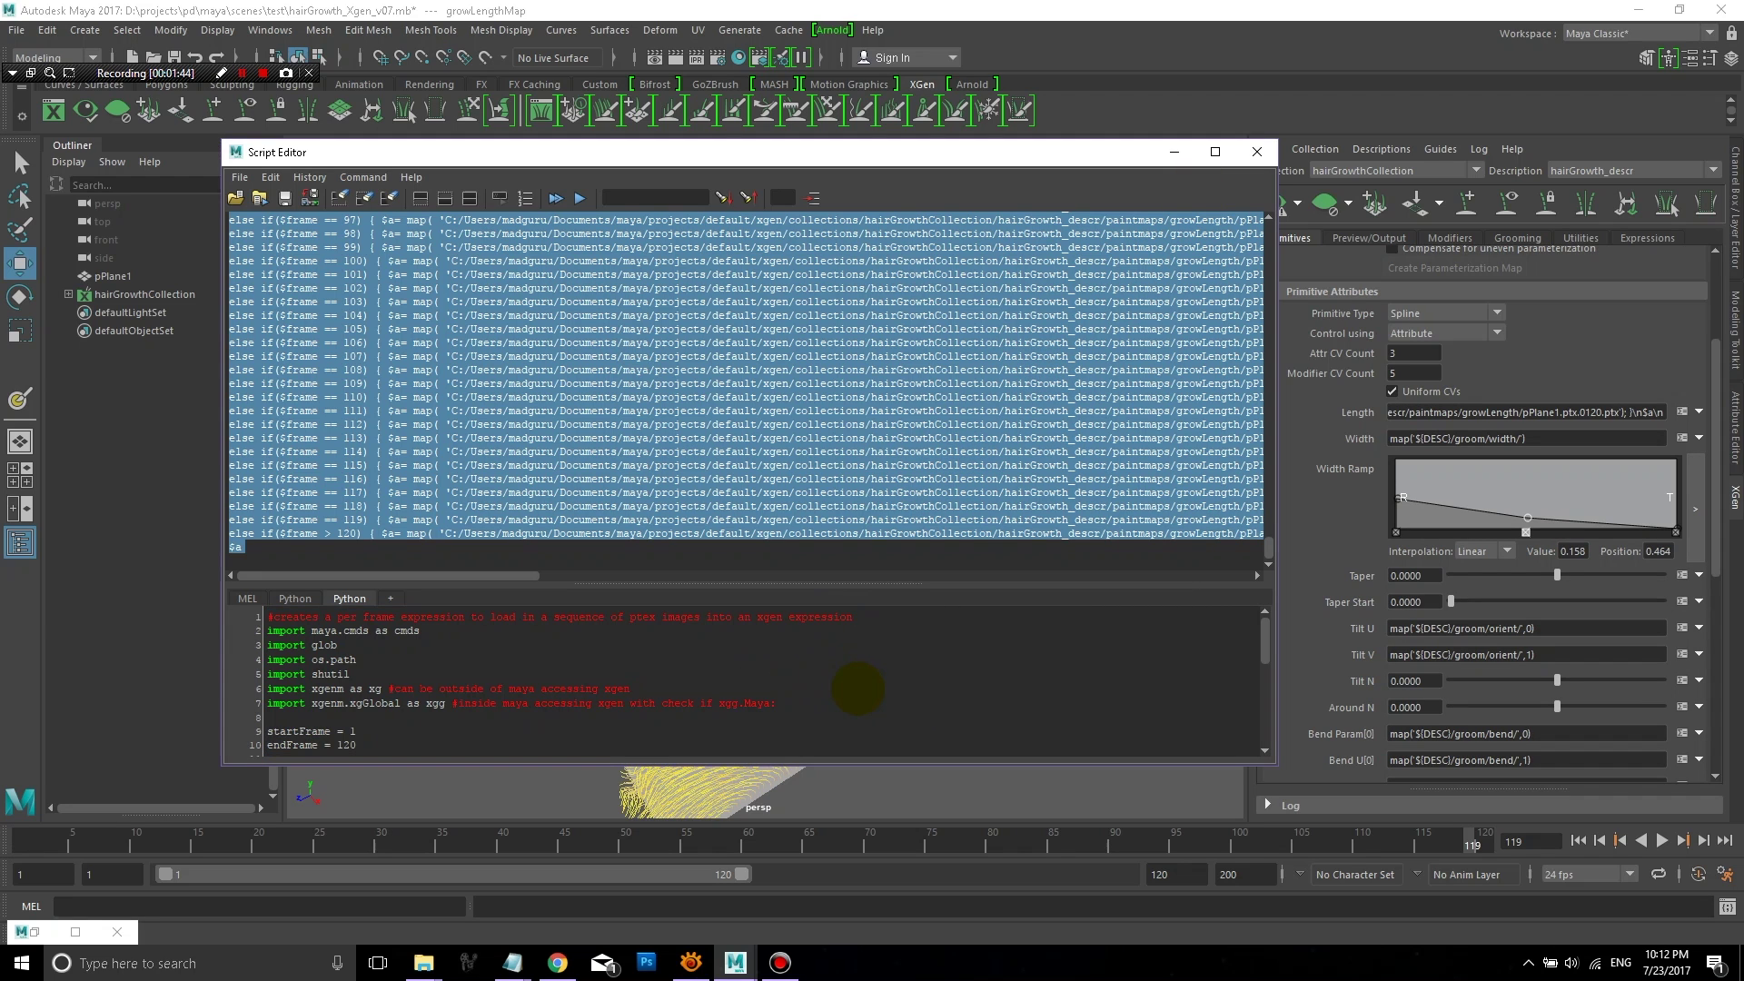
left_click_drag(1261, 625, 1262, 643)
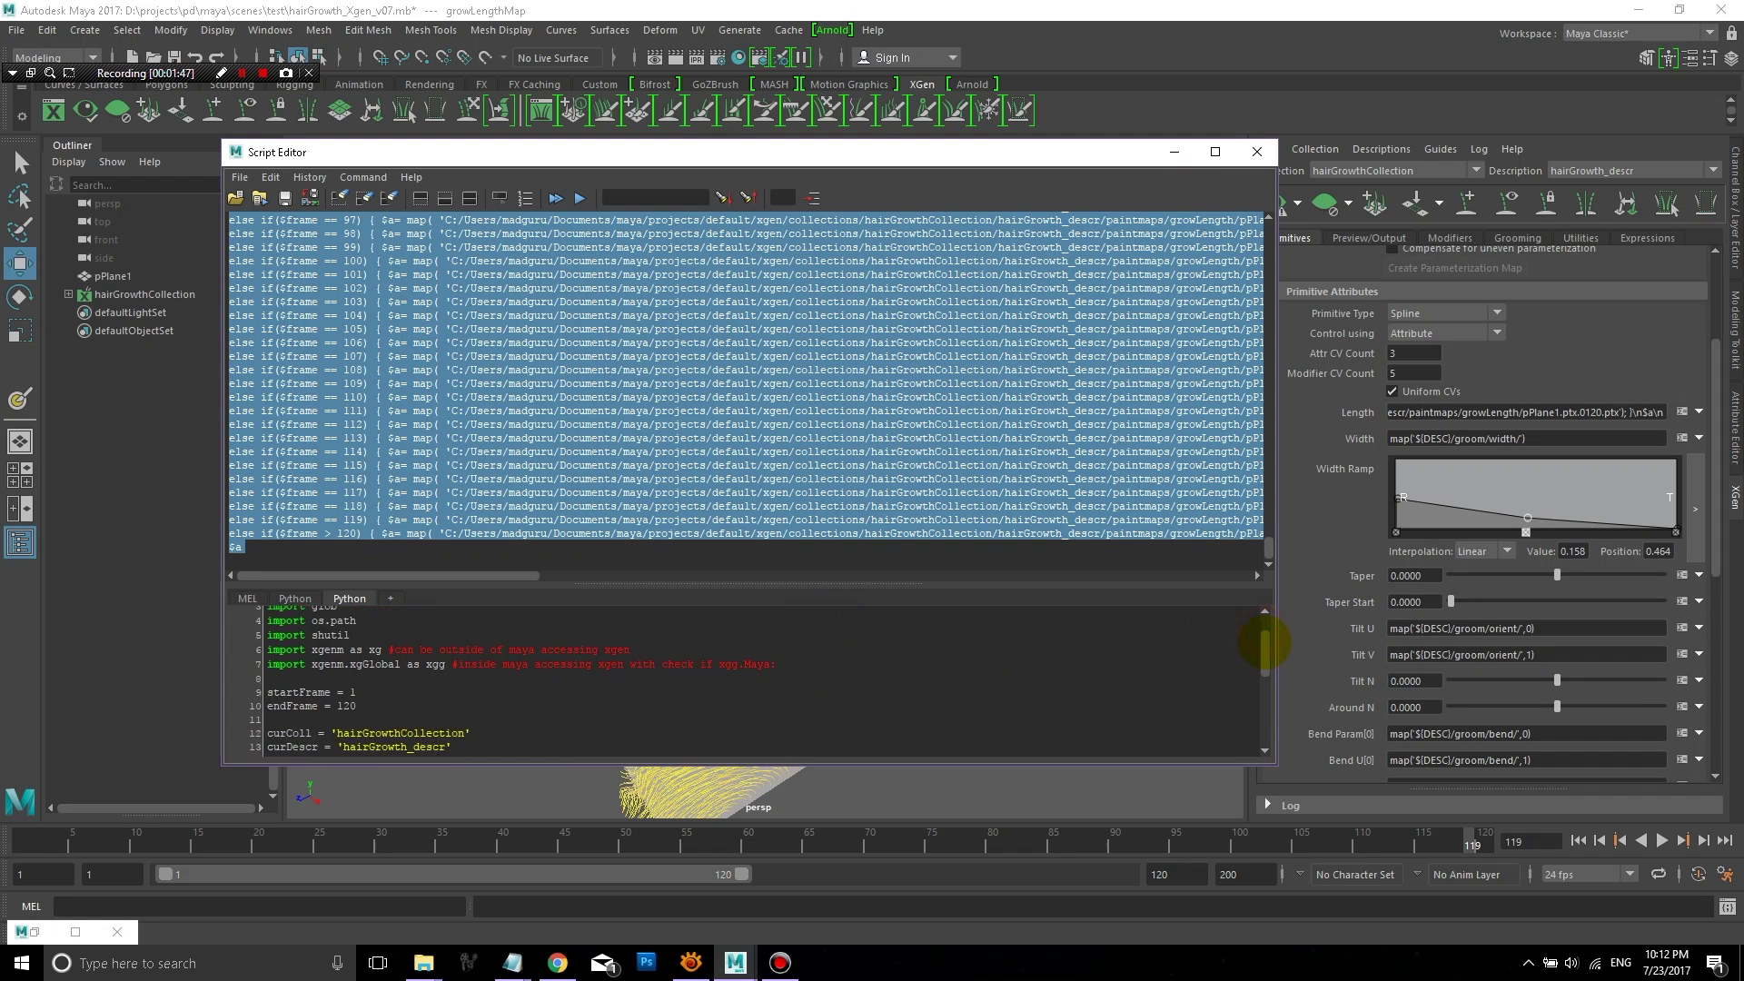
scroll(1264, 646, "down", 2)
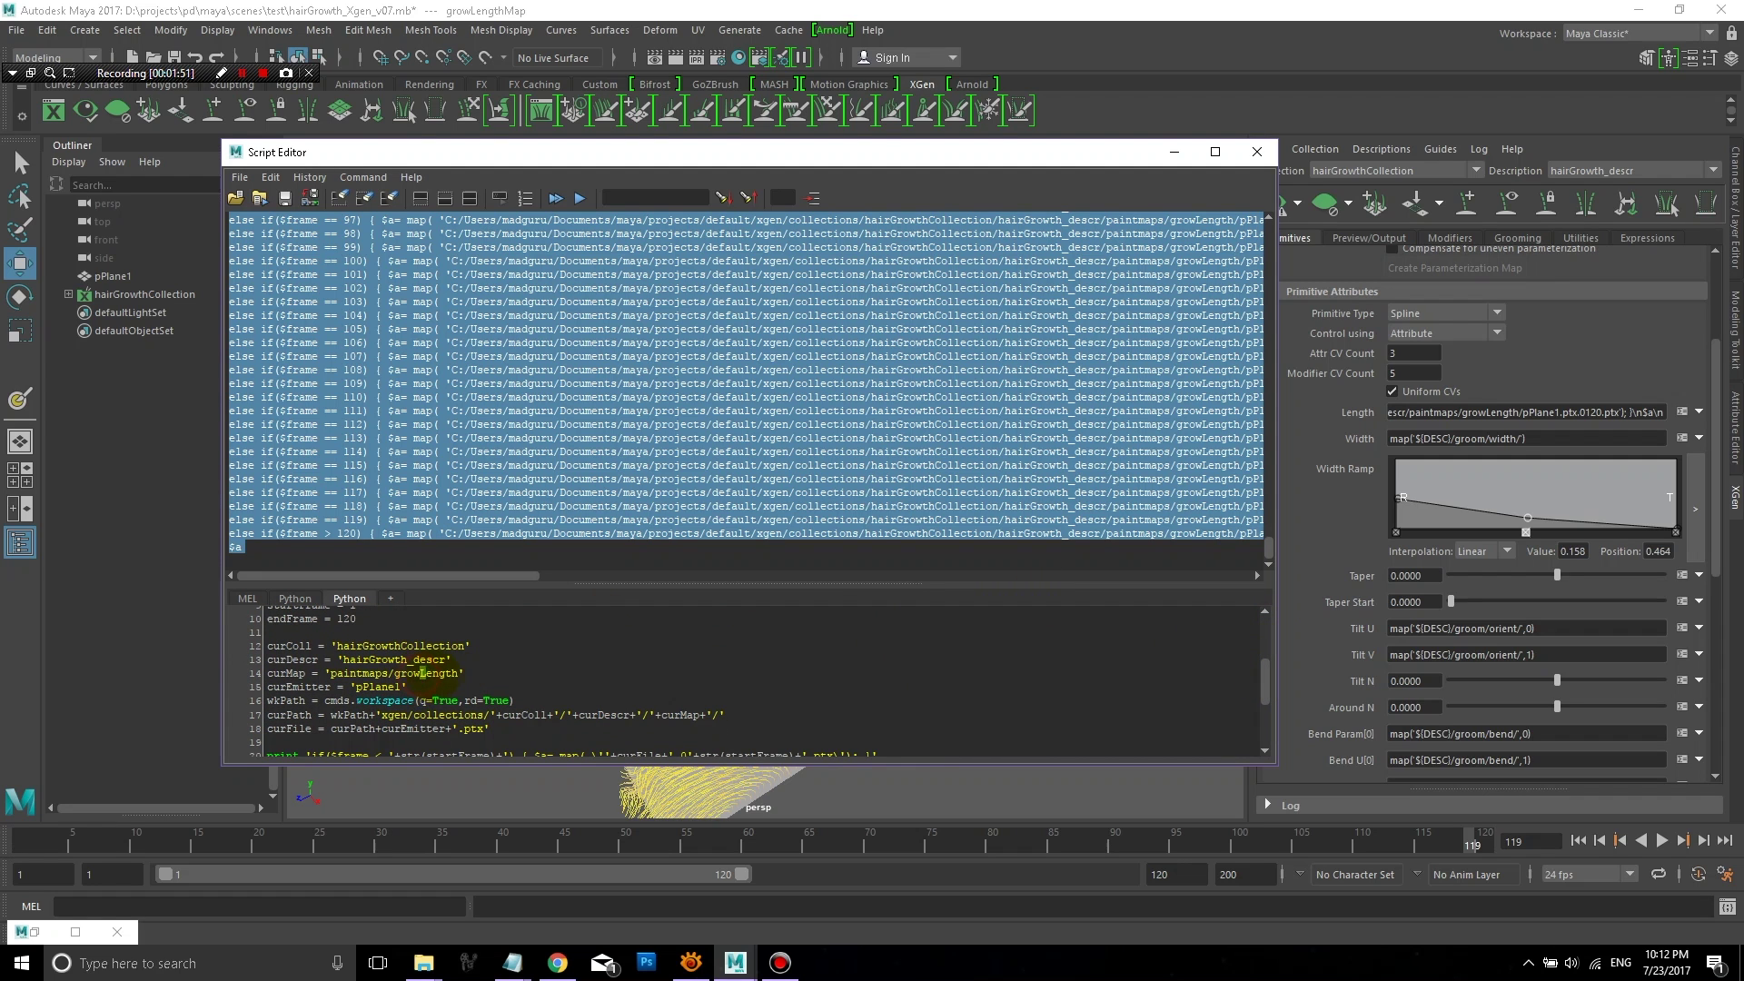
left_click_drag(422, 673, 458, 673)
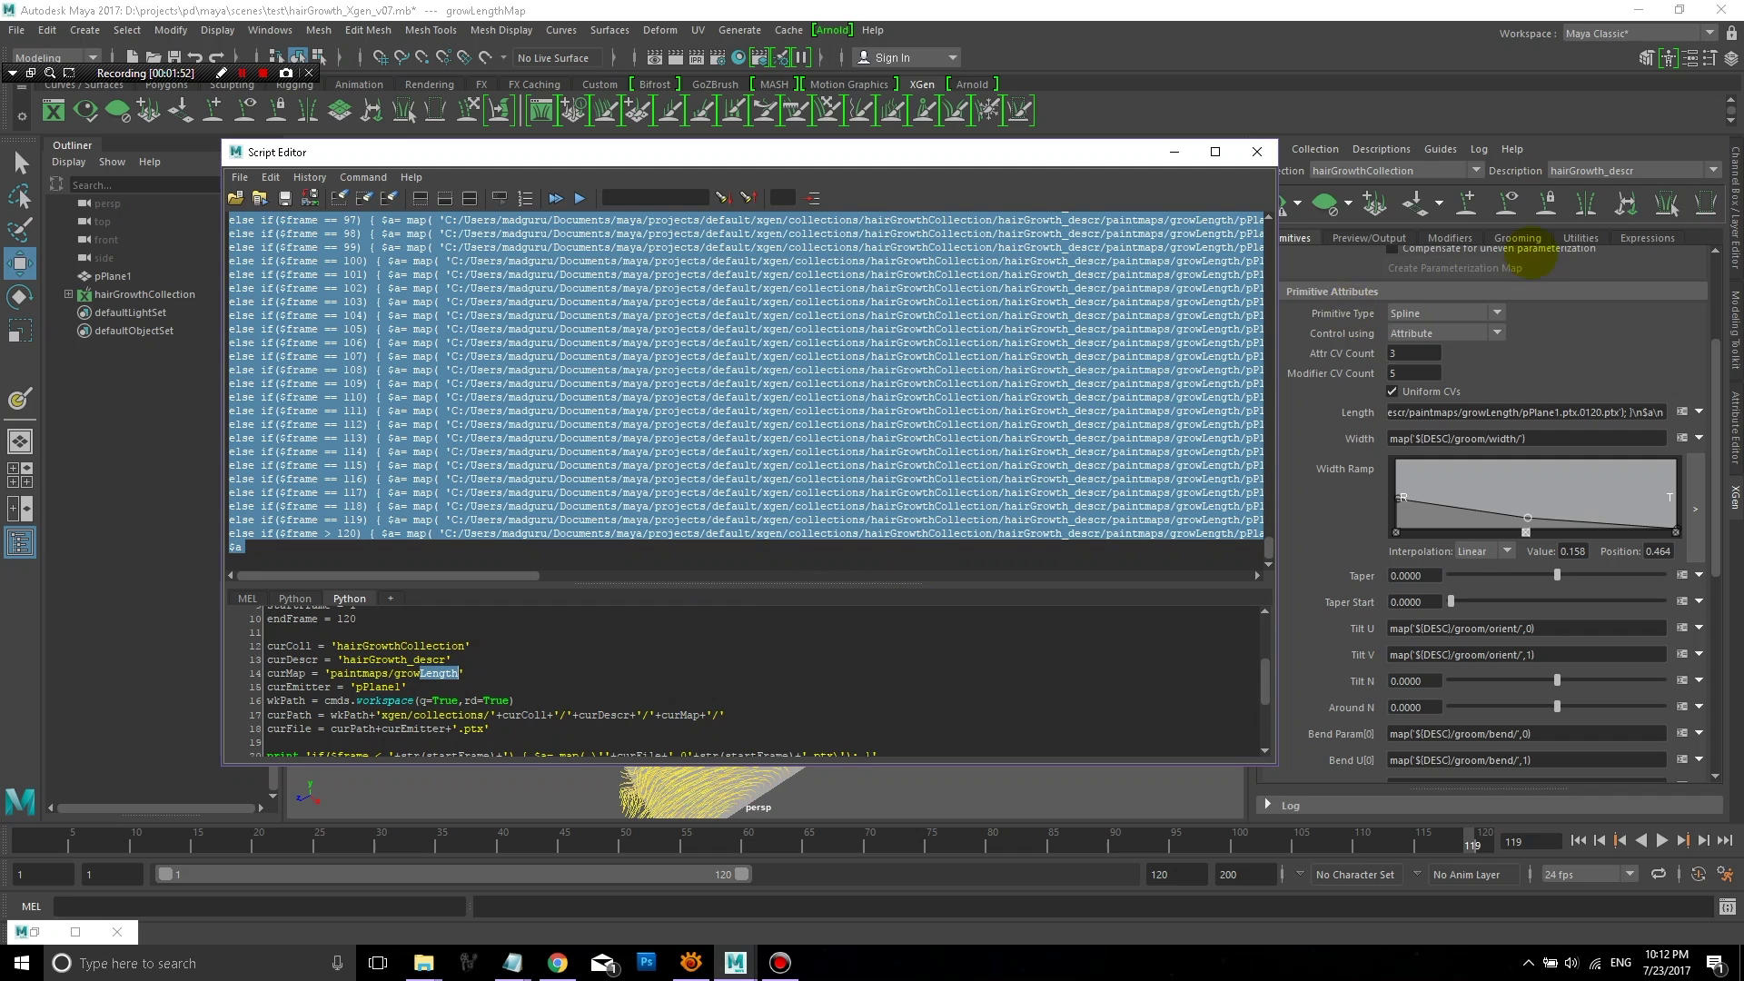
left_click(1369, 238)
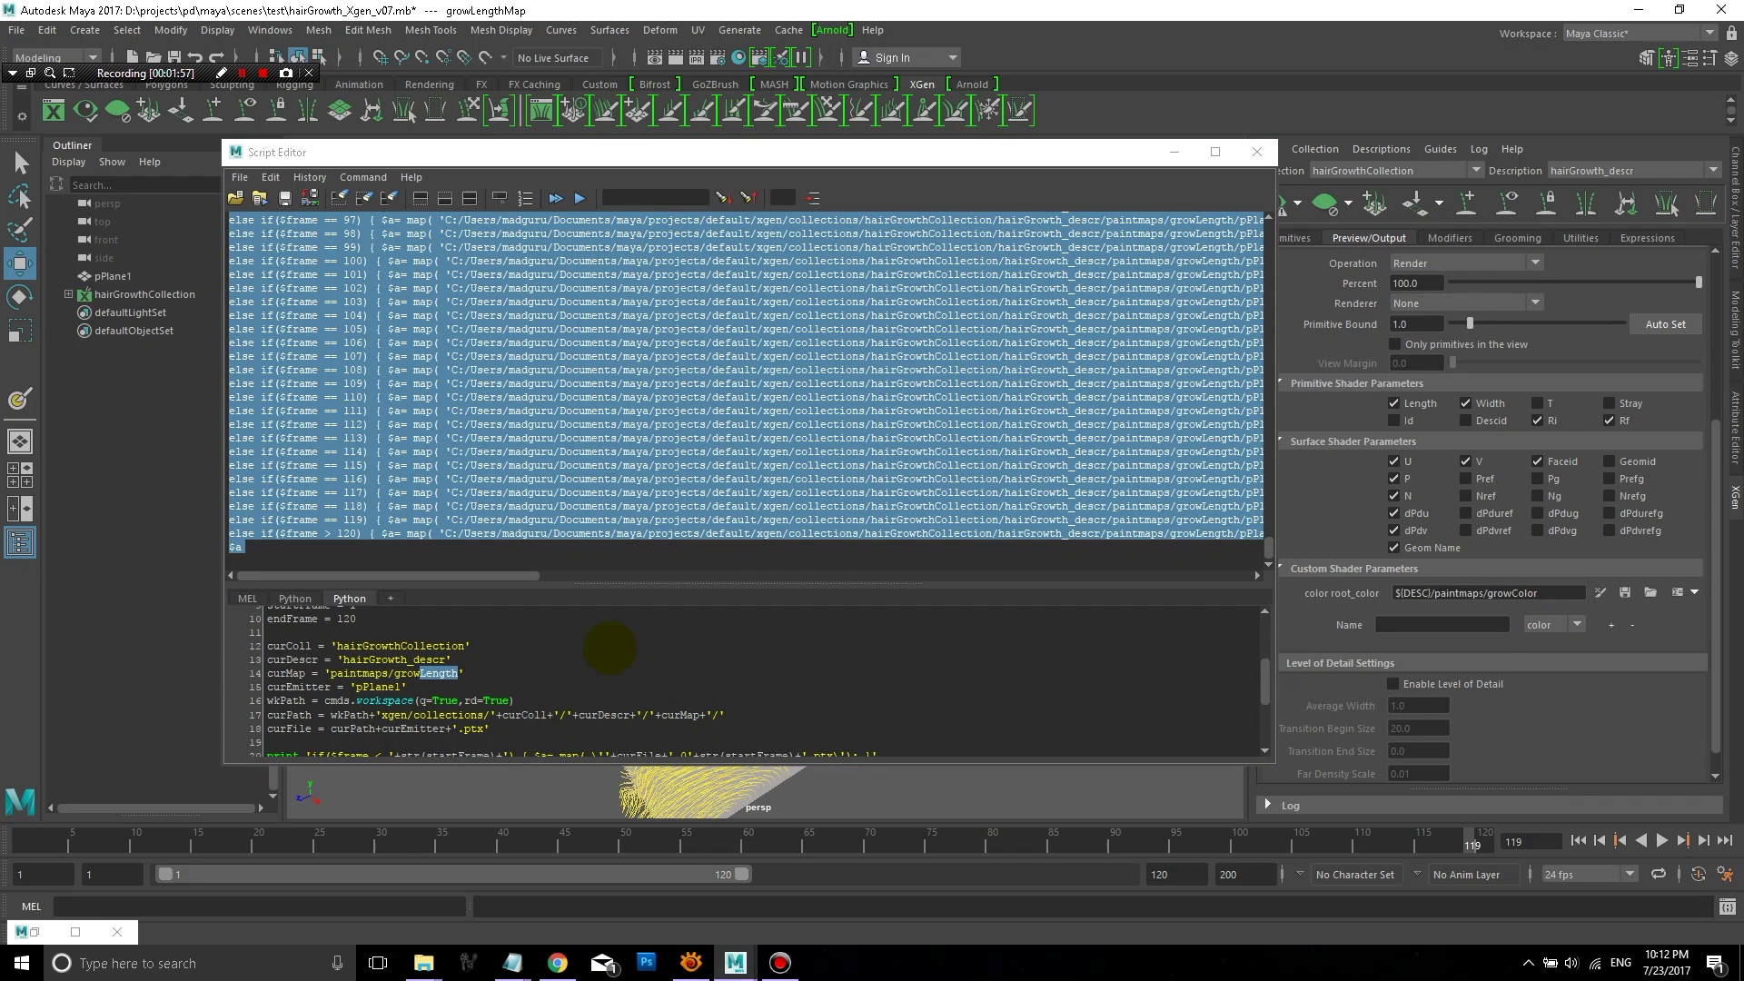
left_click(440, 673)
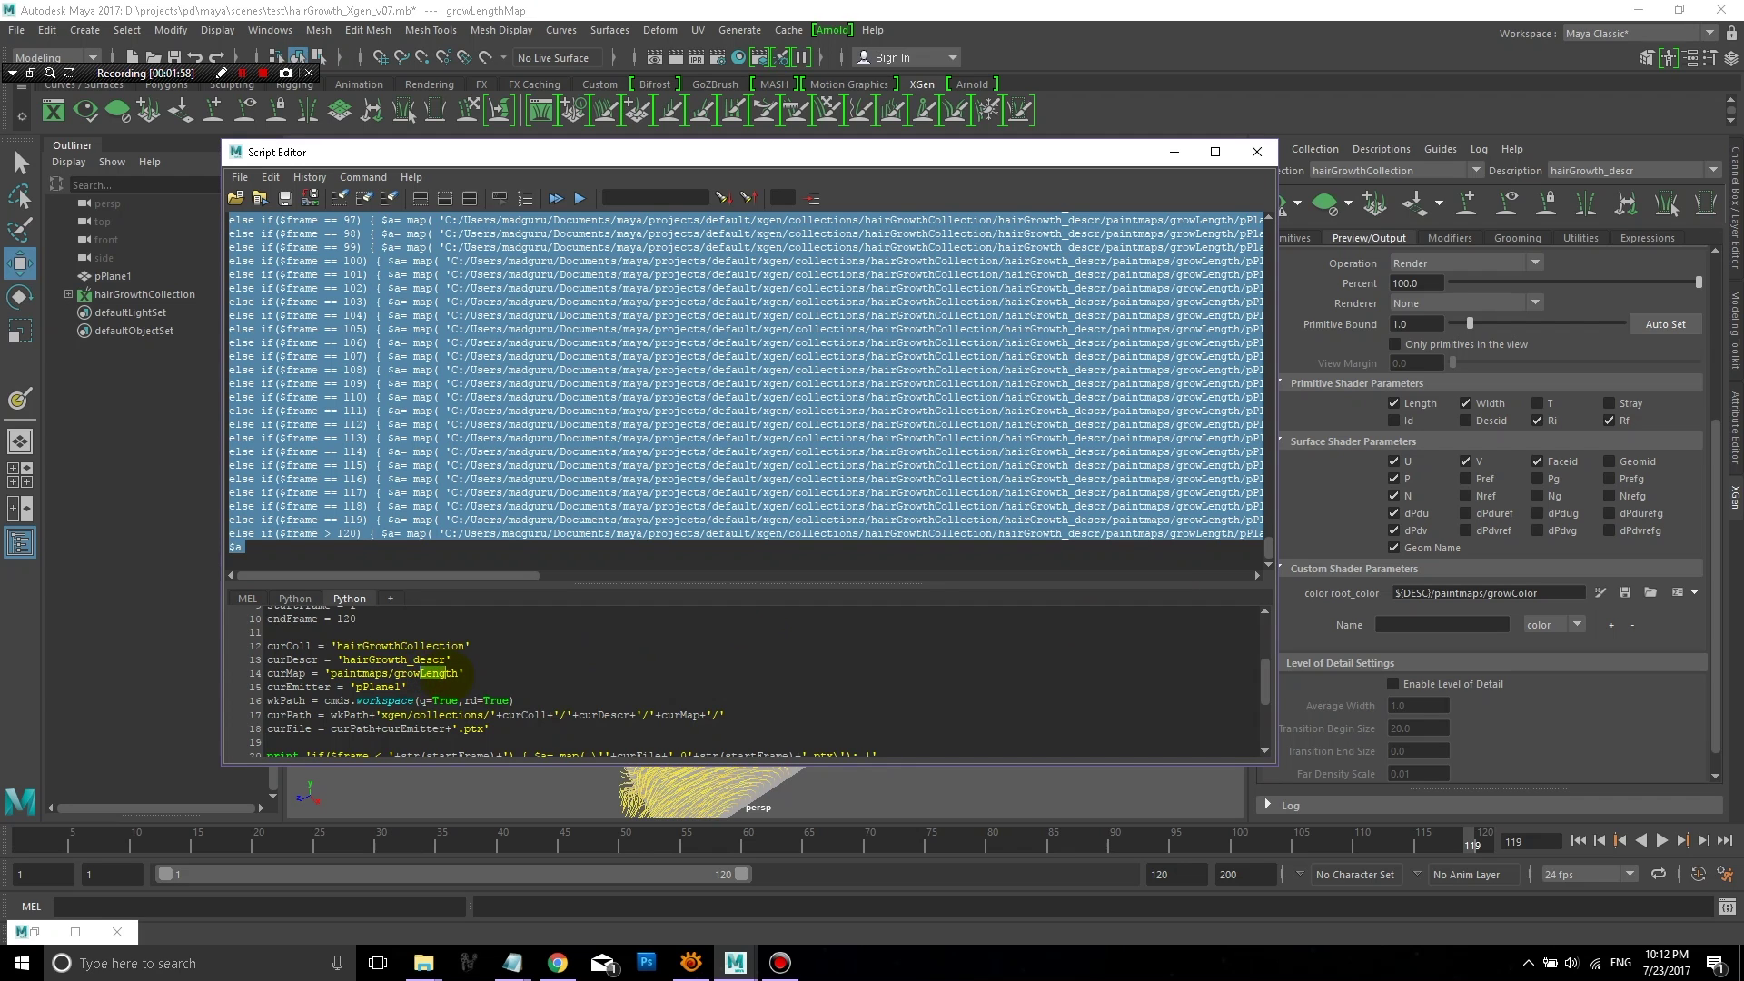
left_click_drag(448, 673, 460, 674)
type("Color")
left_click(561, 674)
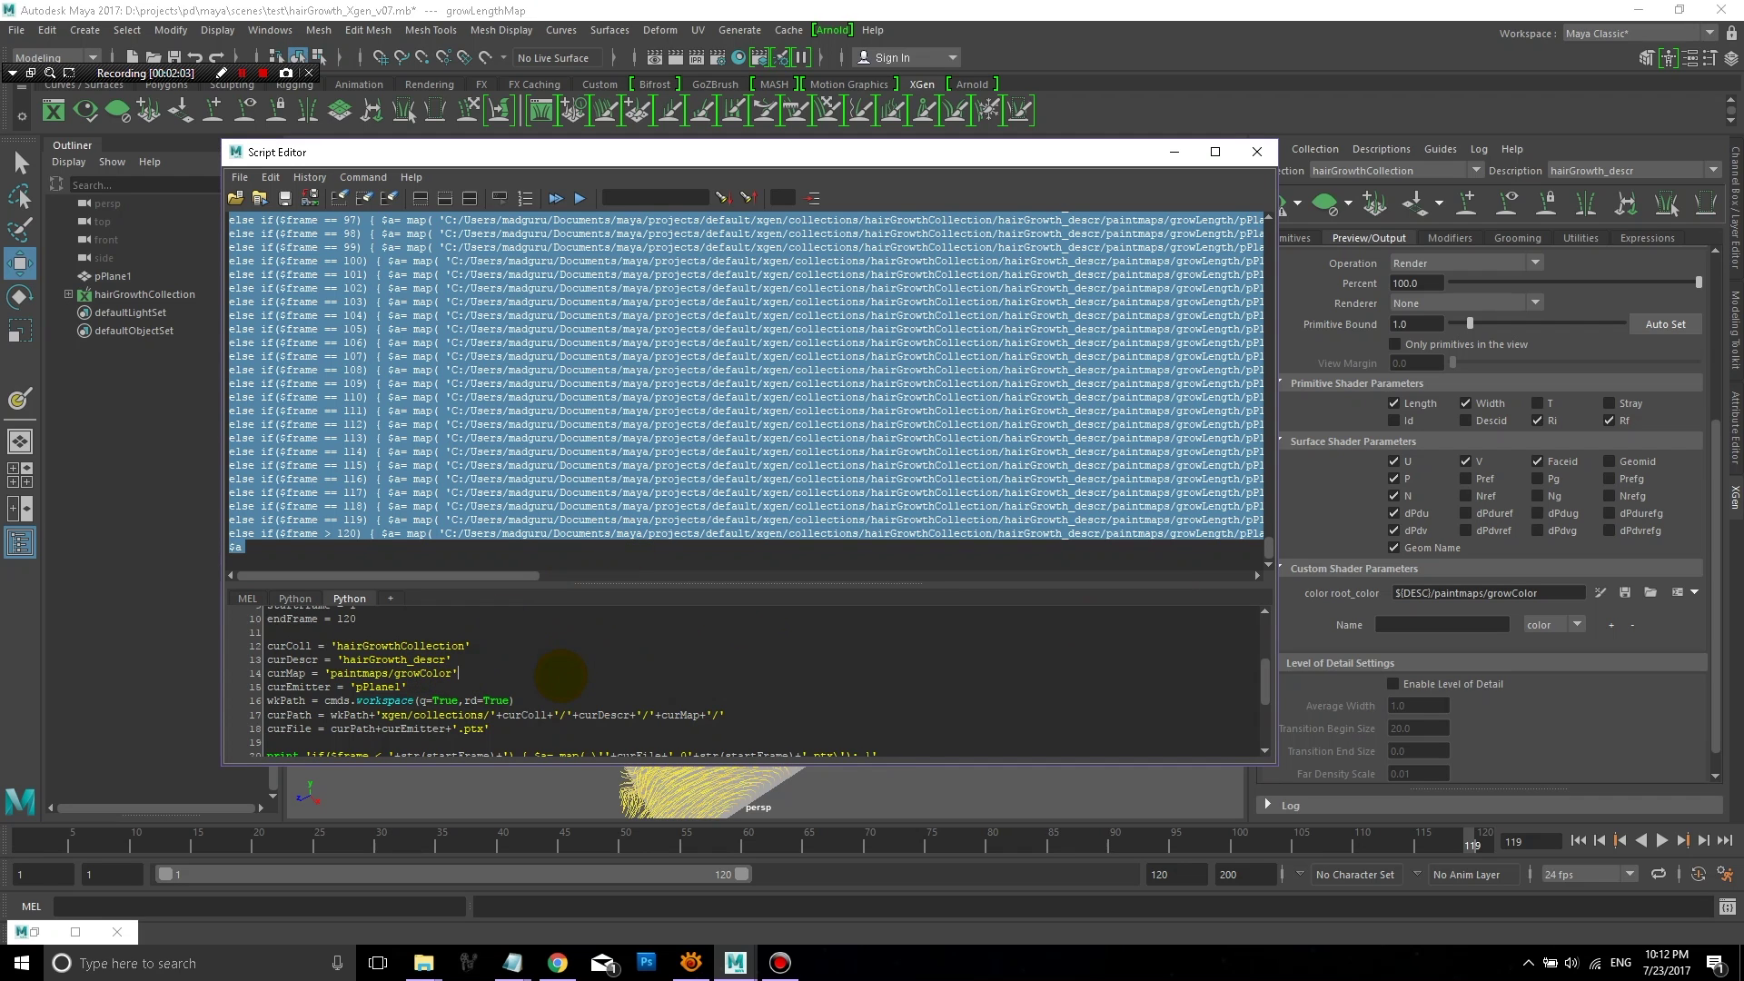
key("ctrl+a")
key("ctrl+Return")
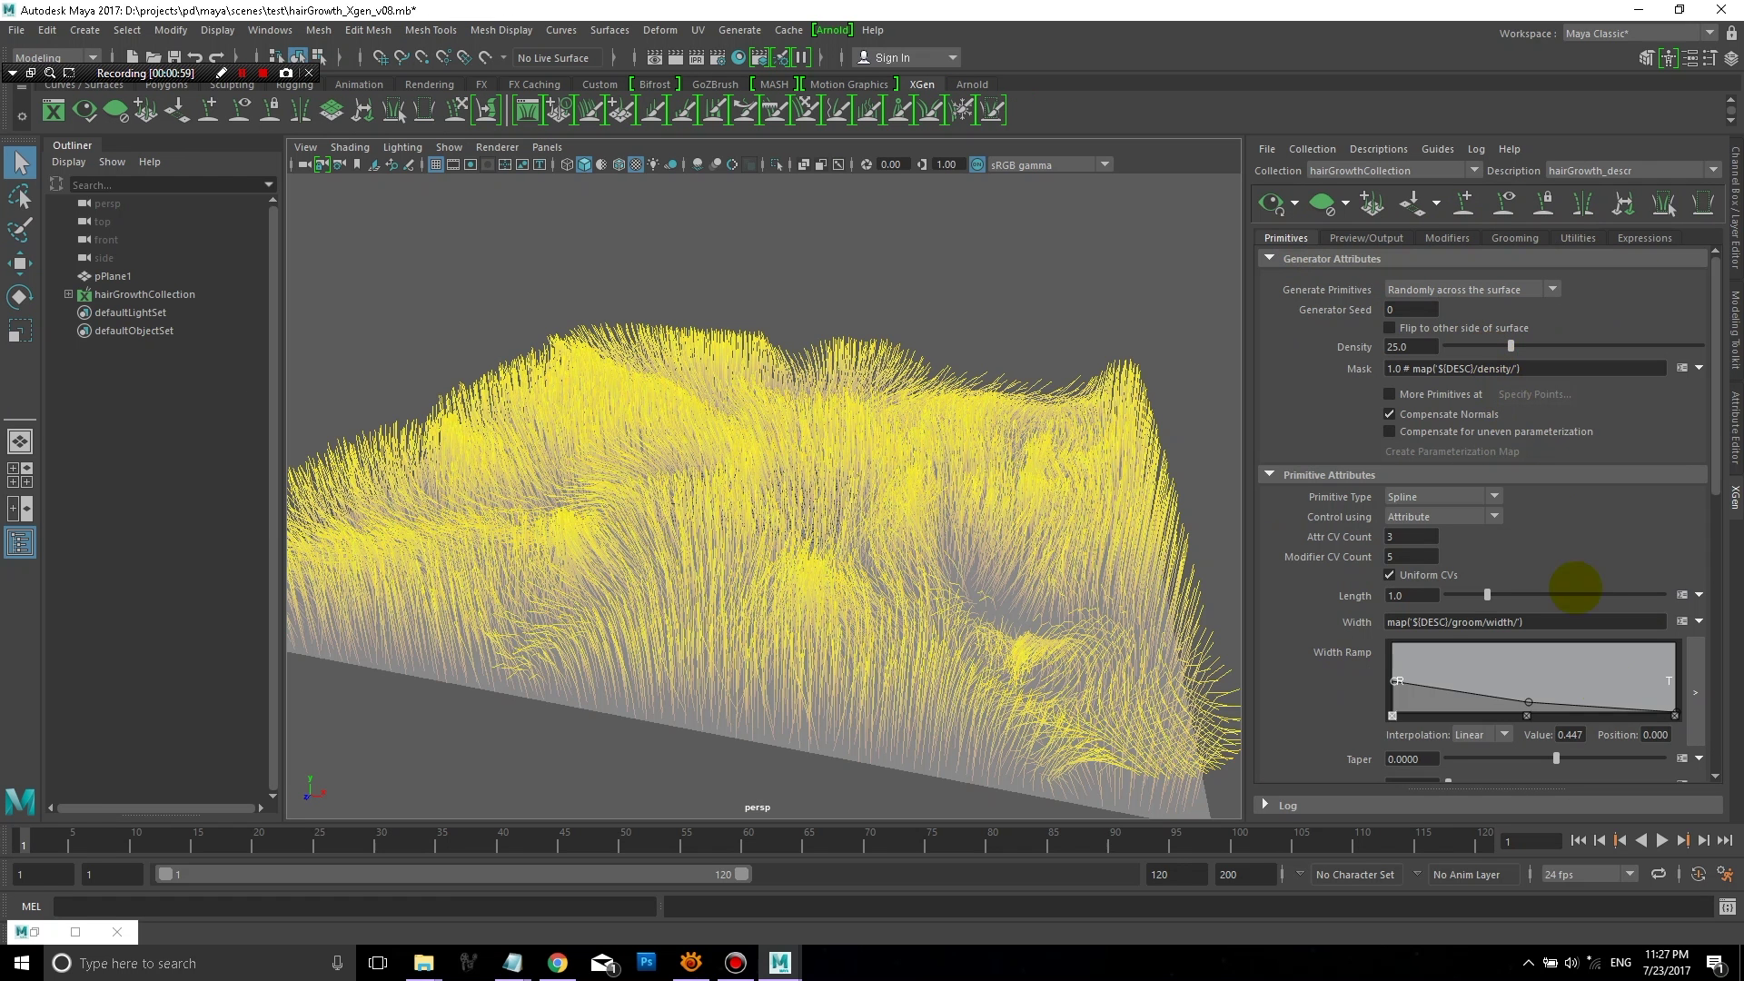
Step: Add a Cut modifier to the hairGrowth_descr description
left_click_drag(1713, 459, 1717, 557)
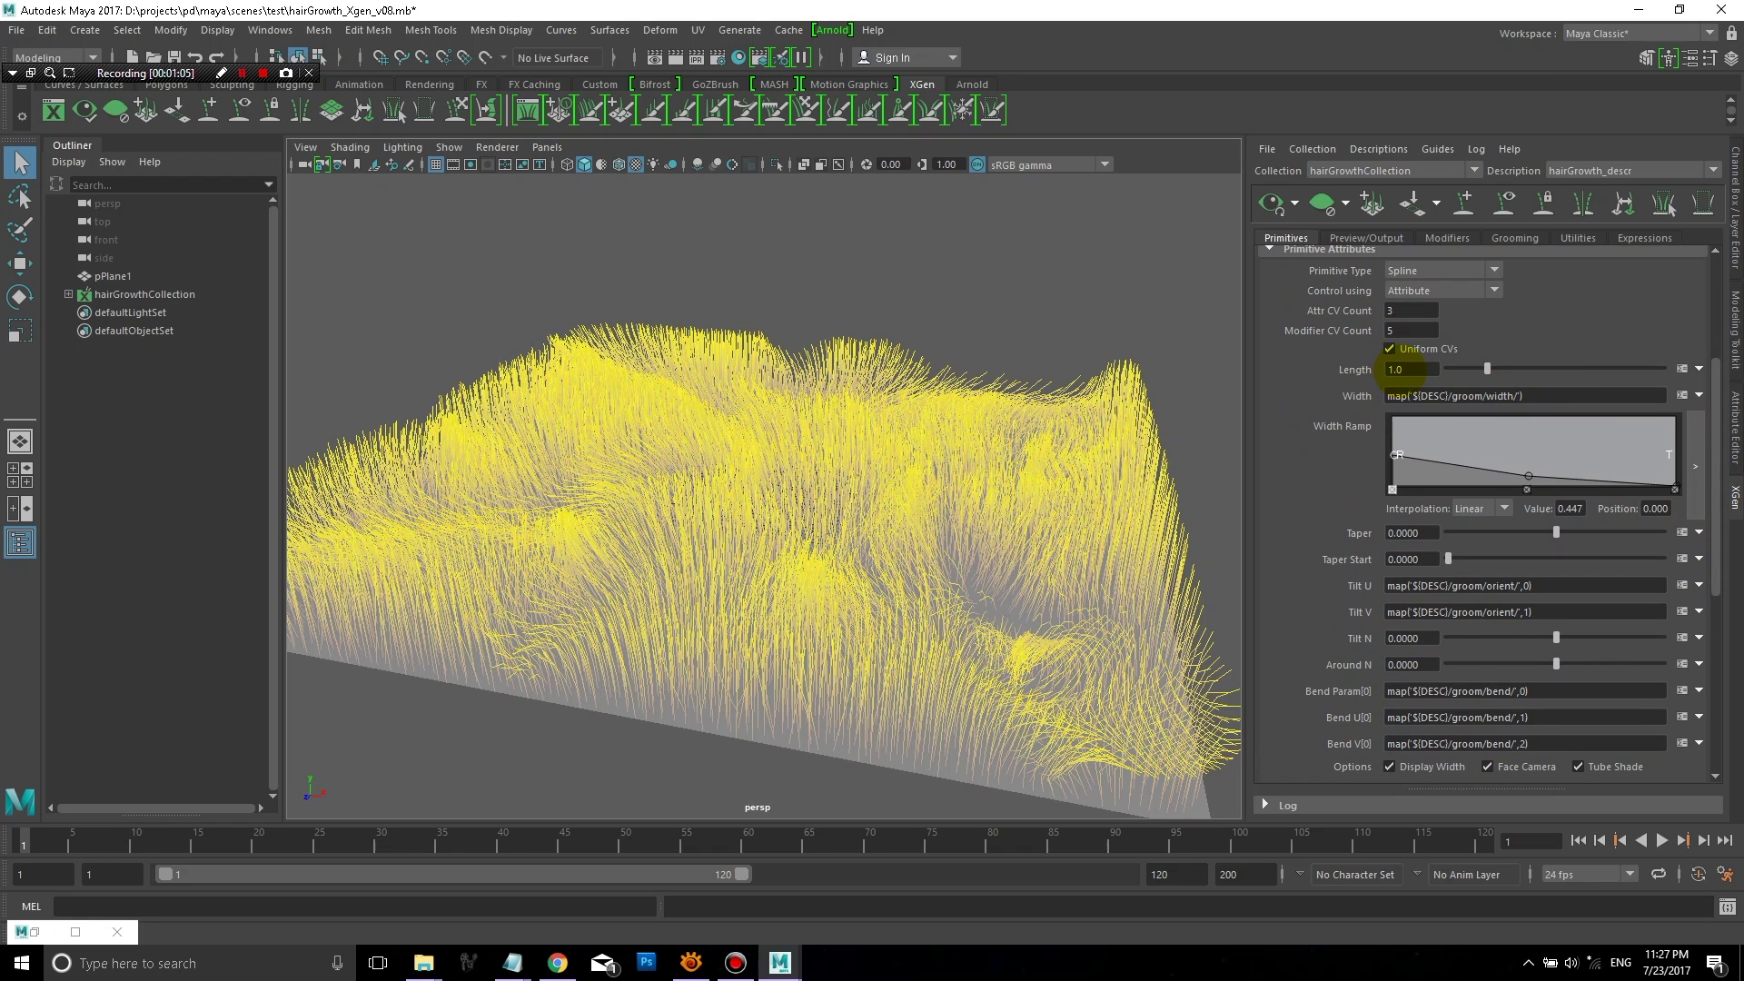
left_click(1447, 239)
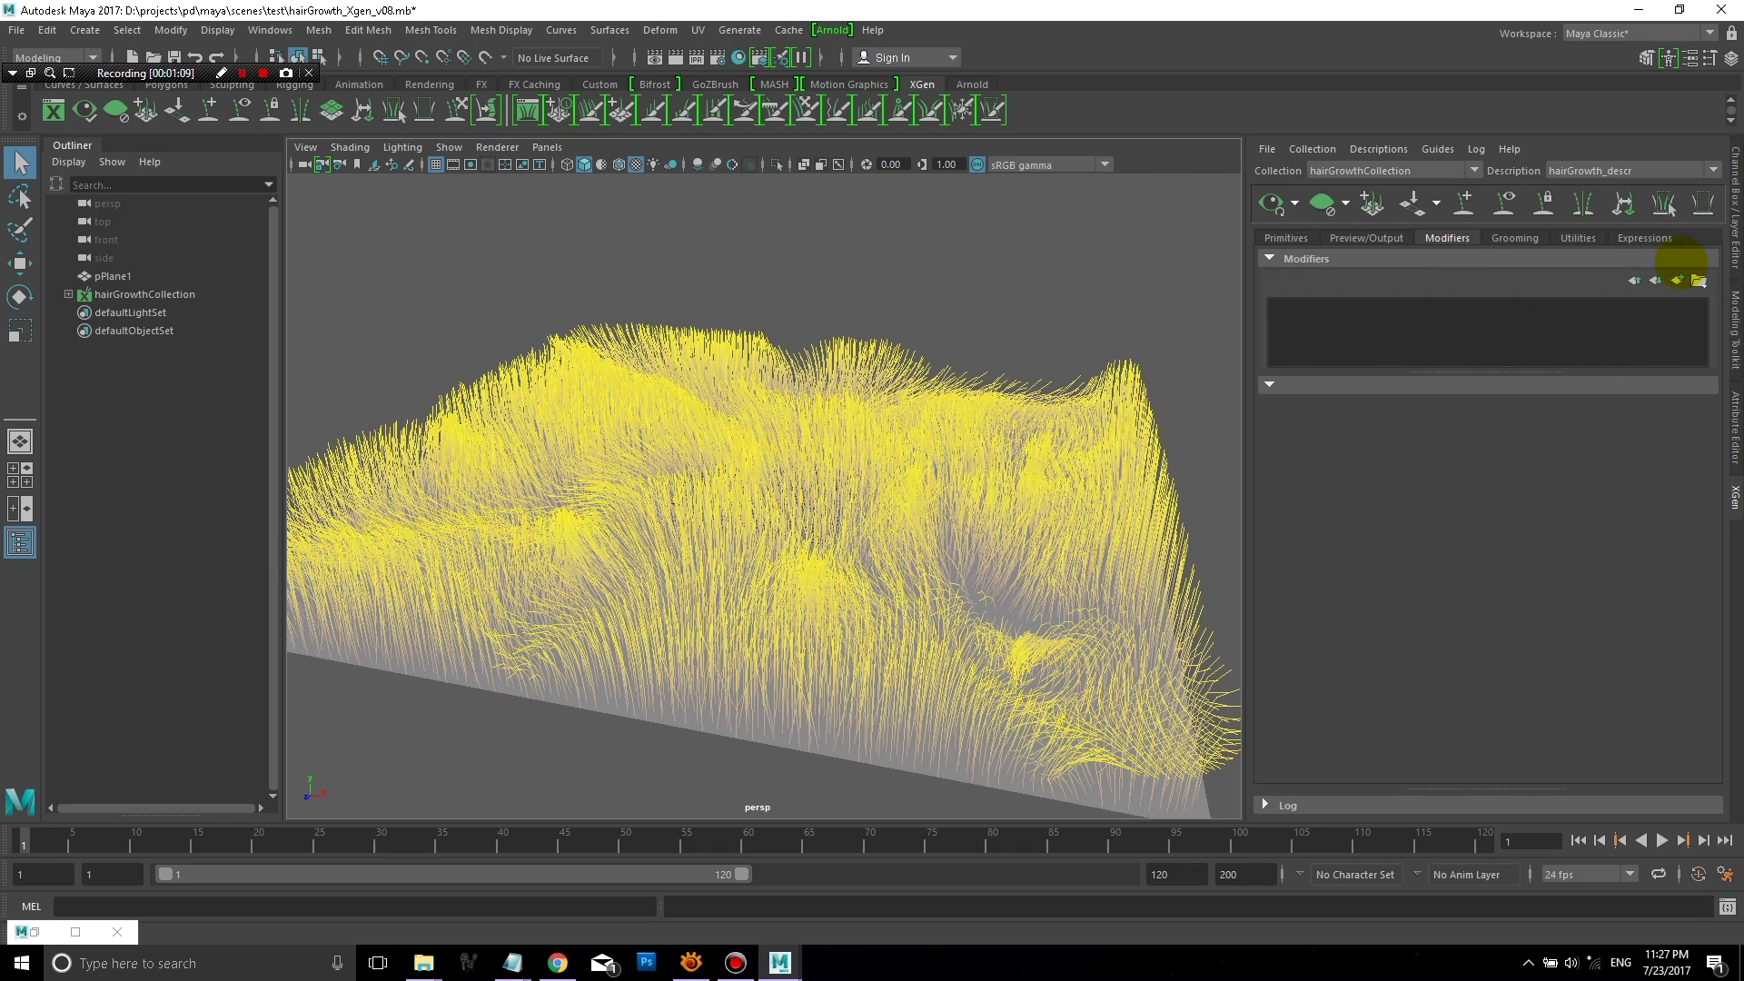
left_click(1676, 280)
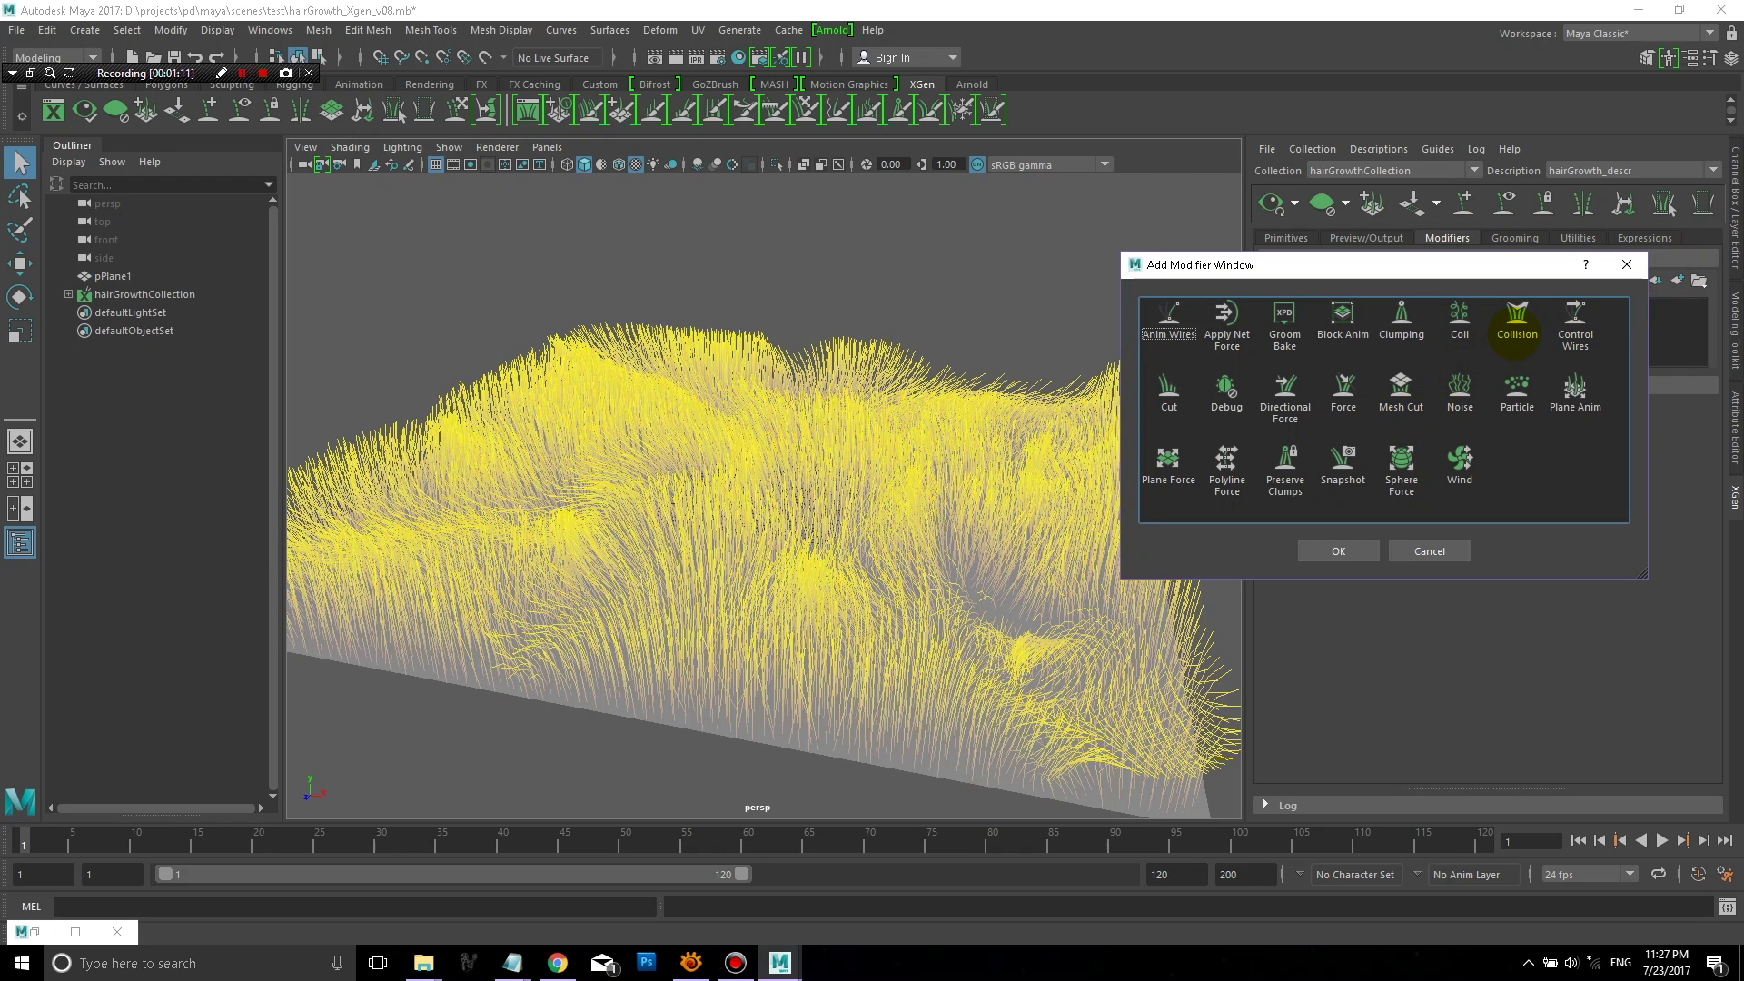
left_click(1168, 390)
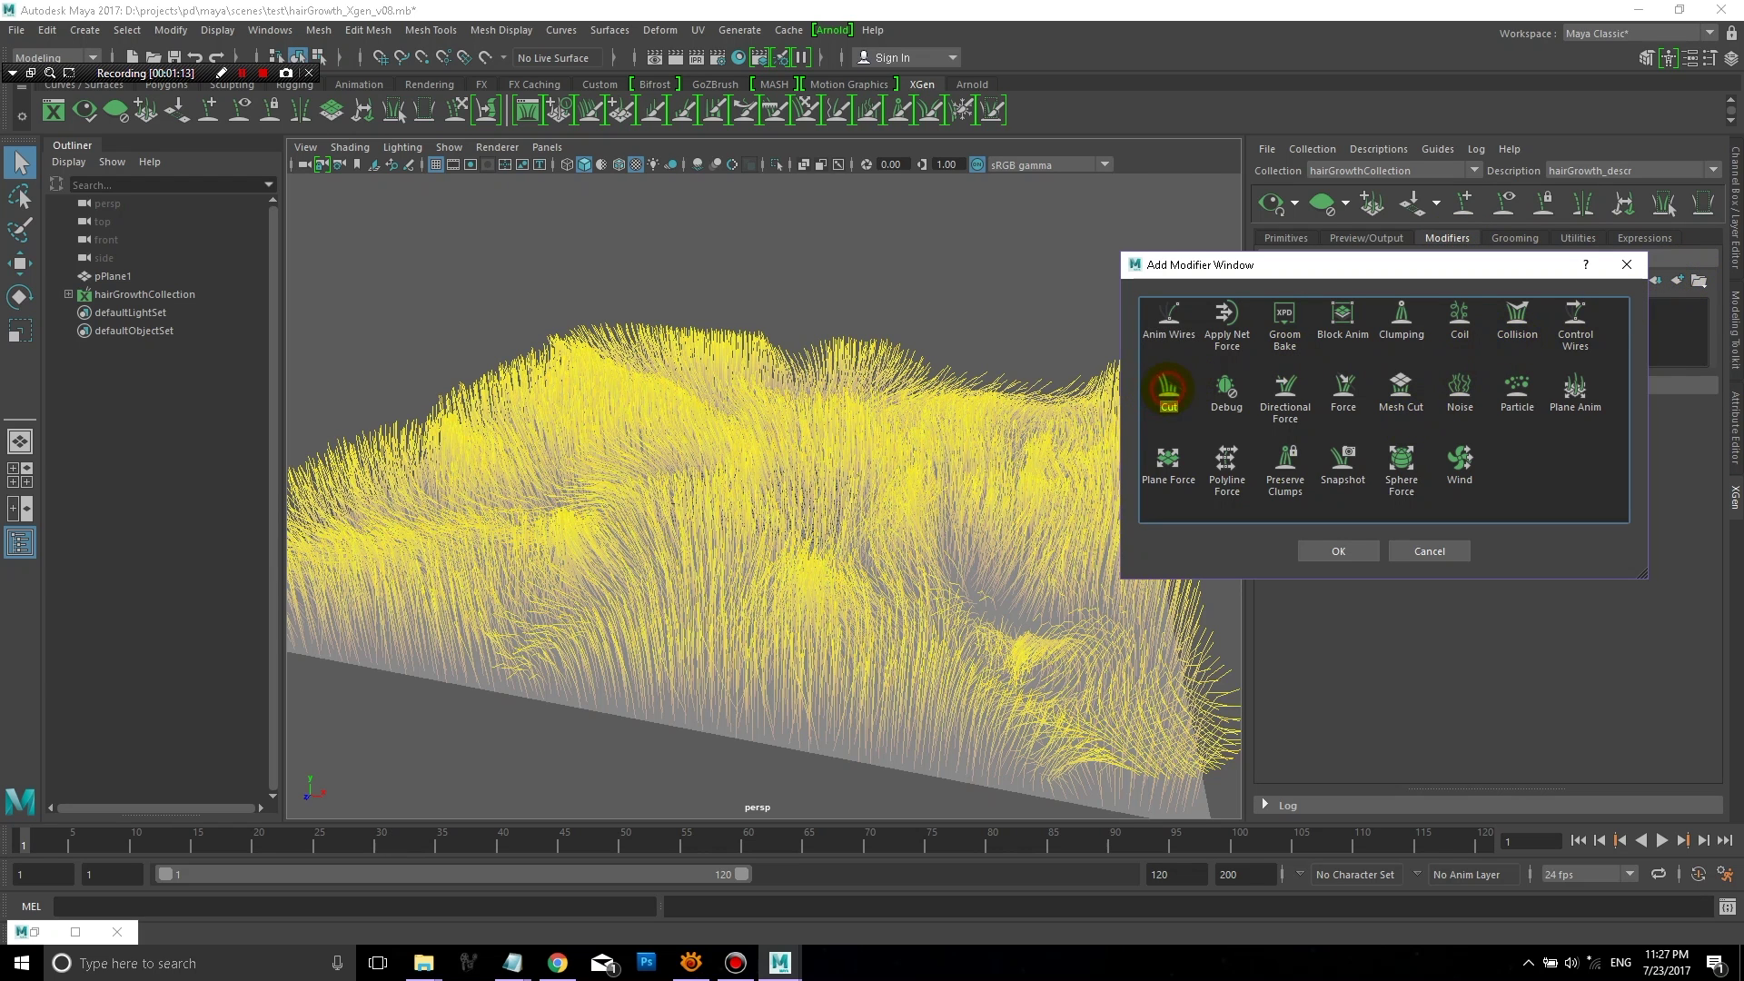
left_click(1325, 545)
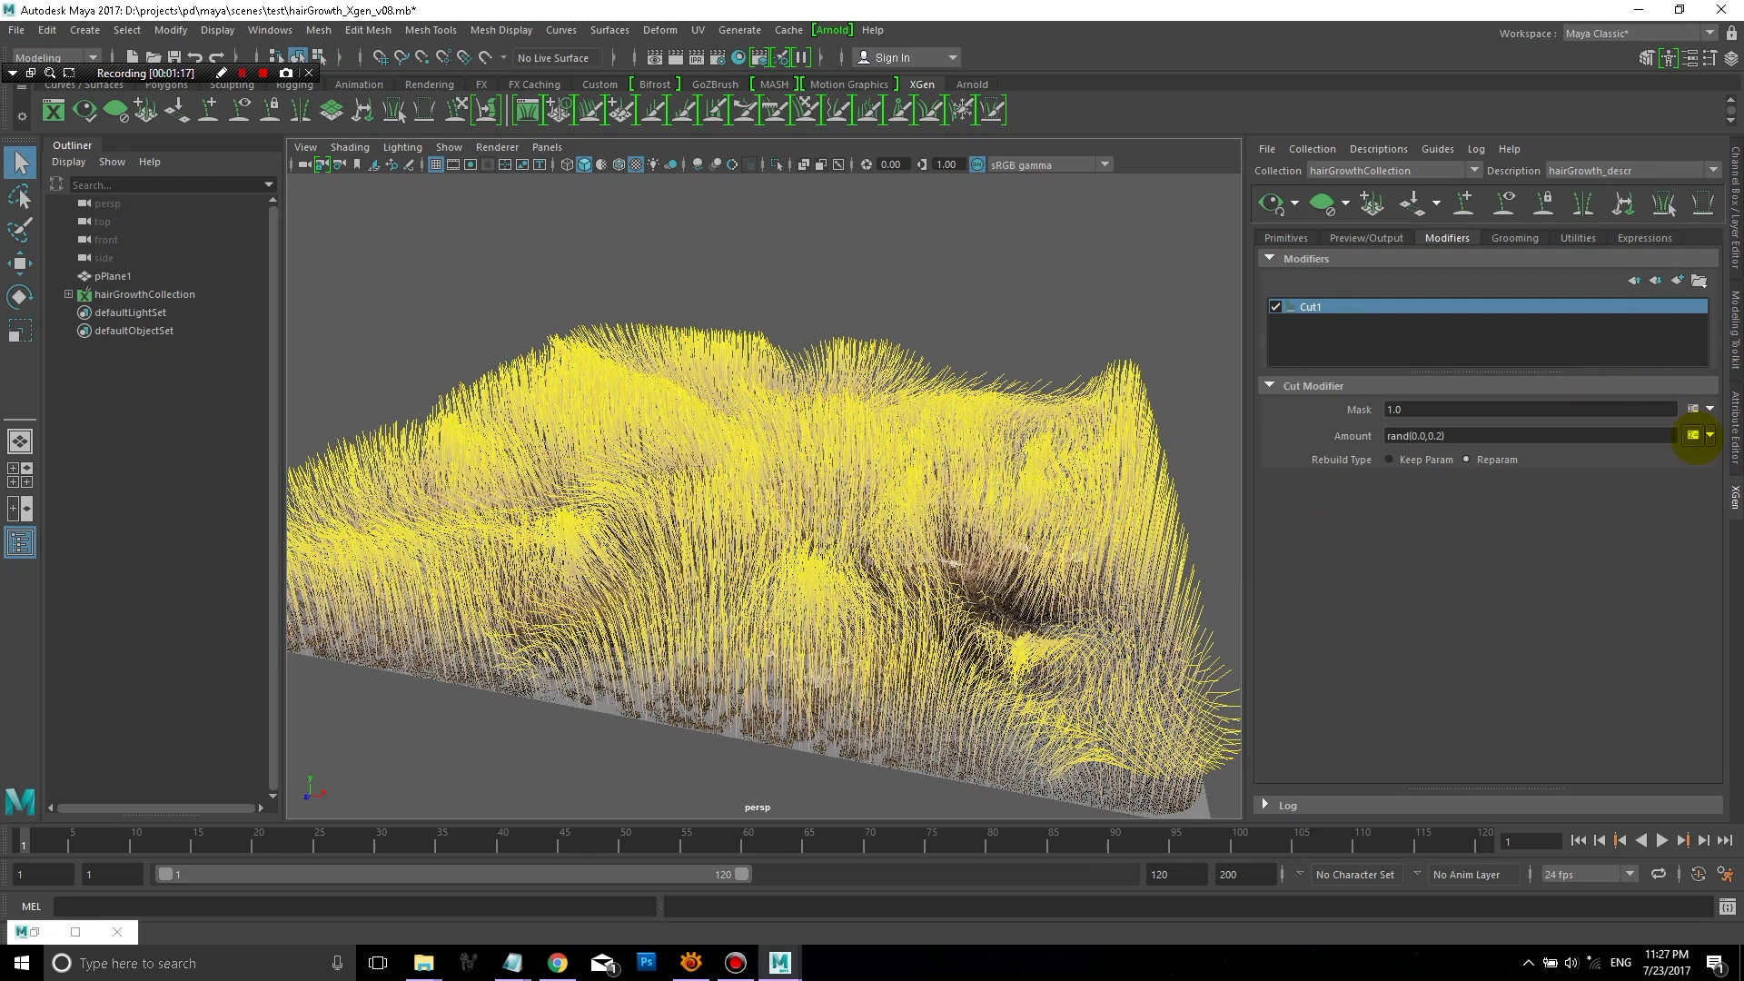
Step: Replace the Cut modifier's rand(0.0,0.2) Amount expression with the copied per-frame growLength expression and accept it
left_click(1692, 435)
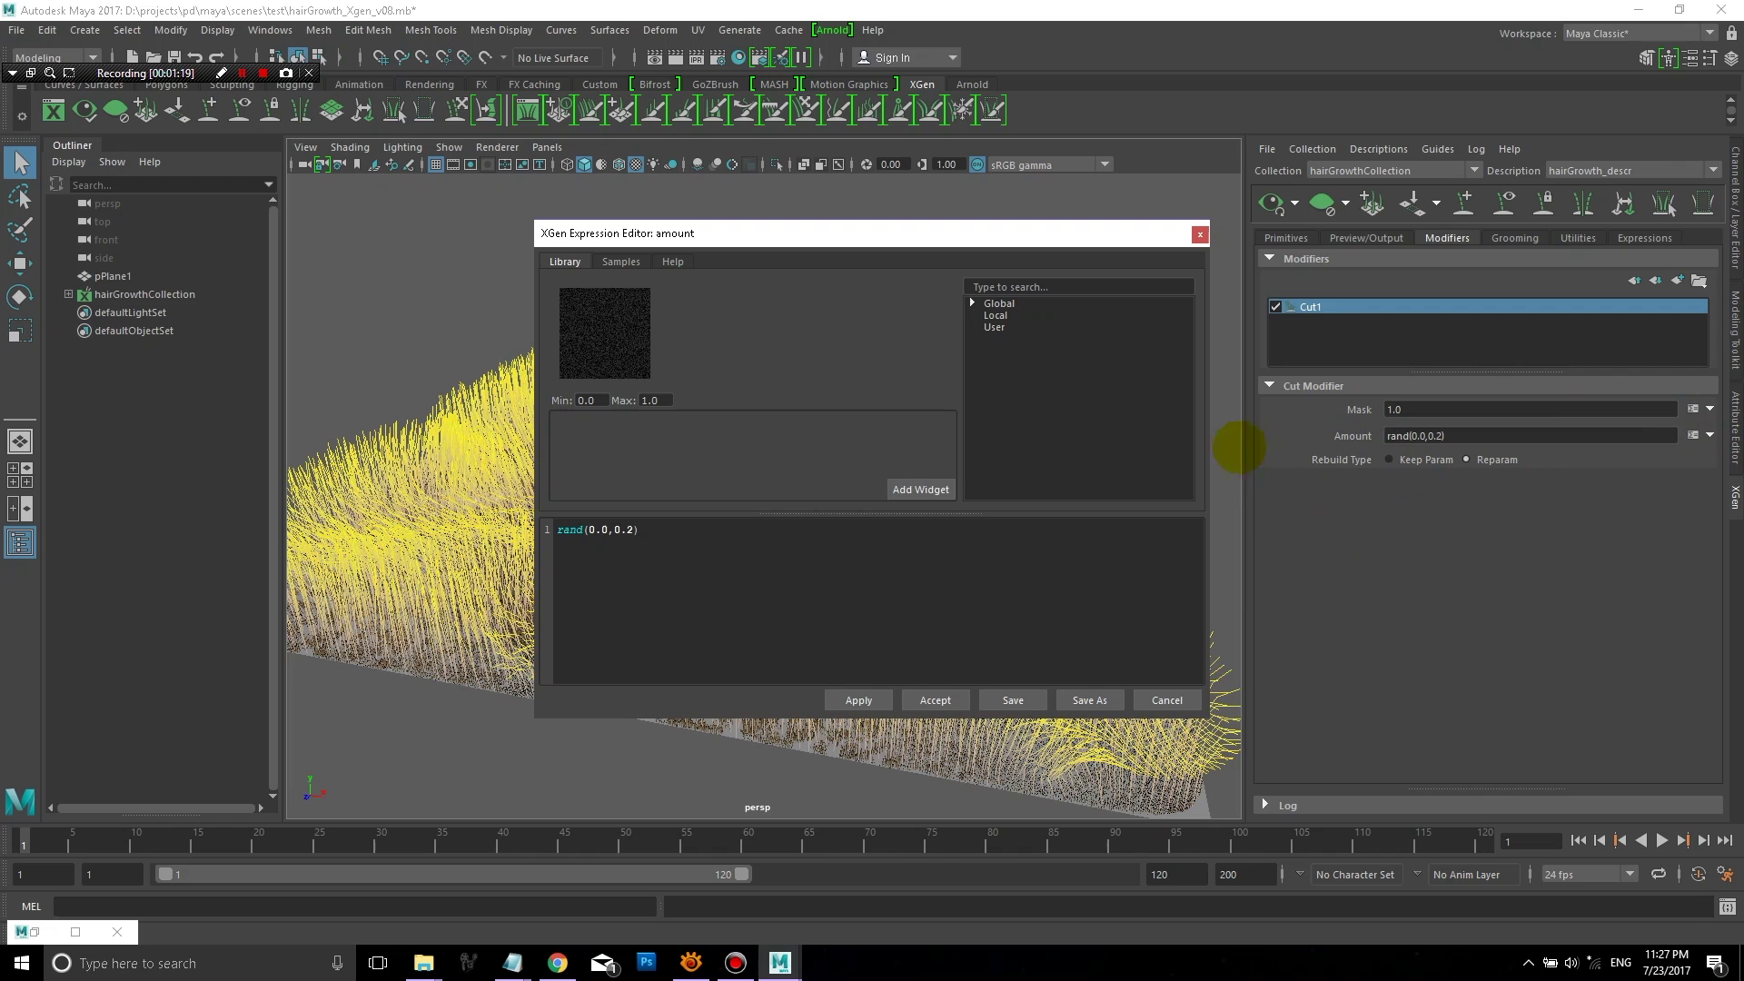
left_click_drag(662, 527, 564, 528)
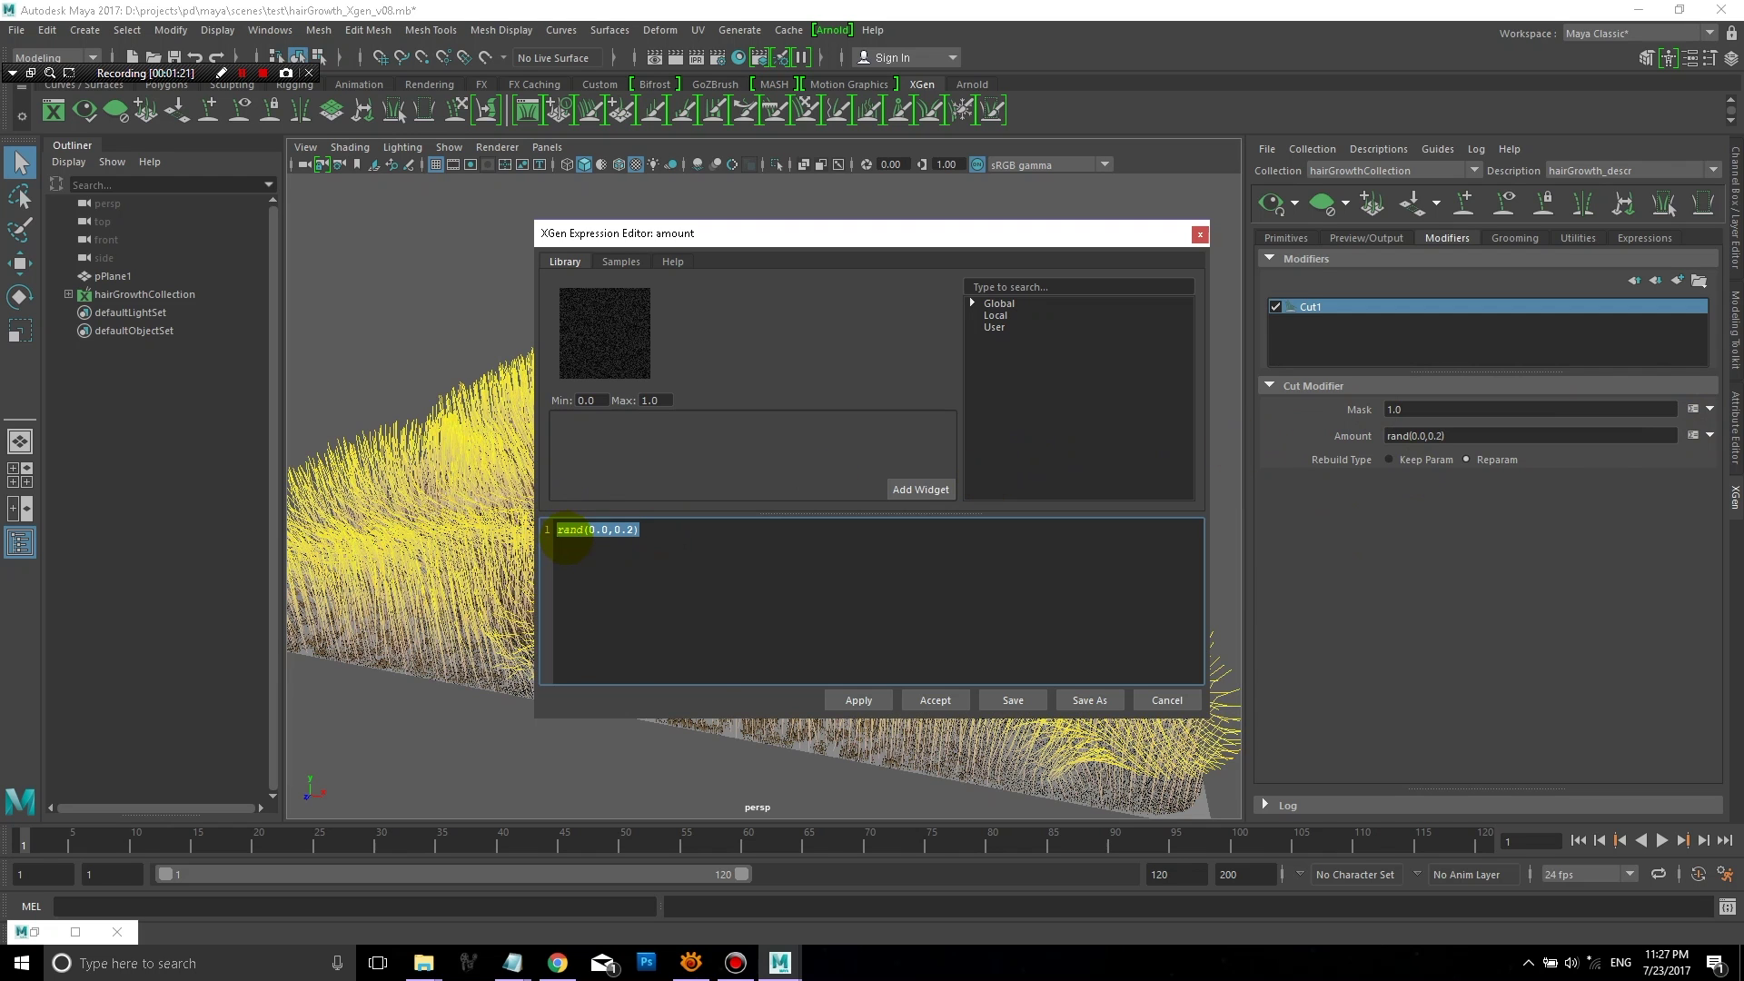
right_click(567, 538)
left_click(602, 648)
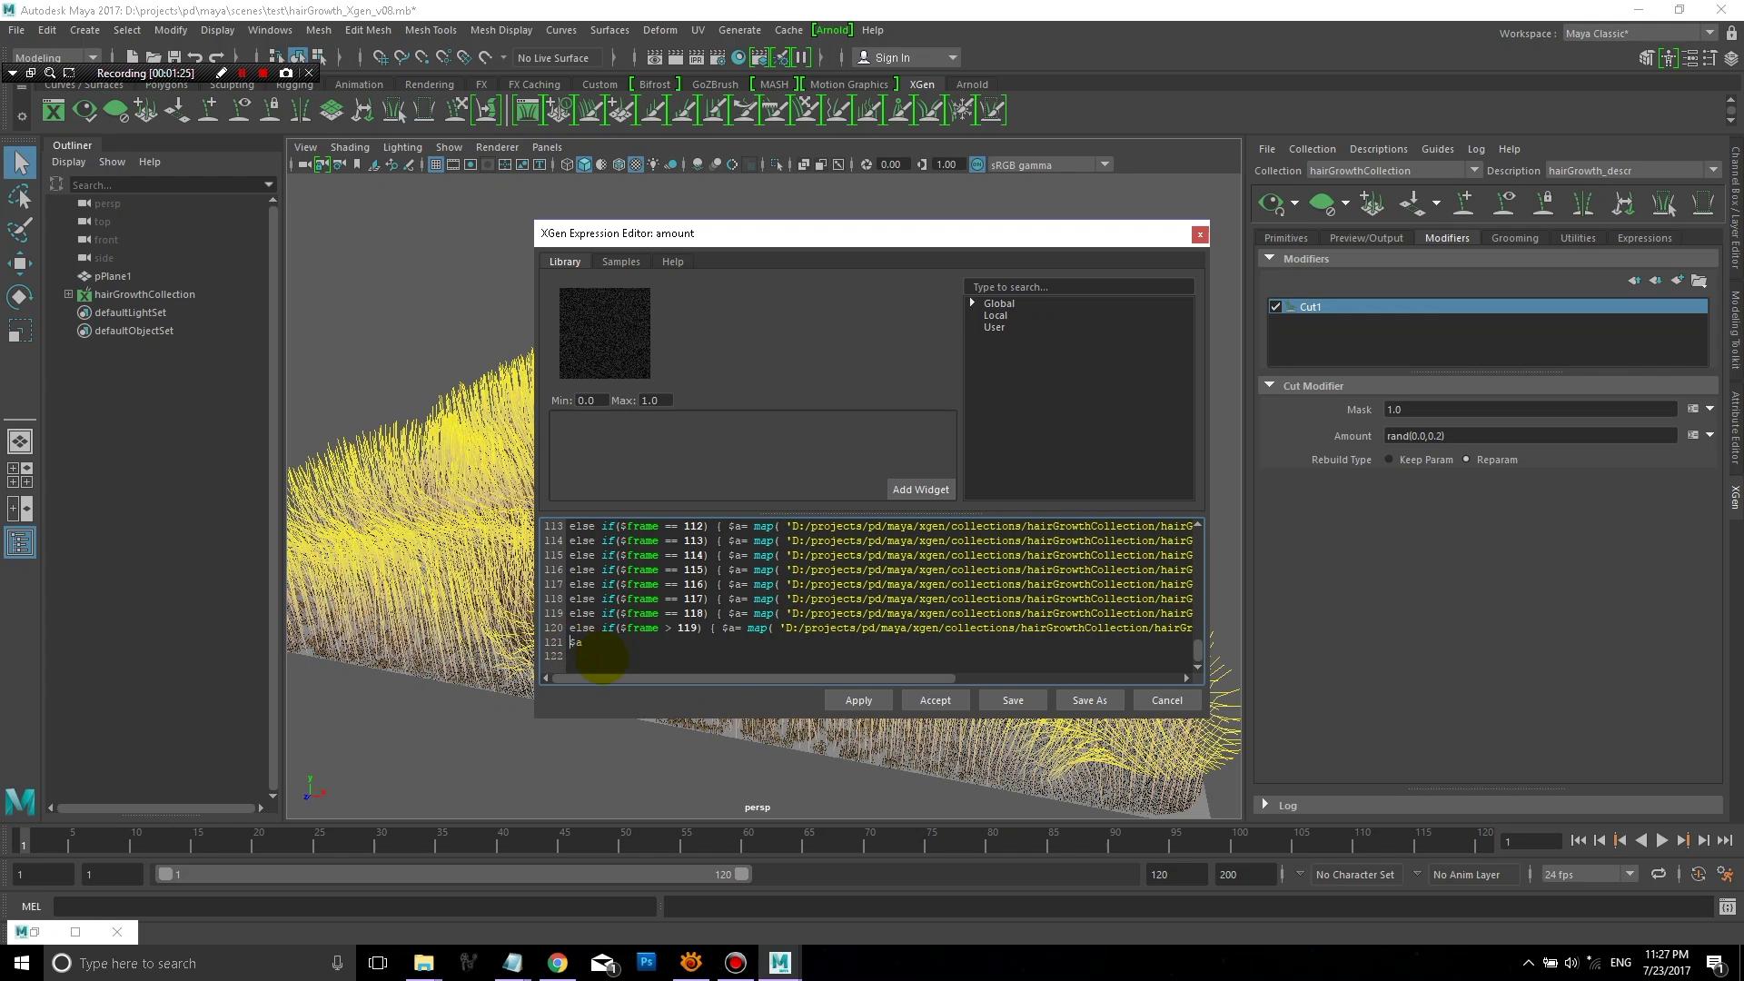
left_click(925, 697)
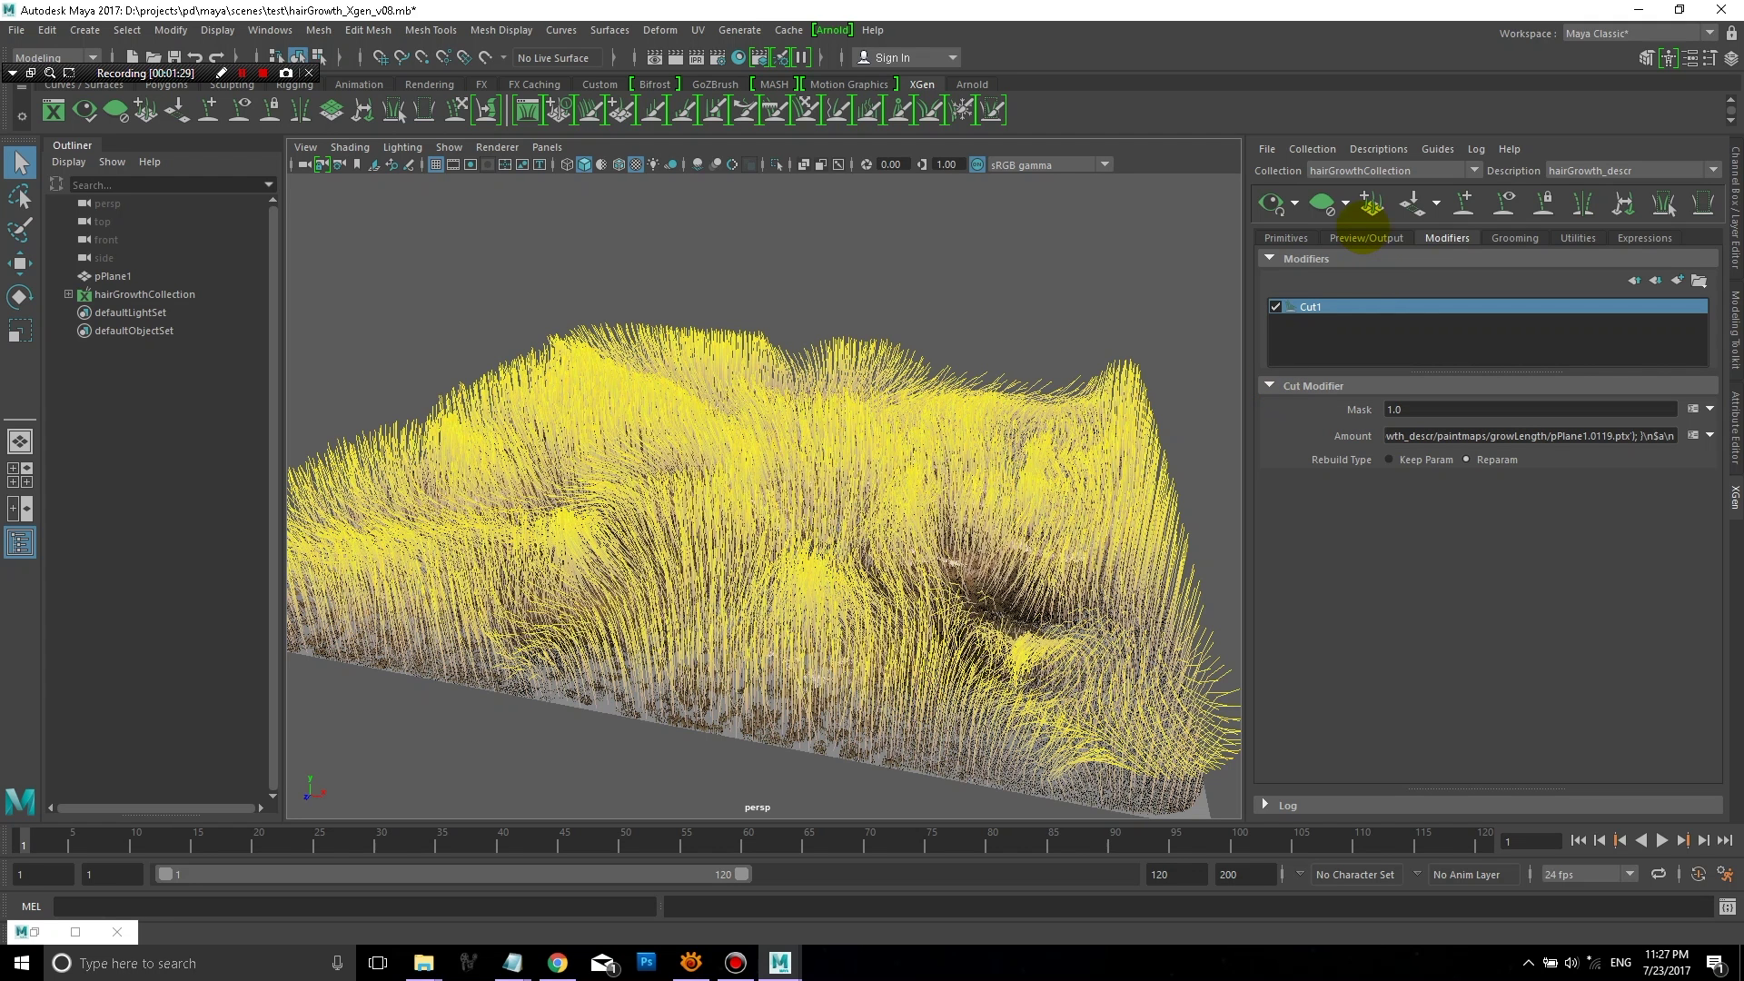
Step: Turn off the groom's visibility and compare the cut hair at frame 120 and frame 1
left_click(1360, 236)
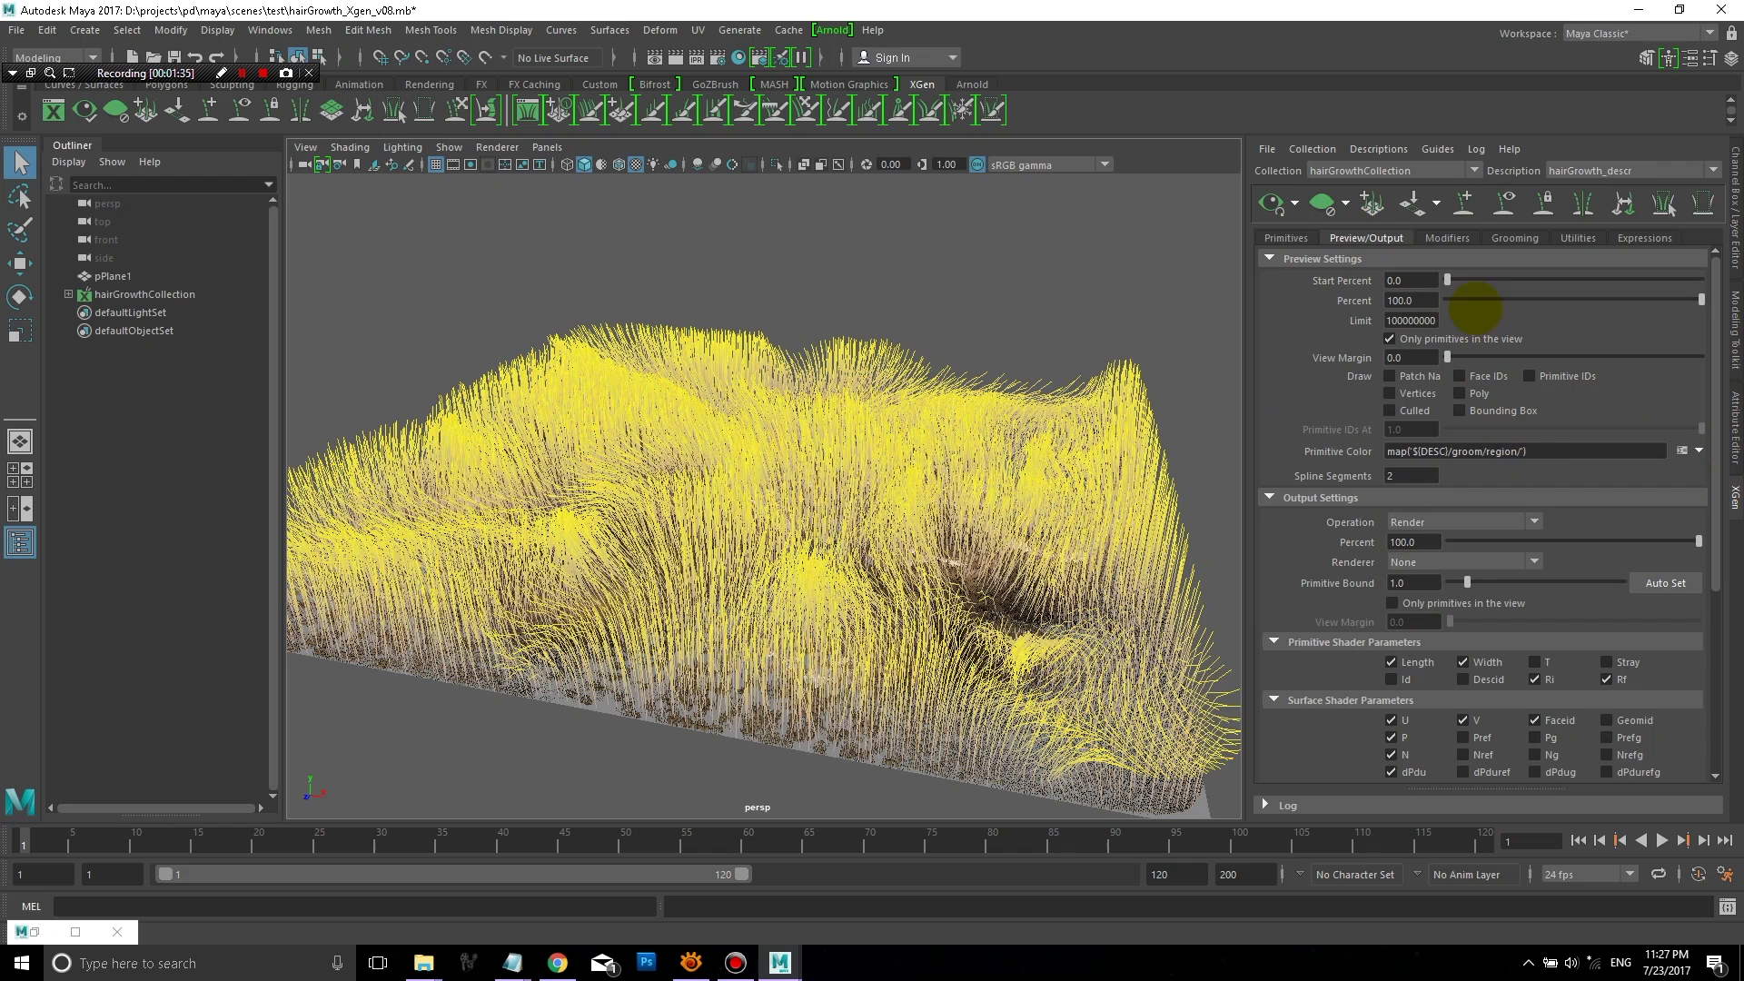
left_click(1521, 238)
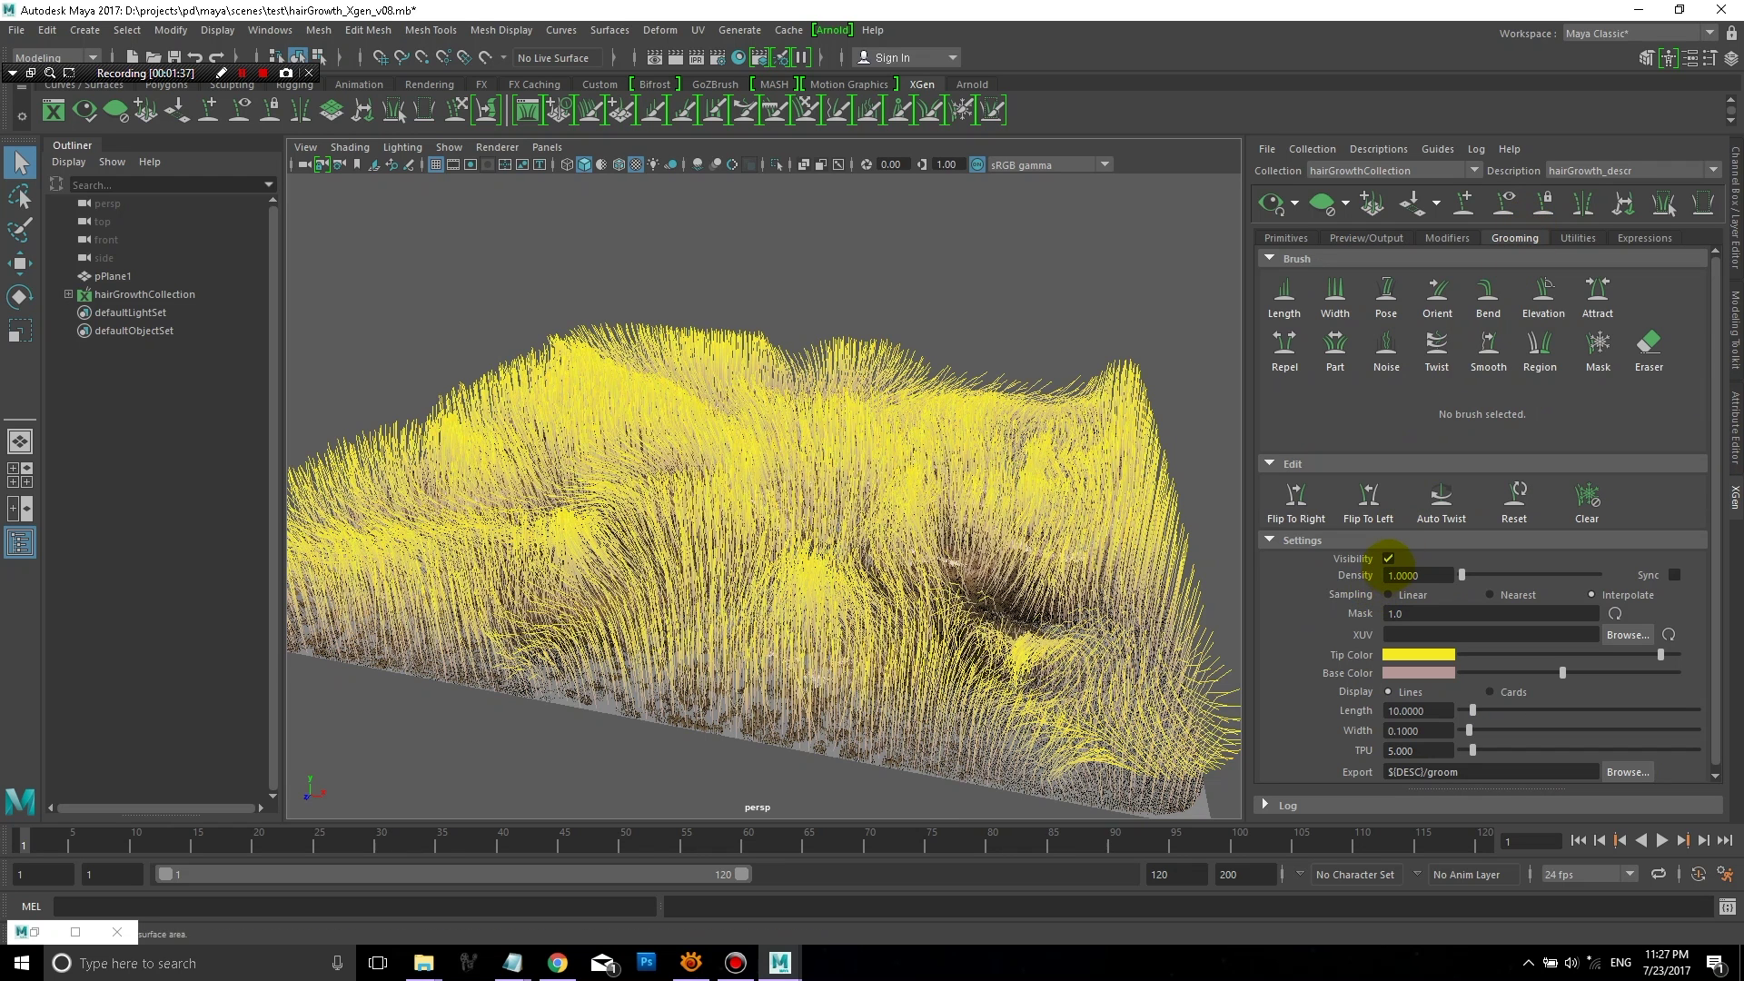
left_click(1387, 558)
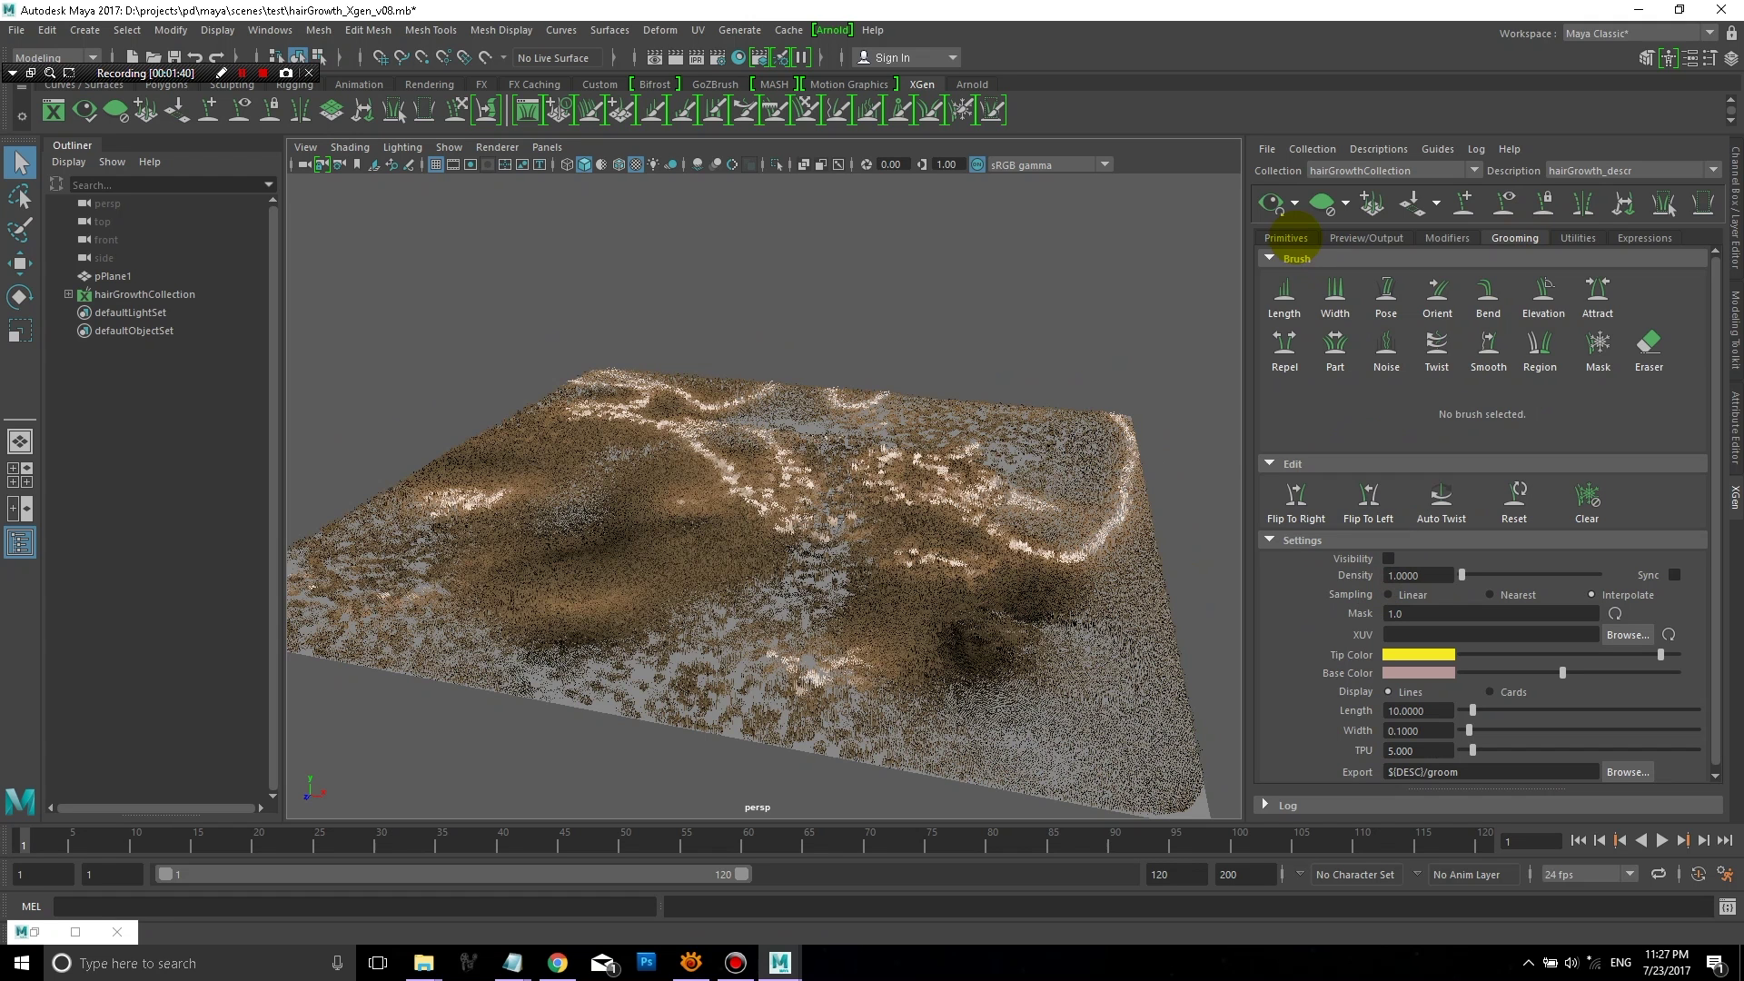
left_click_drag(1069, 506, 1036, 527, "alt")
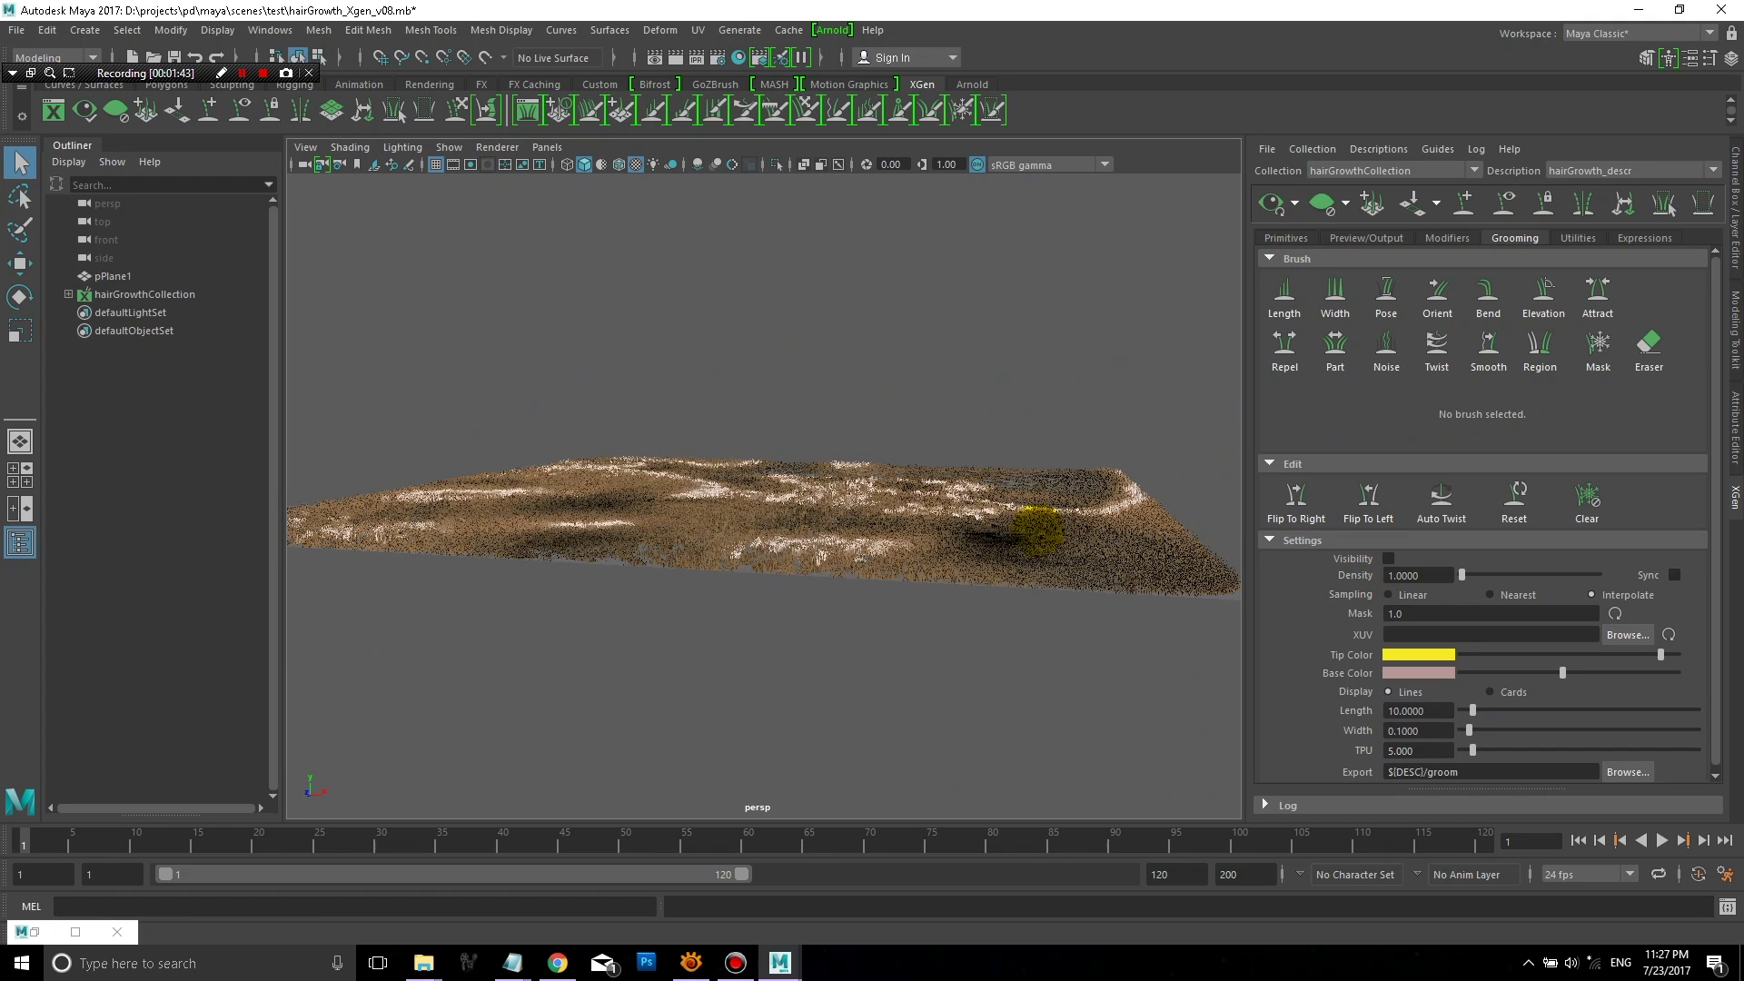
left_click(1722, 840)
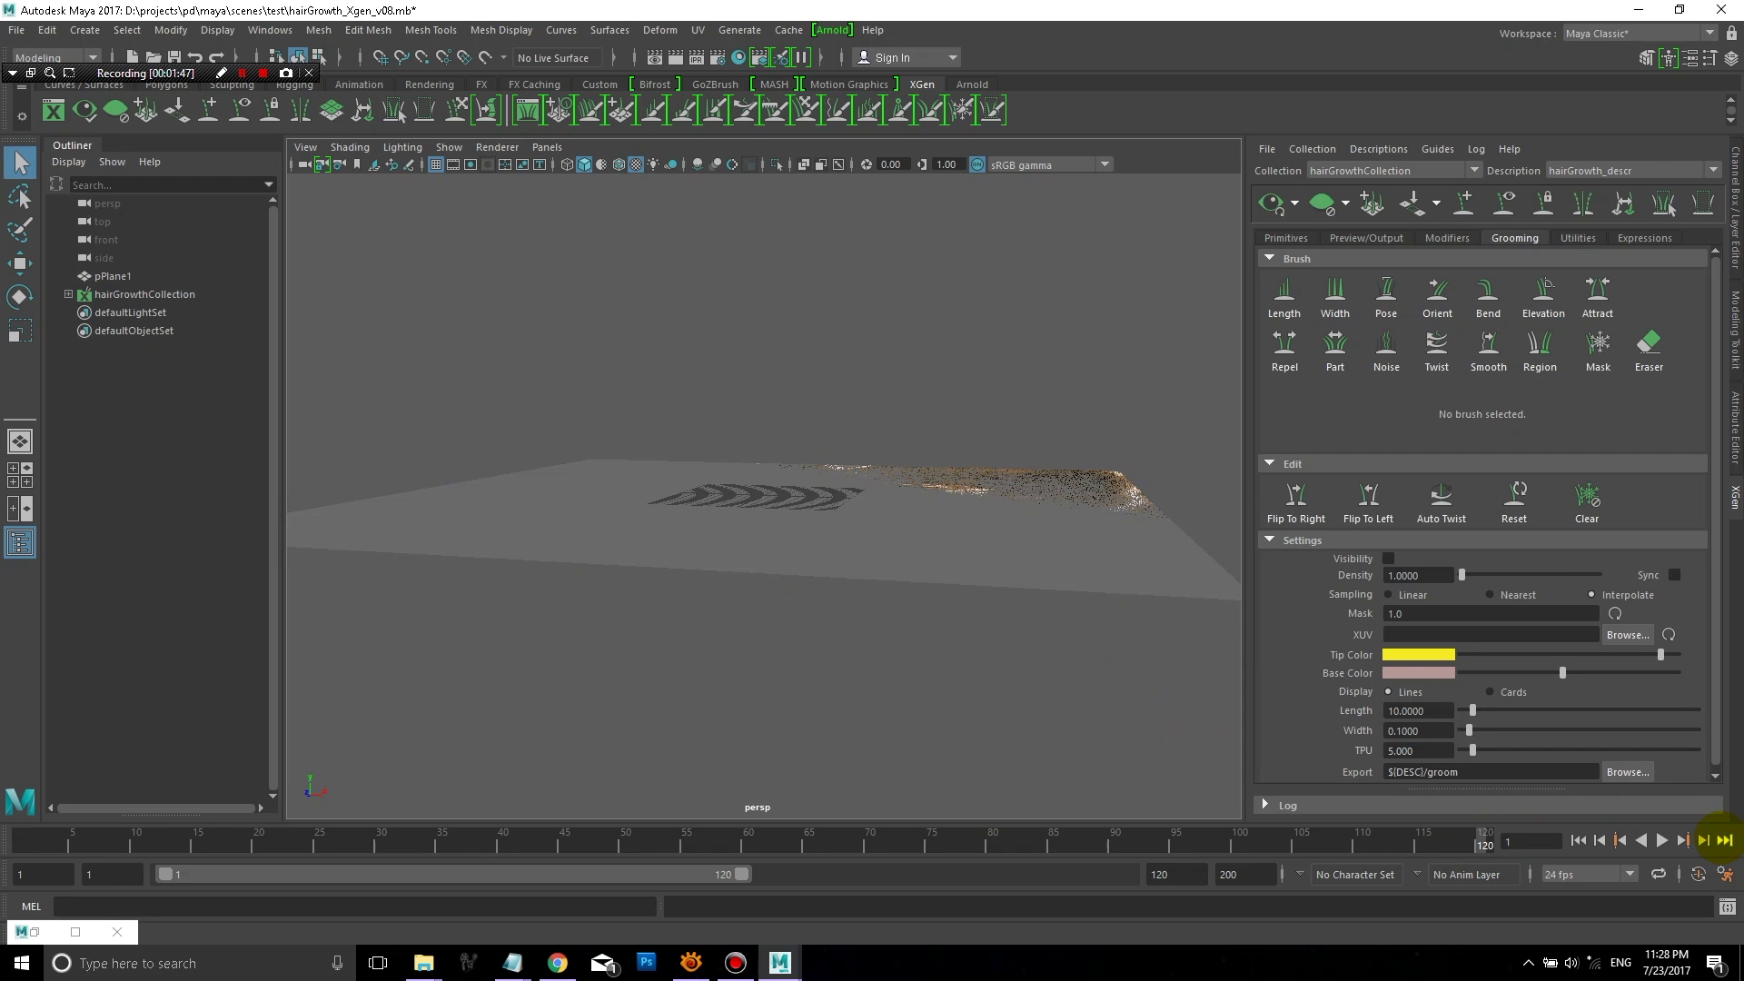
left_click_drag(1159, 572, 1089, 548, "alt")
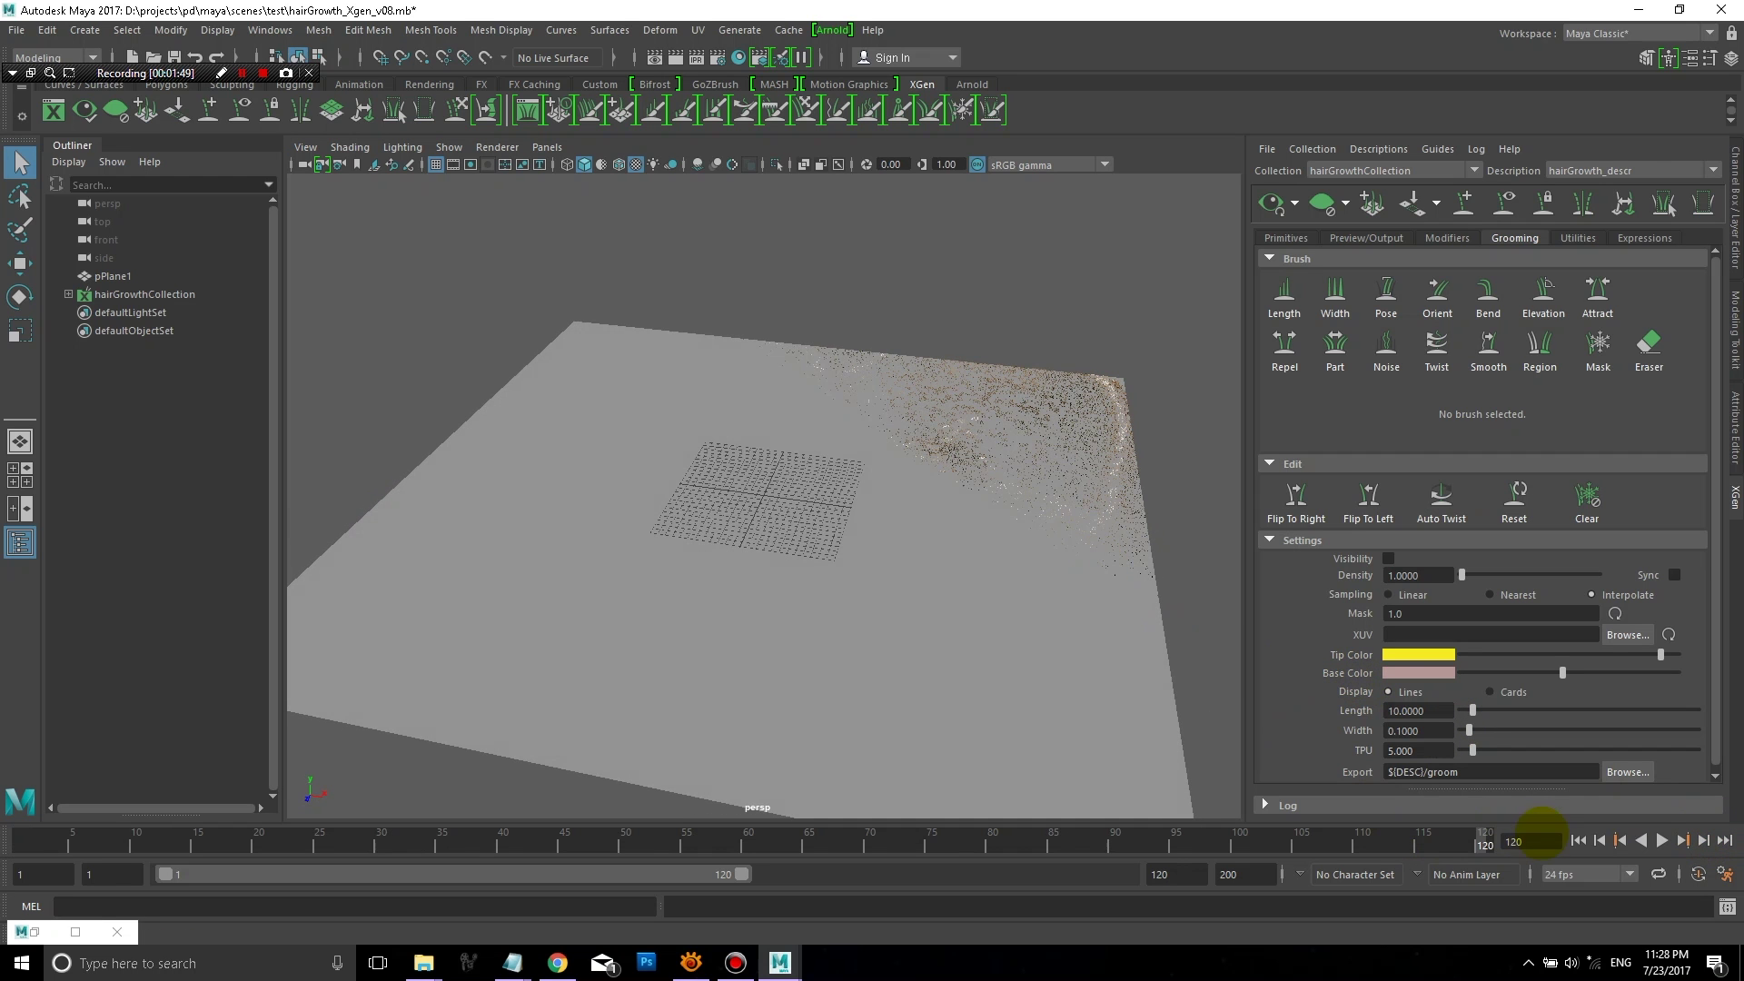
left_click(1577, 840)
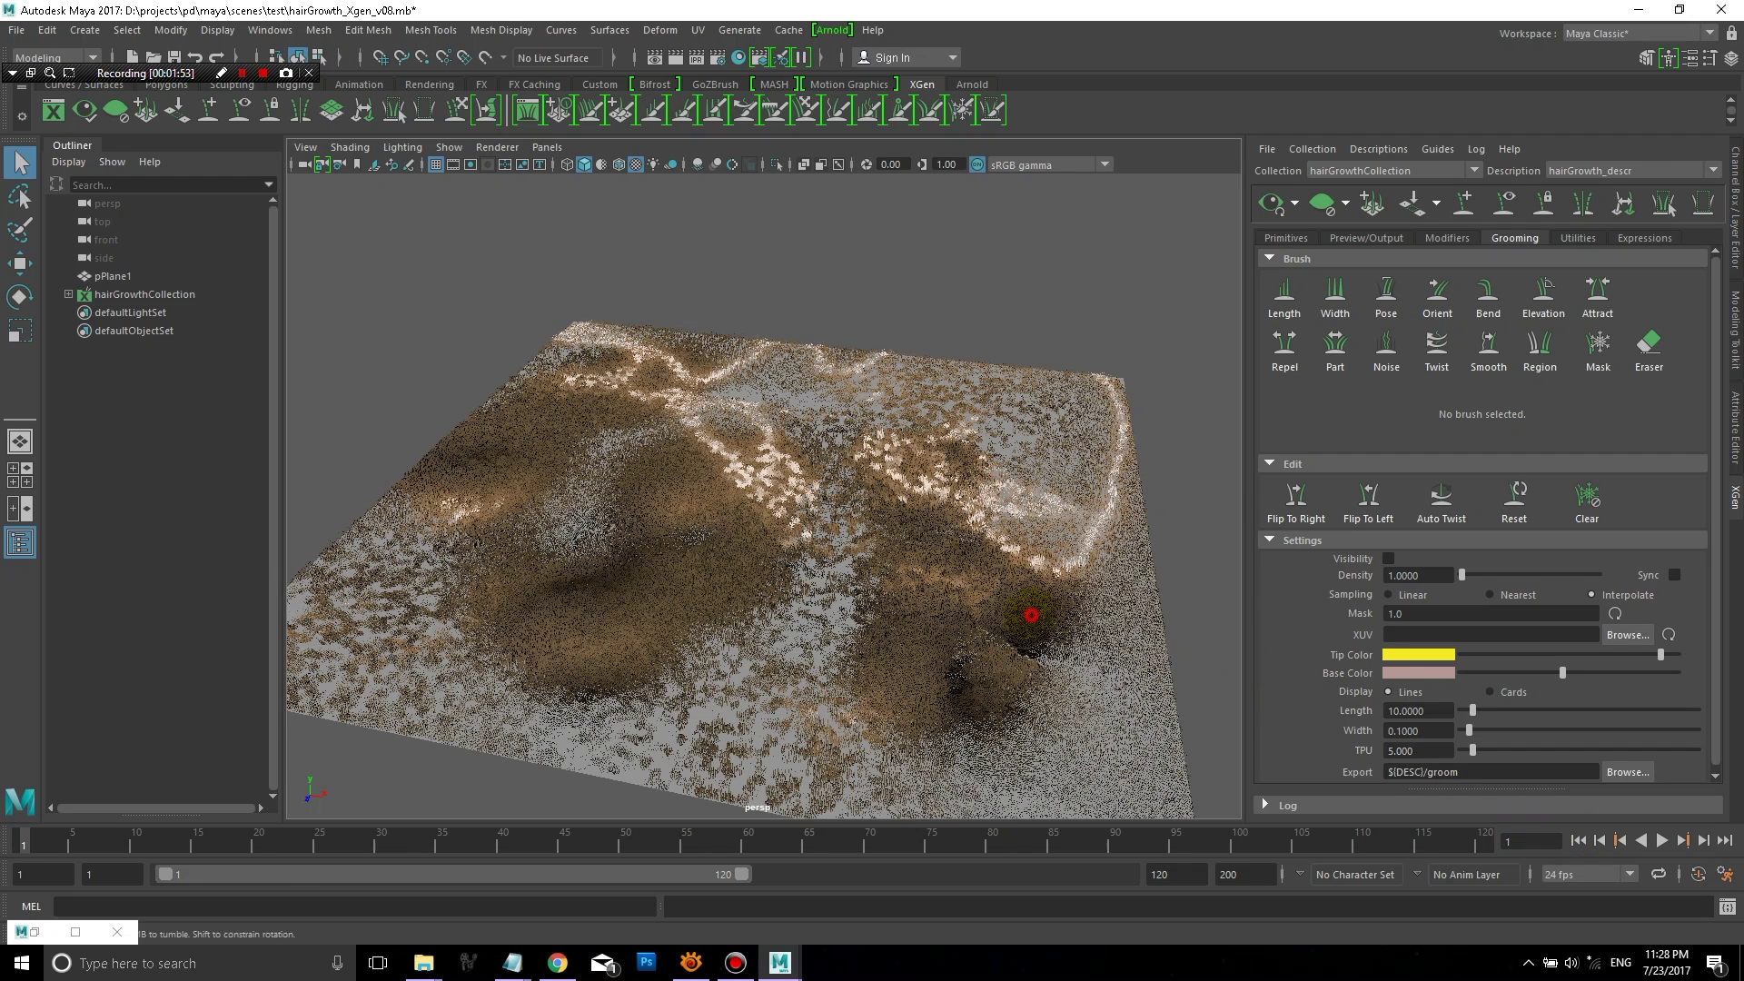
mouse_move(1031, 612)
left_mouse_down("alt")
mouse_move(1048, 571)
mouse_move(1046, 606)
left_mouse_up("alt")
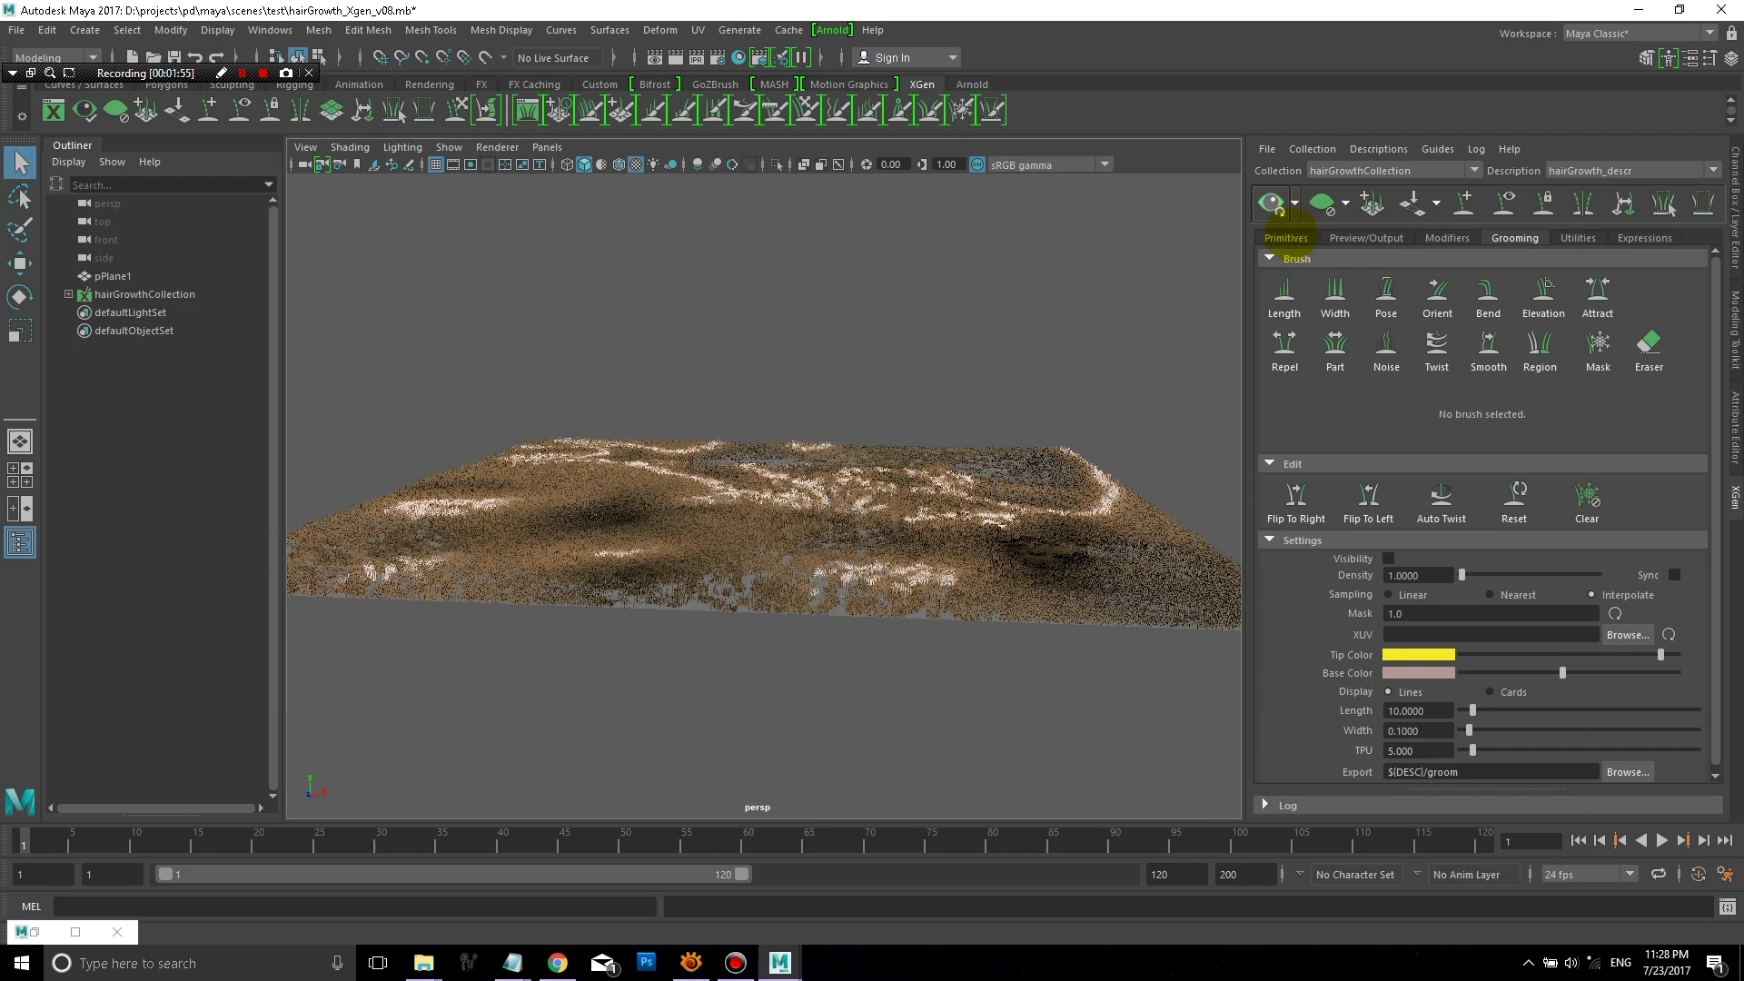
Step: Set the Length primitive attribute to 5.0
left_click(1285, 238)
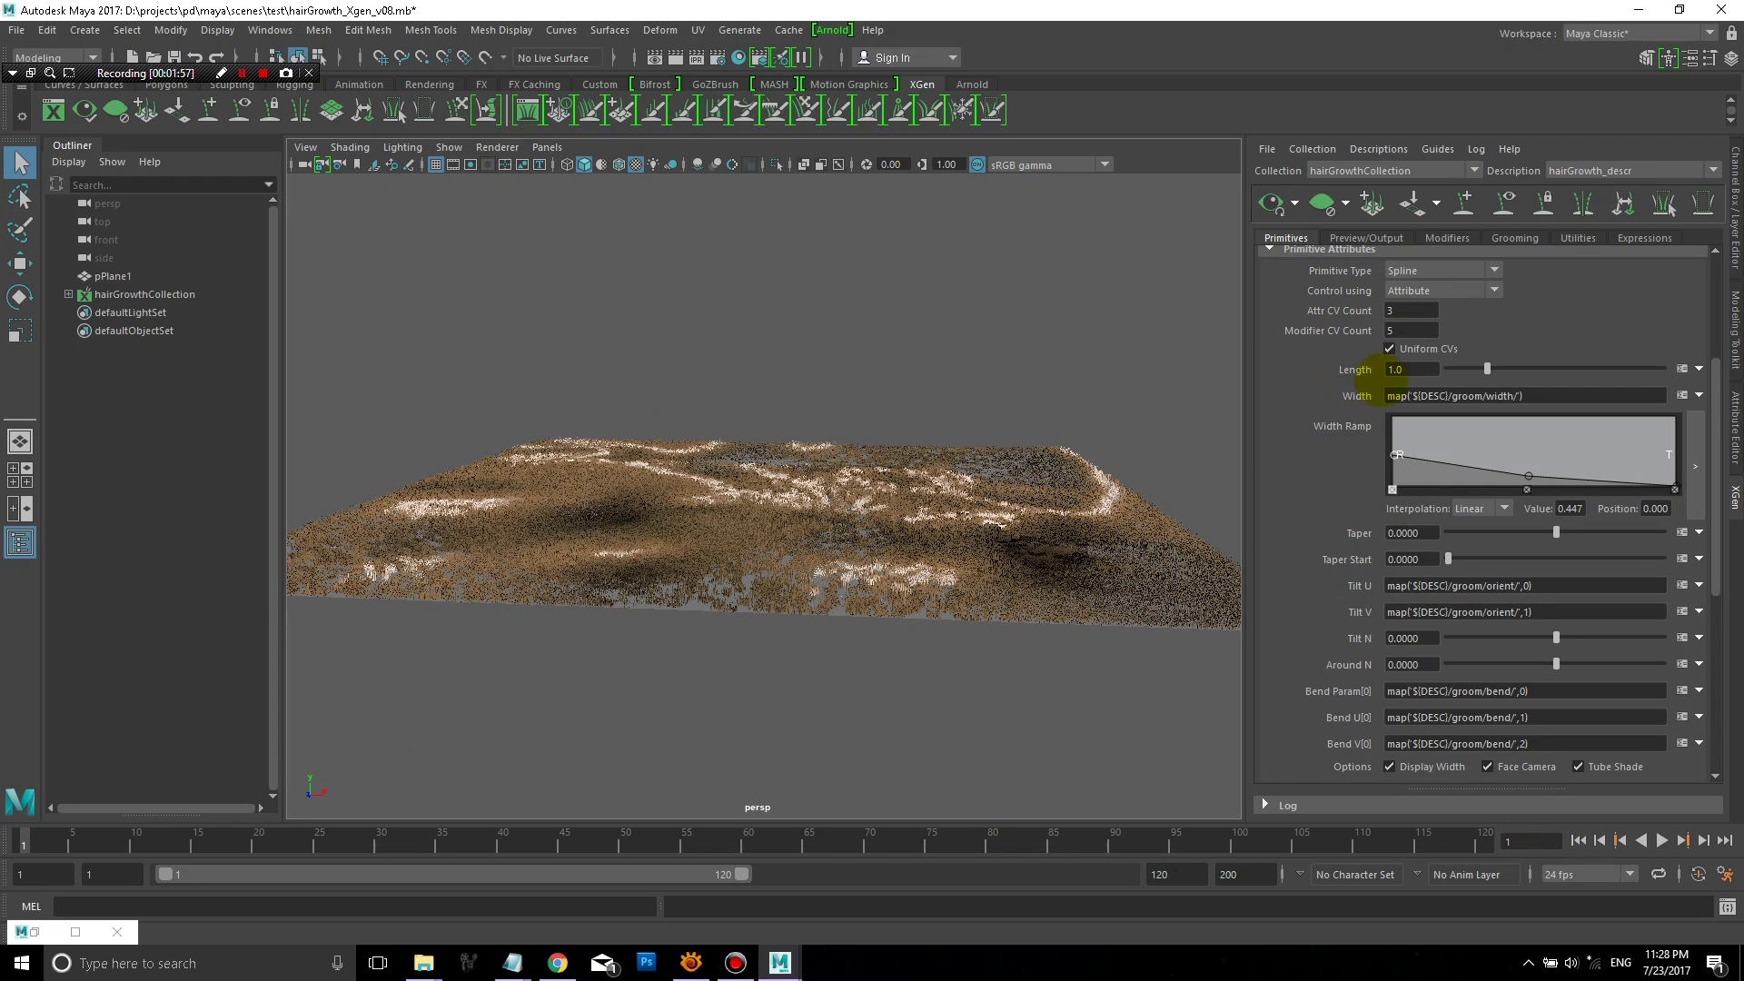
left_click(1407, 370)
left_click_drag(1408, 371, 1371, 366)
type("5")
key("Return")
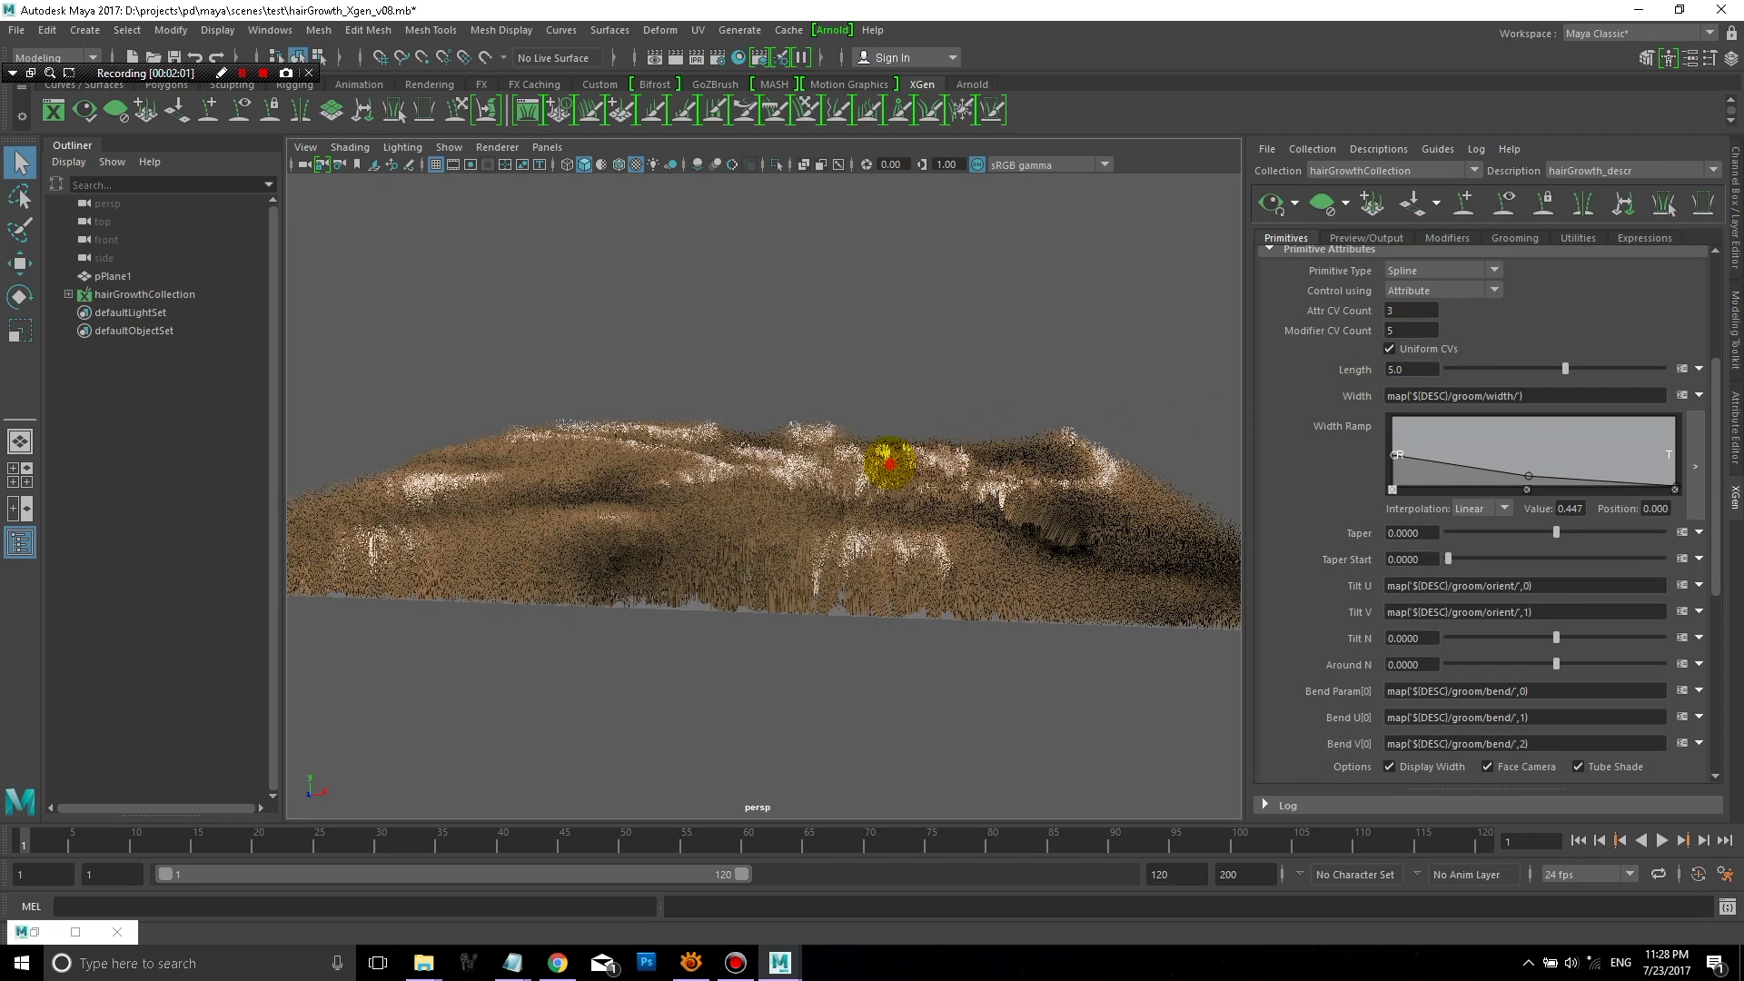
Step: Turn on the groom's visibility and compare the guides with the hair length from the side
left_click_drag(887, 459, 917, 447, "alt")
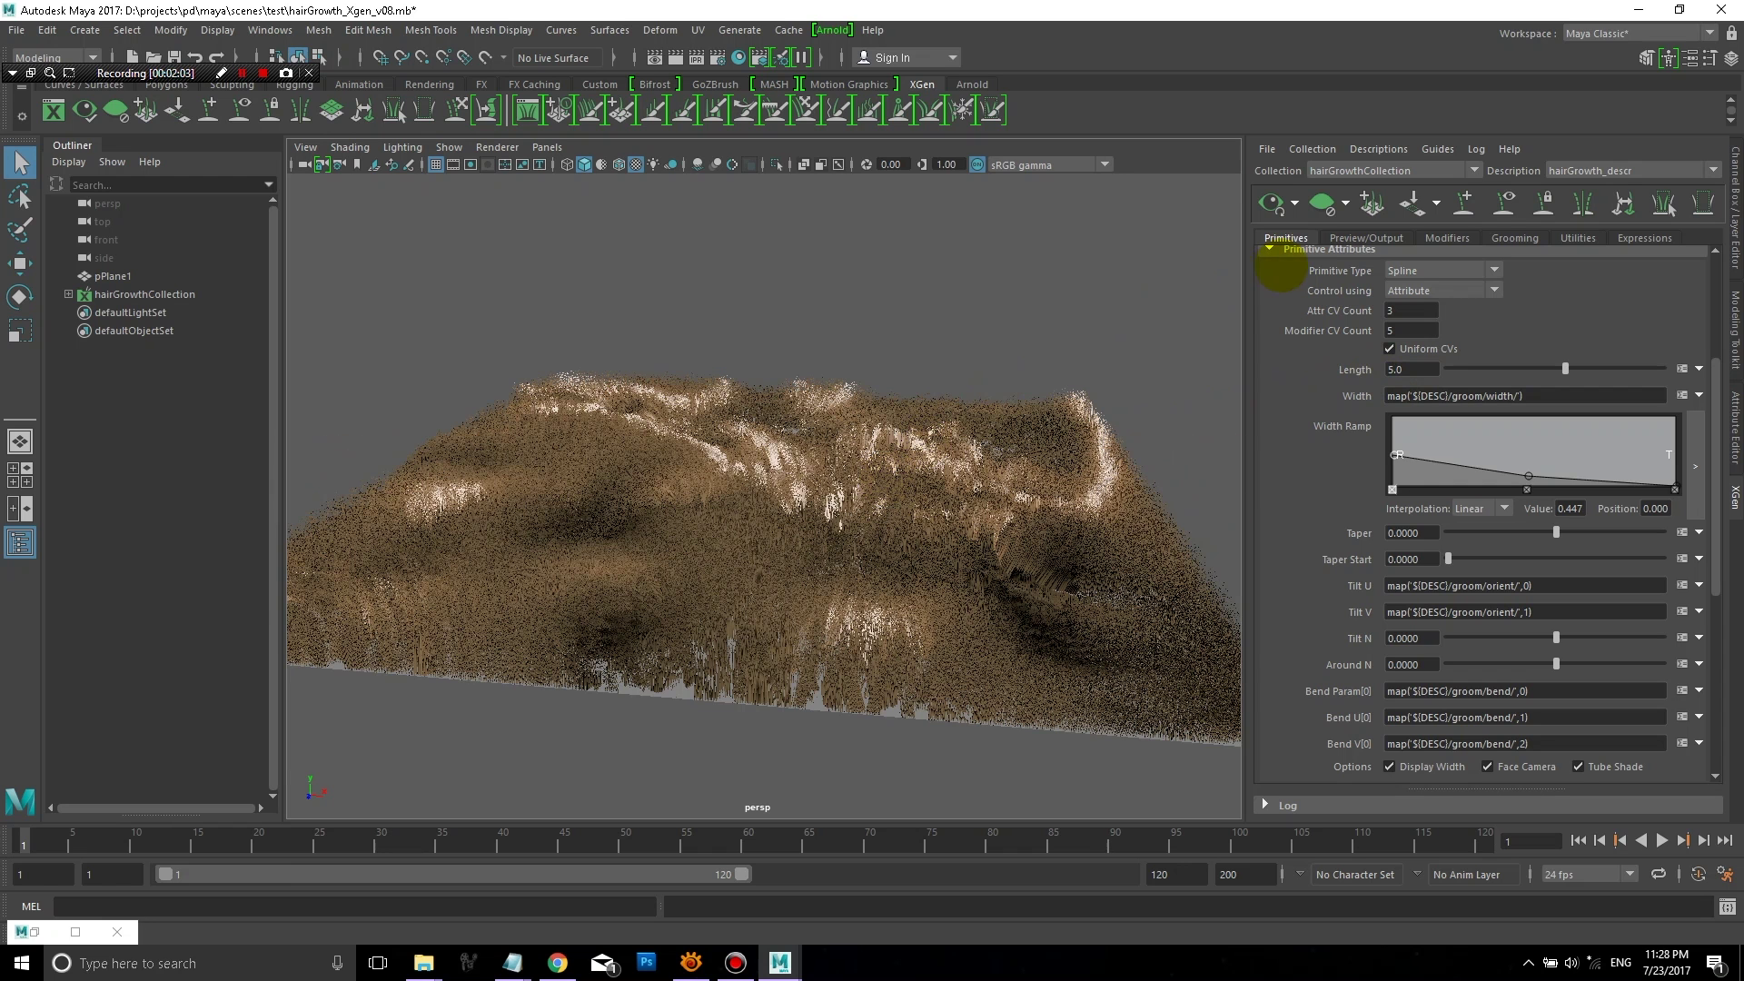
left_click(1394, 238)
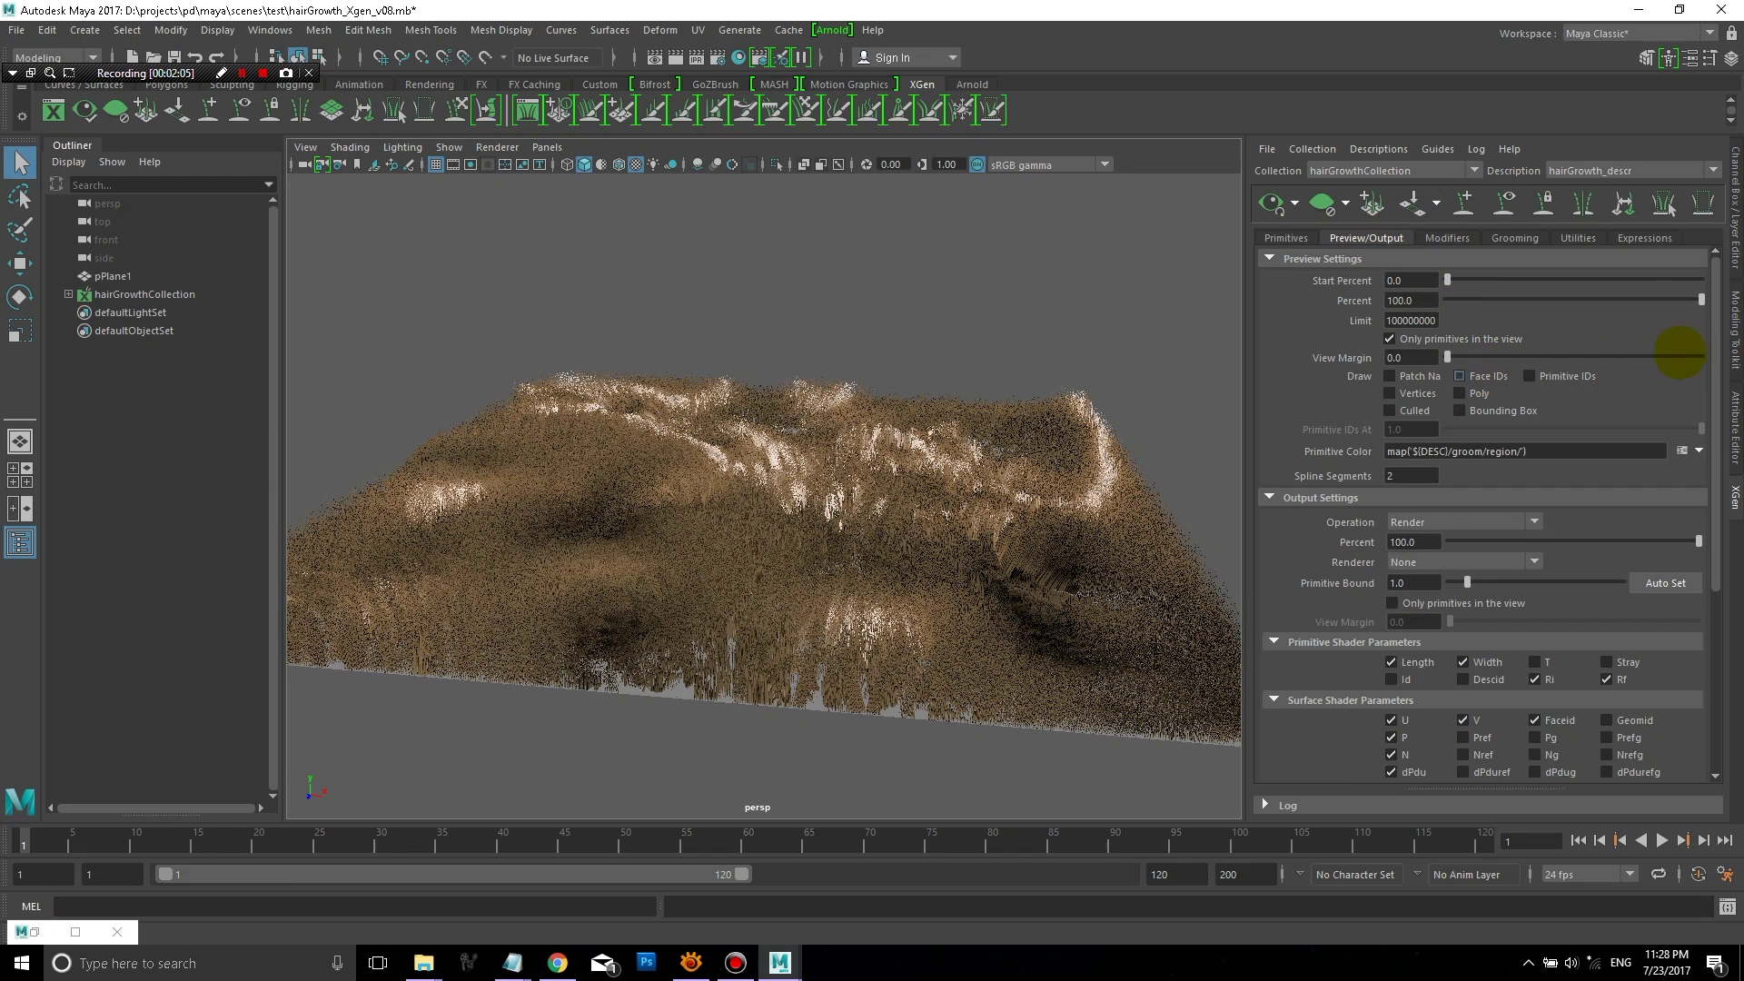
left_click(1515, 238)
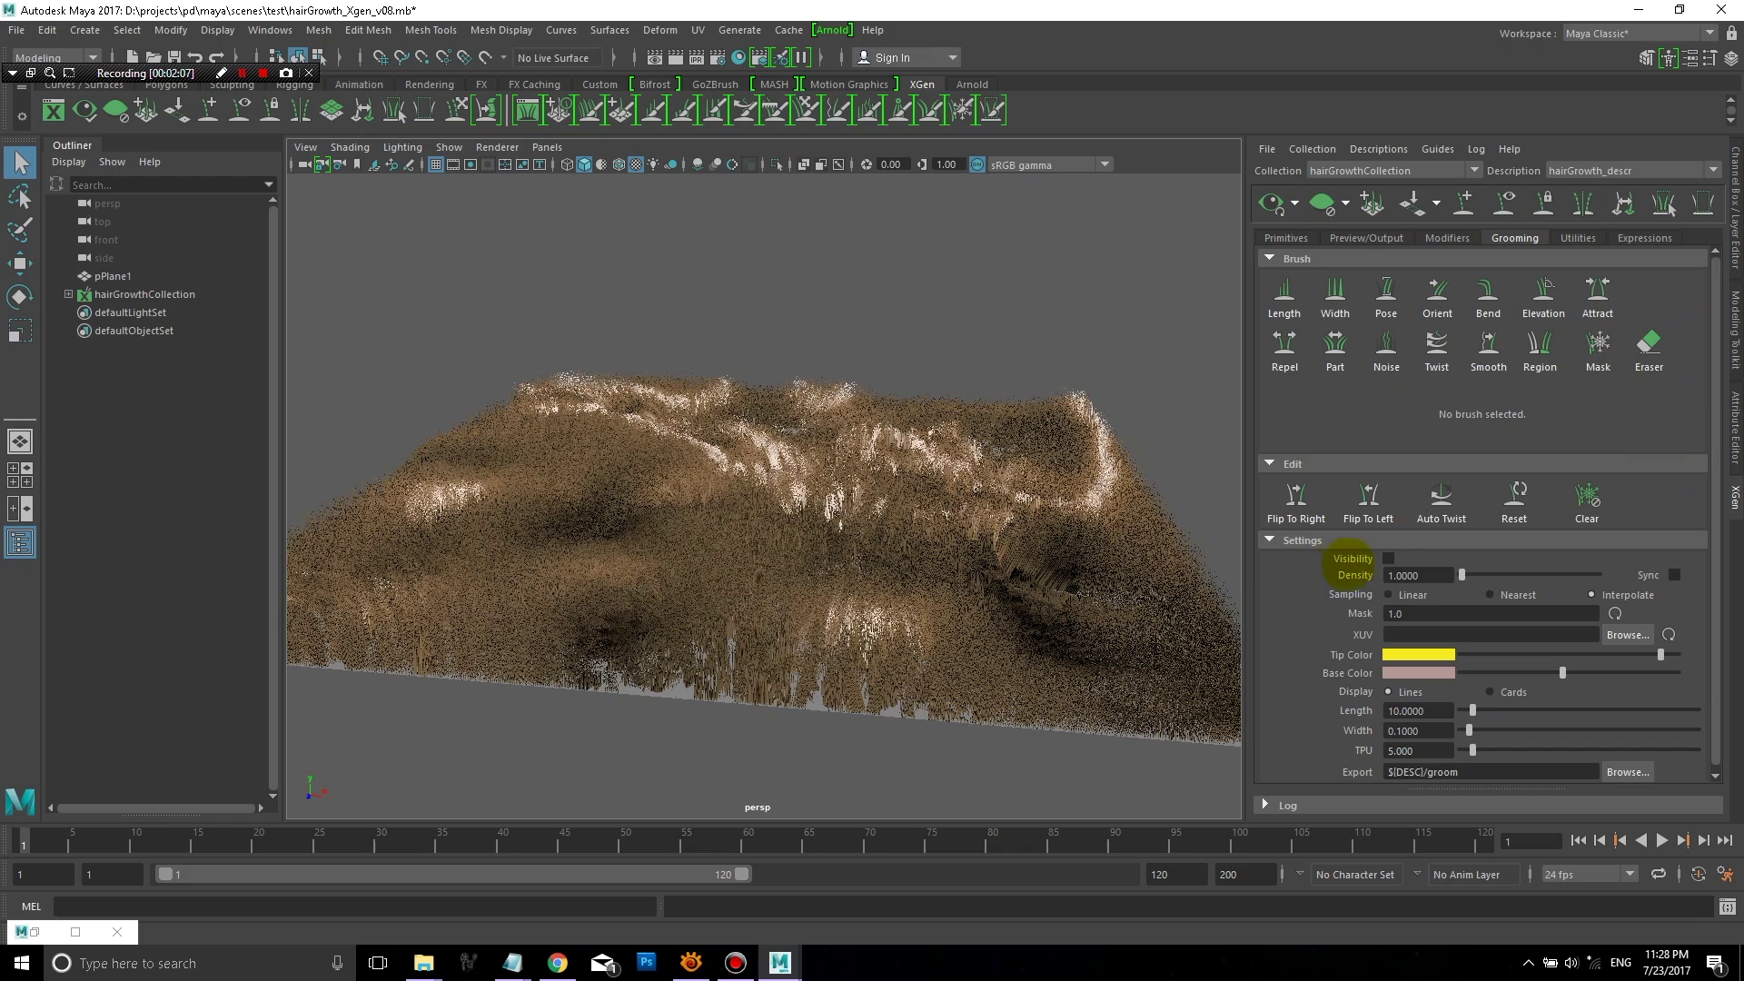
left_click(1389, 558)
mouse_move(974, 505)
left_mouse_down("alt")
mouse_move(957, 510)
mouse_move(972, 487)
left_mouse_up("alt")
Step: Set the Length primitive attribute to 10.0 and inspect the hair against the groom guides
left_click(1286, 238)
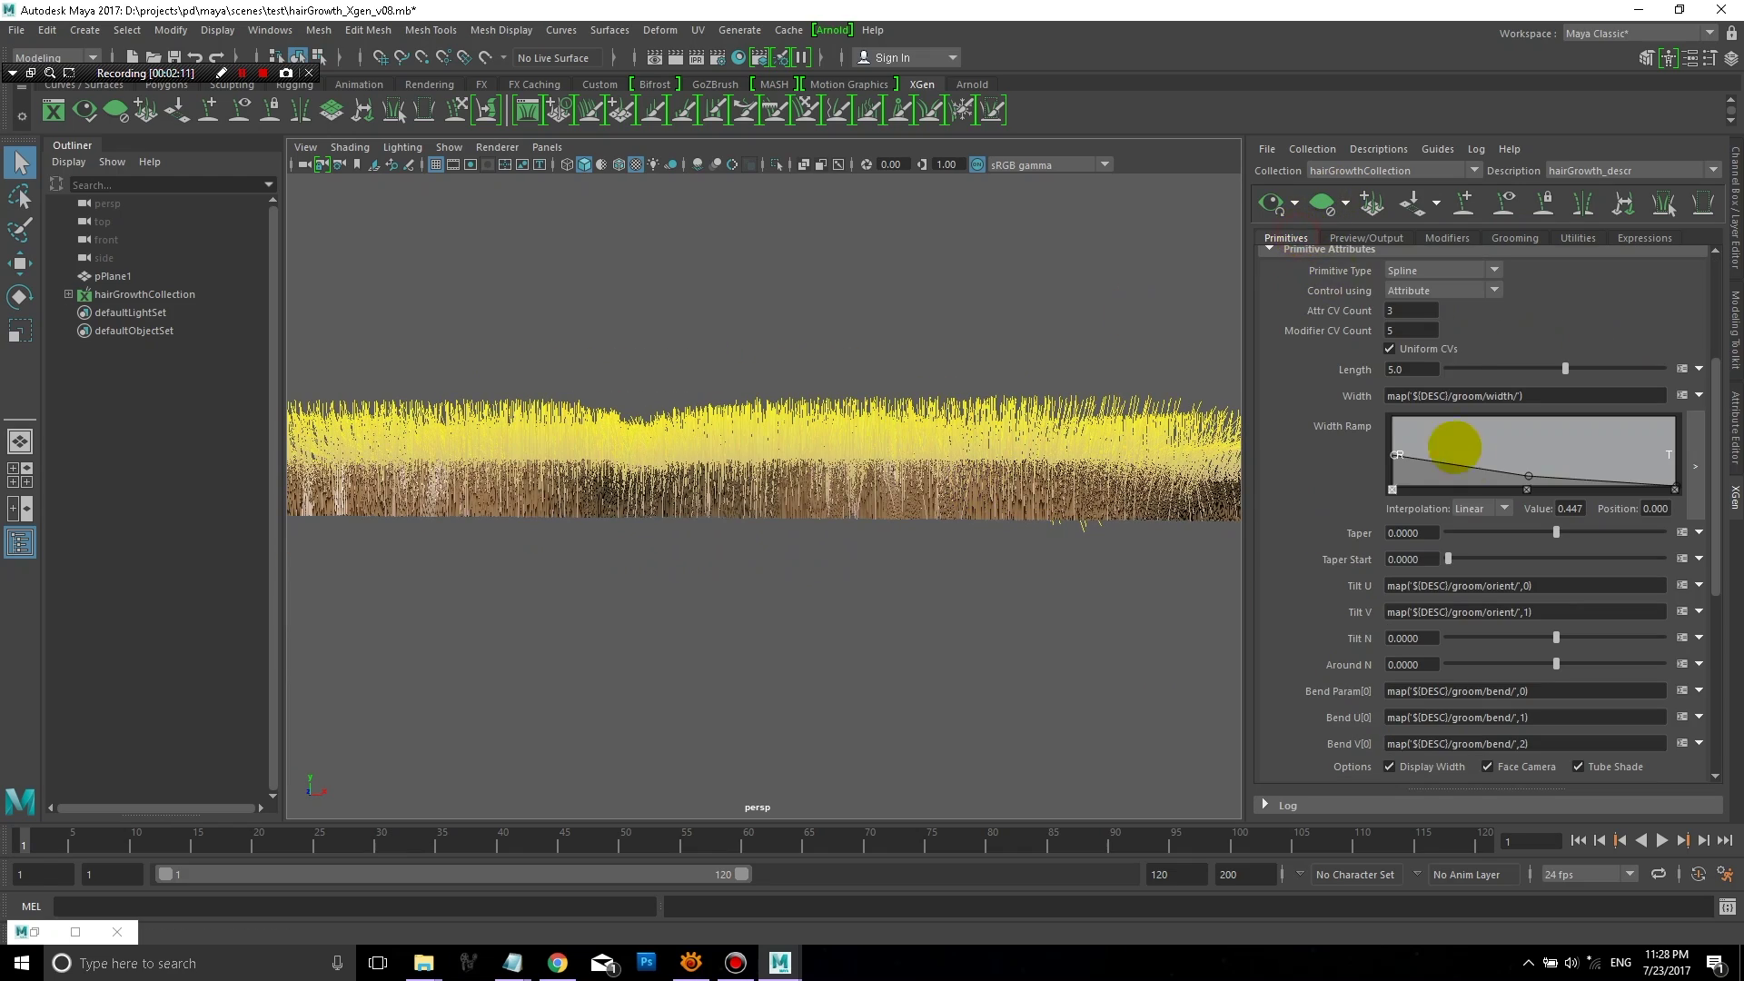
left_click(1429, 368)
type("10")
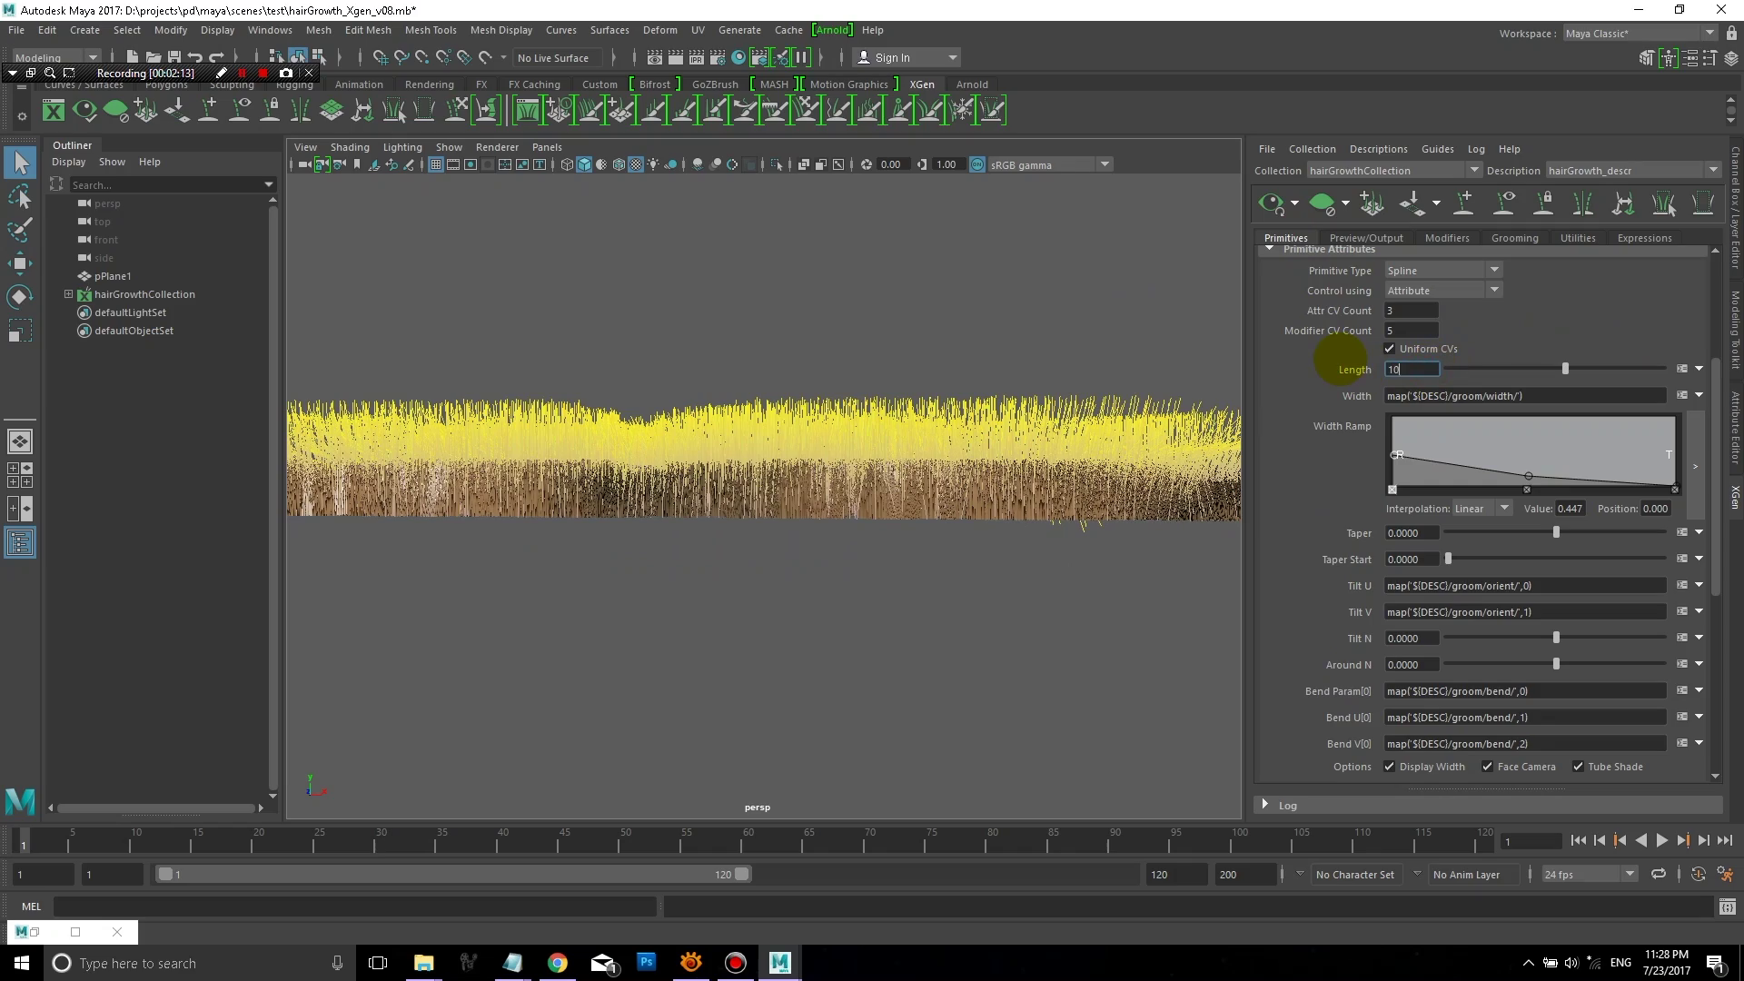
key("Return")
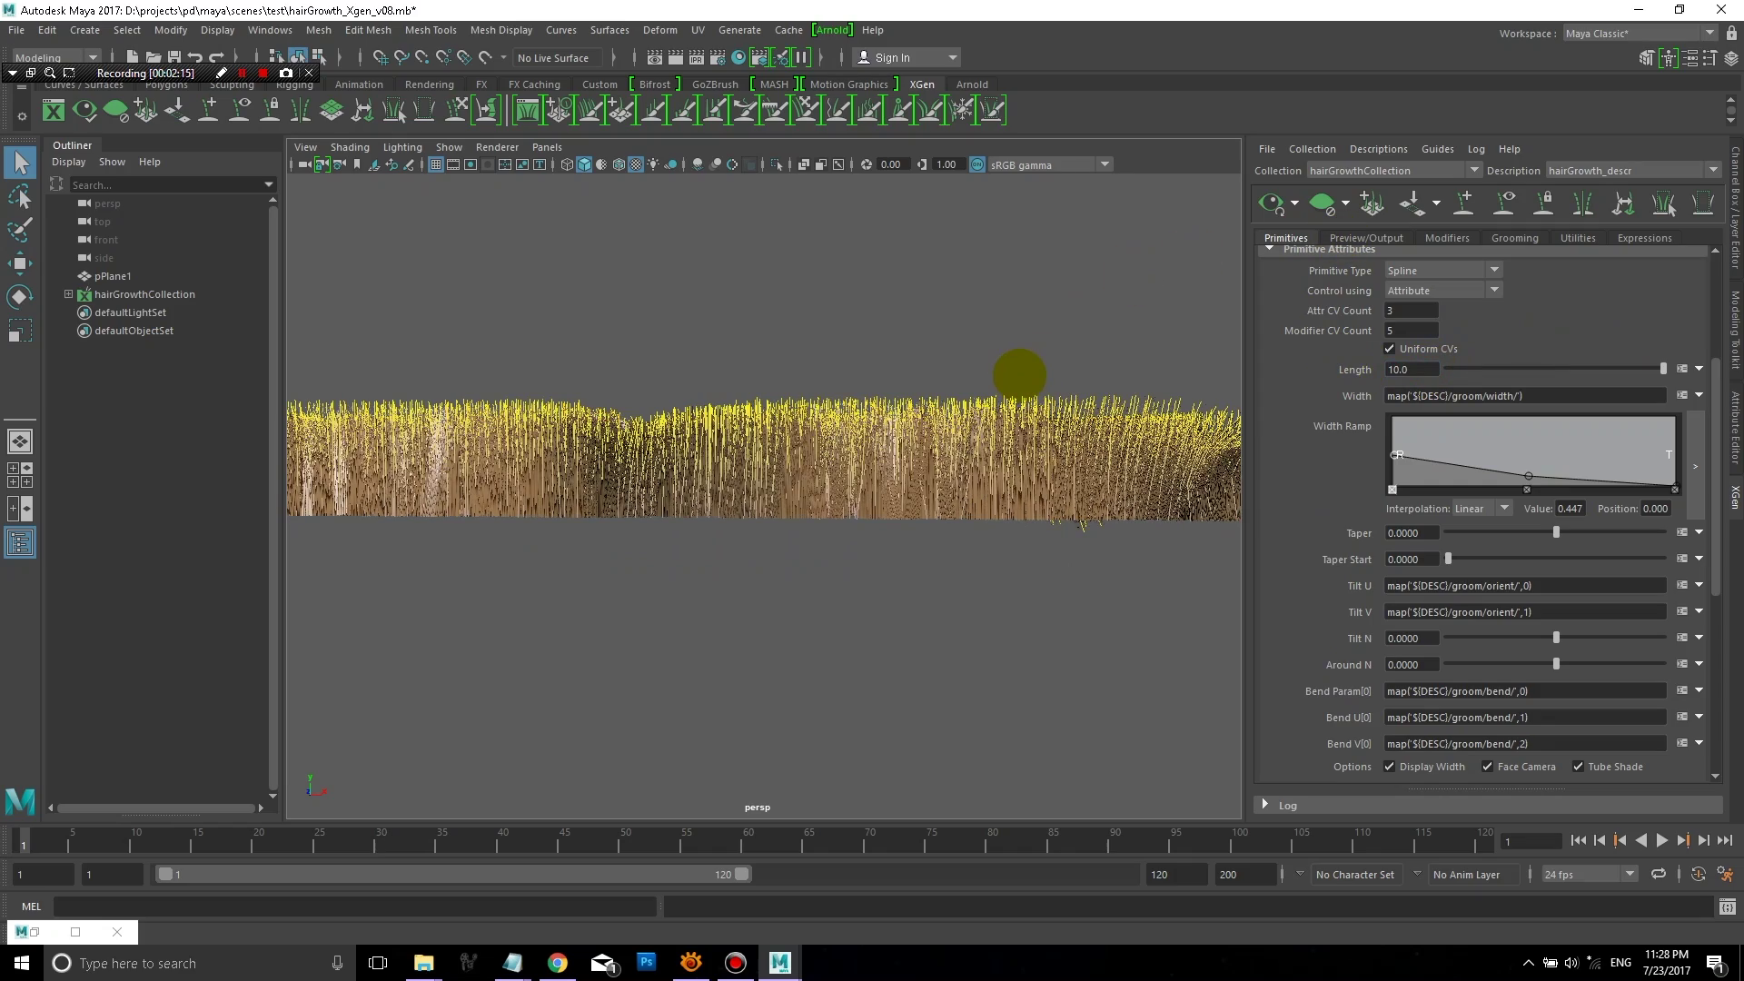
mouse_move(981, 354)
left_mouse_down("alt")
mouse_move(953, 377)
mouse_move(993, 374)
mouse_move(965, 377)
left_mouse_up("alt")
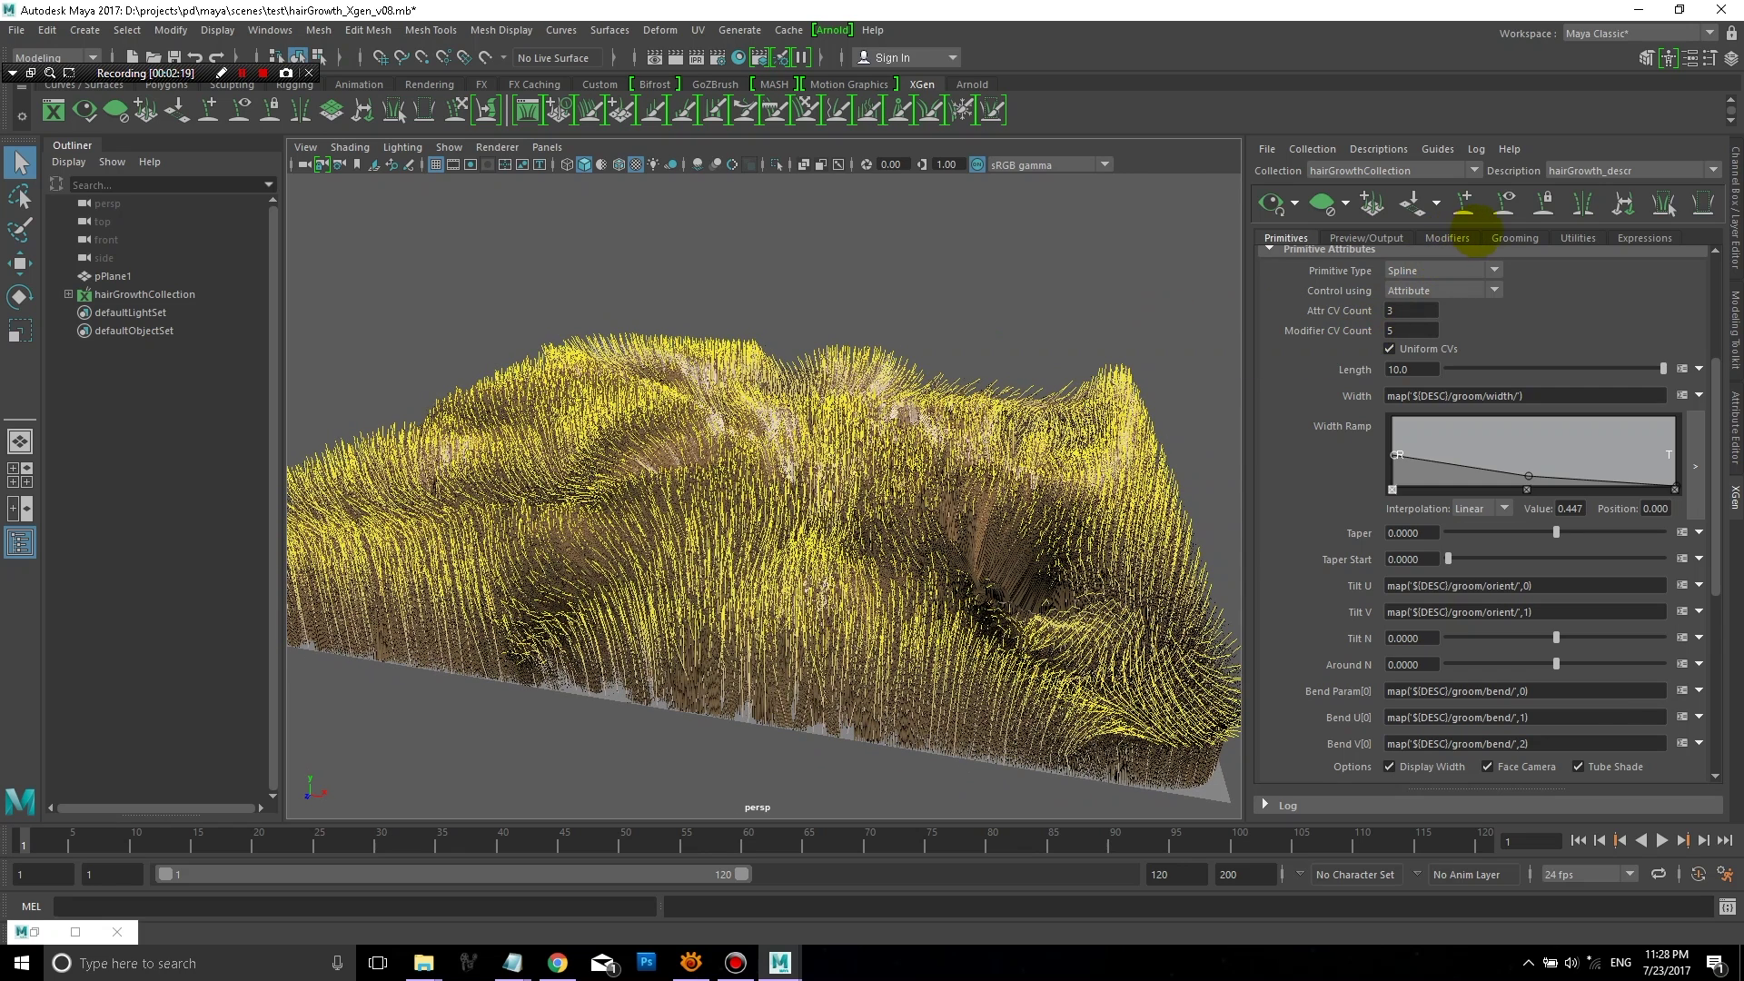
Step: Turn off the groom's visibility so that only the hair is displayed
left_click(1507, 238)
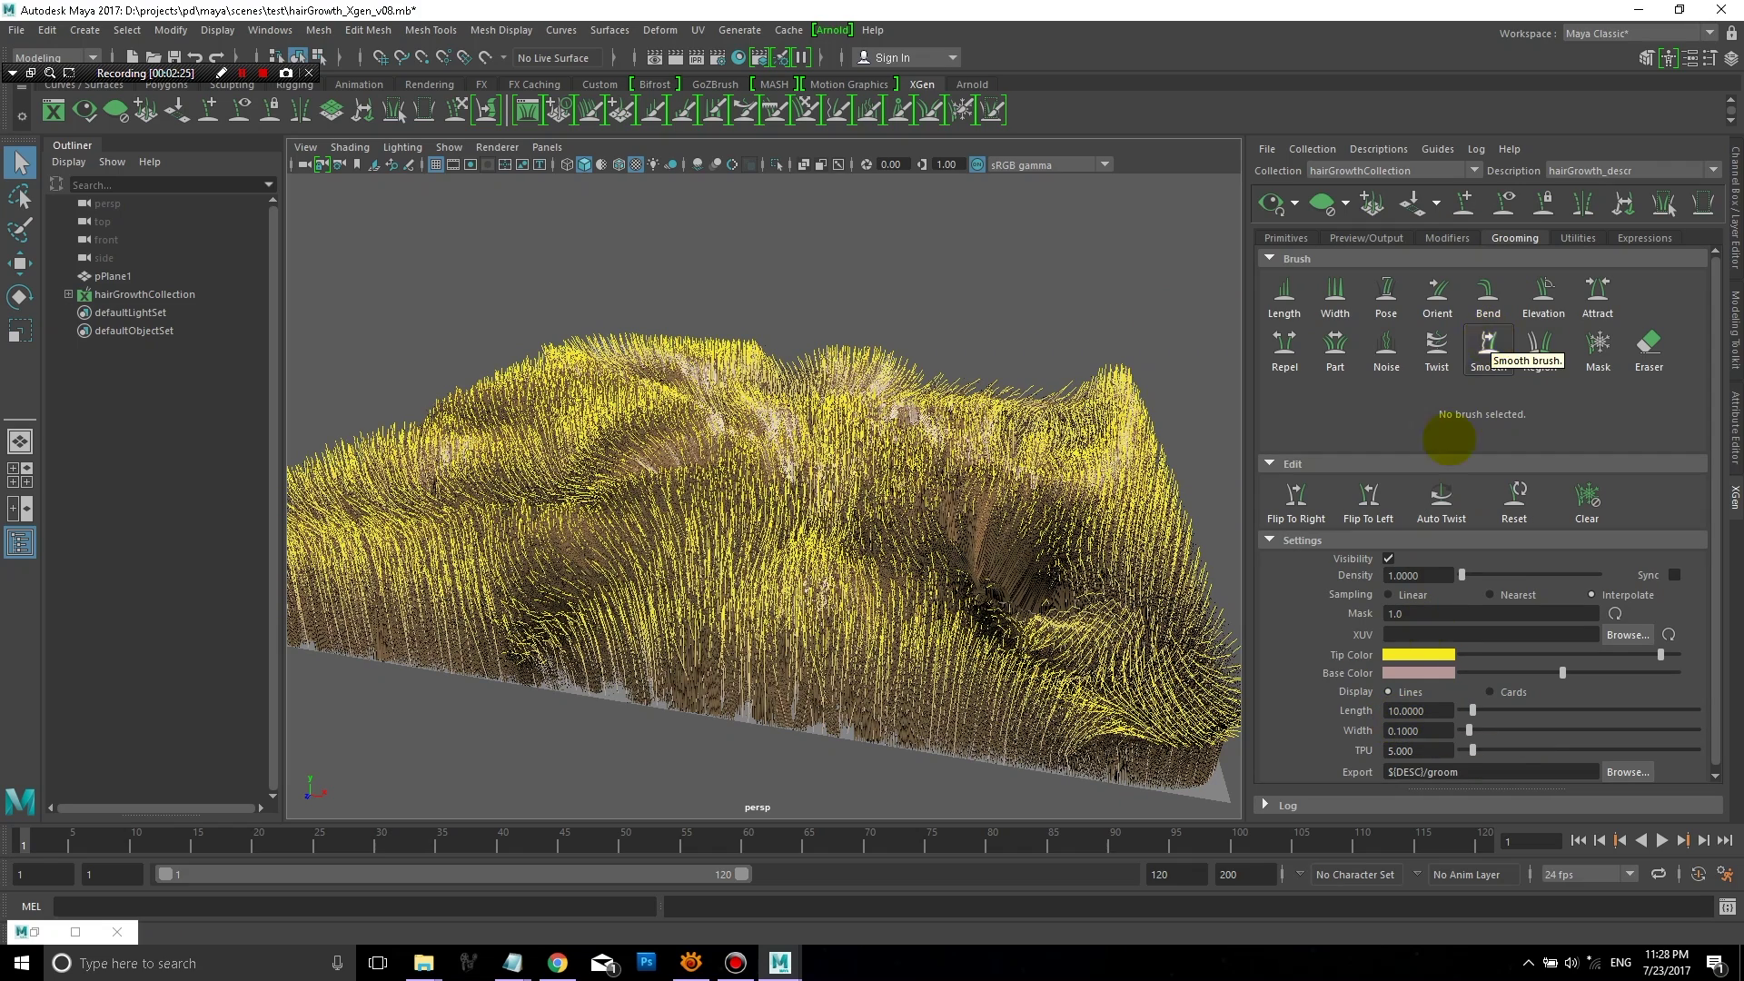
left_click(1388, 557)
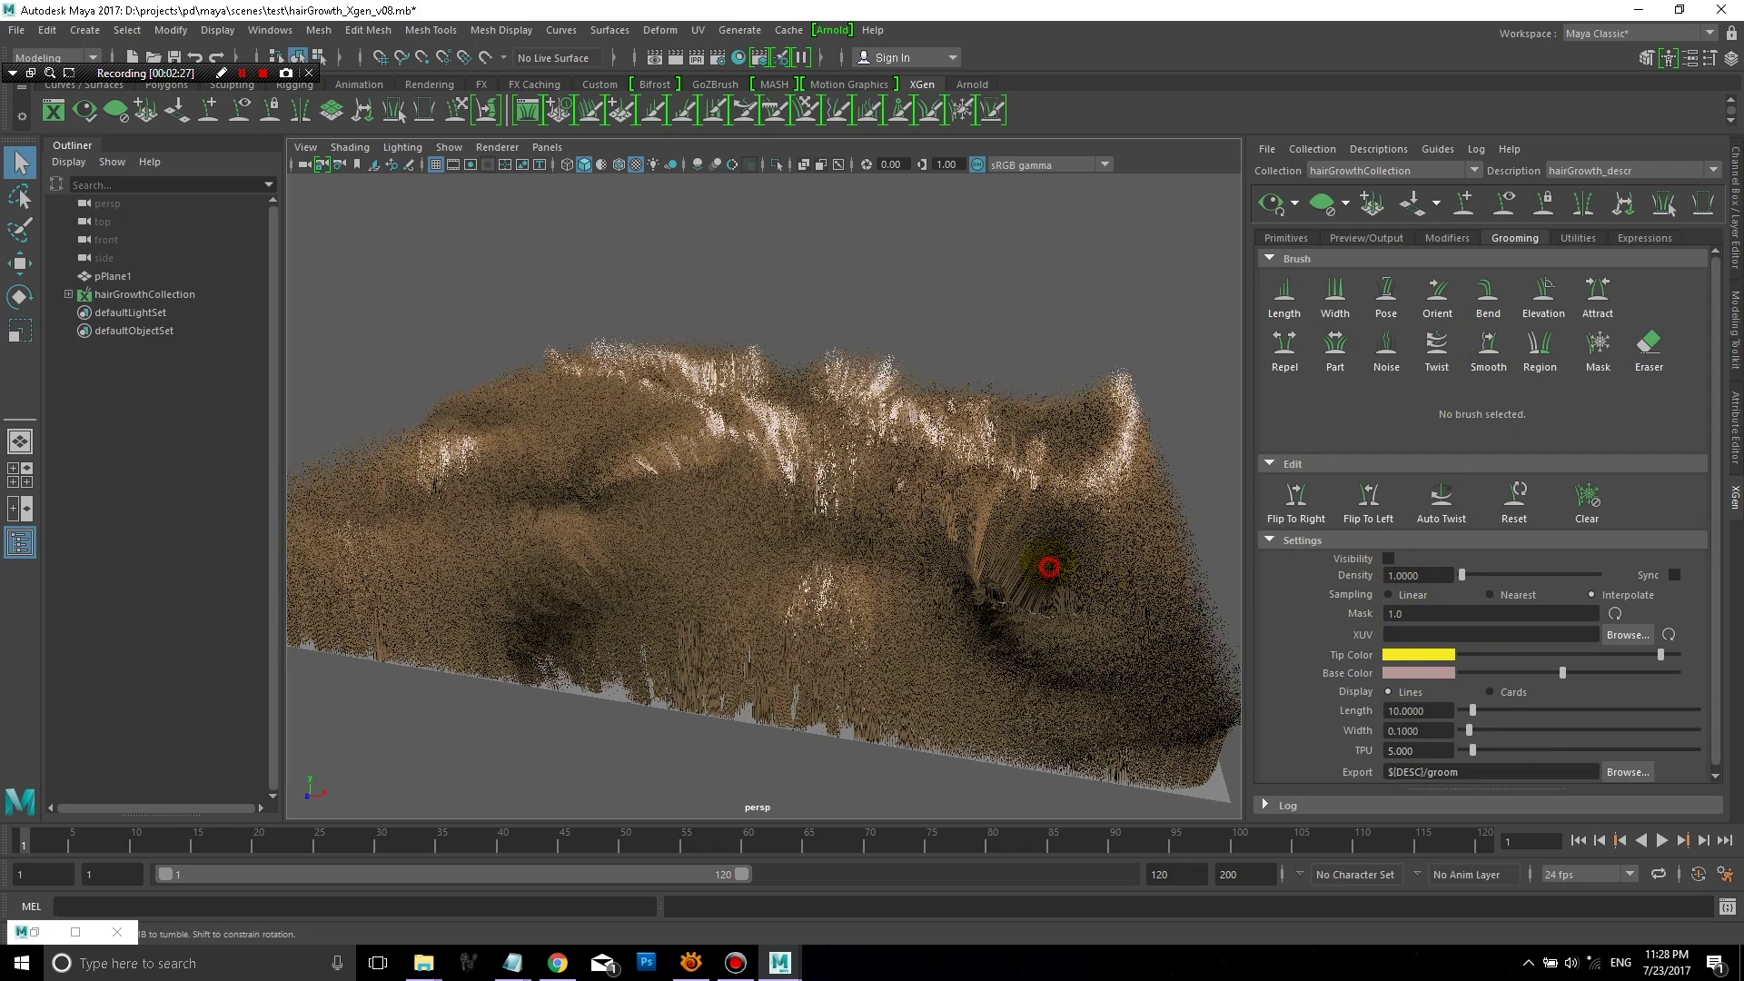
left_click_drag(1049, 566, 1022, 586, "alt")
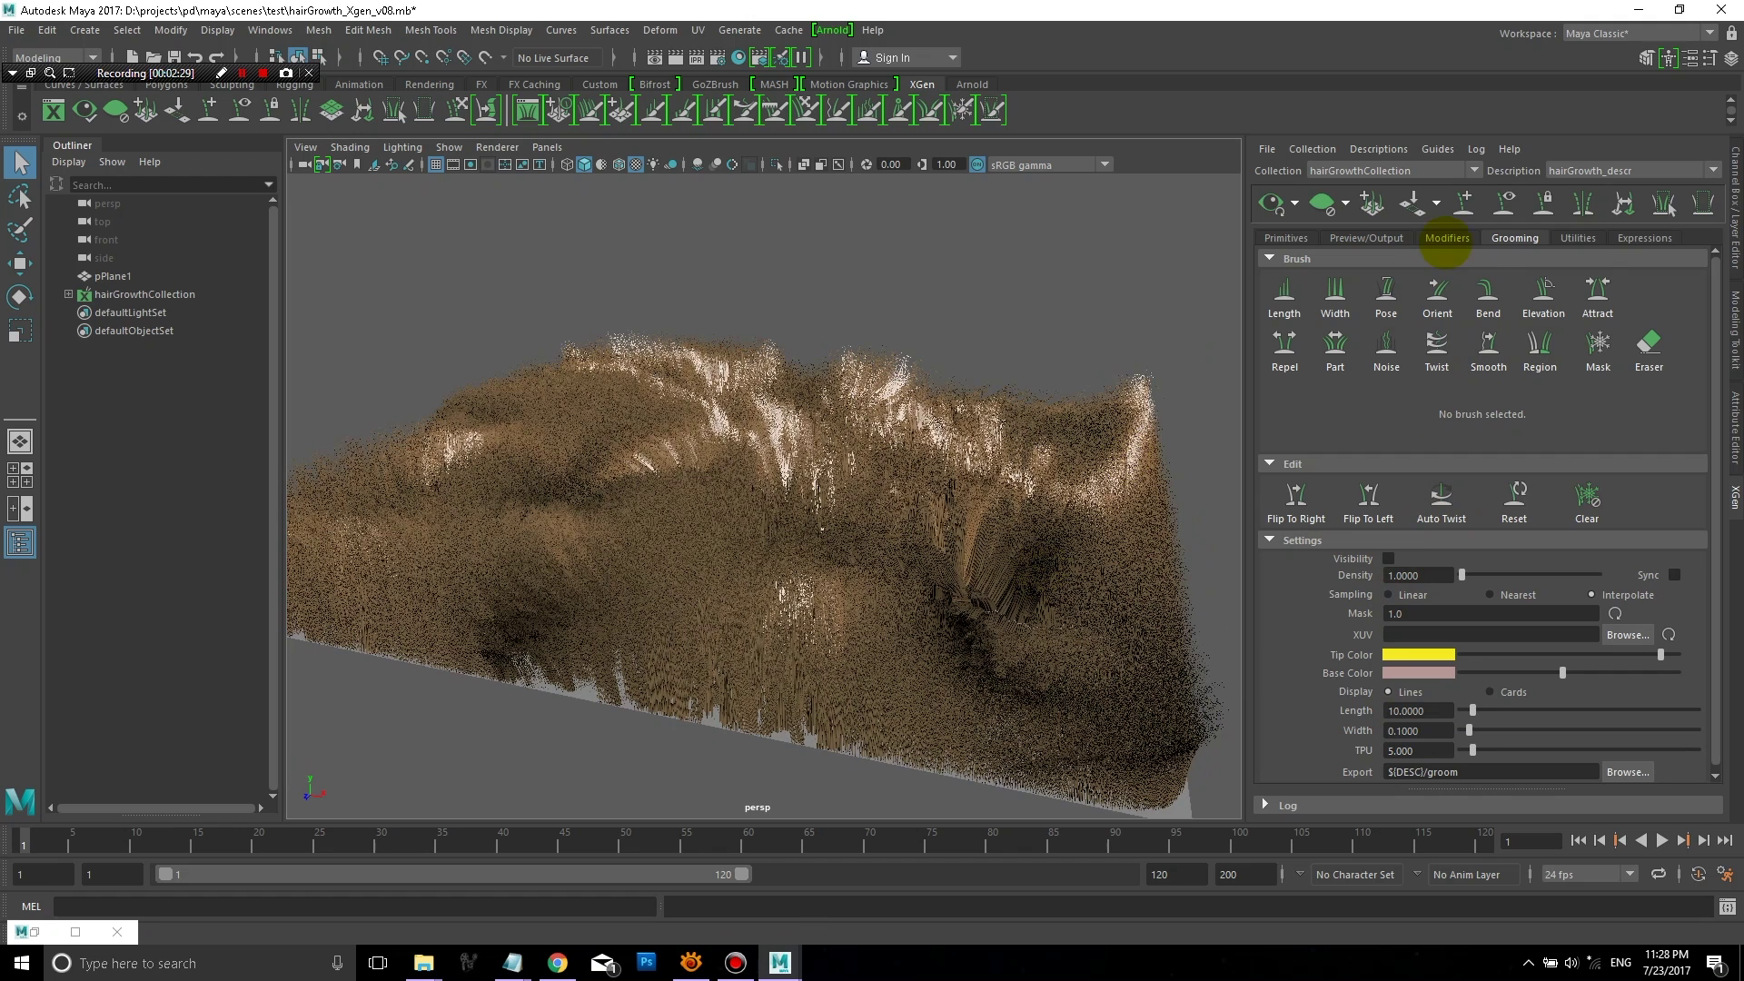
Step: Go to frame 120 with the Cut modifier's settings open and refresh the XGen preview to check the hair
left_click(1579, 238)
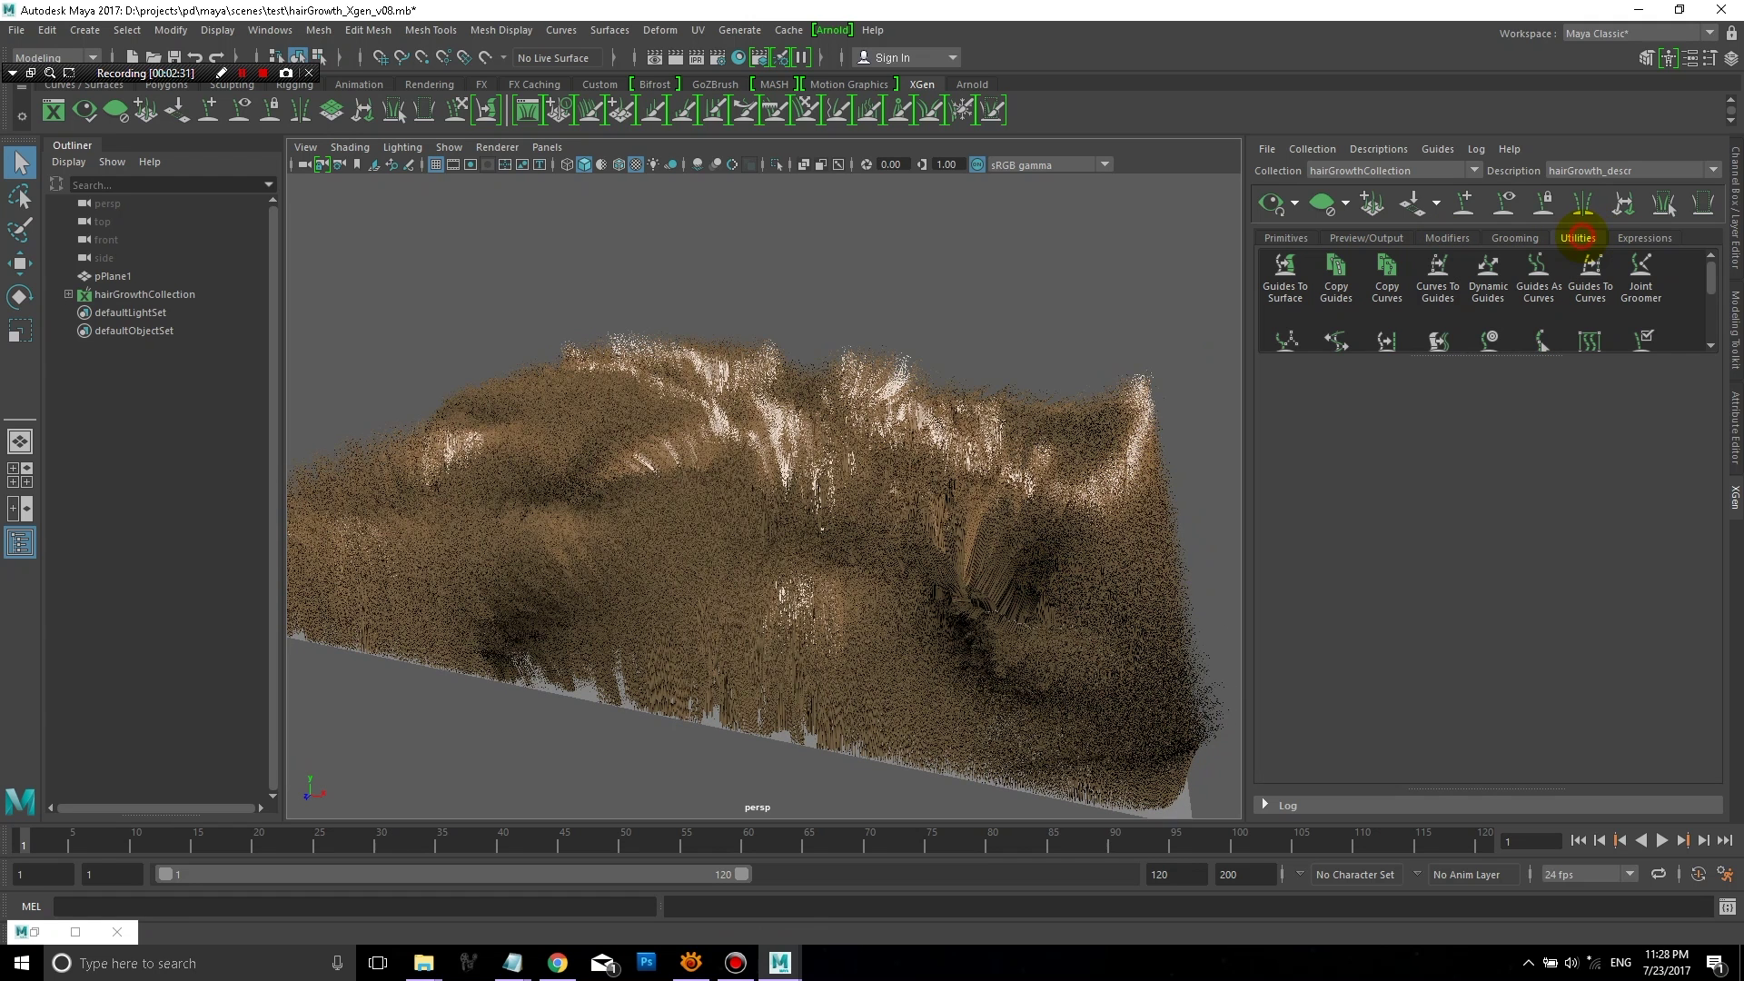
left_click(1458, 238)
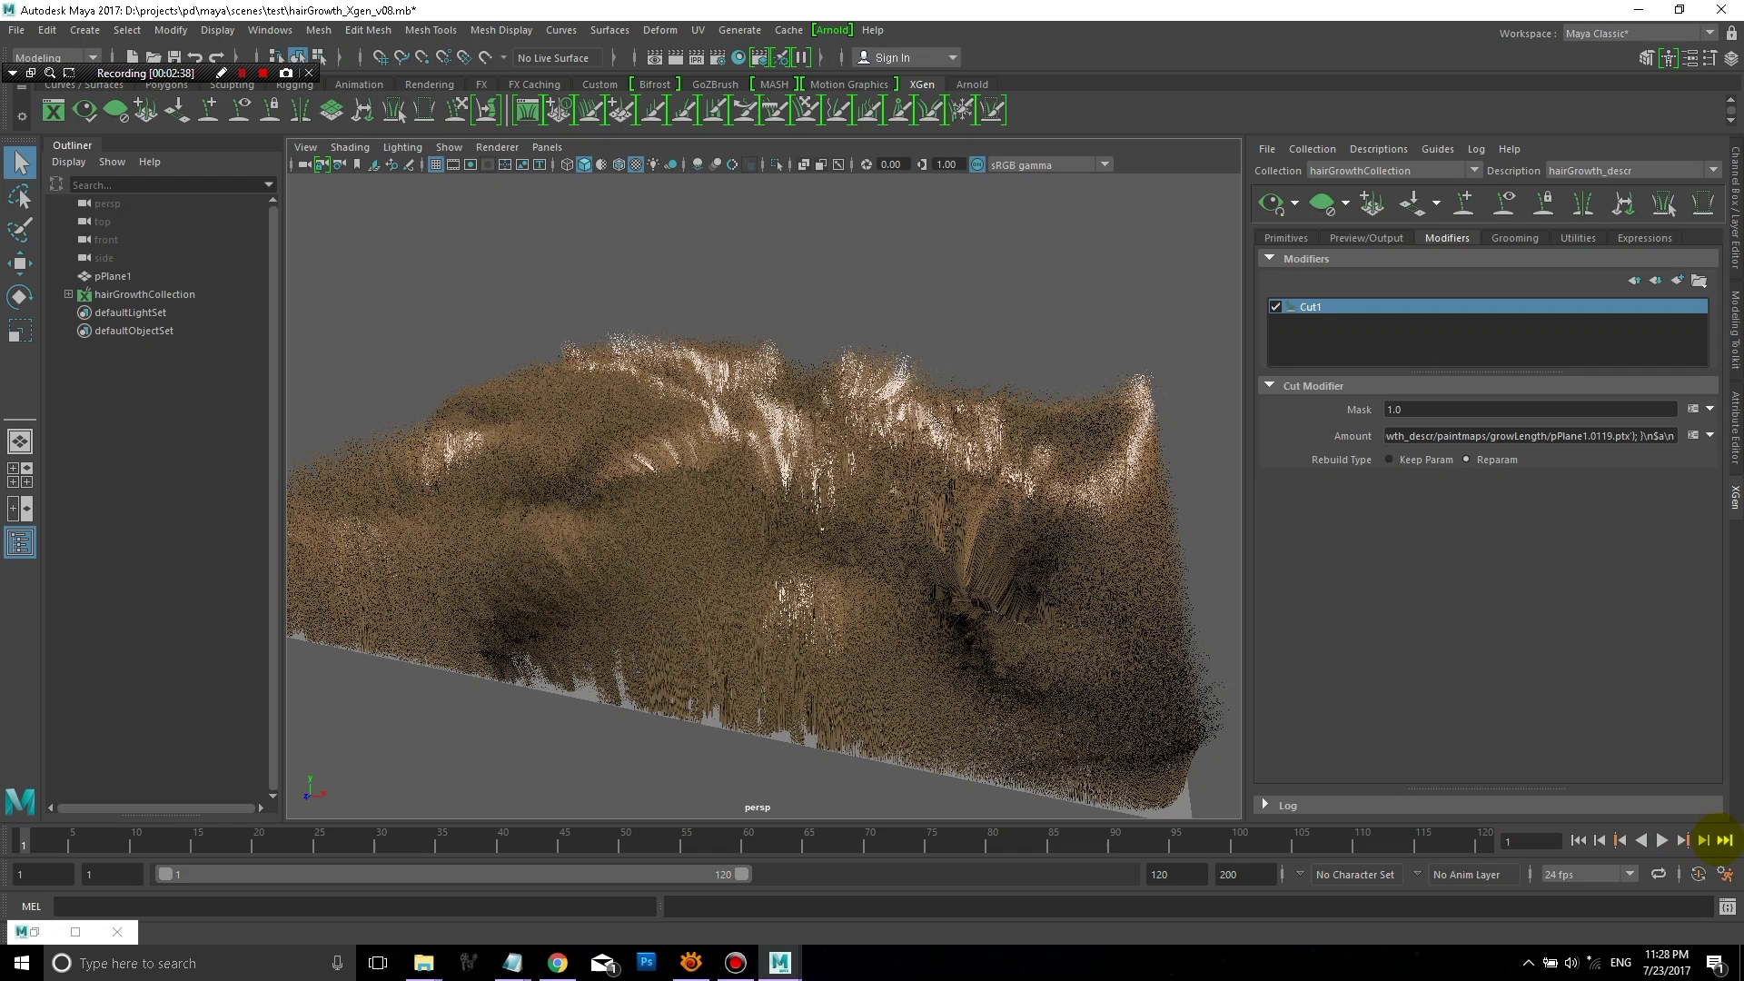
left_click(1723, 839)
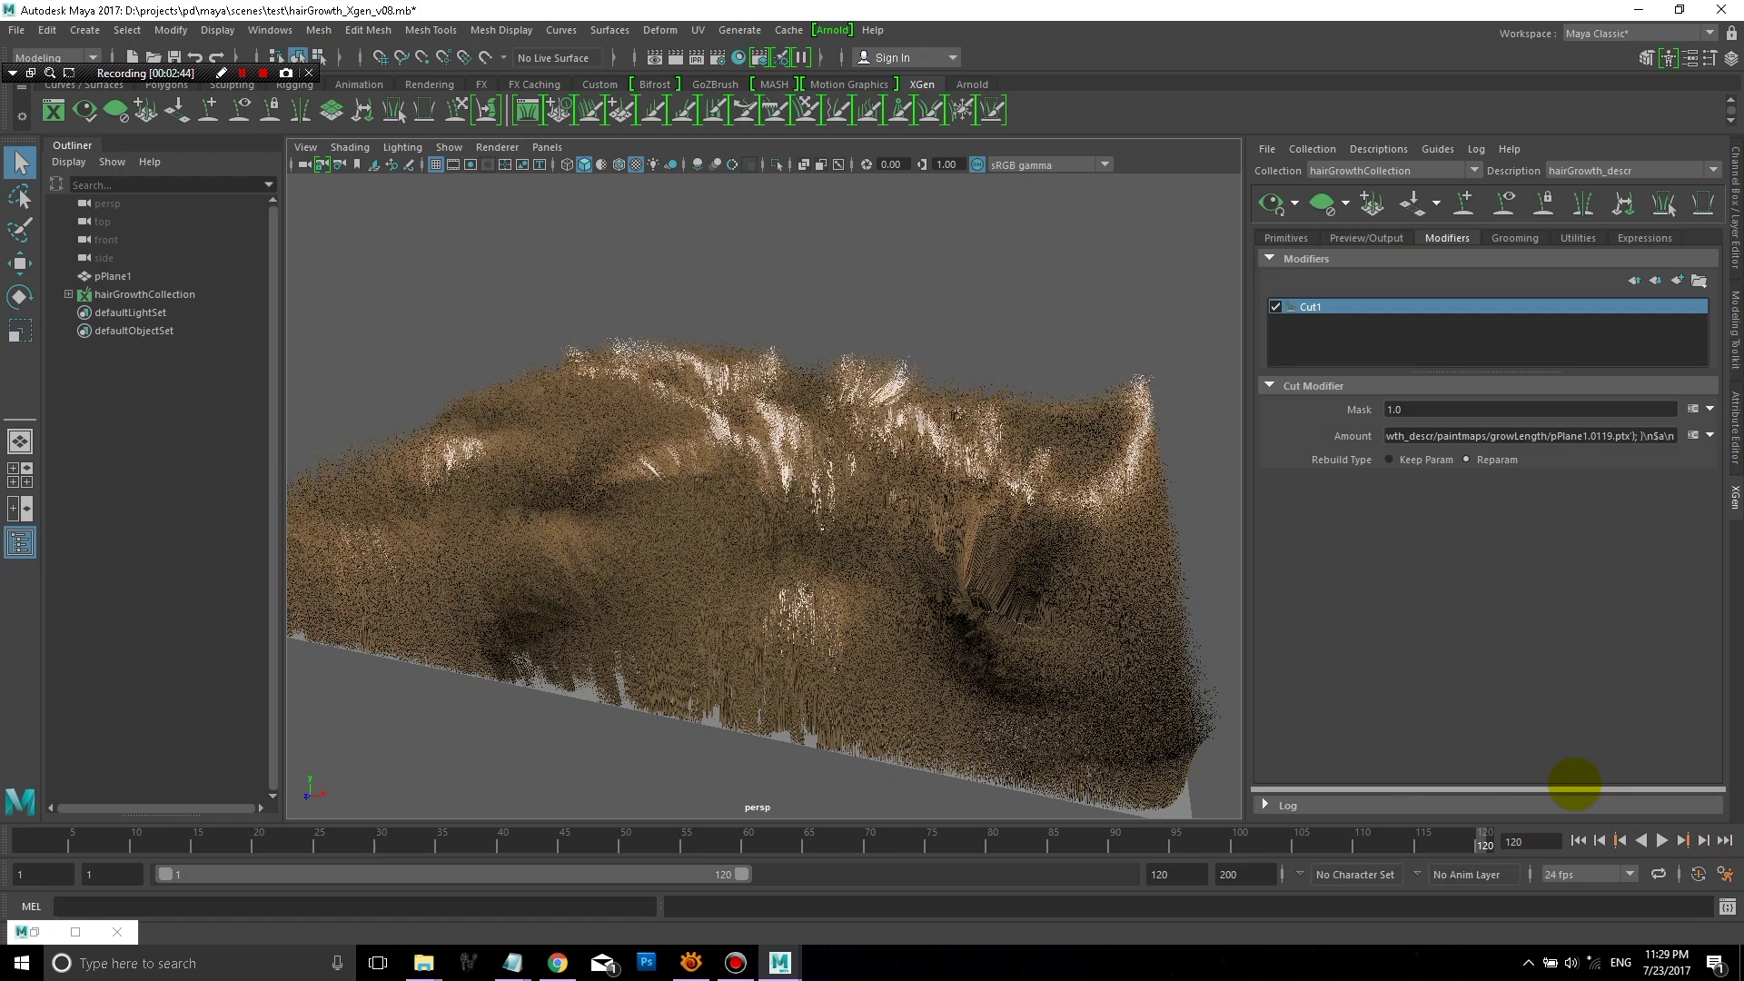
mouse_move(941, 516)
left_mouse_down("alt")
mouse_move(881, 504)
mouse_move(934, 498)
left_mouse_up("alt")
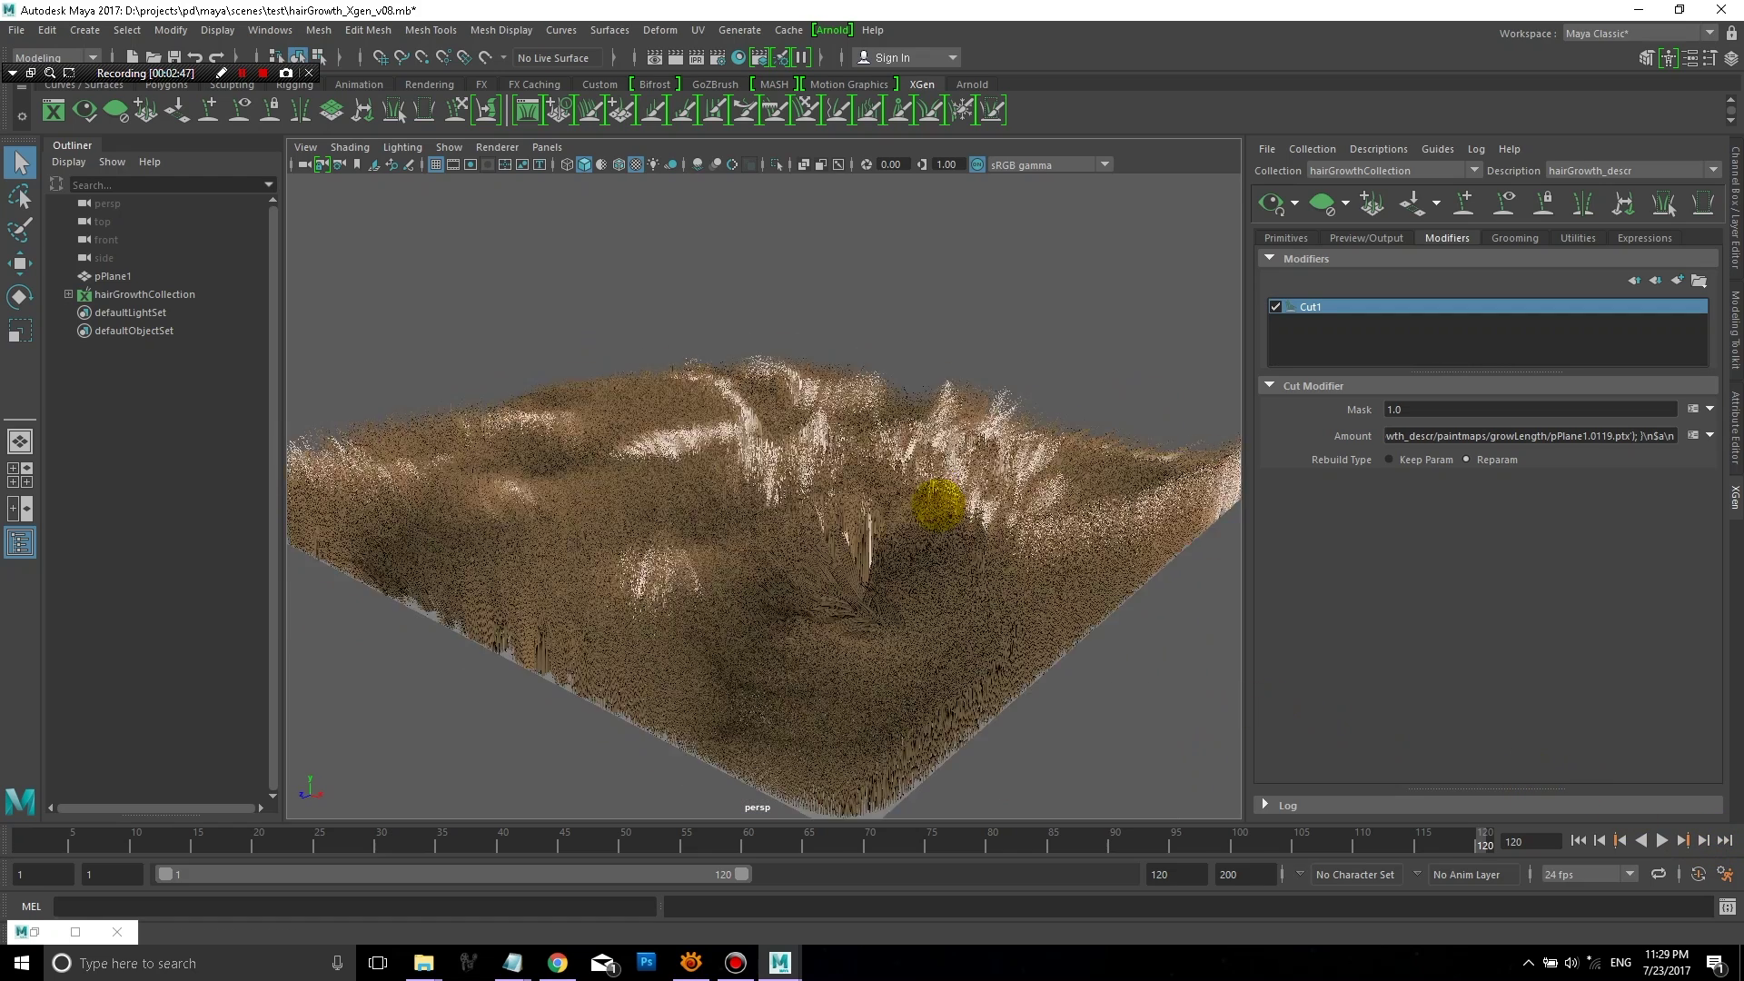
left_click(1294, 202)
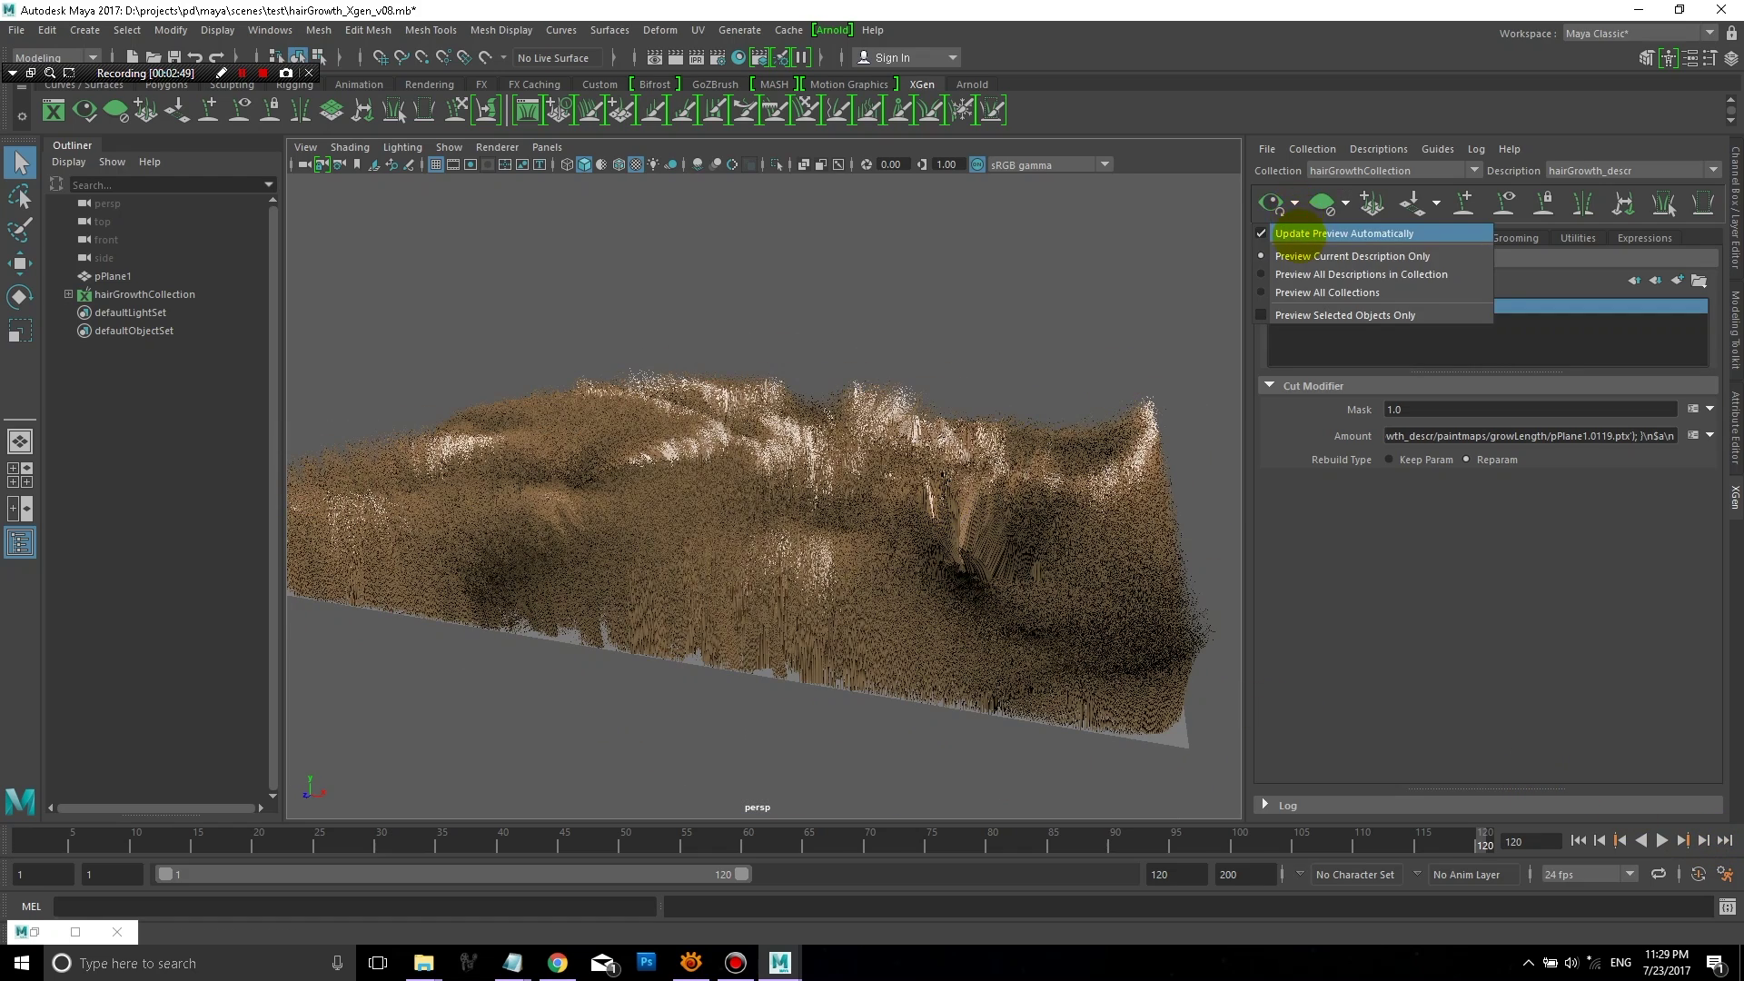
left_click(1323, 199)
left_click(1271, 203)
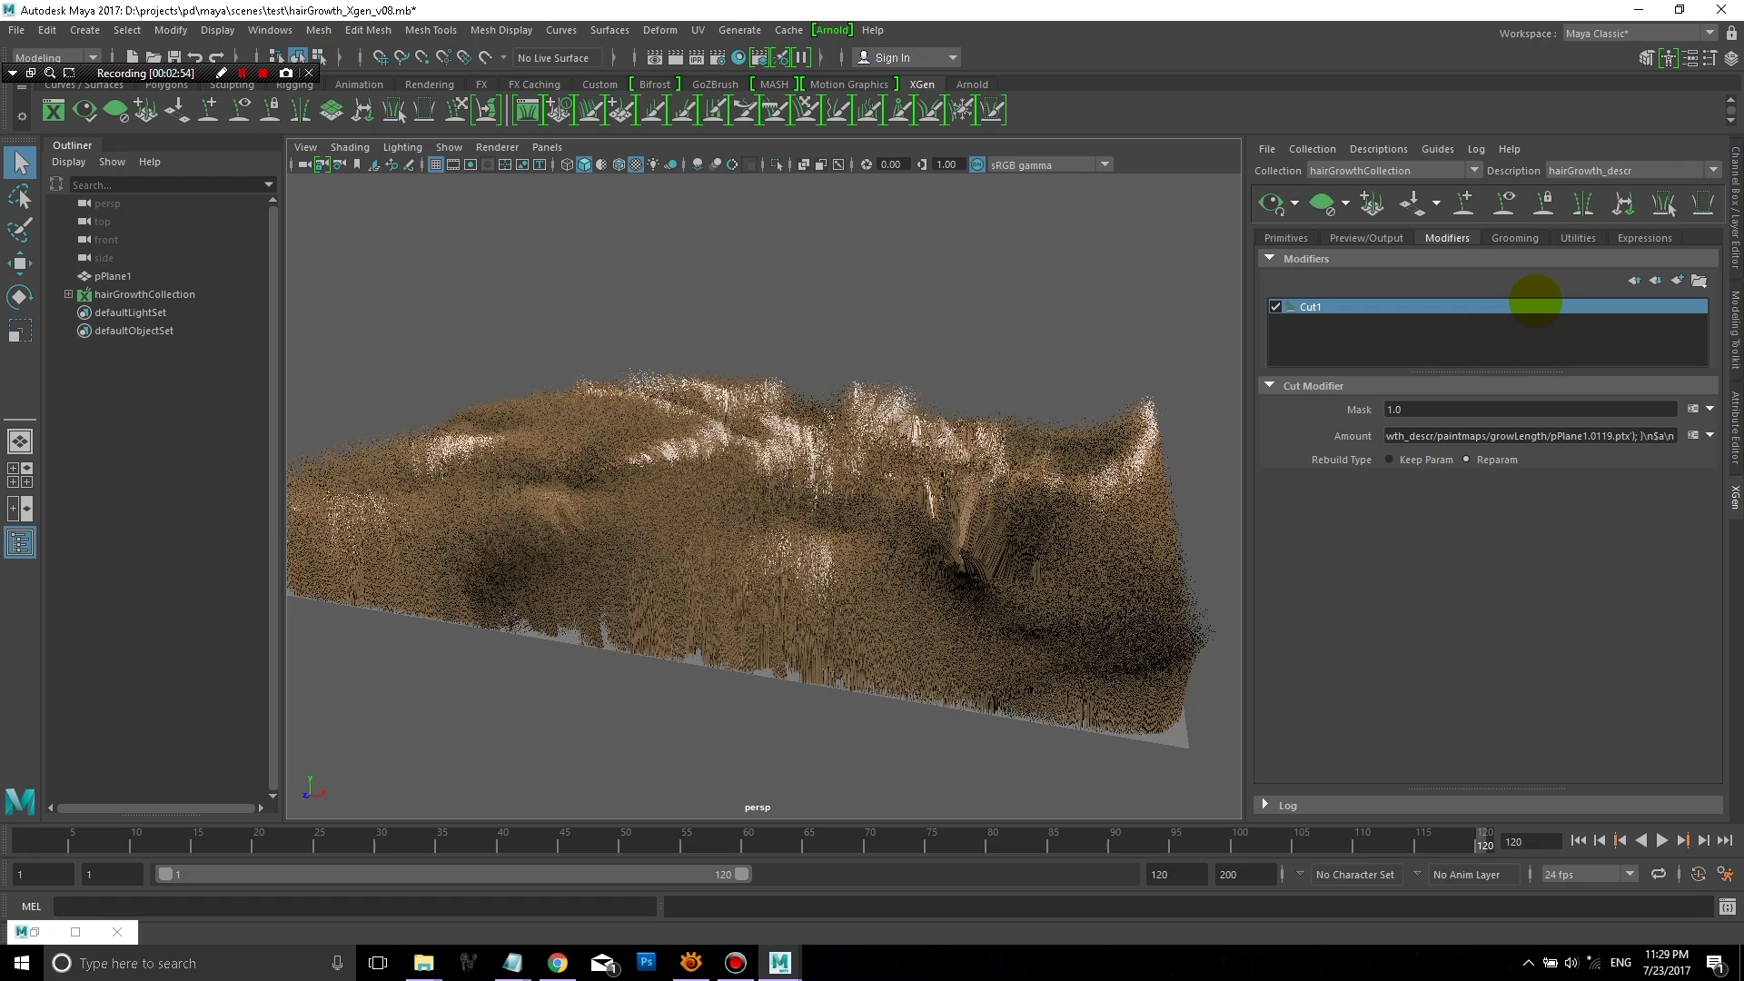
Step: Change the last line of the Cut modifier's Amount expression to invert($a), accept it, and check the hair at frame 1
left_click(1692, 435)
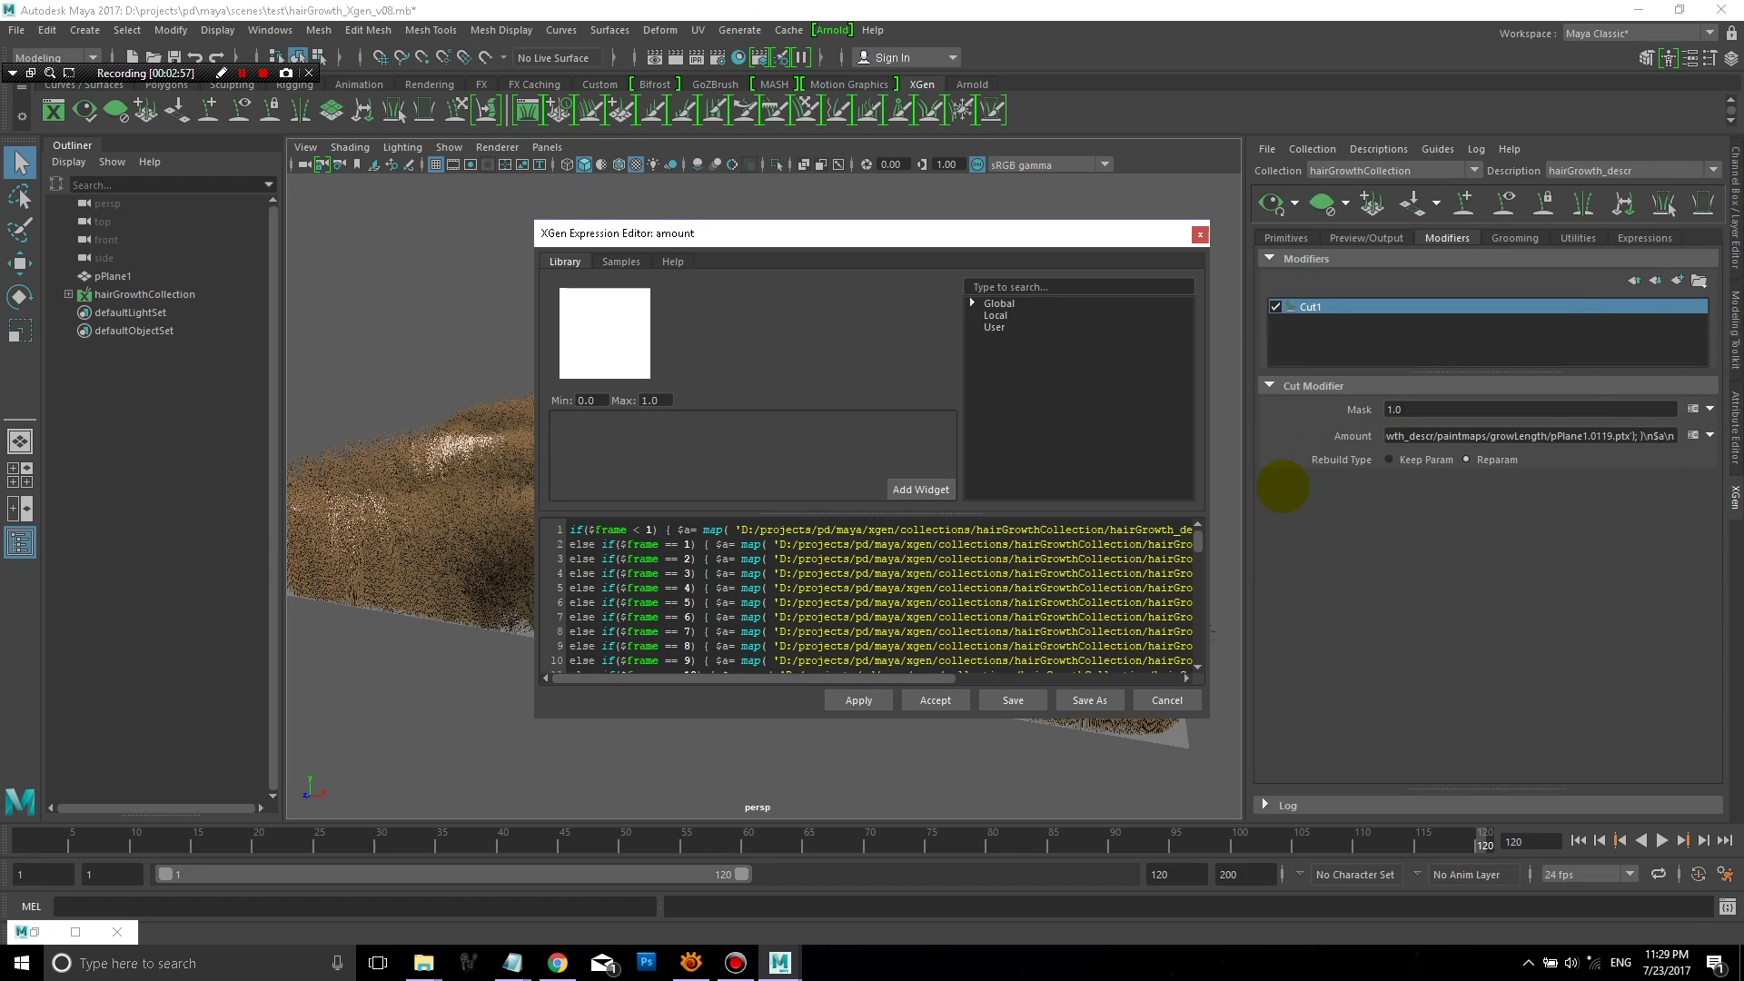
left_click_drag(1199, 540, 1197, 646)
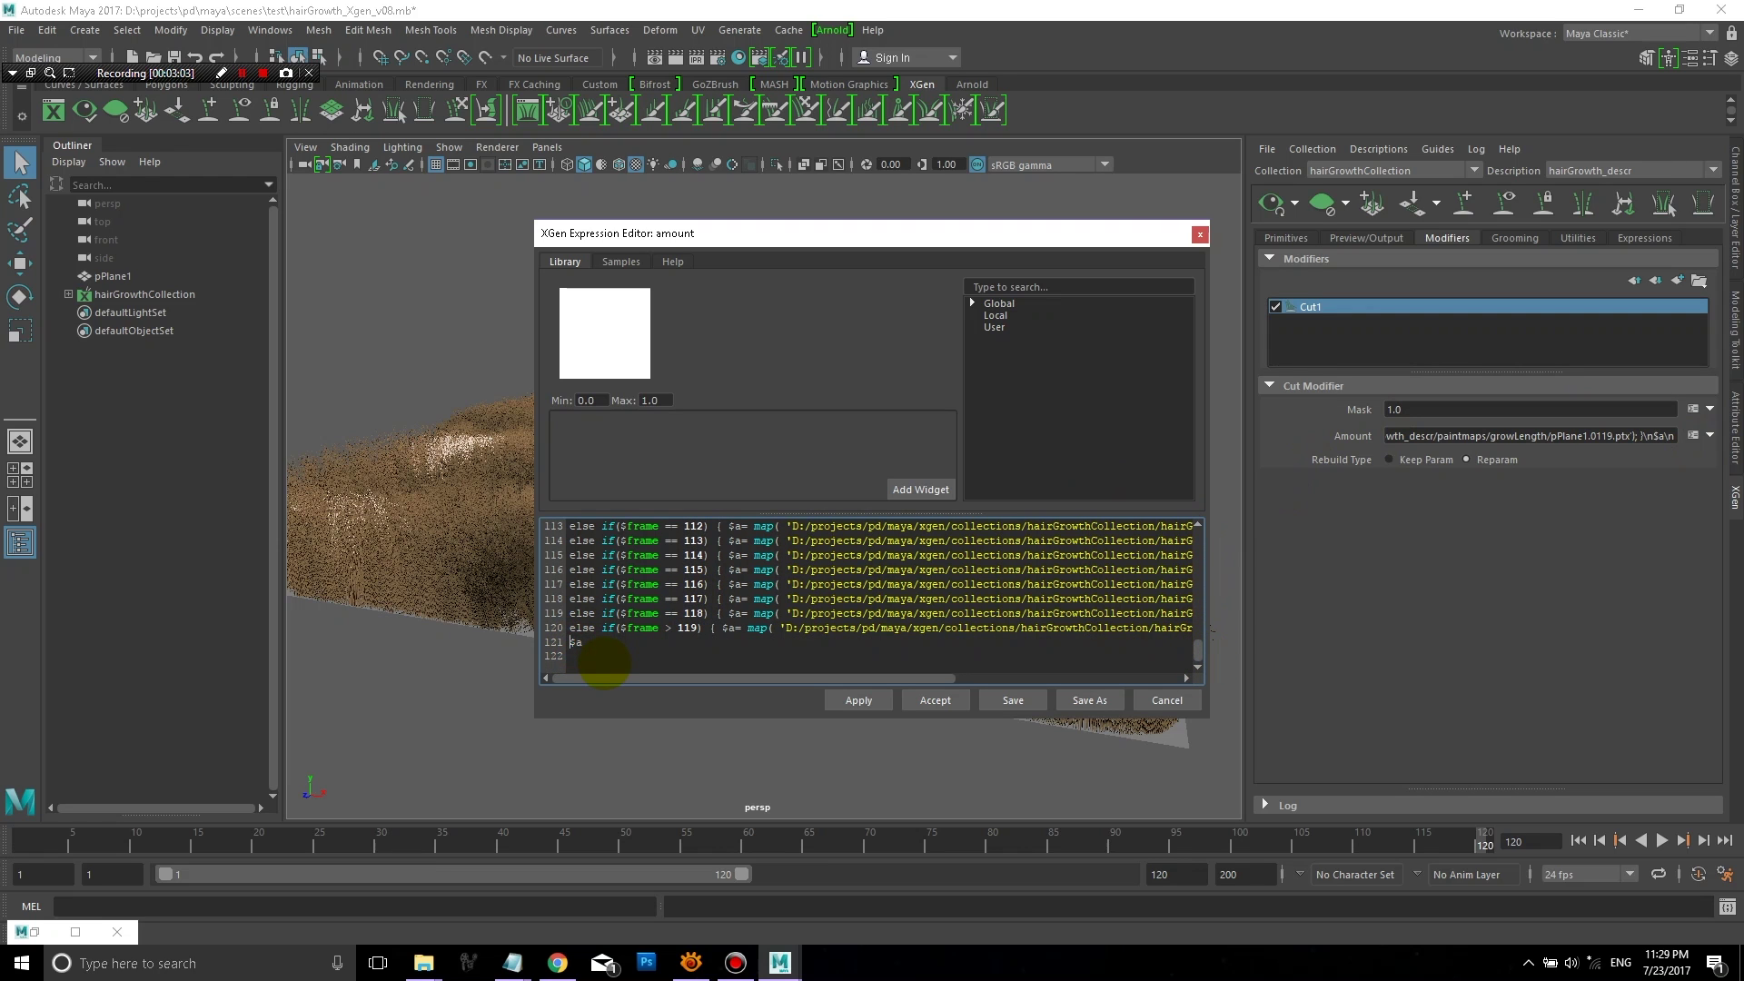
type("invert($a")
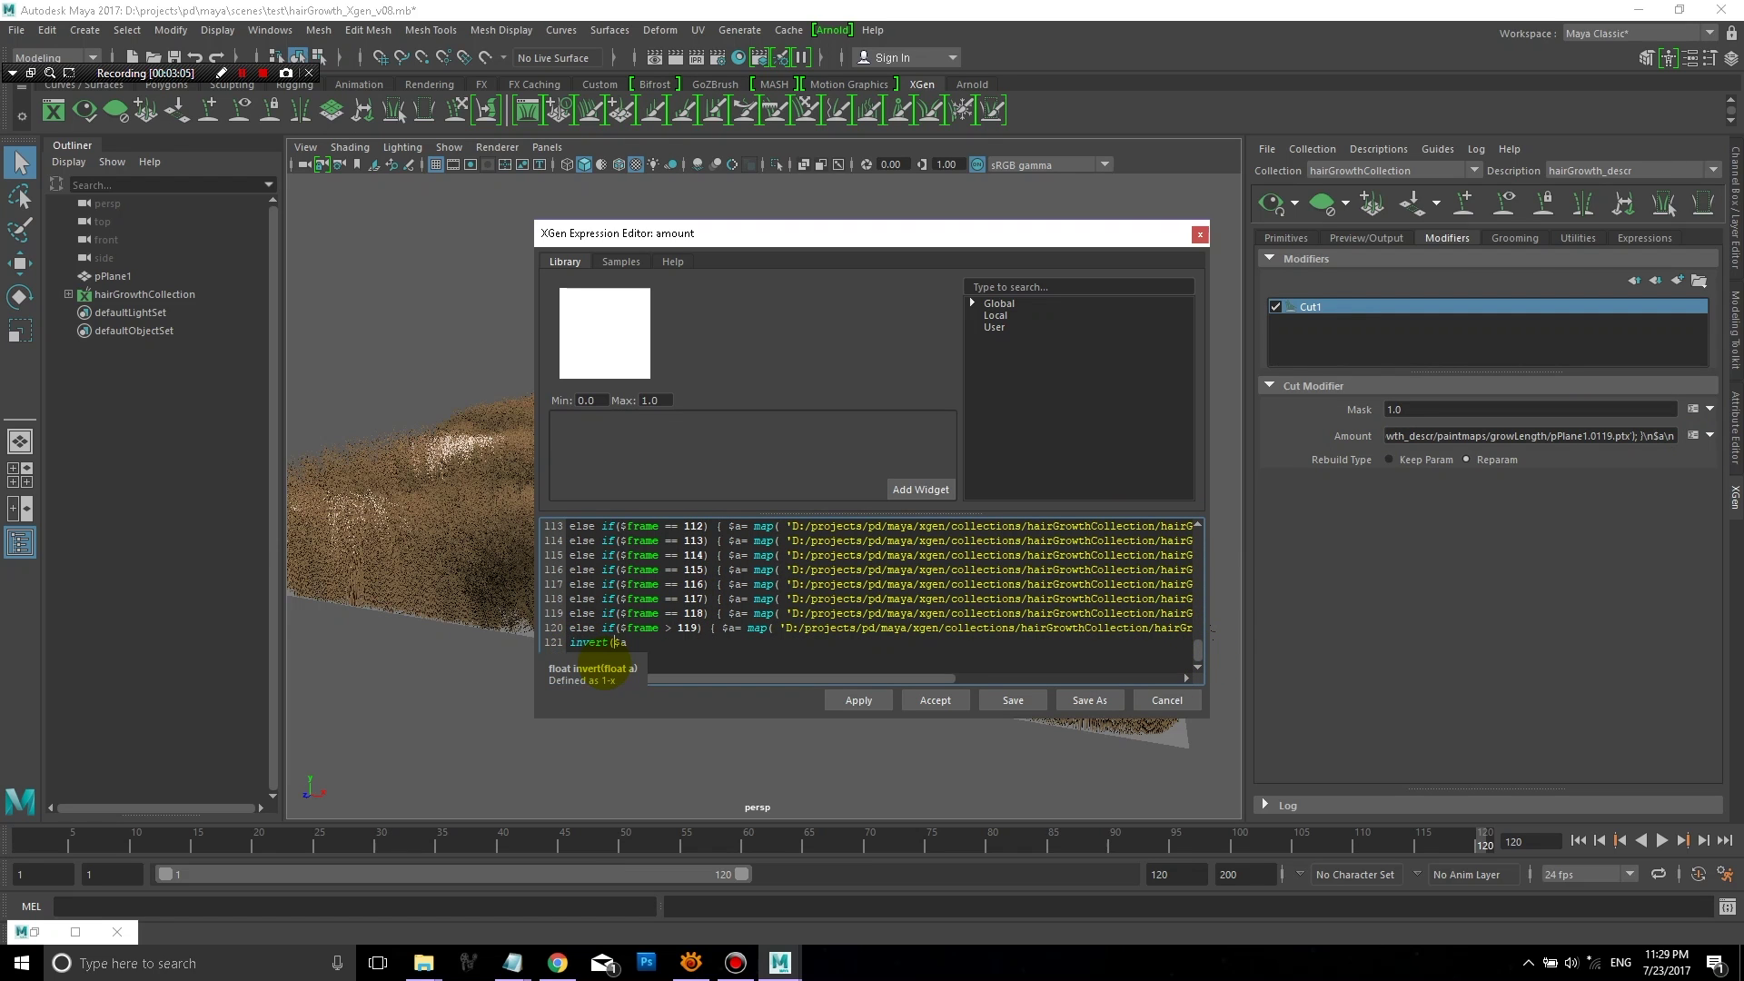
type(")")
key("Return")
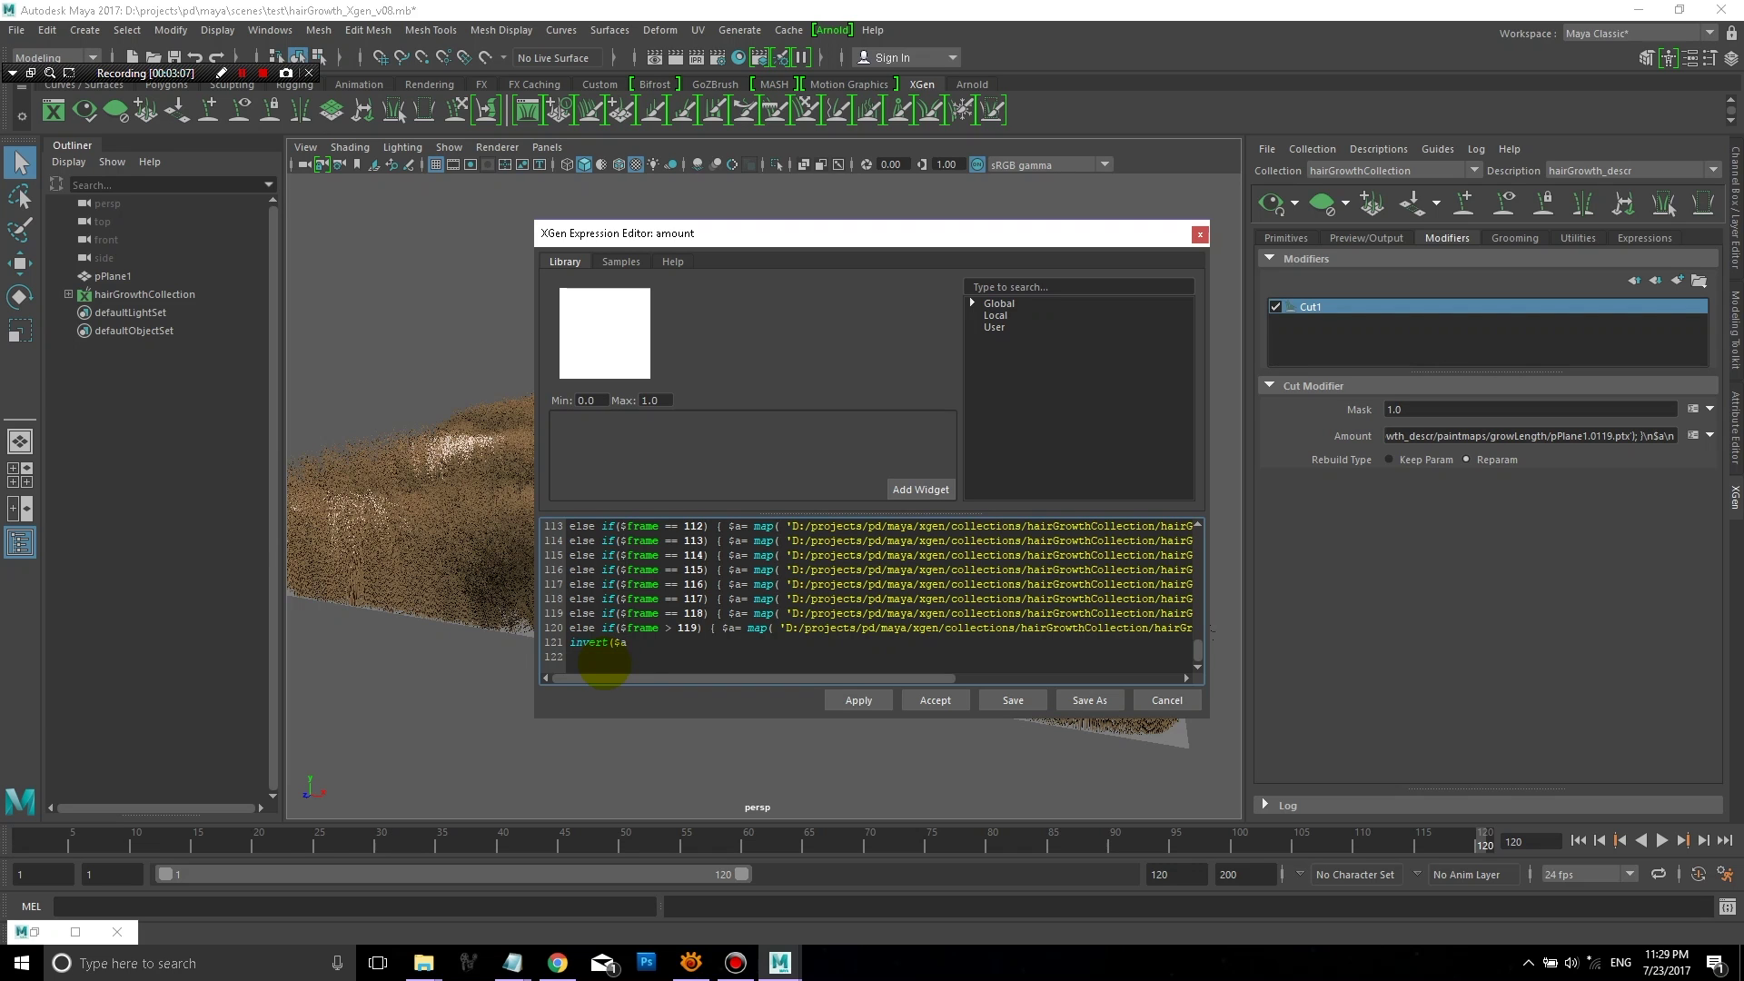
left_click(867, 700)
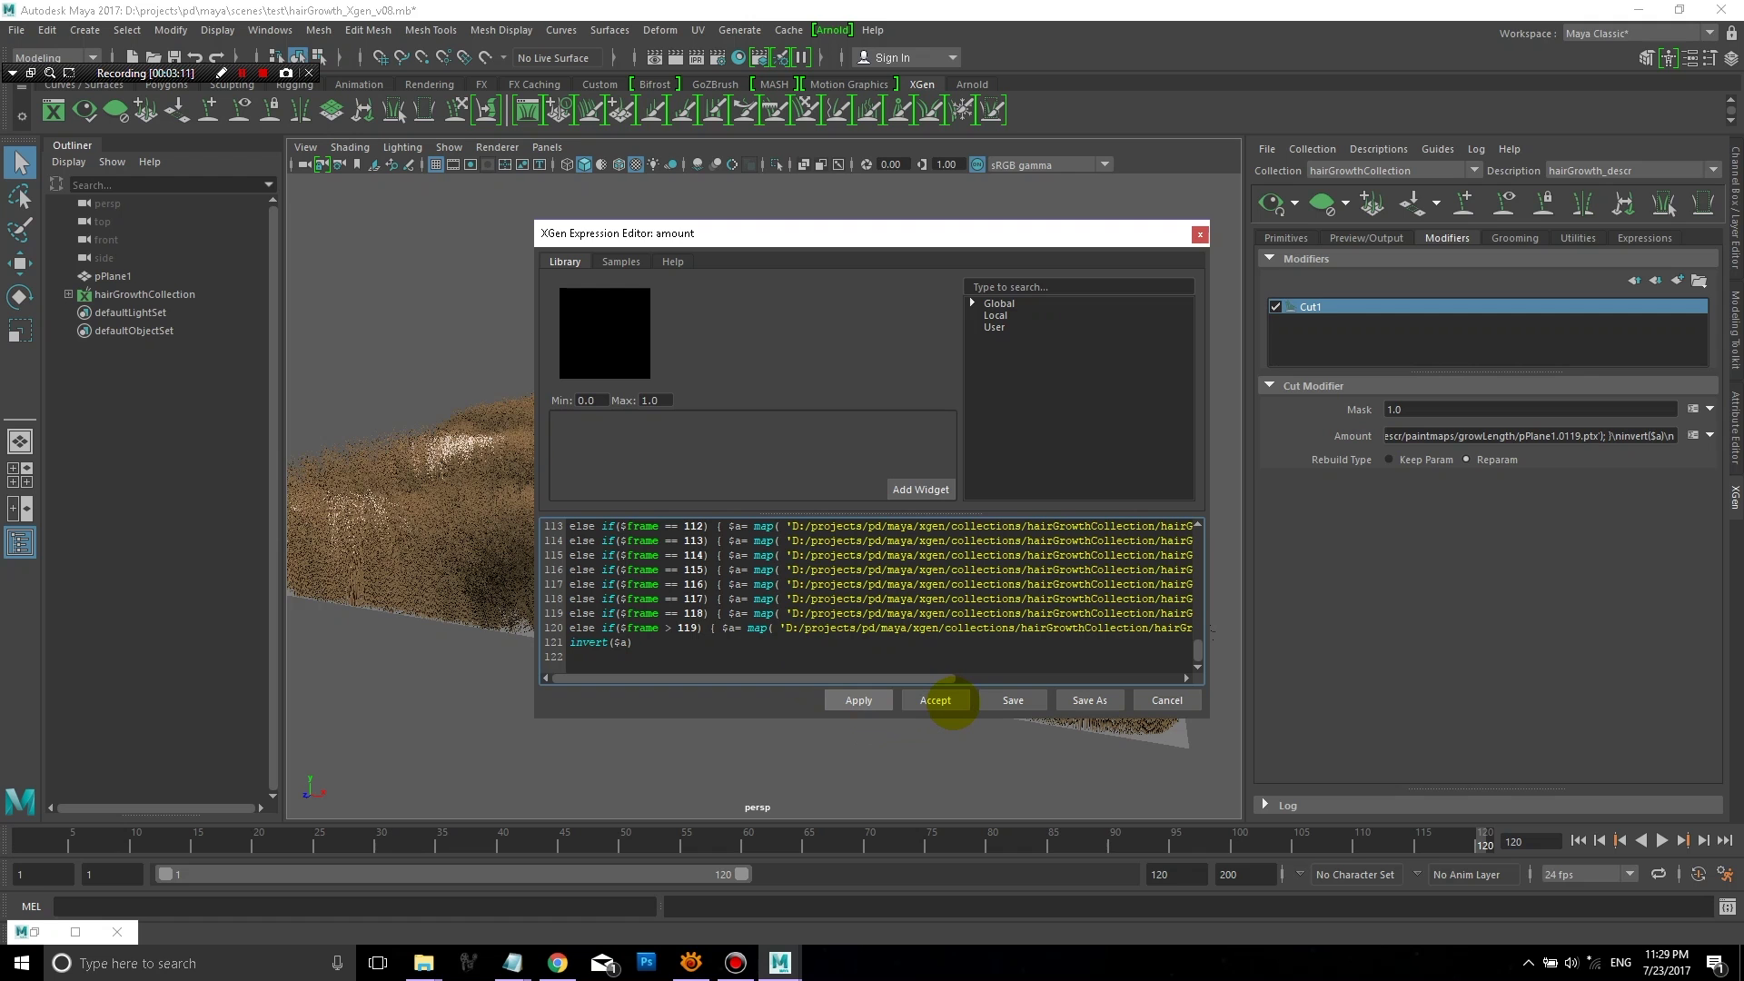
left_click(944, 700)
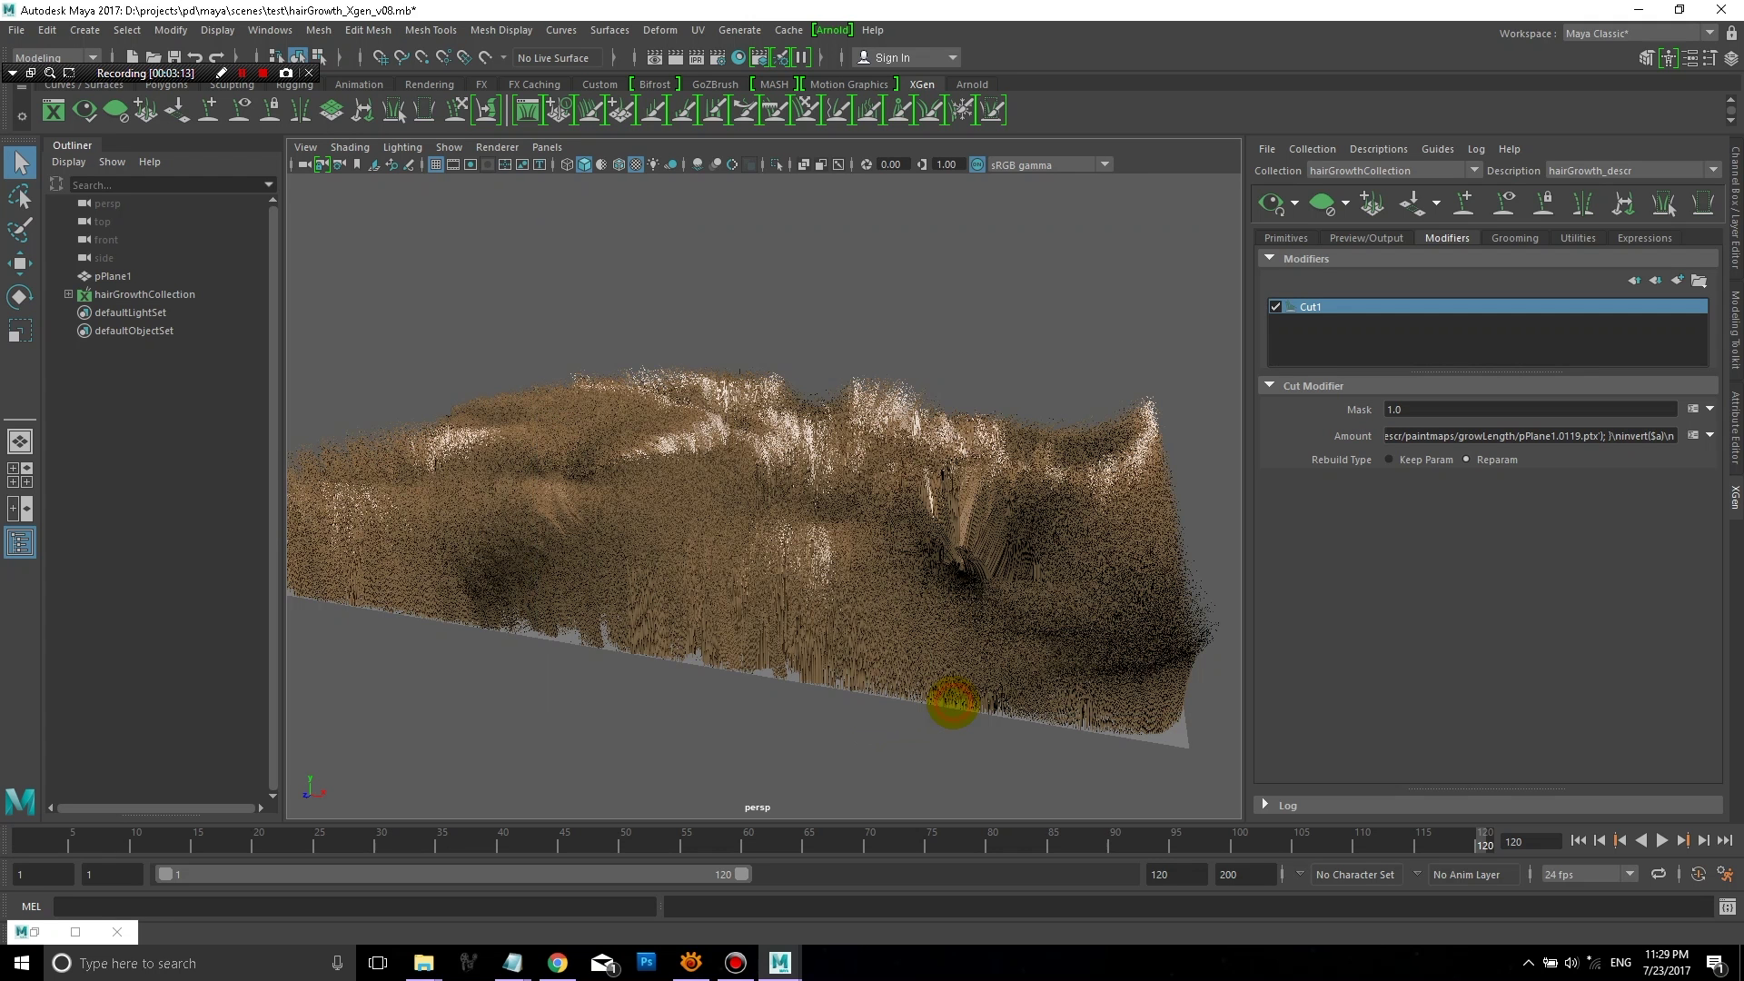
left_click(1577, 840)
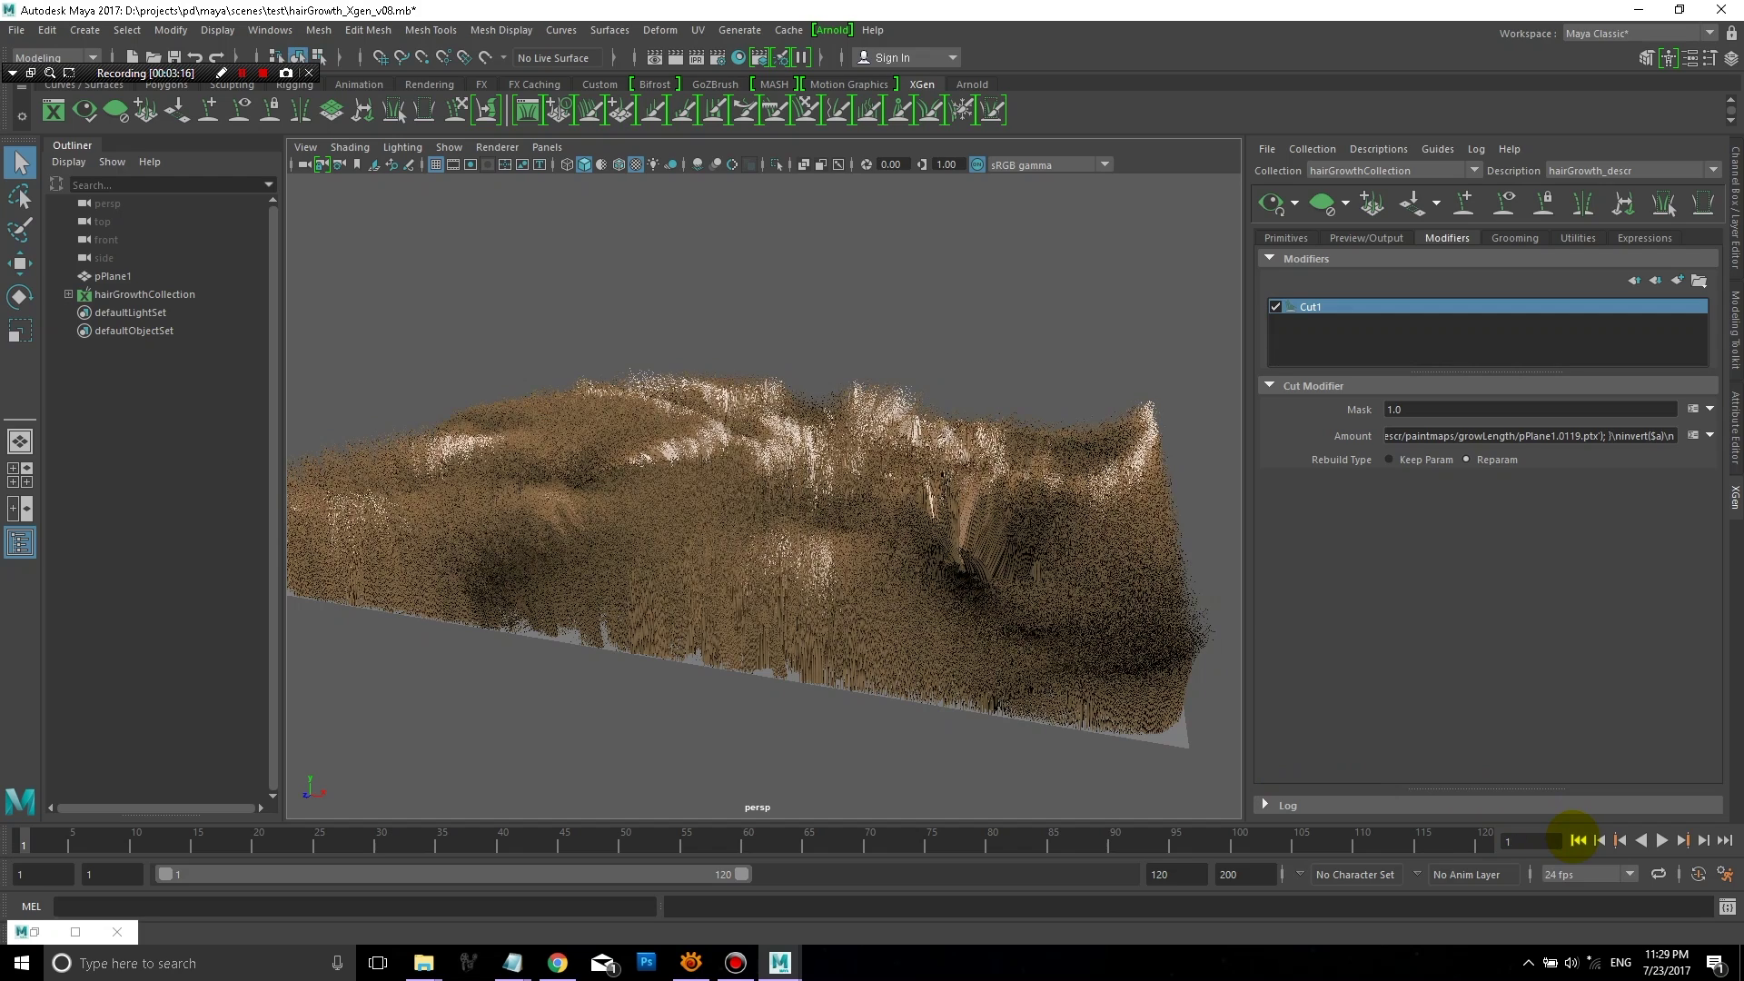
mouse_move(971, 526)
left_mouse_down("alt")
mouse_move(957, 514)
mouse_move(996, 505)
mouse_move(995, 524)
mouse_move(992, 505)
left_mouse_up("alt")
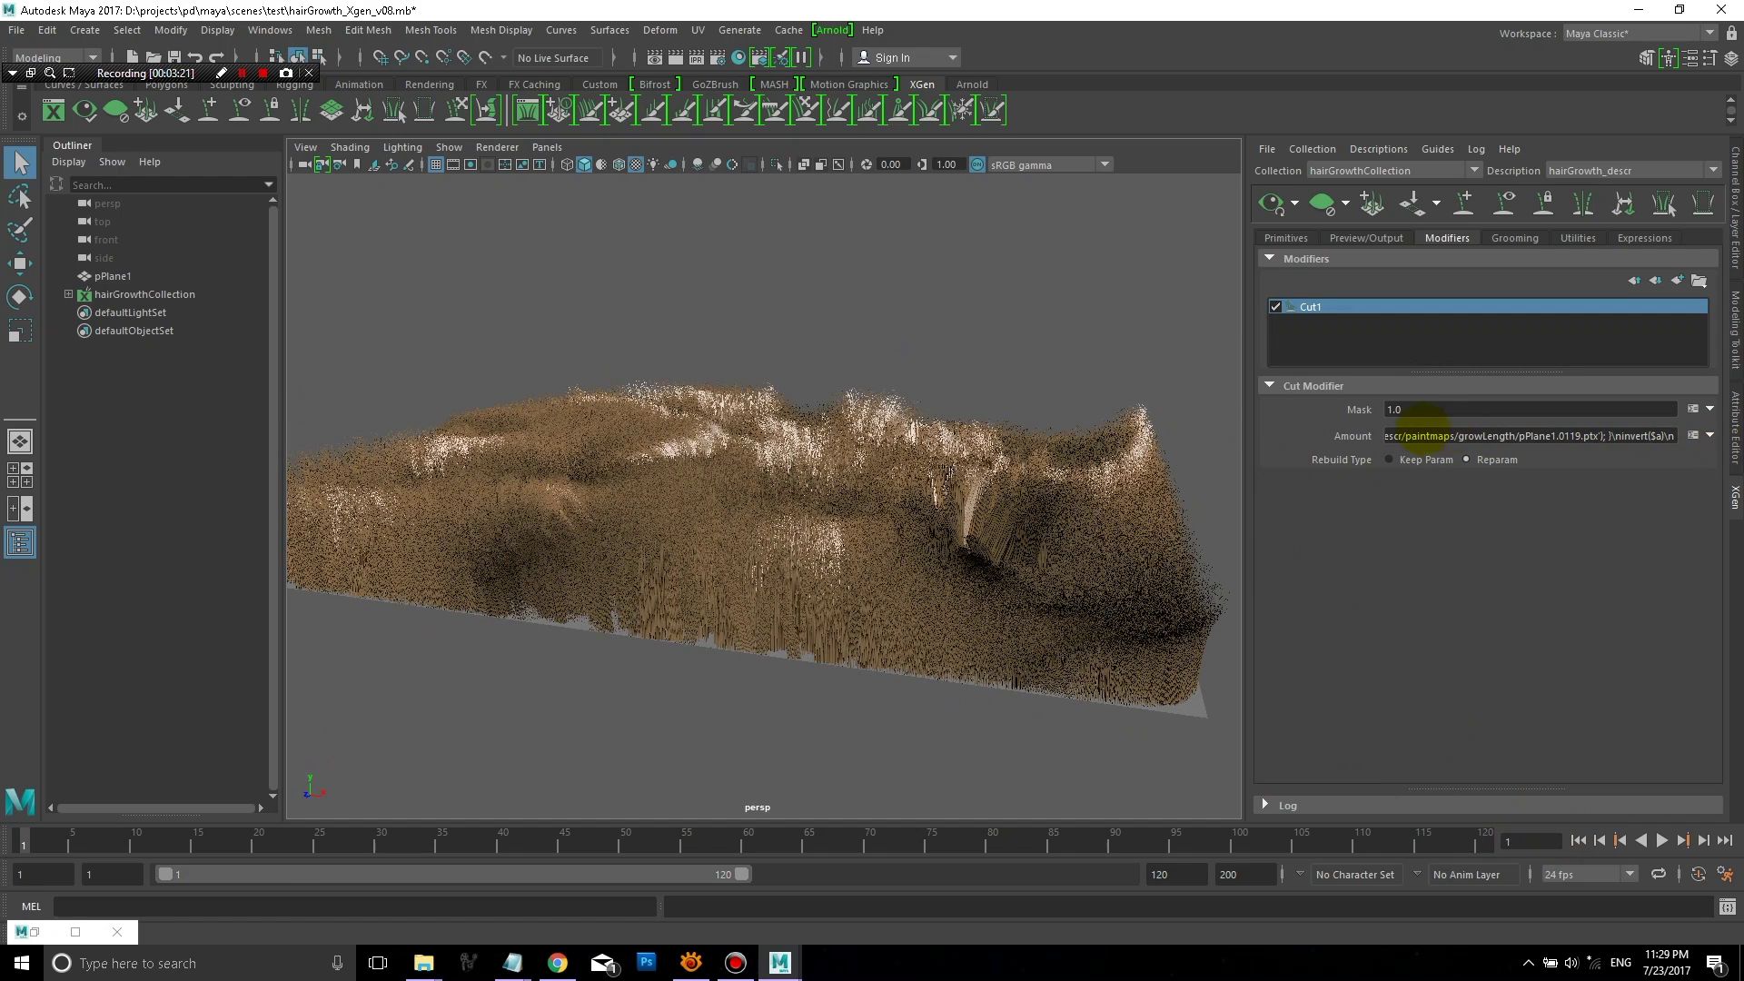
Step: Change the last line of the Cut Amount expression to invert($a)*10, accept it, and play the animation from frame 1
left_click(1692, 435)
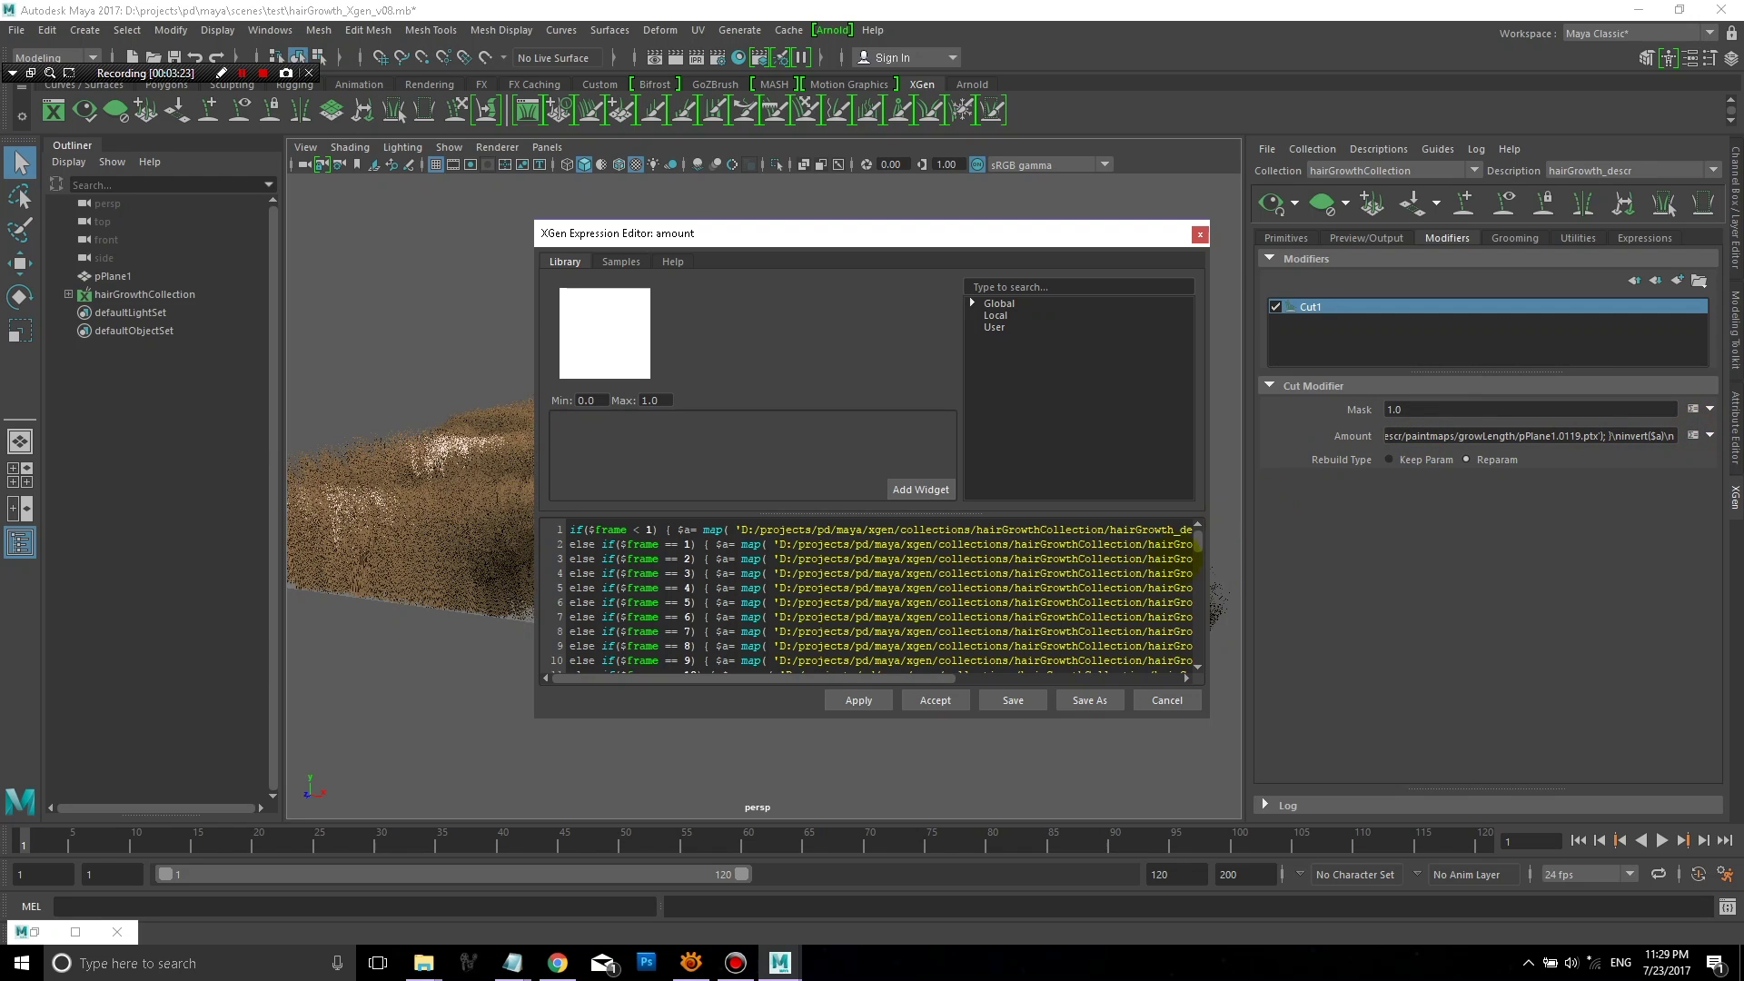
left_click_drag(1196, 542, 1197, 649)
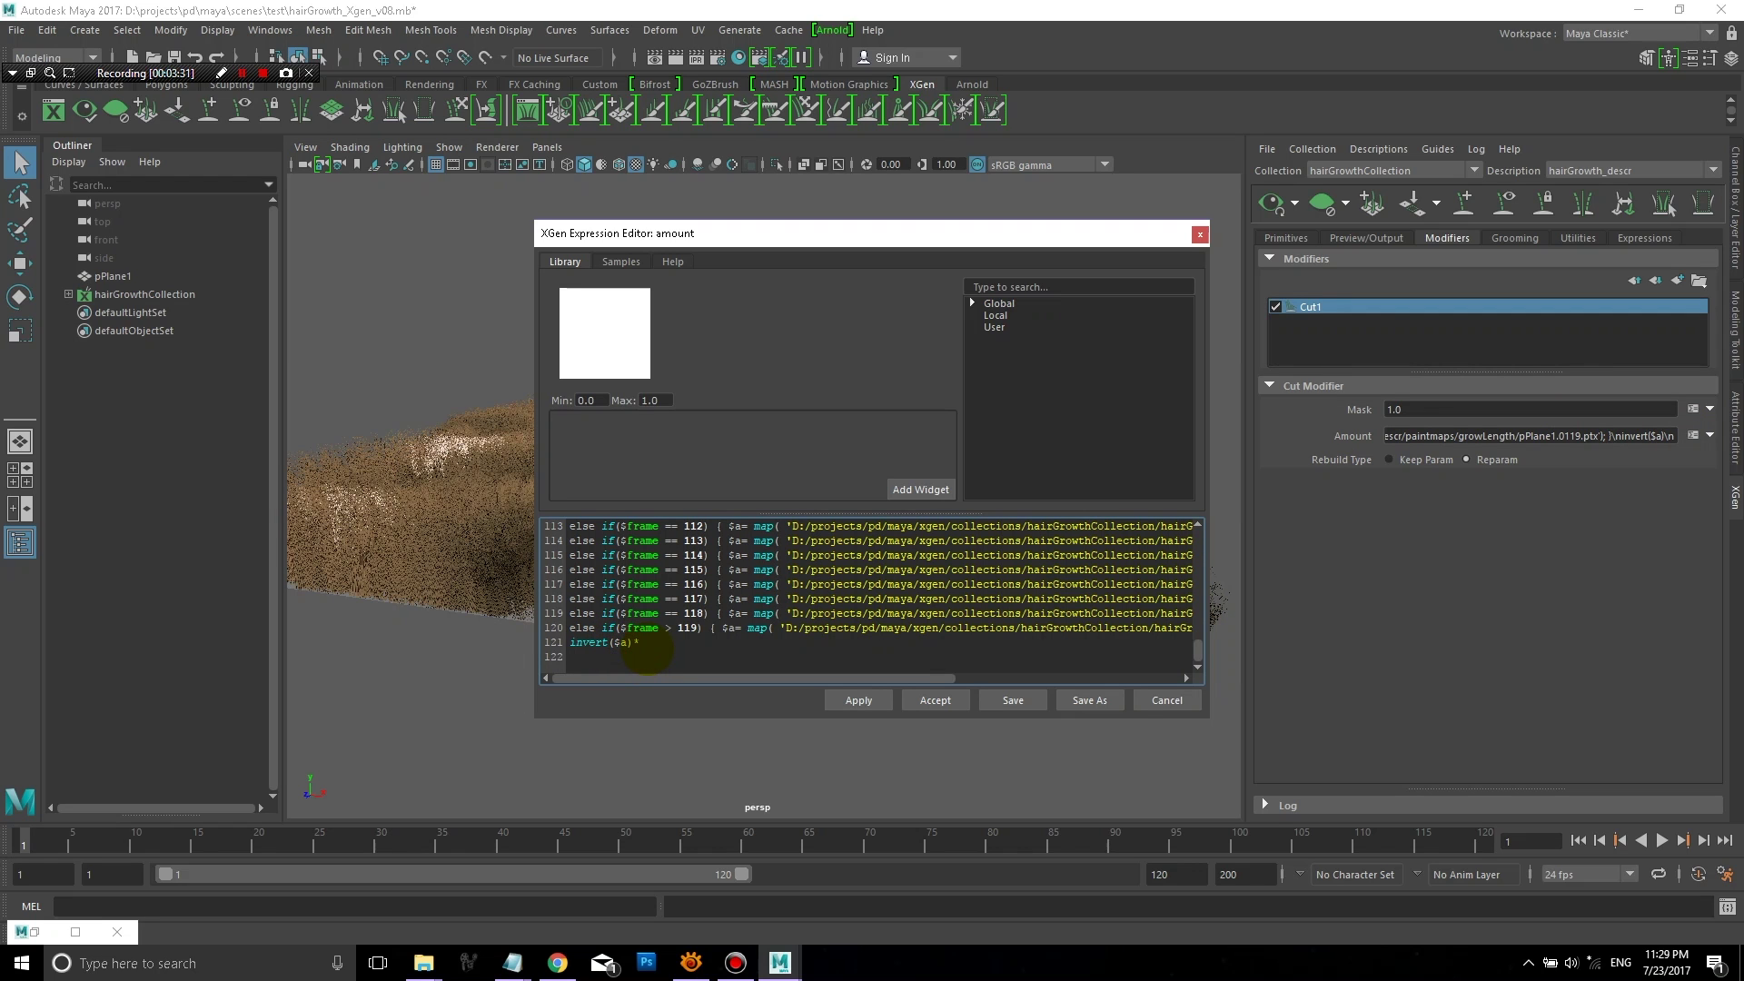
left_click(845, 700)
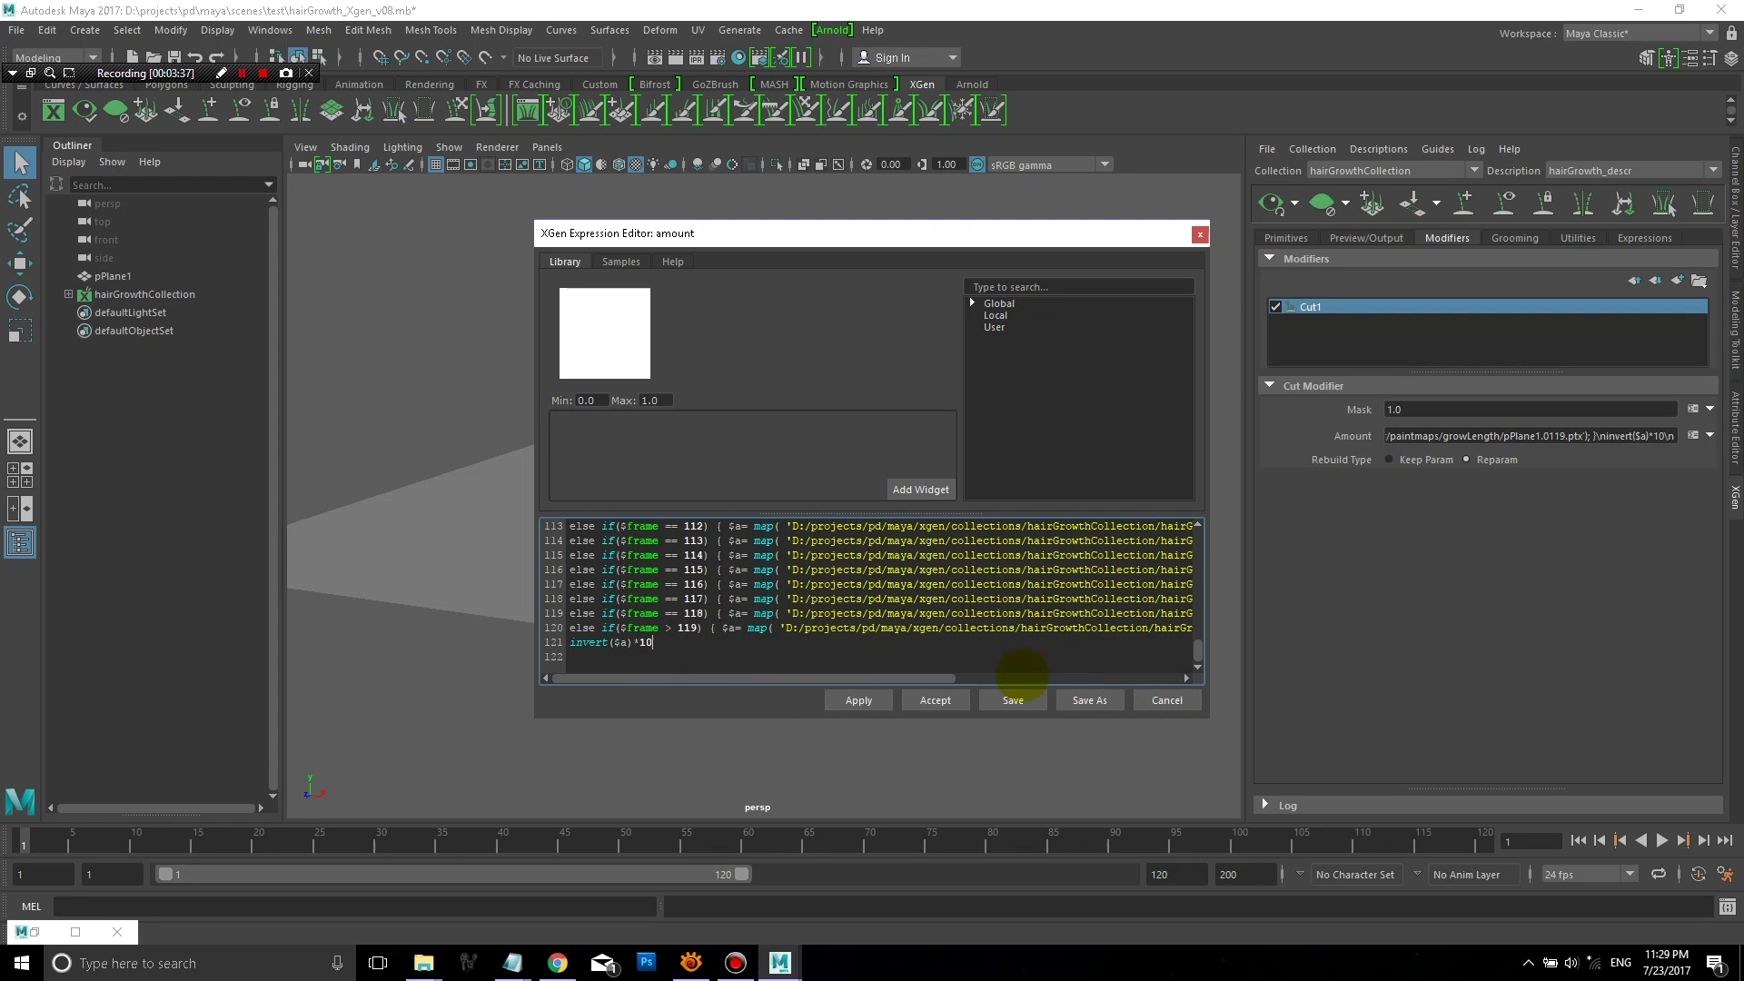
left_click(935, 699)
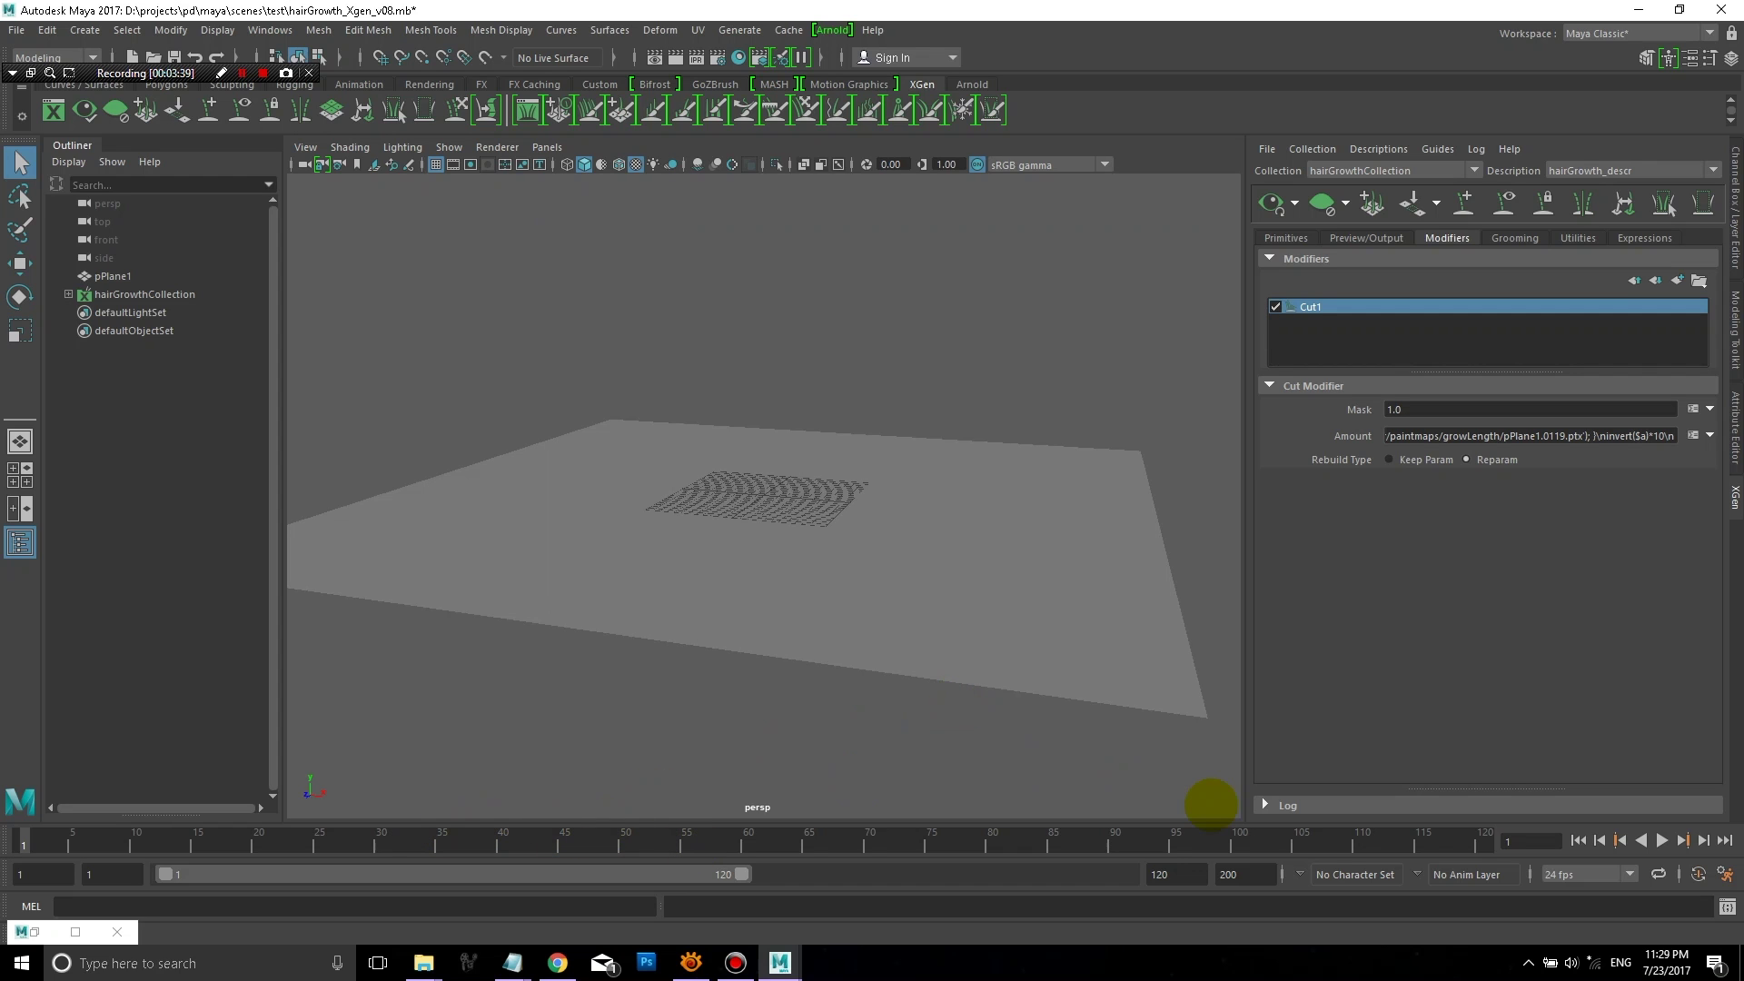
left_click(1661, 840)
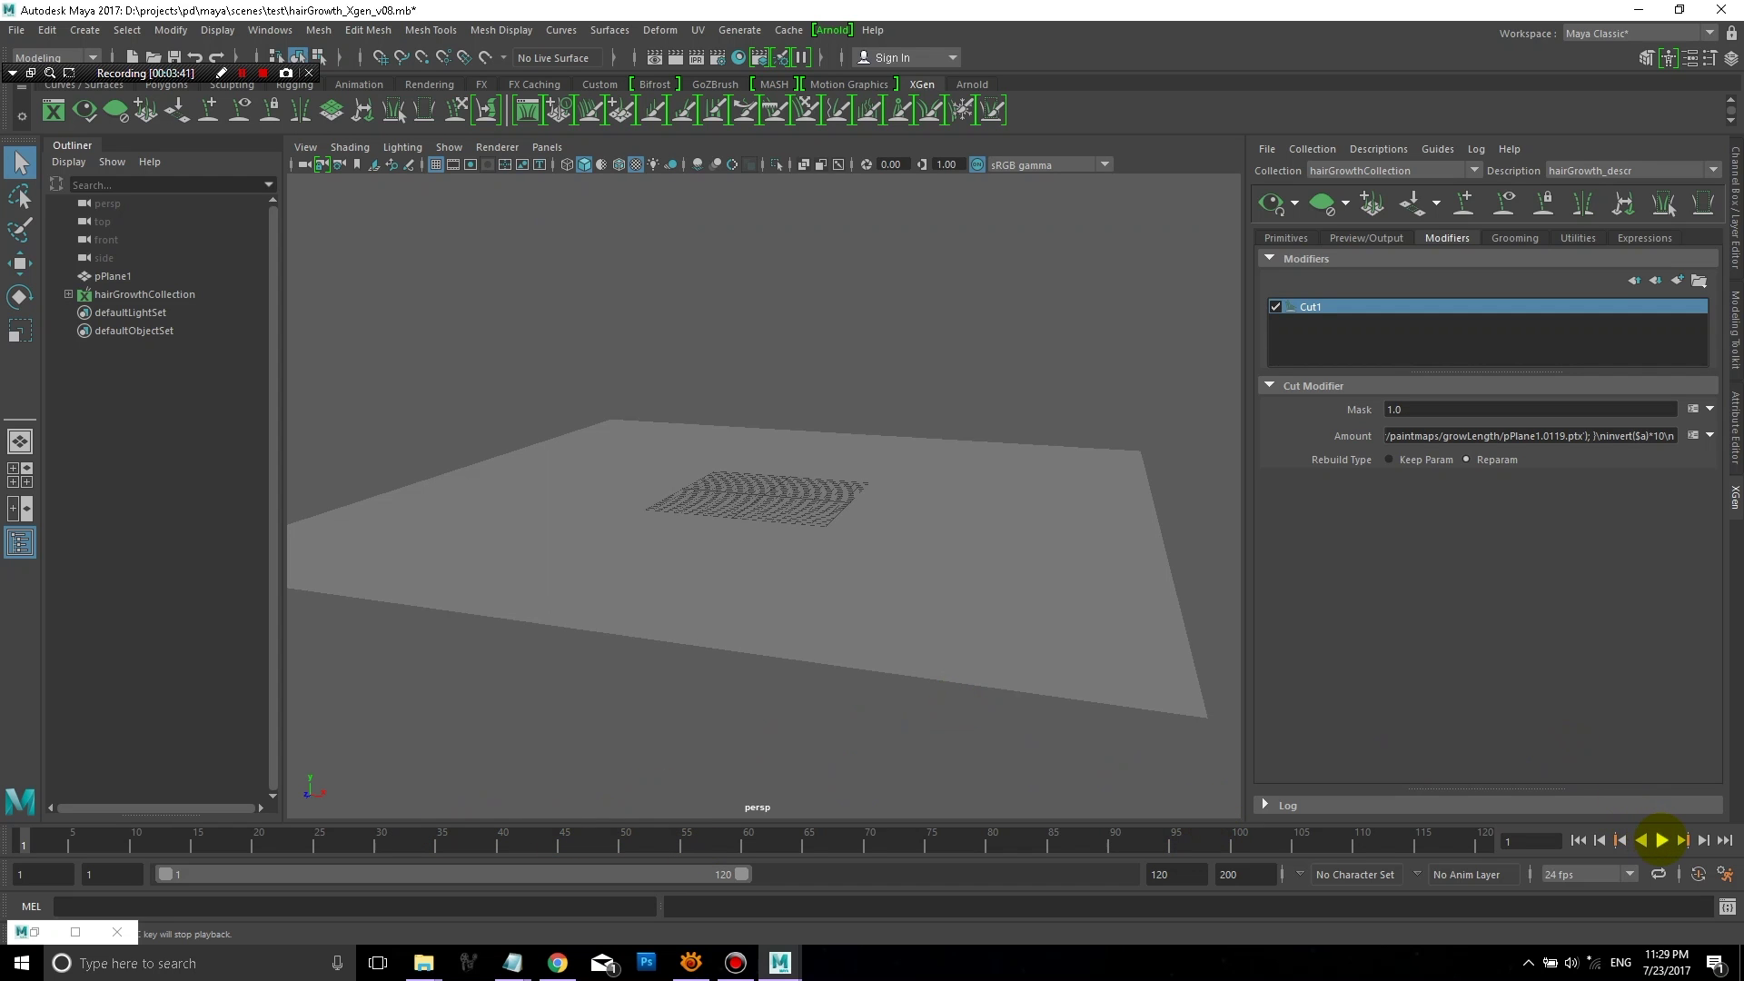
left_click(1661, 840)
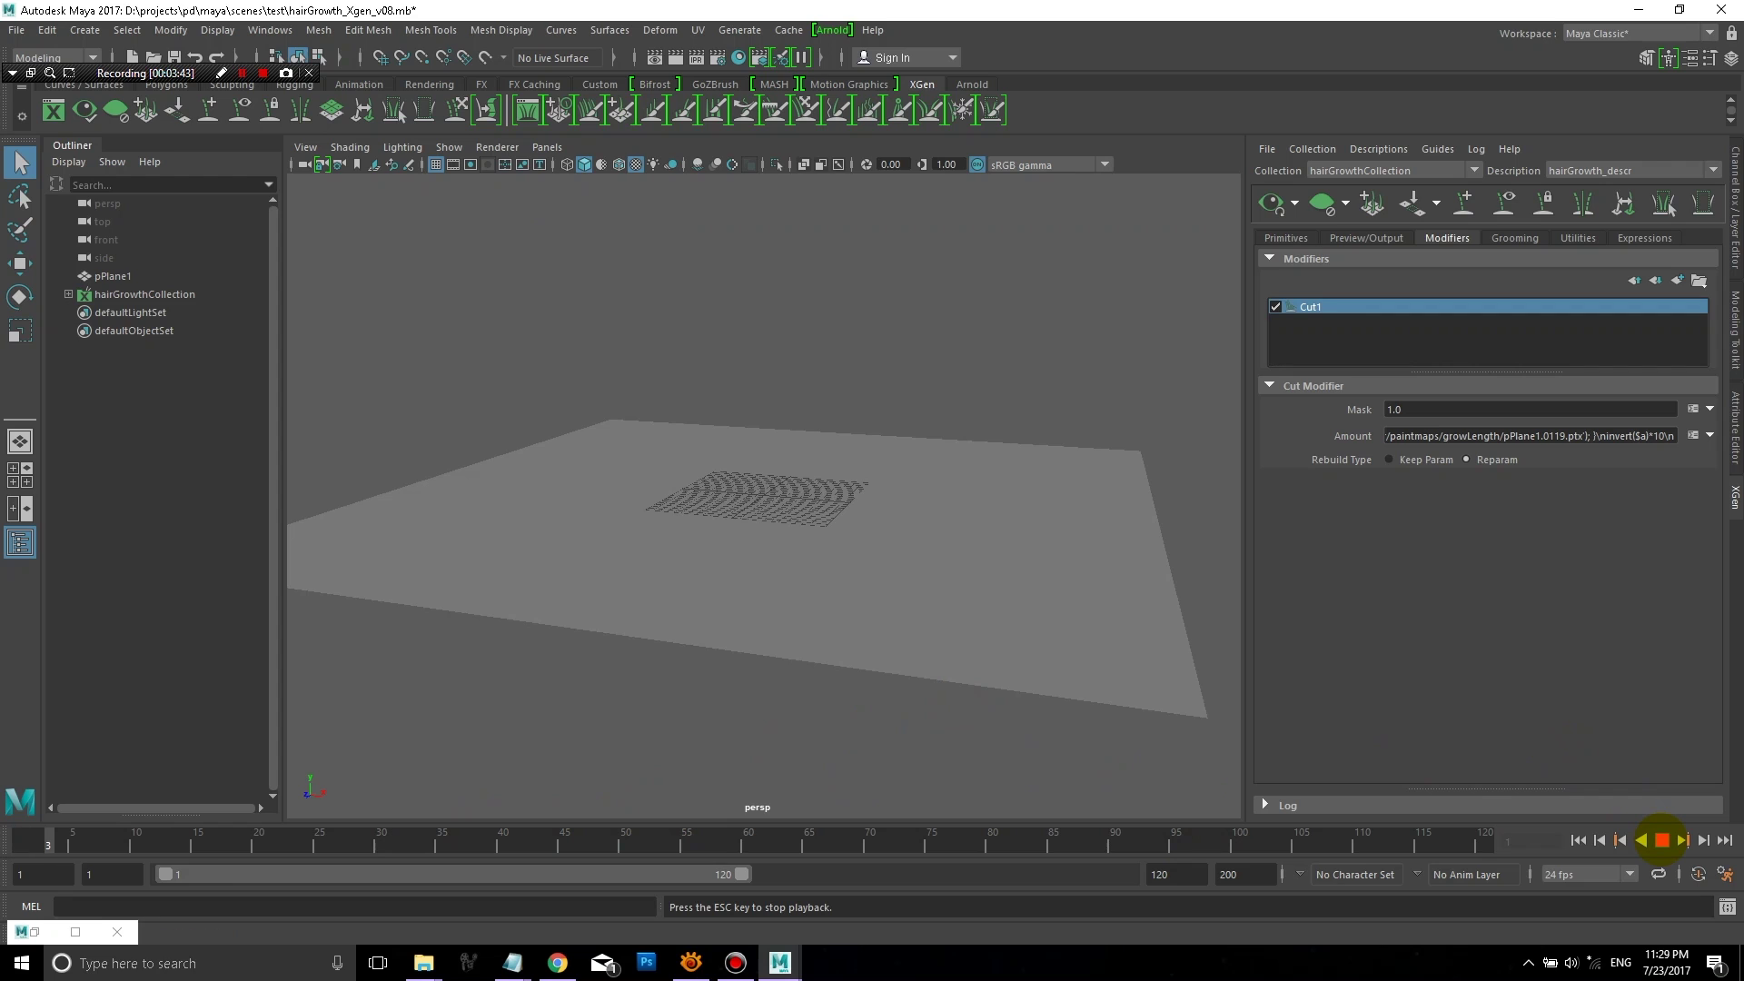